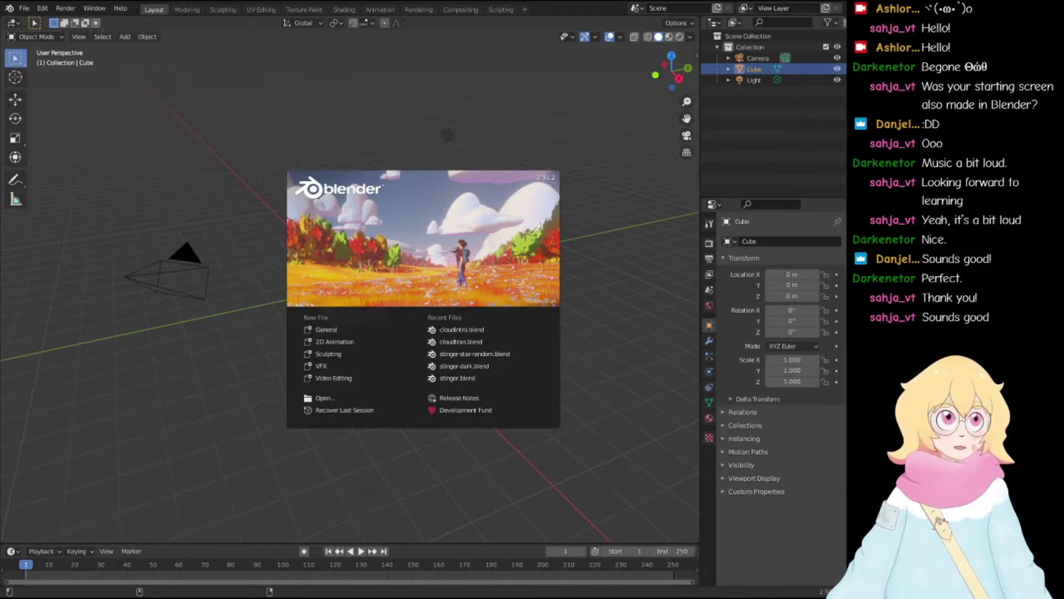
Step: Dismiss the splash screen and turn on Screencast Keys for the viewport
left_click(333, 414)
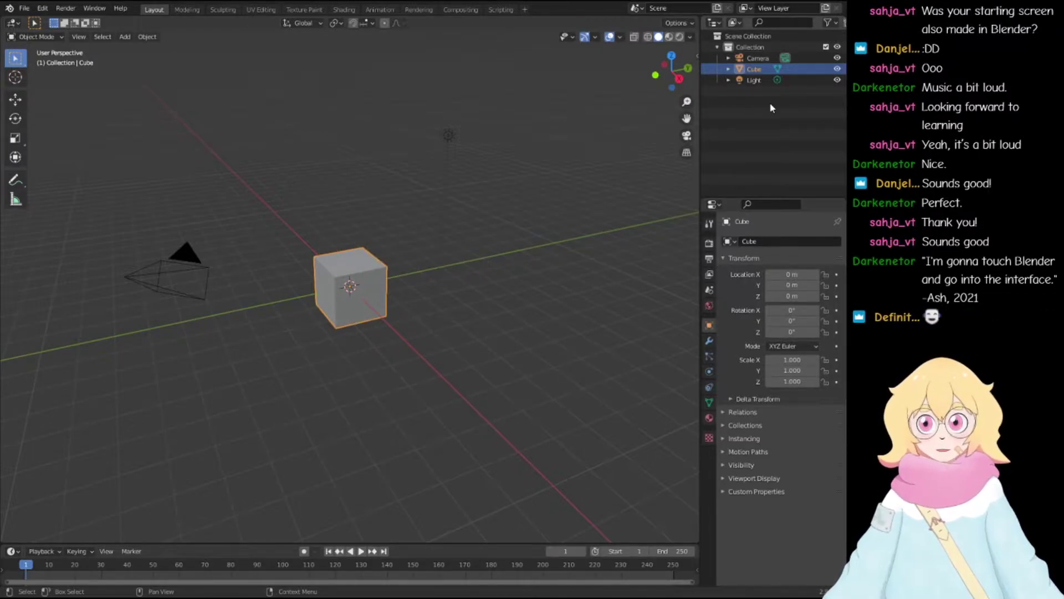
left_click(698, 58)
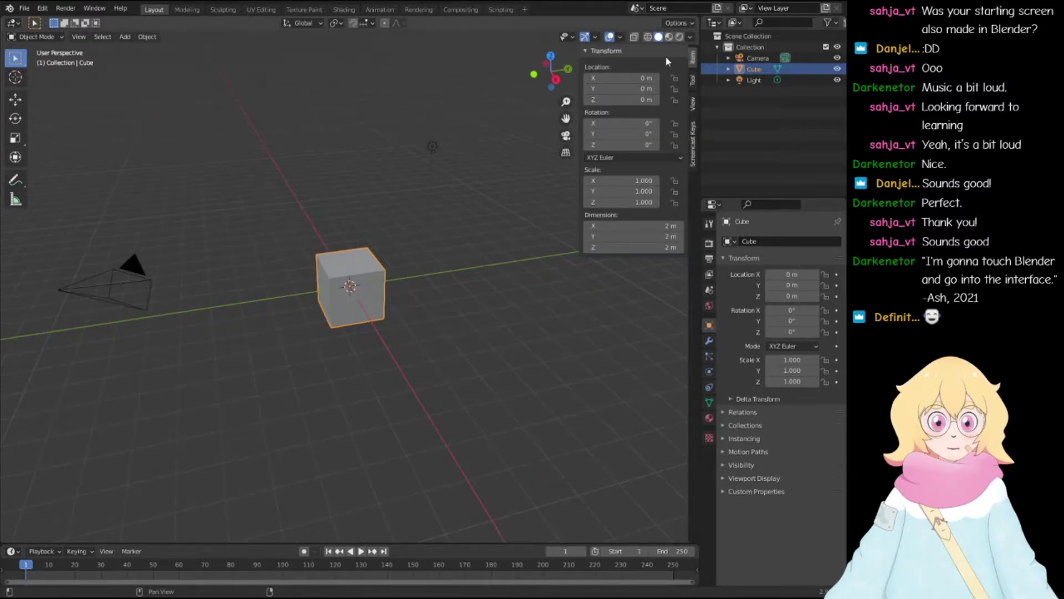
left_click(694, 130)
scroll(336, 283, "up", 3)
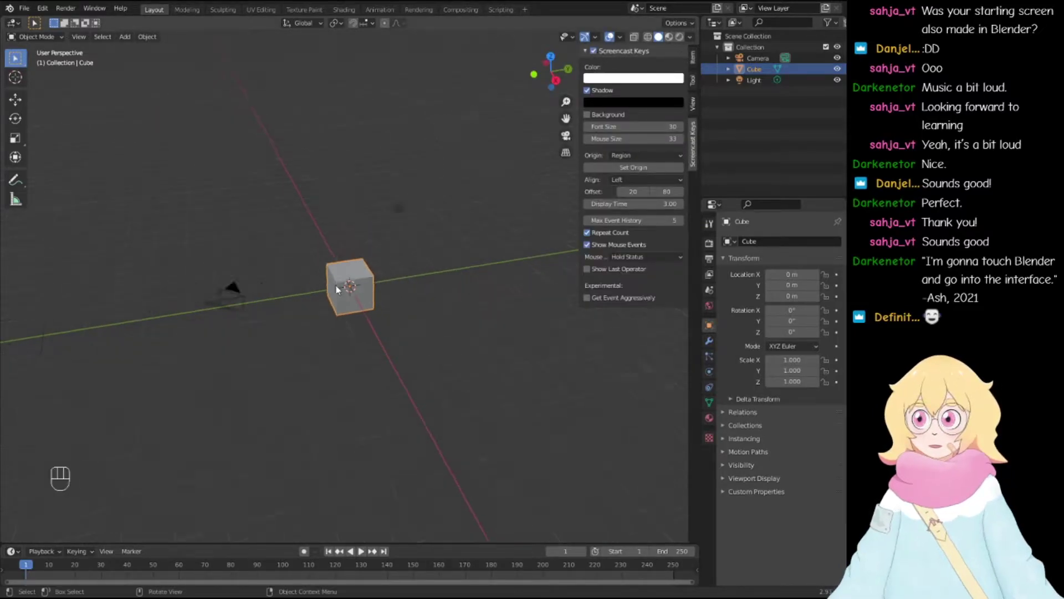
Step: Test the key display by starting and cancelling a scale of all objects, and set its font size to 36 and mouse size to 42
mouse_move(336, 284)
middle_mouse_down()
mouse_move(413, 261)
mouse_move(322, 248)
mouse_move(411, 263)
mouse_move(358, 300)
mouse_move(341, 280)
middle_mouse_up()
key("shift")
key("a")
key("s")
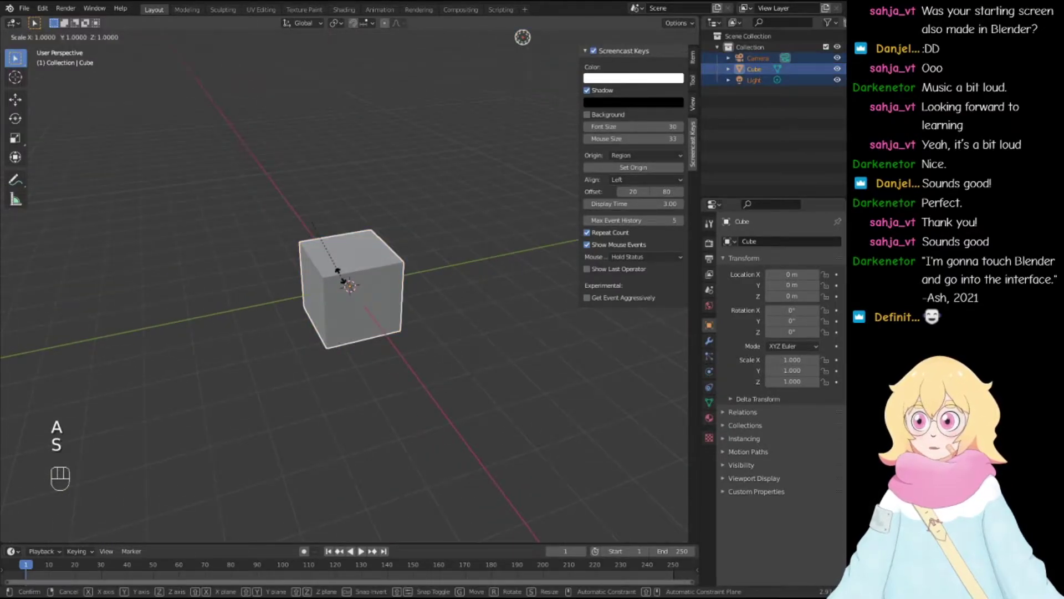
right_click(340, 276)
scroll(321, 204, "down", 3)
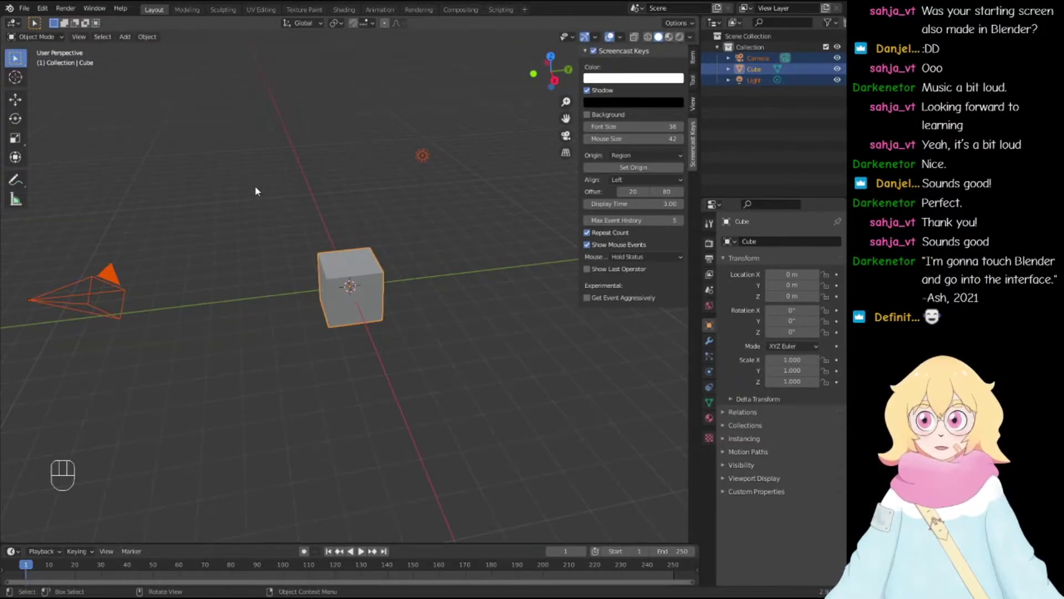
Step: Examine the default cube, camera and light from various angles and distances, and deselect all objects
middle_click_drag(321, 218, 229, 181)
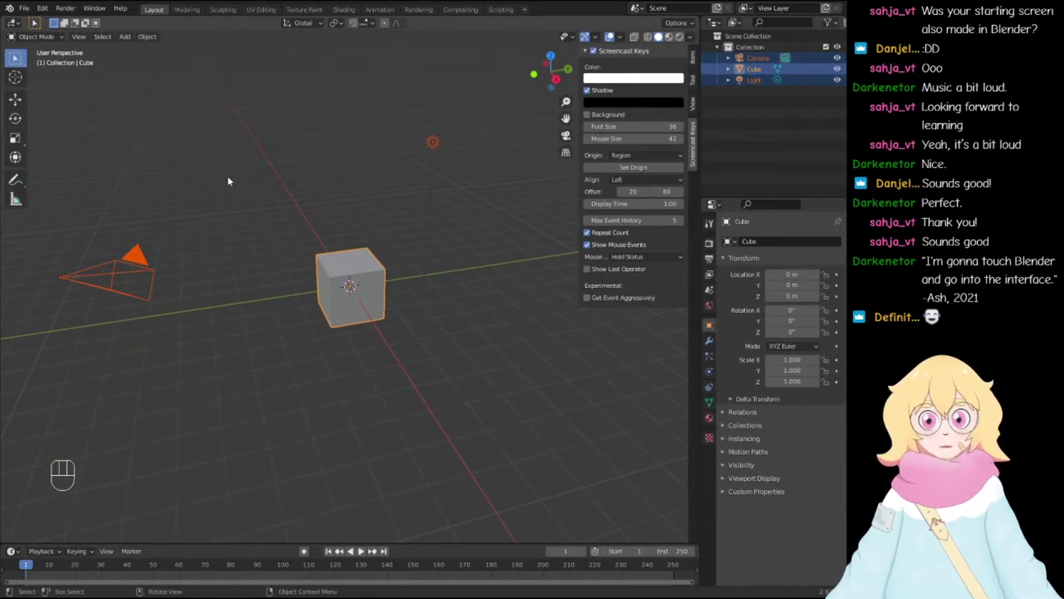
middle_click_drag(292, 152, 286, 184)
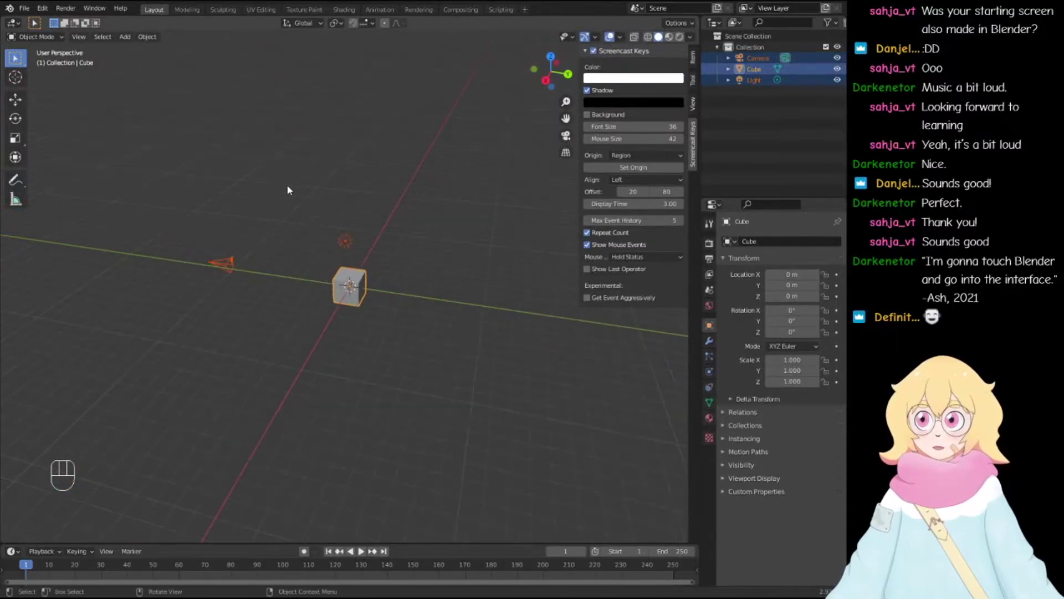
scroll(287, 184, "up", 2)
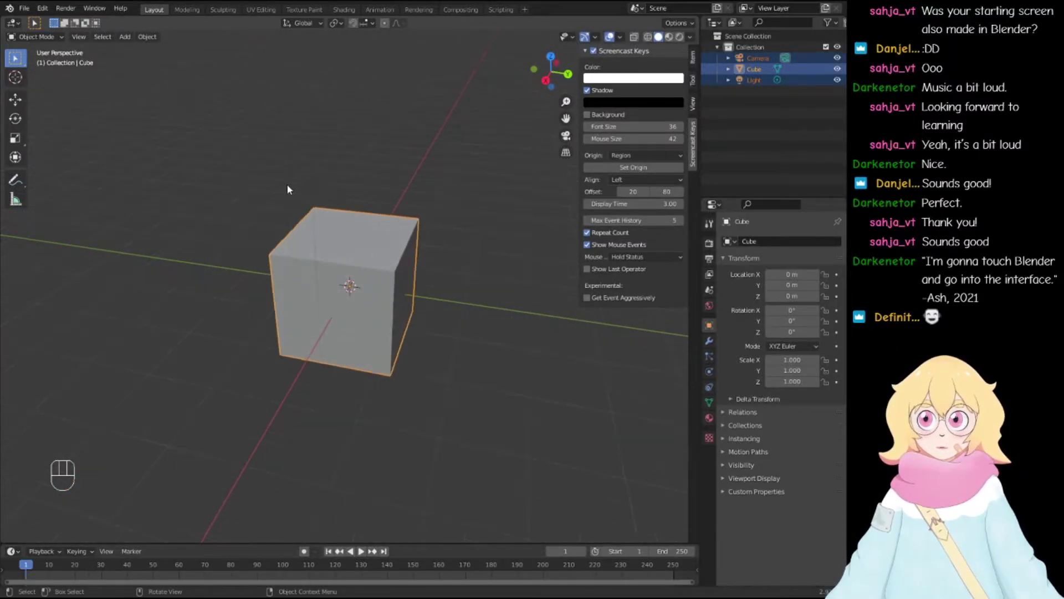
scroll(287, 186, "down", 3)
scroll(290, 185, "up", 2)
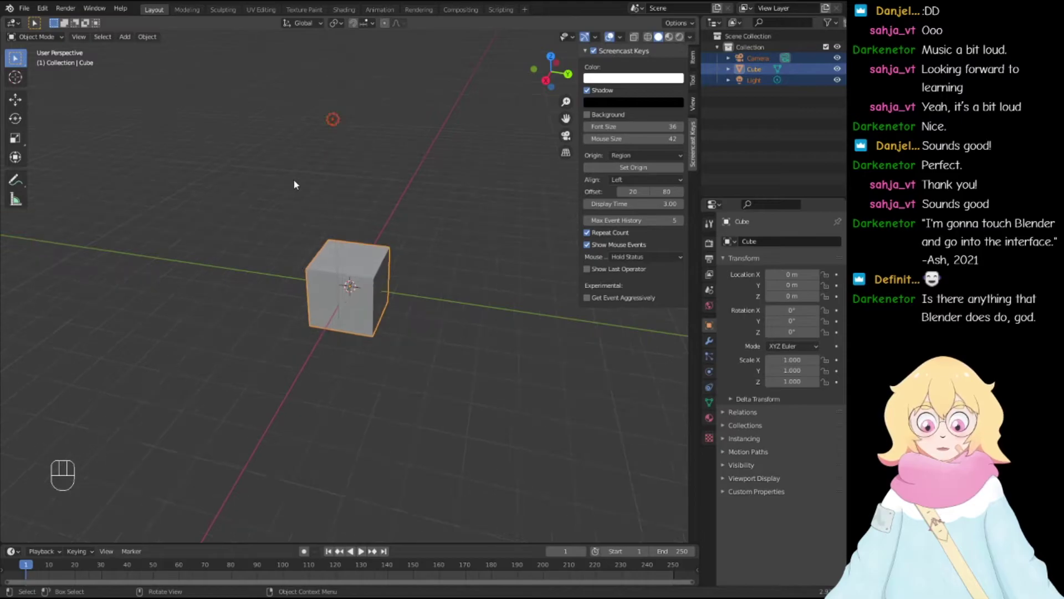
middle_click_drag(318, 178, 341, 202)
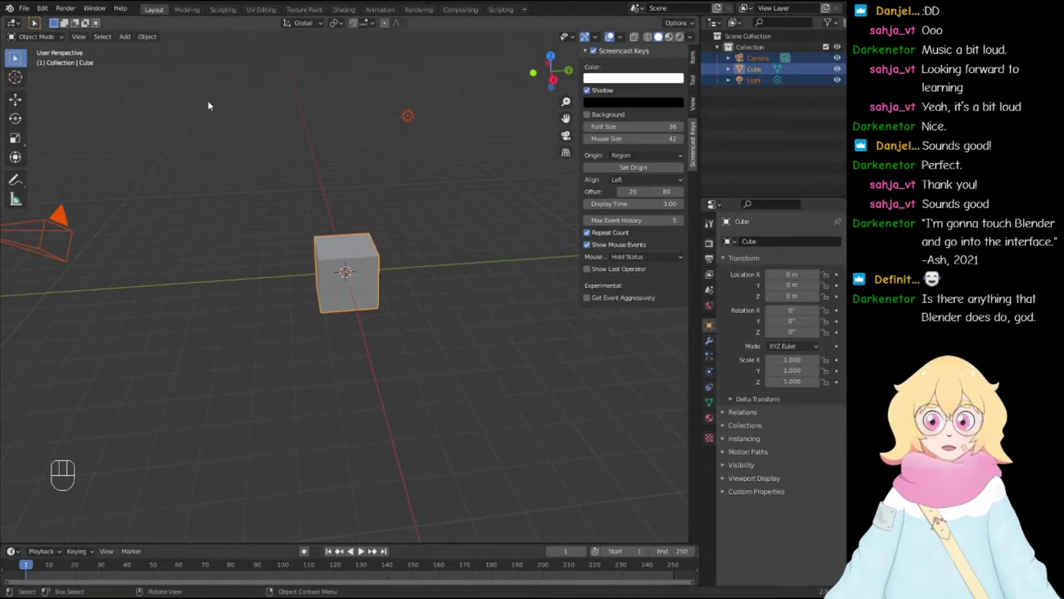
middle_click_drag(308, 169, 238, 222, "shift")
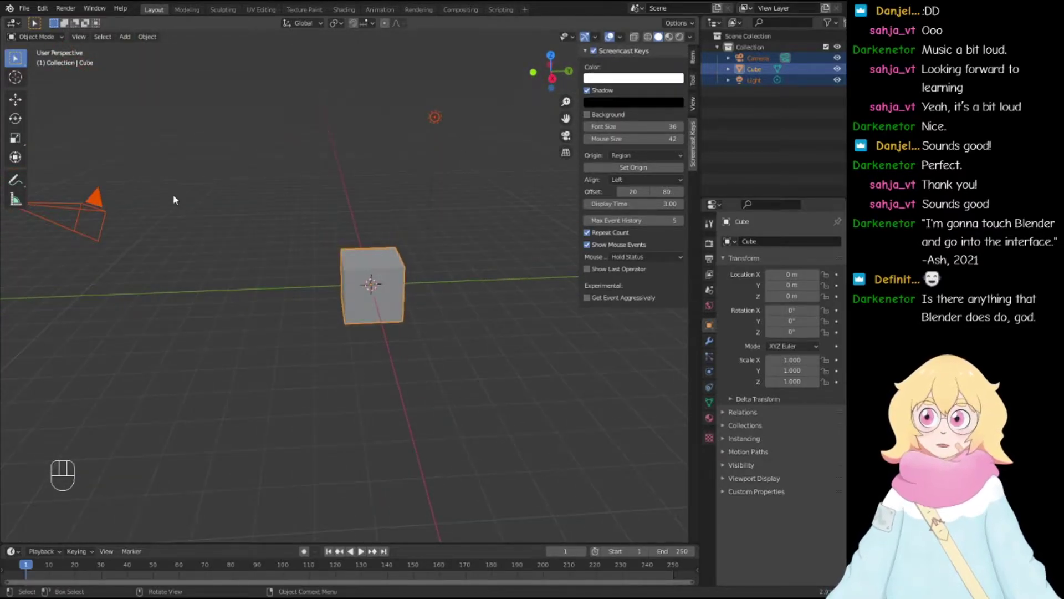
scroll(217, 188, "down", 1)
scroll(217, 187, "up", 1)
scroll(218, 188, "down", 1)
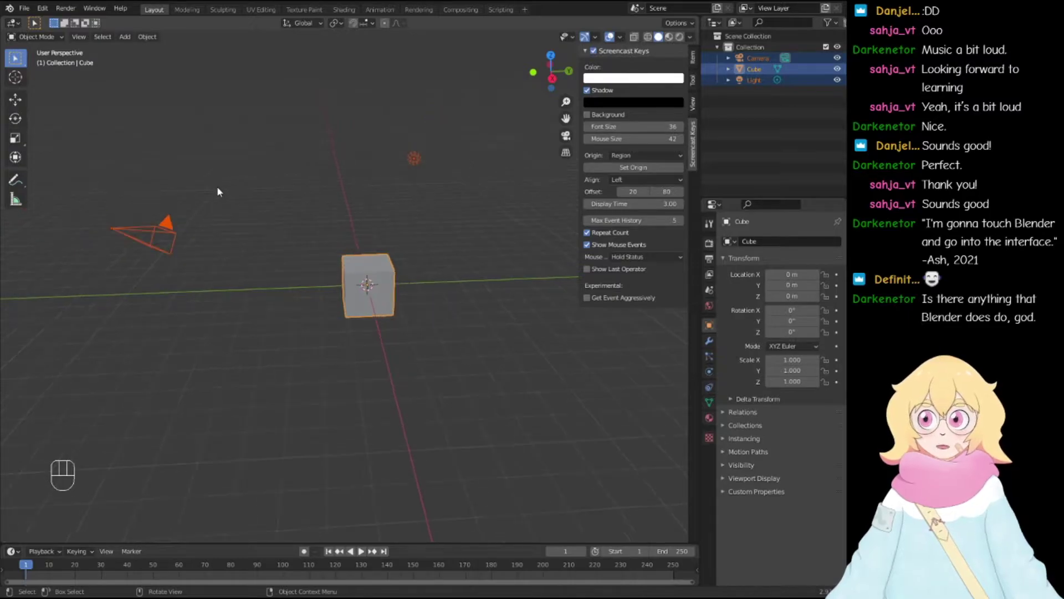
middle_click_drag(336, 233, 331, 233)
left_click(331, 232)
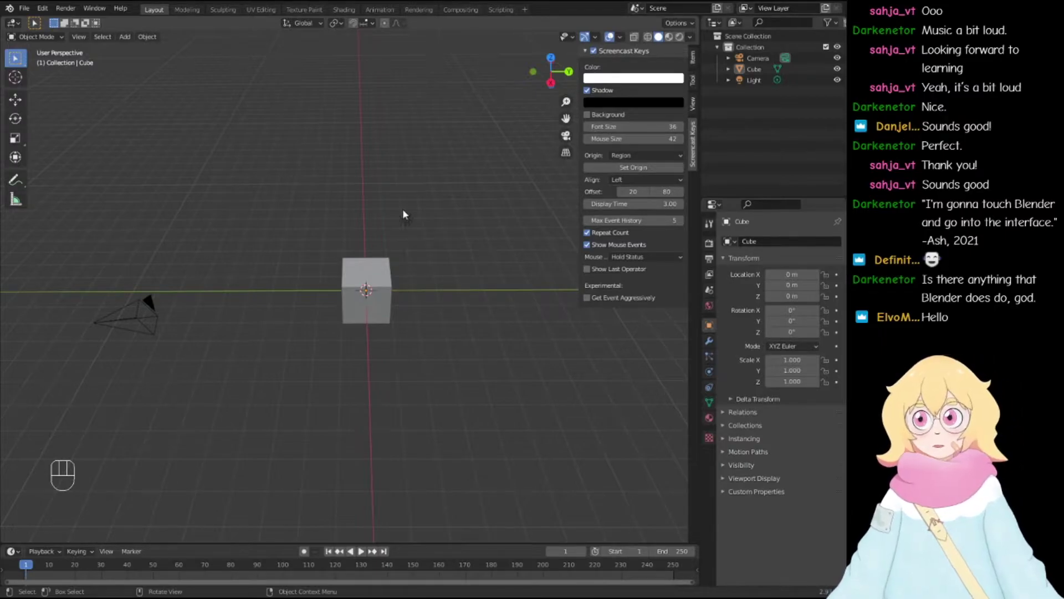
middle_click_drag(384, 248, 395, 231)
scroll(394, 231, "up", 2)
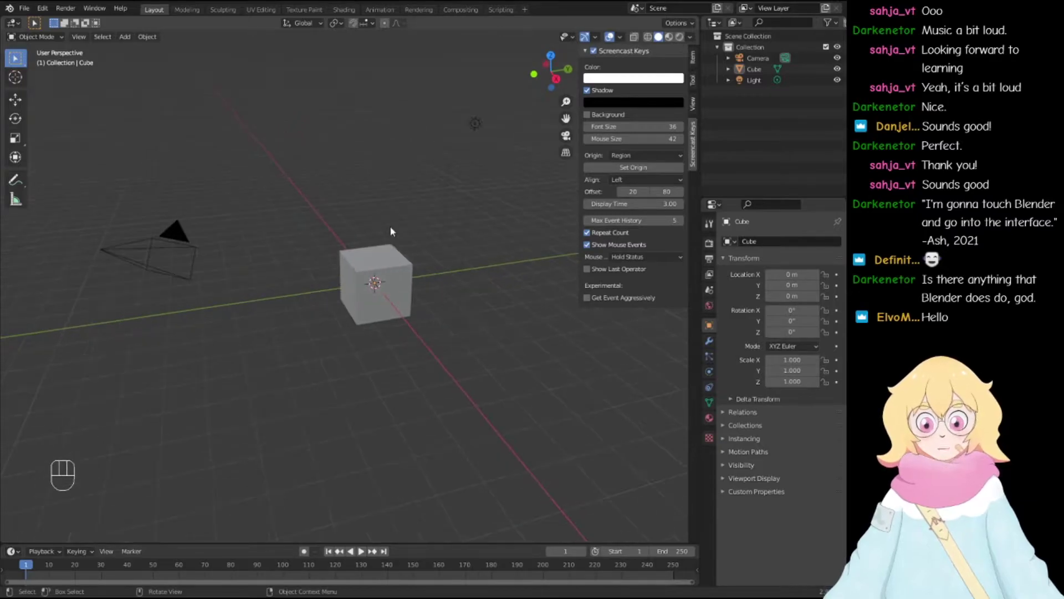
middle_click_drag(326, 238, 321, 237)
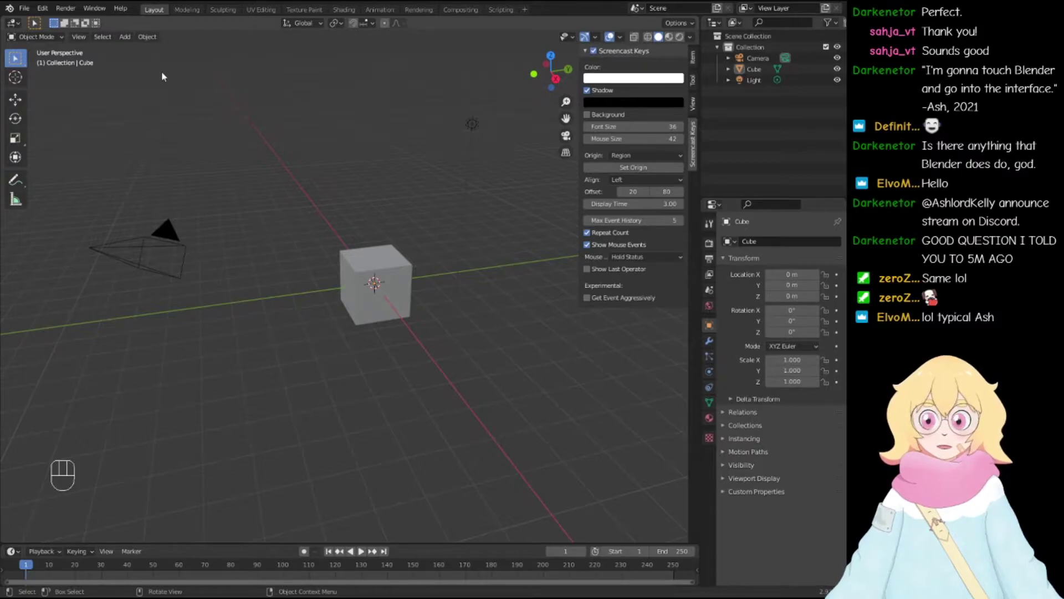
left_click(25, 10)
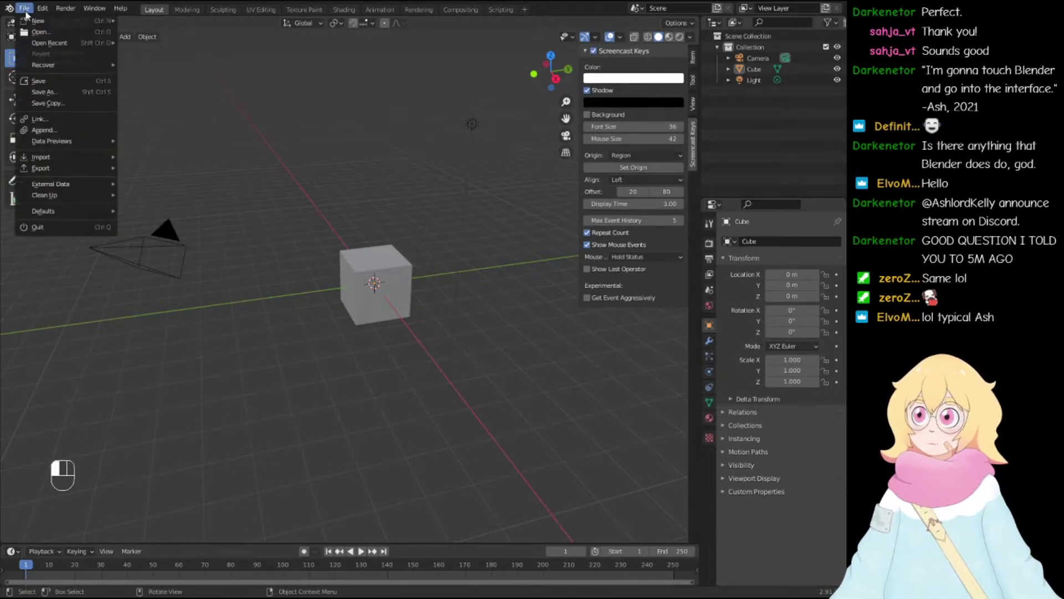
mouse_move(43, 8)
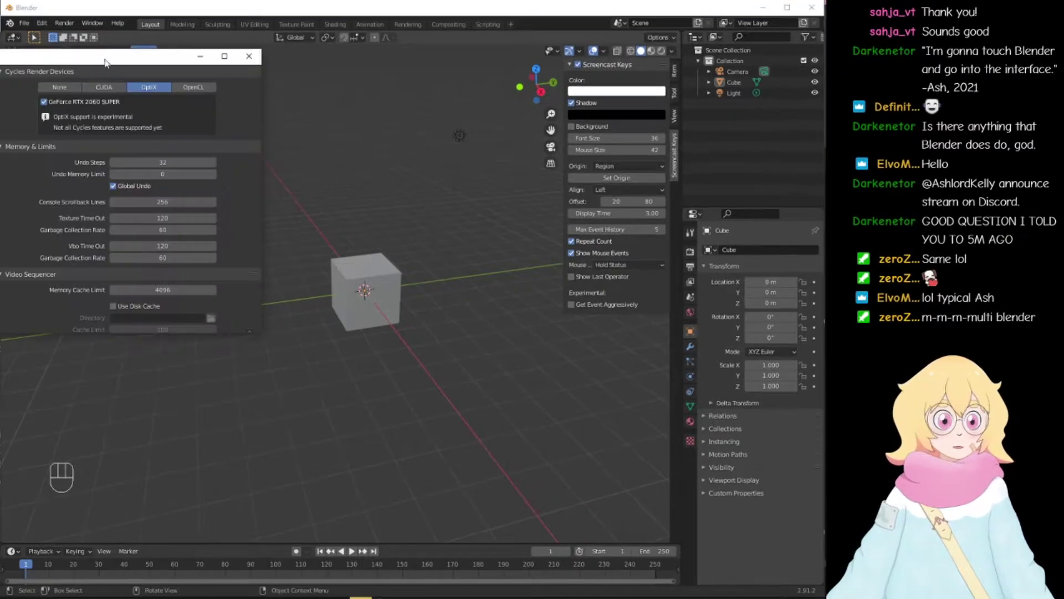
left_click_drag(105, 56, 269, 81)
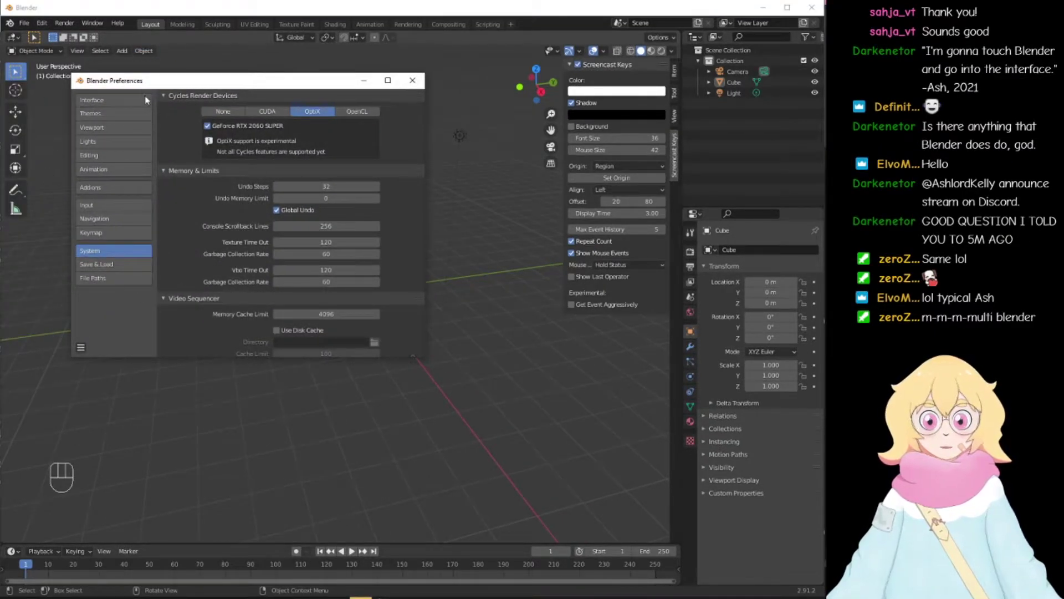
left_click(413, 81)
Step: Open the preferences, go through the sections up to Add-ons, and move the window fully into view
left_click(41, 23)
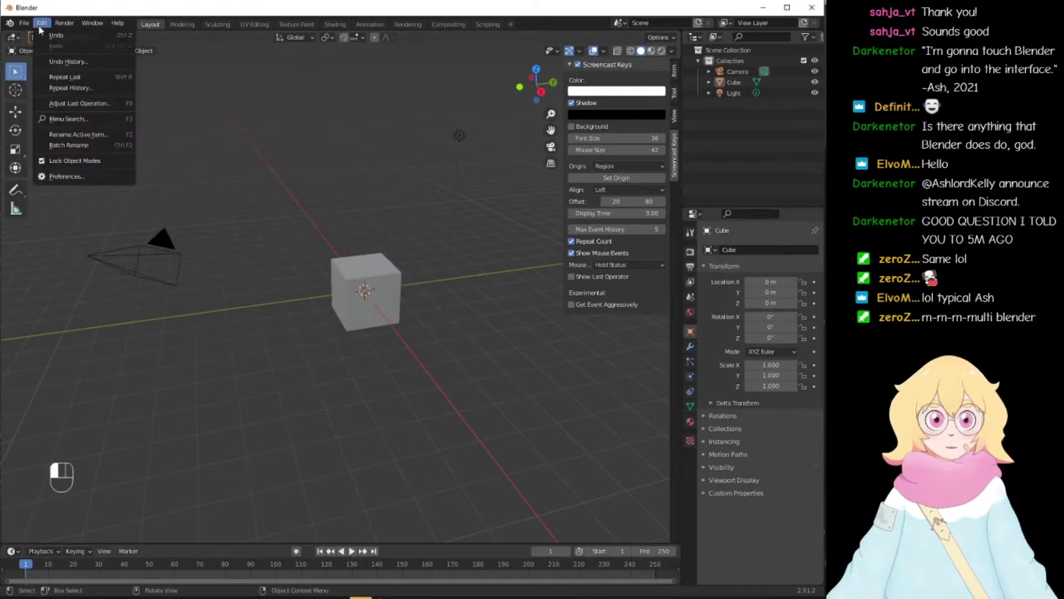
left_click(73, 176)
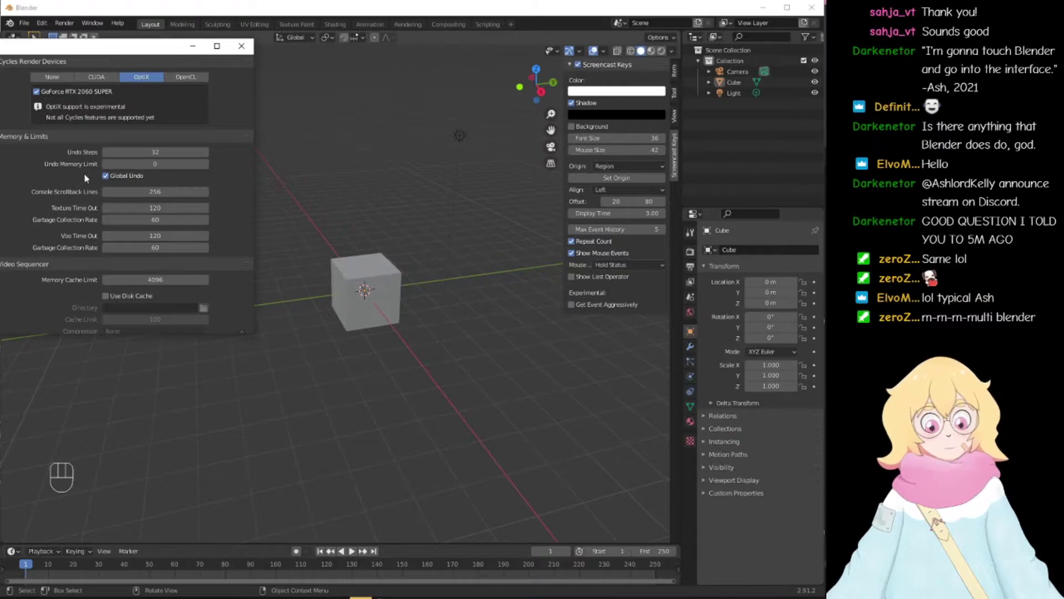
left_click(0, 65)
left_click(0, 80)
left_click(0, 93)
left_click(0, 107)
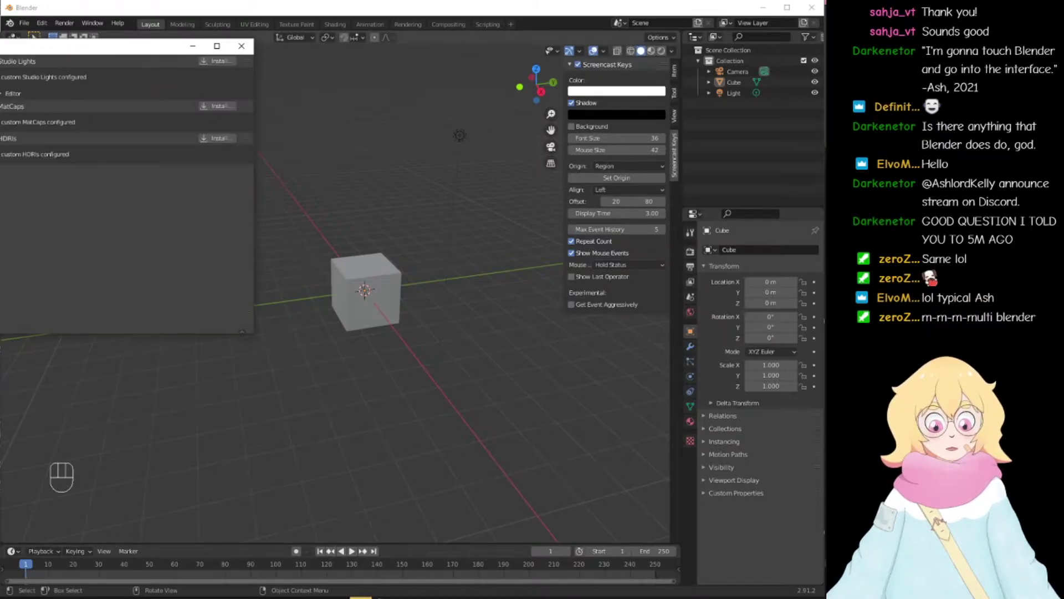
left_click(0, 121)
left_click(0, 134)
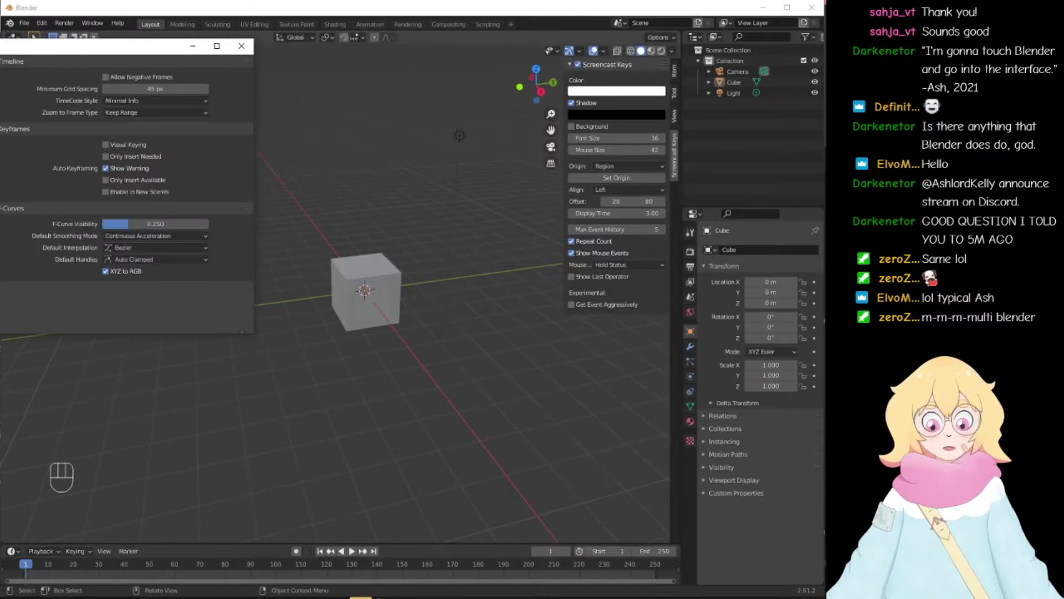
left_click(0, 149)
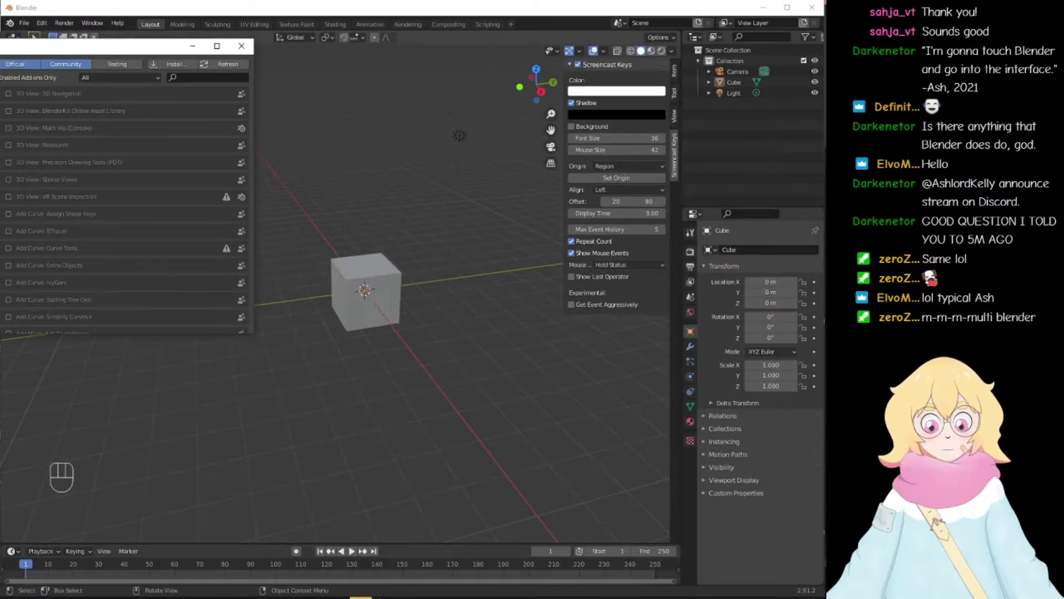
left_click_drag(16, 48, 174, 65)
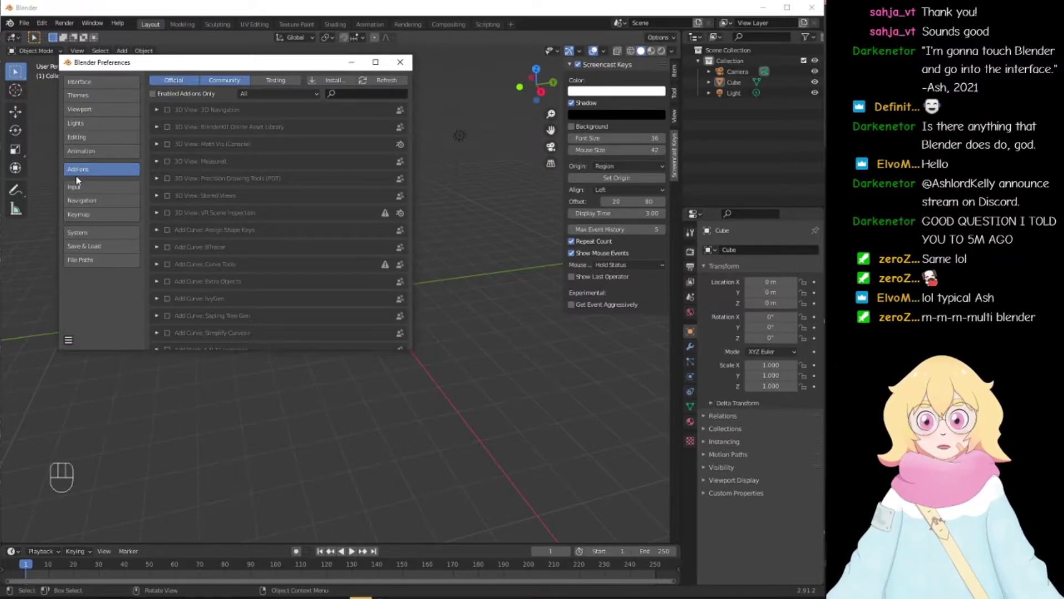
Step: Search the add-ons for "node" and expand the details of Node Wrangler
left_click(365, 93)
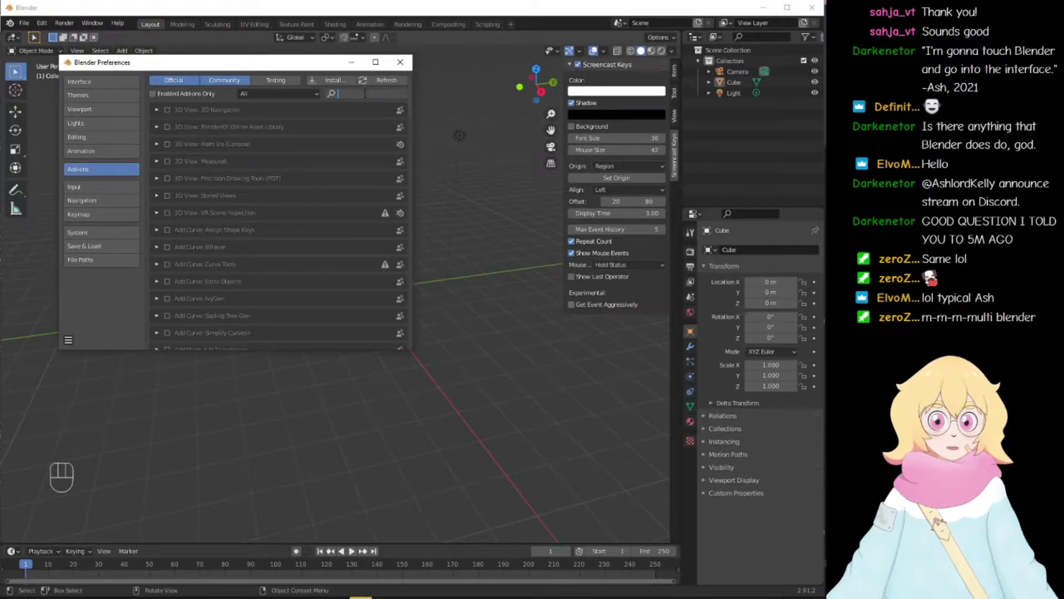
type("node")
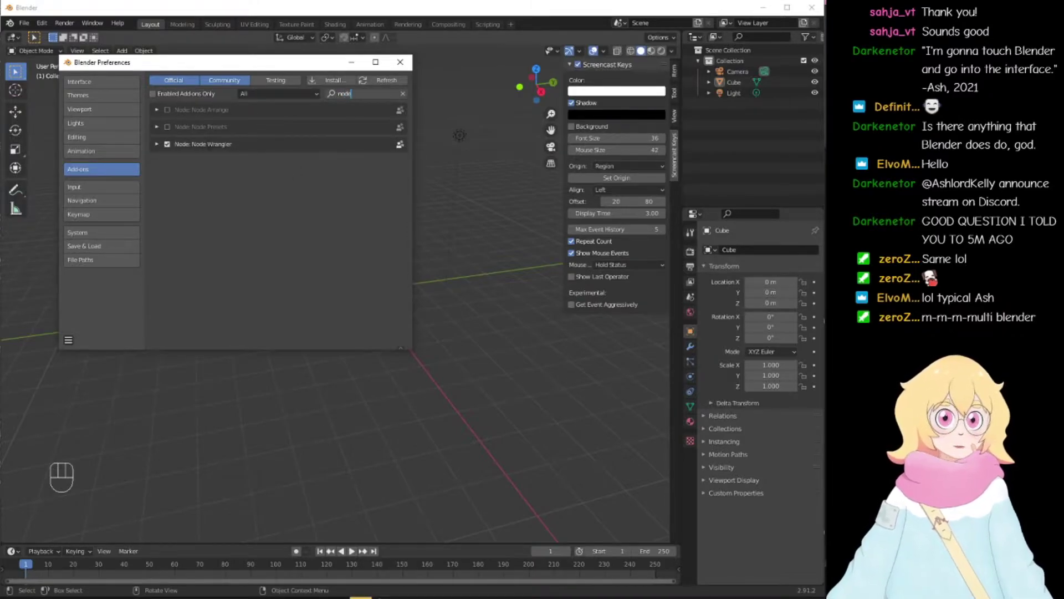
left_click(157, 145)
left_click(158, 145)
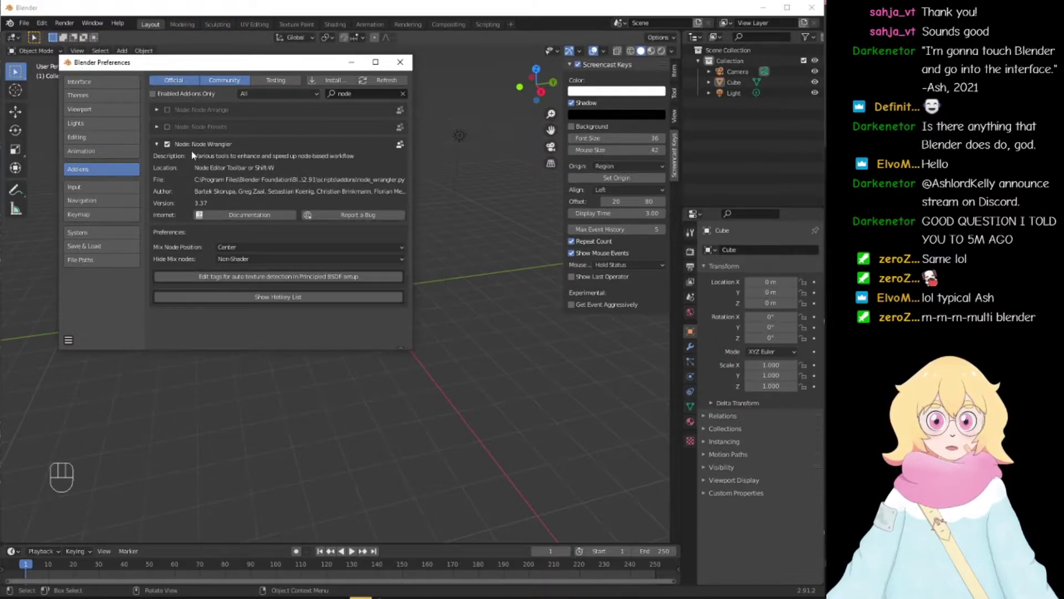
Step: Search the add-ons for "wrangle", switch Node Wrangler off and leave it enabled again
left_click(358, 95)
key("BackSpace")
type("wrangle")
left_click_drag(358, 97, 310, 90)
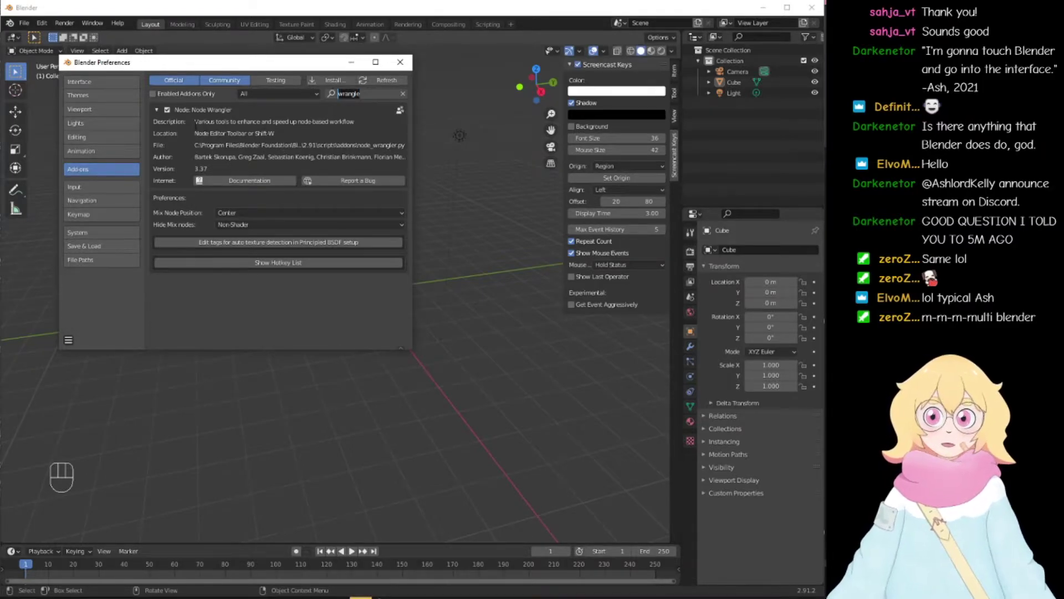
left_click(167, 110)
left_click(166, 110)
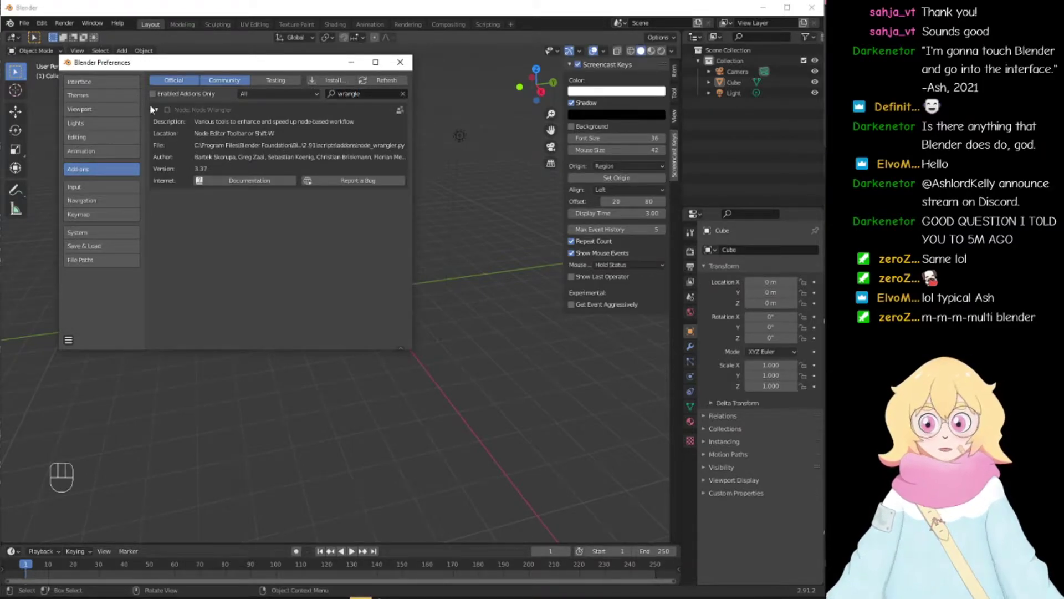
left_click(167, 110)
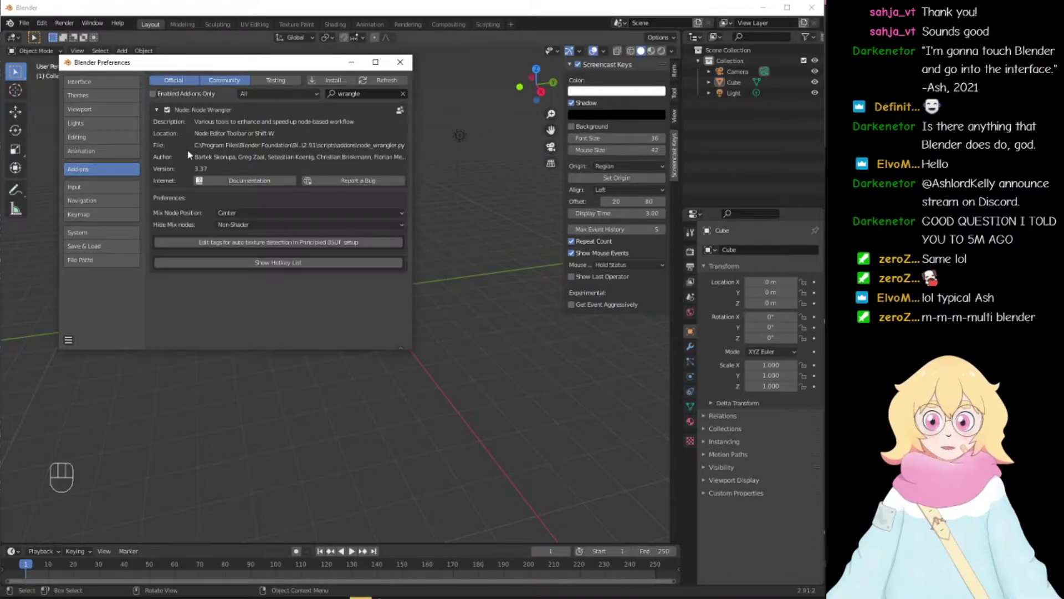
Step: Search the add-ons for "image" and make sure Import Images as Planes is enabled
left_click(403, 93)
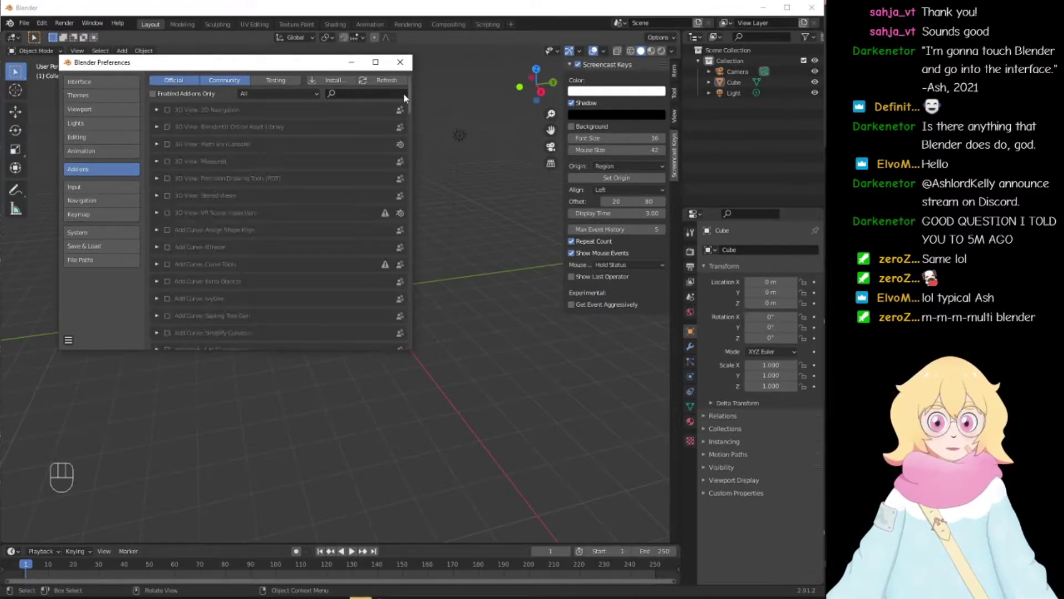
left_click(378, 95)
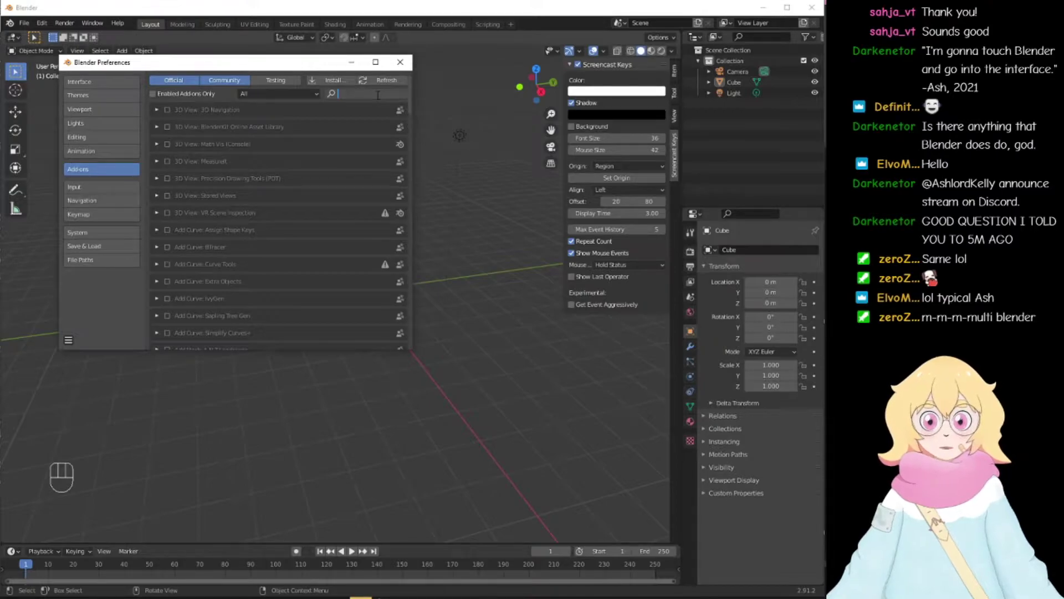
type("image")
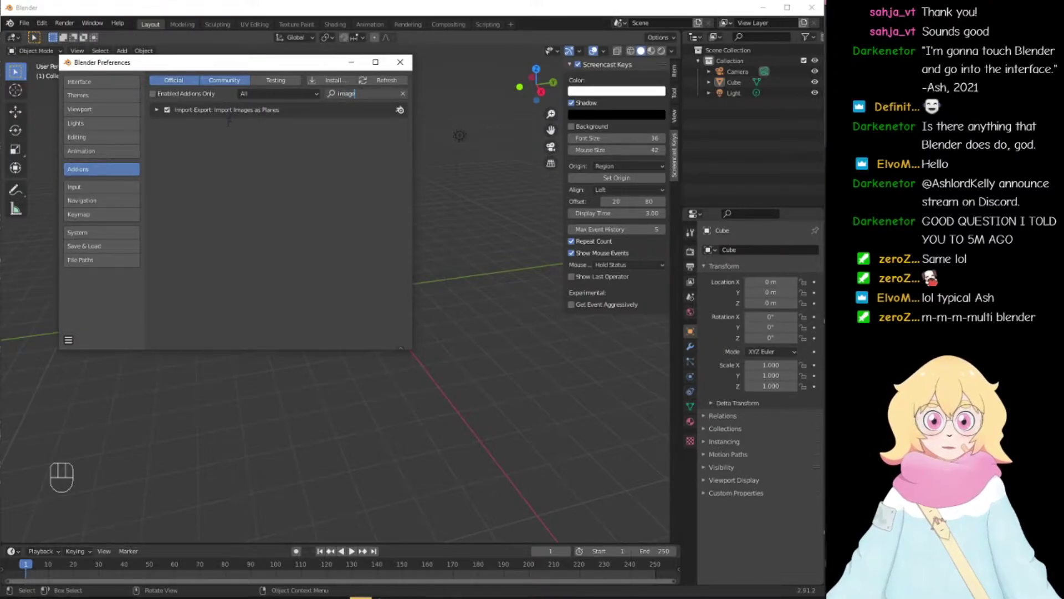
key("Return")
left_click(175, 113)
left_click(167, 110)
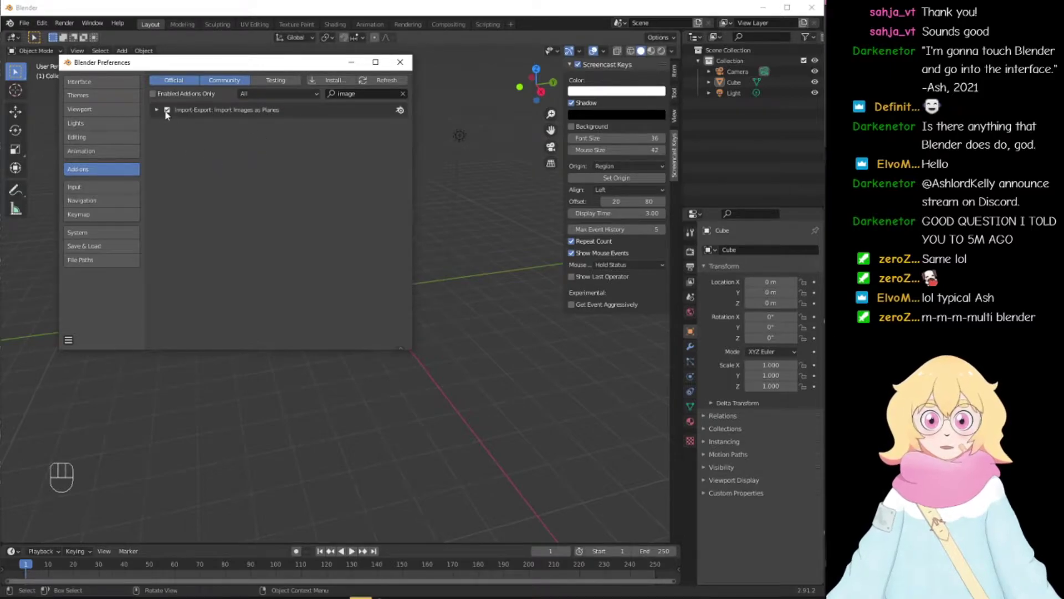
left_click(157, 110)
left_click(157, 111)
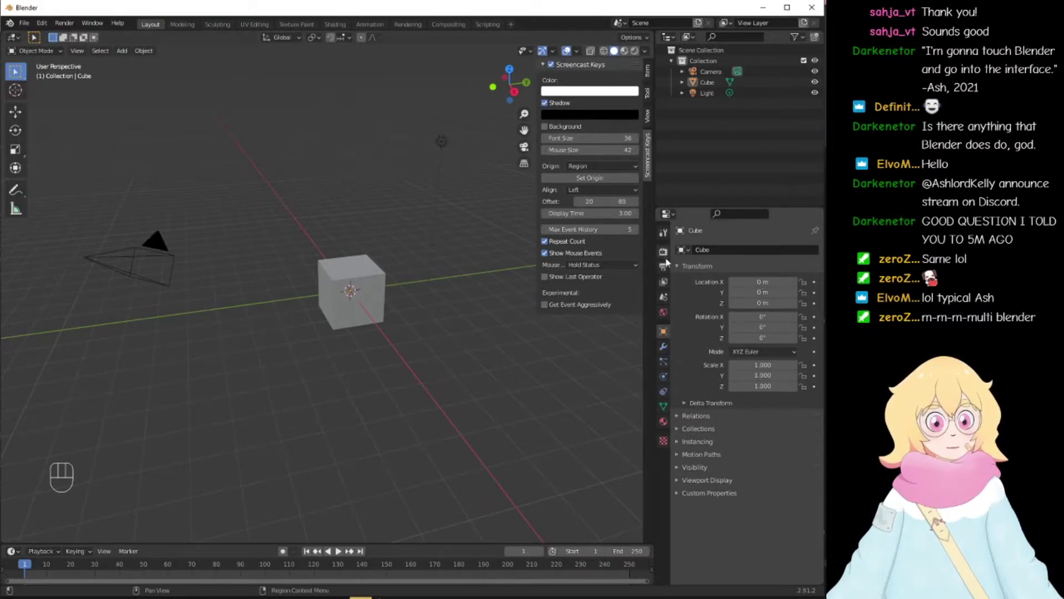
Step: Enable the transparent film background in the scene's render properties
left_click(663, 347)
left_click(663, 333)
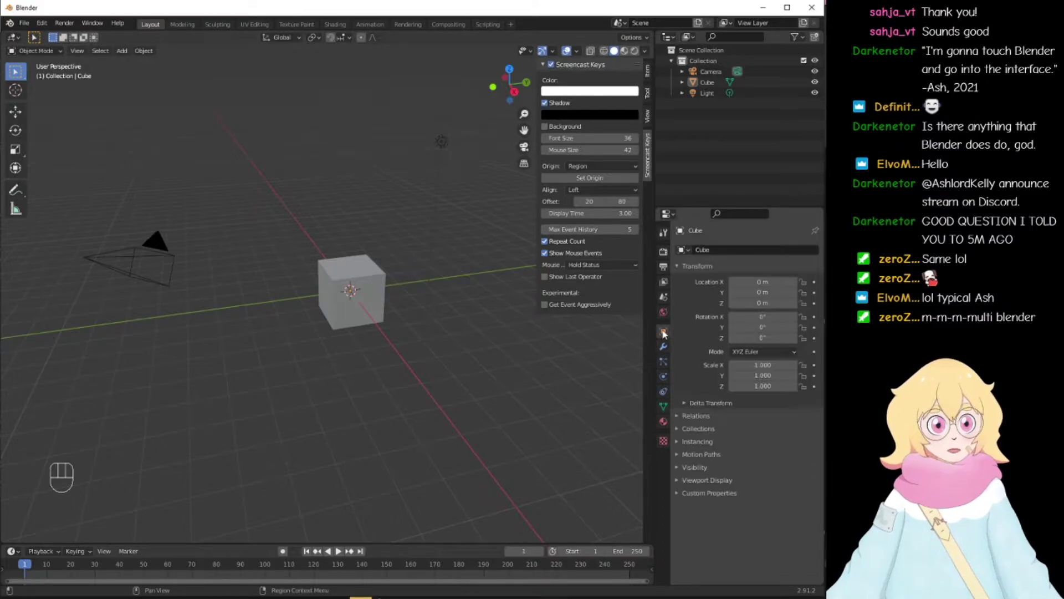
left_click(663, 252)
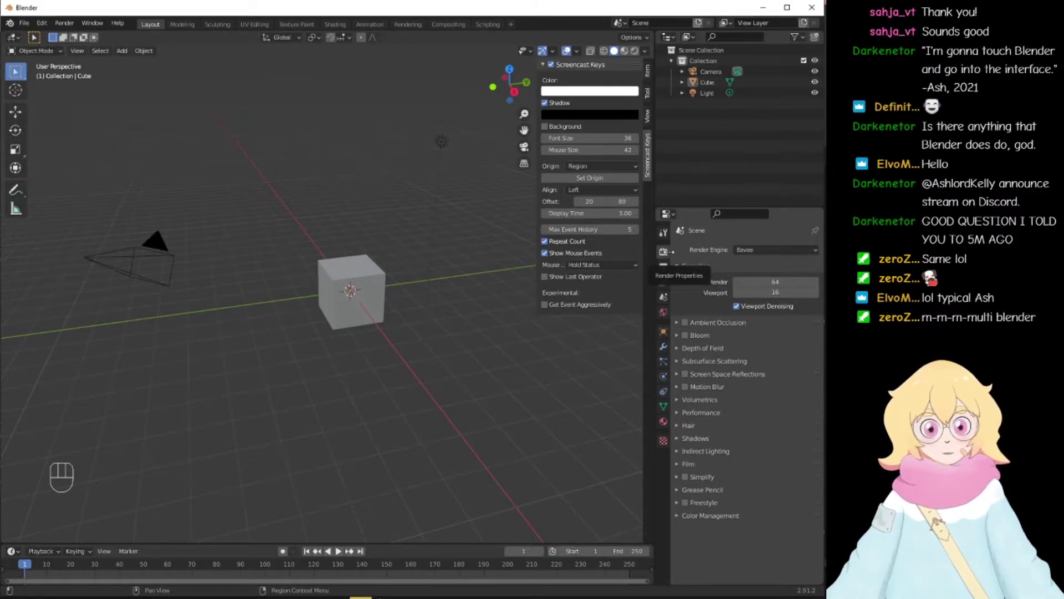
left_click(687, 464)
left_click(732, 491)
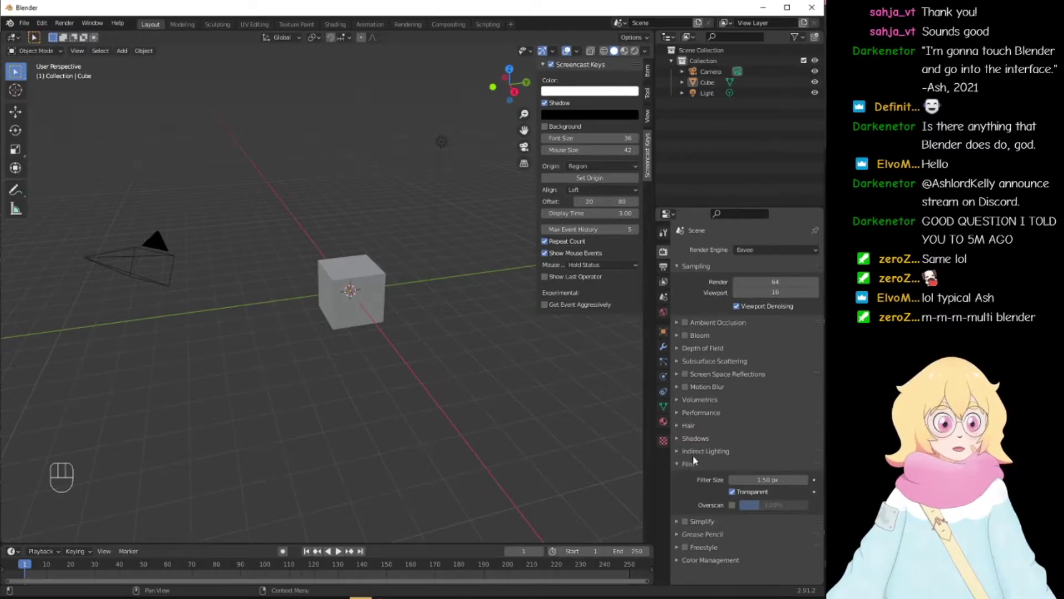
Step: Set the view transform in the render color management to Standard
left_click(688, 558)
scroll(687, 532, "down", 4)
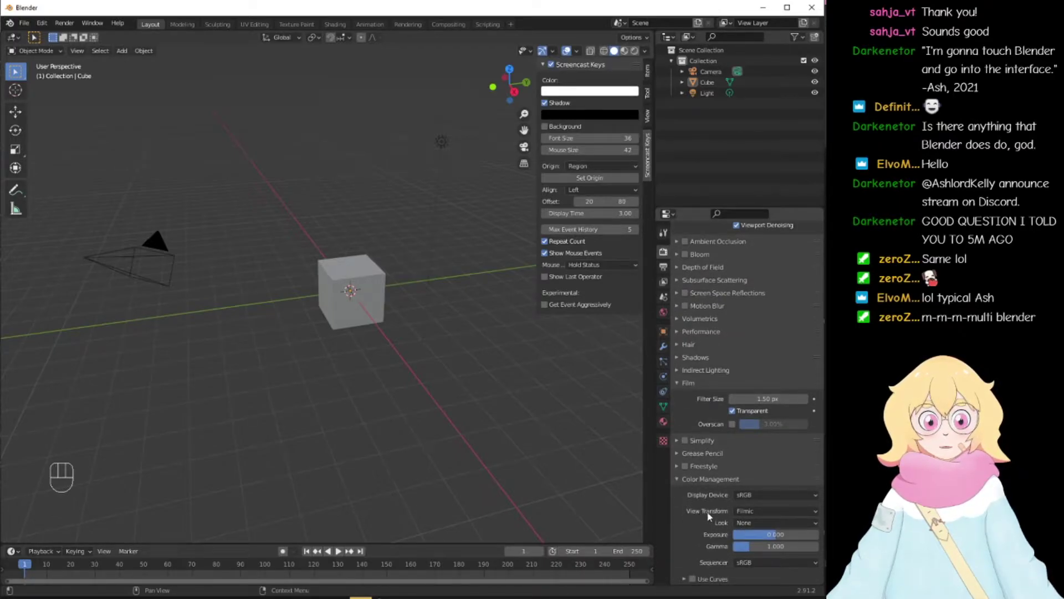
left_click(740, 512)
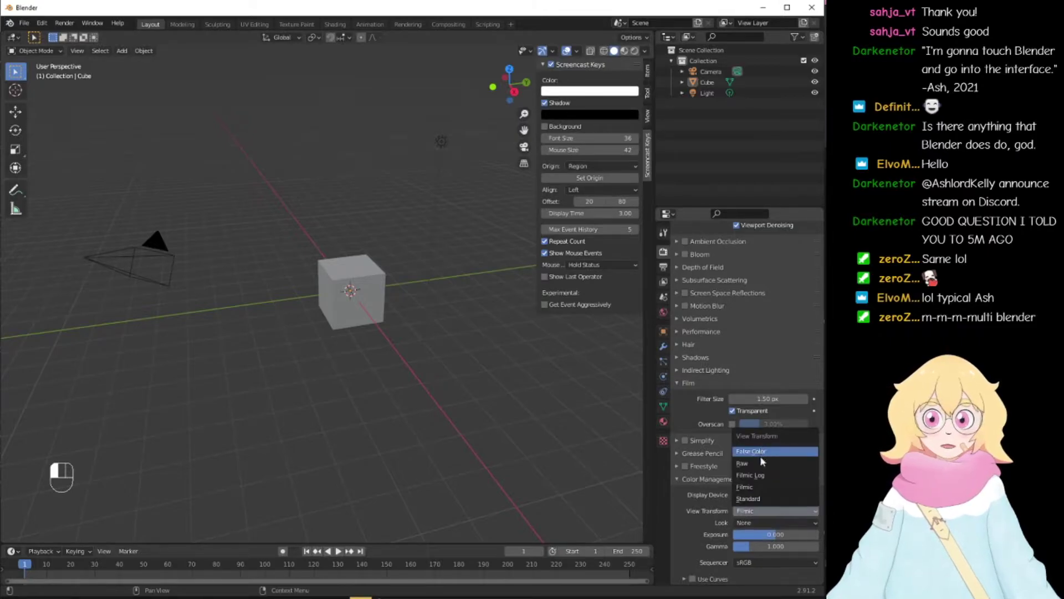
left_click(755, 499)
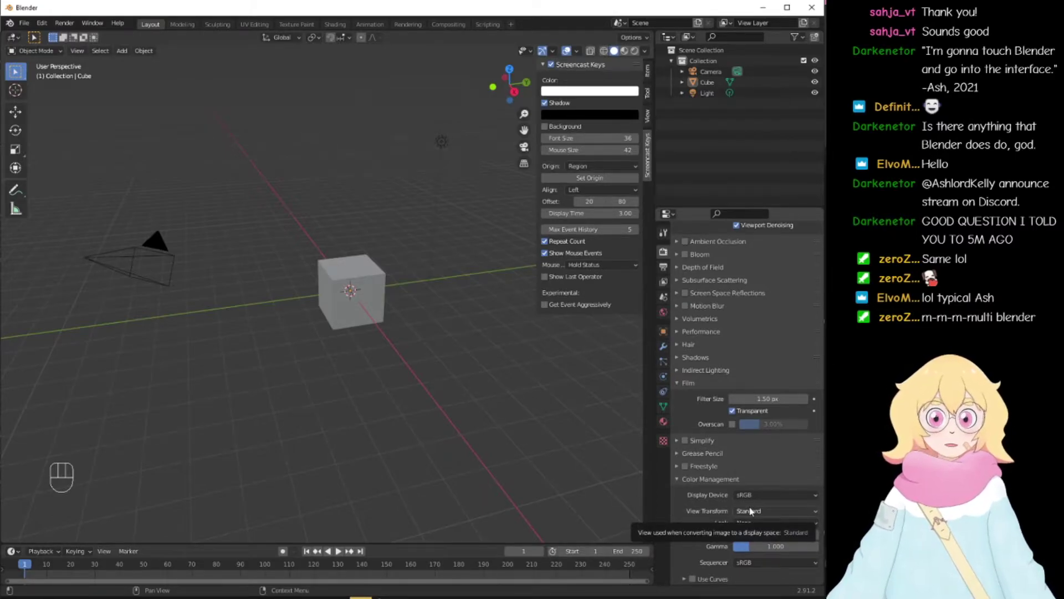
Step: Set the output frame rate to 60 fps
left_click(663, 268)
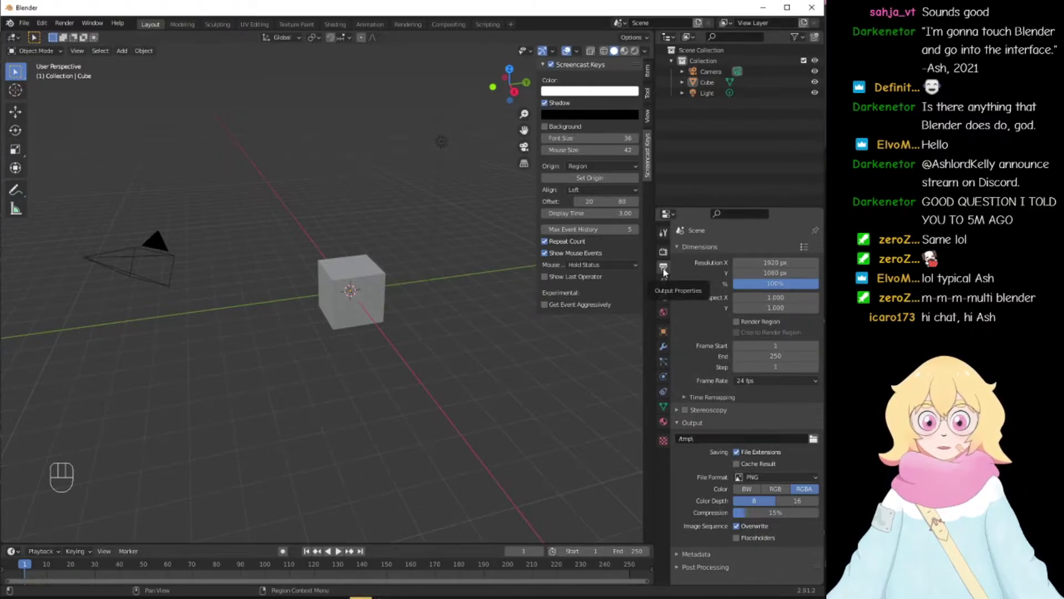
left_click(738, 381)
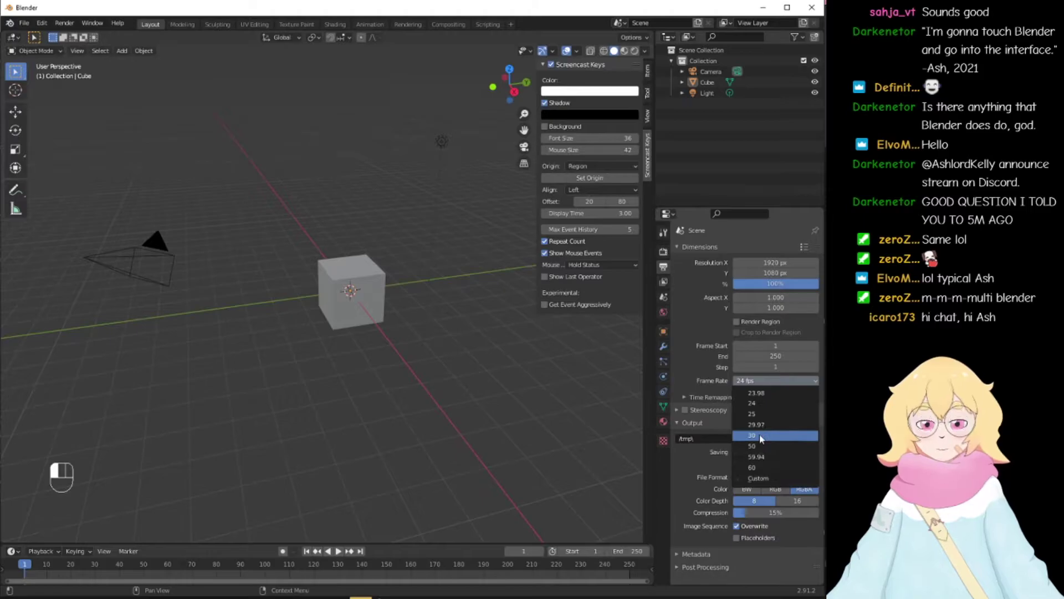
left_click(765, 468)
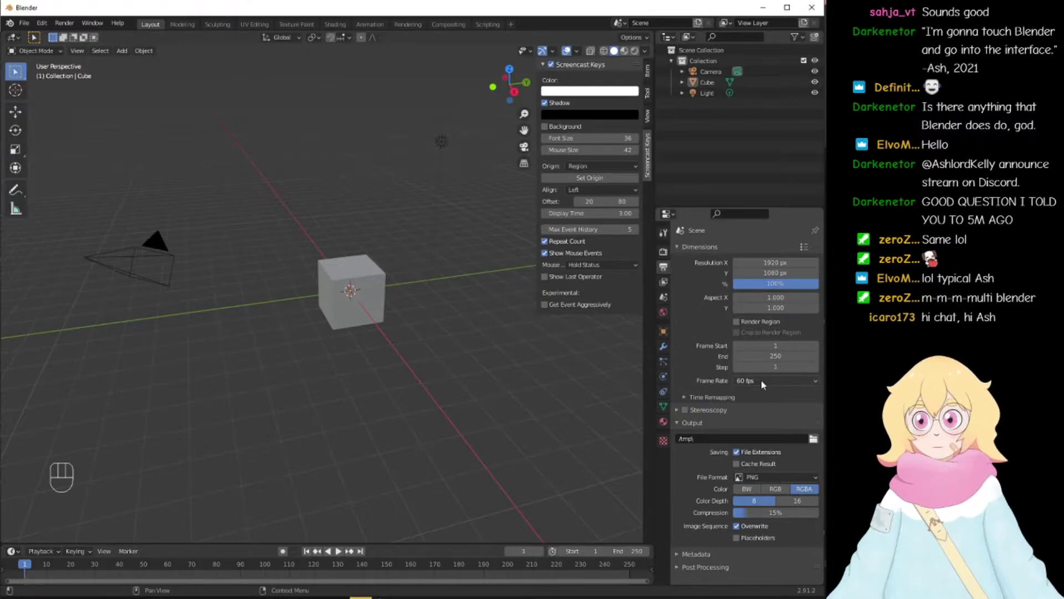
Step: Set the output file format to FFmpeg video with a Quicktime encoding container
left_click(770, 477)
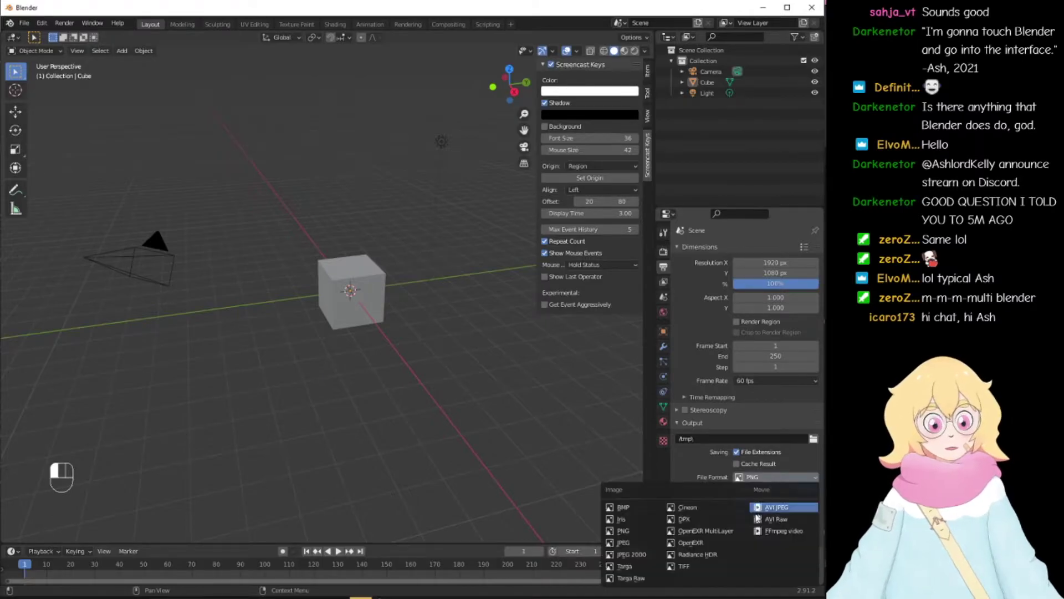
left_click(772, 532)
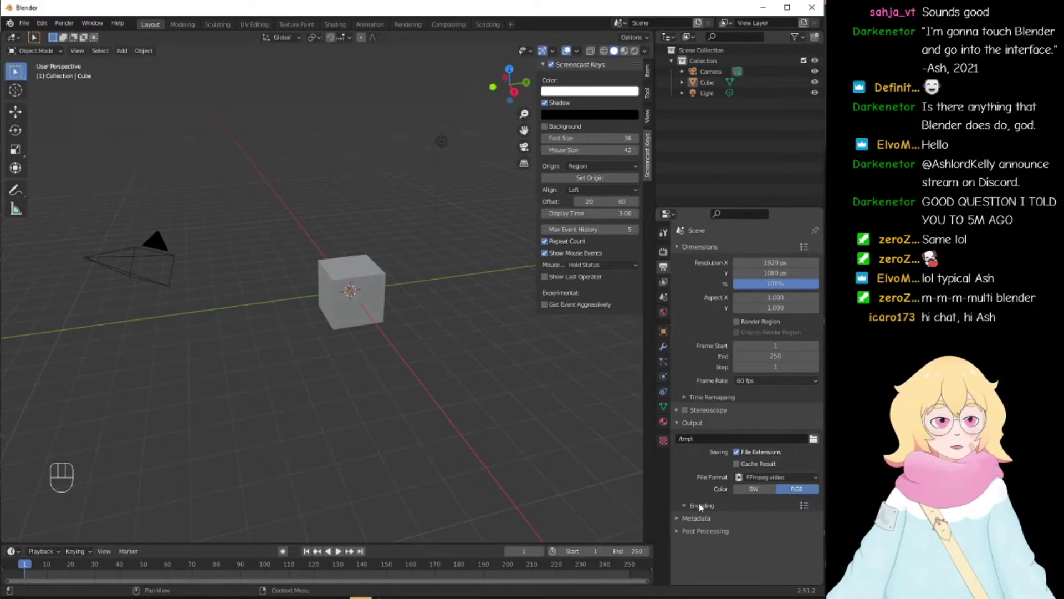
left_click(700, 505)
scroll(712, 501, "down", 1)
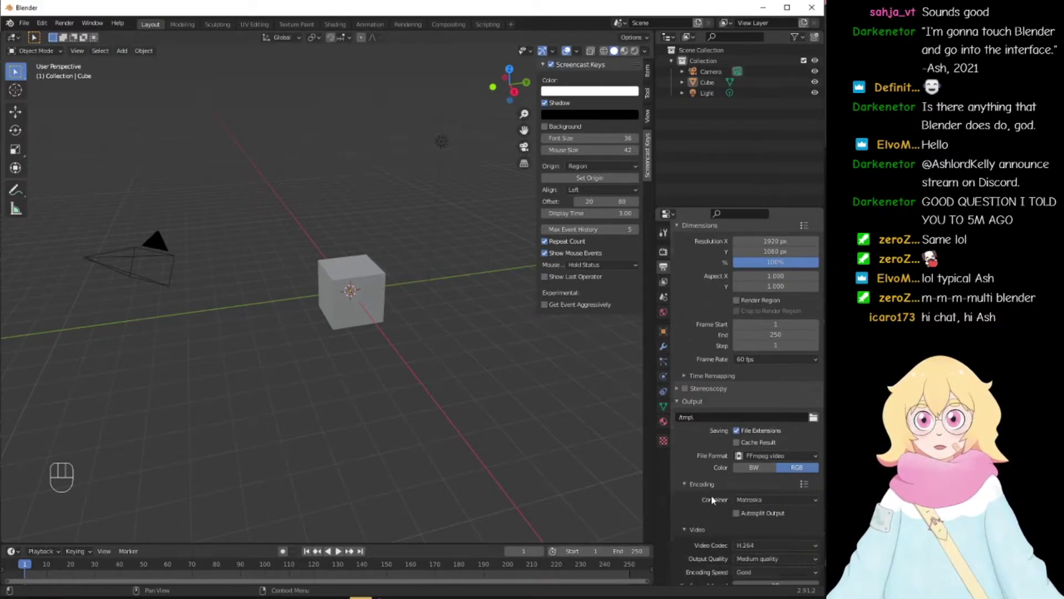
scroll(712, 500, "down", 4)
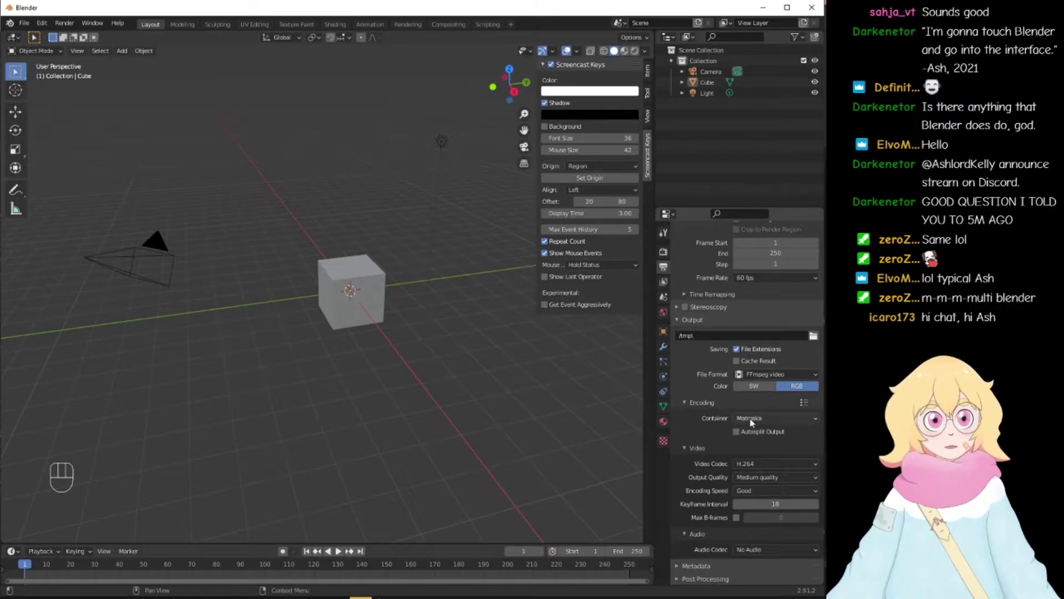
left_click(752, 421)
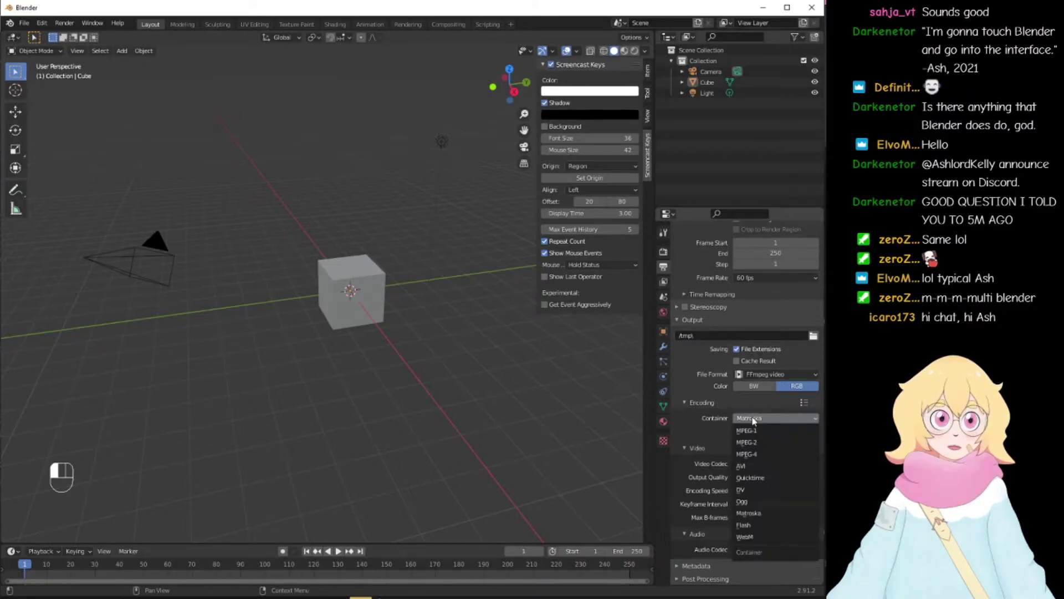
left_click(752, 482)
Step: Set the video codec to QT rle / QT Animation and the output color to RGBA
left_click(753, 465)
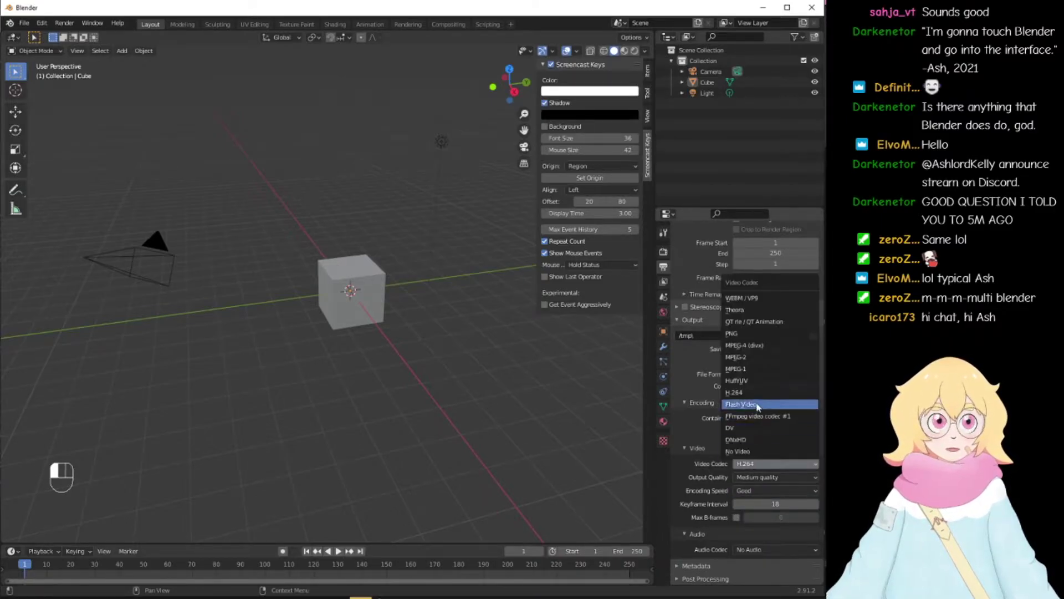
left_click(753, 322)
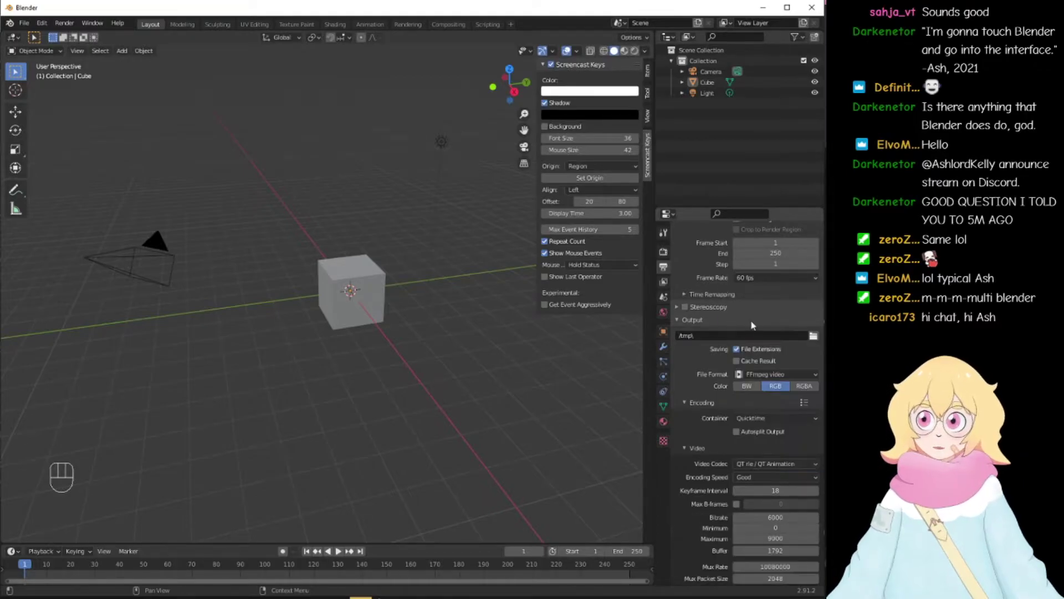
left_click(805, 389)
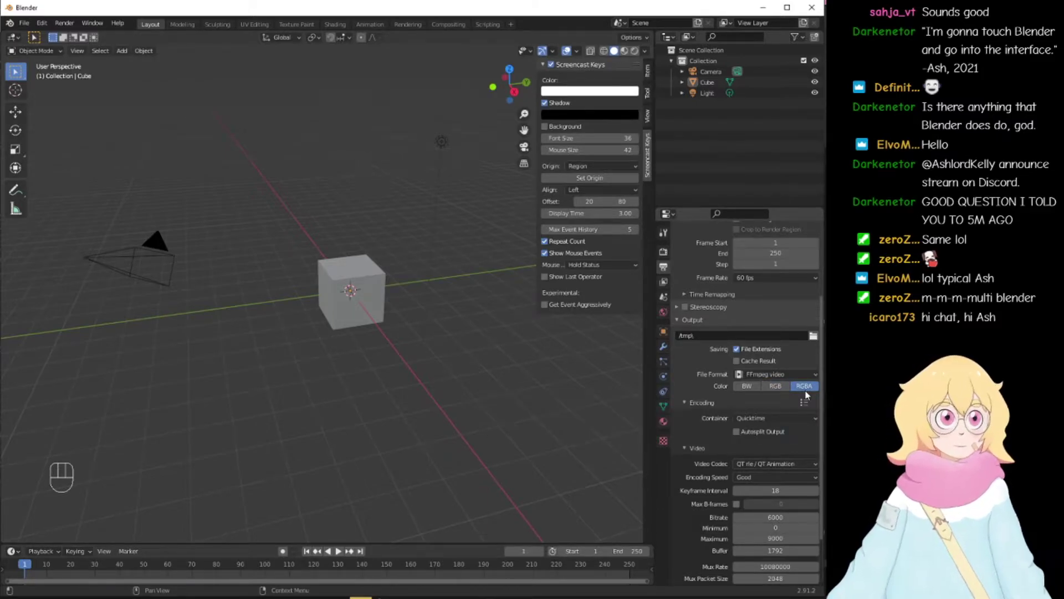
scroll(754, 394, "down", 3)
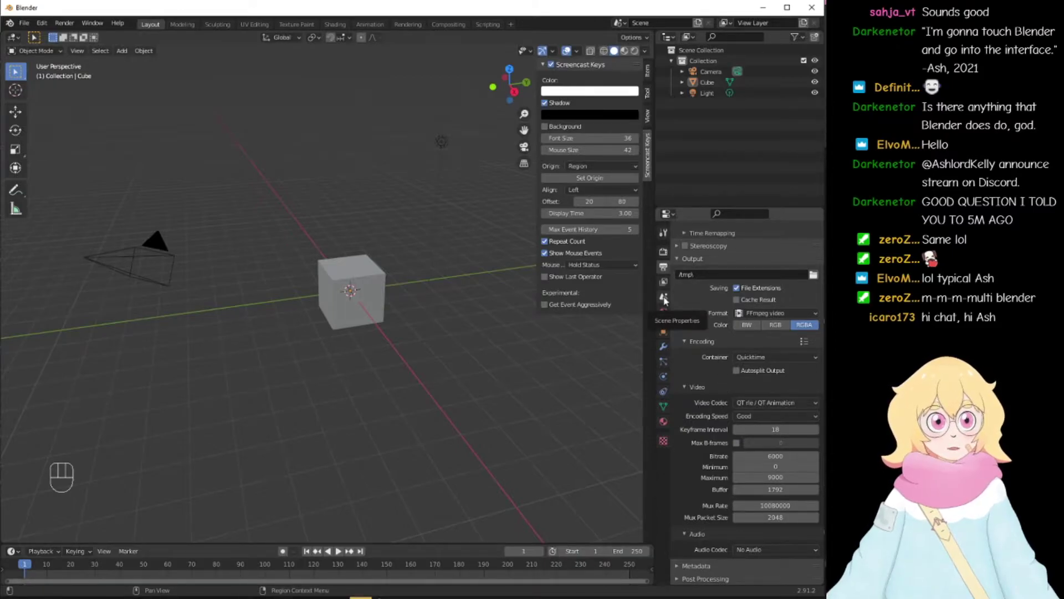
Step: Render a still image of the cube, inspect it against the transparent background, and close the render
middle_click_drag(278, 231, 192, 322)
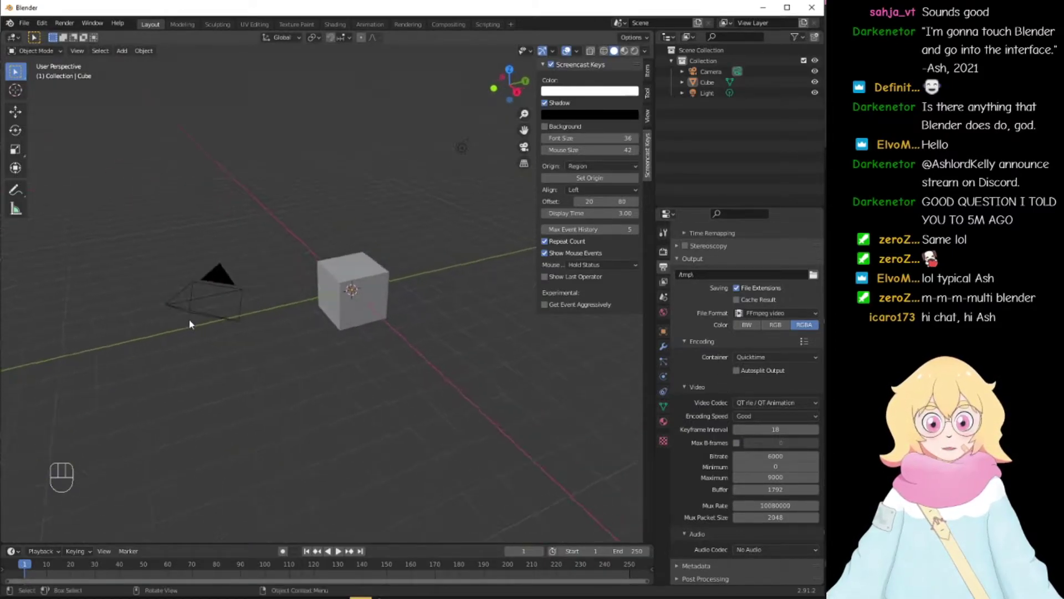
left_click(92, 24)
left_click(83, 34)
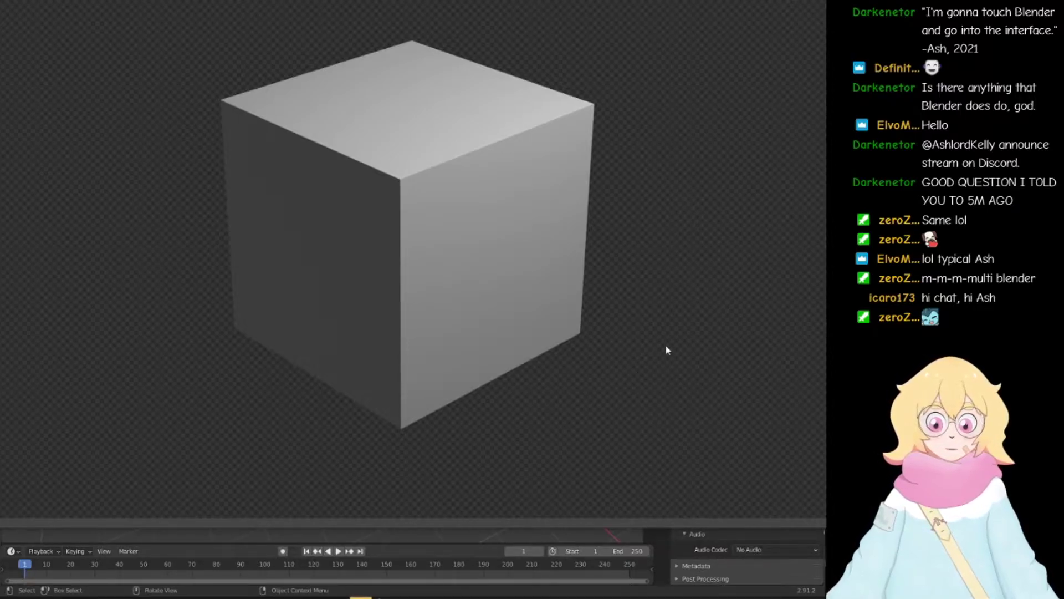
scroll(630, 185, "up", 6)
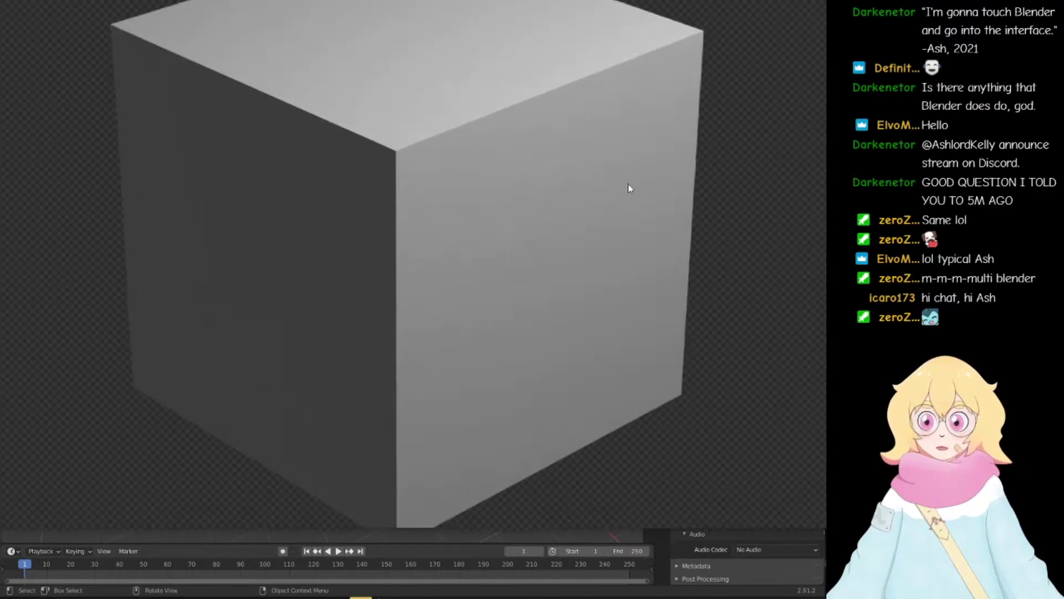
middle_click_drag(554, 214, 463, 211)
scroll(415, 225, "down", 6)
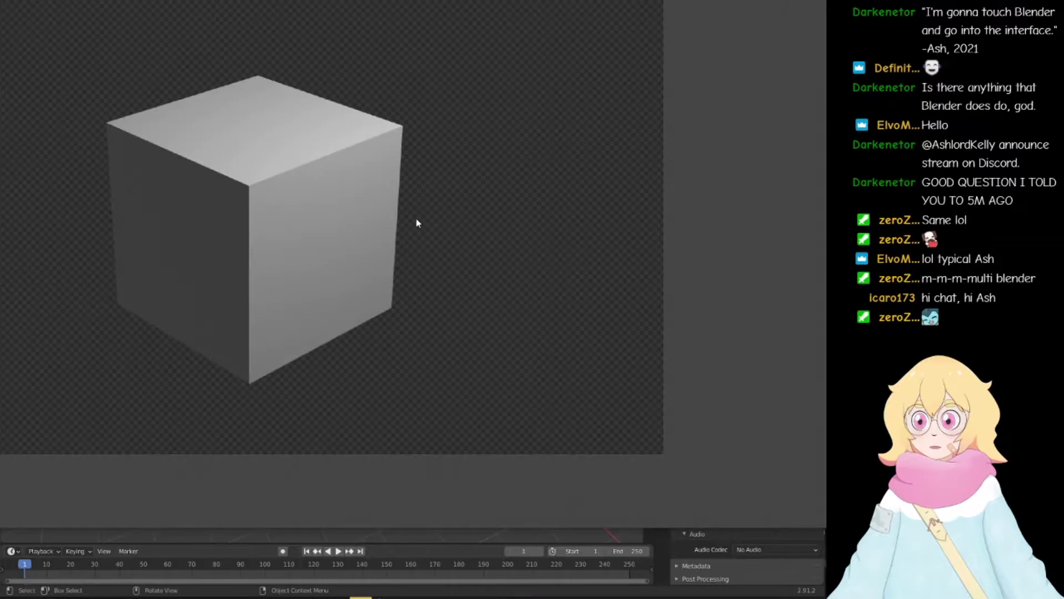
key("Escape")
right_click(304, 274)
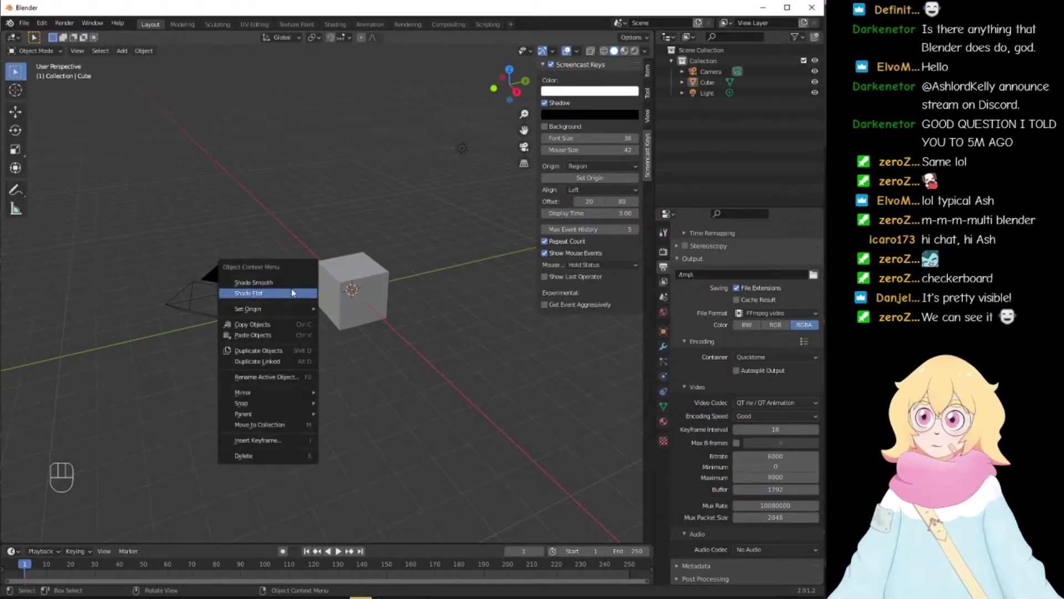
Step: Delete the cube and undo the deletion
middle_click_drag(308, 230, 296, 214)
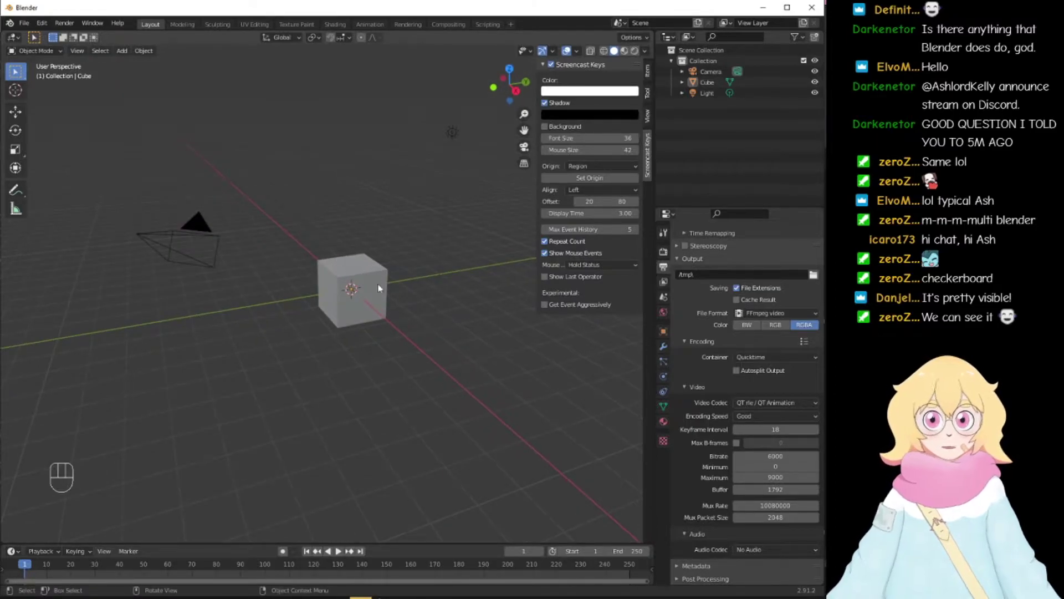
left_click(330, 267)
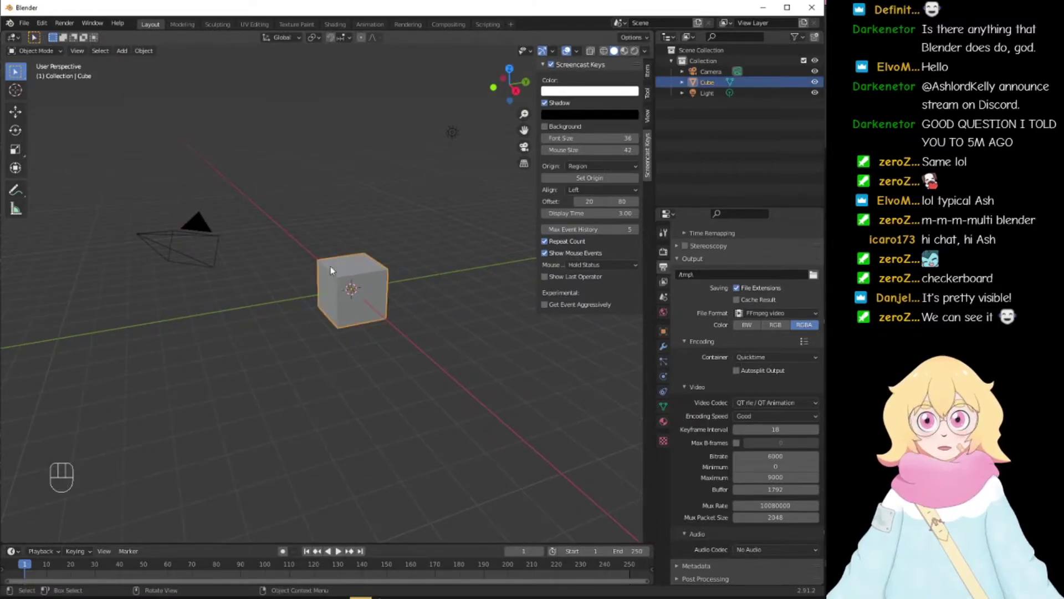
key("x")
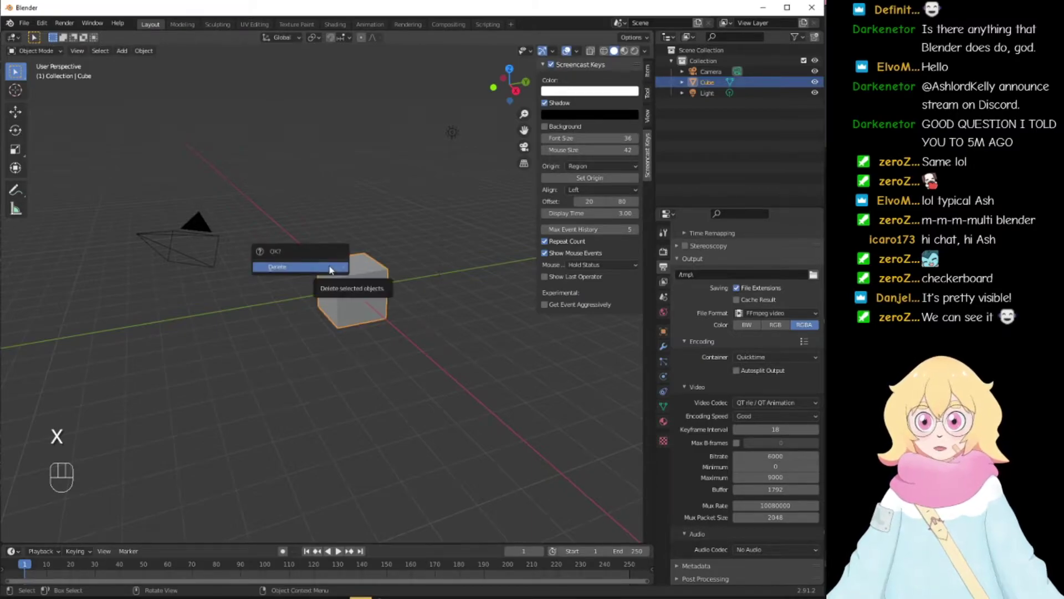
left_click(331, 268)
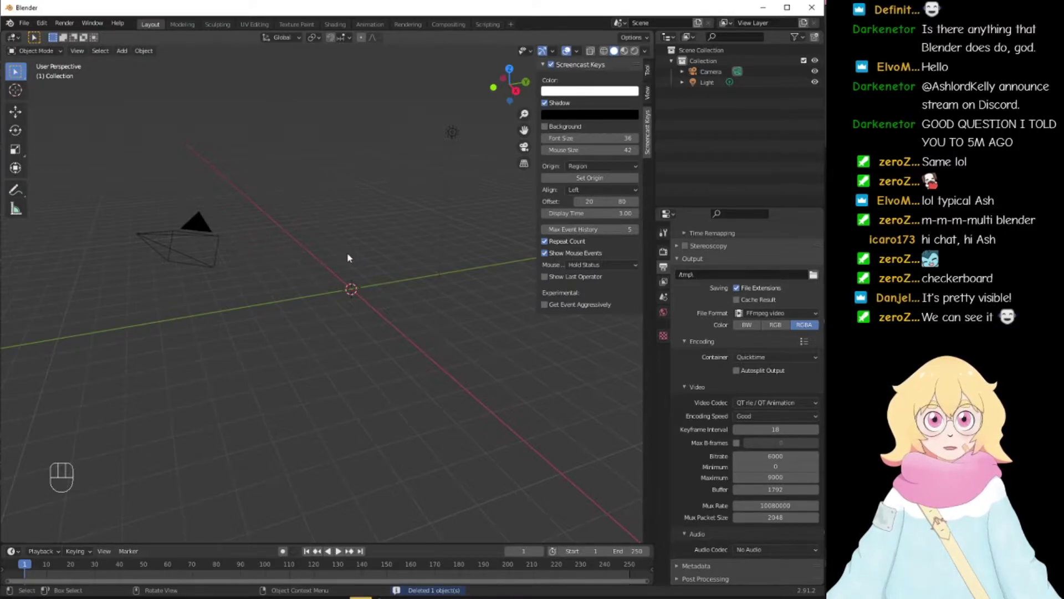
key("ctrl+z")
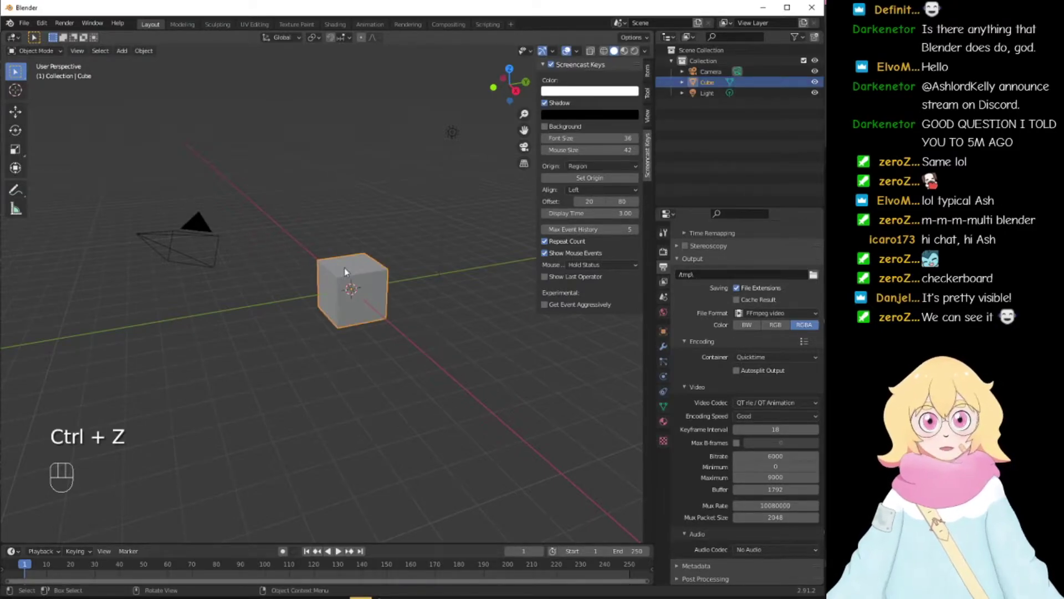
Step: Delete the cube once more, using its object context commands, and restore it
right_click(333, 271)
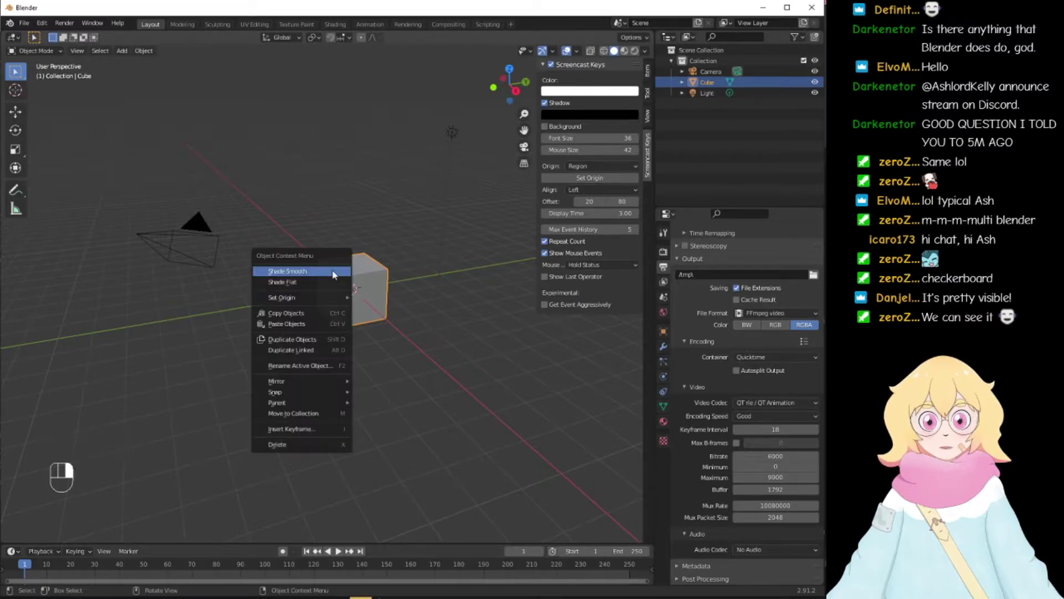
left_click(317, 215)
left_click(363, 266)
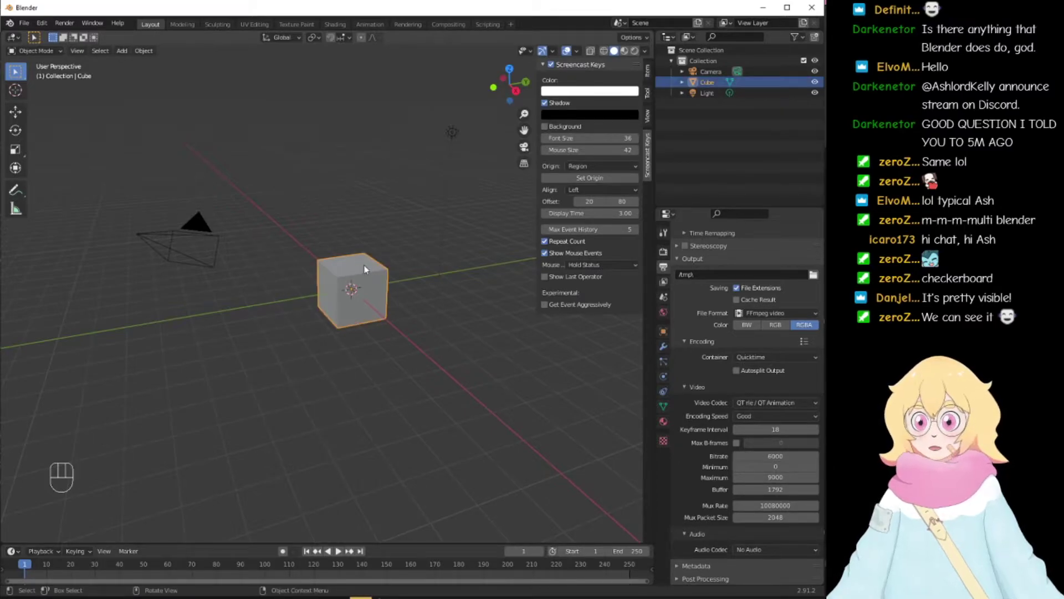
right_click(363, 268)
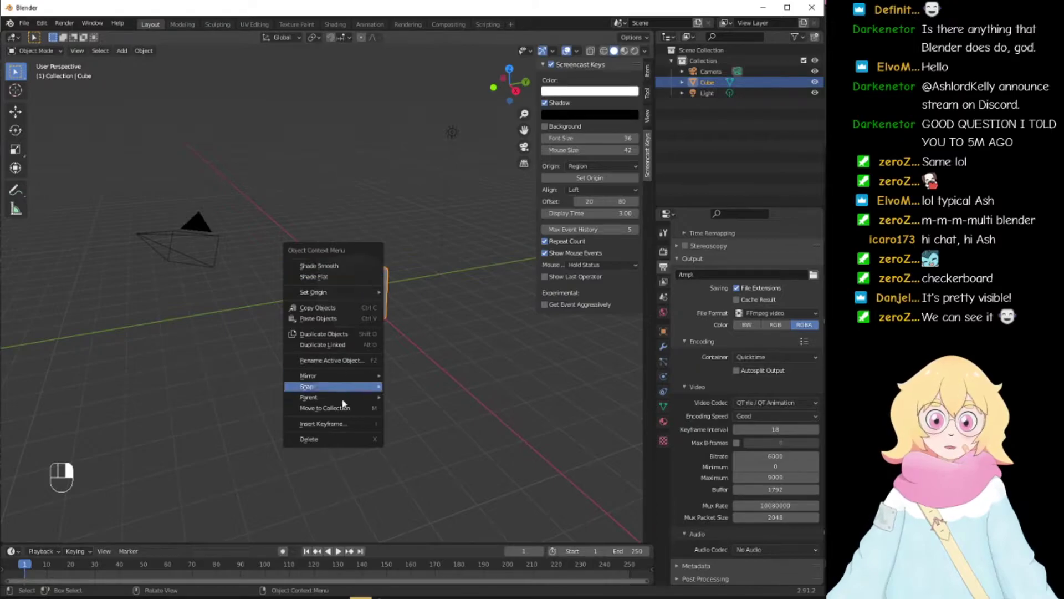
left_click(335, 440)
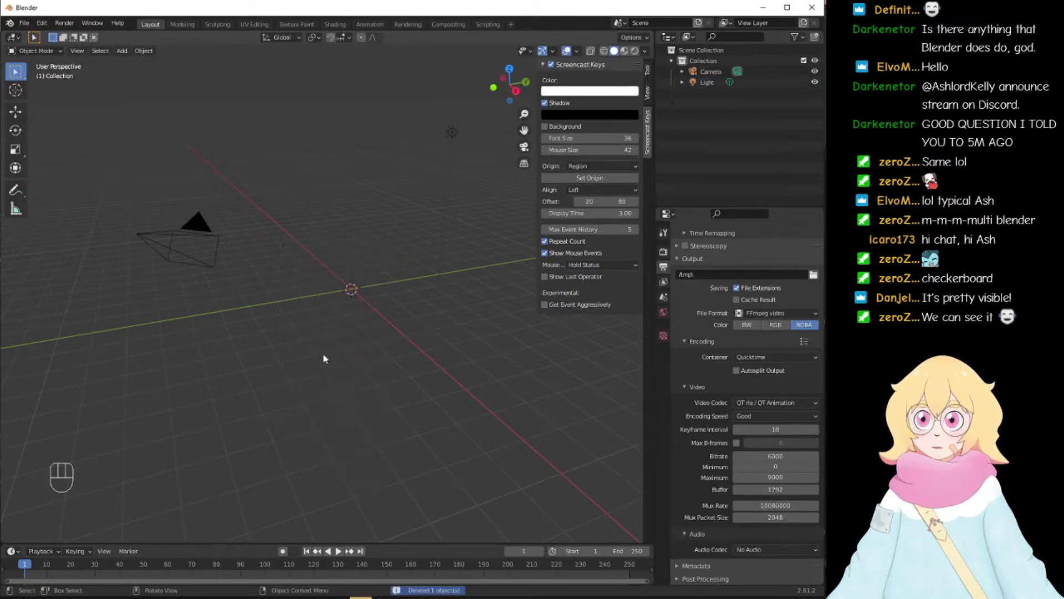
key("ctrl+z")
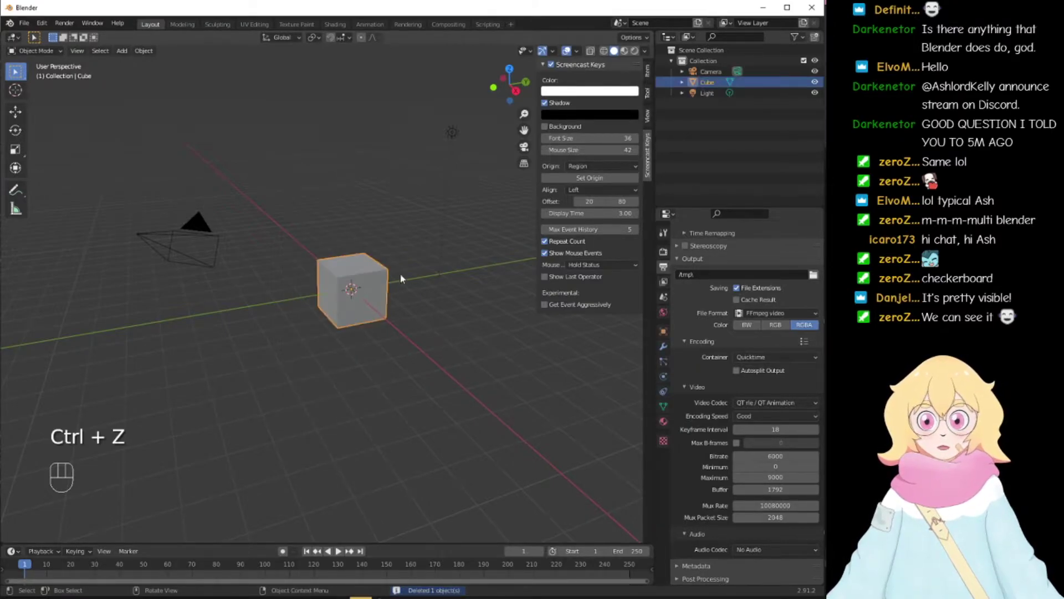
Step: Box-select the cube together with the light, and narrow the box selection to the cube alone
left_click_drag(293, 215, 458, 376)
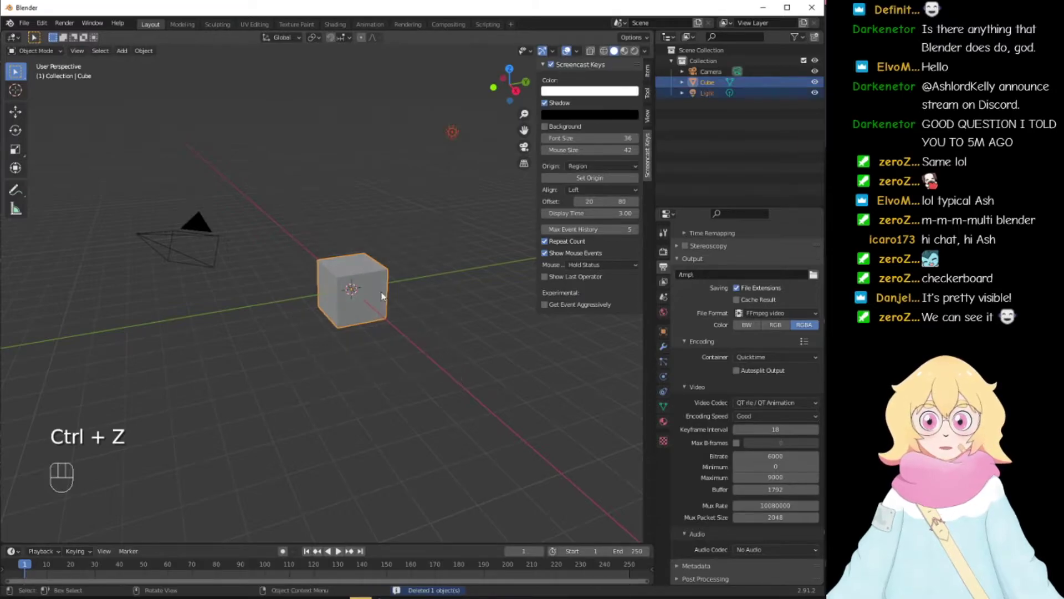
left_click_drag(316, 236, 387, 297)
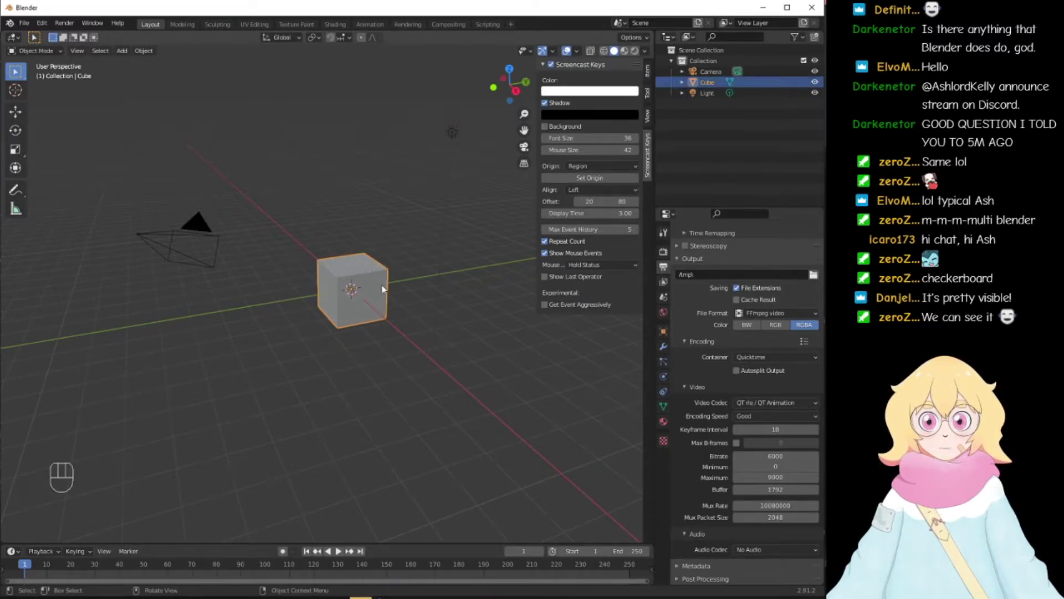
Step: Delete the cube and select the camera in the viewport
key("x")
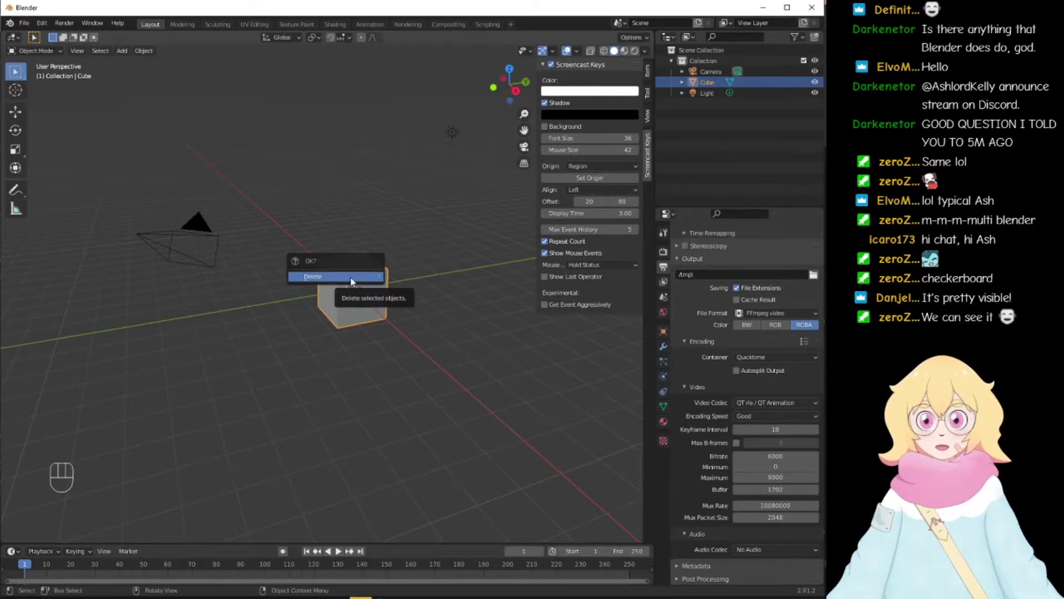
left_click(351, 276)
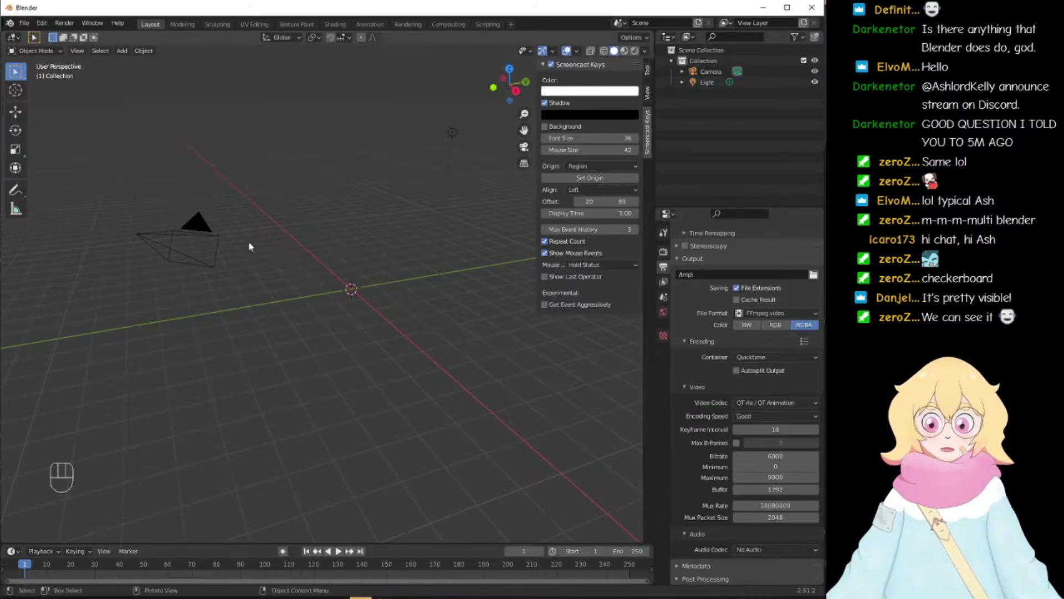
left_click(197, 228)
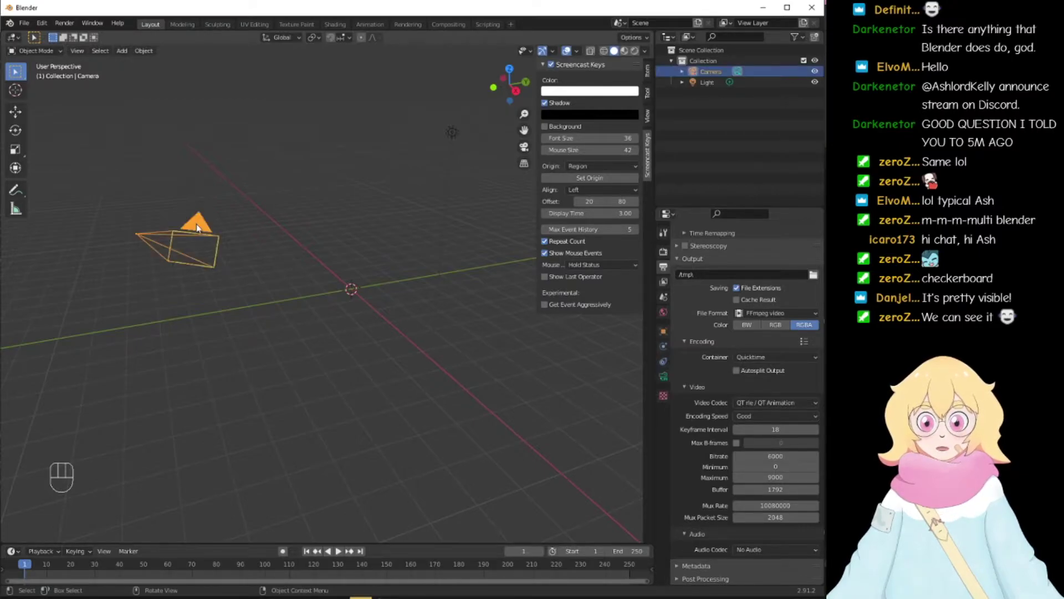
left_click(213, 203)
left_click(186, 232)
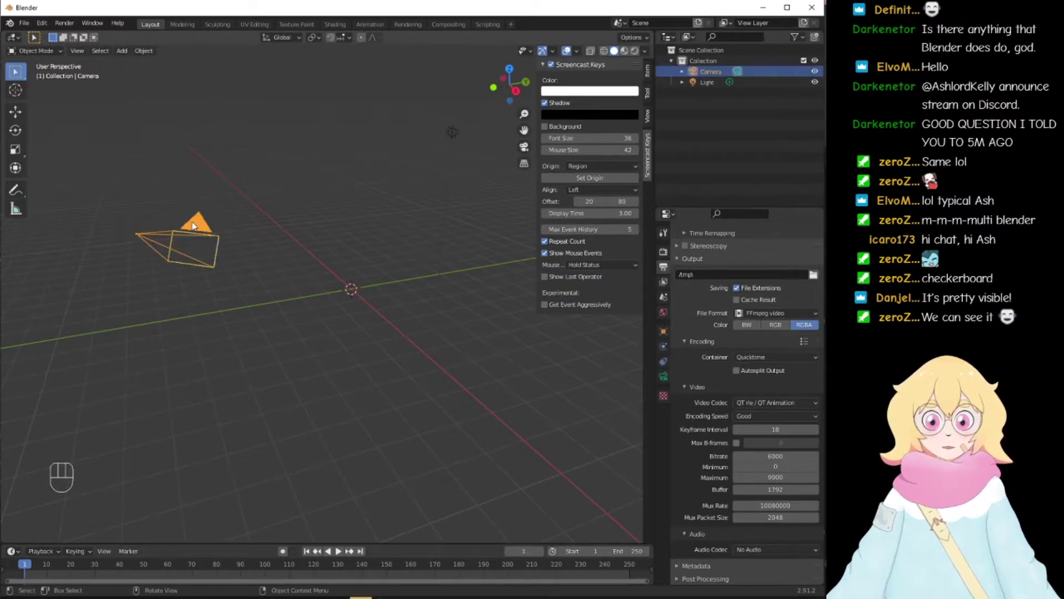
Step: Set the camera's X, Y and Z location to 0 m in its object properties
left_click(663, 332)
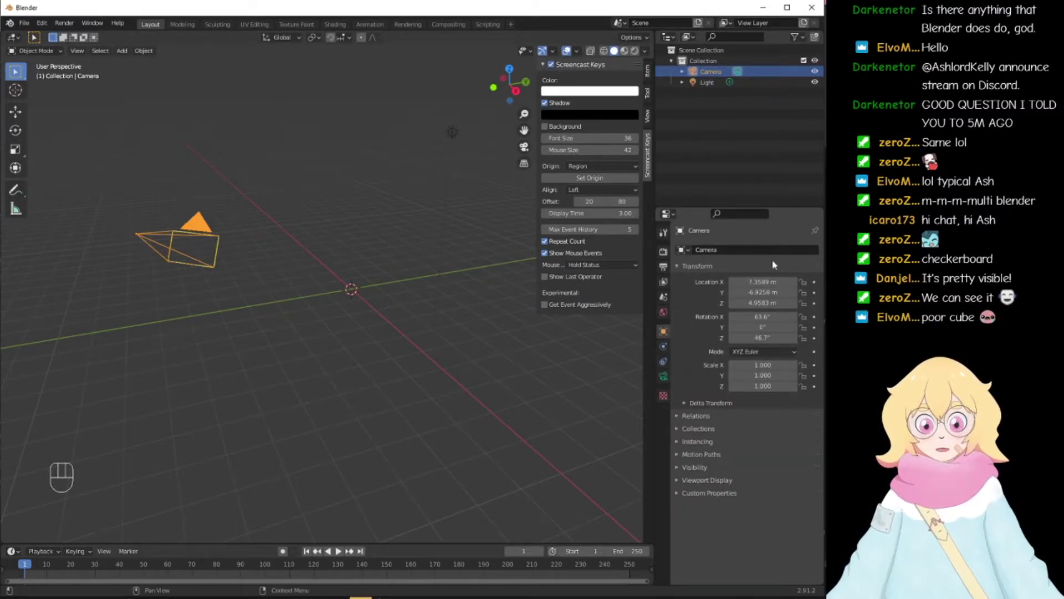
left_click(759, 283)
type("0")
key("Return")
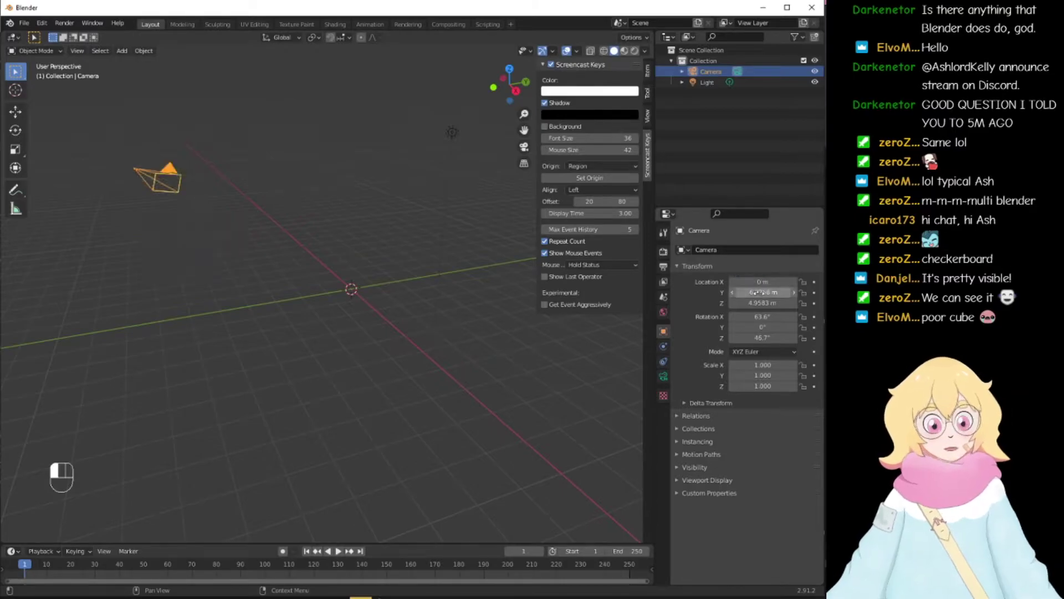
left_click(760, 293)
type("0")
key("Return")
left_click(760, 303)
type("0")
key("Return")
Step: Set the camera's X and Z rotation to 0°
left_click(754, 317)
type("0")
key("Return")
left_click(753, 338)
type("0")
key("Return")
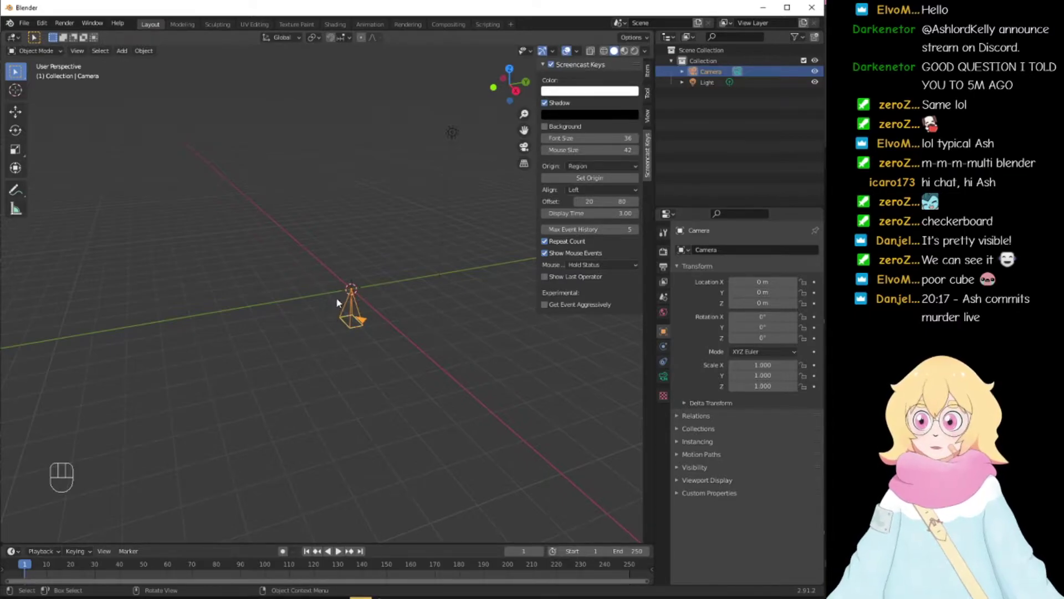
Step: Try different camera heights, setting the Z location to 10 m and to 4 m
left_click_drag(757, 303, 799, 303)
left_click(752, 303)
type("10")
key("Return")
left_click(748, 303)
type("4")
key("Return")
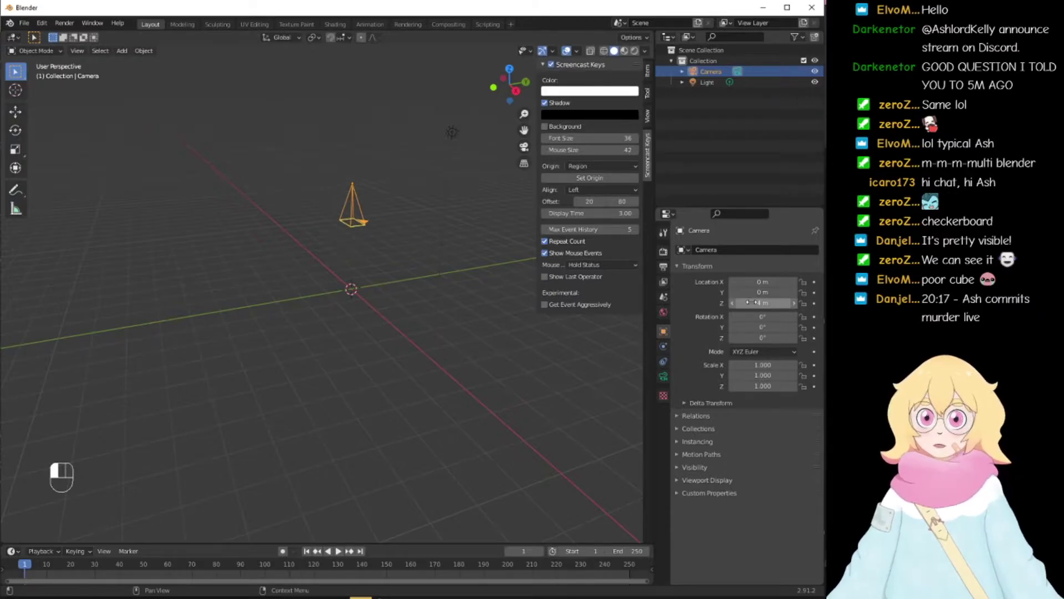
Step: Set the camera's Z location to 6 m and check its position above the origin
middle_click_drag(395, 214, 455, 248)
left_click(762, 303)
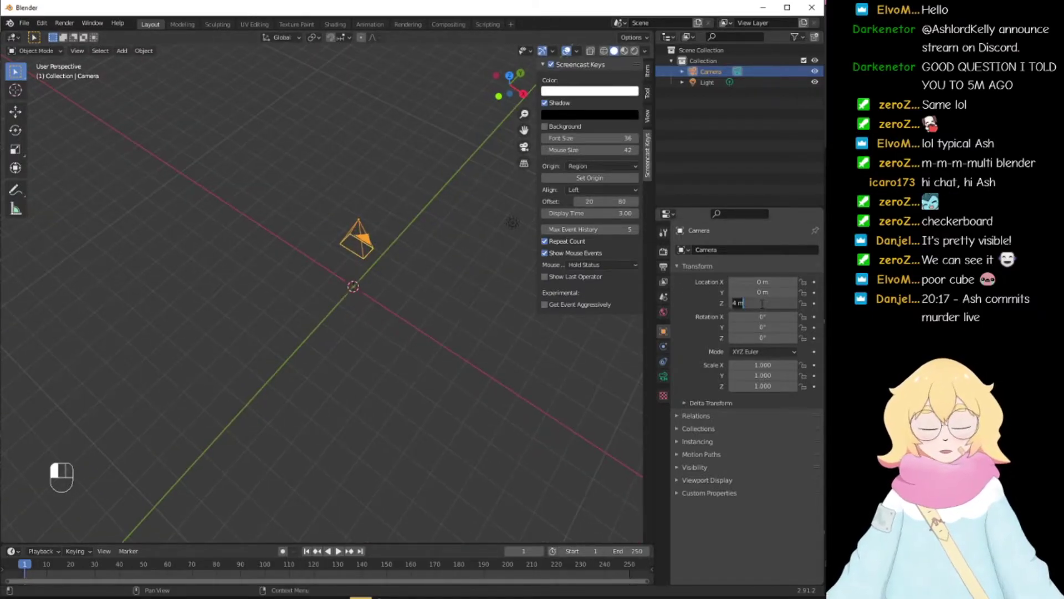
type("6")
key("Return")
middle_click_drag(485, 318, 370, 297)
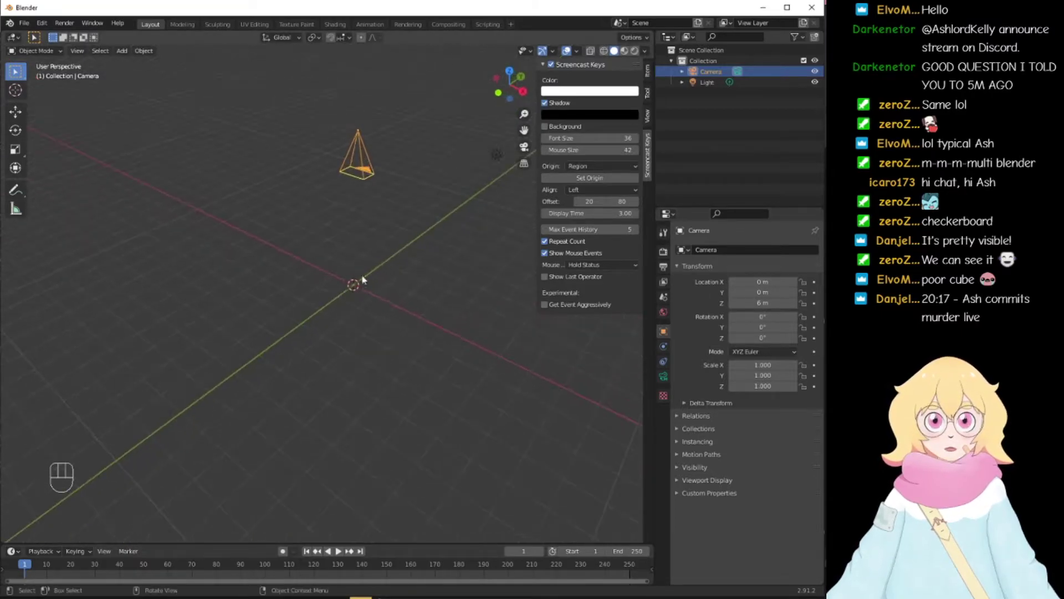
middle_click_drag(297, 173, 238, 173)
middle_click_drag(342, 146, 368, 150)
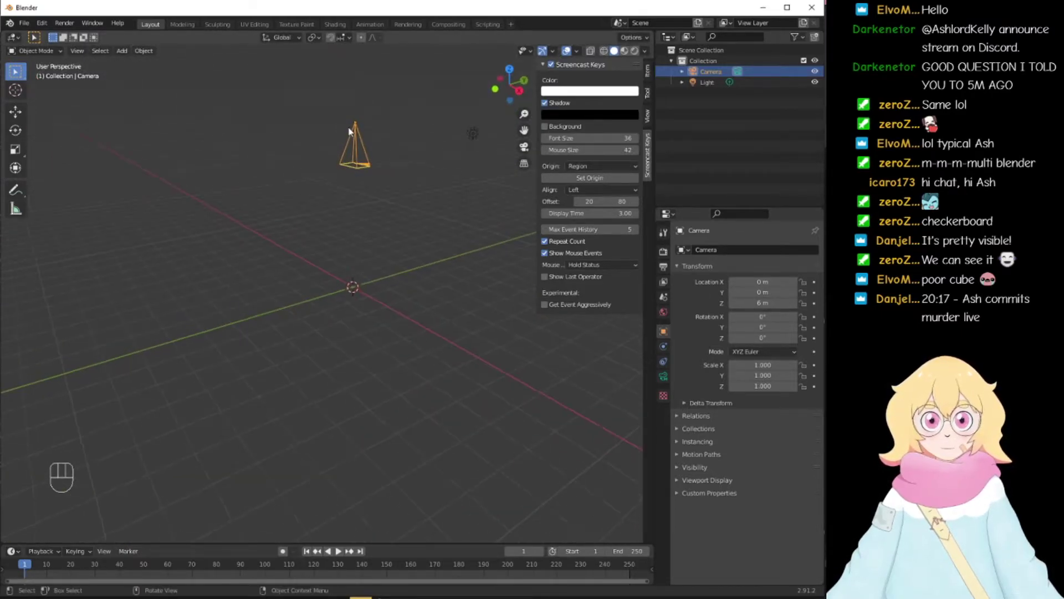
Step: Move the camera freely, raise it along Z with the Move tool, and undo each move
key("g")
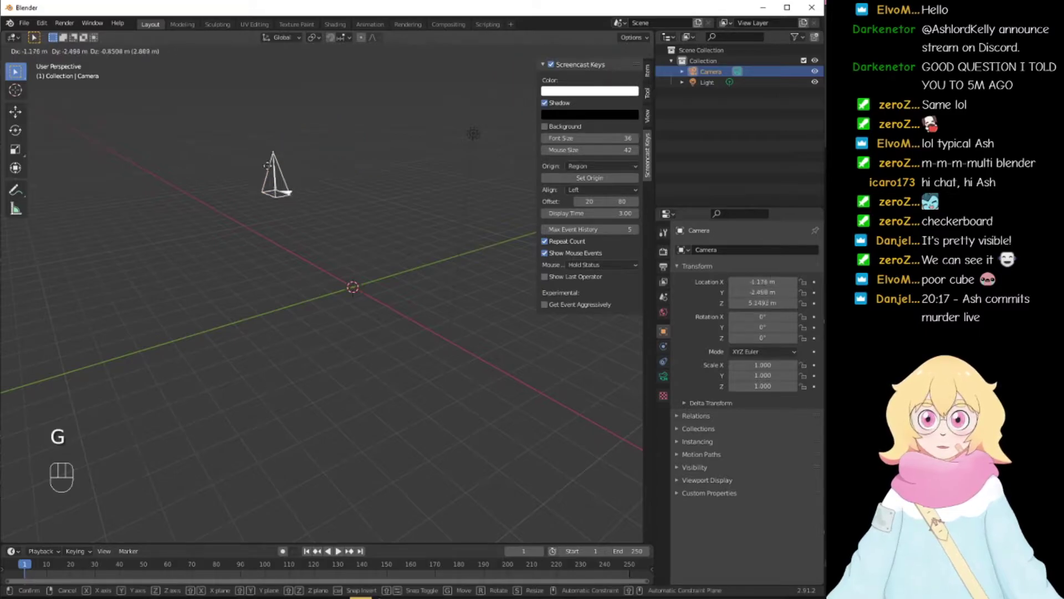
right_click(306, 83)
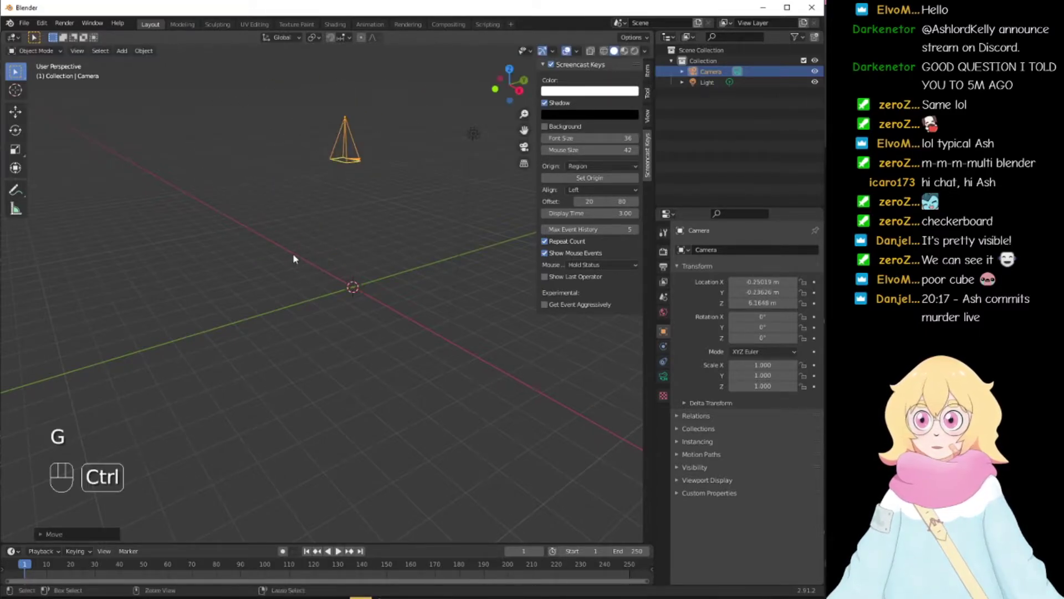
key("ctrl+z")
left_click(15, 114)
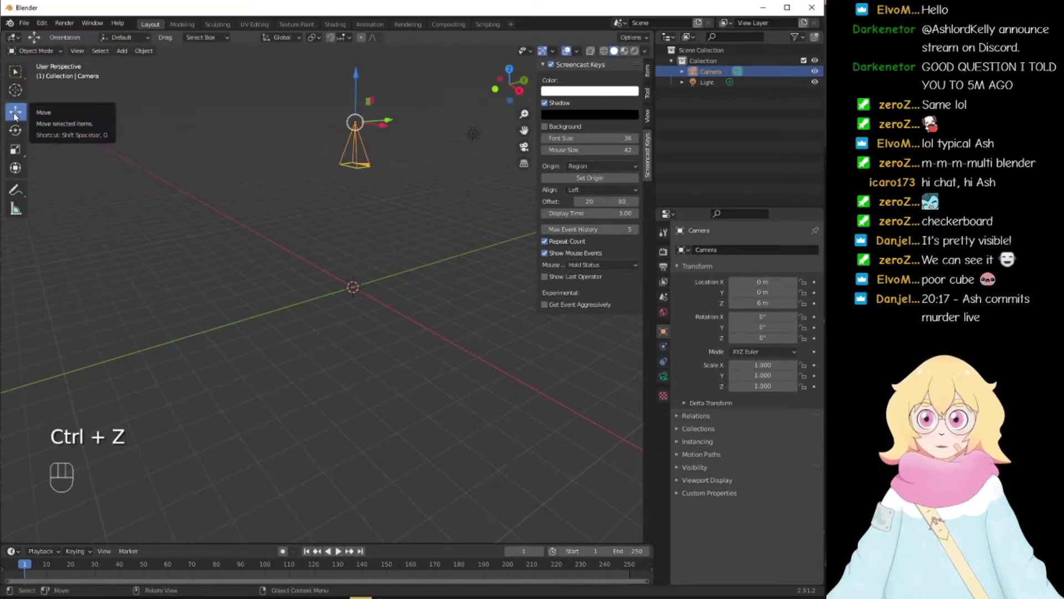
left_click_drag(351, 79, 310, 51)
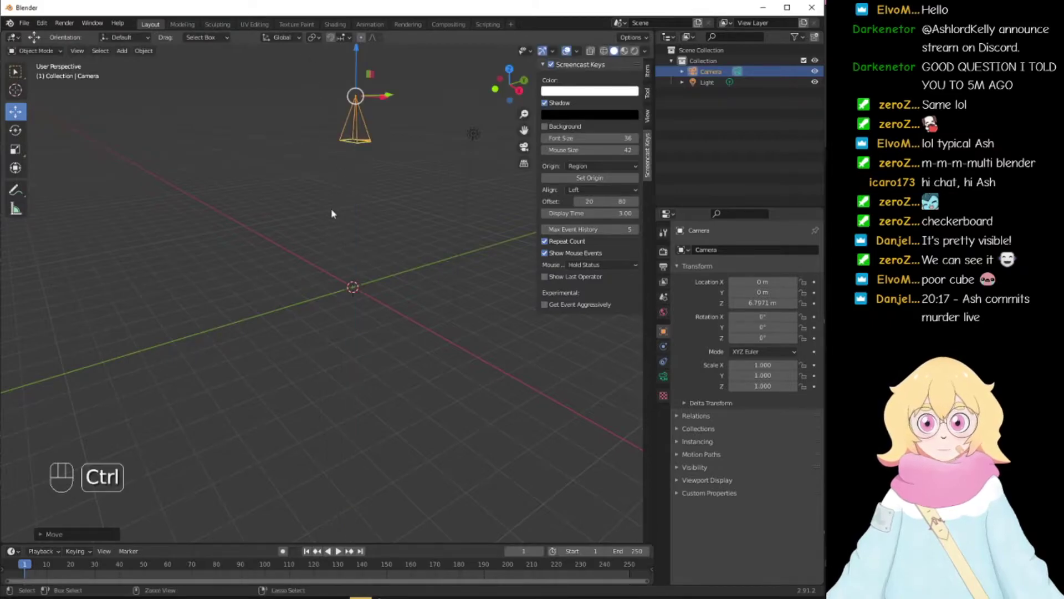
key("ctrl+z")
Step: Hide the viewport sidebar and look at the scene through the camera
left_click(264, 207)
middle_click_drag(200, 199, 293, 263)
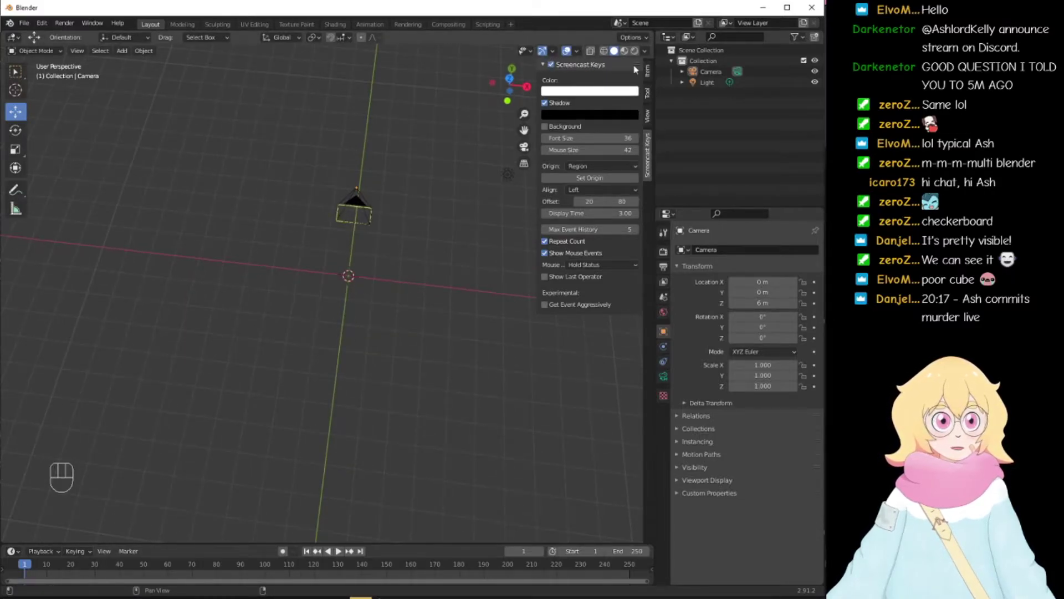
key("n")
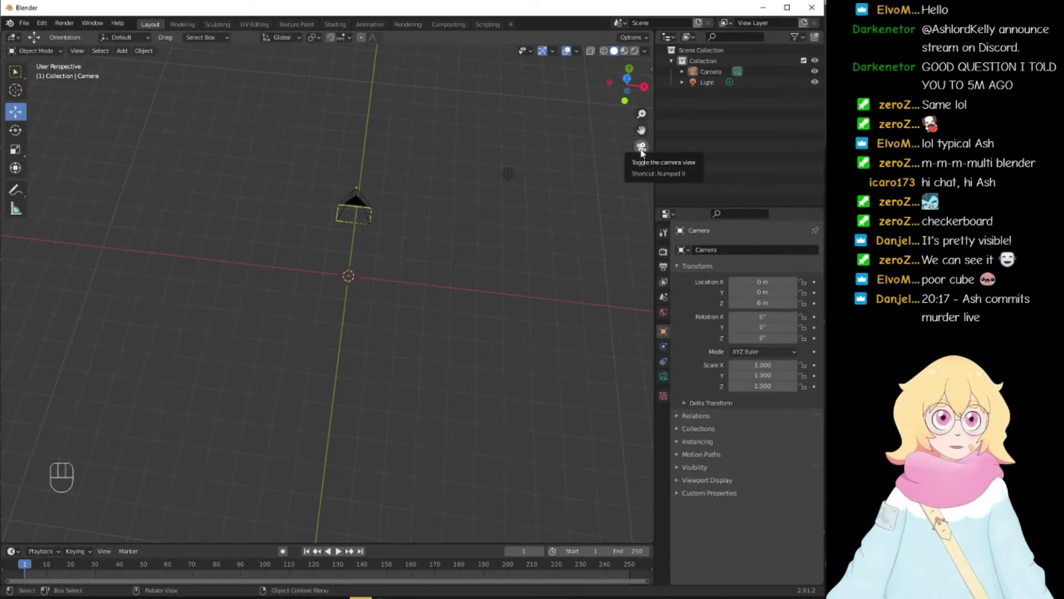
left_click(641, 149)
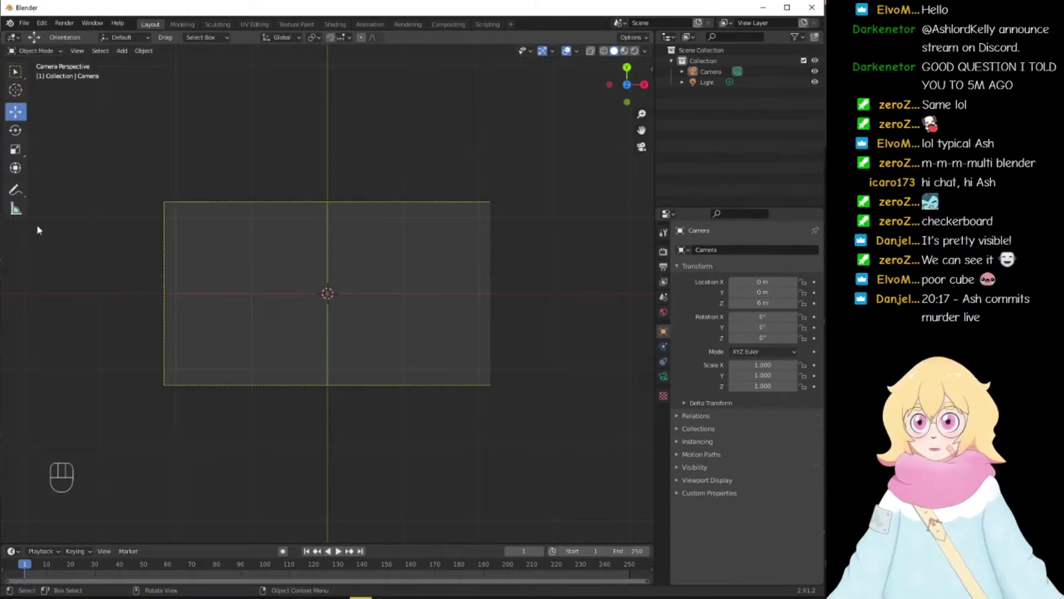
Step: Explore the camera view by zooming and panning its frame, orbiting out of it, and returning to it
scroll(301, 349, "up", 3)
scroll(301, 349, "down", 3)
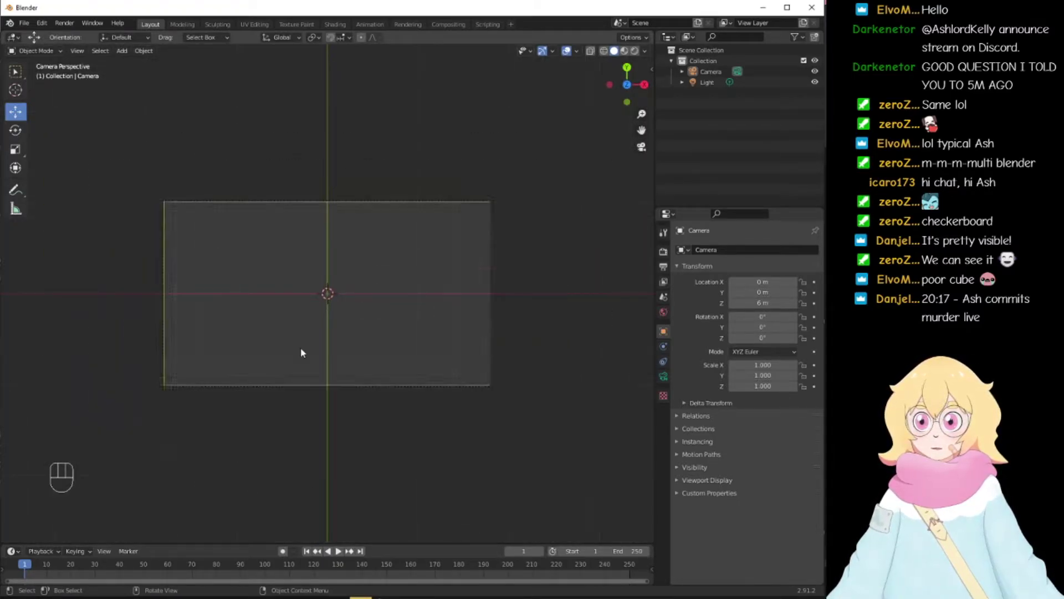
scroll(301, 352, "up", 2)
mouse_move(331, 243)
middle_mouse_down()
mouse_move(266, 186)
mouse_move(344, 271)
mouse_move(339, 202)
mouse_move(264, 242)
mouse_move(373, 225)
mouse_move(334, 222)
middle_mouse_up()
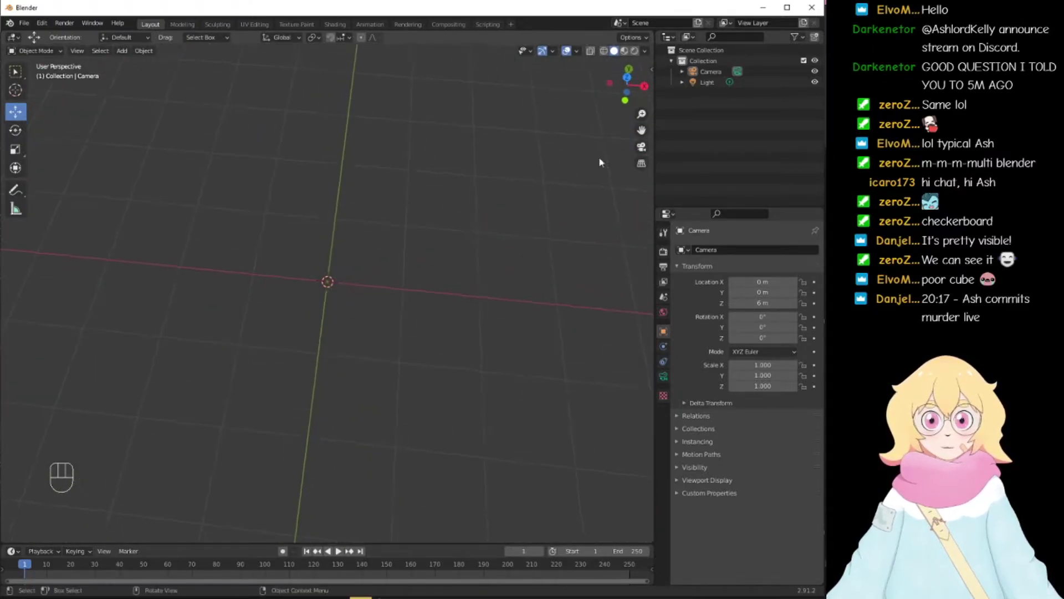
left_click(641, 147)
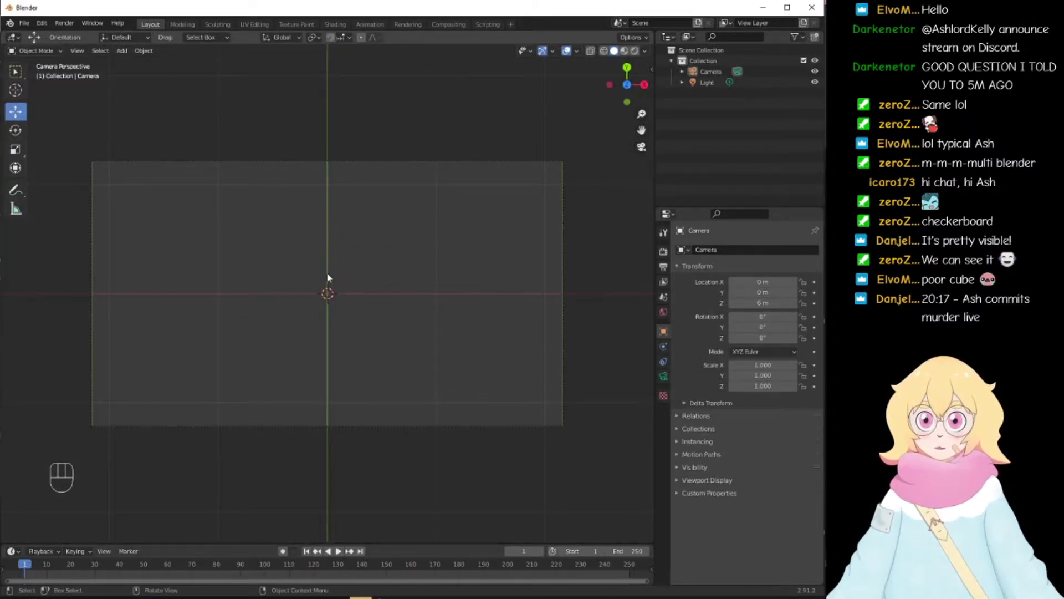
scroll(335, 278, "down", 3)
scroll(333, 261, "up", 1)
middle_click_drag(330, 254, 379, 270, "shift")
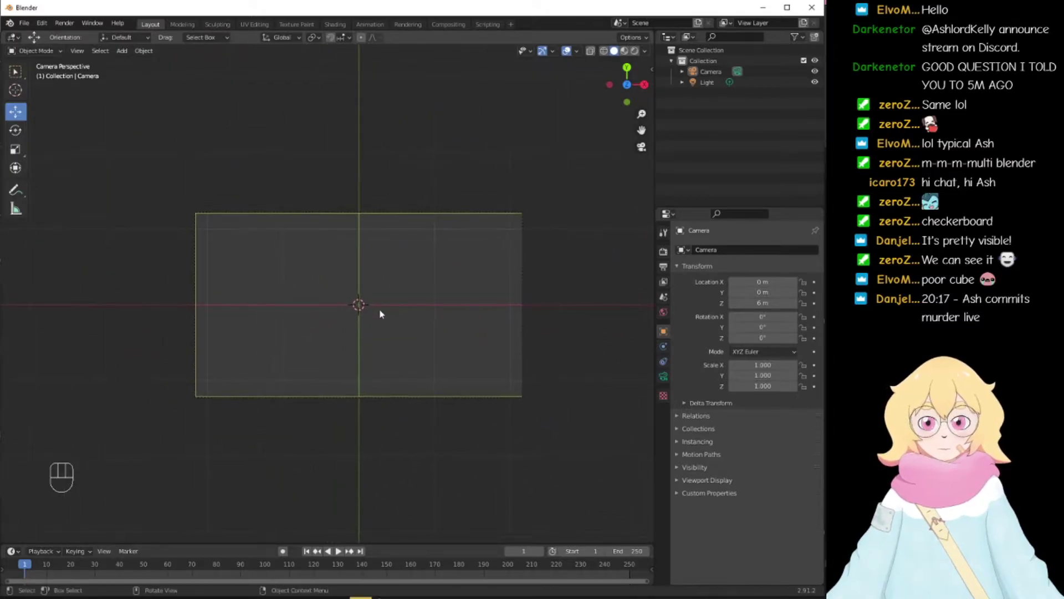
scroll(379, 270, "up", 4)
middle_click_drag(351, 233, 423, 218)
key("KP_0")
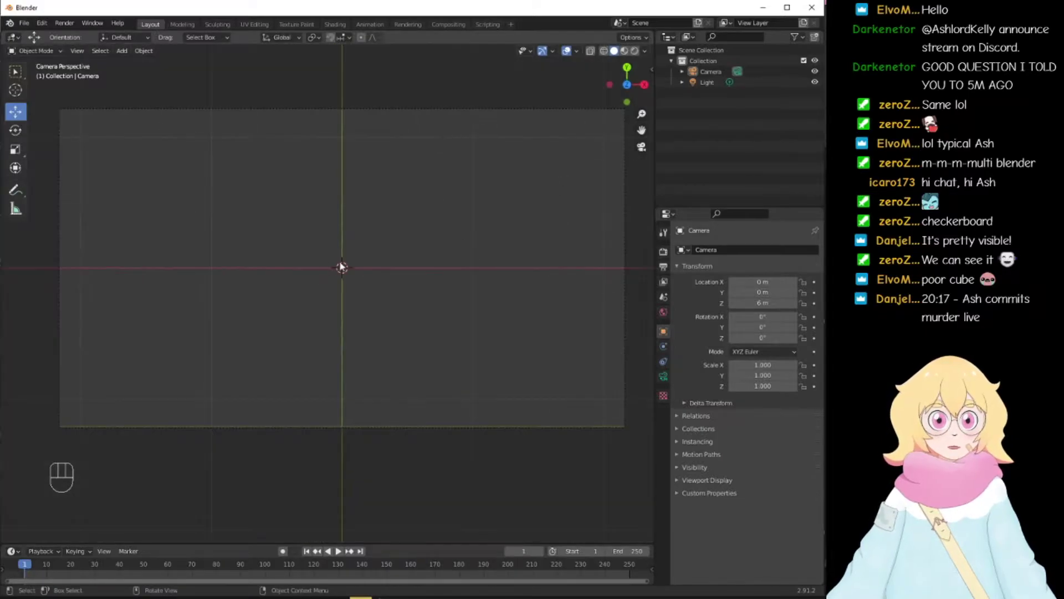
scroll(351, 266, "down", 3)
scroll(321, 228, "down", 3)
scroll(325, 221, "up", 3)
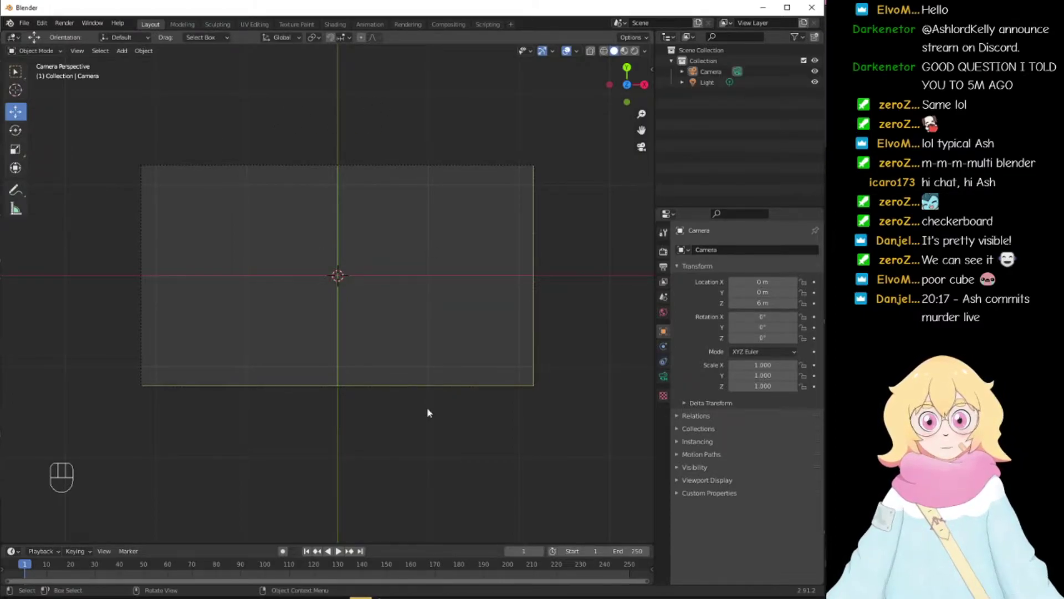
Step: Add a plane mesh at the origin and delete it
left_click(99, 51)
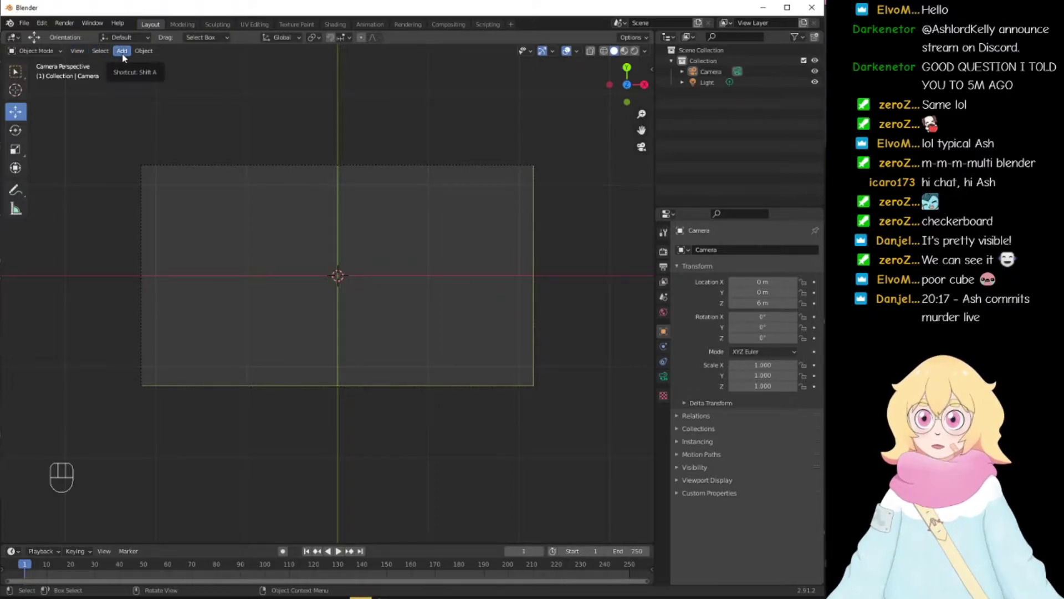
left_click(122, 51)
mouse_move(130, 62)
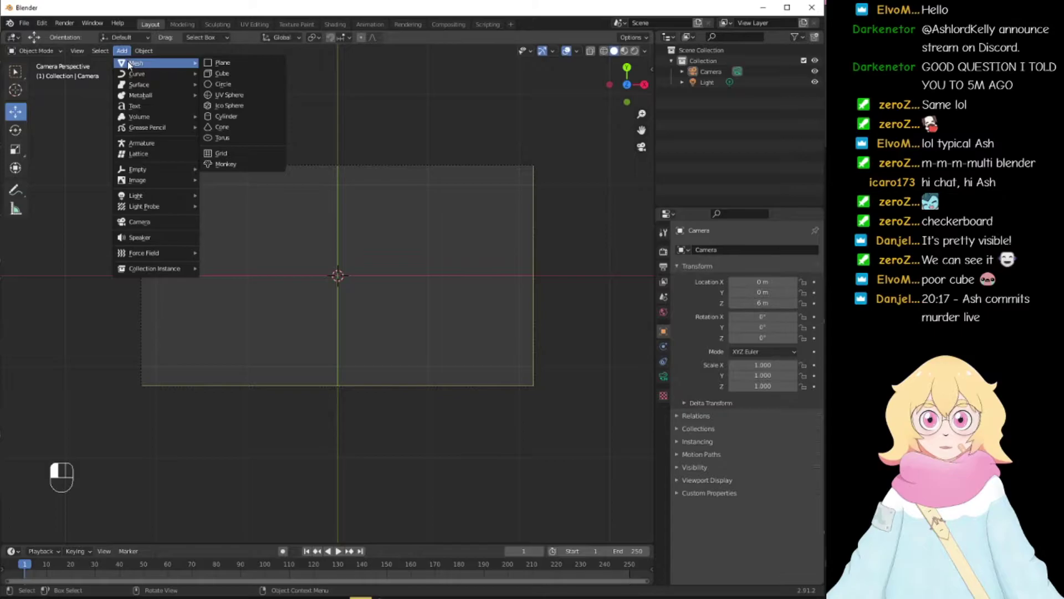
left_click(237, 67)
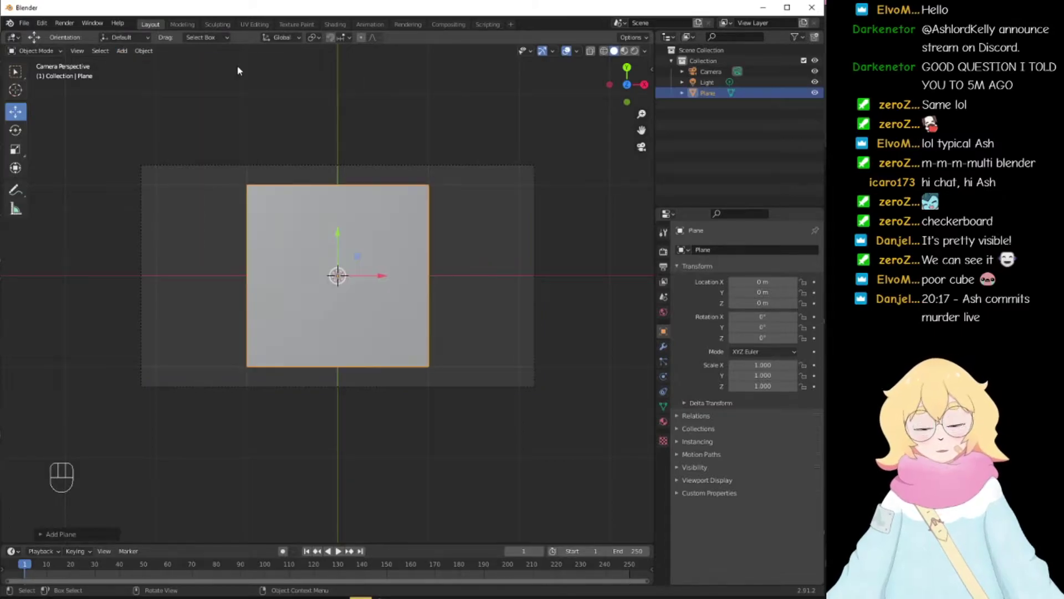
key("x")
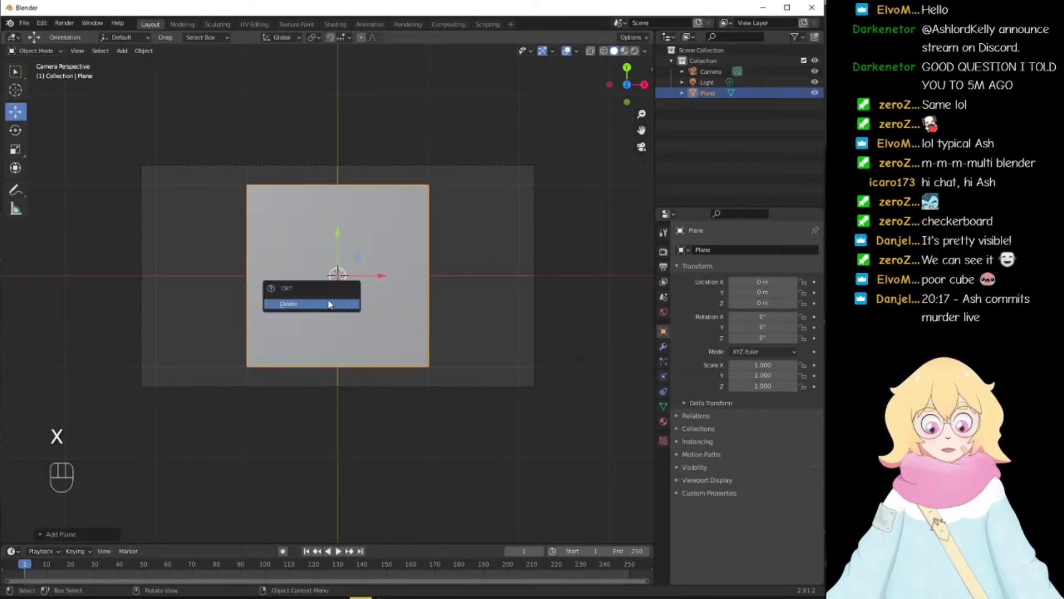
left_click(327, 303)
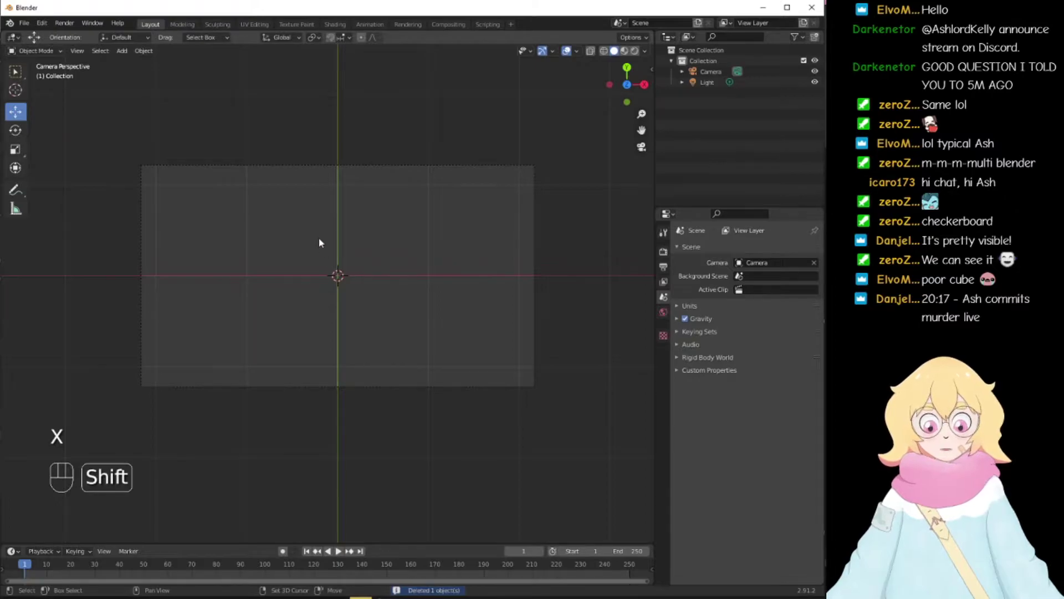
Step: Add a plane mesh inside the camera frame and nudge it to about X 0.018 m, Y 0.012 m
key("shift+a")
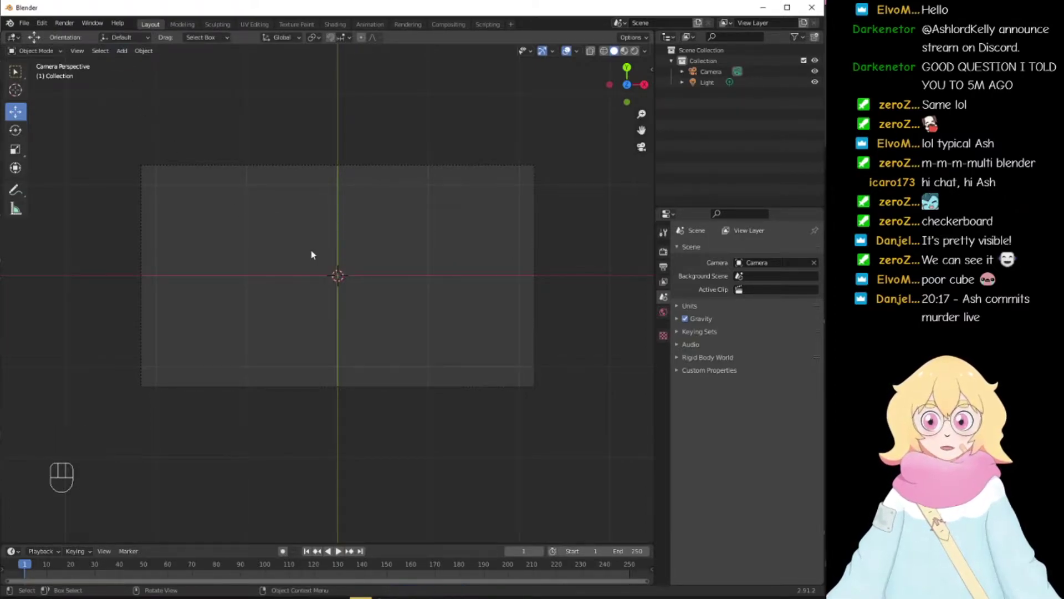
key("shift+a")
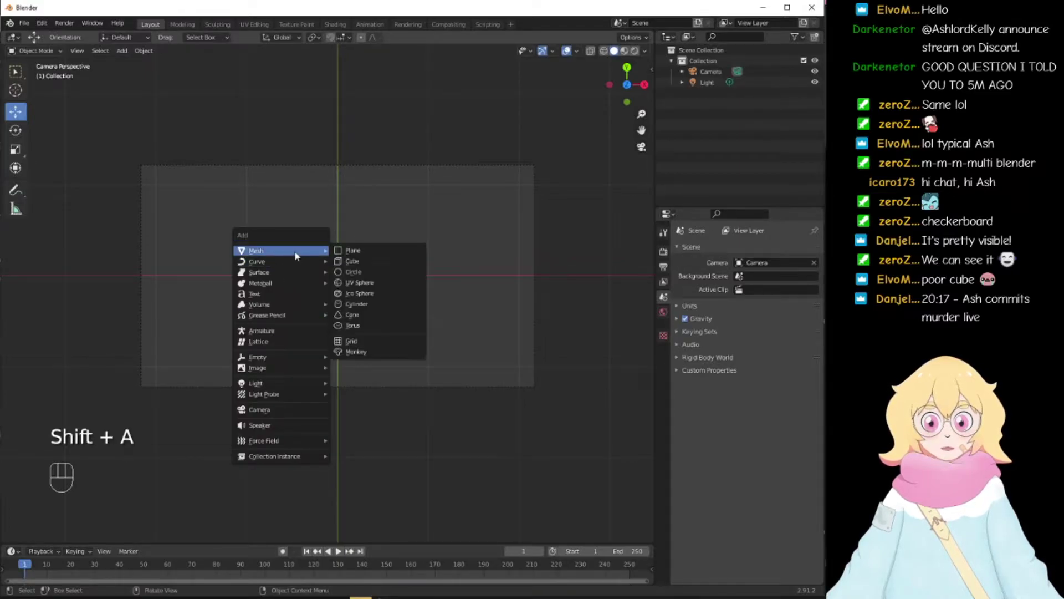
left_click(351, 252)
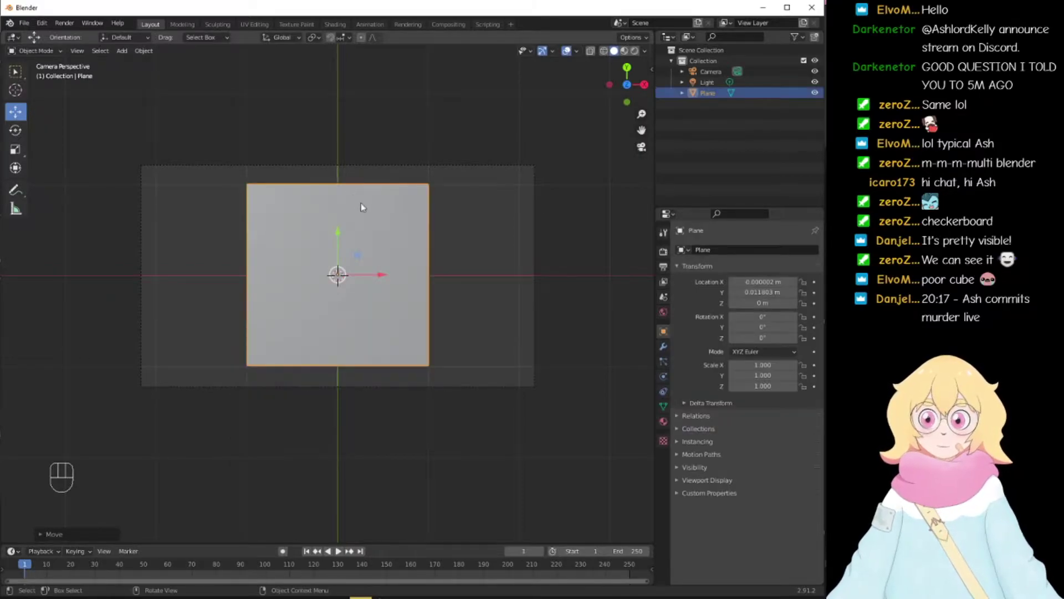
mouse_move(335, 277)
left_mouse_down()
mouse_move(355, 284)
mouse_move(336, 277)
left_mouse_up()
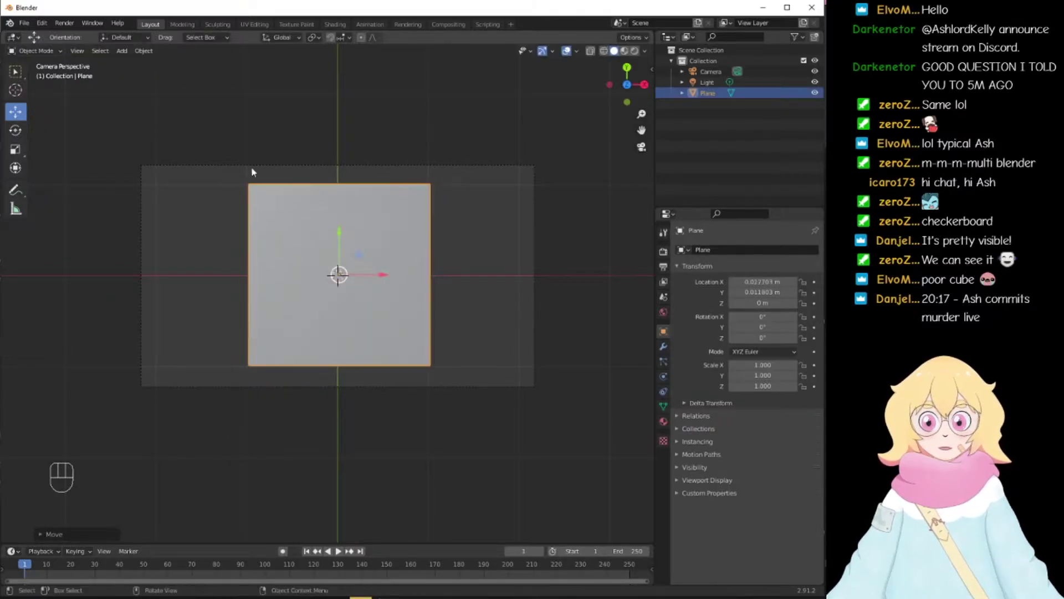
Step: Render a still image of the plane through the camera, inspect the result and close the render window
left_click(64, 22)
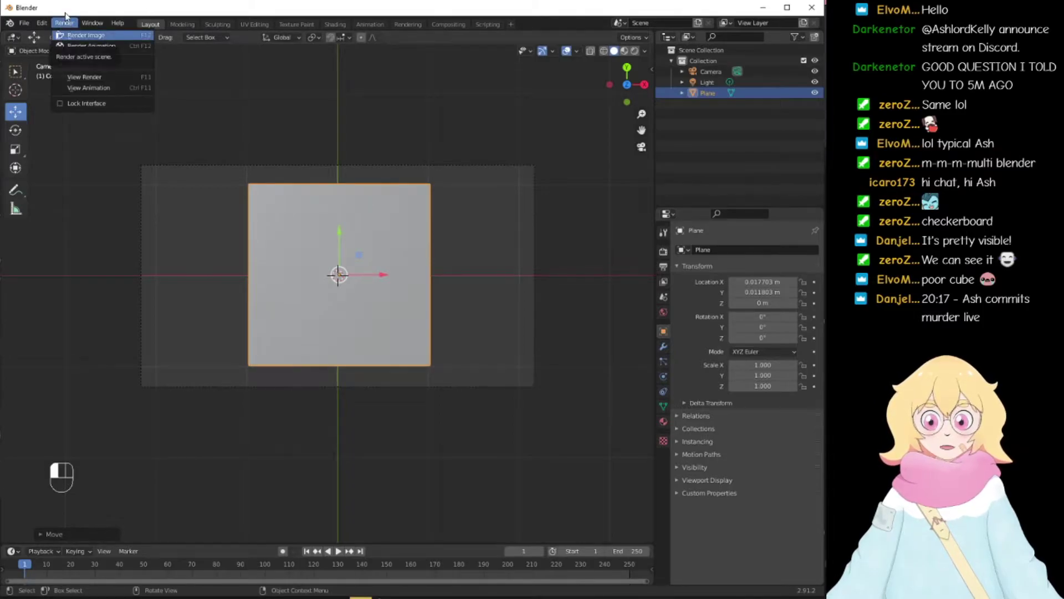
left_click(64, 23)
left_click(63, 24)
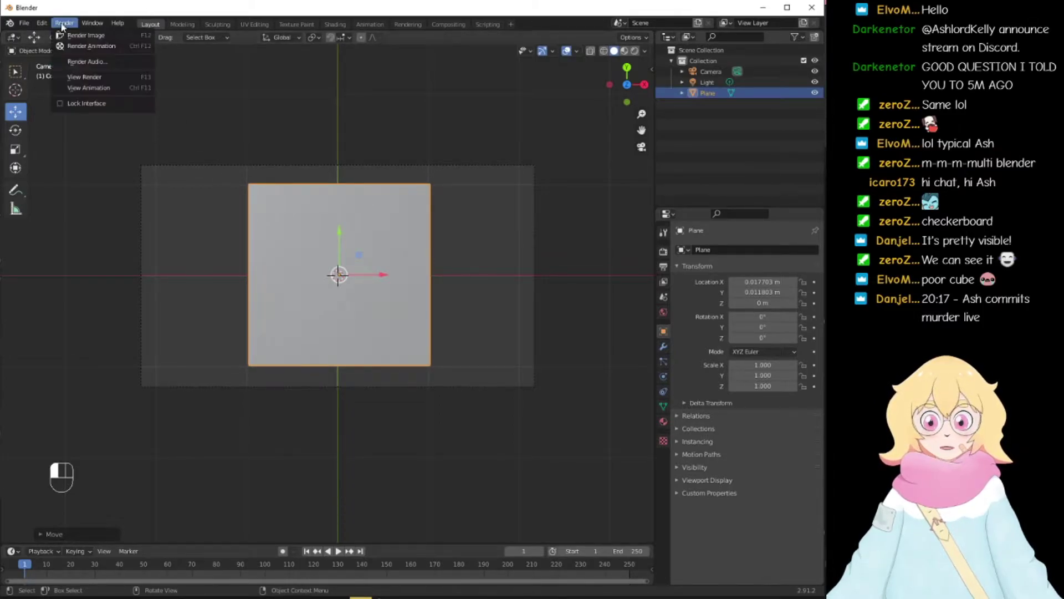
left_click(82, 36)
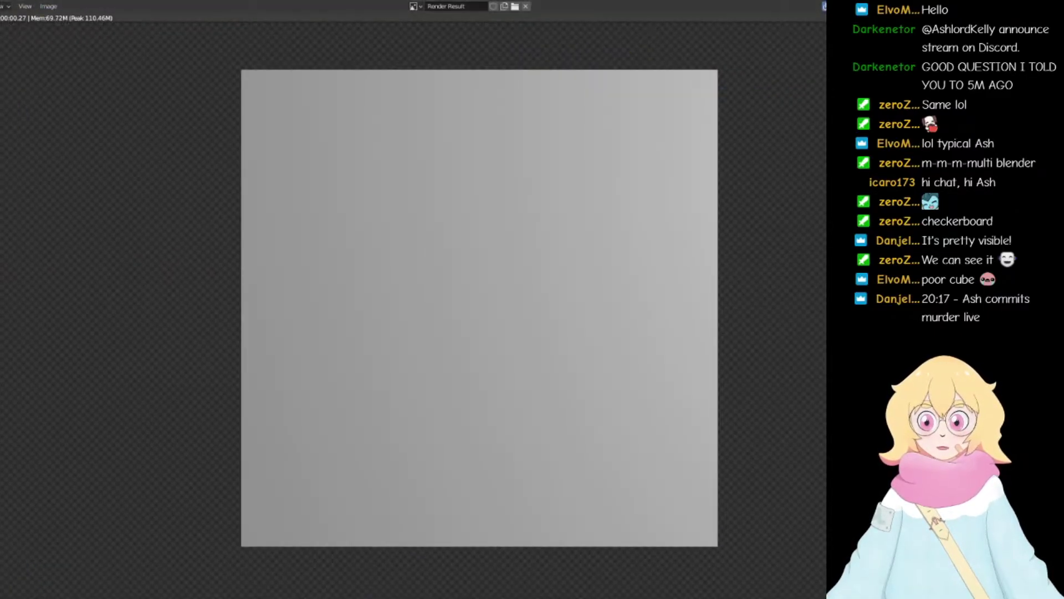
left_click_drag(563, 1, 470, 49)
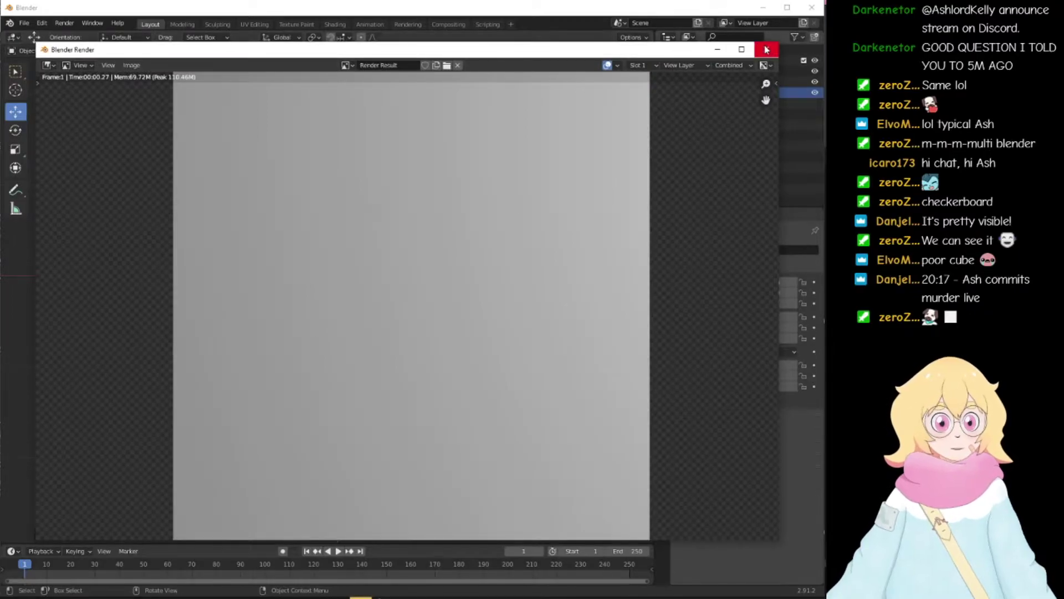
left_click(766, 50)
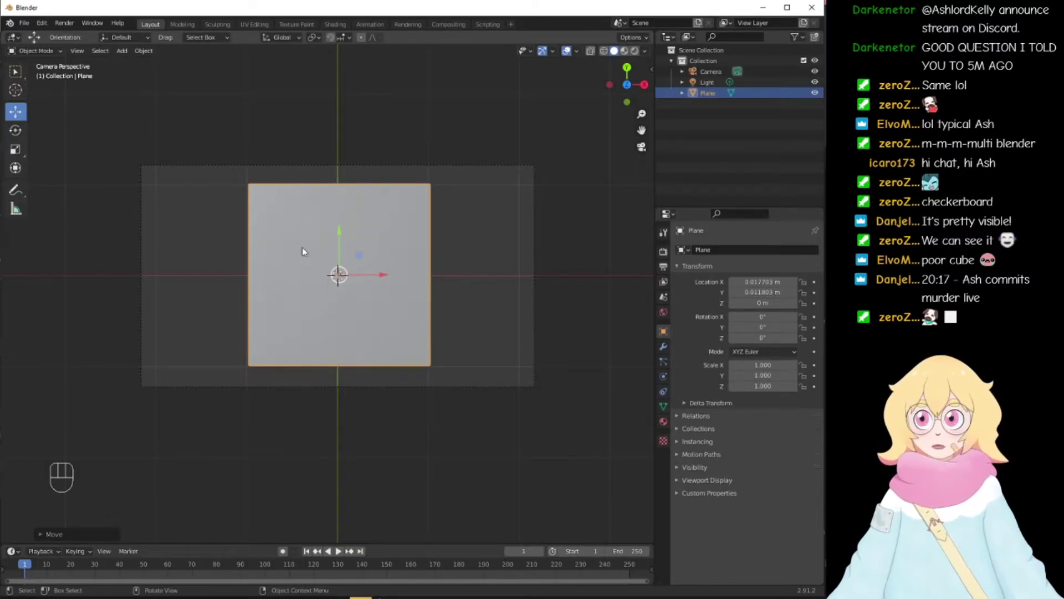
Step: Move the plane out of the camera frame and back, and shift it along Y to about 0.024 m
left_click_drag(341, 275, 76, 66)
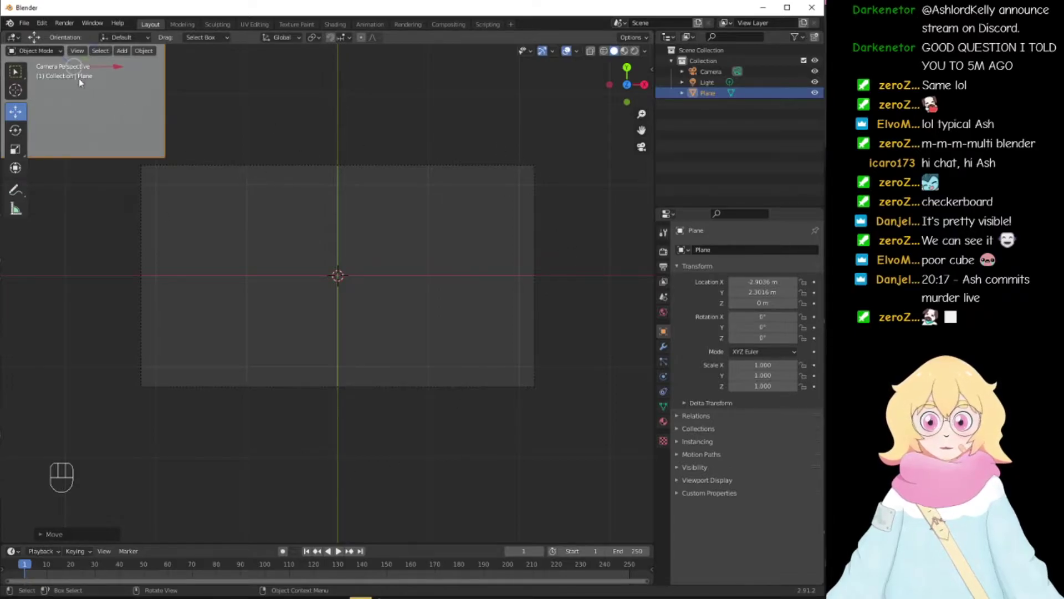
left_click_drag(75, 67, 338, 279)
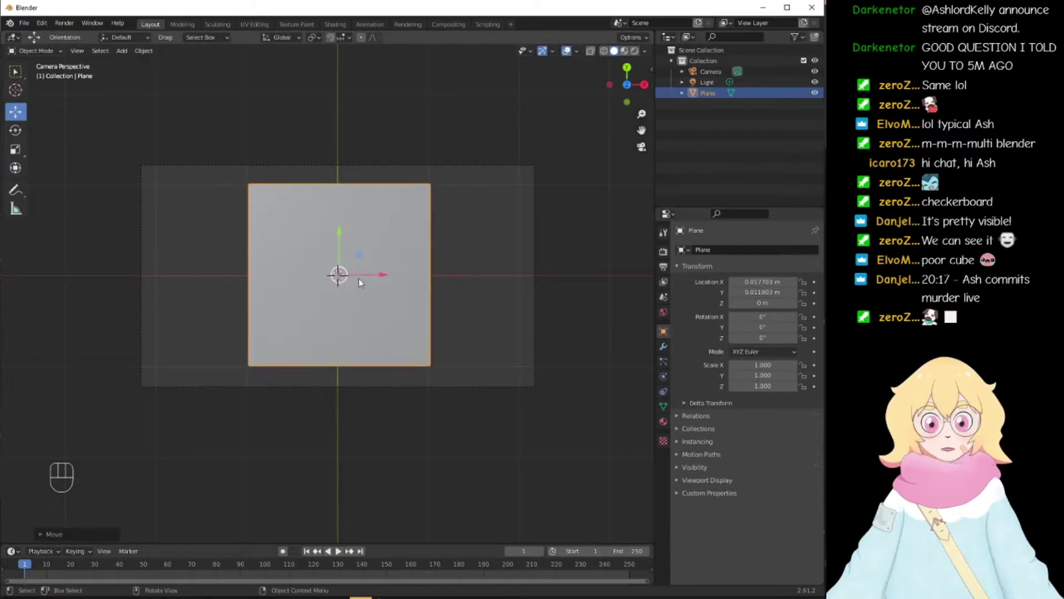
left_click_drag(337, 232, 337, 235)
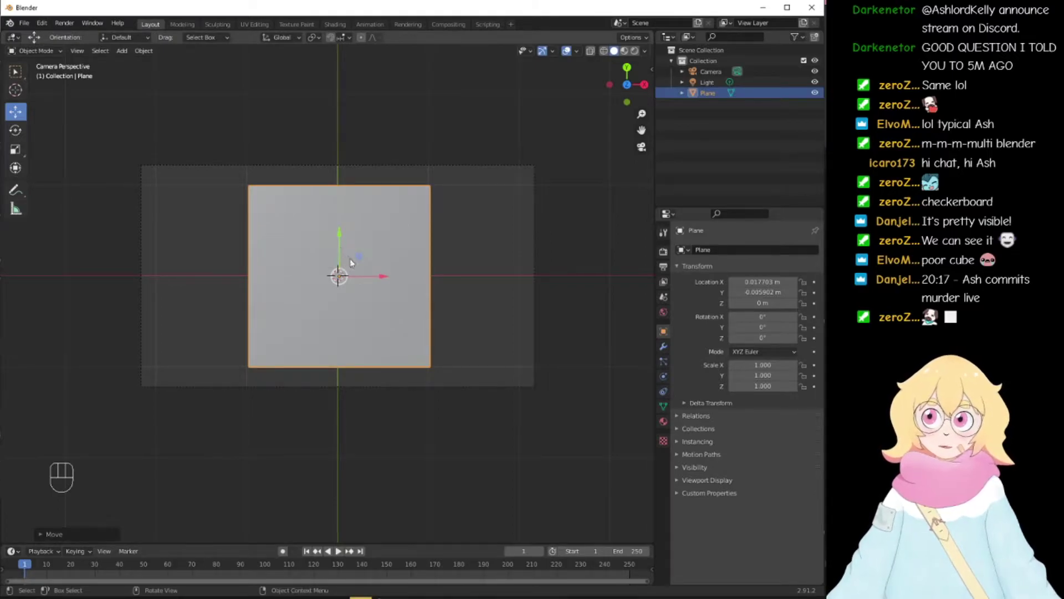
left_click_drag(339, 236, 340, 245)
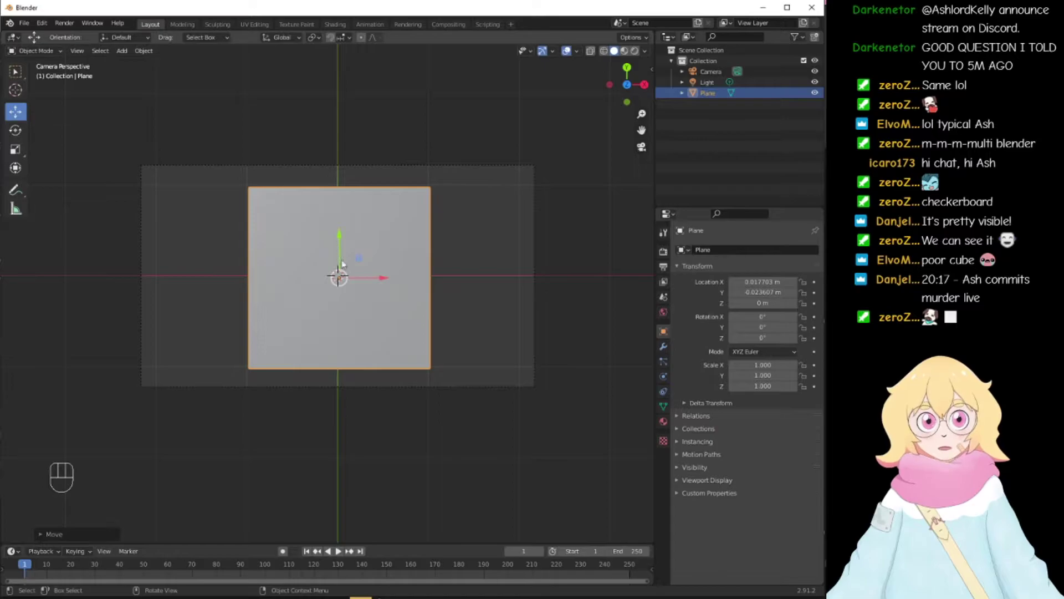
Step: Rotate the plane to about -11° around Z and scale it uniformly to about 2.81
left_click(15, 130)
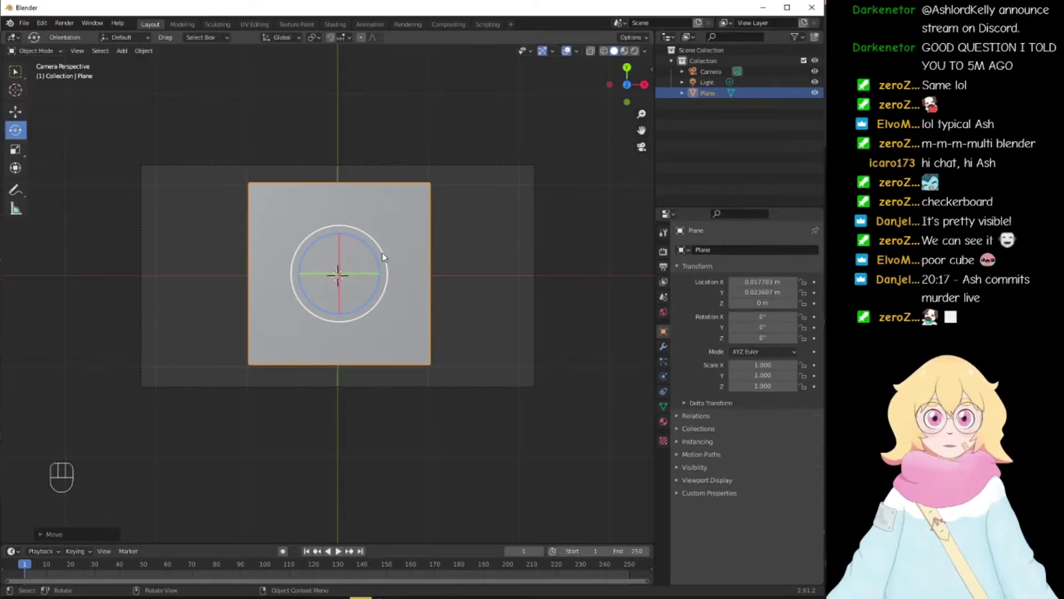
left_click_drag(368, 250, 372, 253)
left_click(16, 149)
key("s")
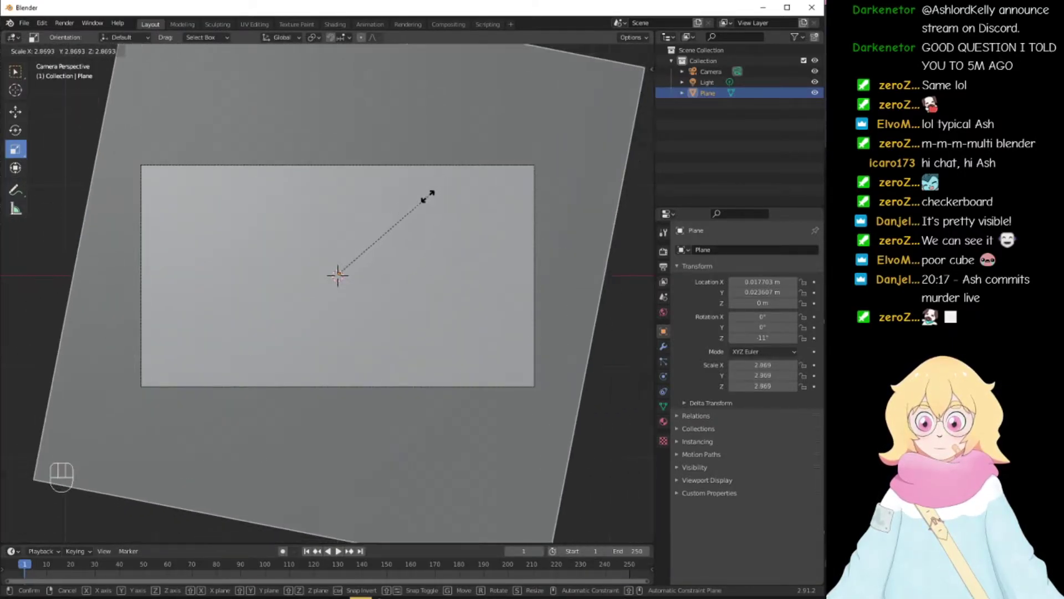
left_click(430, 190)
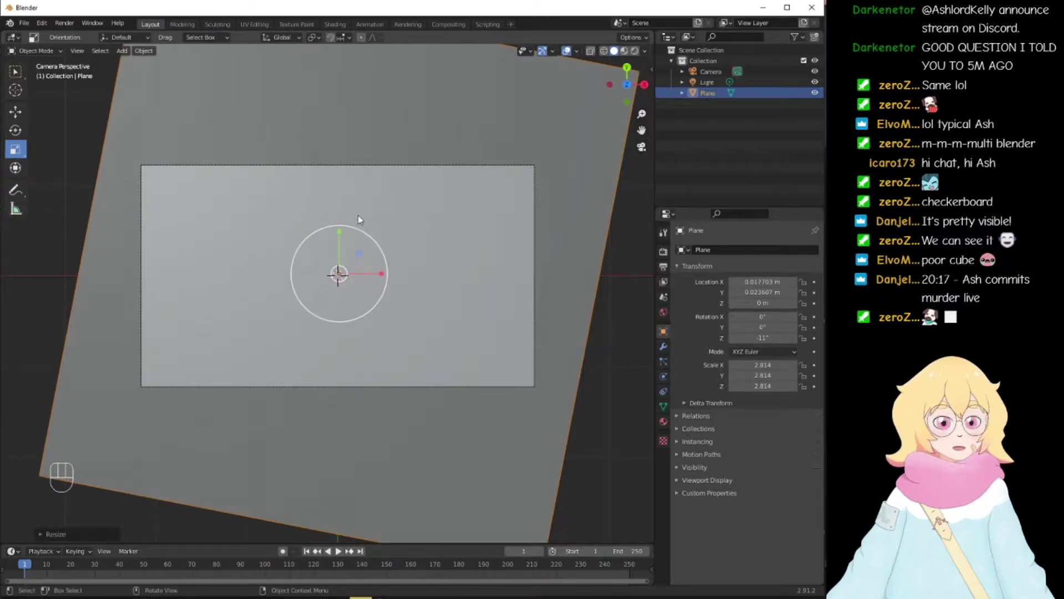
Step: Try scaling the plane to about 1.83 along its local Y axis and undo the scaling
key("s")
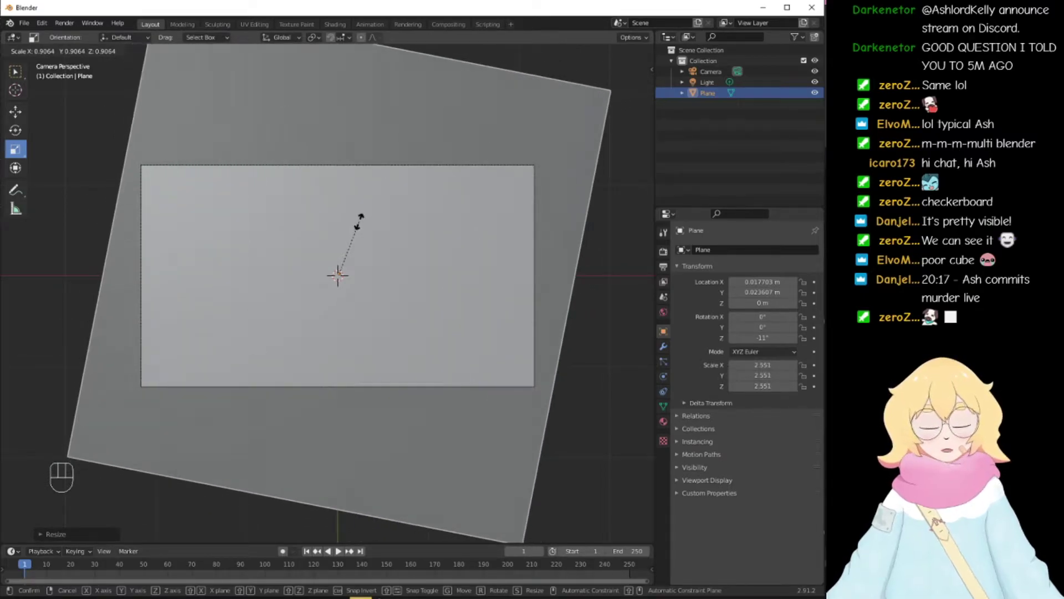
key("y")
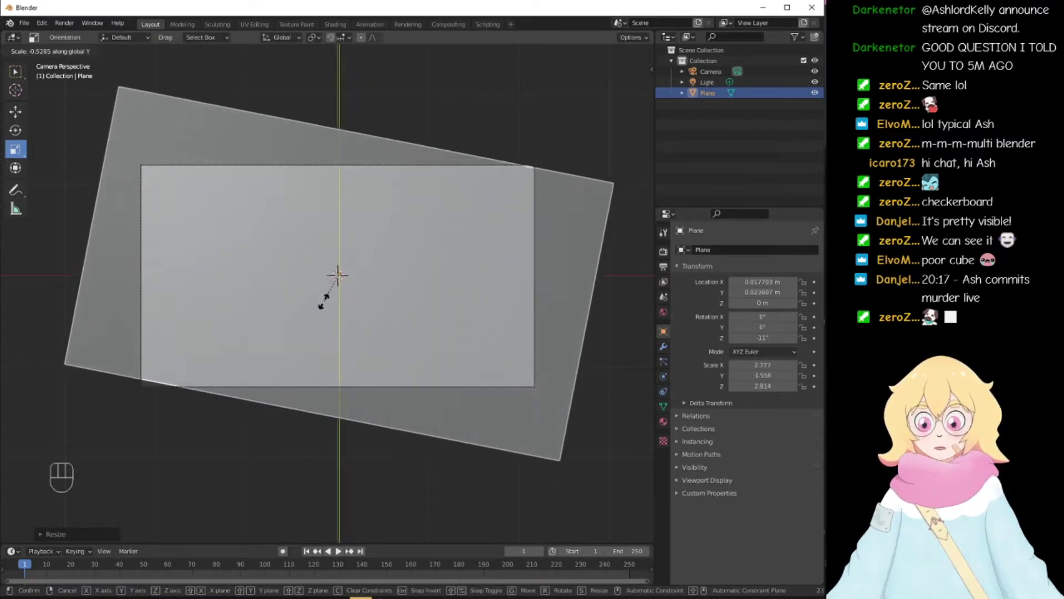
key("y")
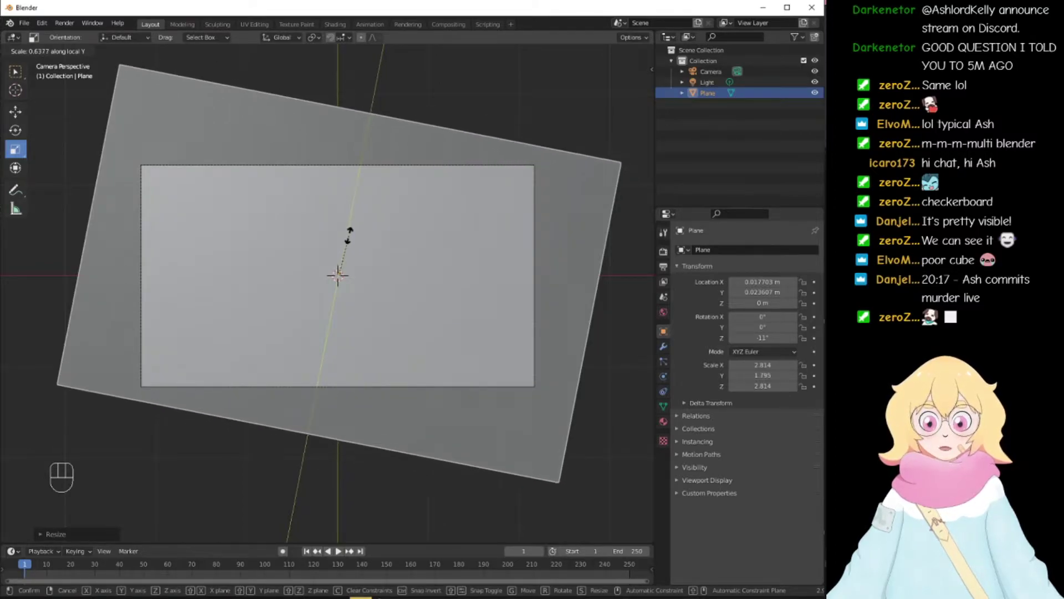
left_click(352, 238)
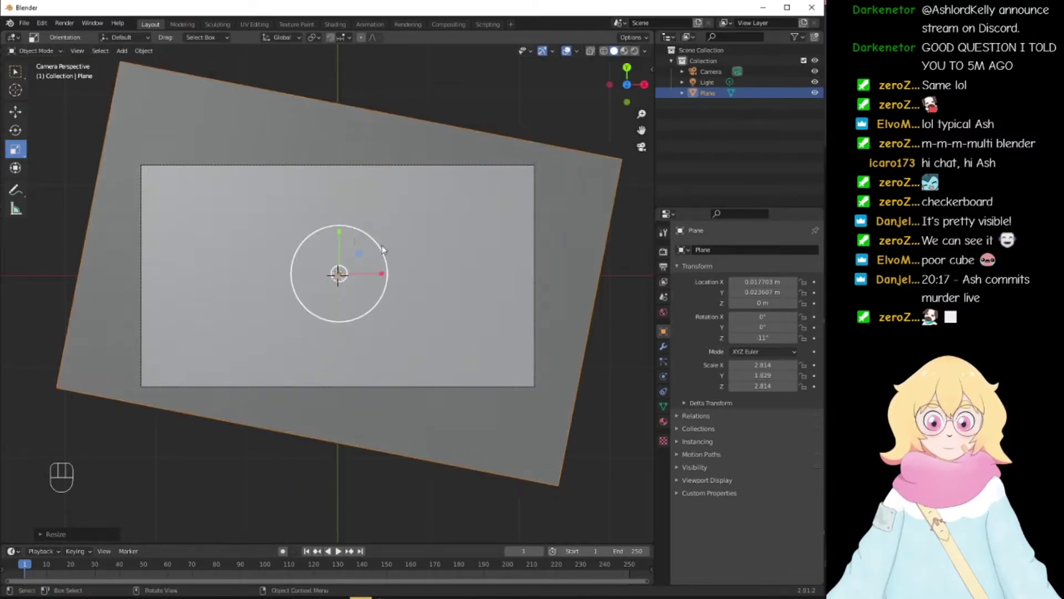
key("ctrl+z")
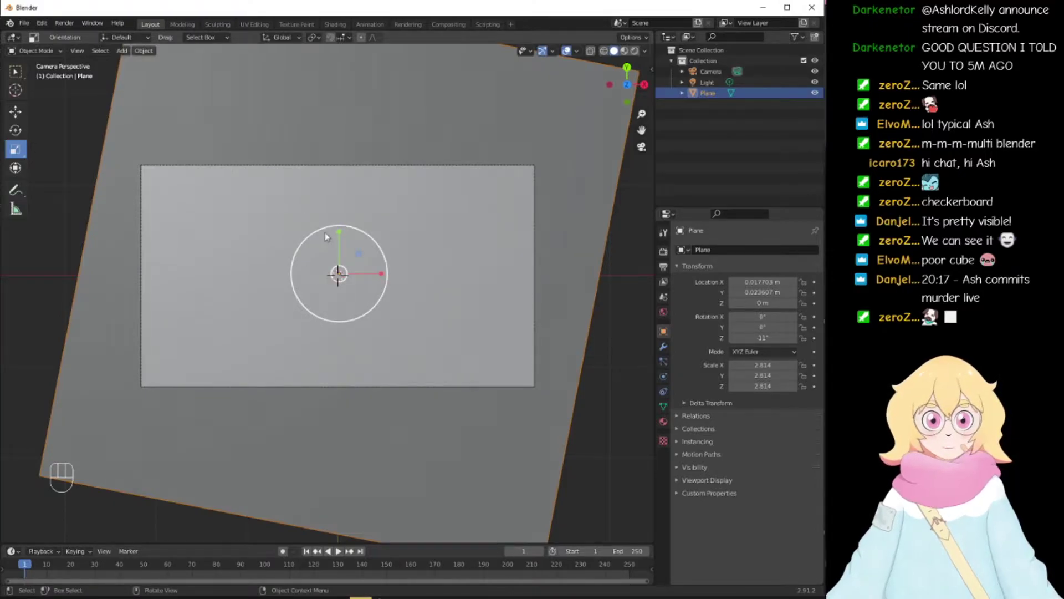
Step: Scale the plane along its local X axis into a thin strip and set its X scale to 0
key("s")
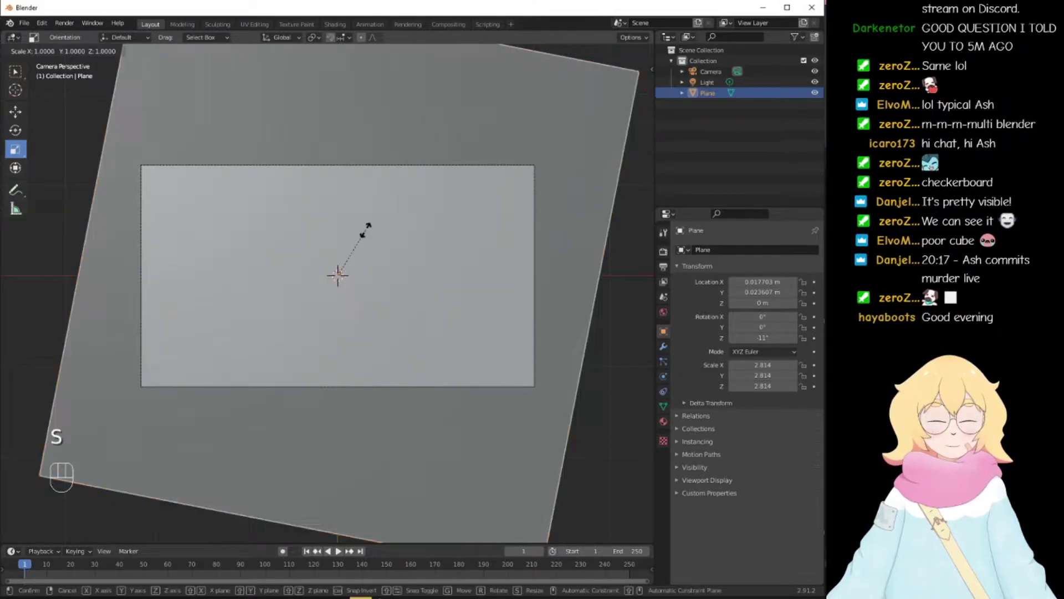
key("x")
key("x")
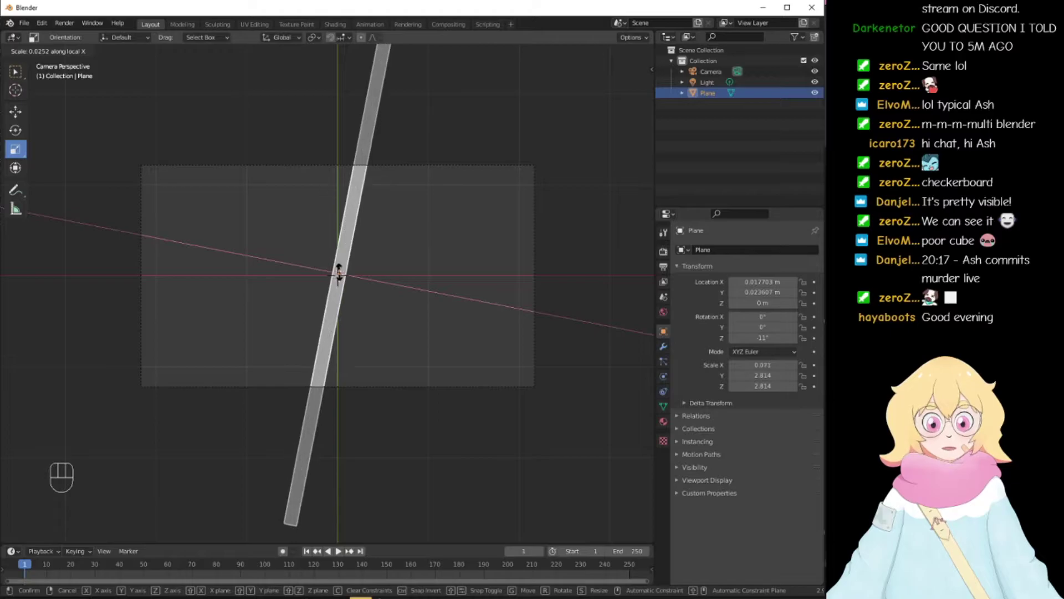
left_click(339, 274)
left_click(762, 365)
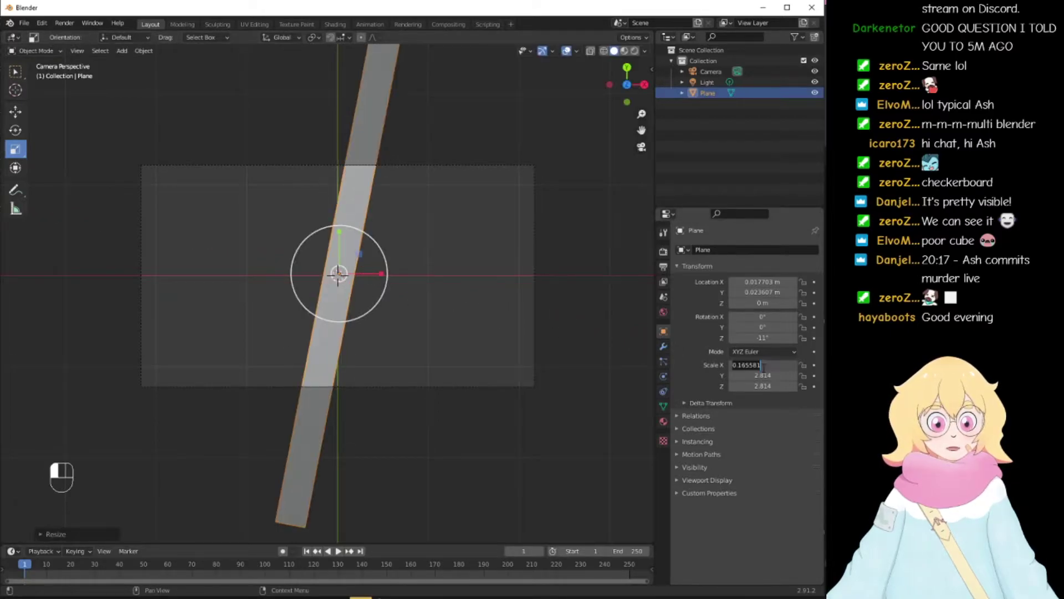
key("Return")
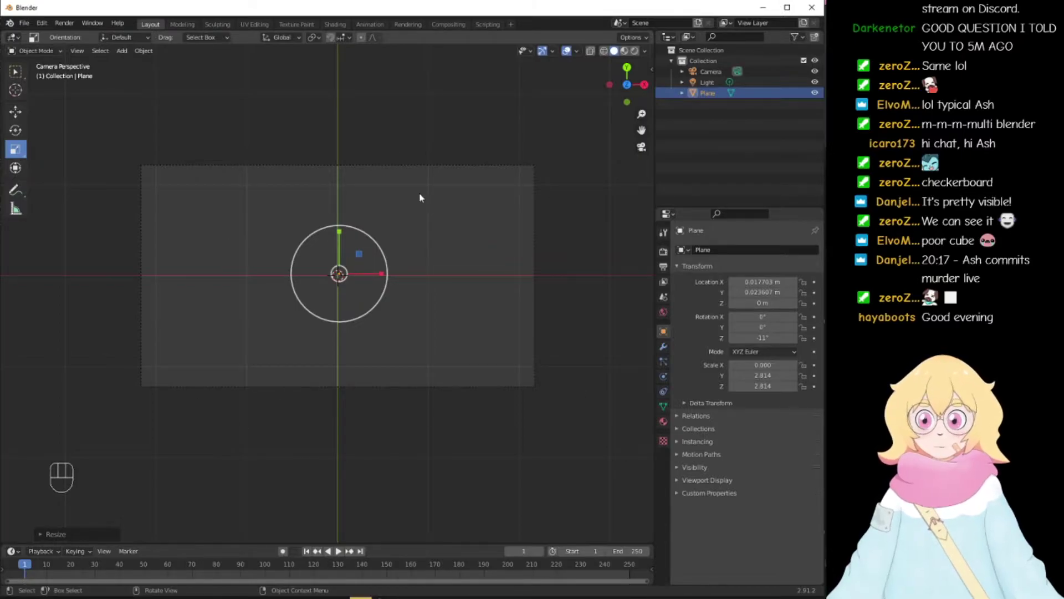
Step: Widen the plane to an X scale of about 0.27 and set the X scale back to 0
scroll(420, 197, "up", 2)
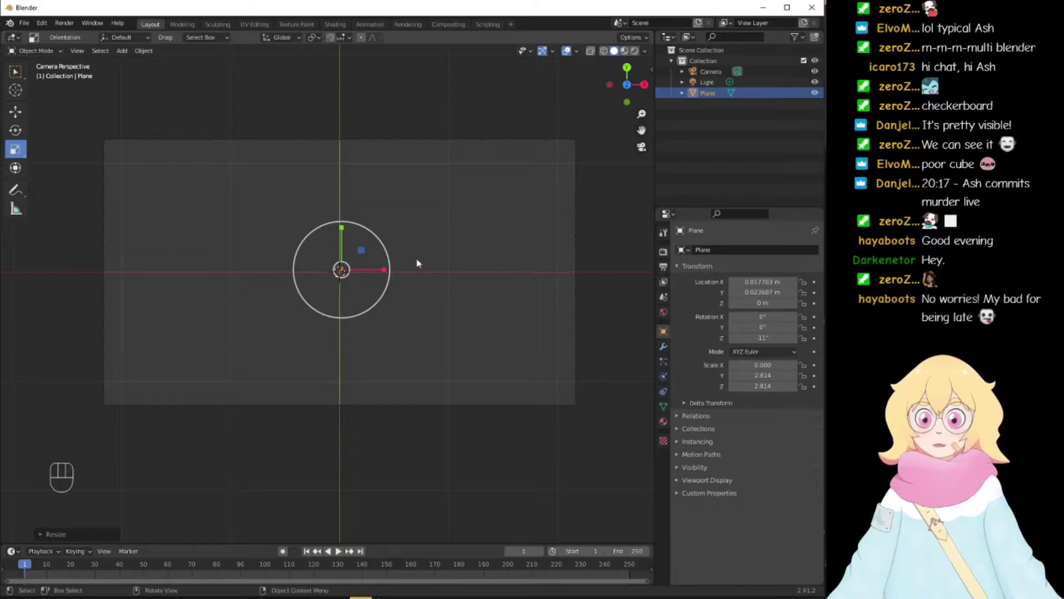
scroll(417, 260, "up", 5)
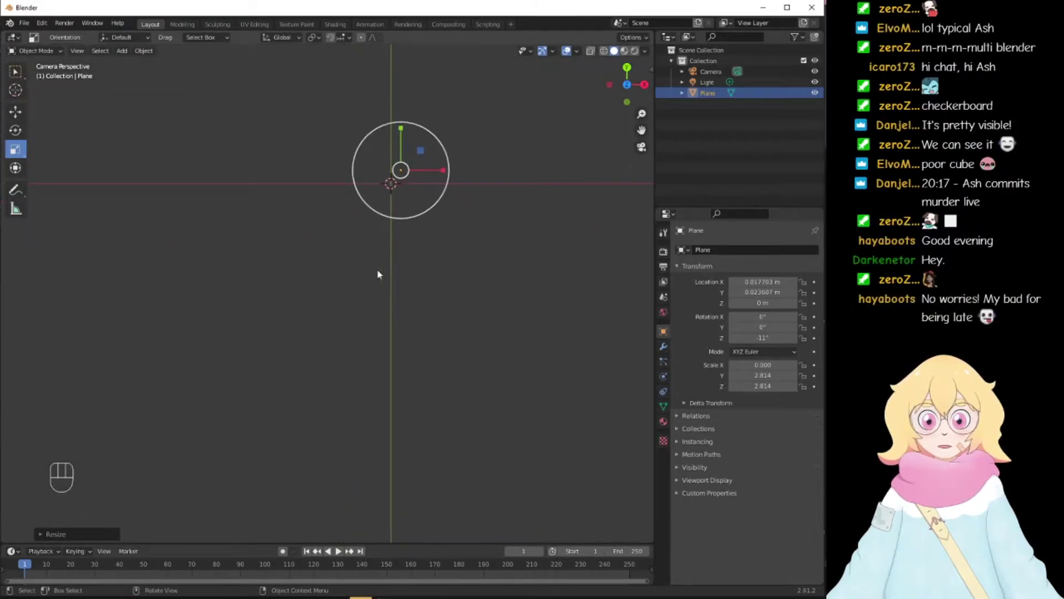
scroll(392, 270, "down", 14)
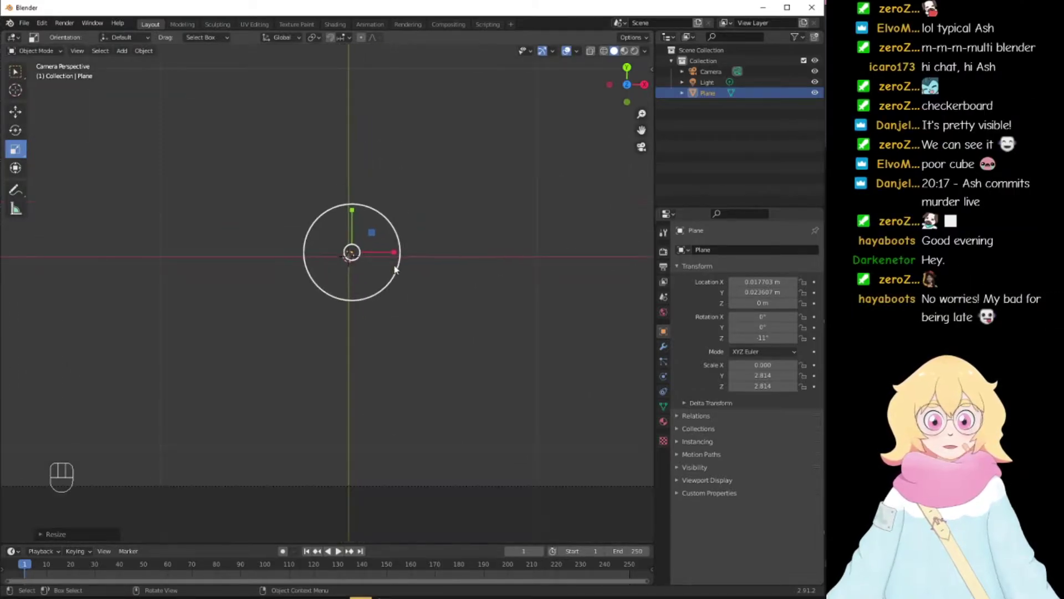
scroll(352, 253, "up", 3)
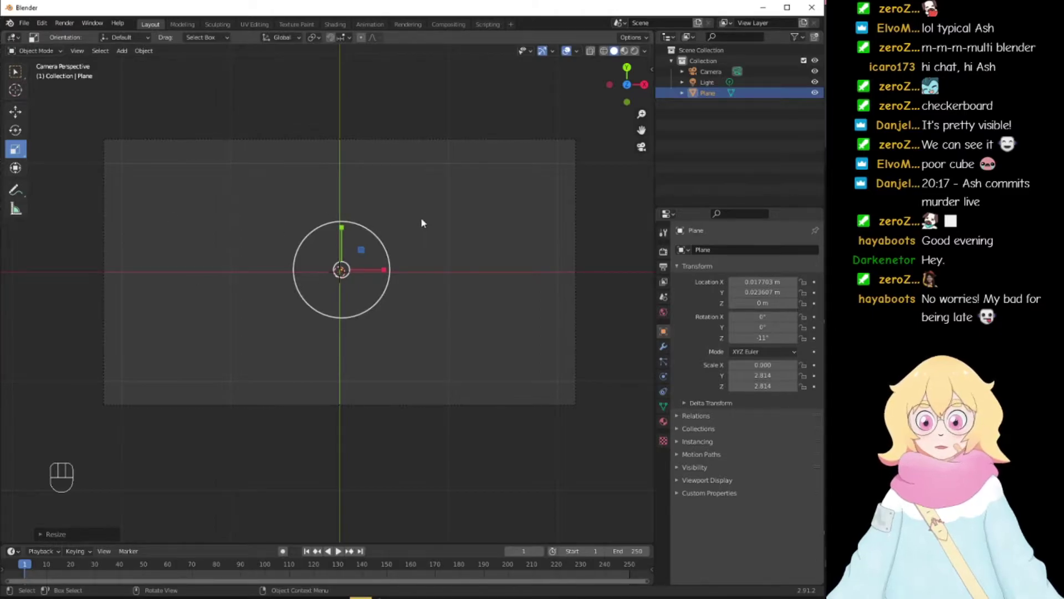
mouse_move(763, 364)
left_mouse_down()
mouse_move(876, 364)
mouse_move(756, 364)
left_mouse_up()
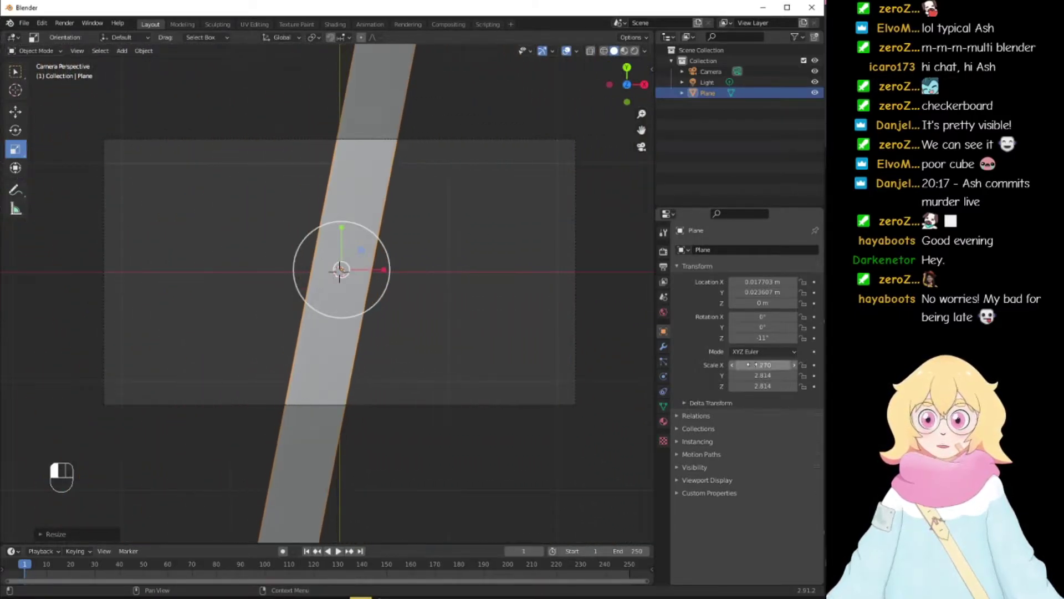
left_click(773, 364)
type("0.27")
key("Return")
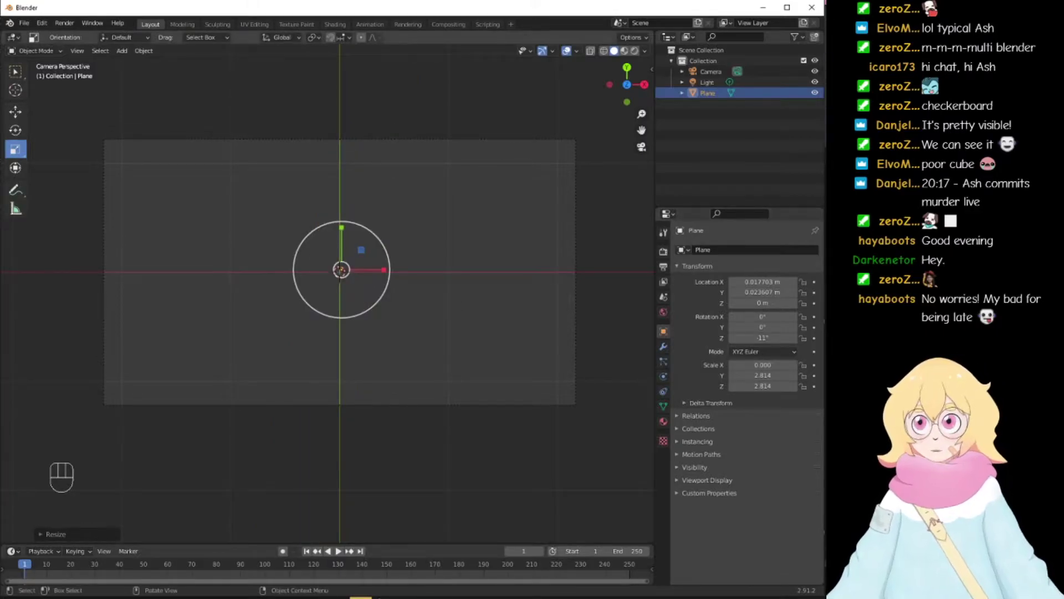
Step: Enlarge the timeline area and scrub through the frames up to 258 and back to frame 1
left_click_drag(123, 544, 123, 518)
left_click_drag(65, 546, 649, 552)
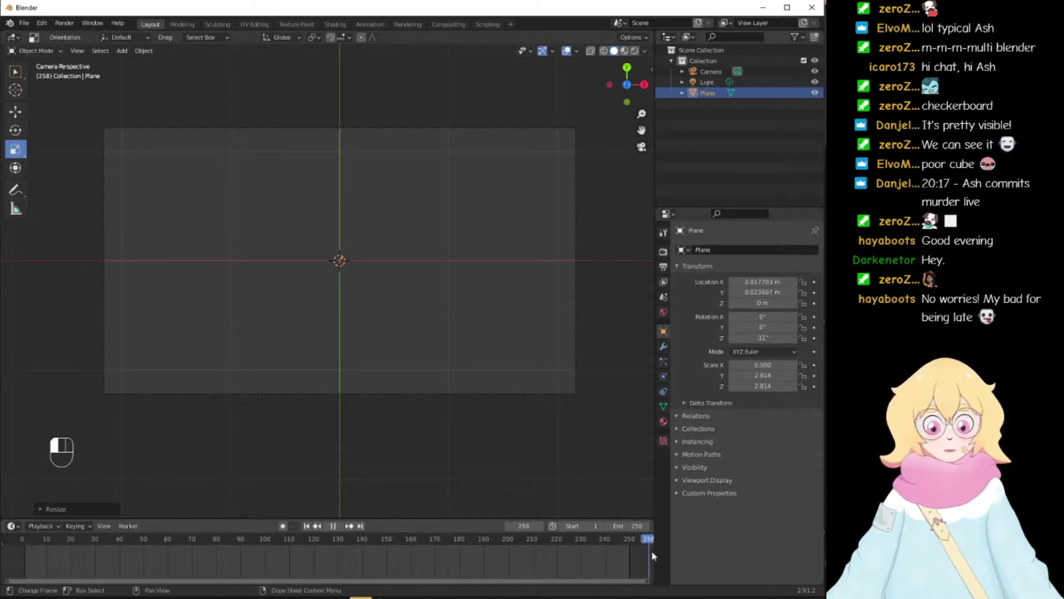
left_click_drag(244, 541, 108, 535)
left_click_drag(388, 545, 24, 542)
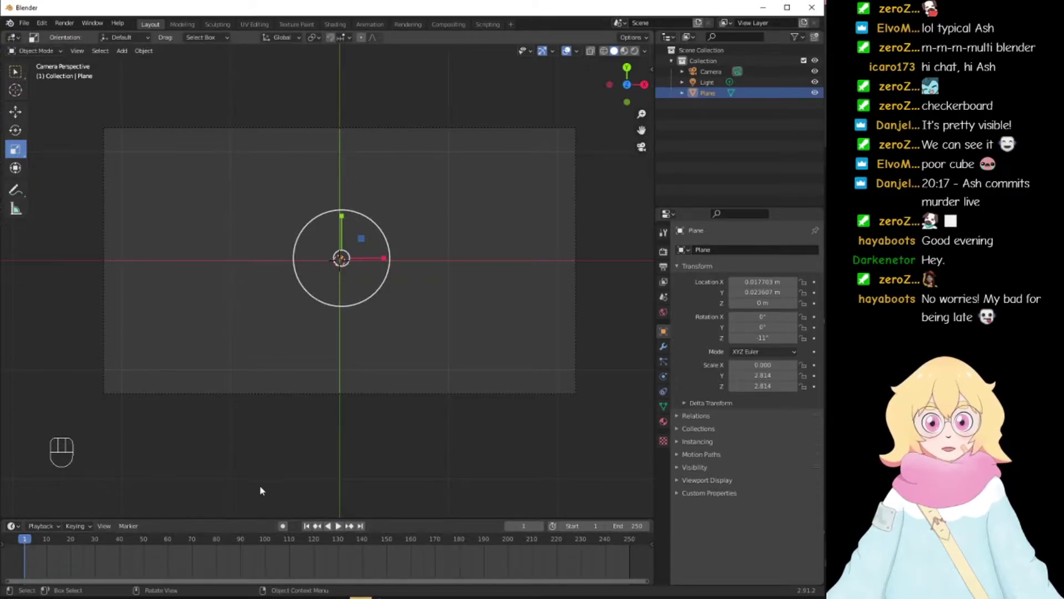
Step: Go to frame 100, try an X scale of about 3.87 on the plane and undo it
left_click_drag(288, 543, 265, 542)
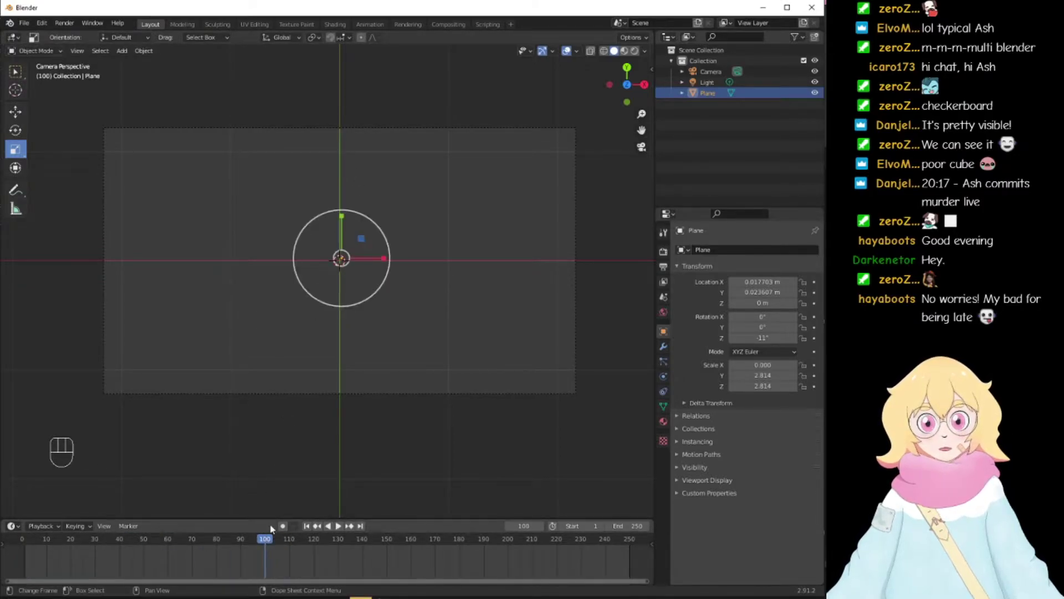
left_click_drag(763, 365, 787, 364)
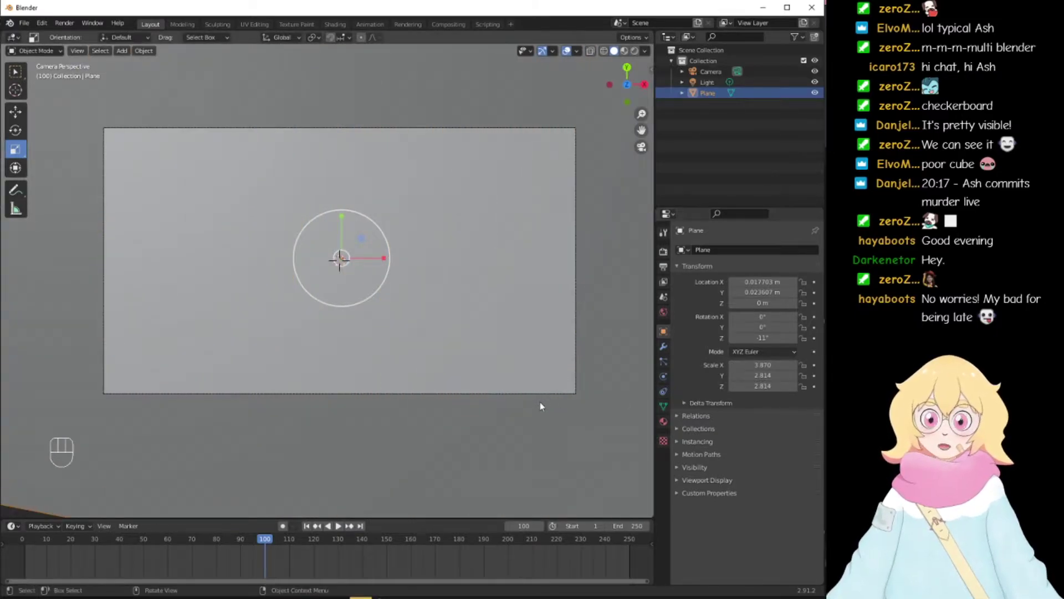
key("ctrl+z")
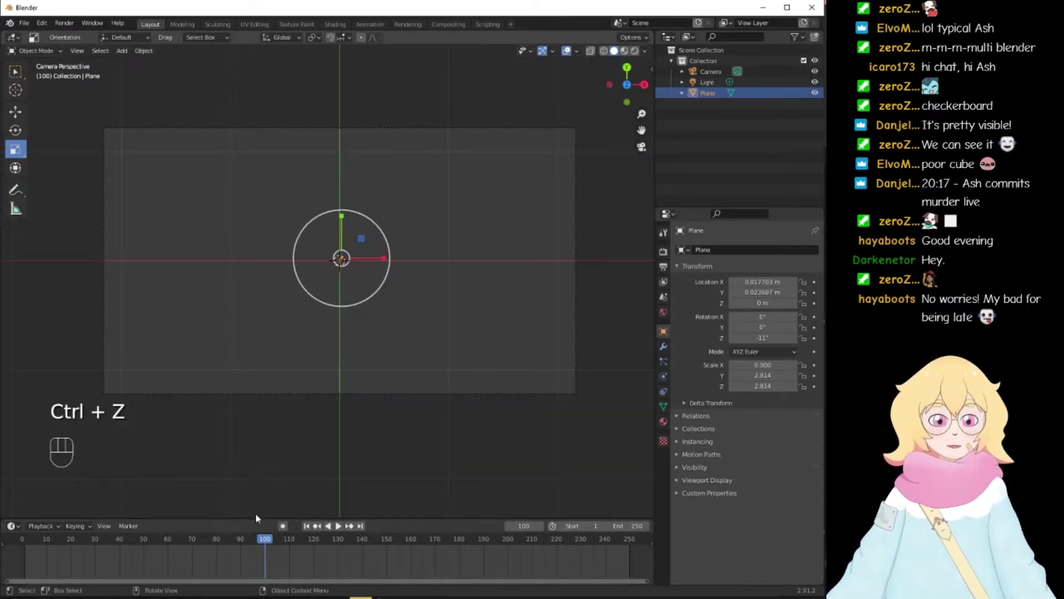
Step: Insert scale keyframes for the plane at frame 0
left_click(188, 542)
left_click_drag(189, 543, 22, 537)
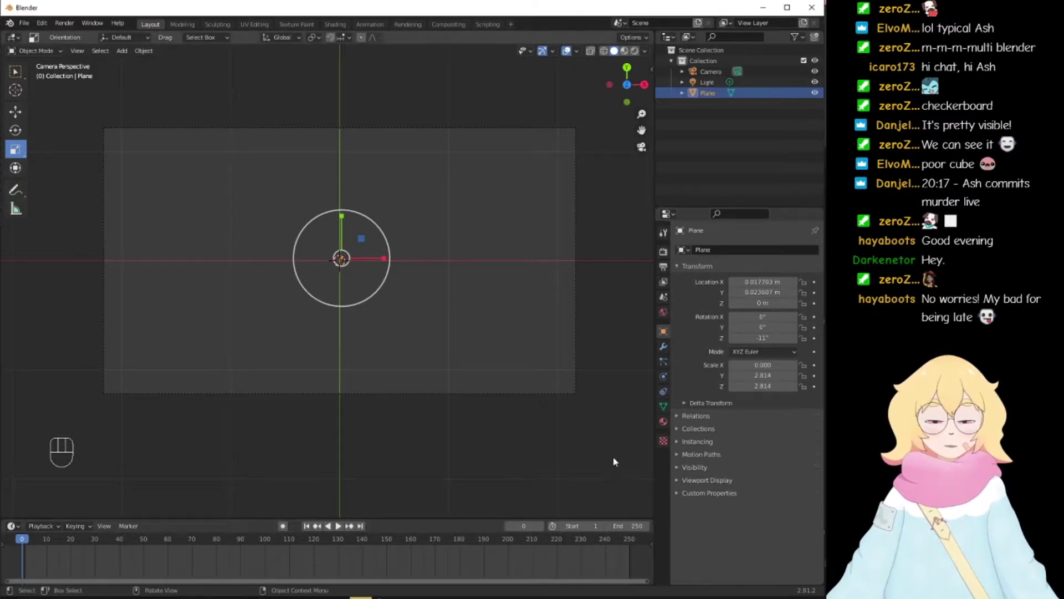
right_click(760, 365)
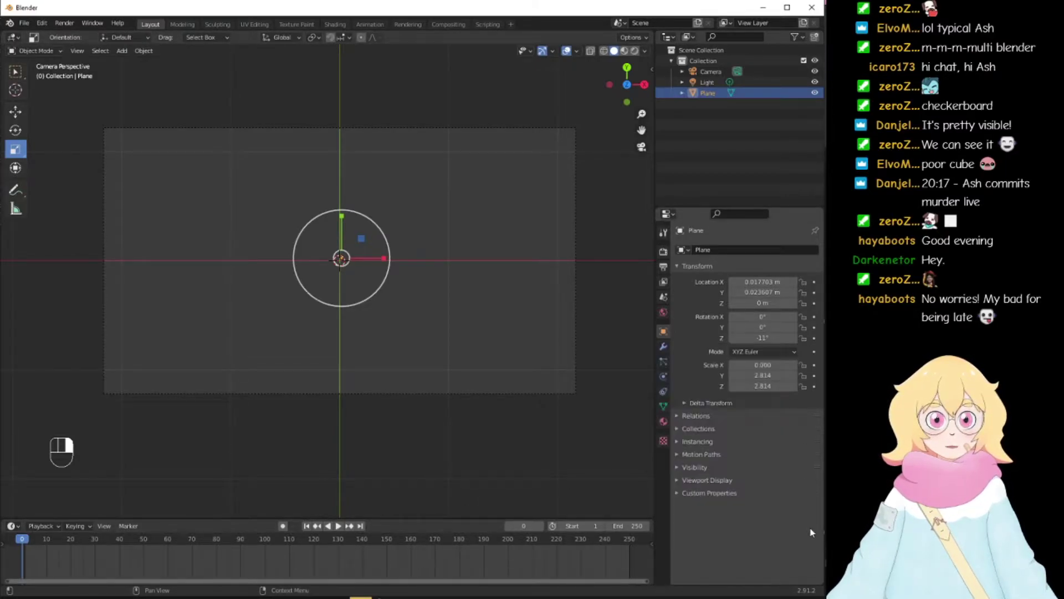
right_click(721, 368)
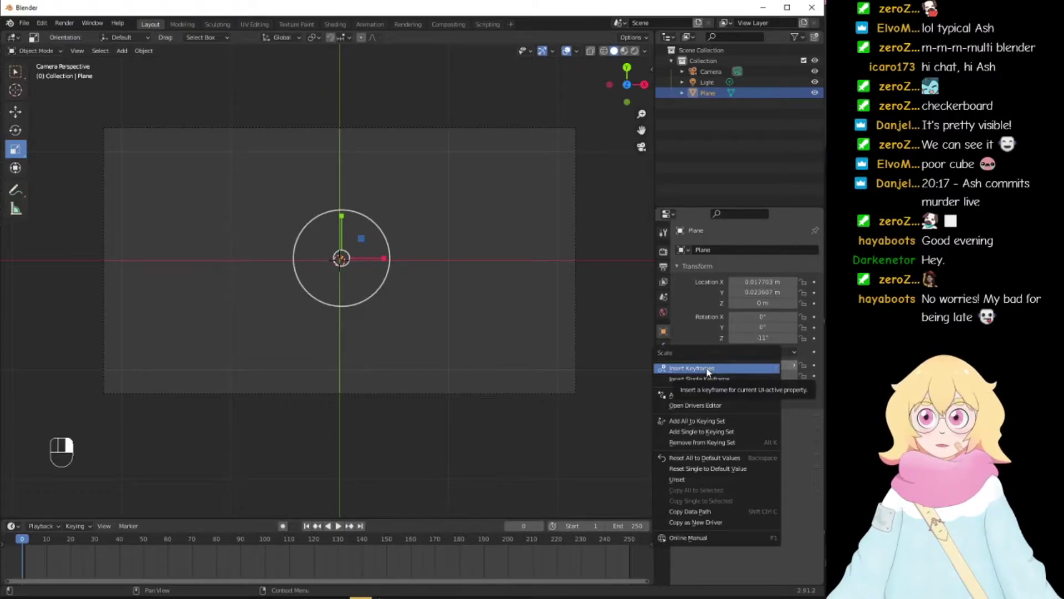
left_click(706, 369)
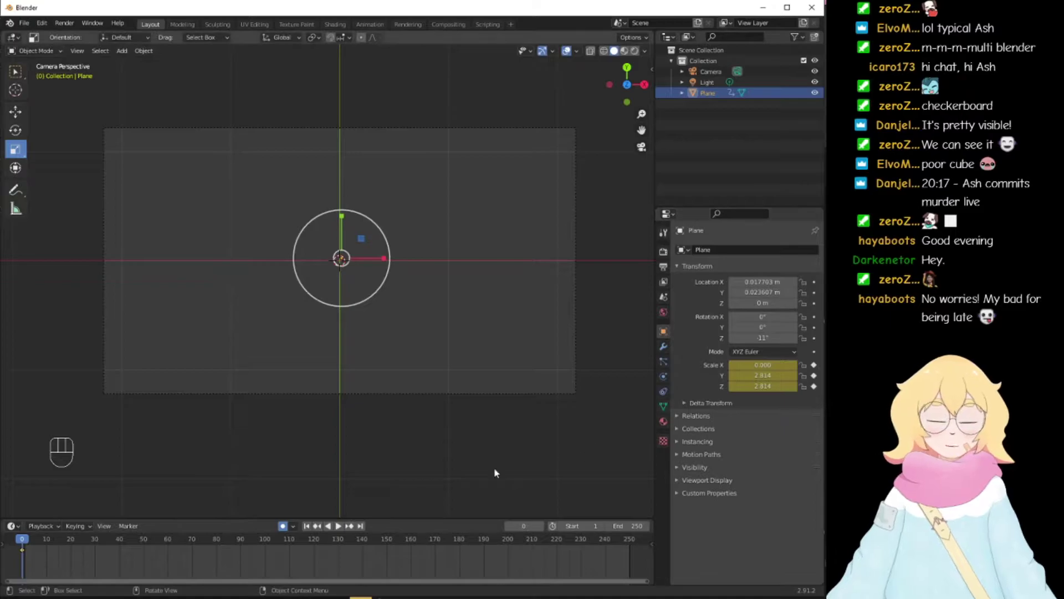
Step: Keyframe an X scale of about 2.48 for the plane at frame 100 and play the animation from frame 0
left_click_drag(30, 544, 266, 549)
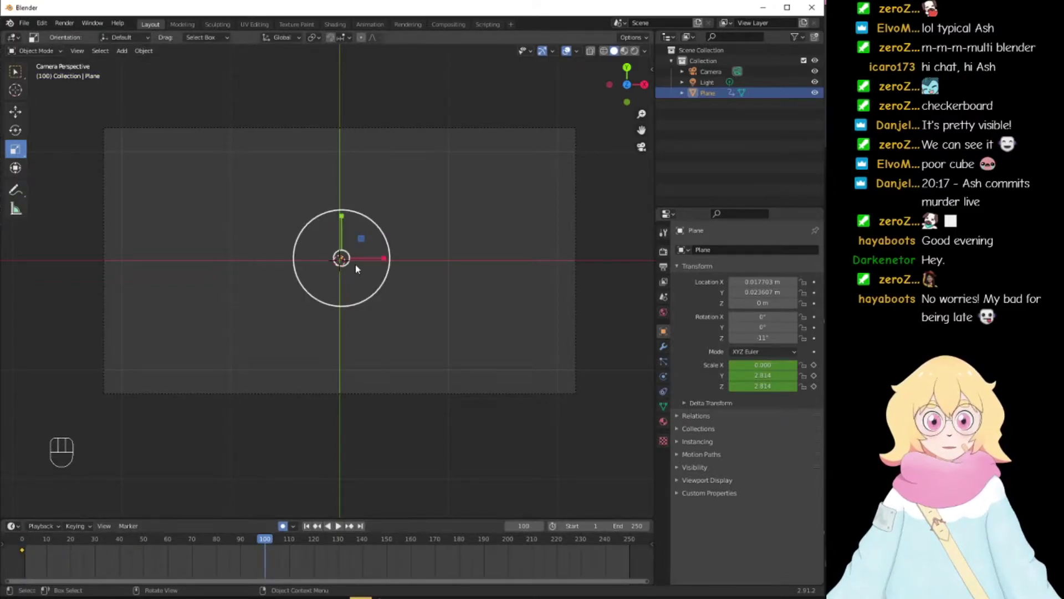
left_click_drag(761, 365, 804, 365)
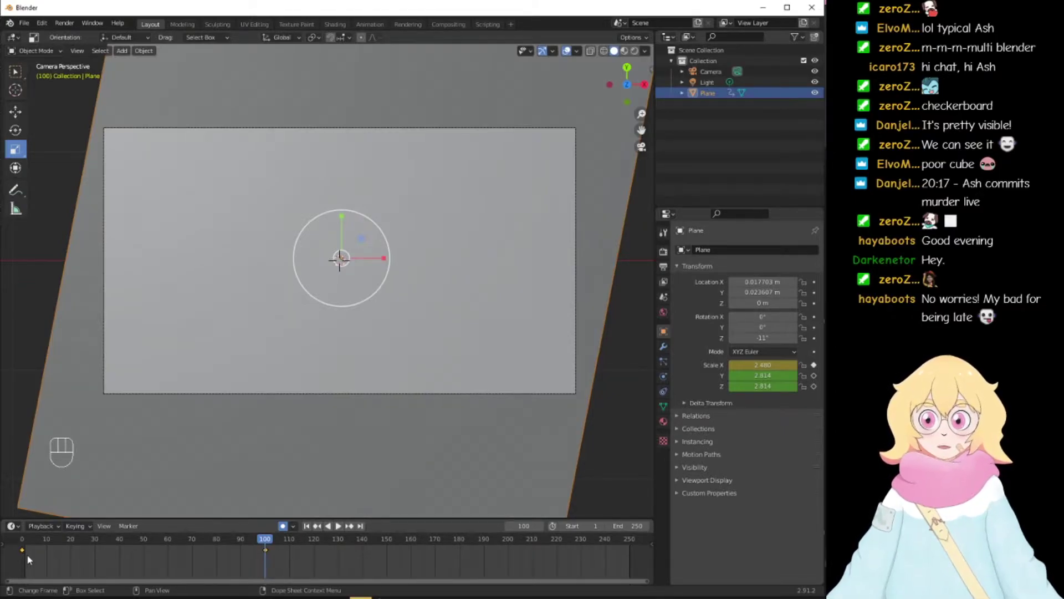
left_click_drag(265, 545, 23, 574)
key("space")
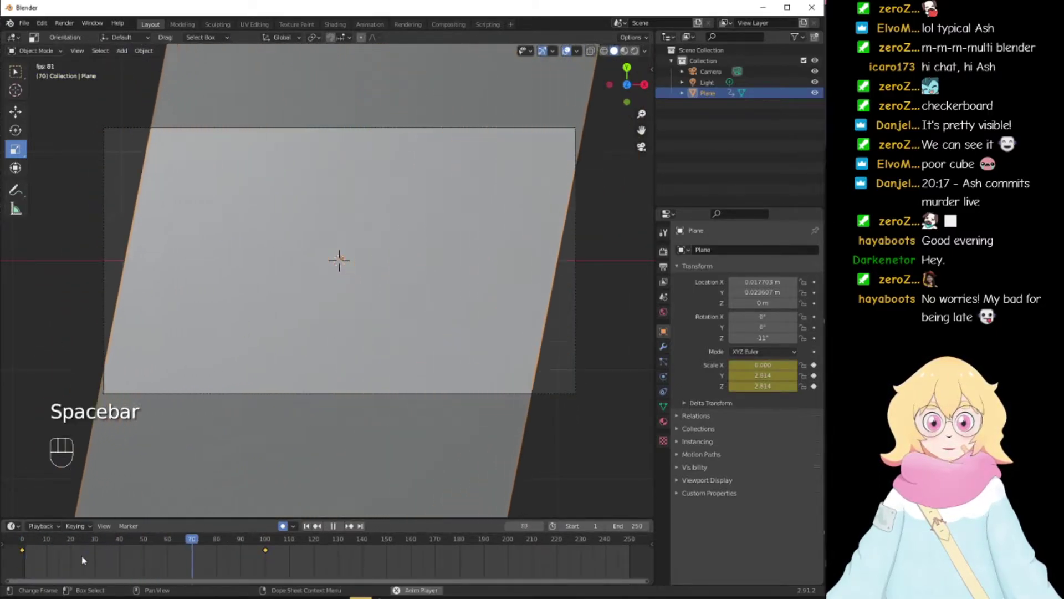
key("space")
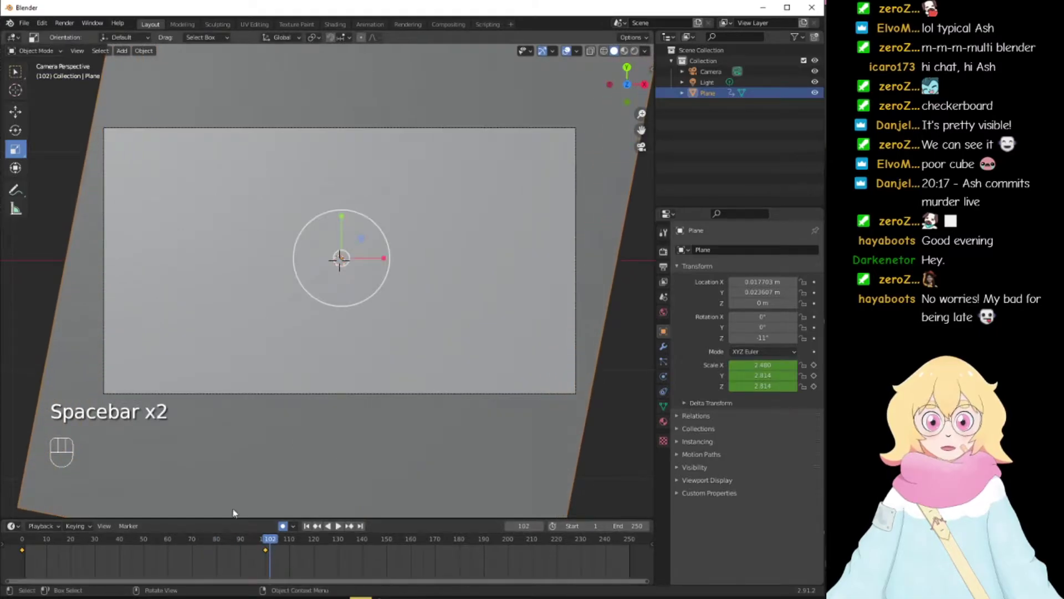
Step: Move the plane's end keyframe from frame 100 to about frame 49 and play the faster animation
left_click_drag(274, 543, 144, 543)
left_click(266, 550)
left_click_drag(265, 557, 17, 551)
key("space")
key("space")
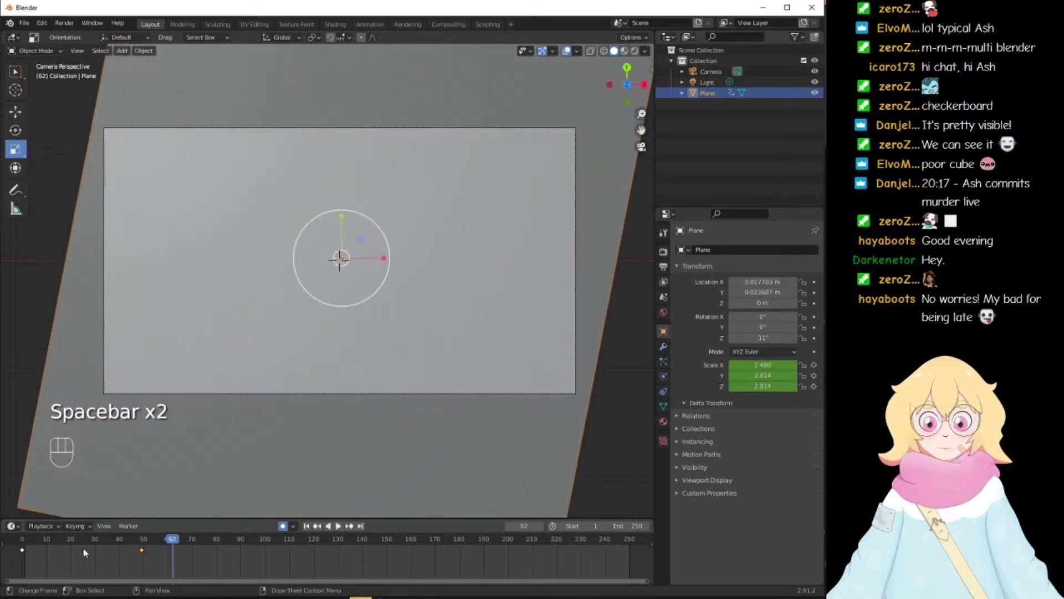
Step: Move the plane's end keyframe to frame 25, play the animation from frame 0 and scrub back to frame 17
left_click_drag(122, 547, 22, 563)
left_click_drag(143, 553, 84, 553)
key("space")
key("space")
left_click_drag(62, 546, 86, 550)
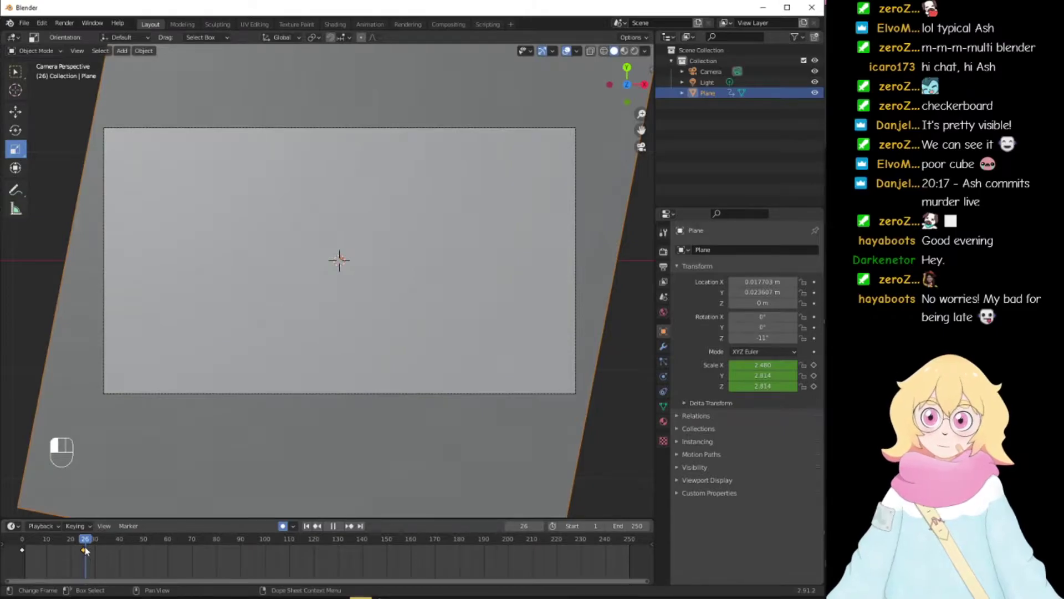
left_click_drag(86, 550, 64, 543)
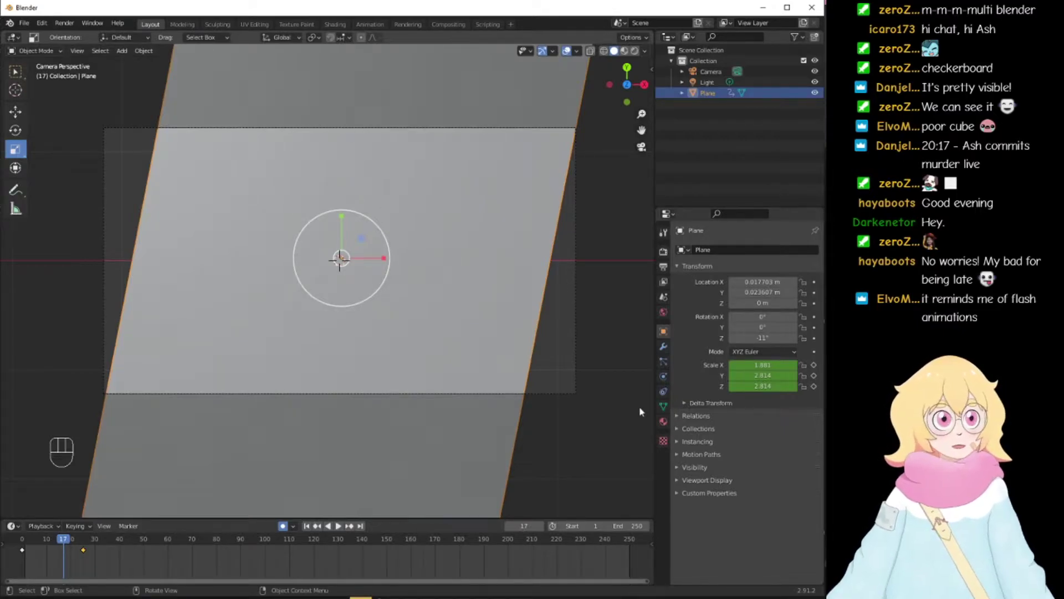
Step: Add a new material to the plane and set its surface shader to Emission
left_click(662, 378)
left_click(662, 392)
left_click(665, 407)
left_click(664, 420)
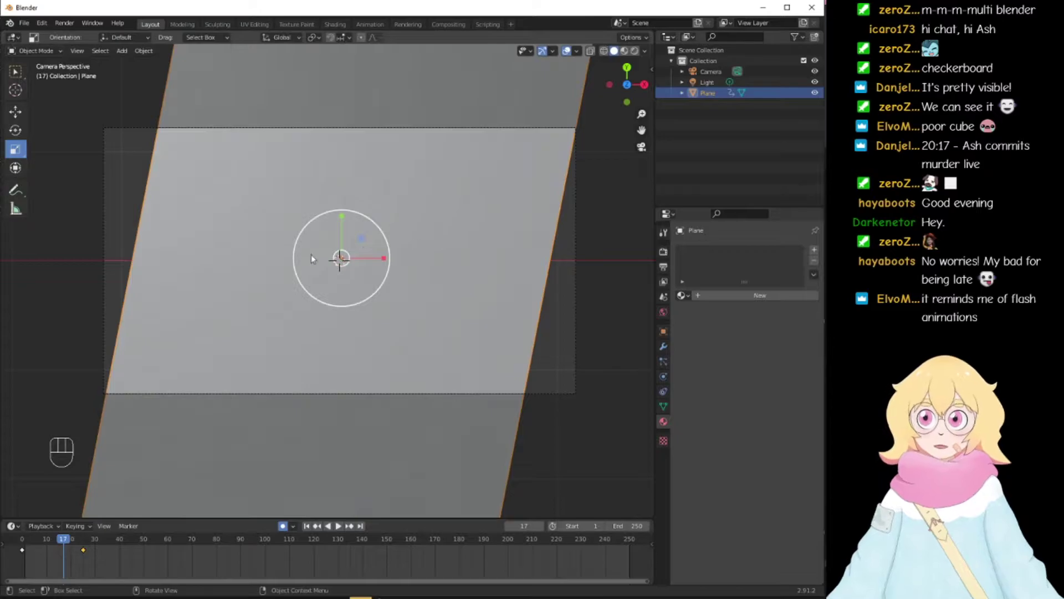
left_click(664, 423)
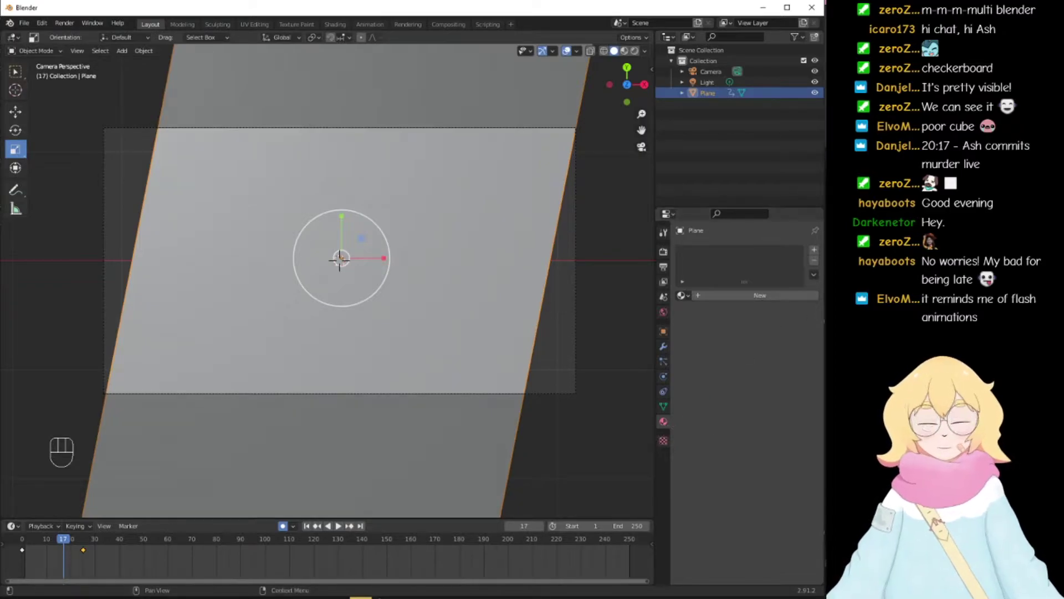
left_click(746, 296)
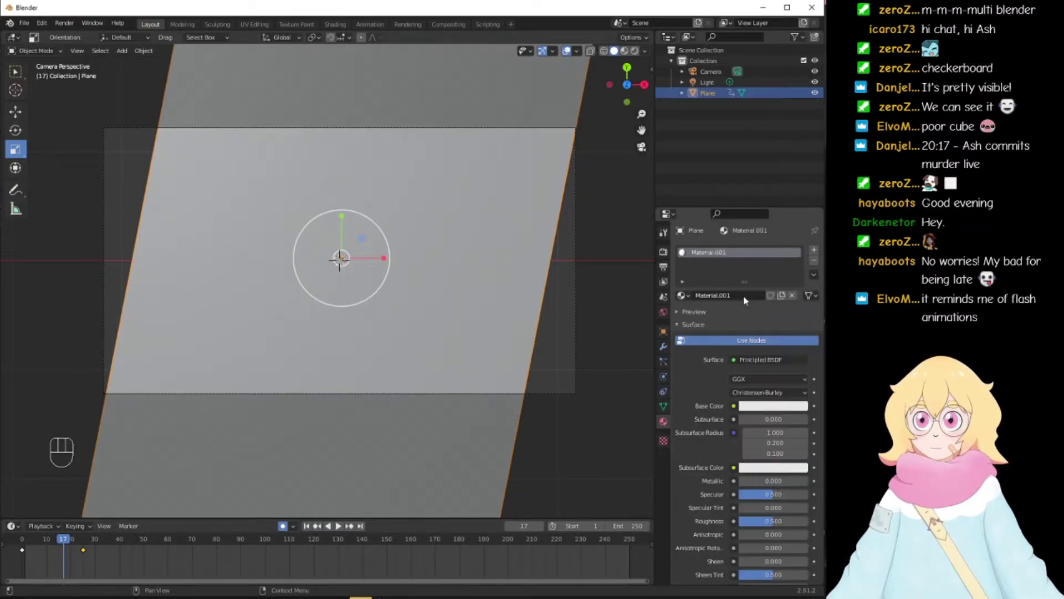
left_click(752, 362)
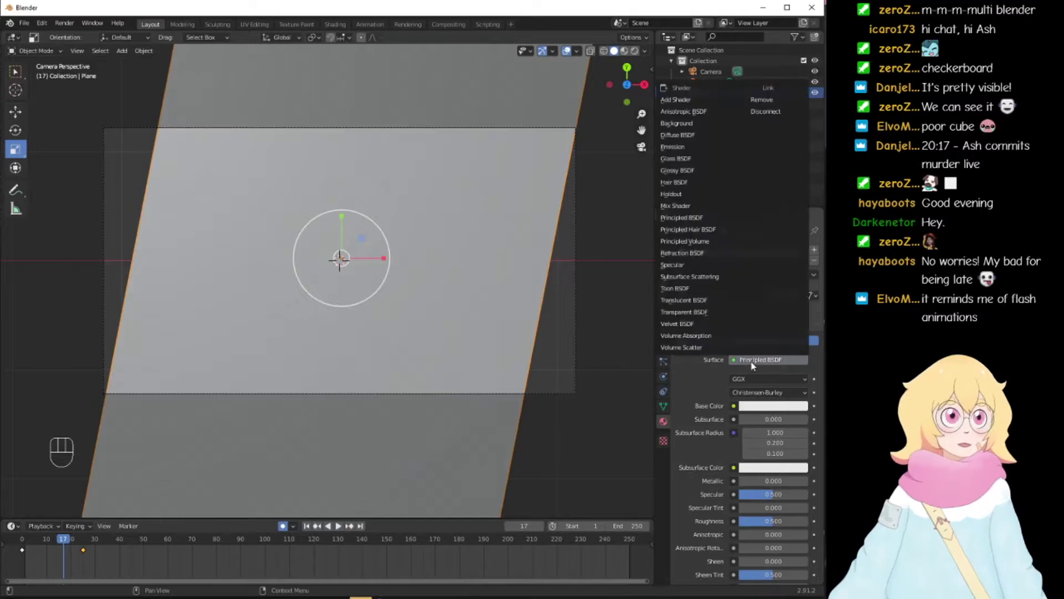
left_click(680, 147)
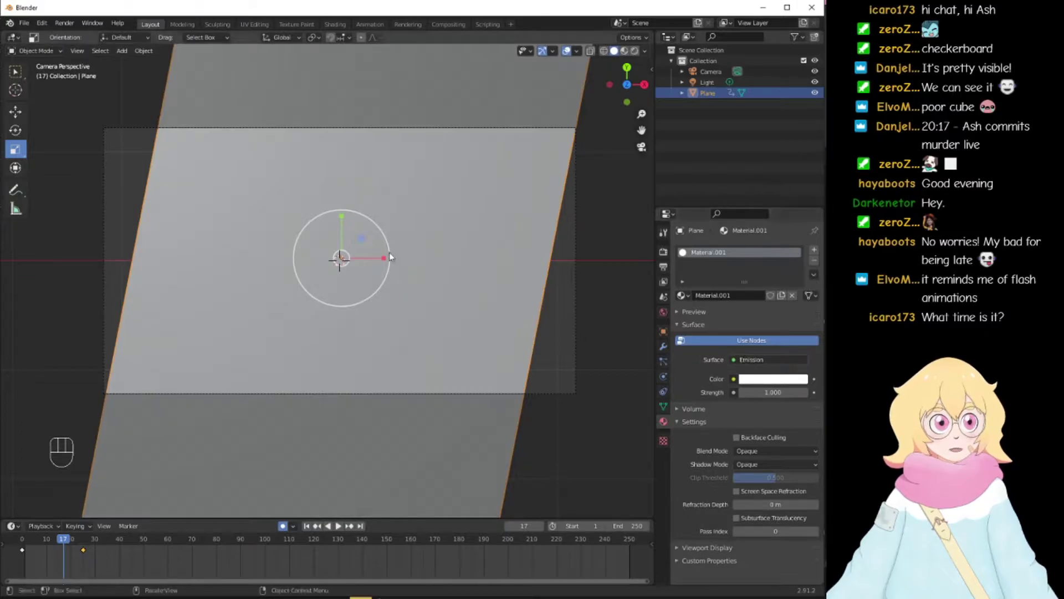
Step: Switch the viewport to Material Preview, play the animation from frame 0 and go to frame 25
left_click(624, 51)
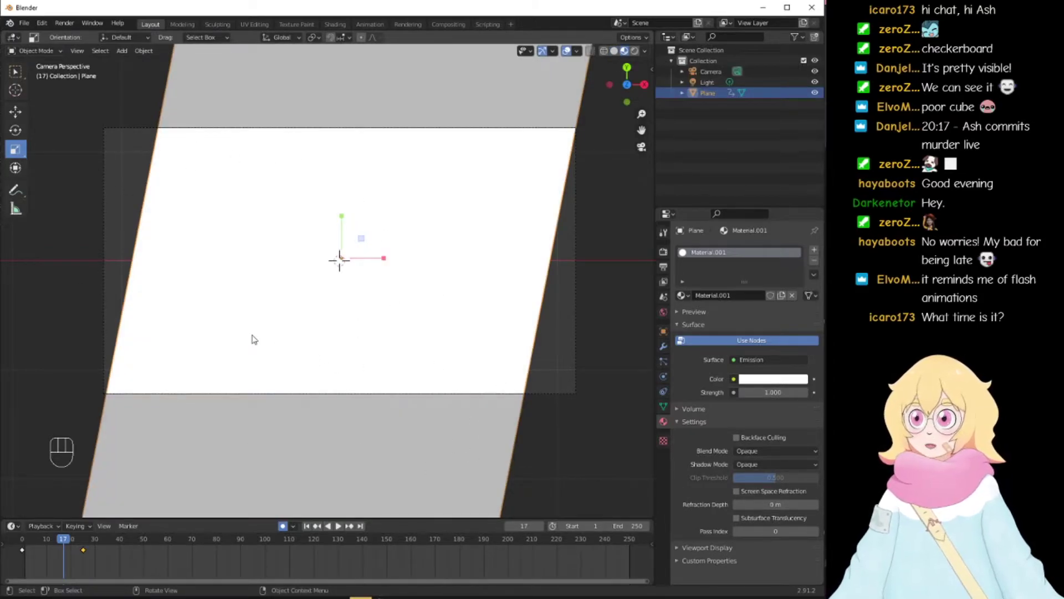
left_click_drag(64, 541, 23, 543)
key("space")
key("space")
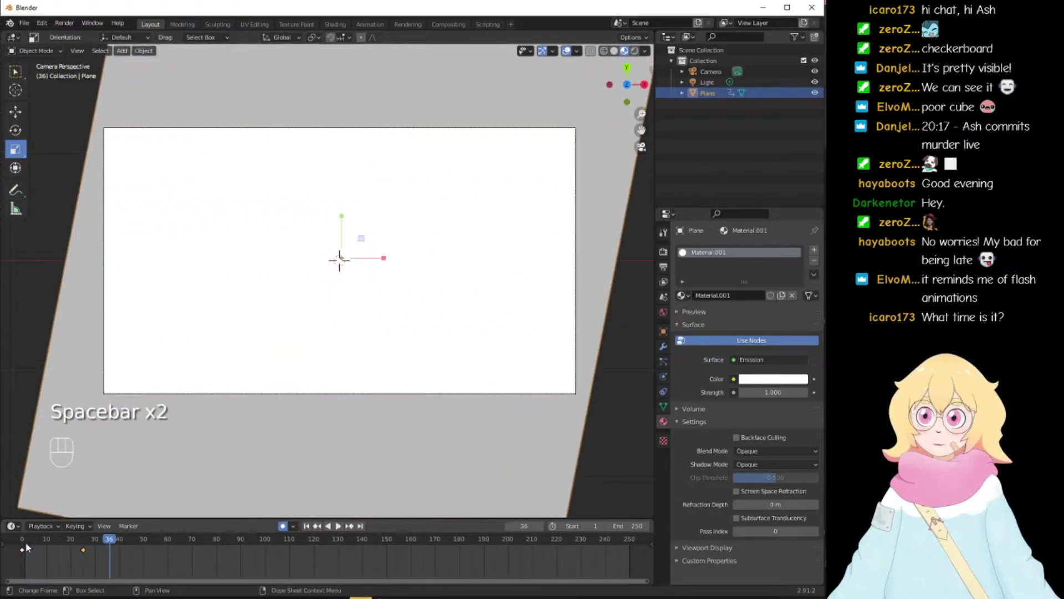
left_click_drag(87, 544, 88, 543)
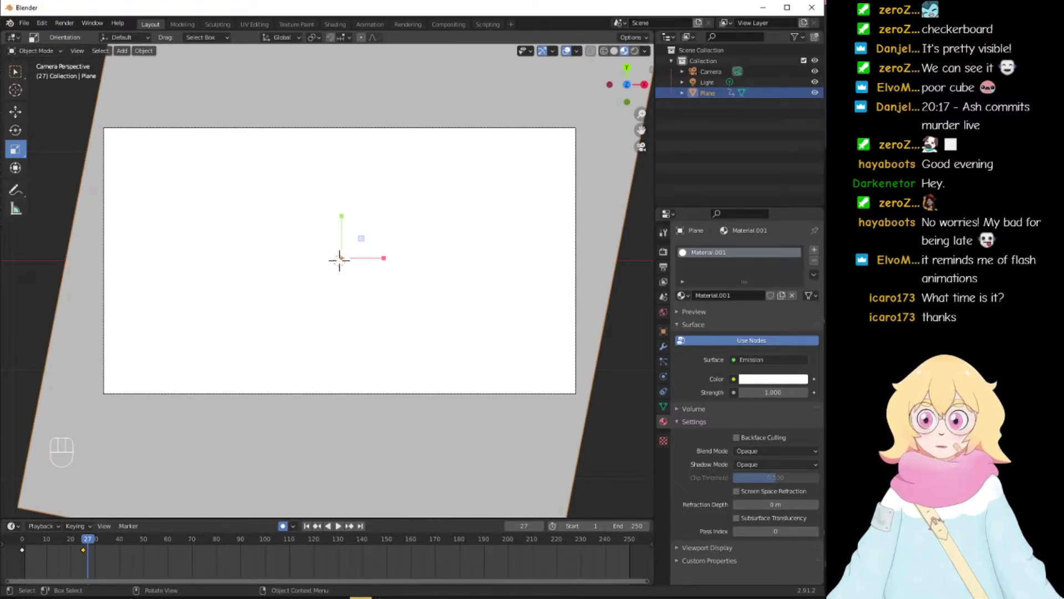
mouse_move(87, 544)
left_mouse_down()
mouse_move(30, 541)
mouse_move(83, 542)
left_mouse_up()
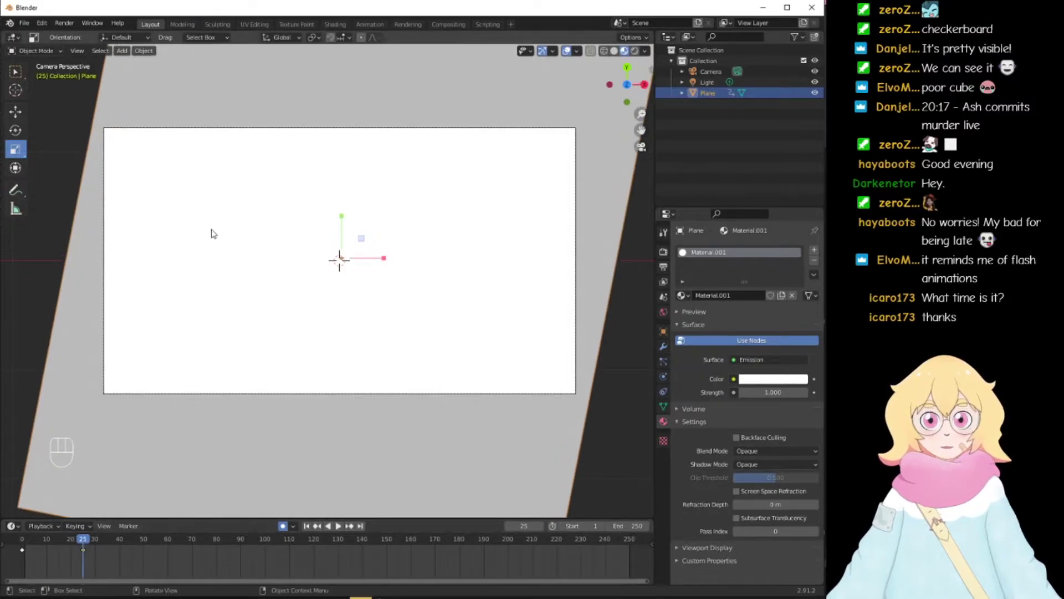
key("shift+d")
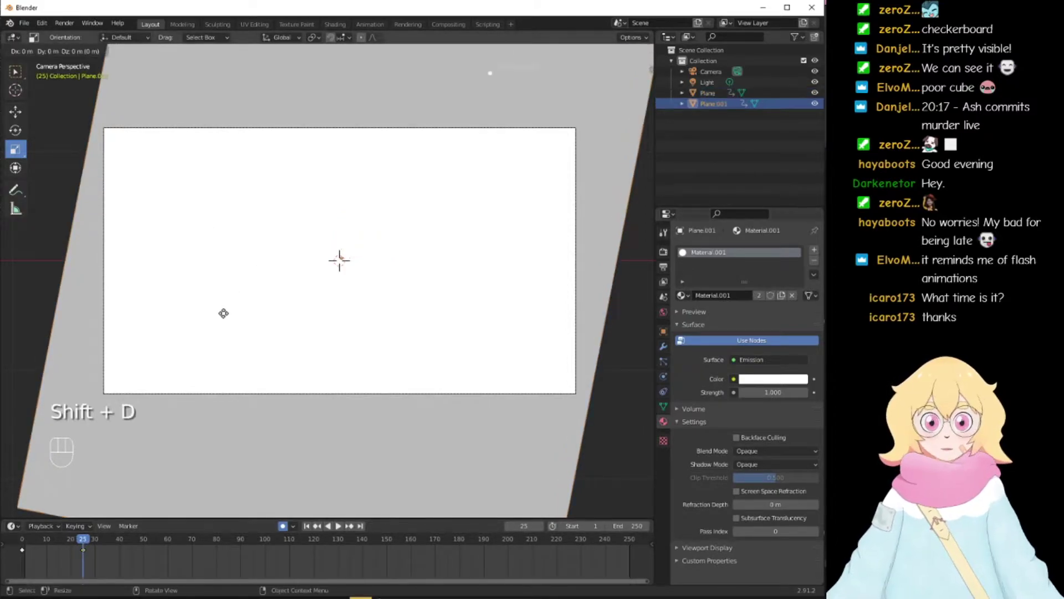
right_click(286, 384)
key("ctrl+z")
Step: Duplicate the plane, leaving the copy at the original's location
right_click(254, 274)
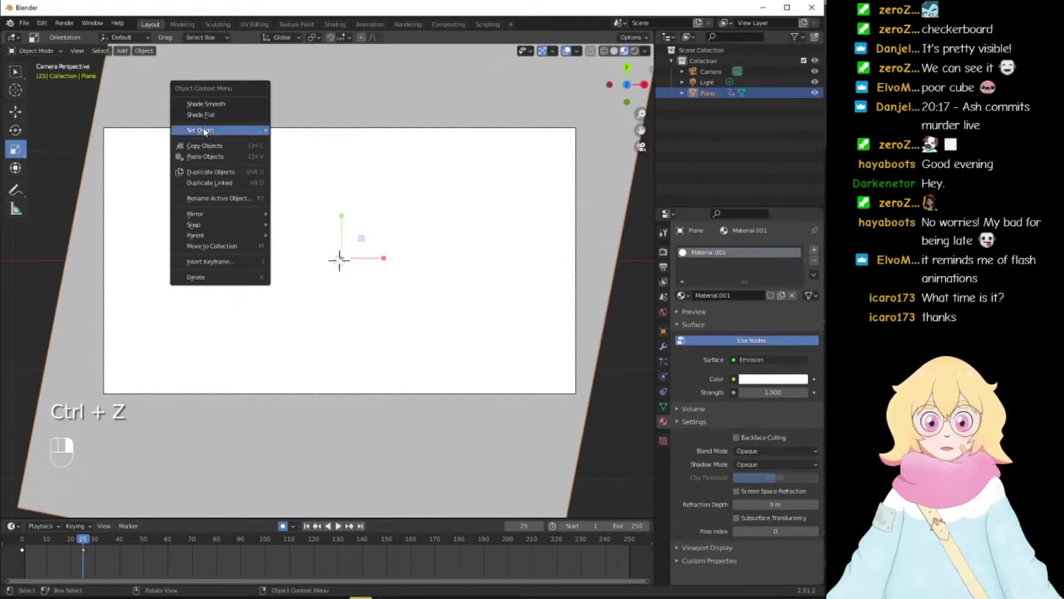
right_click(251, 322)
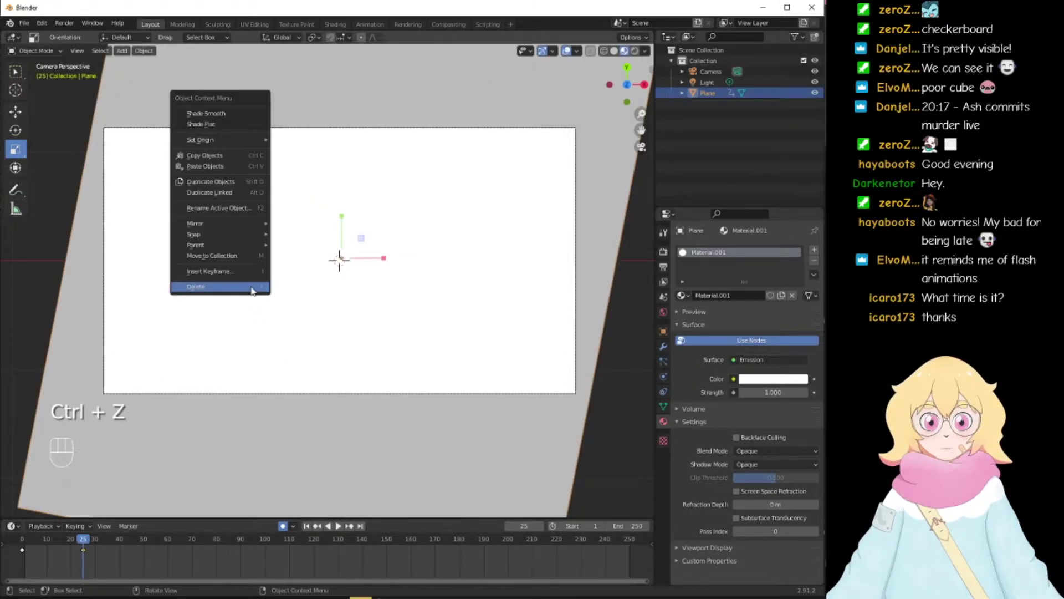
left_click(214, 182)
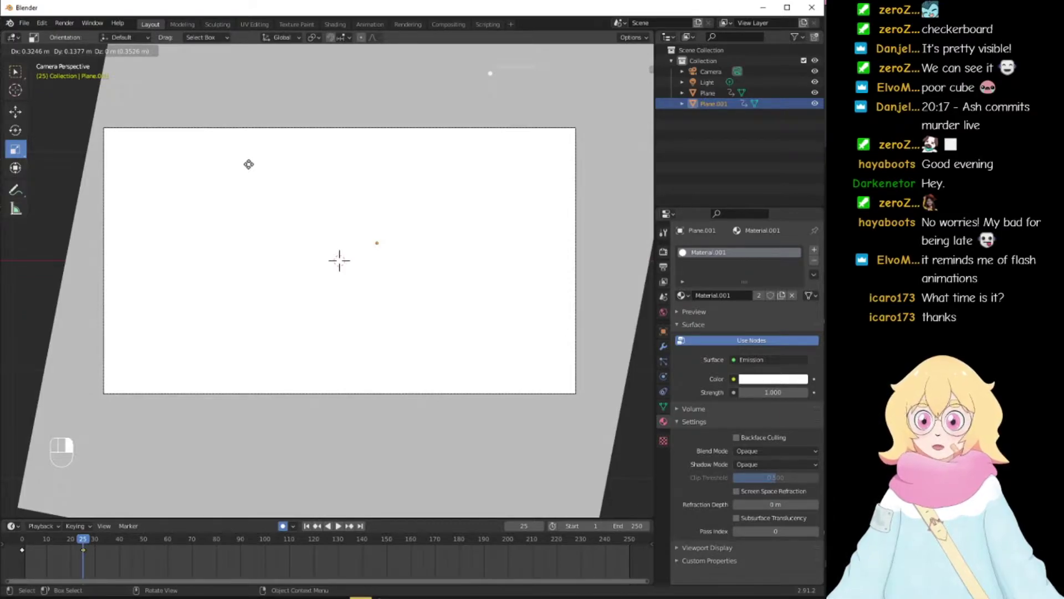
left_click(287, 166)
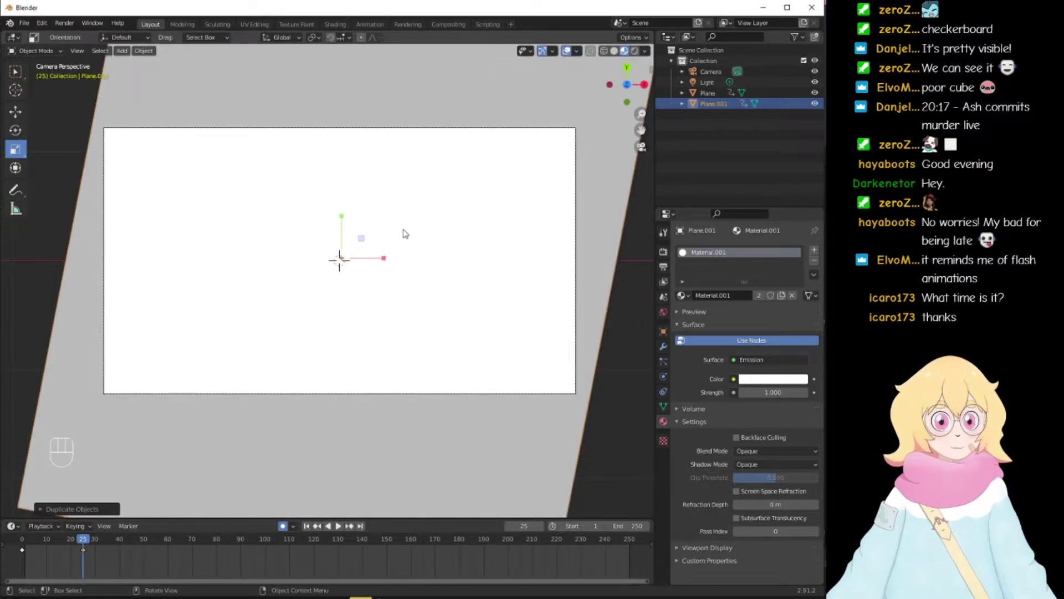
Step: Shift both keyframes of the duplicated plane to about frames 22 and 47 and play the staggered animation
mouse_move(88, 541)
left_mouse_down()
mouse_move(23, 541)
mouse_move(94, 541)
mouse_move(41, 540)
mouse_move(83, 541)
left_mouse_up()
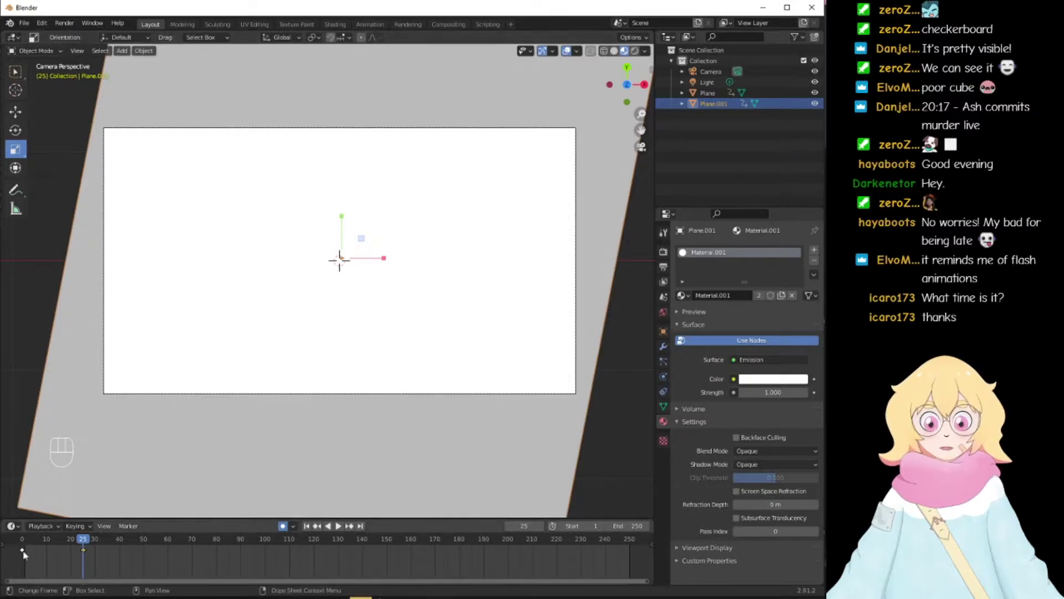
left_click_drag(134, 562, 13, 548)
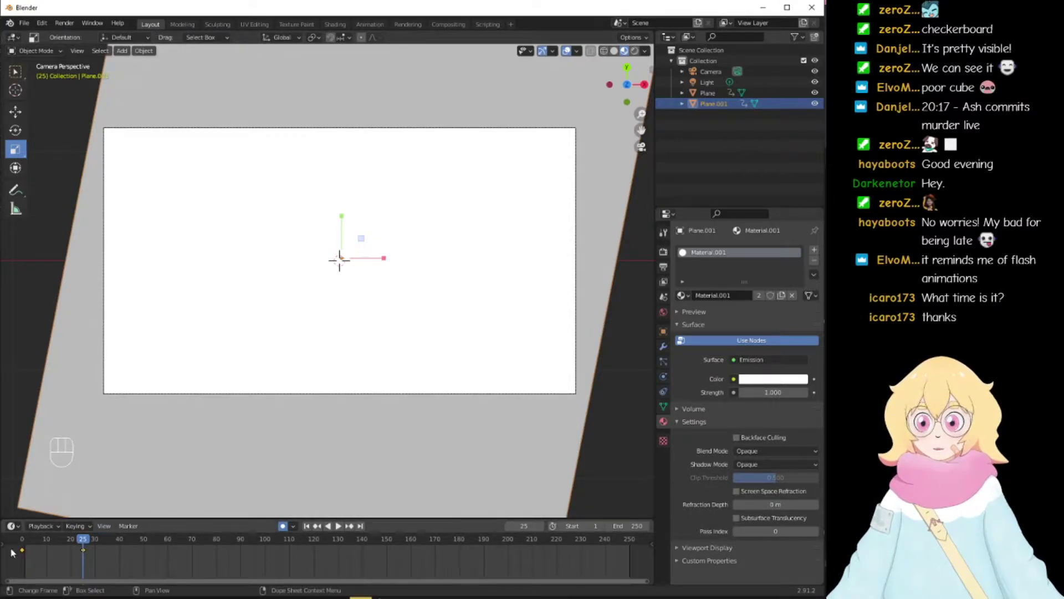
left_click_drag(21, 550, 90, 541)
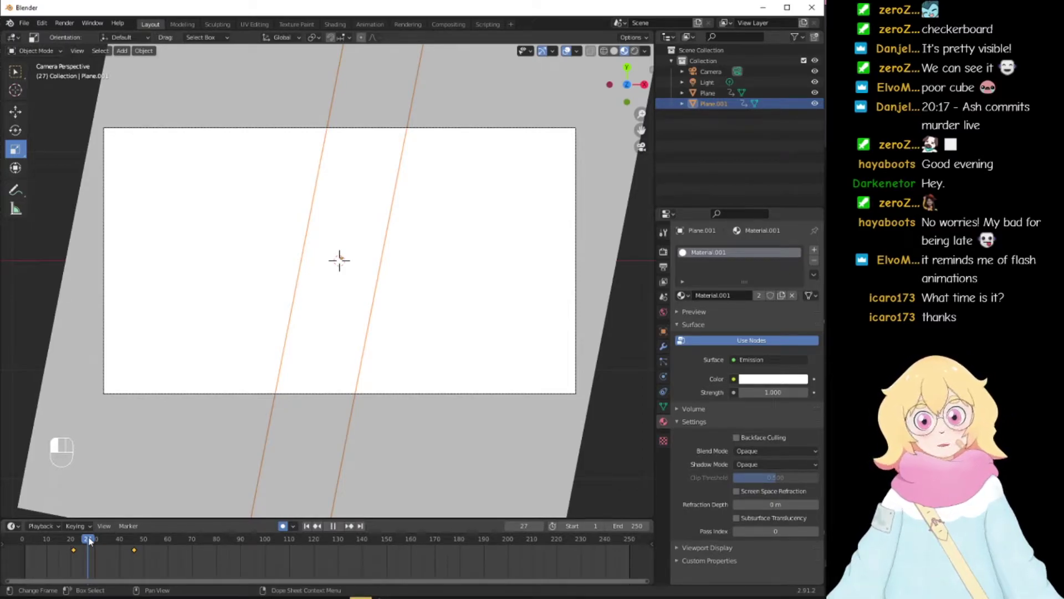
mouse_move(90, 542)
left_mouse_down()
mouse_move(101, 542)
mouse_move(73, 543)
left_mouse_up()
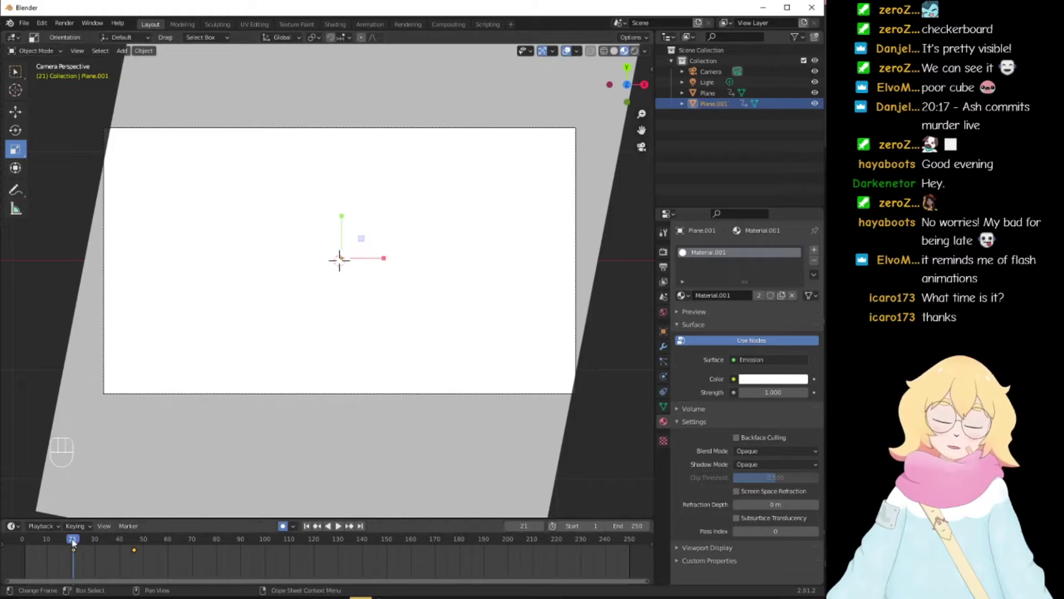
key("space")
key("space")
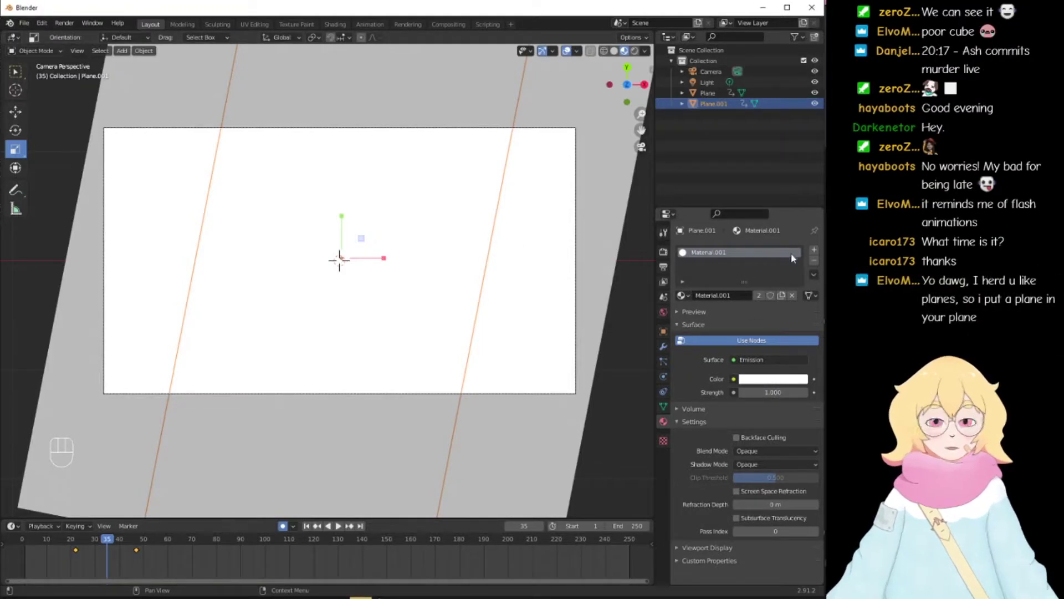
Step: Make the duplicated plane's material an independent copy and set its emission color to light green
left_click(781, 295)
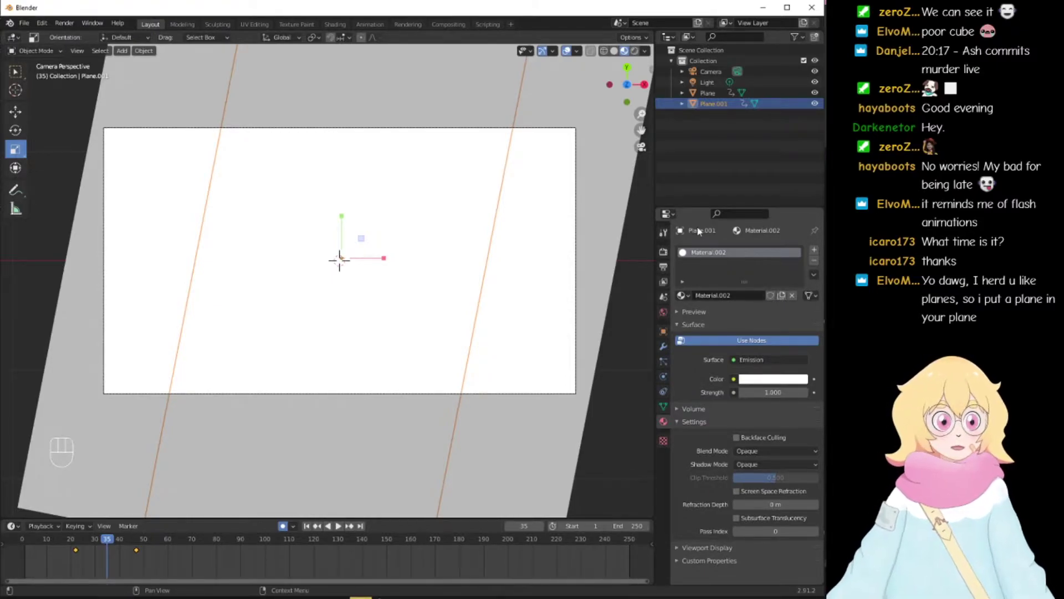
left_click(752, 381)
left_click_drag(752, 264, 735, 250)
Step: Play the white and green plane animation from frame 0
left_click_drag(110, 543, 24, 543)
left_click(337, 525)
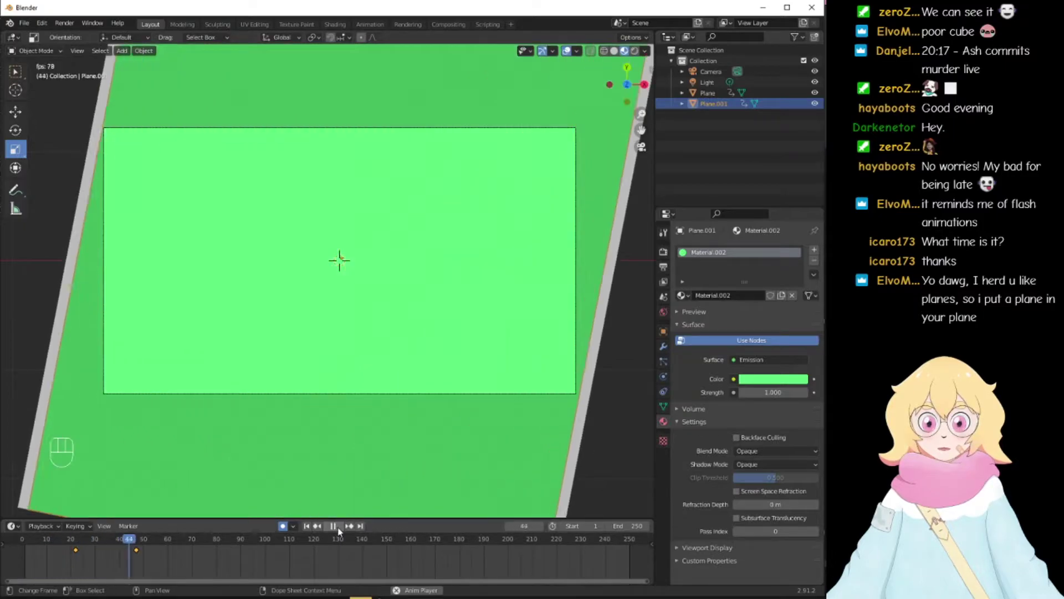
left_click(333, 526)
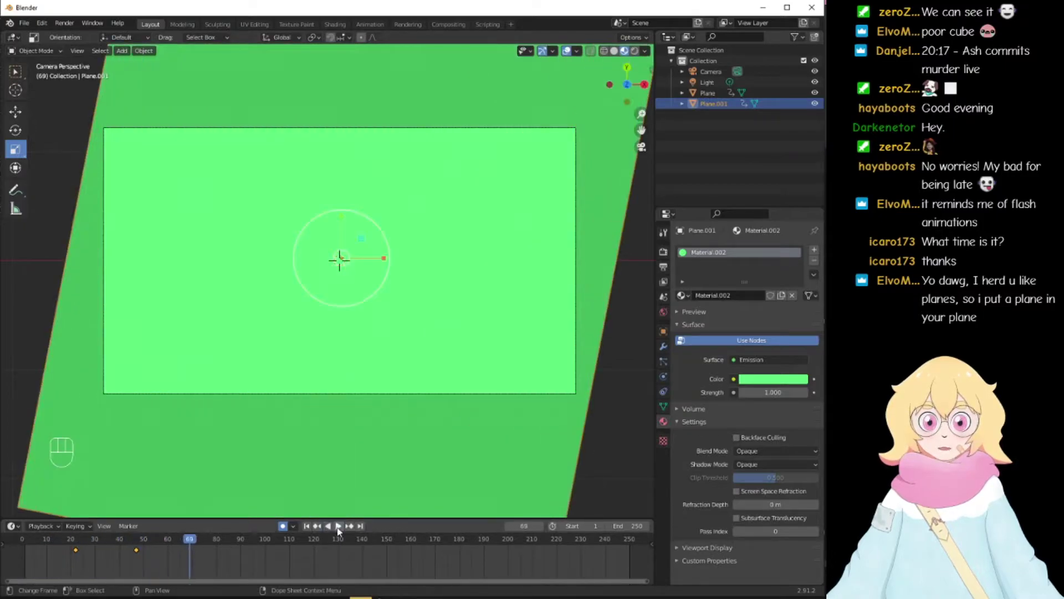
Step: Move to frame 22 and change the surface shader of the duplicated plane's material to Holdout
left_click(76, 541)
mouse_move(75, 542)
left_mouse_down()
mouse_move(103, 537)
mouse_move(55, 540)
mouse_move(75, 540)
left_mouse_up()
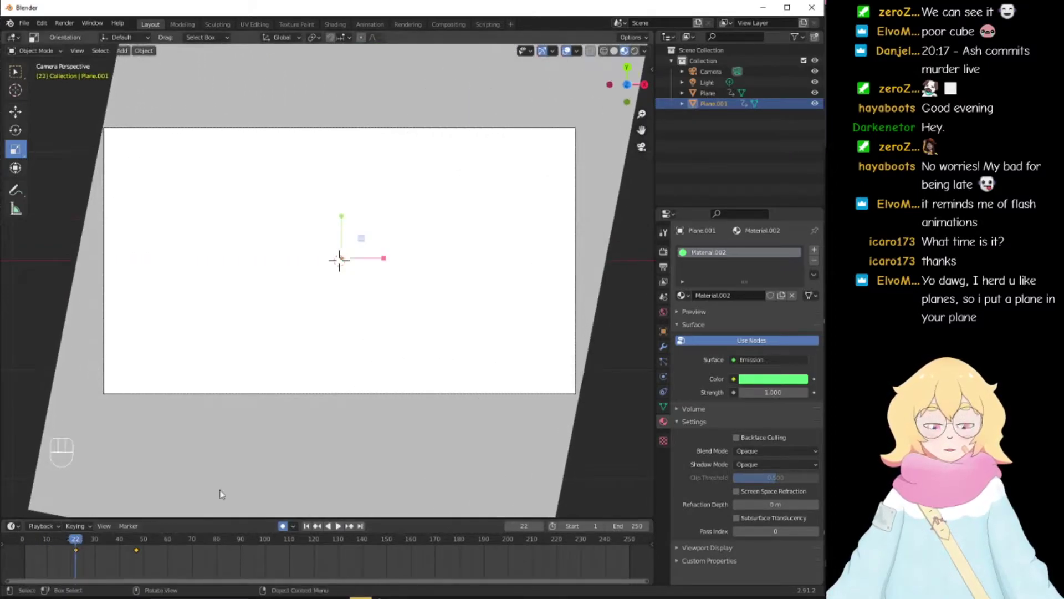
left_click(745, 361)
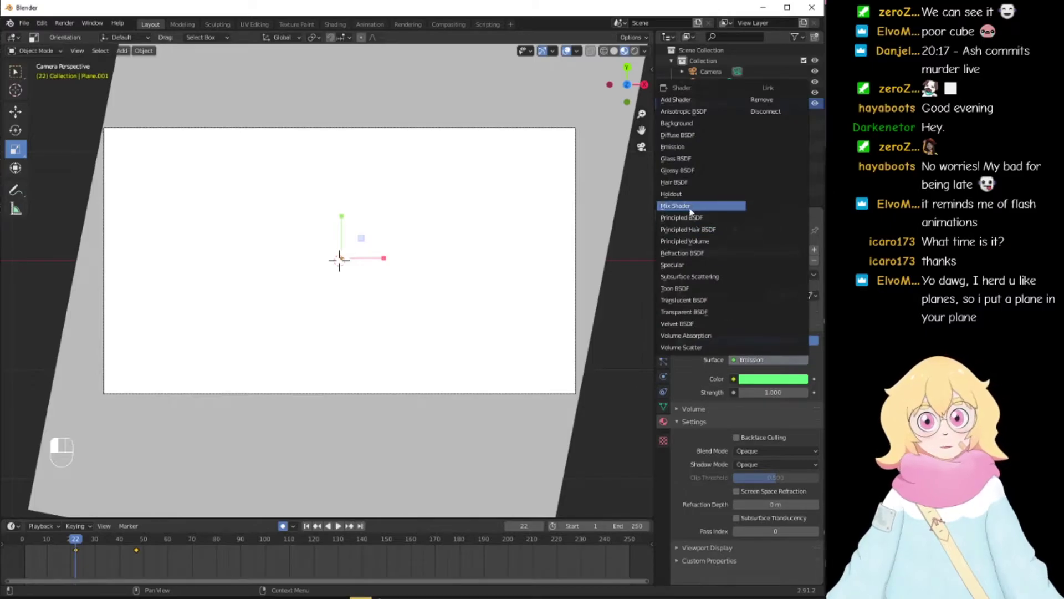
left_click(680, 197)
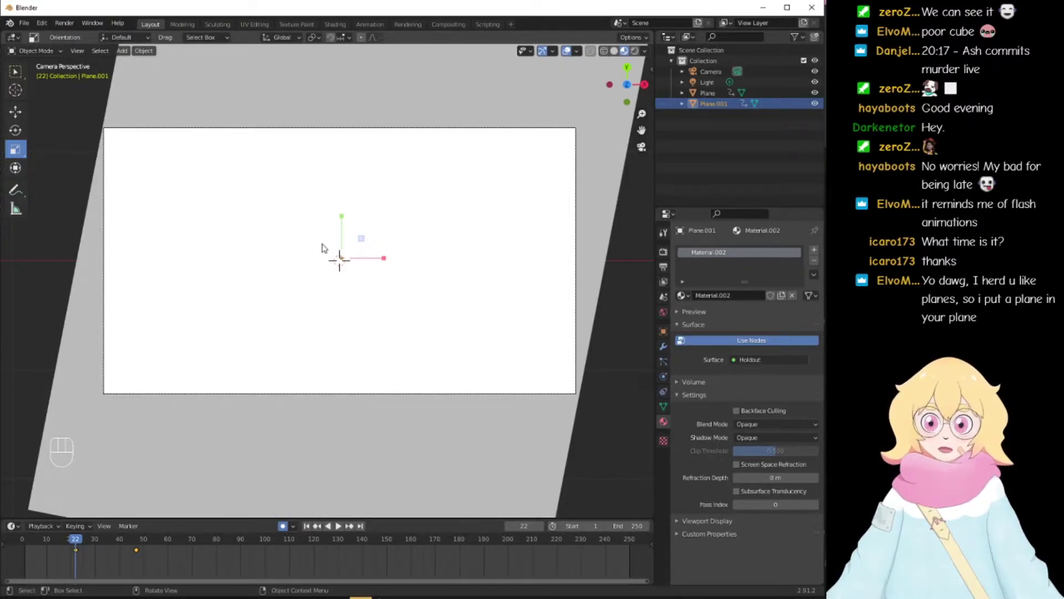
Step: Preview the holdout plane cutting through the white plane around frames 28 to 33
key("space")
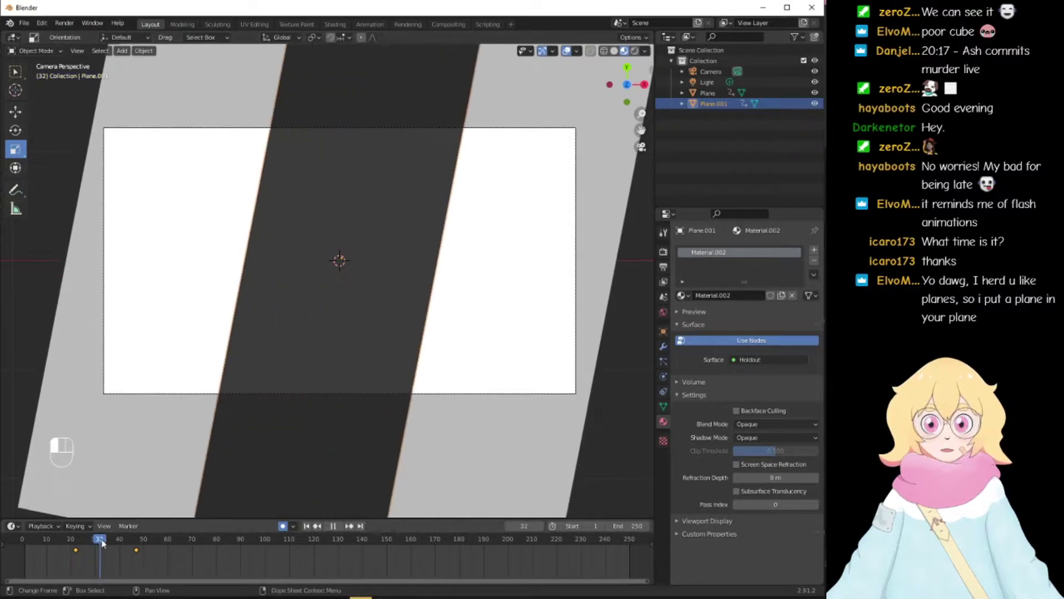
key("space")
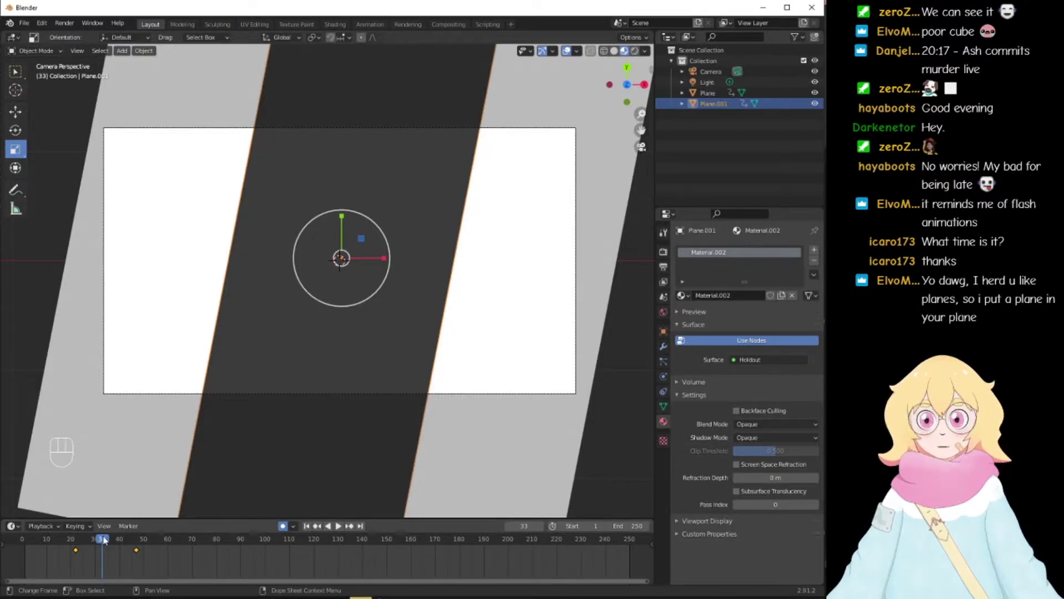
mouse_move(104, 540)
left_mouse_down()
mouse_move(132, 540)
mouse_move(99, 538)
left_mouse_up()
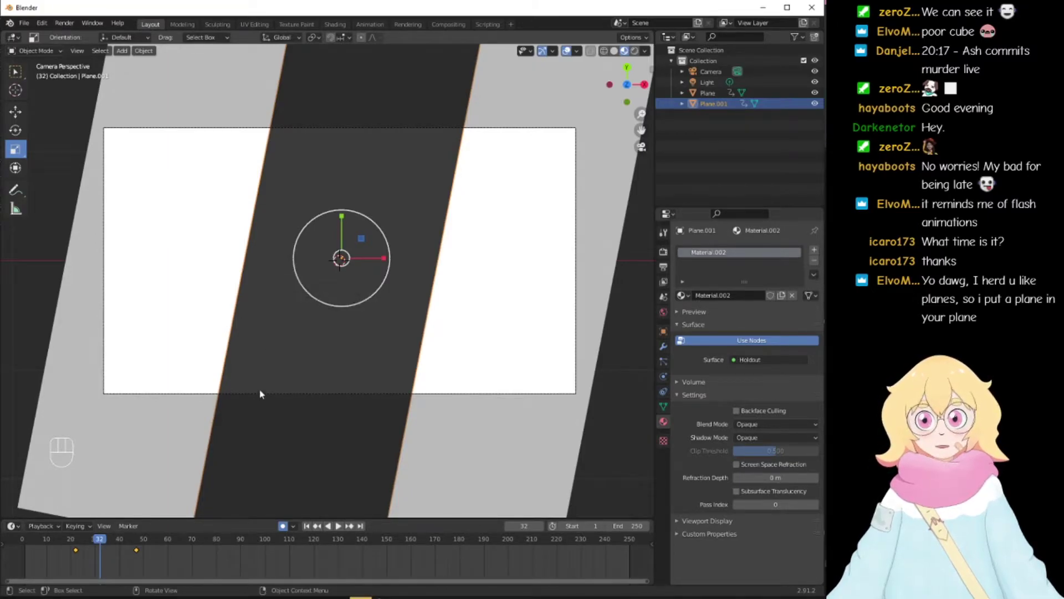
mouse_move(101, 541)
left_mouse_down()
mouse_move(131, 540)
mouse_move(46, 536)
mouse_move(91, 537)
left_mouse_up()
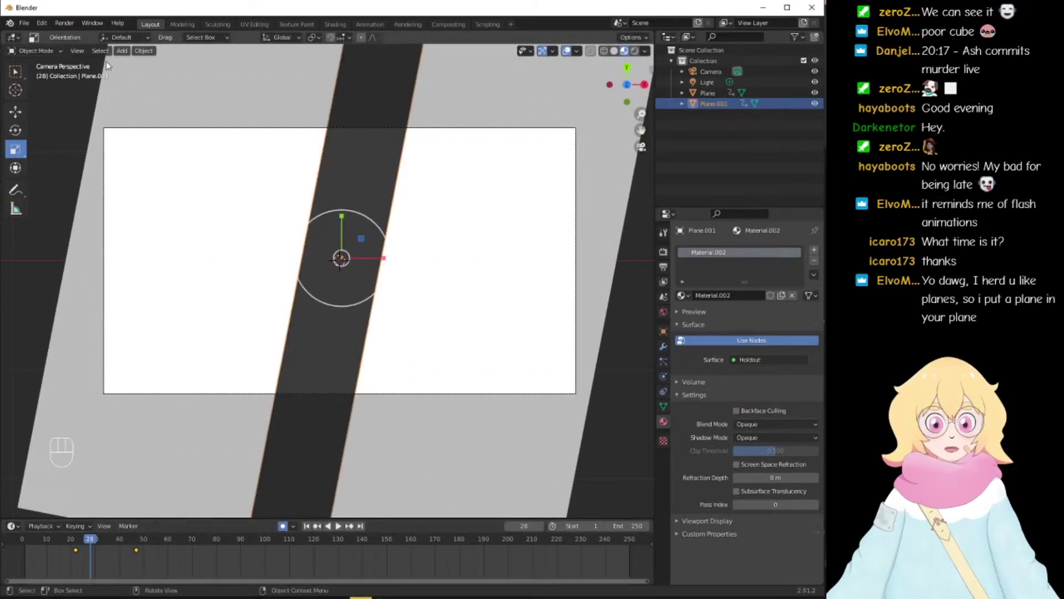
Step: Render frame 28 as a still image to inspect the transparent cutout, and close the render window
left_click(65, 22)
left_click(75, 35)
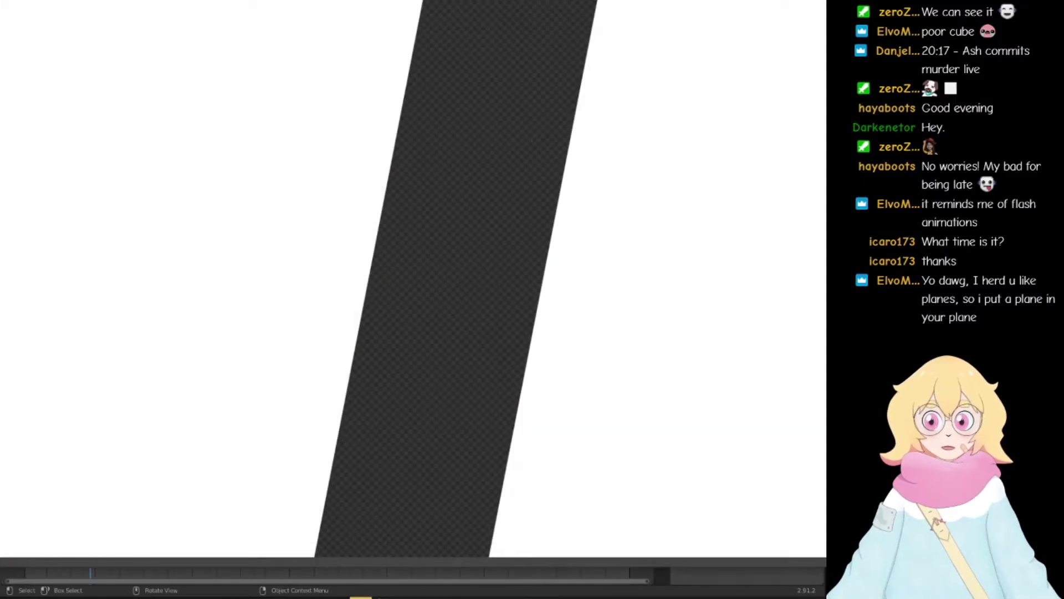
left_click_drag(9, 2, 143, 57)
left_click_drag(283, 70, 166, 52)
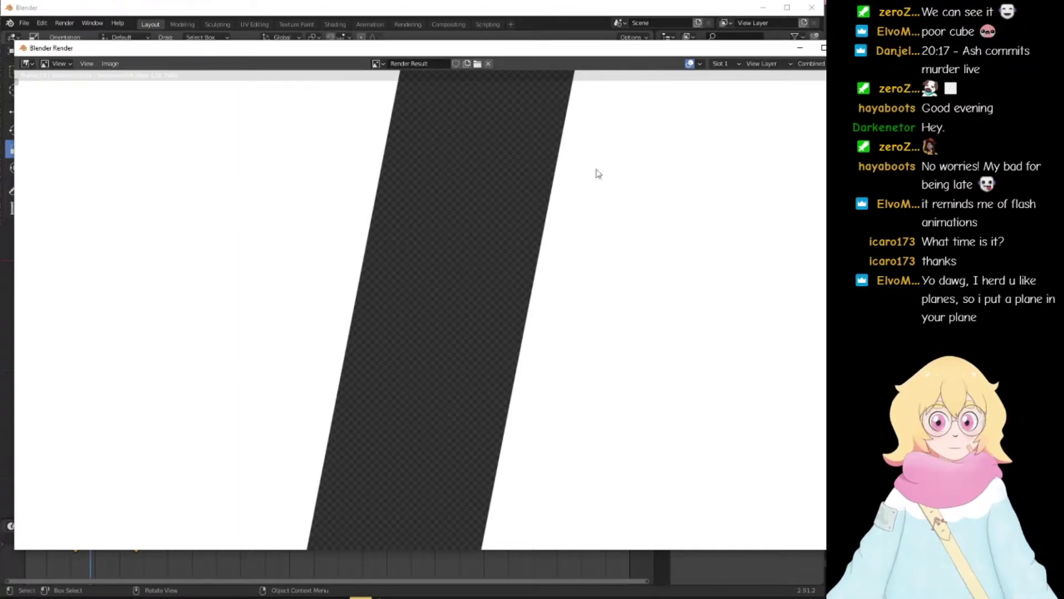
key("Escape")
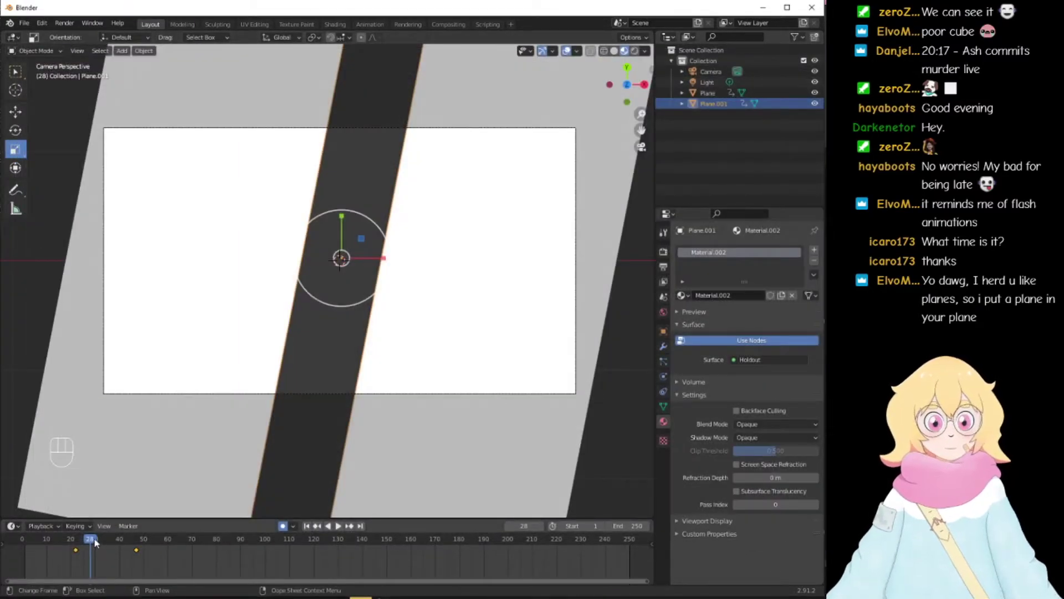
Step: Set the easing mode of the holdout plane's first keyframe, near frame 22, to Ease Out
key("space")
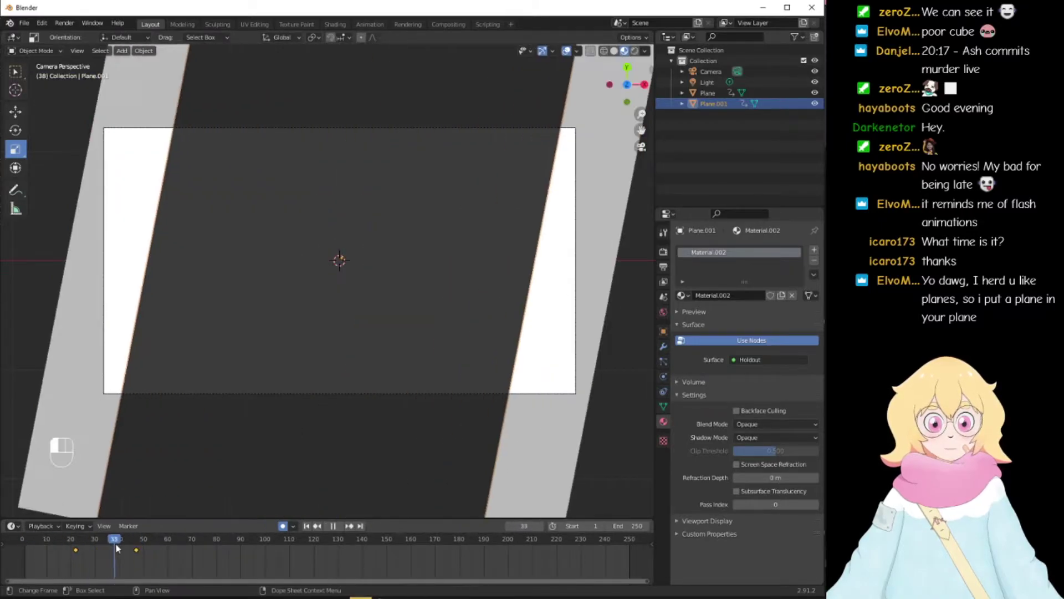
left_click(50, 549)
left_click_drag(50, 543, 75, 545)
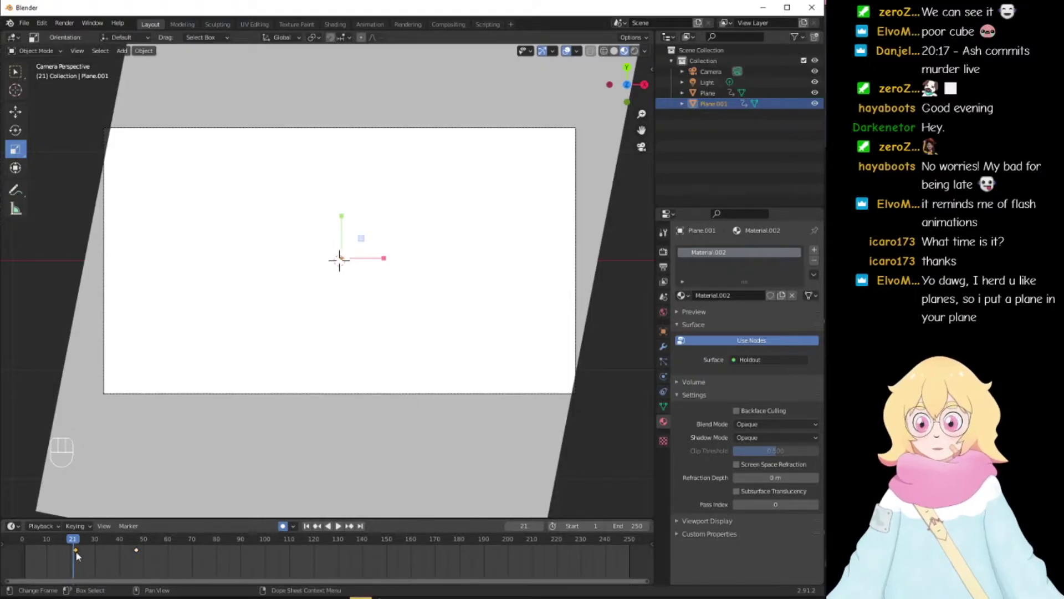
right_click(76, 552)
mouse_move(78, 502)
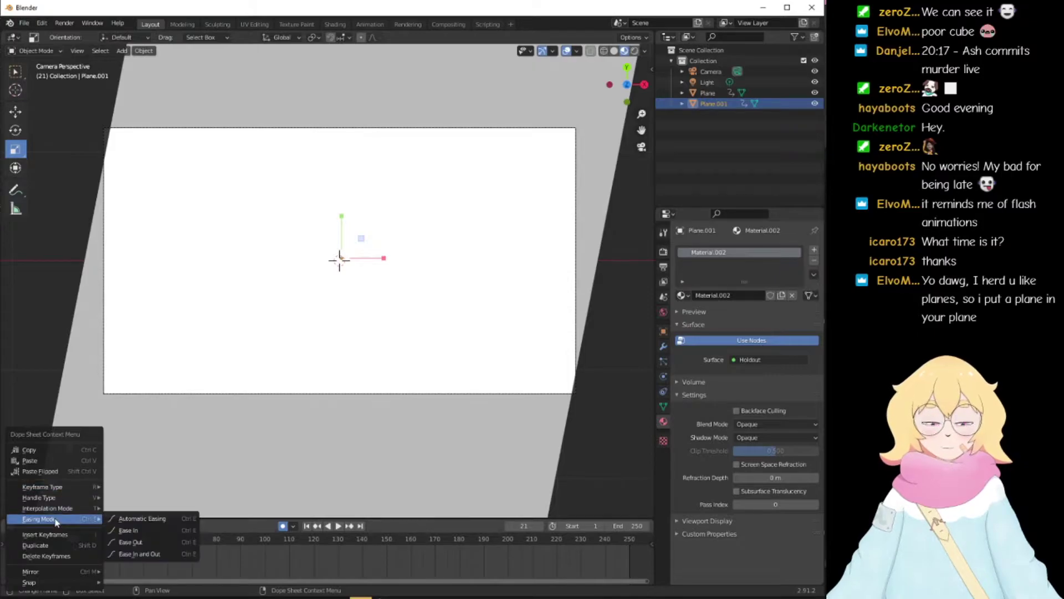
left_click(133, 546)
Step: Select the original white plane and set the easing mode of its first keyframe to Ease Out
left_click_drag(76, 544, 25, 550)
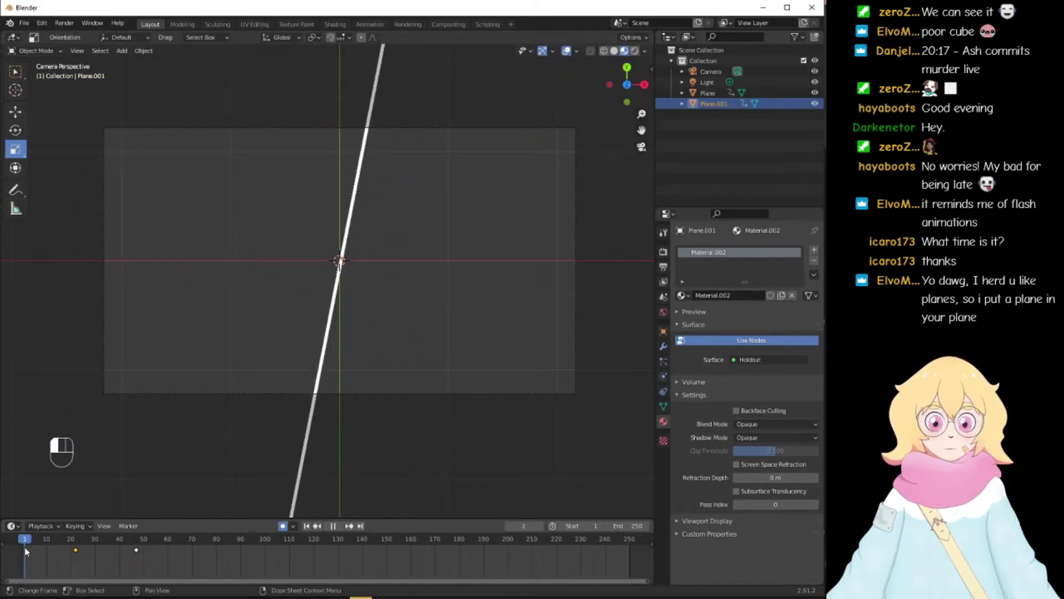
left_click(704, 93)
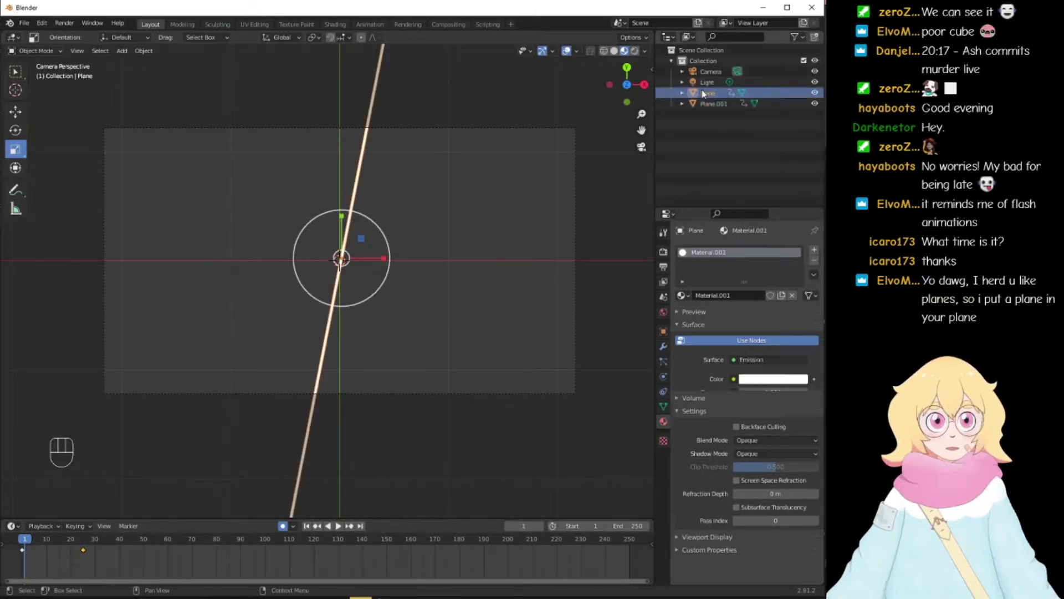
right_click(27, 555)
mouse_move(38, 521)
left_click(119, 540)
Step: Play the eased transition from frame 0, stop it, and return to the first frame
left_click(23, 541)
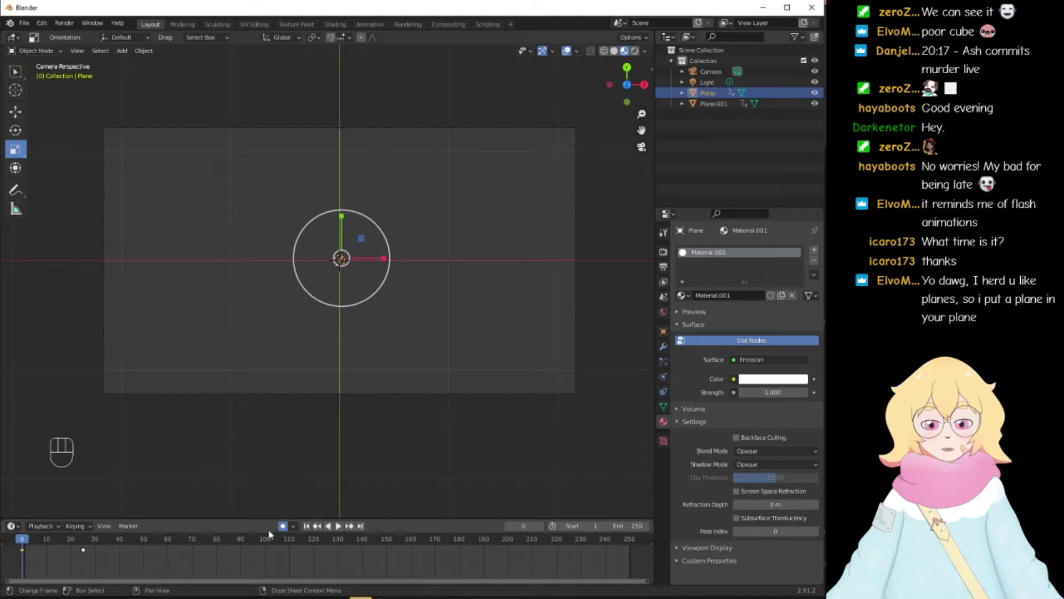
left_click(338, 526)
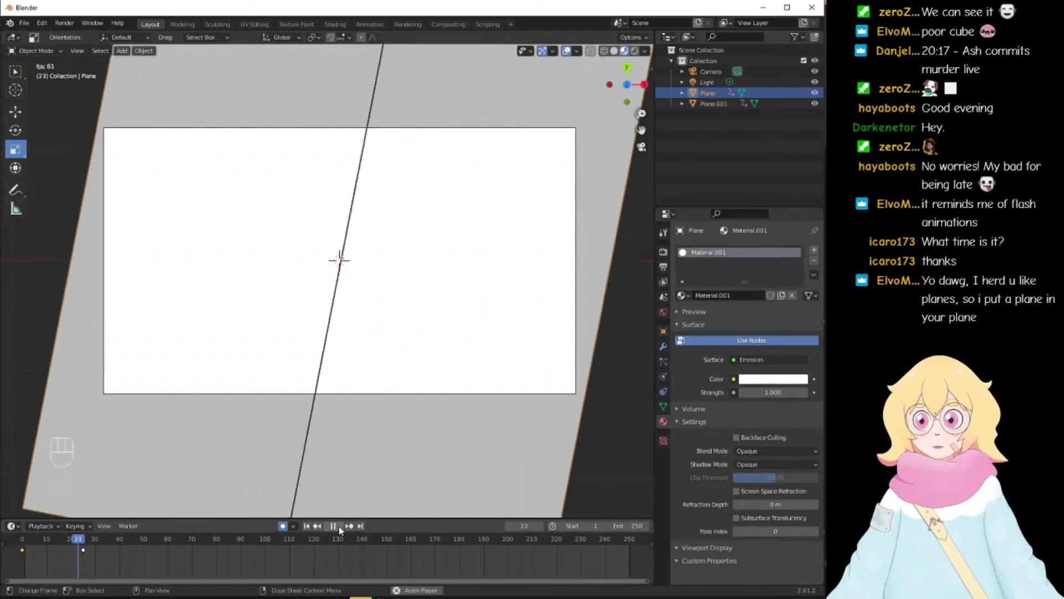
left_click(339, 527)
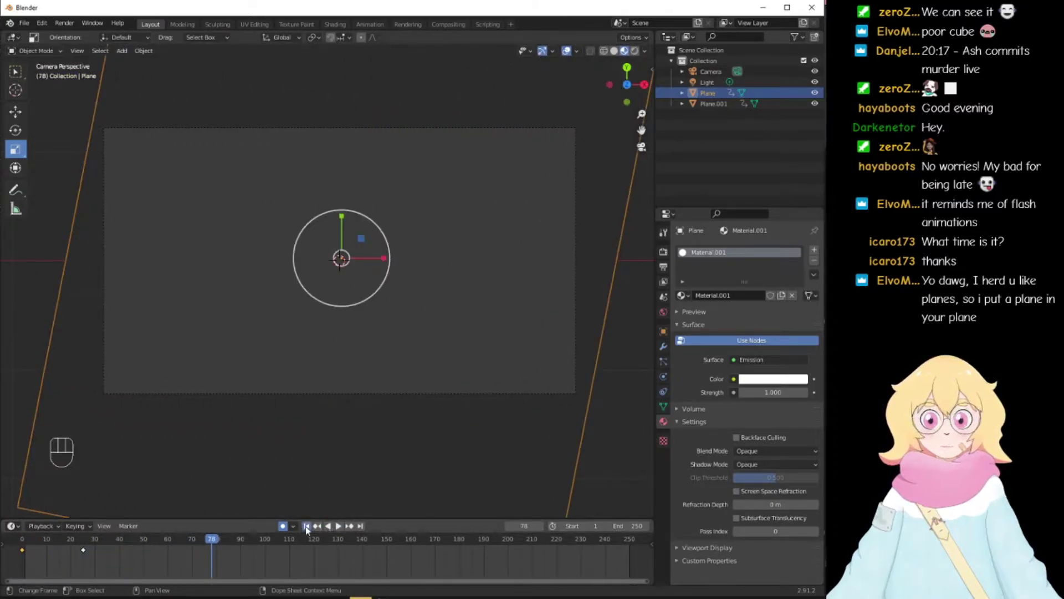
left_click(306, 525)
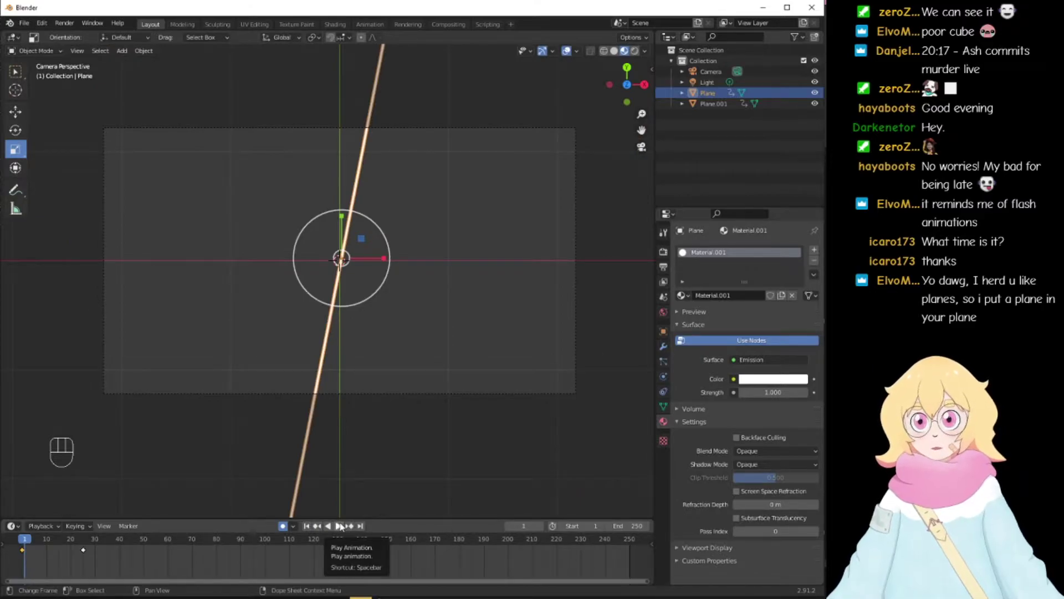
Step: Deselect the plane and scrub through the timeline to check where the transition ends, stopping at frame 60
left_click(83, 400)
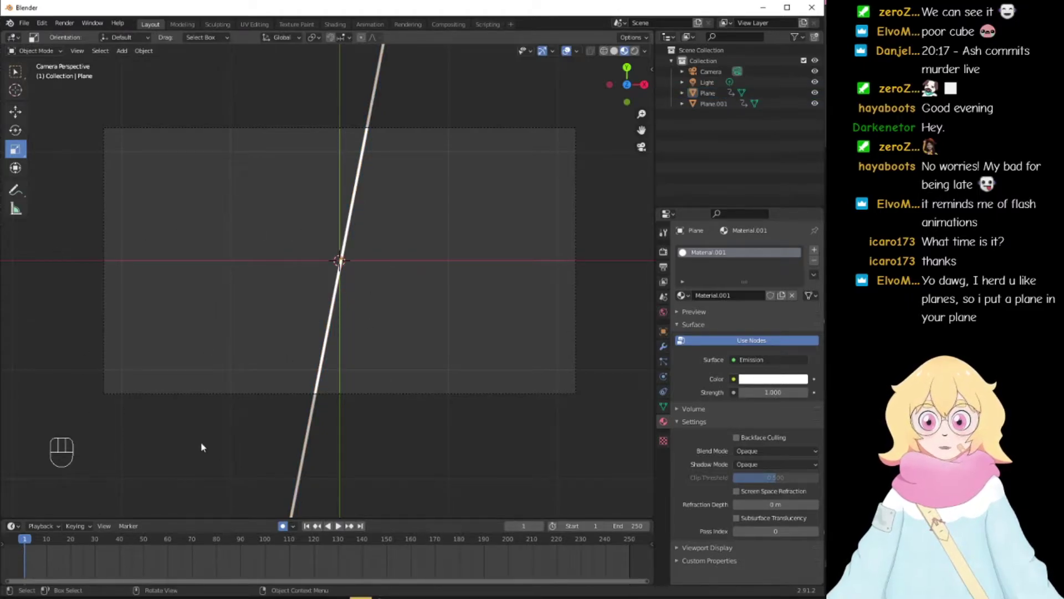
left_click(21, 540)
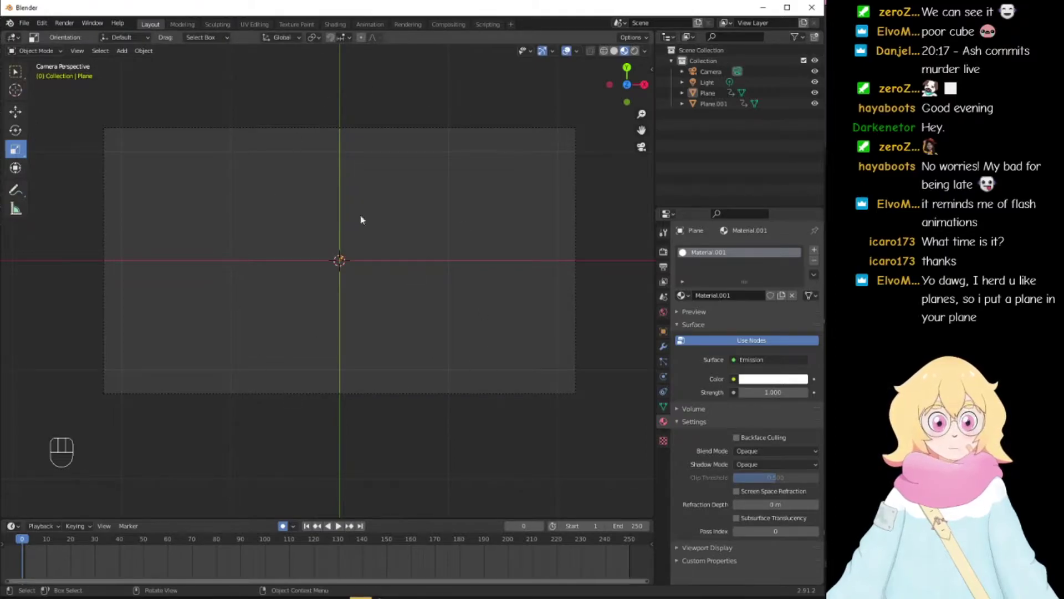
left_click_drag(26, 540, 134, 539)
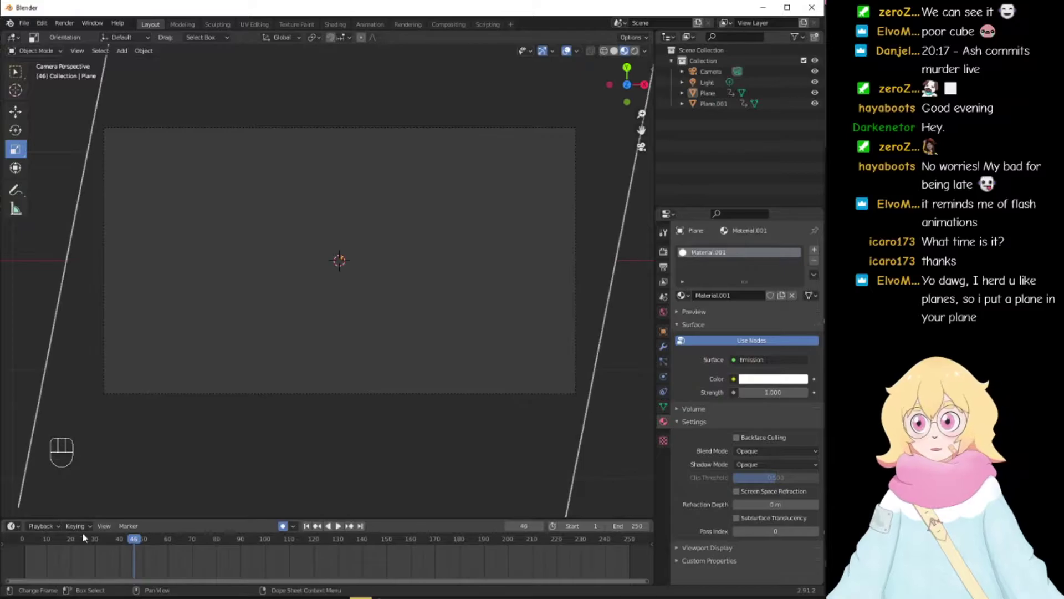
left_click(26, 540)
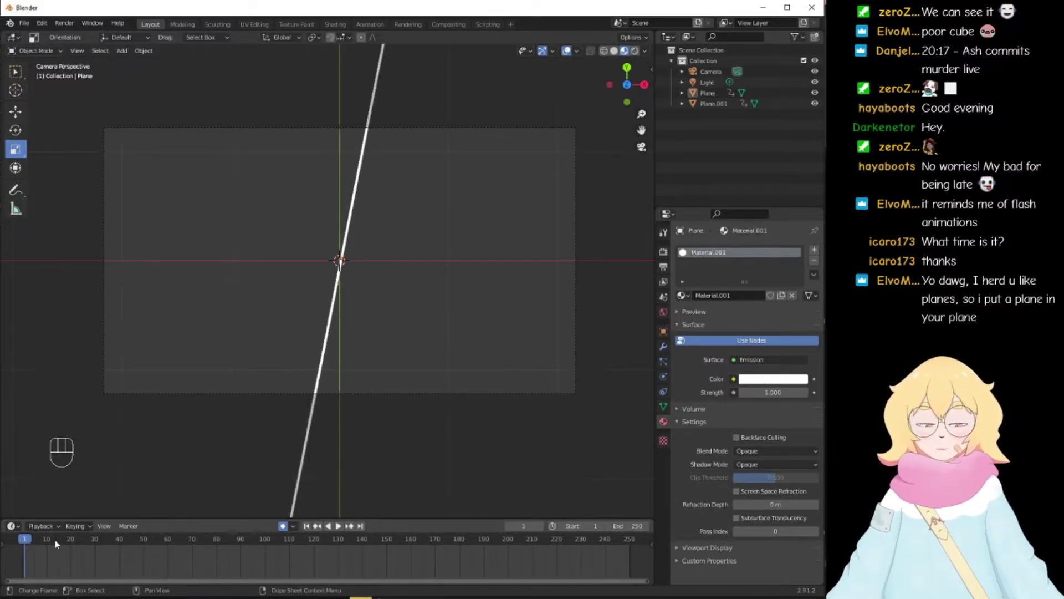
left_click(631, 540)
left_click_drag(631, 540, 169, 538)
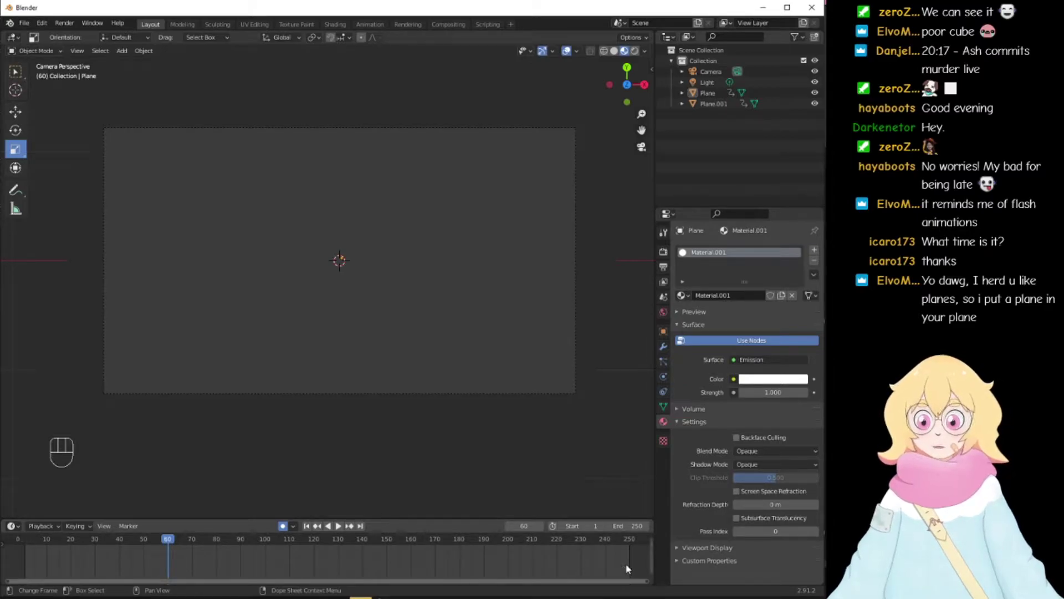
Step: Set the scene's end frame to 60 in the output dimensions
left_click(662, 258)
left_click(663, 267)
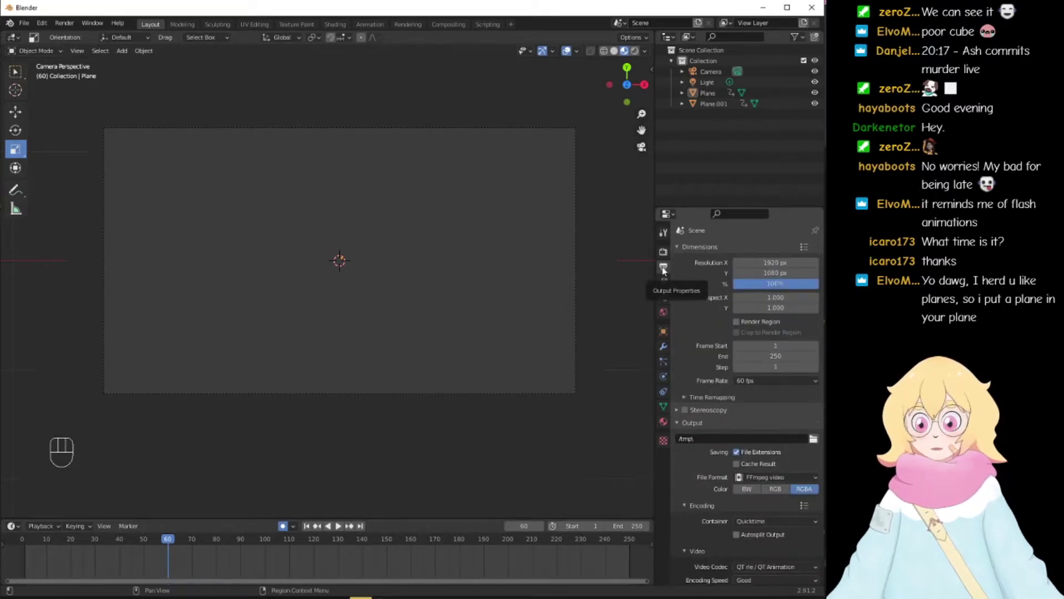
left_click(776, 358)
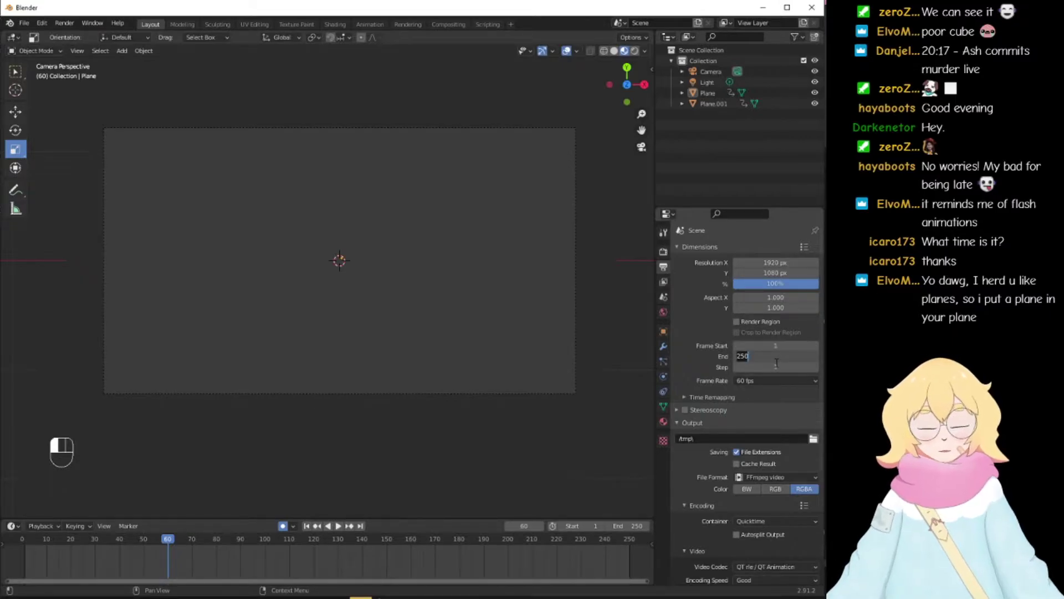
type("60")
key("Return")
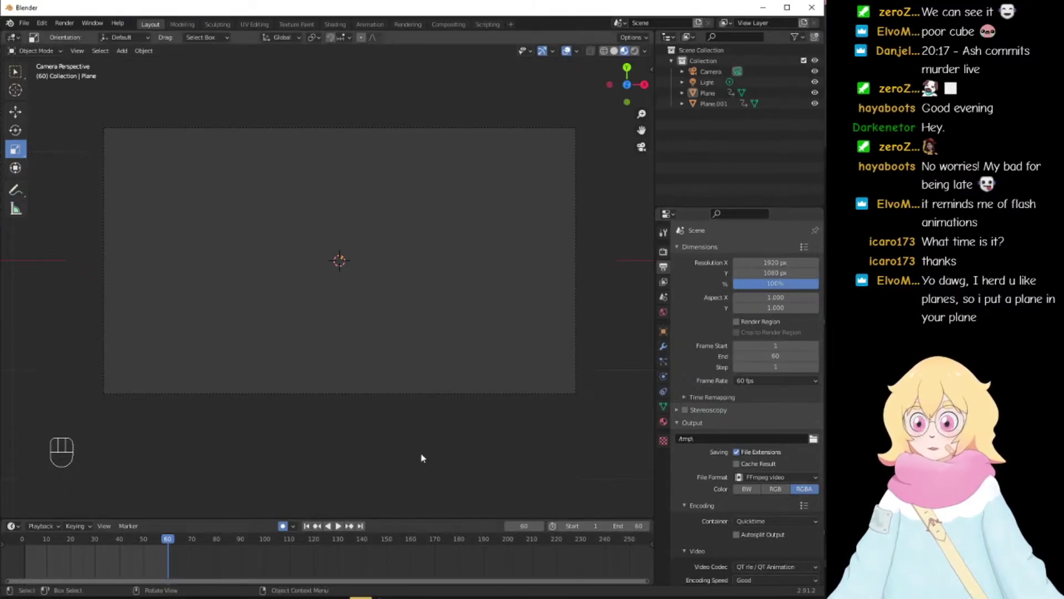
Step: Scrub the shortened animation between about frames 5 and 34 to review the transition
mouse_move(43, 548)
left_mouse_down()
mouse_move(158, 548)
mouse_move(32, 551)
mouse_move(158, 554)
mouse_move(29, 553)
mouse_move(169, 557)
mouse_move(21, 553)
mouse_move(34, 554)
left_mouse_up()
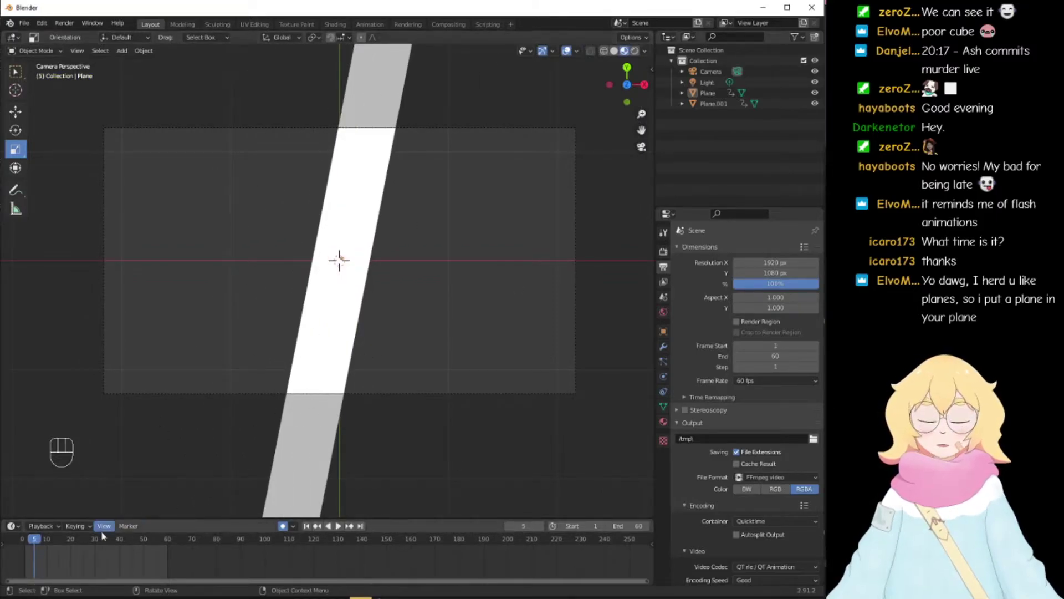
left_click_drag(35, 540, 104, 546)
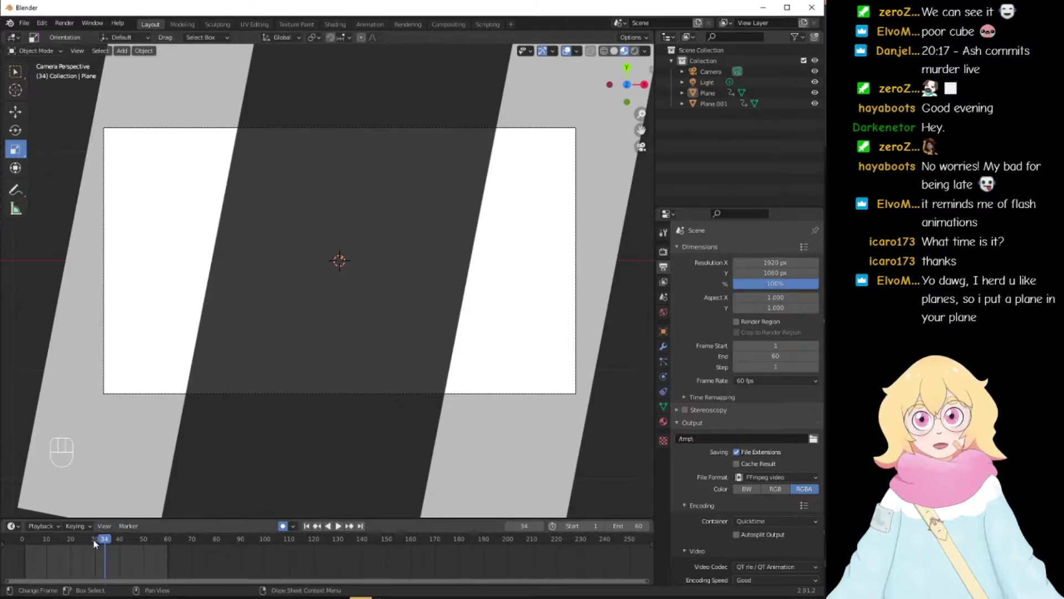
left_click_drag(92, 541, 62, 542)
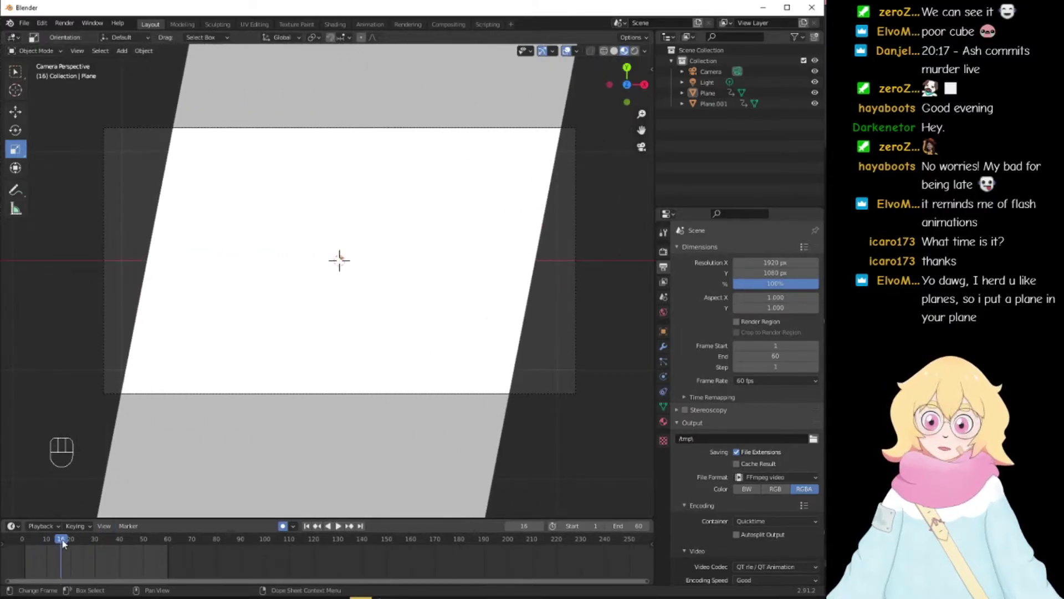
Step: Try a time remapping Old value of 60 and scrub the timeline to test it
left_click(686, 398)
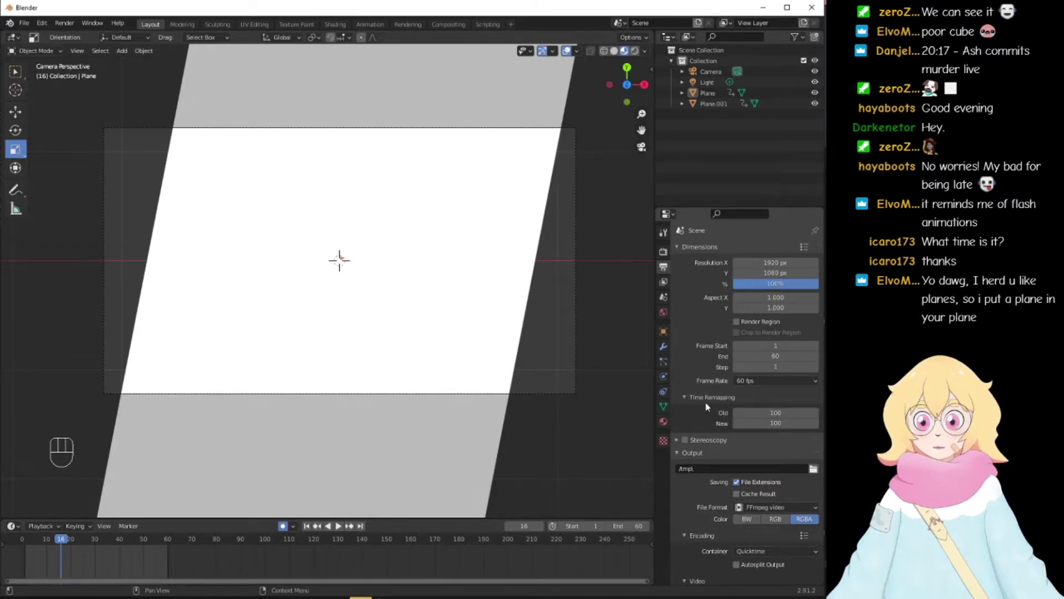
left_click_drag(77, 543, 165, 543)
left_click(765, 414)
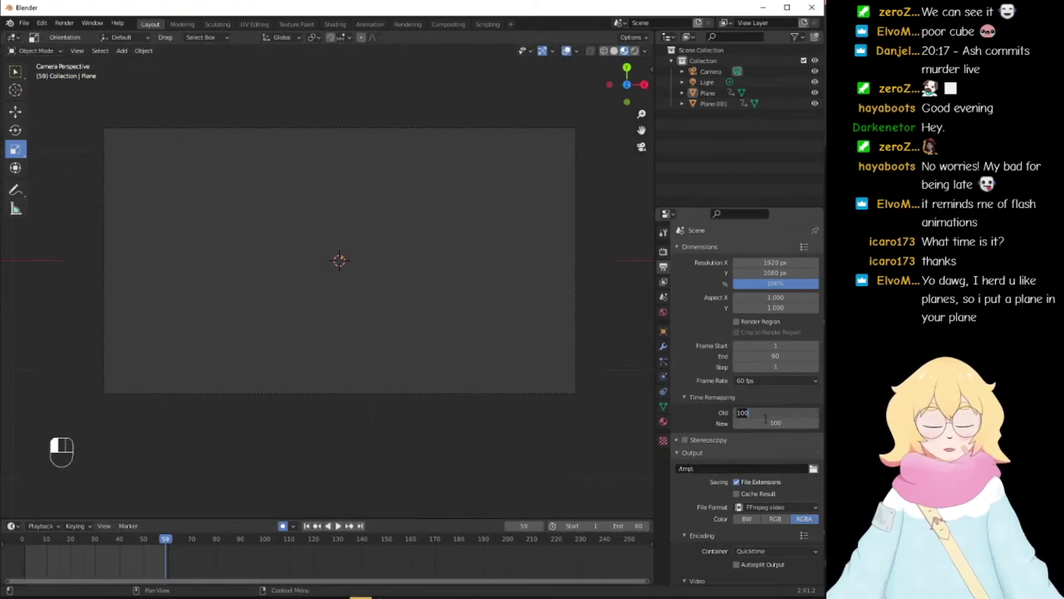
type("60")
key("Return")
left_click_drag(142, 540, 630, 548)
Step: Select the holdout plane and return the current frame to 0
left_click(713, 105)
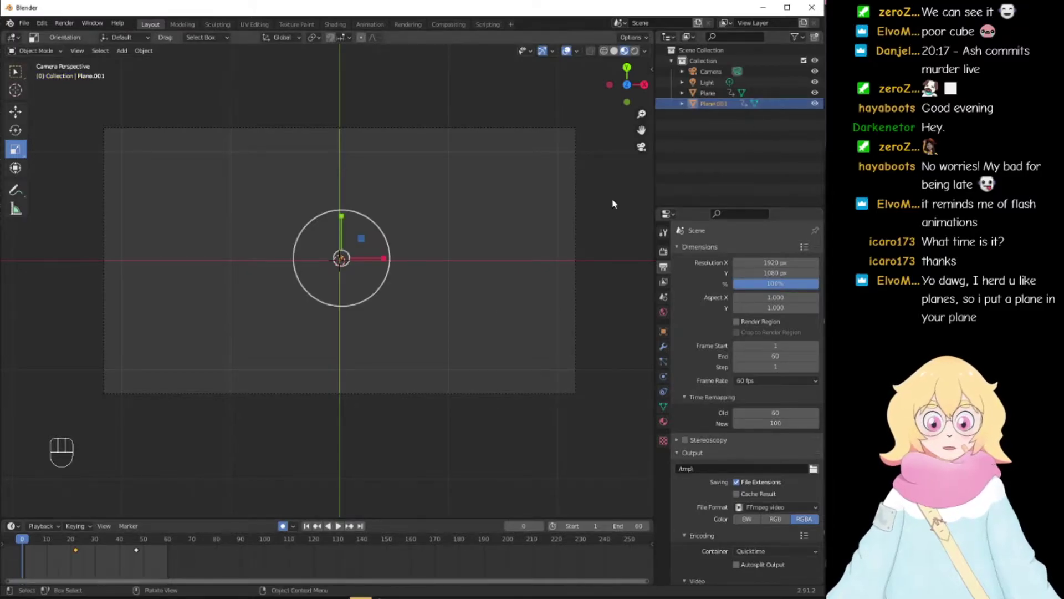
mouse_move(28, 541)
left_mouse_down()
mouse_move(203, 556)
mouse_move(15, 557)
mouse_move(31, 544)
mouse_move(83, 549)
mouse_move(29, 540)
mouse_move(151, 545)
mouse_move(22, 545)
left_mouse_up()
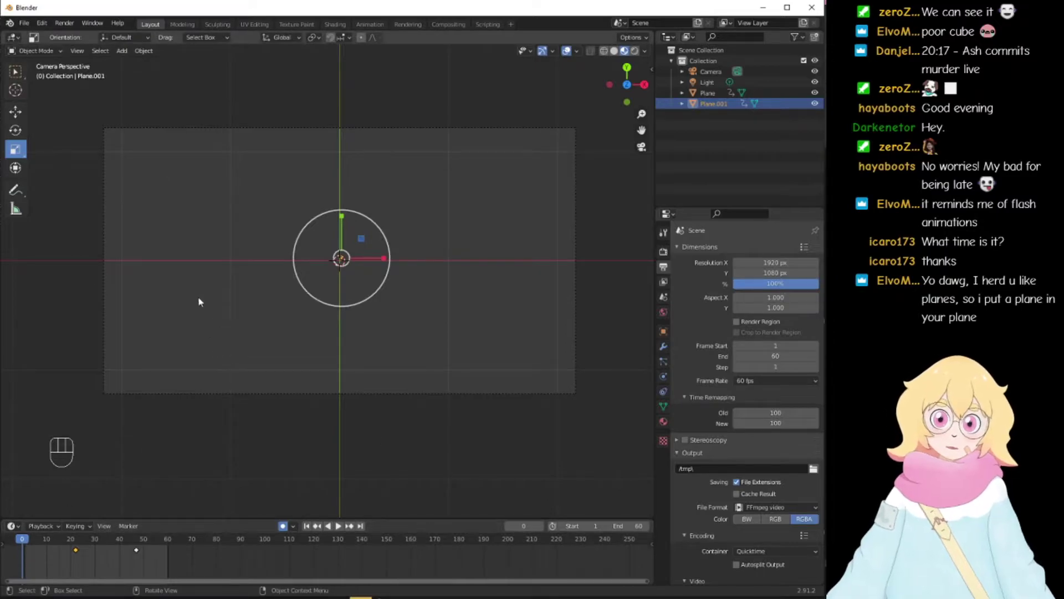
Step: Render the 60-frame transition animation to the video output
left_click(24, 22)
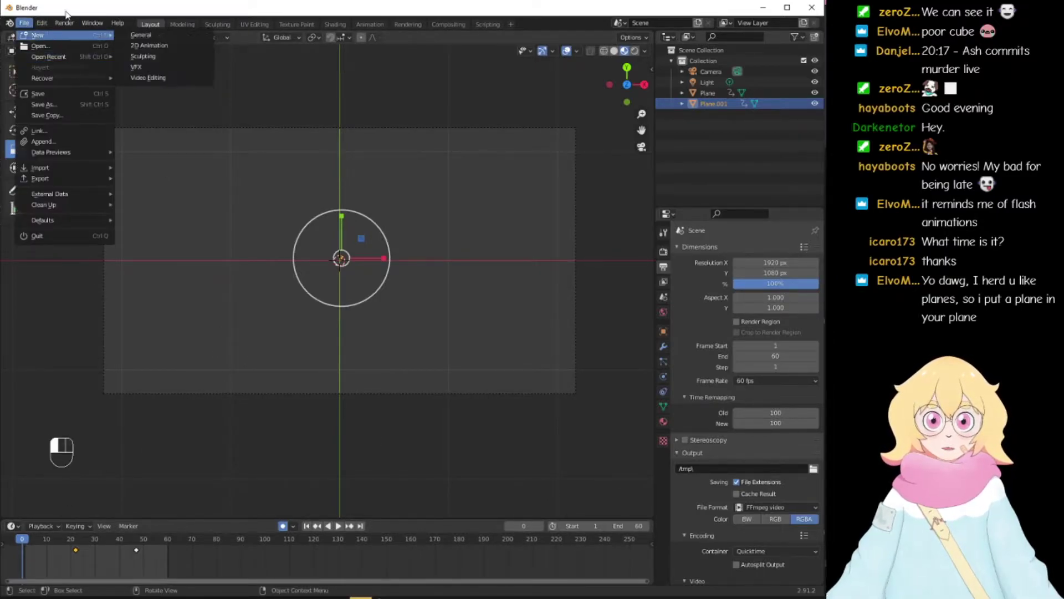
left_click(64, 23)
left_click(70, 46)
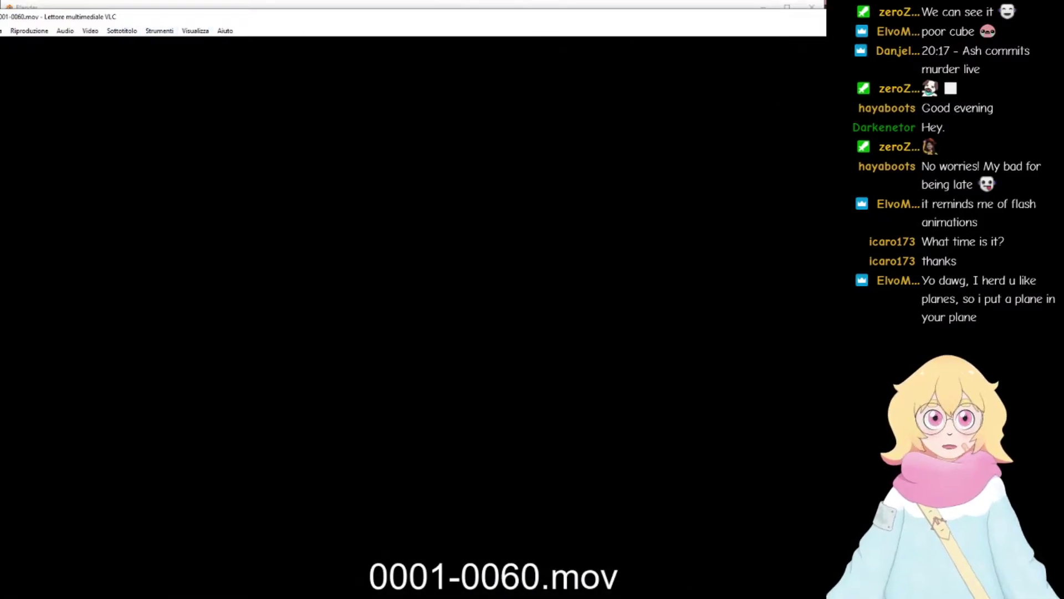
Step: Close the VLC playback and review the rendered 0001-0060.mov from the tmp folder in the MPC-BE player
left_click(993, 17)
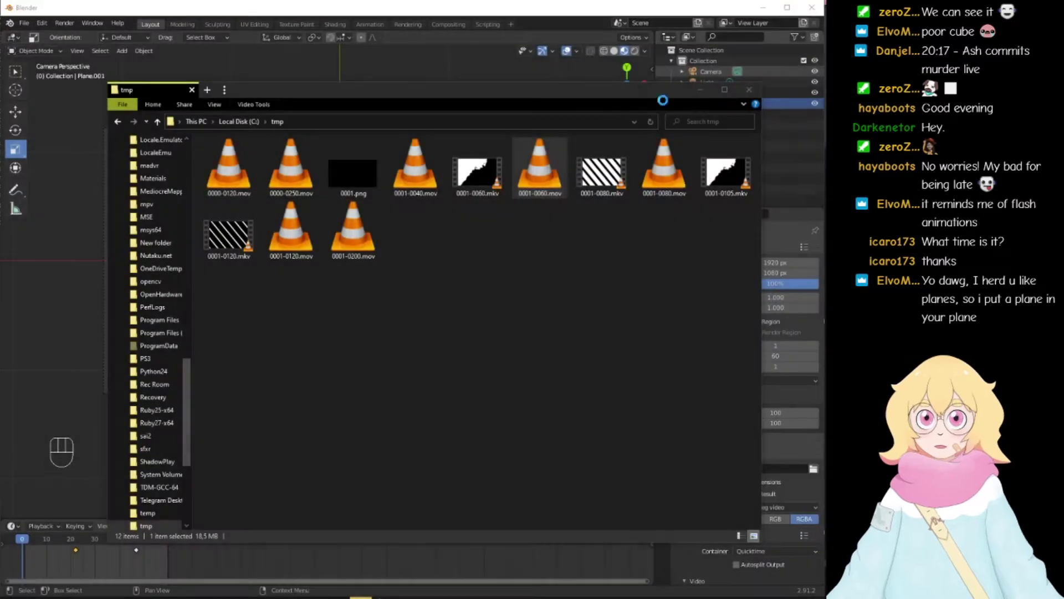
right_click(550, 180)
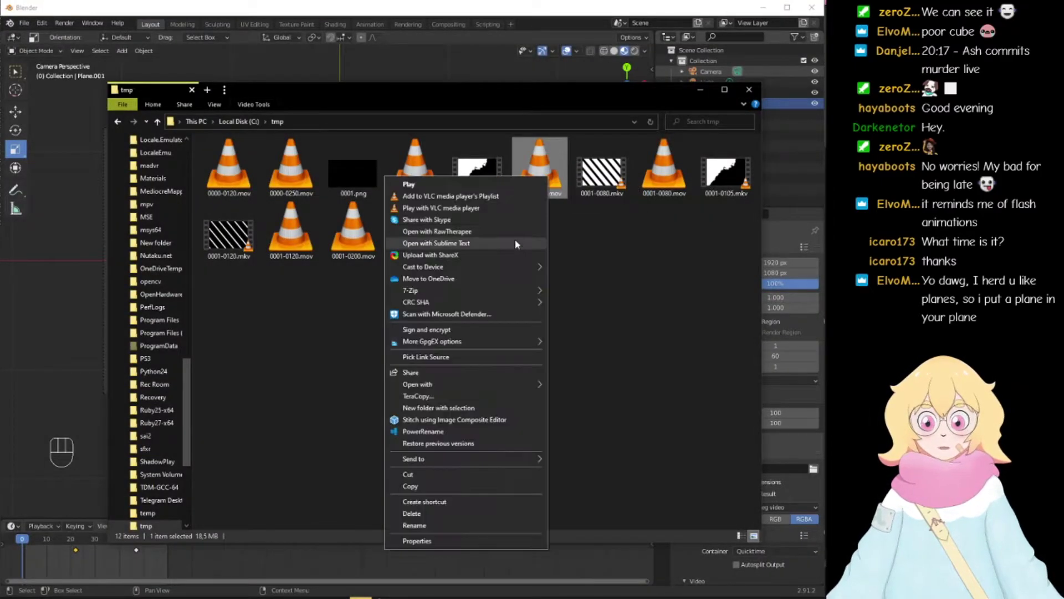
left_click(511, 374)
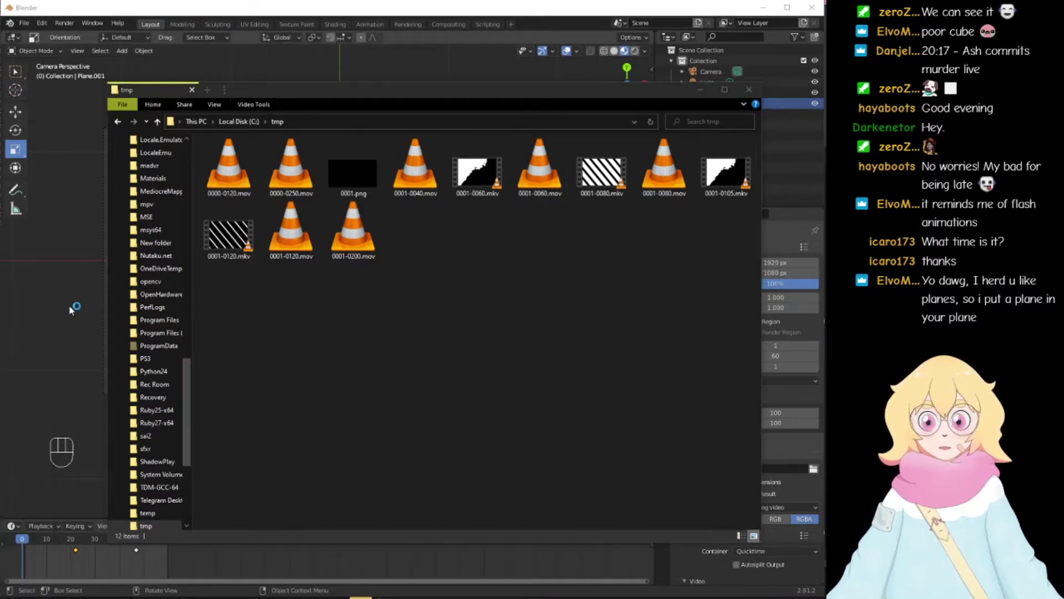
left_click(537, 183)
left_click_drag(537, 189, 371, 256)
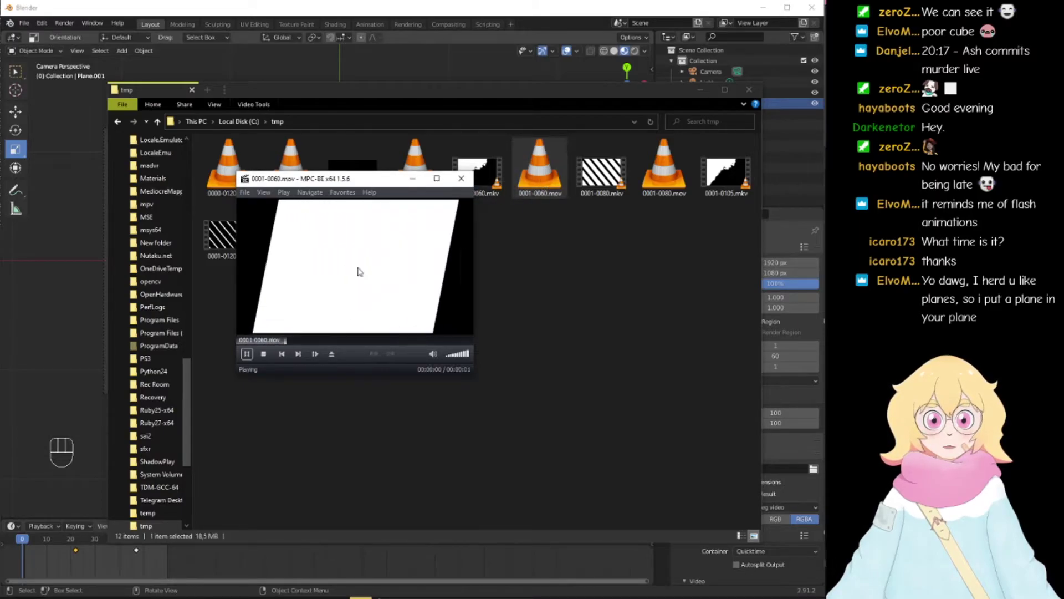
left_click(245, 357)
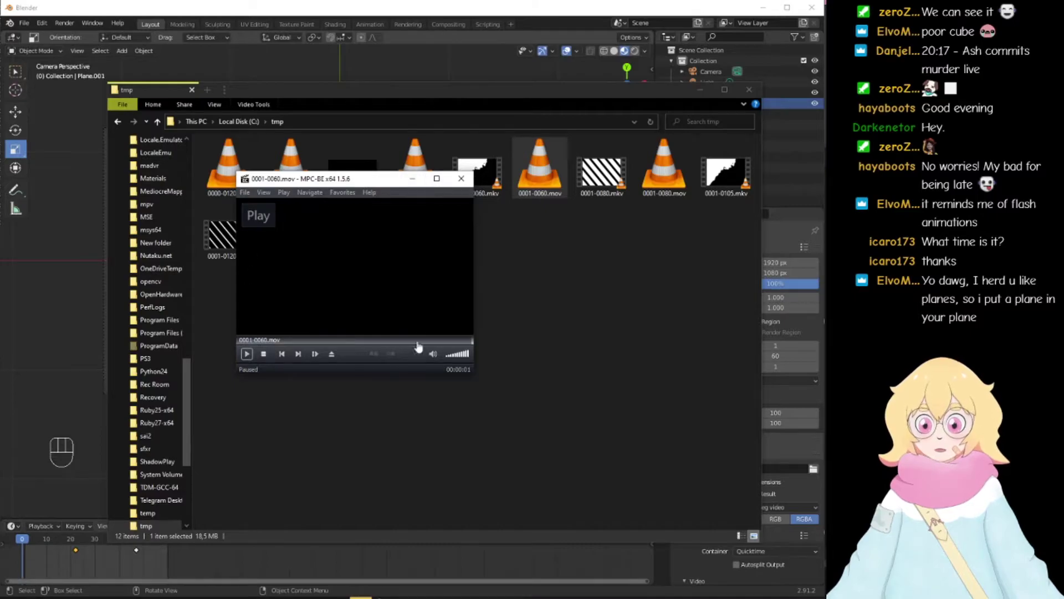
left_click(461, 178)
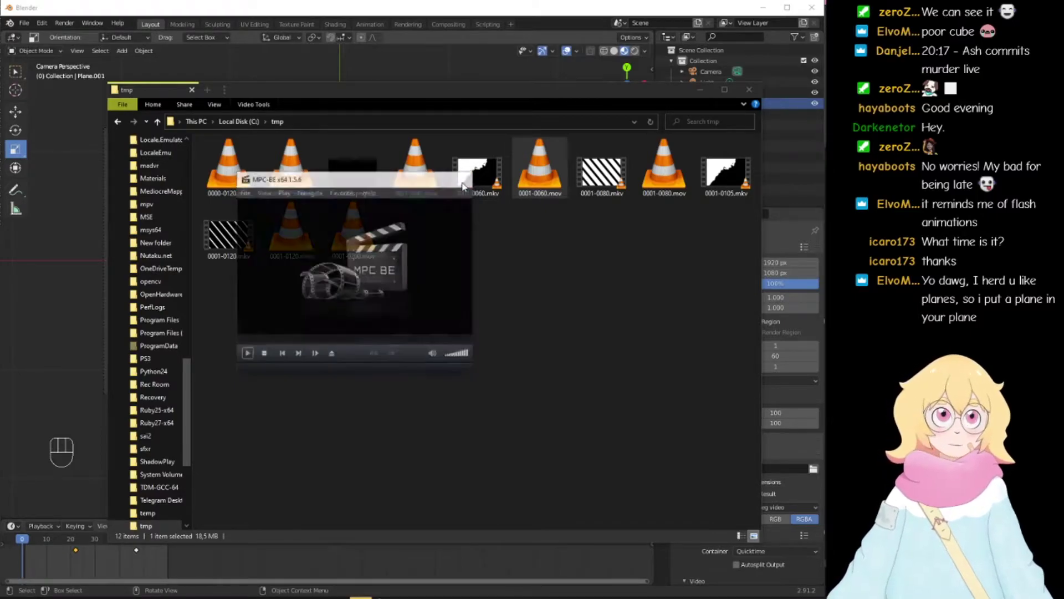
Step: Switch to OBS by launching an additional instance despite the one already running
key("super")
type("obs")
key("Return")
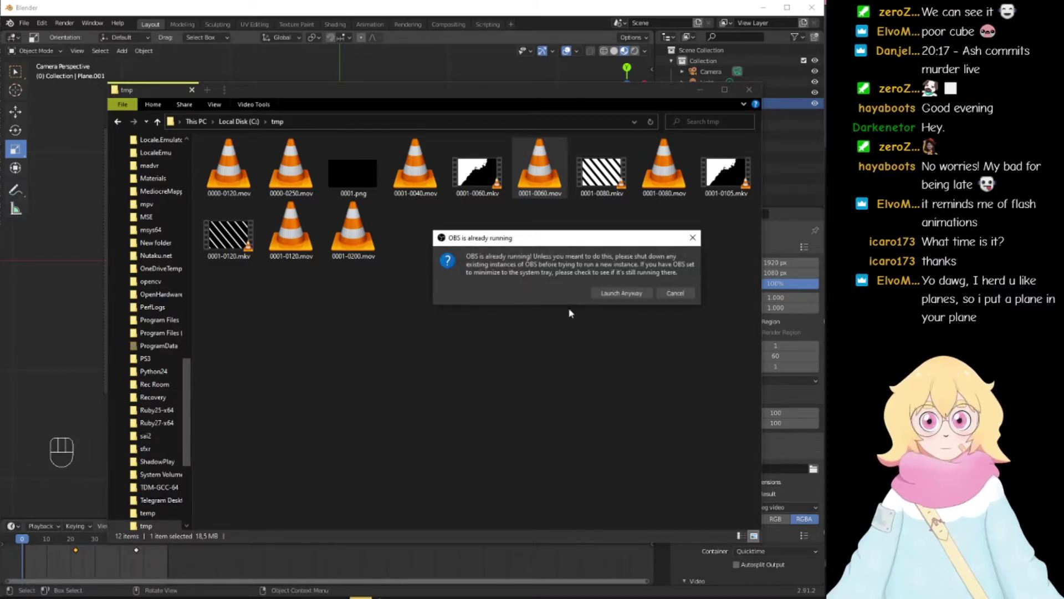
left_click(611, 296)
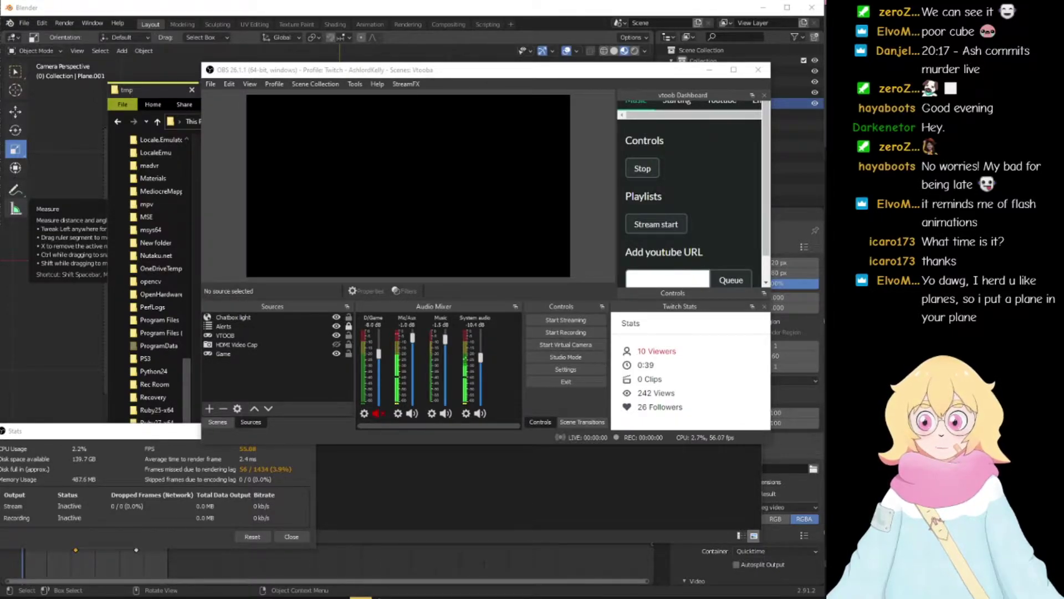
Step: Examine the Global Transition's properties and the available scene transition types in OBS
left_click(583, 423)
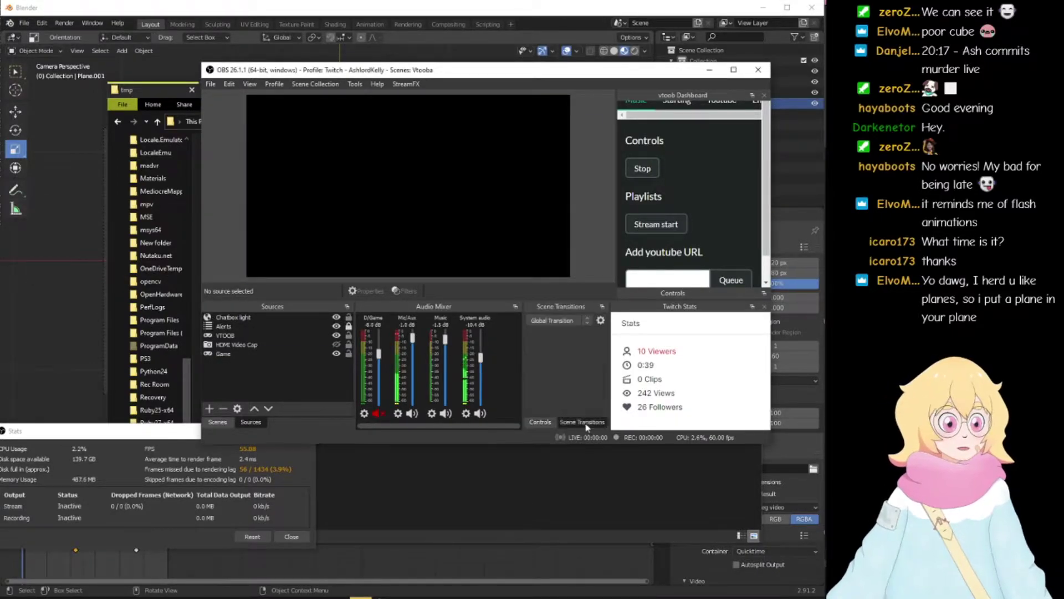
left_click(600, 321)
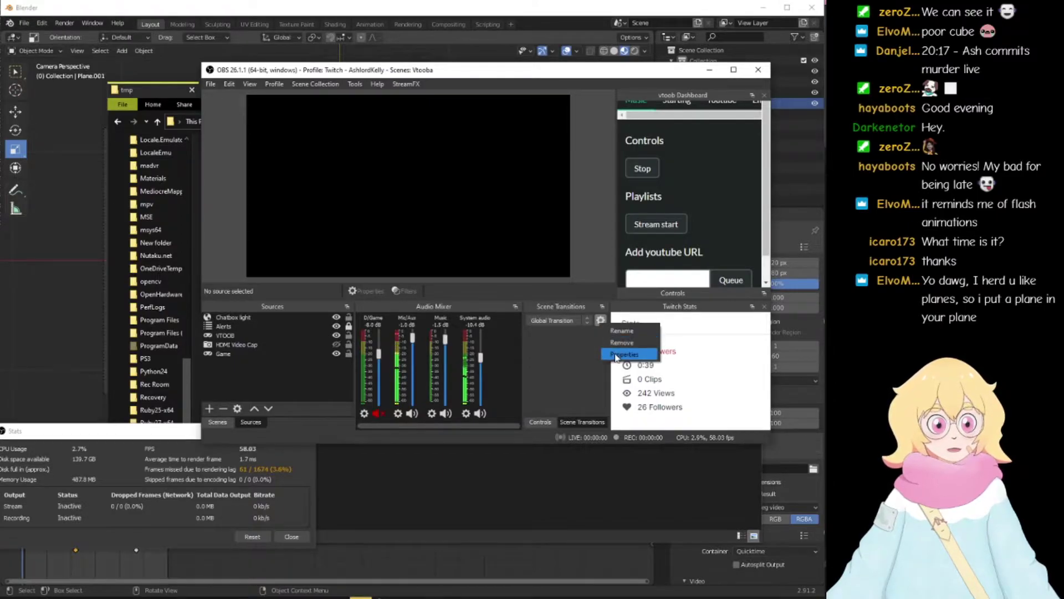
left_click(624, 318)
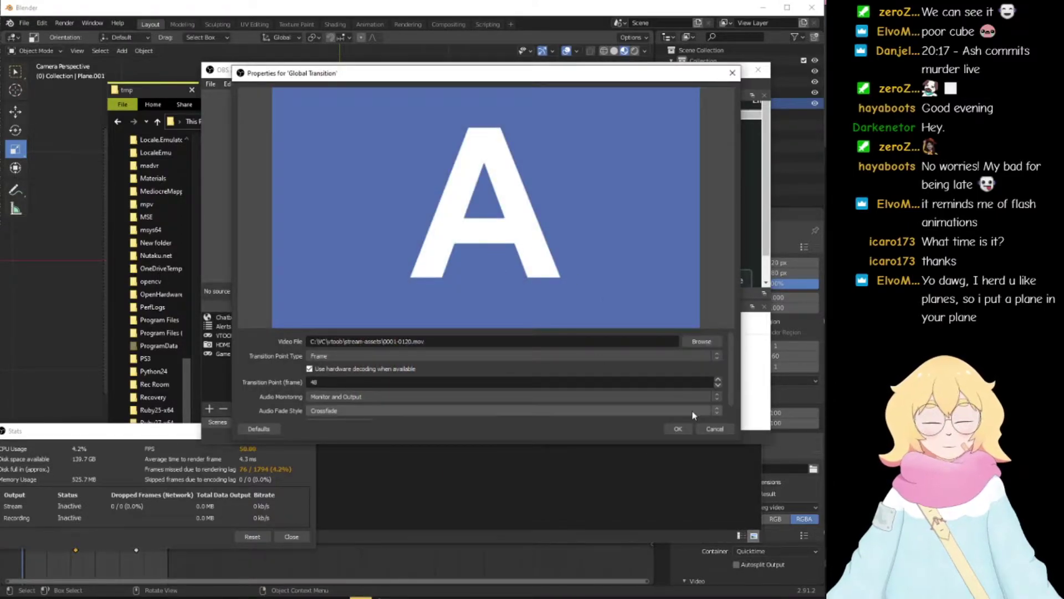
left_click(703, 430)
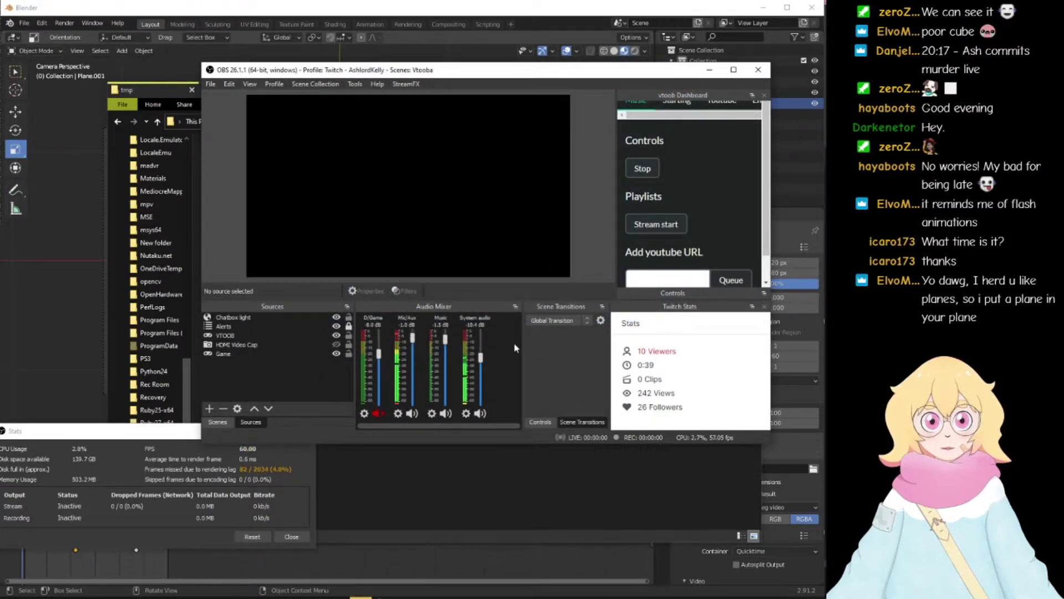
left_click(540, 422)
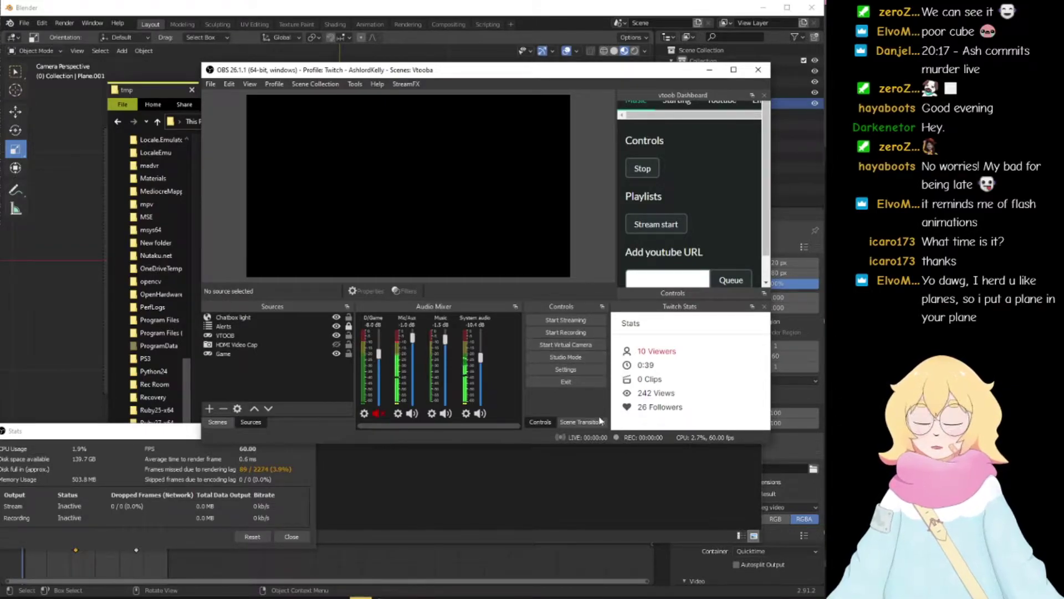
left_click(563, 422)
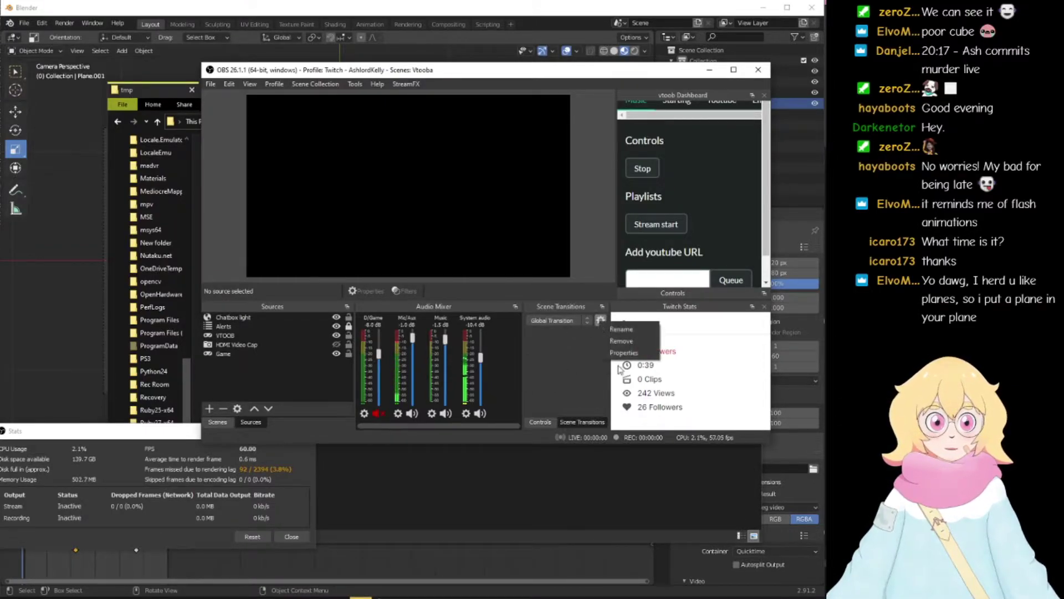
left_click(576, 323)
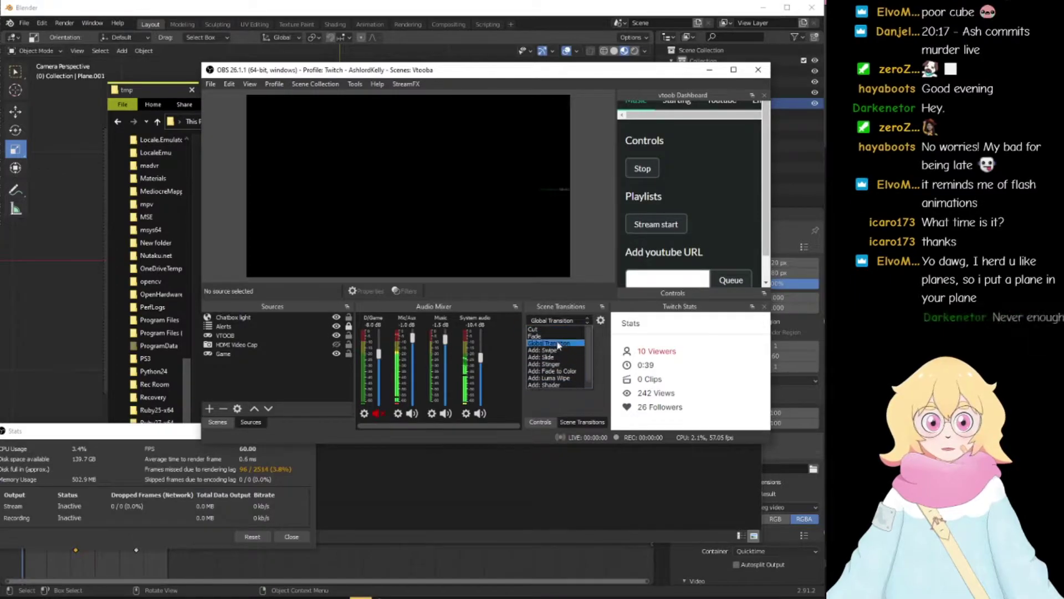
left_click(584, 321)
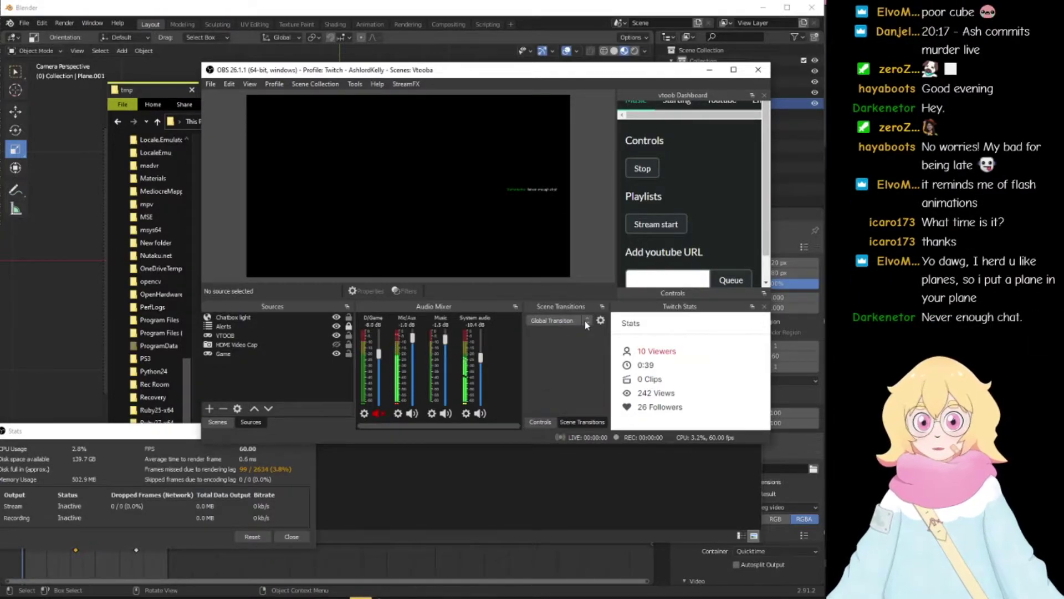
left_click(584, 320)
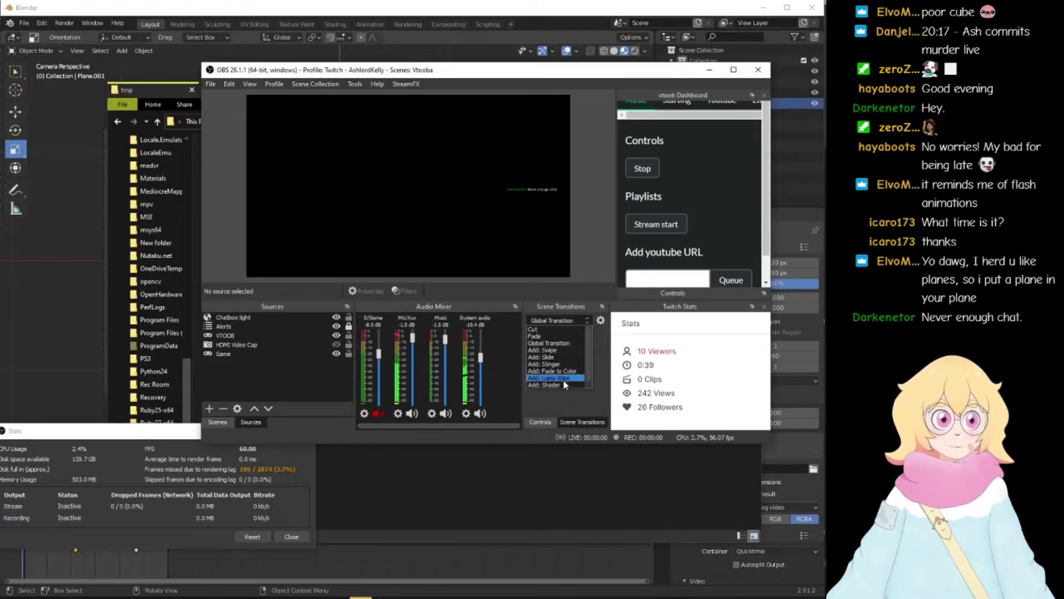
left_click(558, 320)
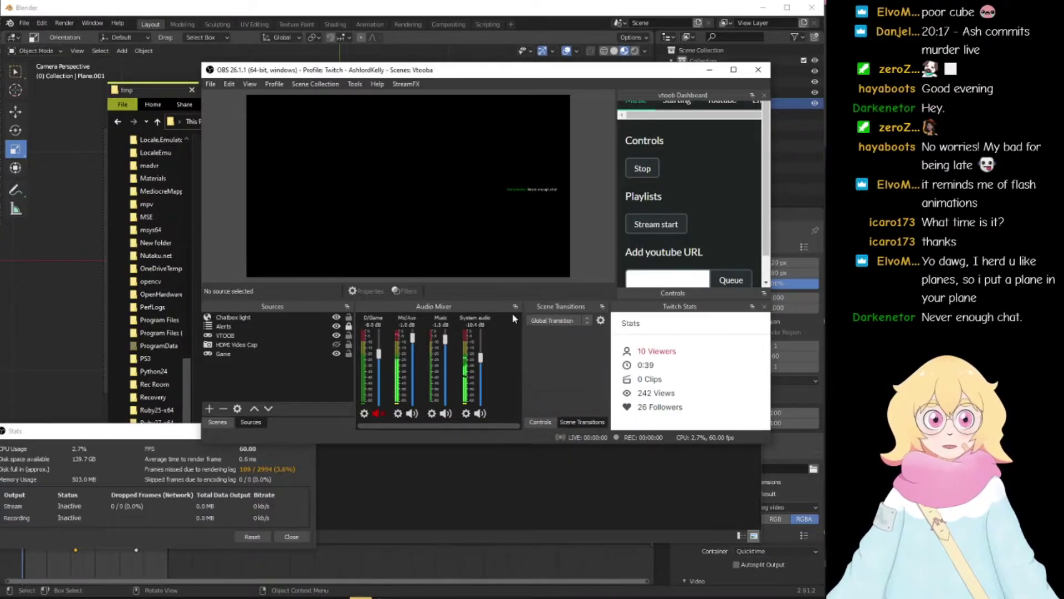
left_click(564, 324)
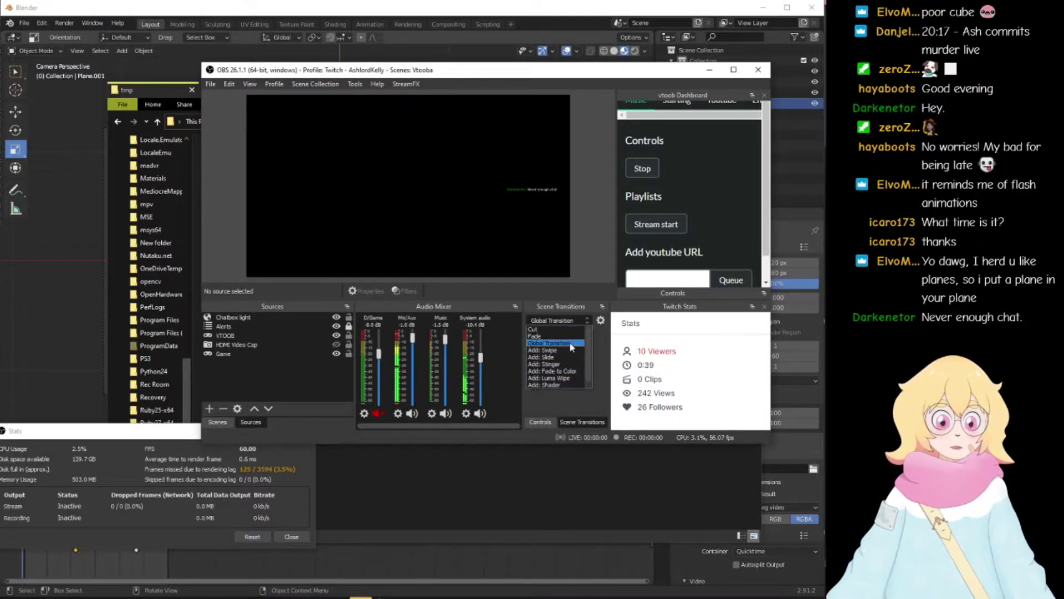
left_click(521, 373)
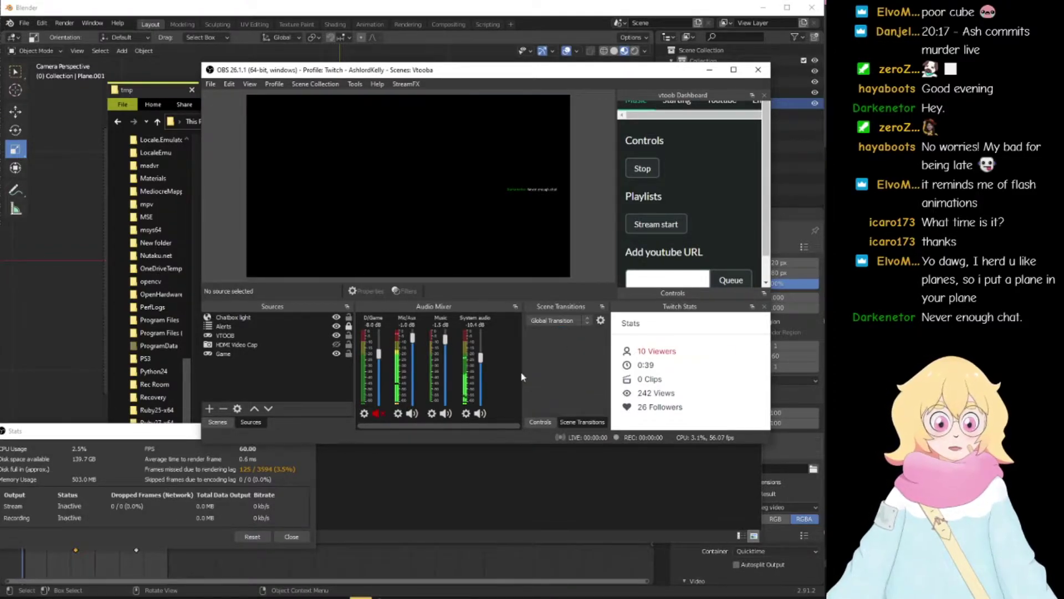
Step: Open the Global Transition's properties and preview its existing video transition in both directions
left_click(601, 322)
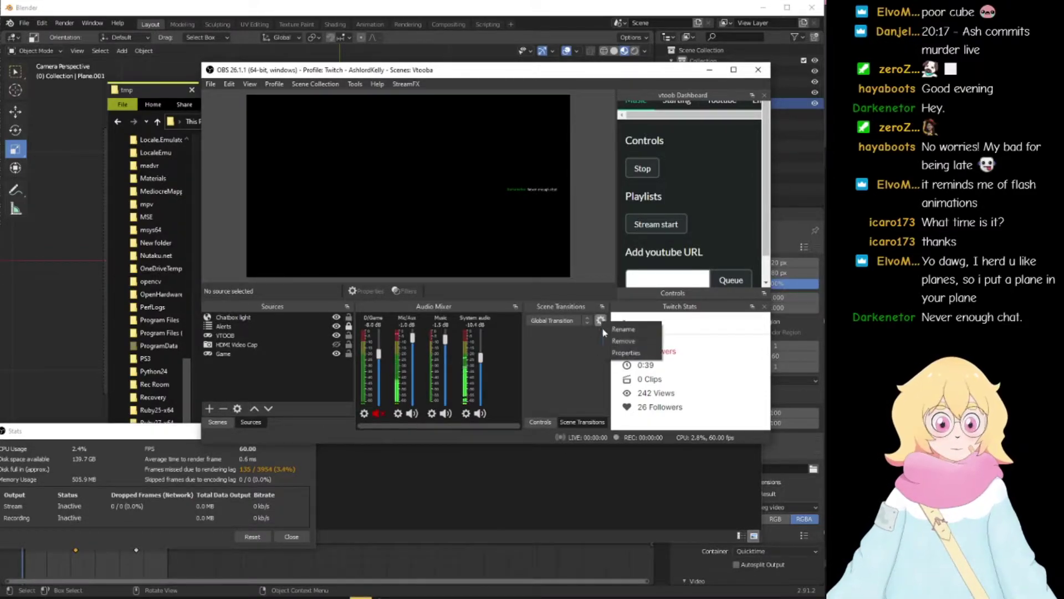
left_click(613, 355)
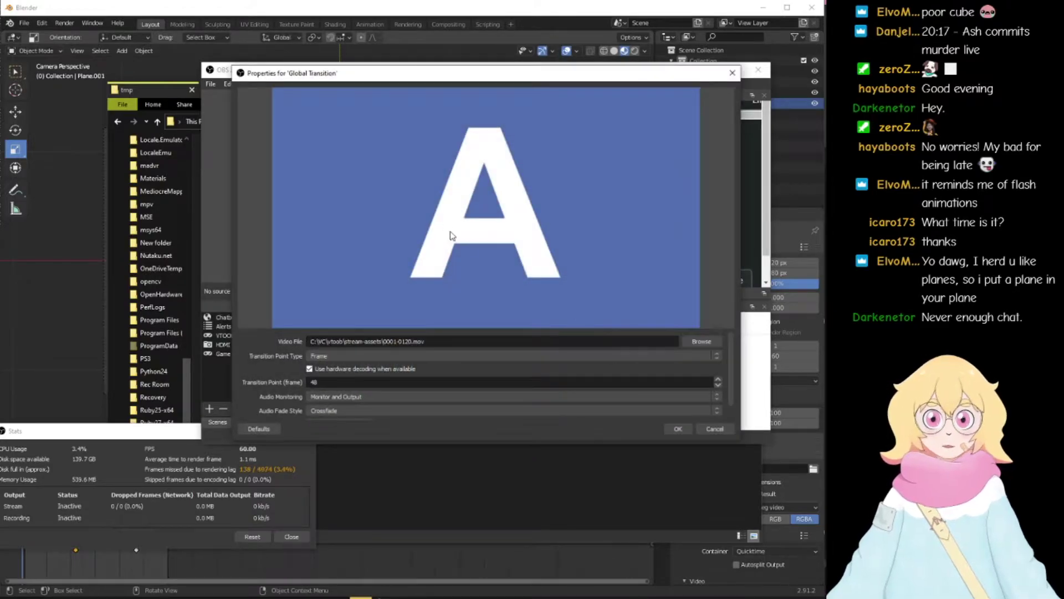
scroll(281, 358, "down", 1)
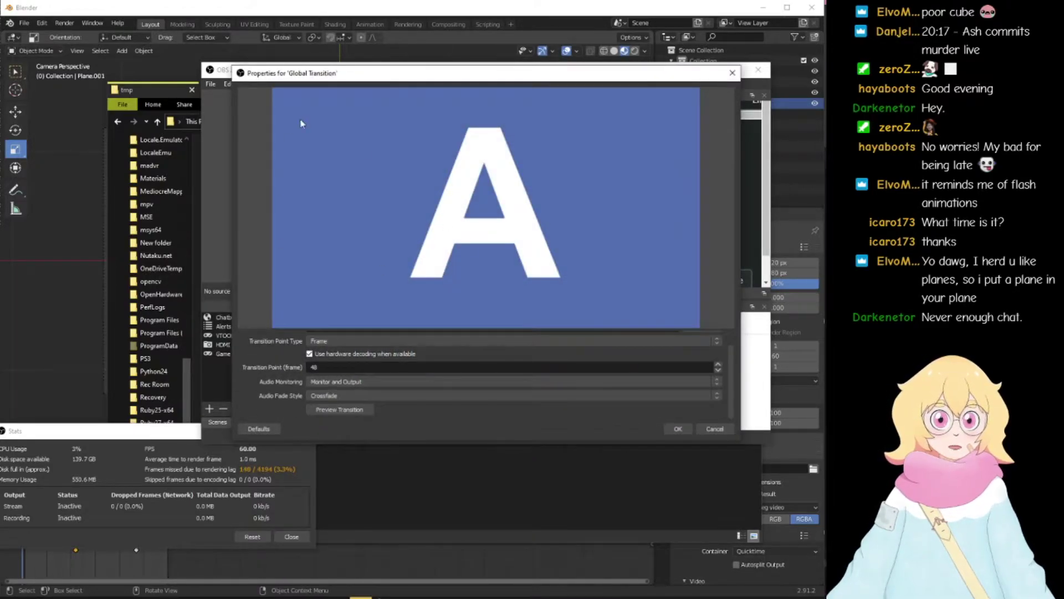
scroll(313, 337, "up", 1)
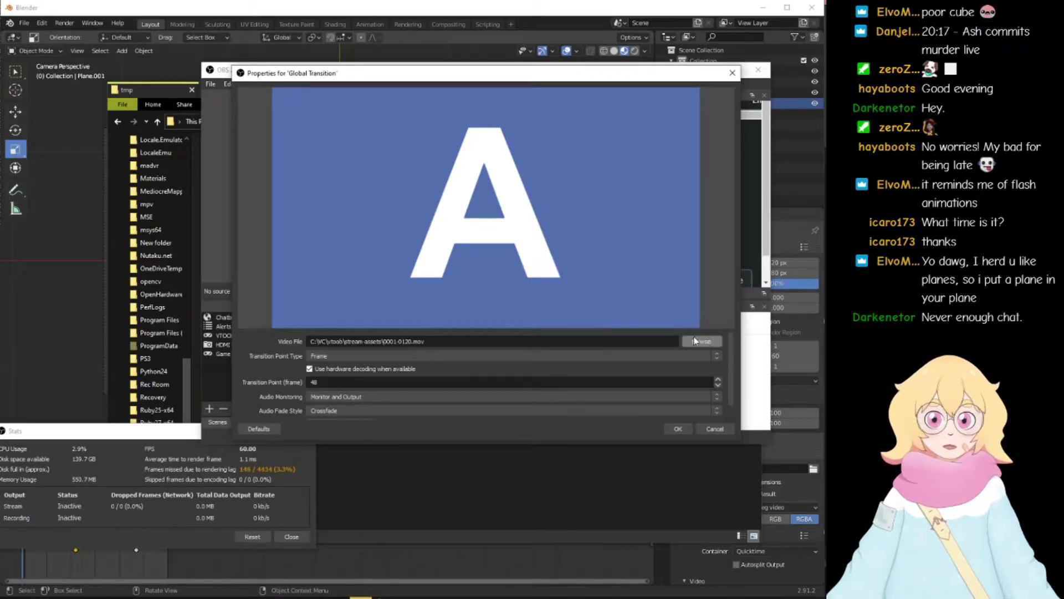
scroll(269, 368, "down", 1)
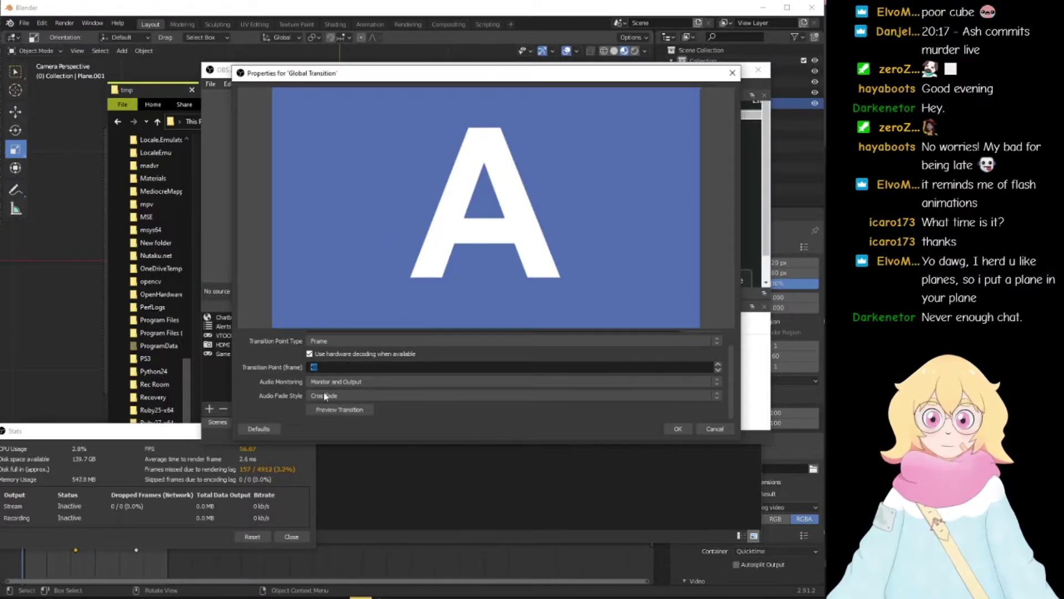
left_click(332, 413)
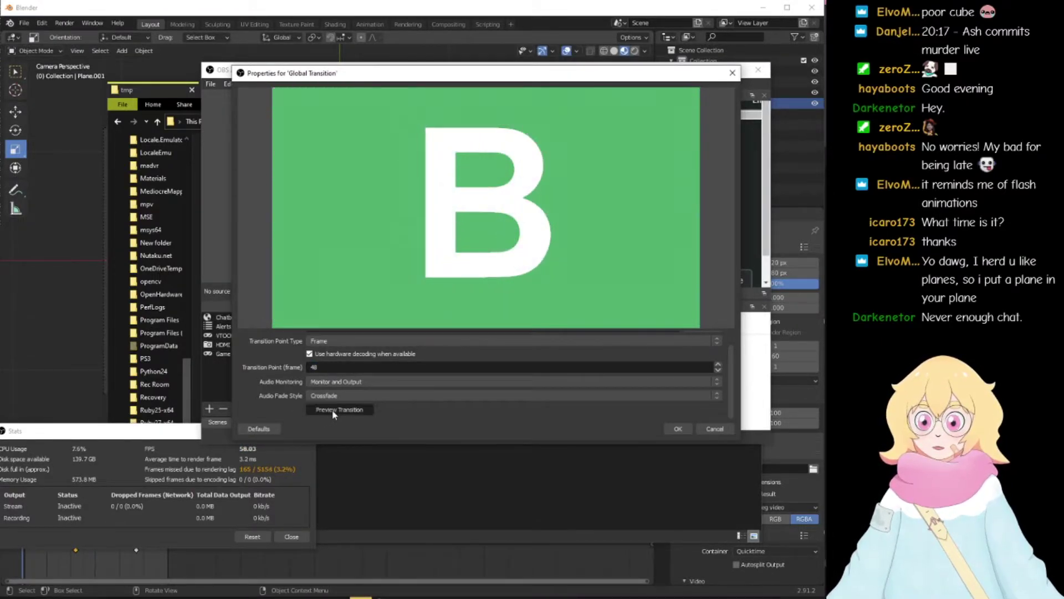
left_click(332, 410)
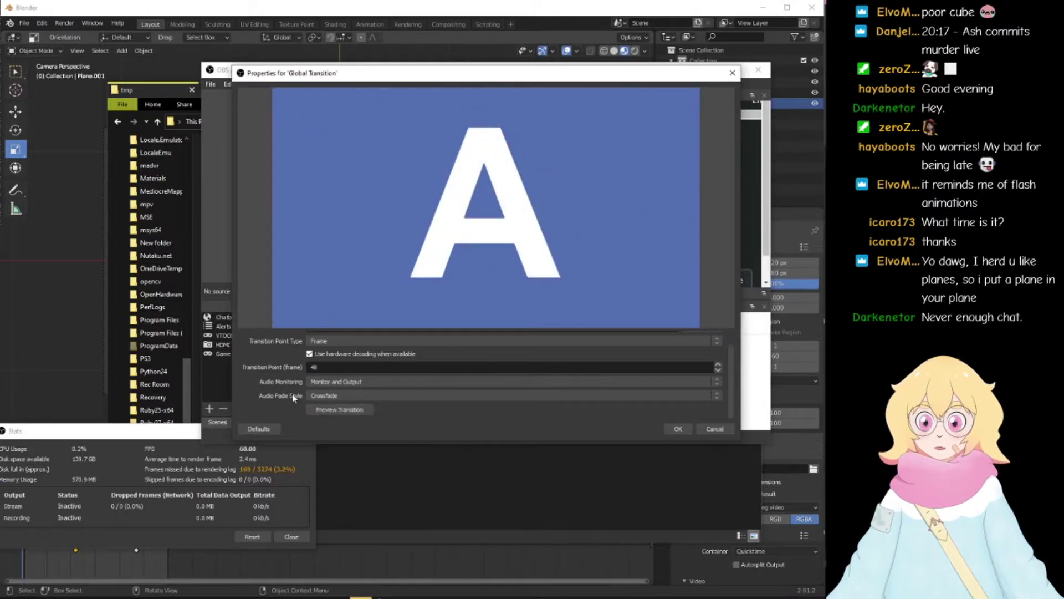
Step: Replace the Global Transition's video file with 0001-0060.mov from the tmp folder on Local Disk (C:)
scroll(292, 394, "up", 1)
left_click(699, 342)
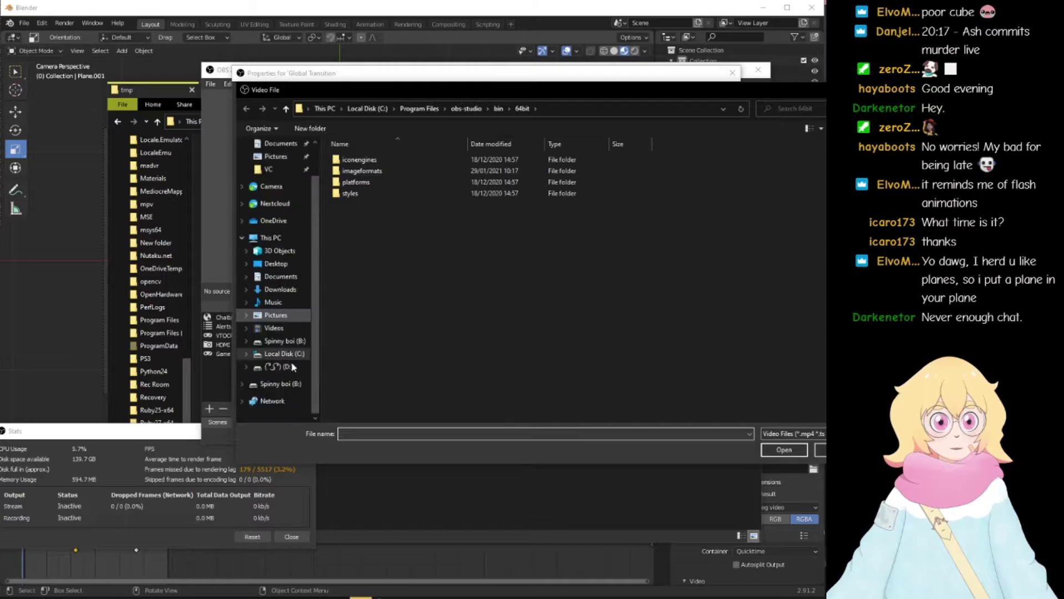
scroll(356, 344, "down", 14)
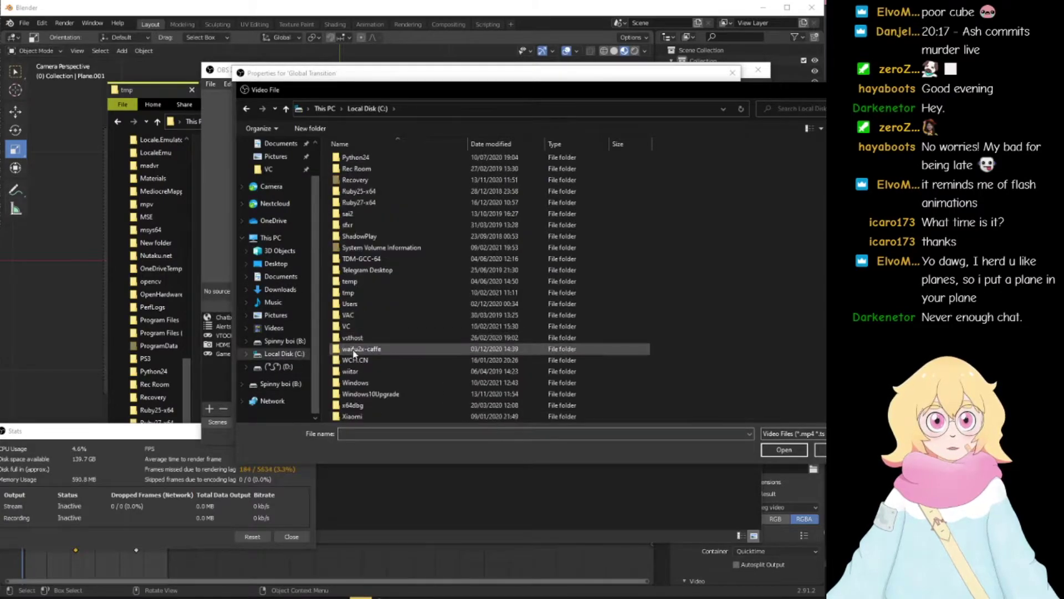
double_click(350, 294)
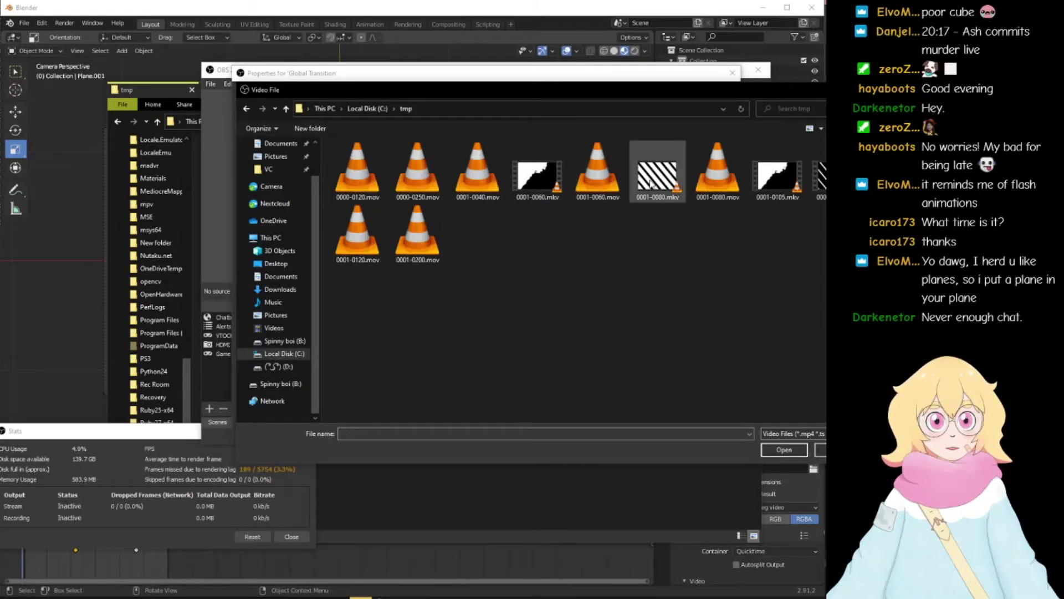
double_click(598, 171)
Step: Set the Global Transition's transition point to frame 26 and preview the transition between scenes A and B
scroll(276, 404, "down", 1)
left_click(337, 409)
key("BackSpace")
key("BackSpace")
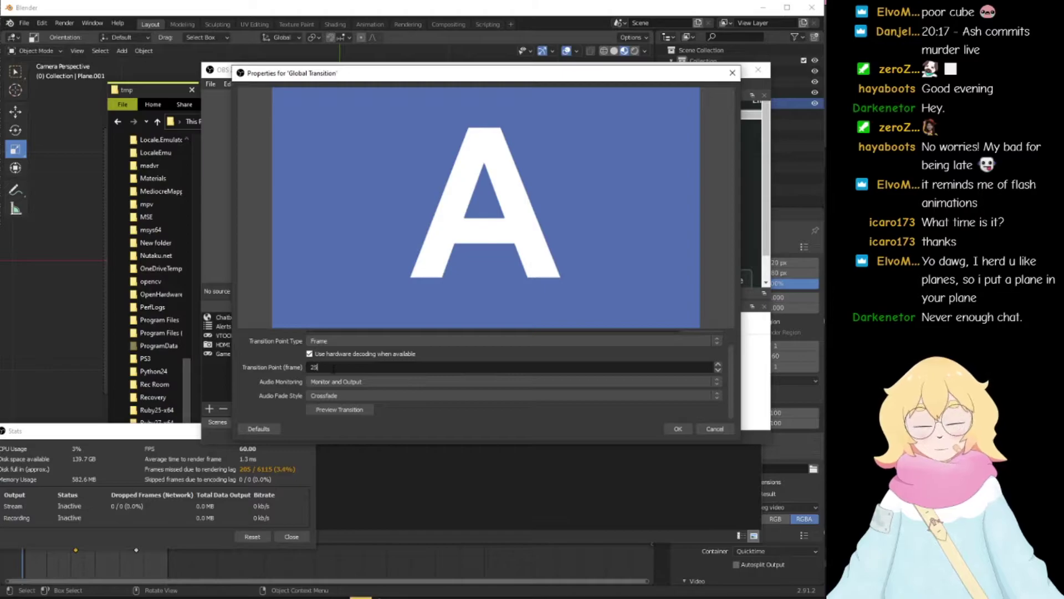
left_click(333, 410)
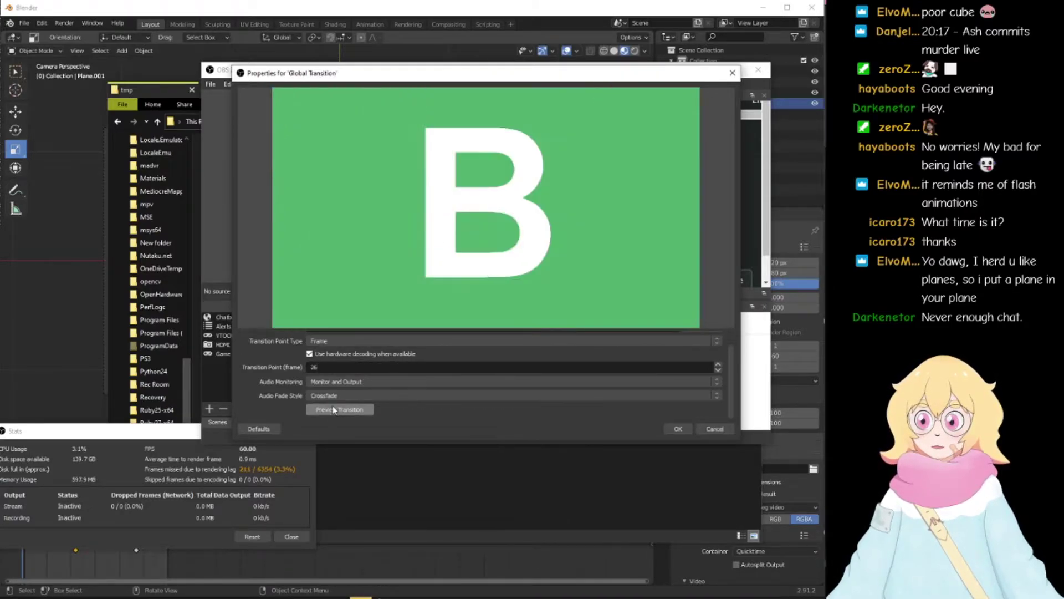
left_click(332, 410)
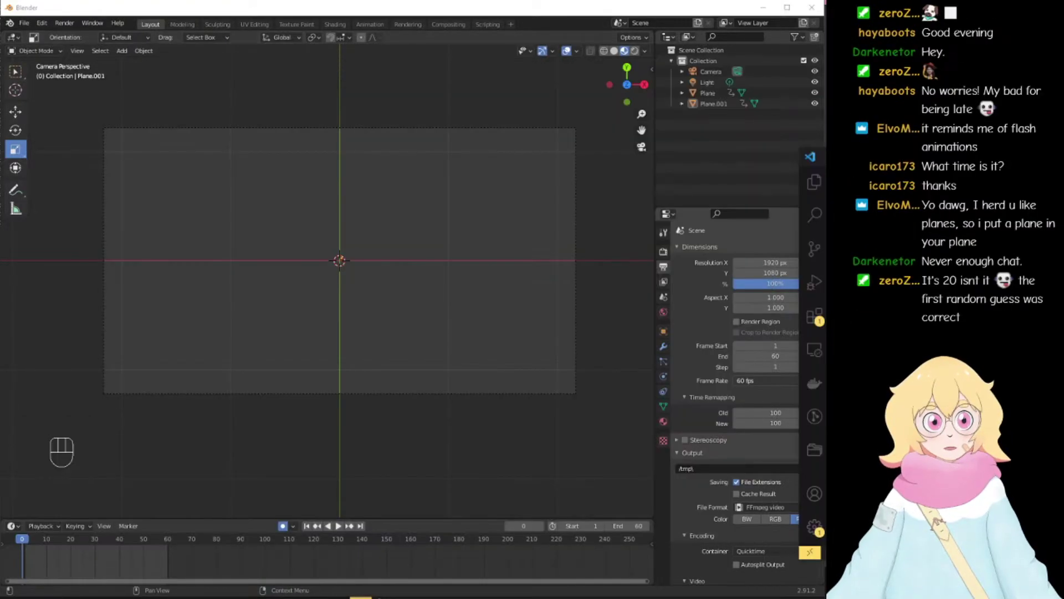
Step: Play and scrub through the start of the plane transition, from frame 0 to frame 22
left_click(206, 168)
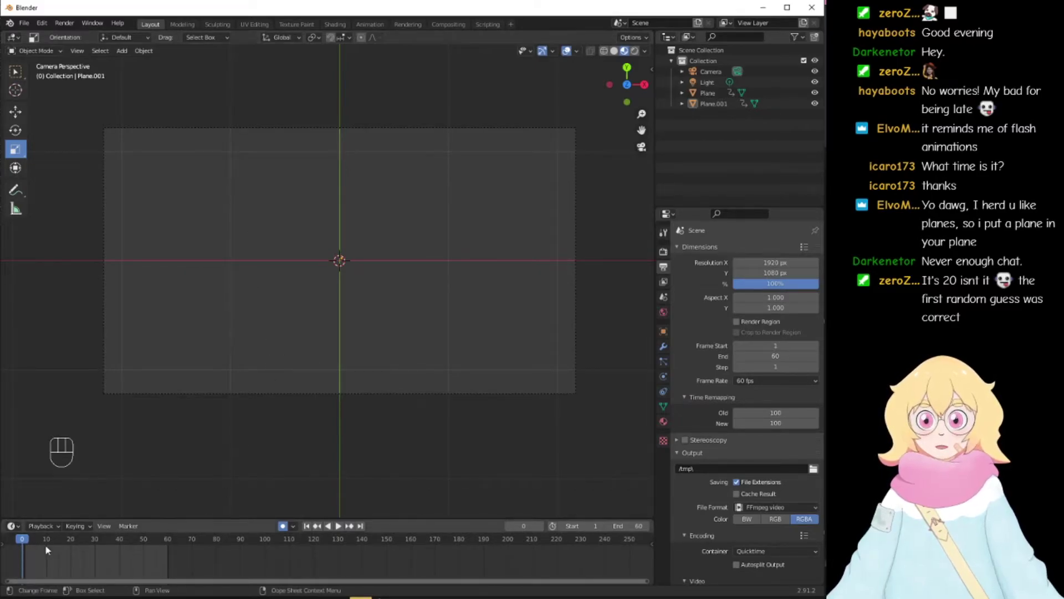
key("space")
left_click_drag(123, 537, 48, 541)
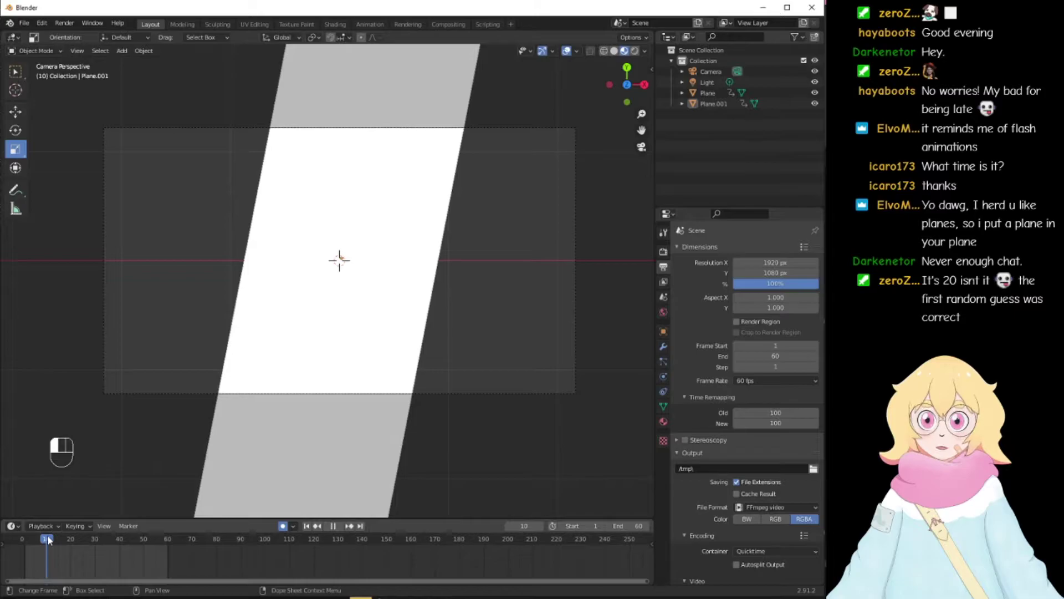
mouse_move(57, 540)
left_mouse_down()
mouse_move(138, 545)
mouse_move(31, 541)
mouse_move(136, 544)
mouse_move(61, 540)
mouse_move(86, 540)
mouse_move(75, 541)
left_mouse_up()
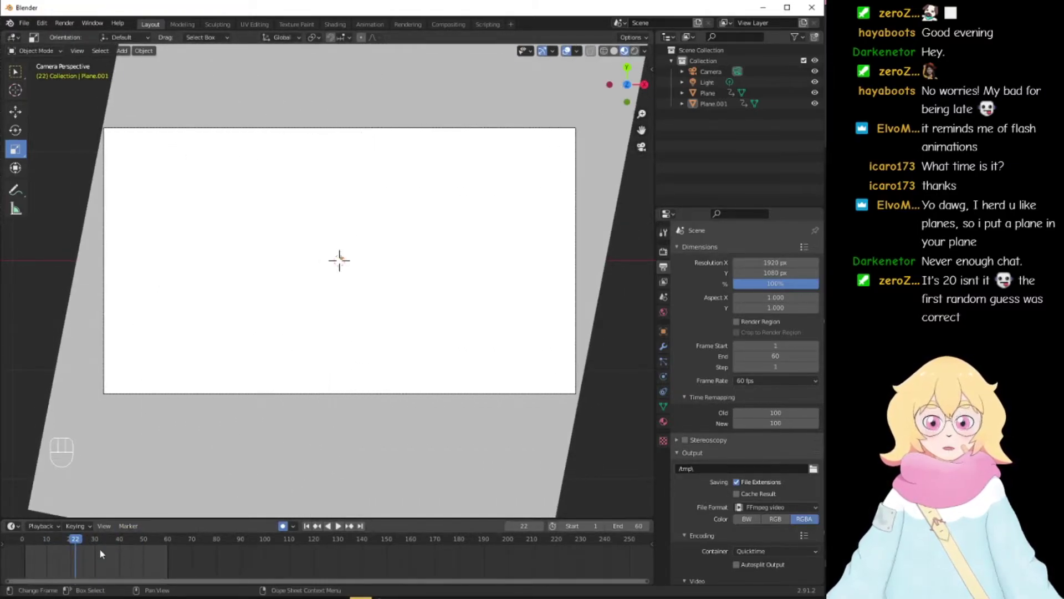
Step: Shift Plane.001's two scale keyframes to frames 55 and 80 and play the animation to check the timing
left_click(712, 104)
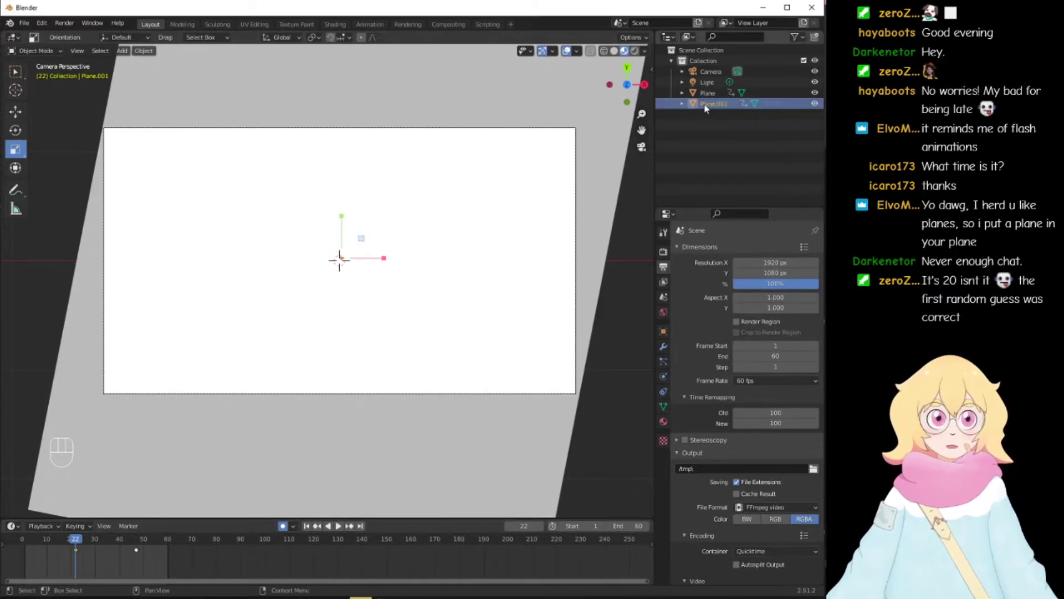
left_click_drag(152, 571, 102, 554)
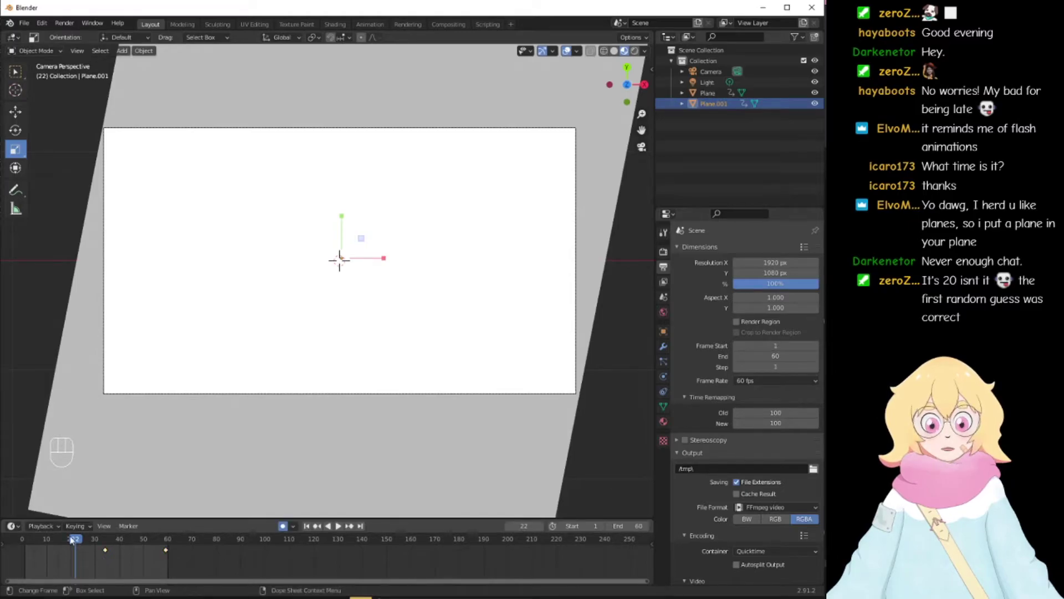
key("space")
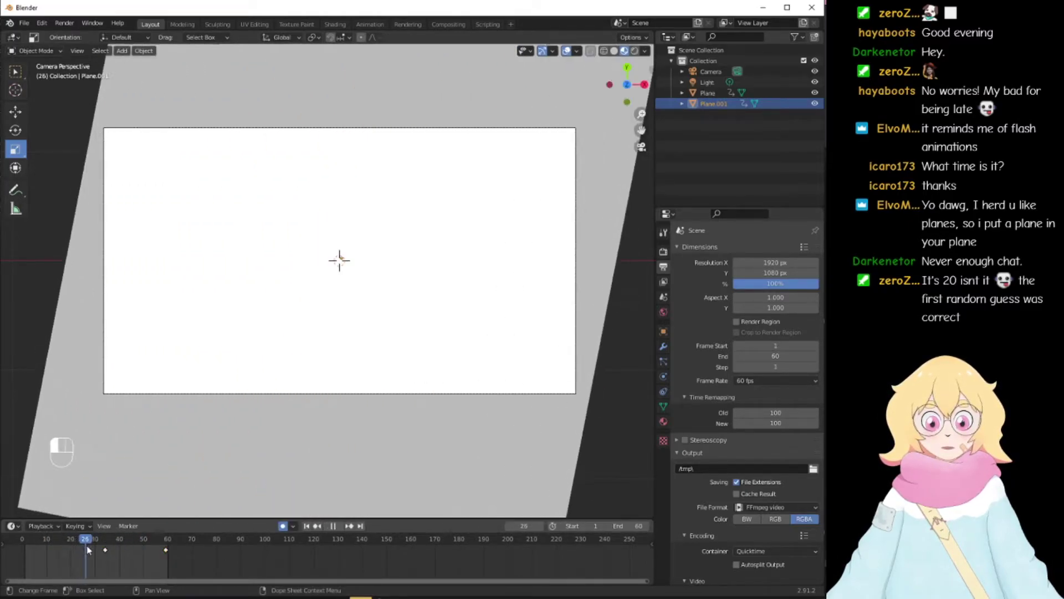
left_click(117, 547)
key("space")
left_click_drag(104, 556, 169, 554)
key("g")
left_click(206, 562)
key("space")
left_click(89, 551)
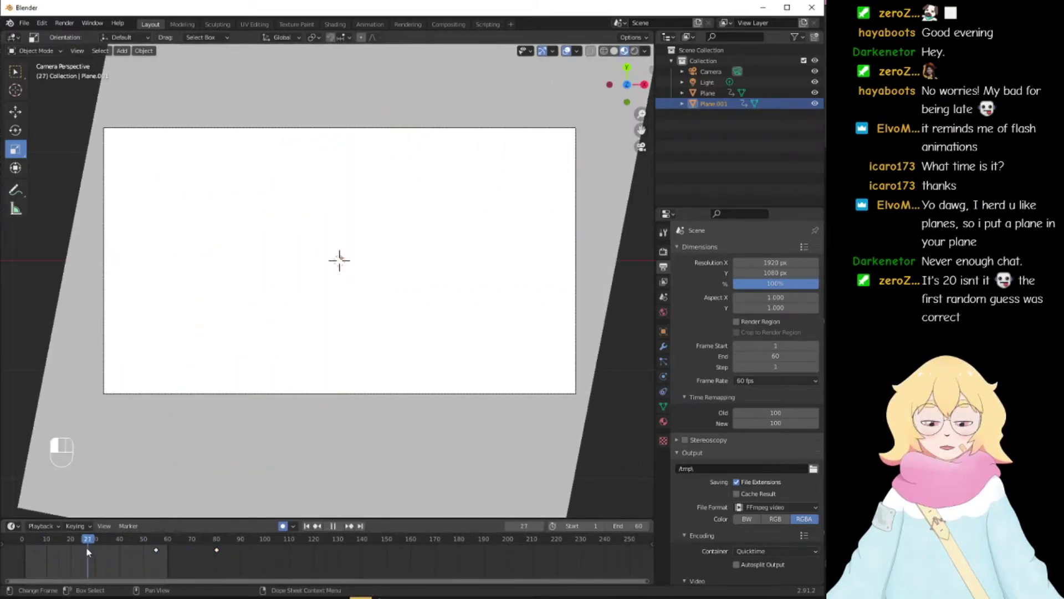
key("space")
Step: Import logo-superbig.png from the logo folder as an image plane at the scene's centre
left_click(113, 265)
left_click(190, 255)
right_click(277, 240)
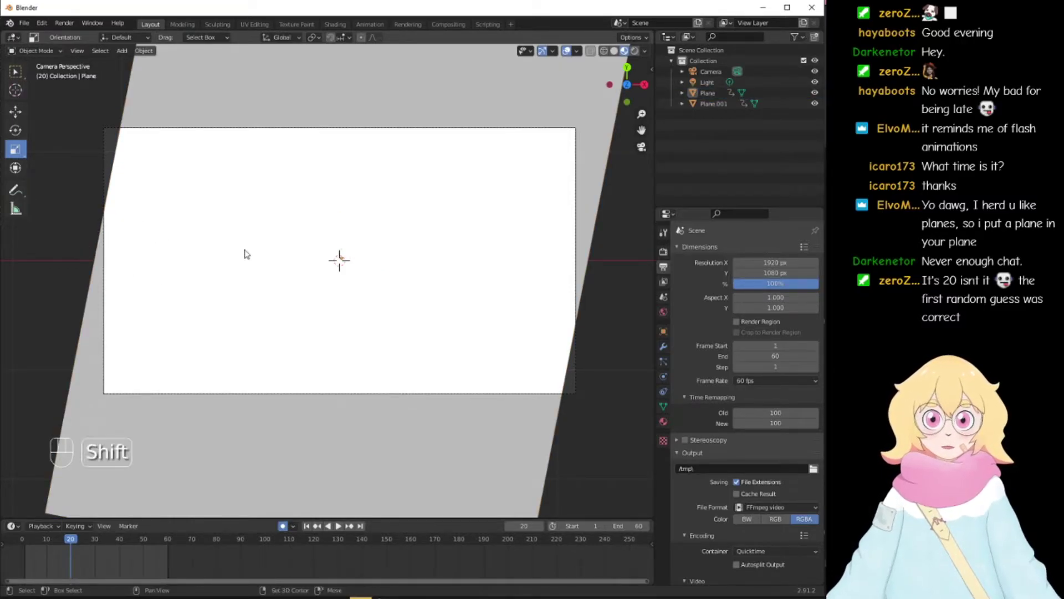
key("shift+a")
mouse_move(251, 252)
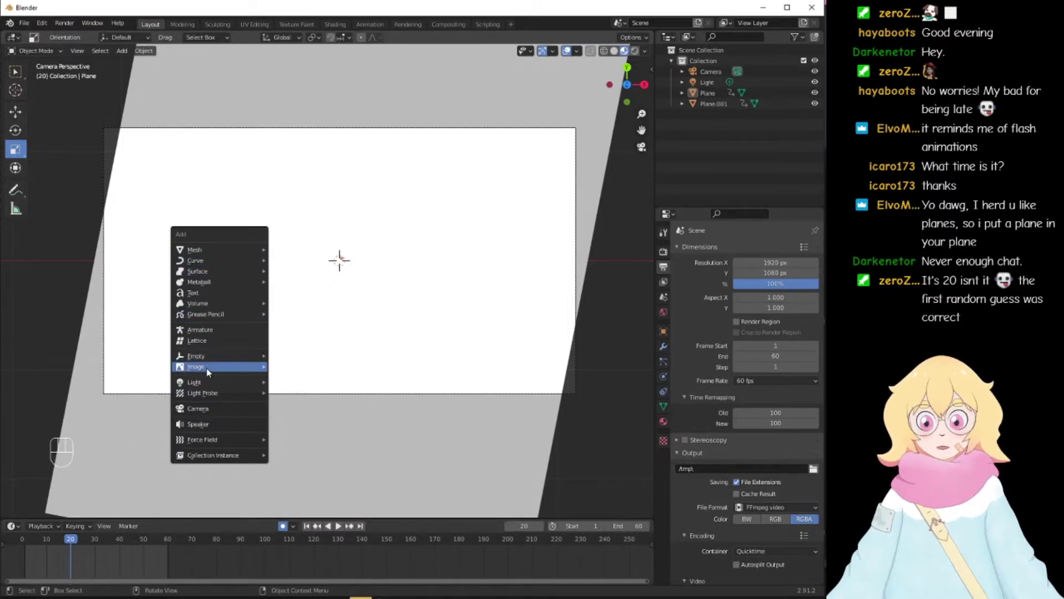
mouse_move(206, 368)
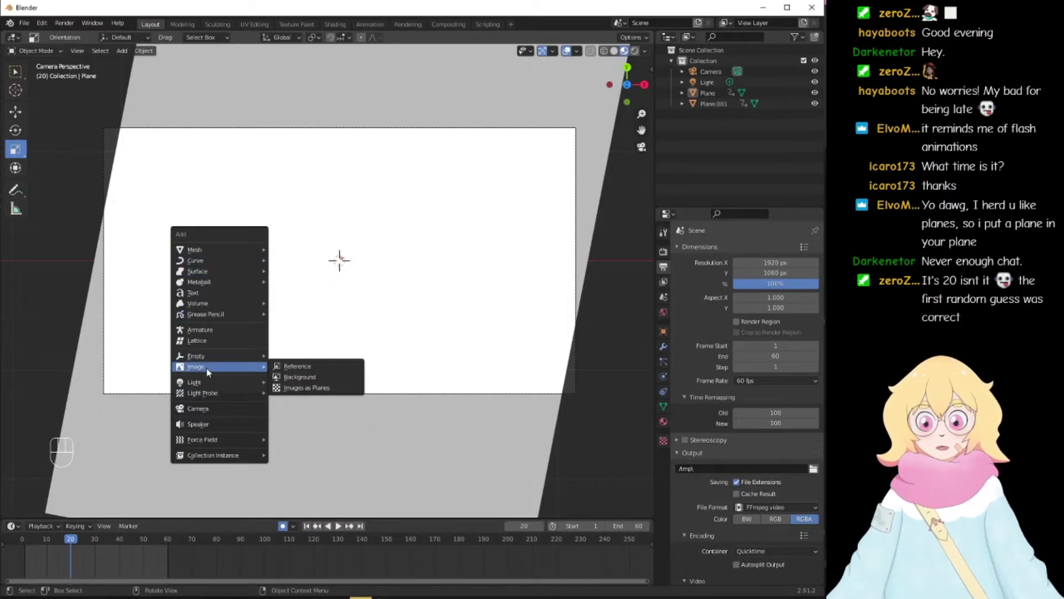
left_click(310, 391)
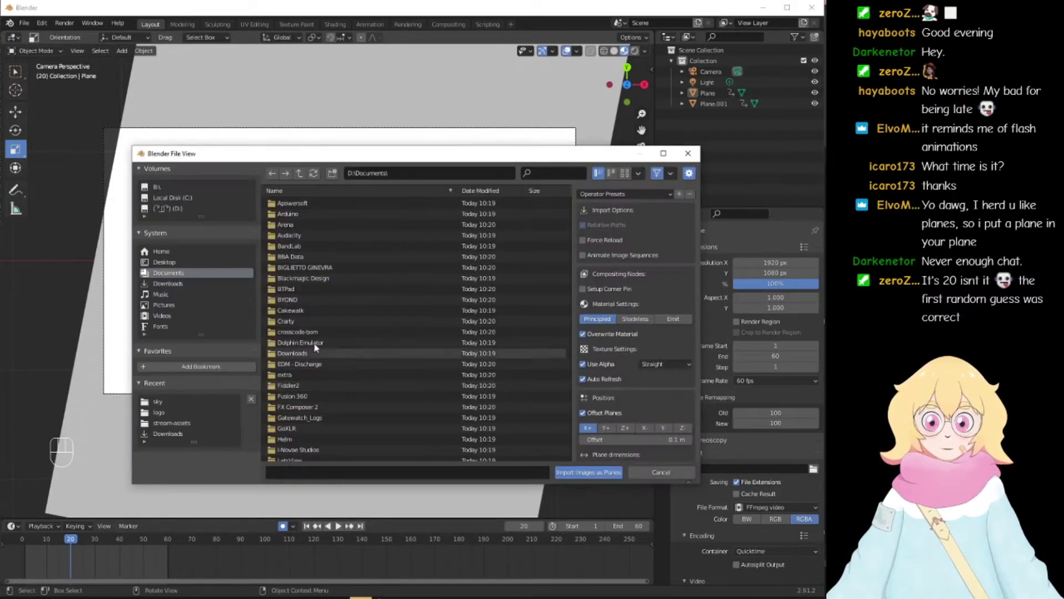
left_click(399, 172)
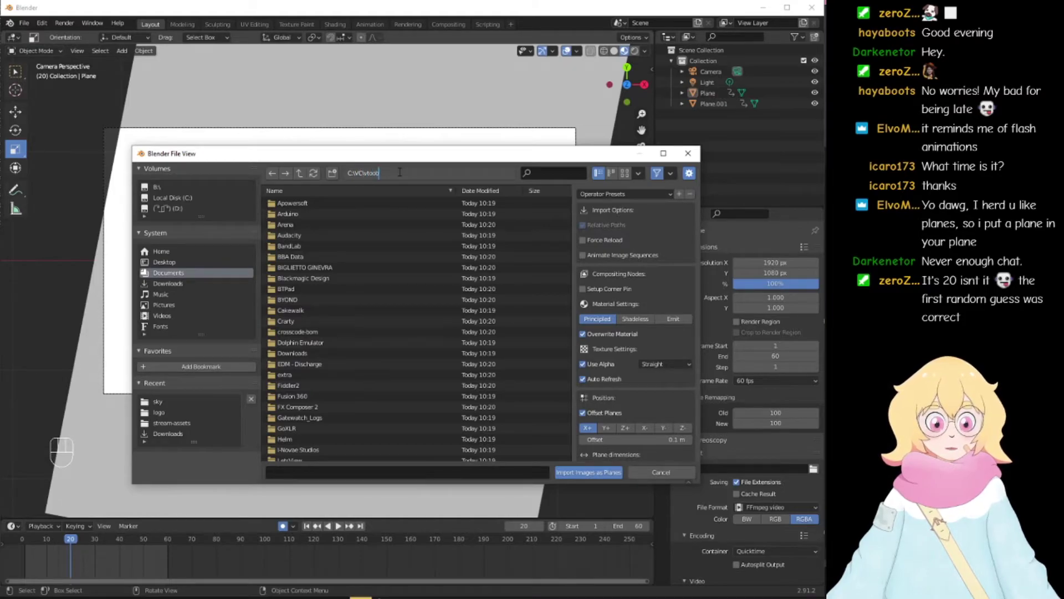
key("Return")
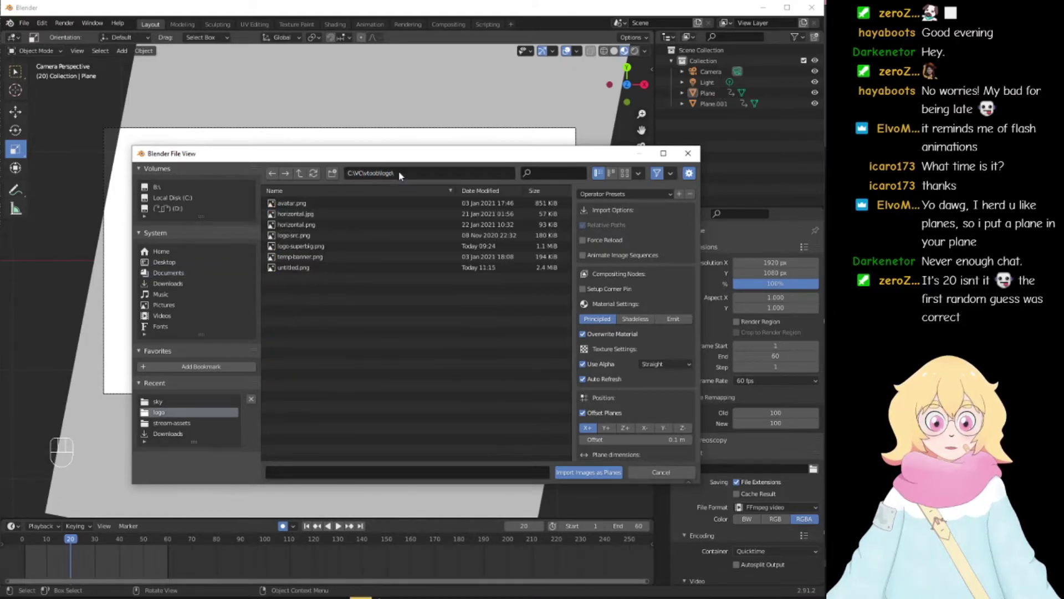
left_click(304, 246)
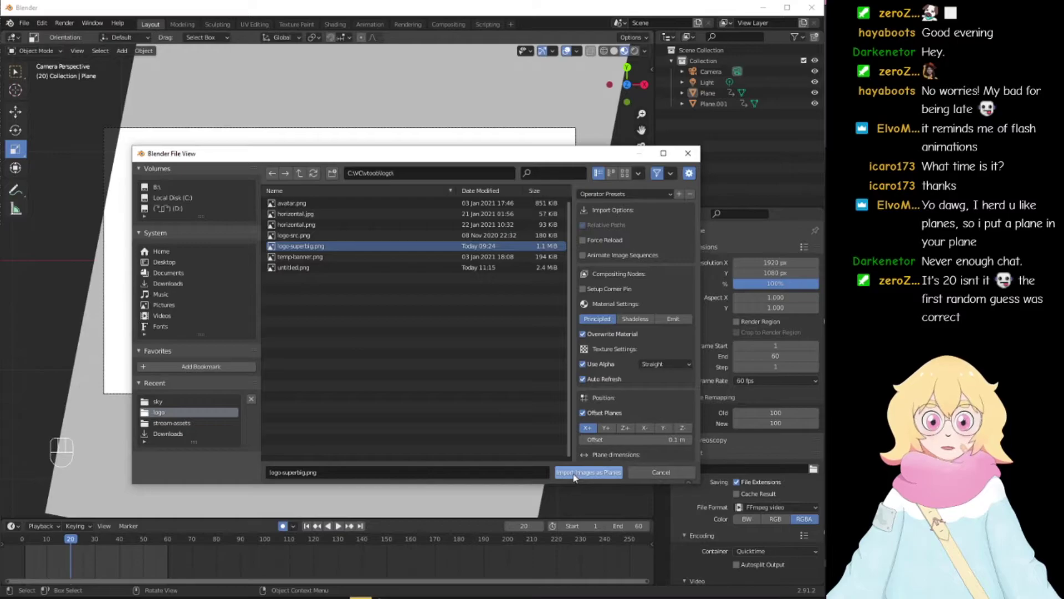
left_click(574, 475)
scroll(340, 262, "down", 2)
scroll(336, 263, "up", 4)
scroll(336, 265, "down", 3)
scroll(330, 338, "up", 1)
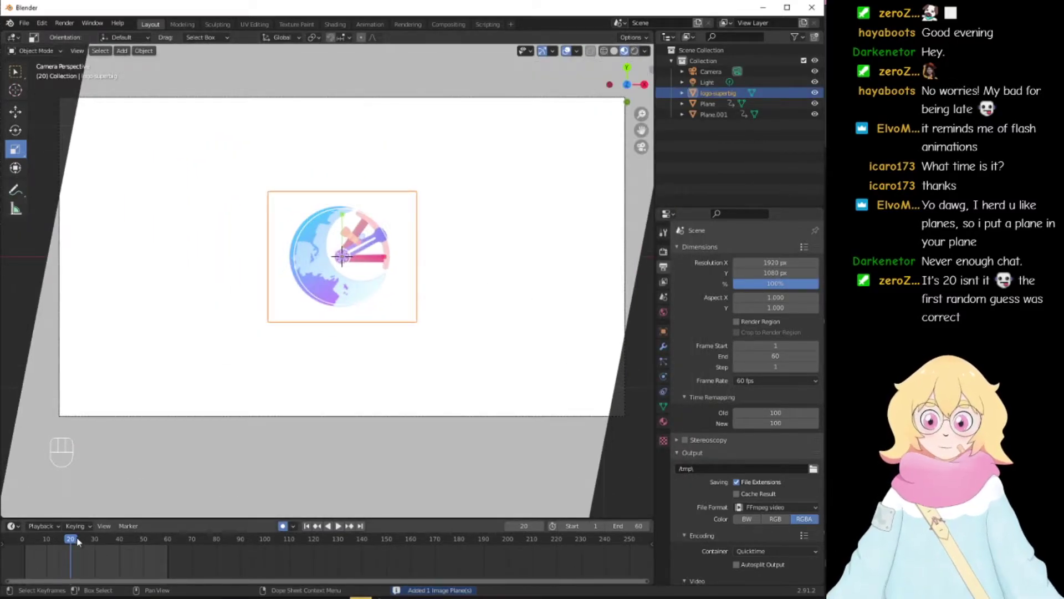
Step: At frame 11, set the logo plane's X, Y and Z scale to 0 and keyframe the scale
left_click_drag(78, 541, 49, 543)
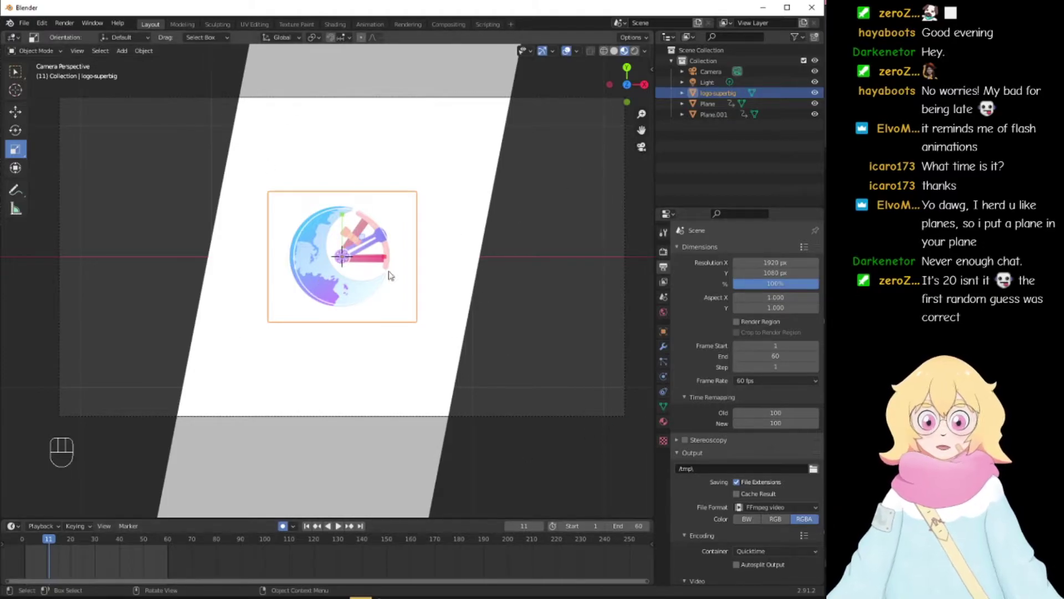
left_click(663, 332)
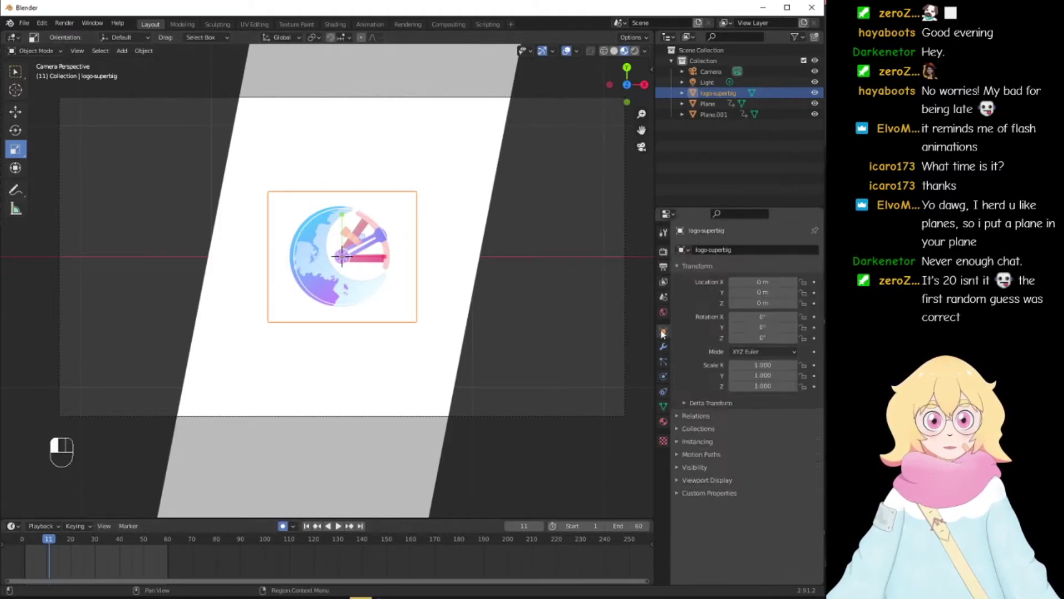
left_click(760, 365)
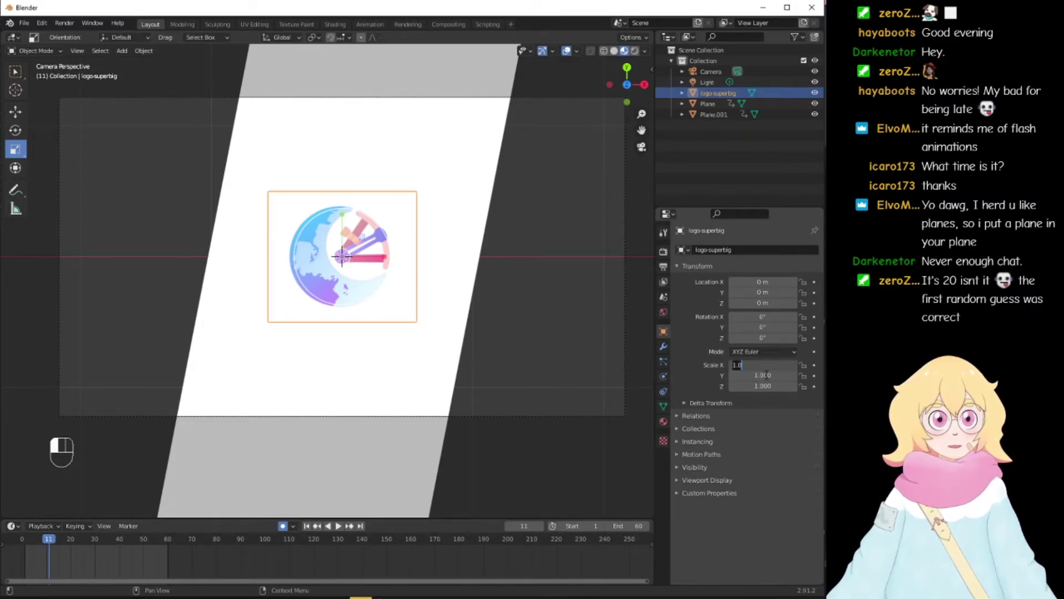
key("Return")
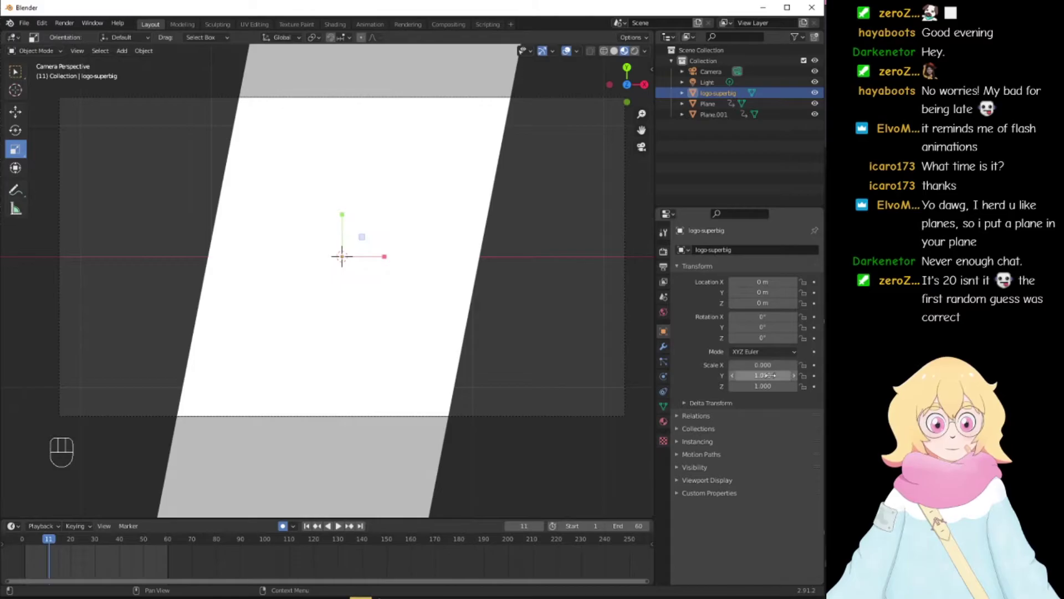
type("0")
left_click(764, 386)
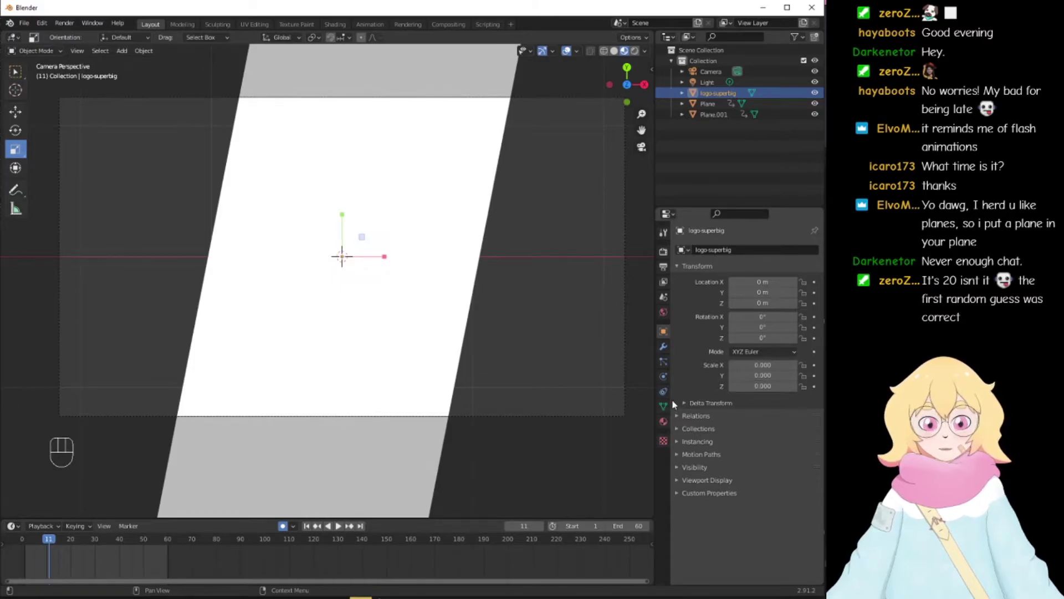
right_click(744, 364)
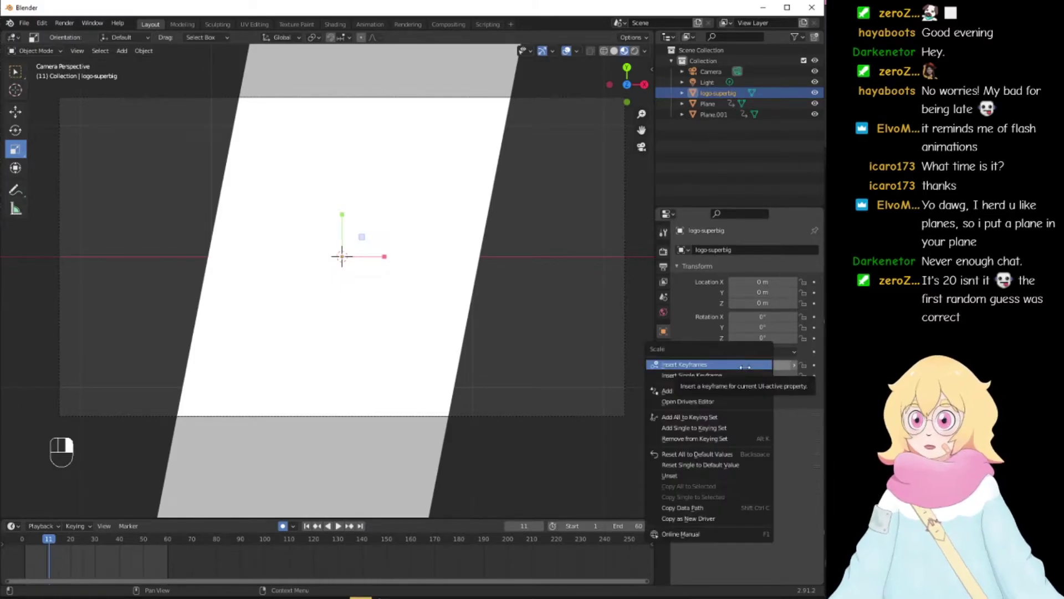
left_click(744, 365)
Step: At frame 24, set the logo plane's X, Y and Z scale to 1
left_click_drag(59, 536, 82, 537)
key("space")
key("space")
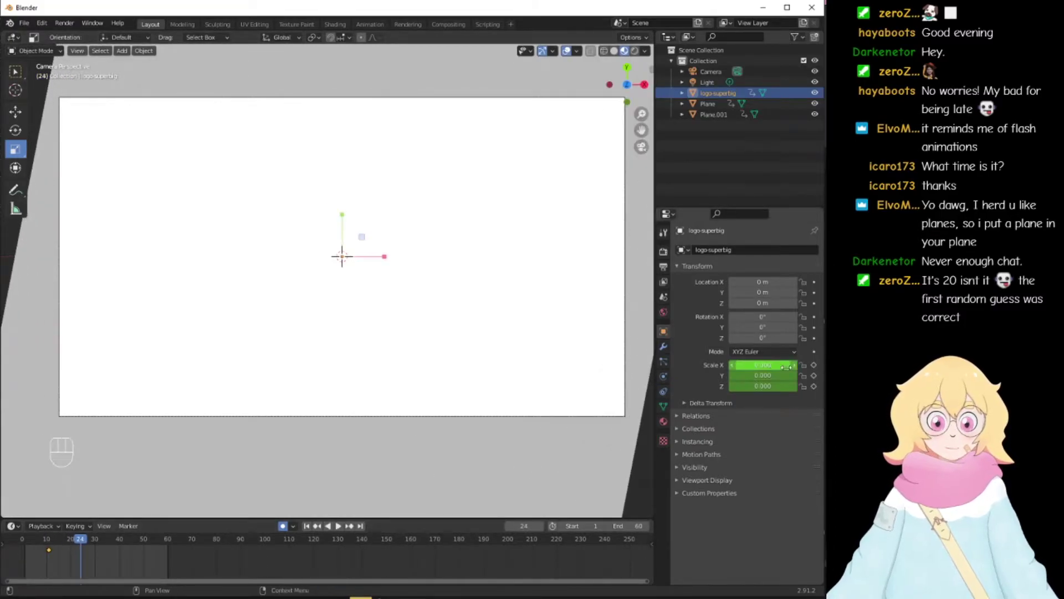
type("1")
key("Return")
left_click(765, 385)
type("1")
key("Return")
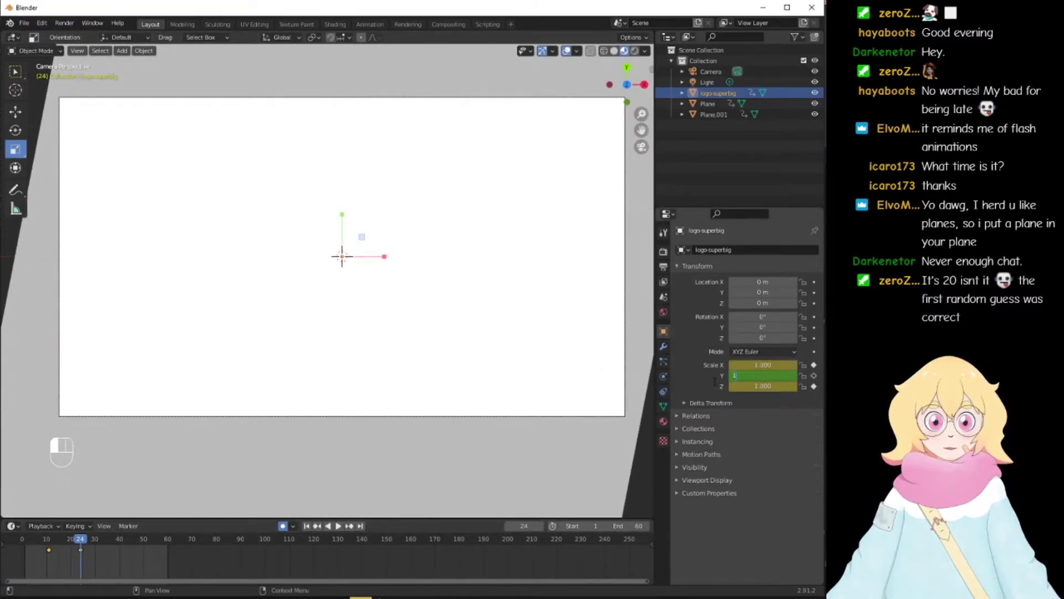
type("1")
key("Return")
Step: Set the scene's end frame to 100 and duplicate the logo's scale keyframes to hold full size until frame 44 and end at frame 55
left_click_drag(83, 544, 103, 544)
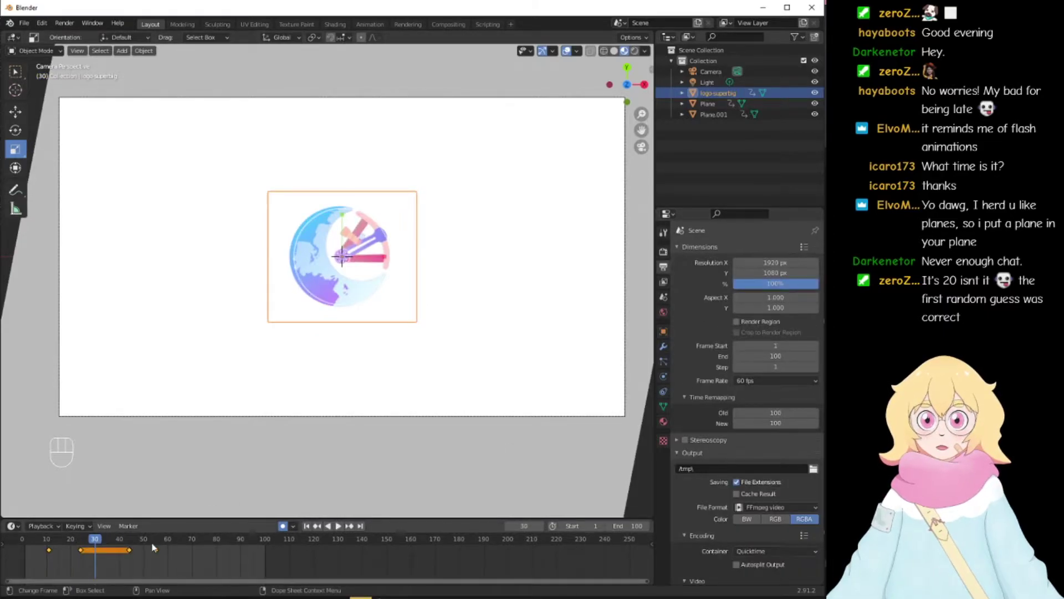
left_click_drag(147, 546, 156, 545)
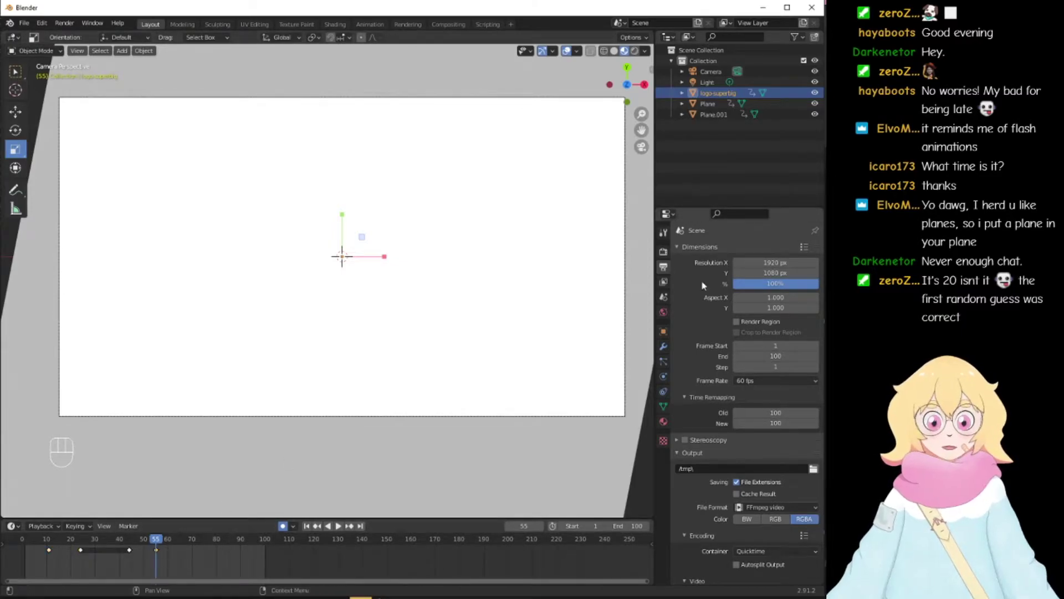
Step: Set the logo plane's X, Y and Z scale to 10 at frame 55 and preview the growth
left_click(663, 329)
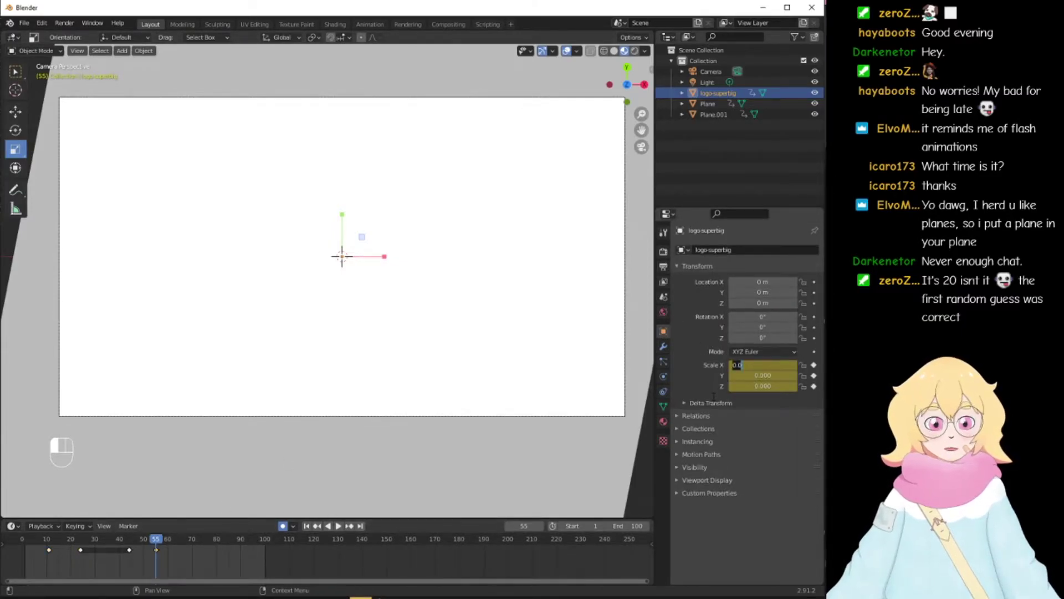
type("10")
key("Tab")
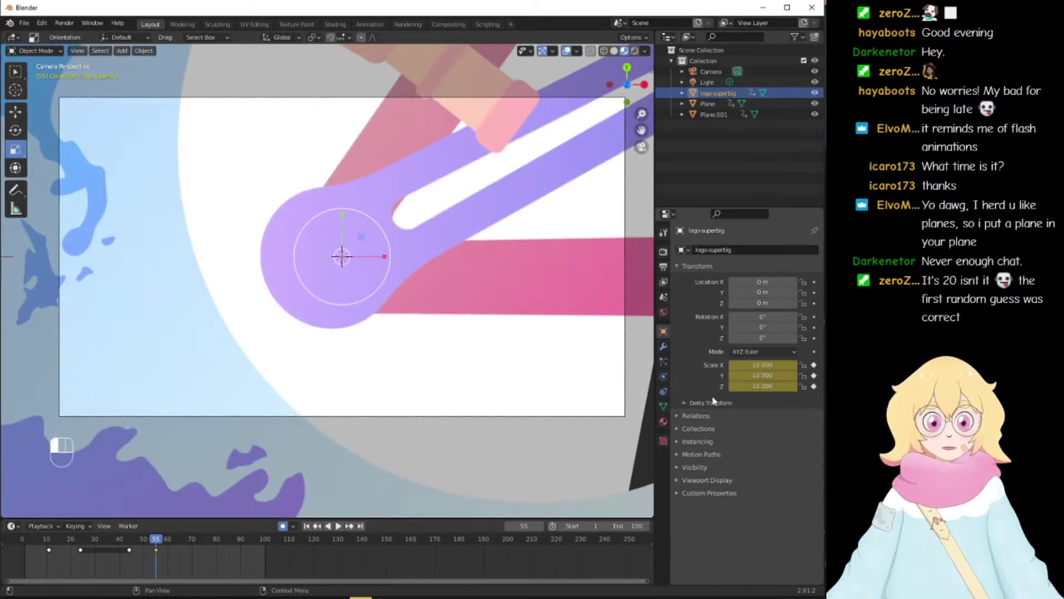
key("space")
key("space")
Step: Set Plane.001's Z location to 1 m to place it in front of the logo
left_click(270, 114)
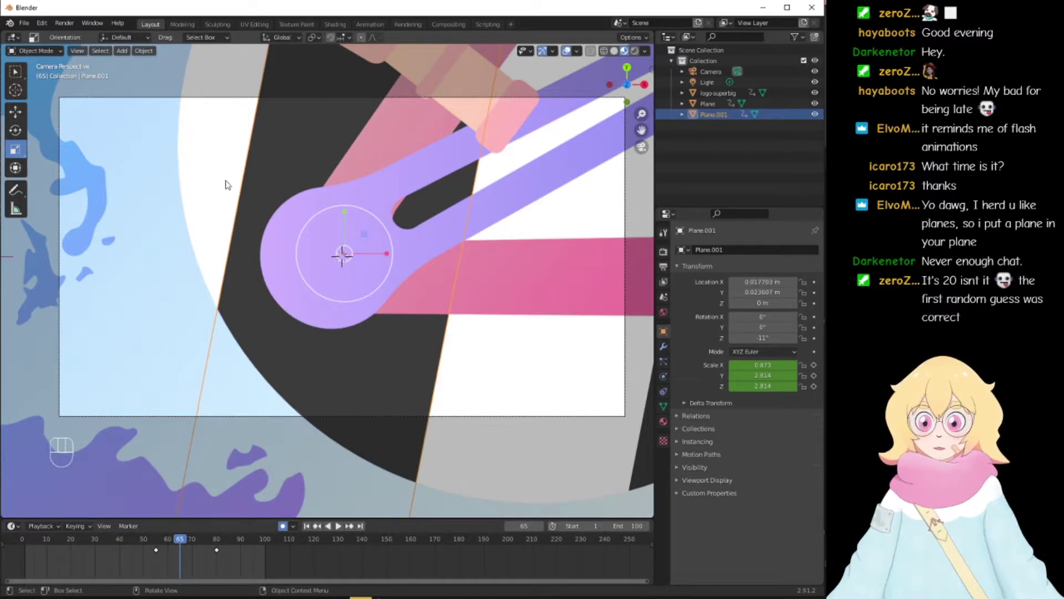
left_click(123, 302)
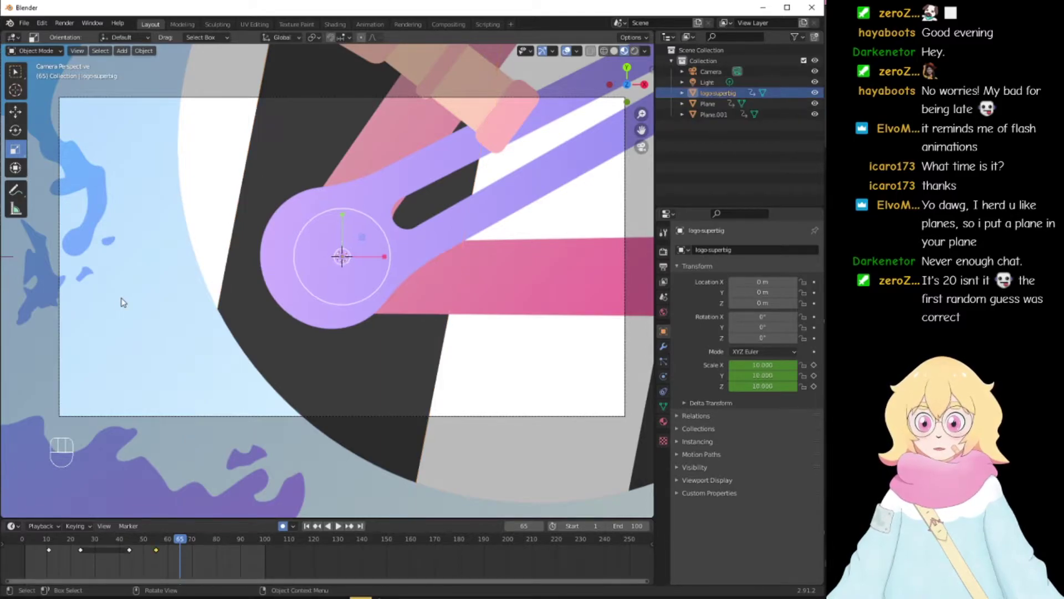
left_click(279, 200)
left_click(244, 167)
left_click(240, 166)
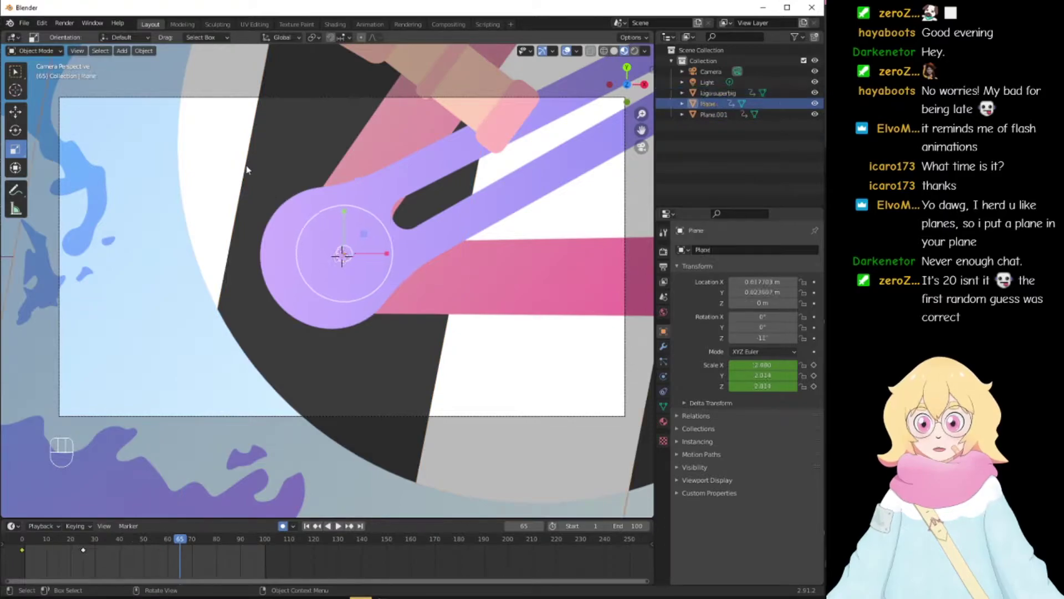
left_click(351, 196)
left_click(762, 303)
key("Return")
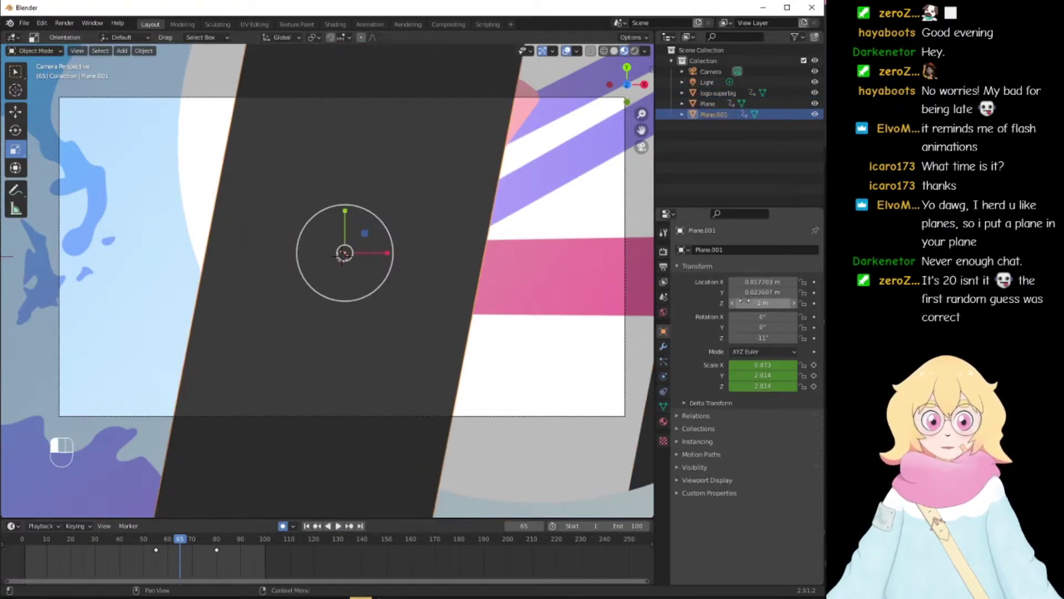
Step: Move the logo plane's last scale keyframe to about frame 79 and play back the change
left_click_drag(182, 539, 216, 553)
left_click(177, 383)
key("space")
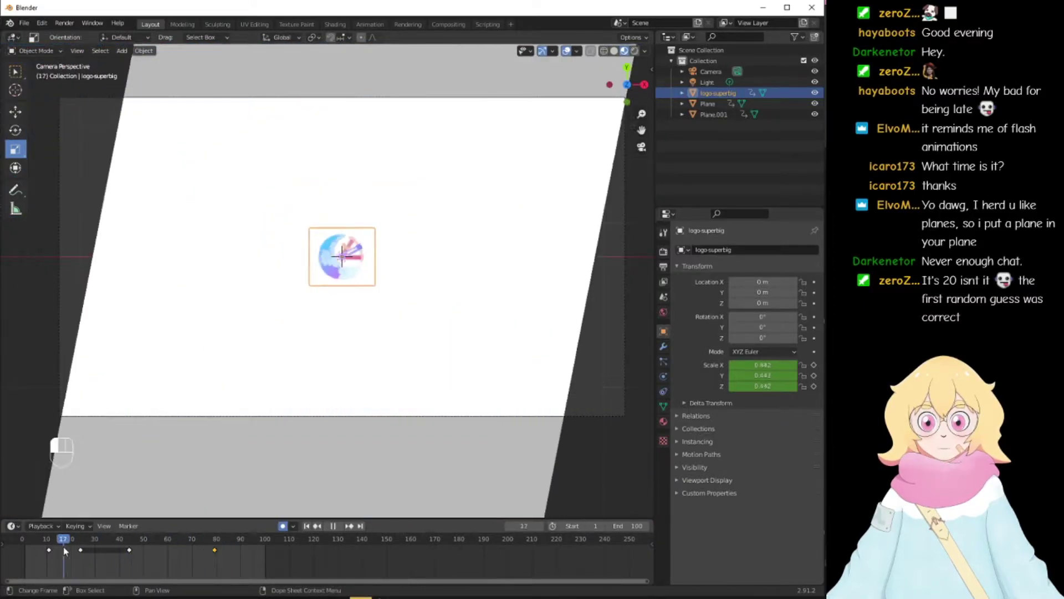
key("space")
Step: Play the whole animation from frame 0, return to frame 64 and select Plane.001 to inspect how it cuts through the logo
left_click(22, 540)
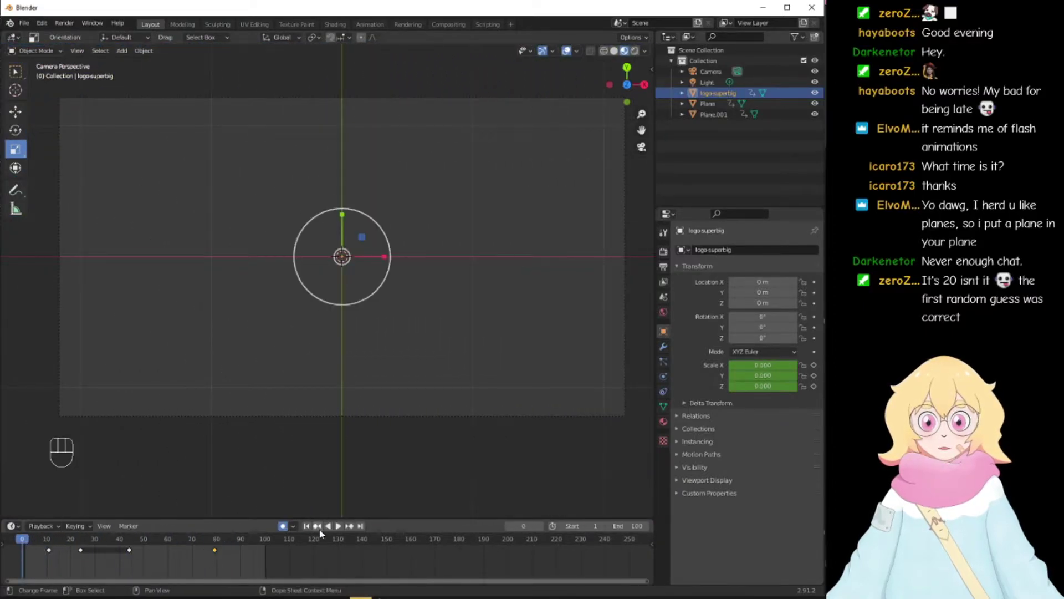
left_click(337, 527)
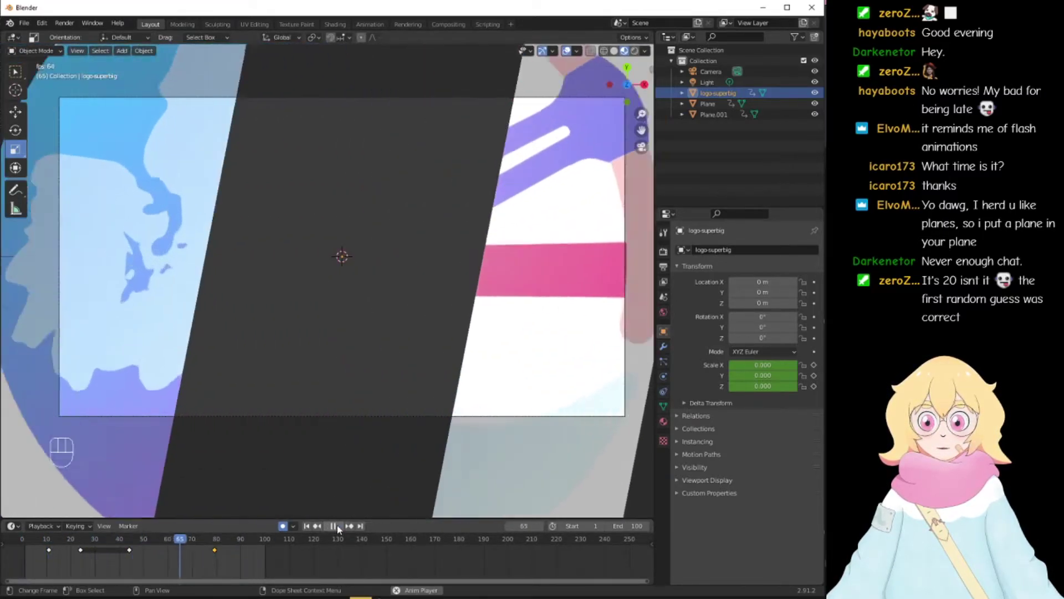
left_click(337, 526)
left_click(172, 541)
left_click(489, 209)
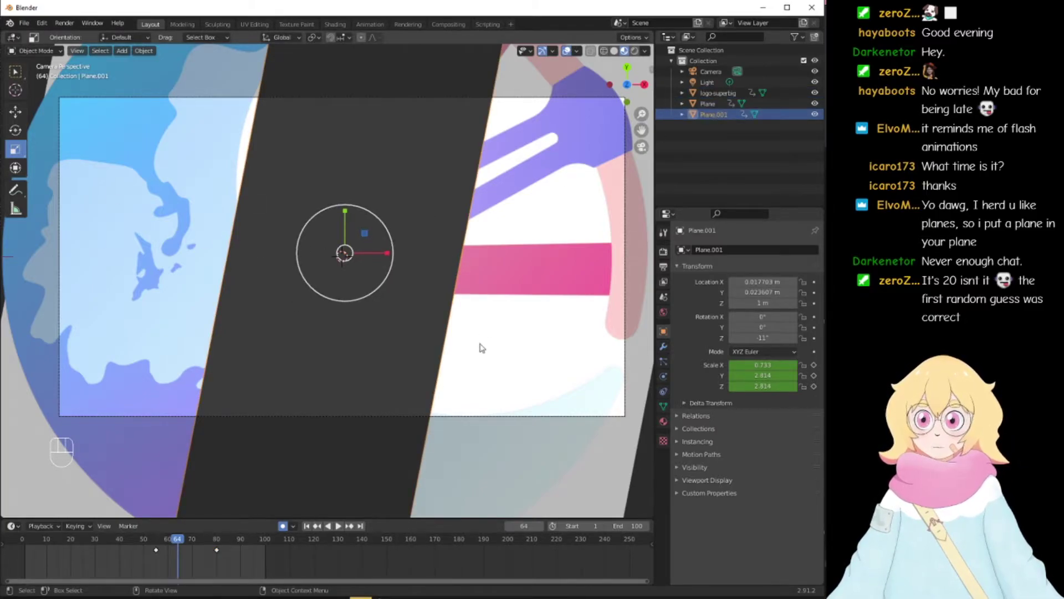
Step: Lower Plane.001 along Z to the level of the white plane and try a slight Z nudge on the logo plane
middle_click_drag(479, 352, 398, 299)
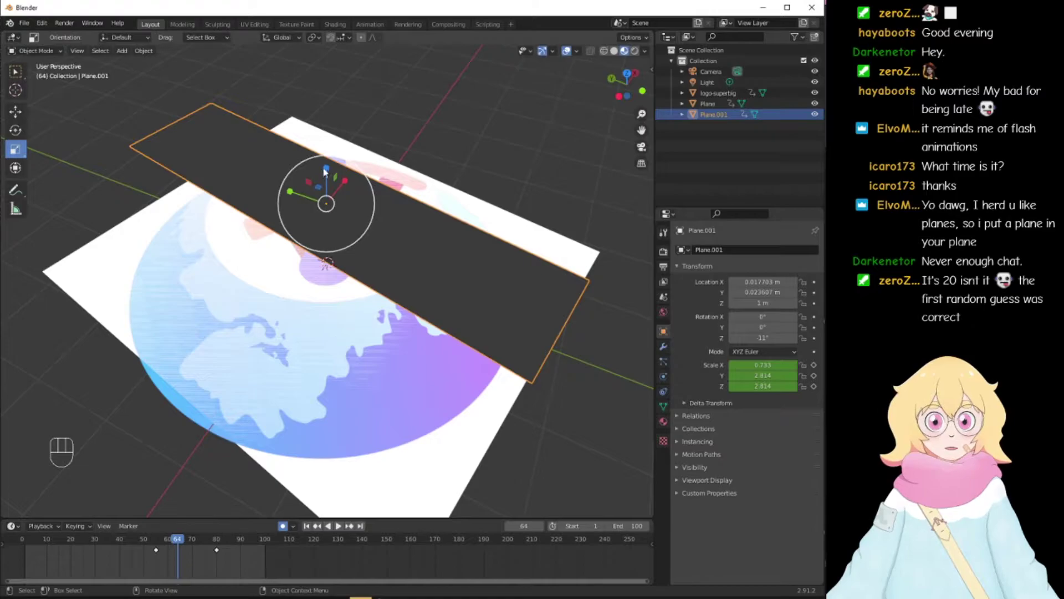
left_click(16, 110)
mouse_move(325, 169)
left_mouse_down()
mouse_move(327, 139)
mouse_move(329, 195)
mouse_move(328, 186)
left_mouse_up()
left_click(233, 351)
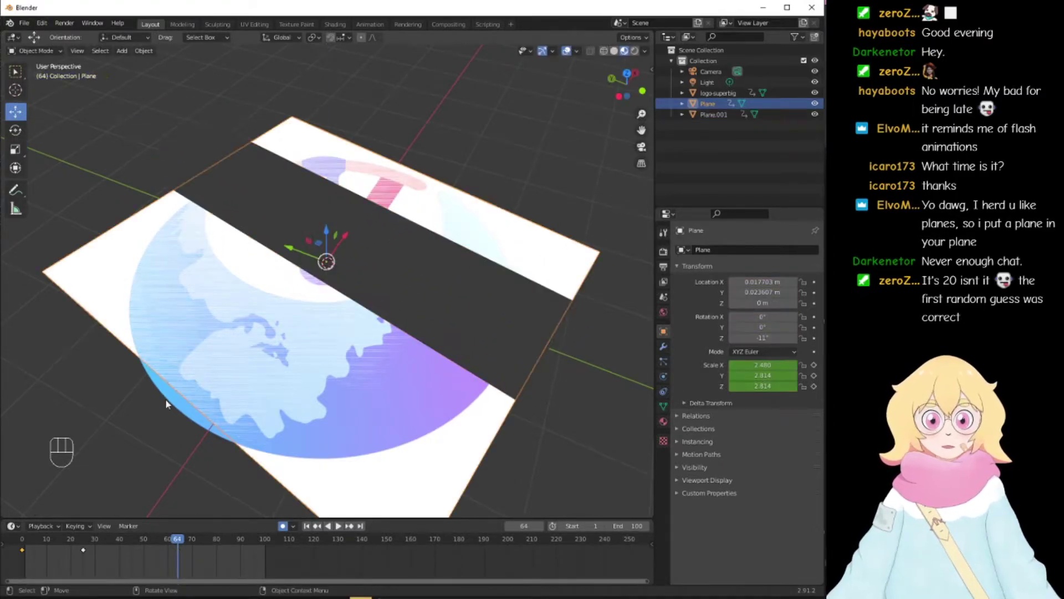
left_click(165, 401)
mouse_move(326, 237)
left_mouse_down()
mouse_move(327, 274)
mouse_move(324, 220)
mouse_move(327, 230)
left_mouse_up()
key("ctrl+z")
Step: Select the camera and change its lens type to Orthographic
middle_click_drag(249, 217, 176, 278)
middle_click_drag(244, 286, 304, 301)
scroll(257, 258, "down", 4)
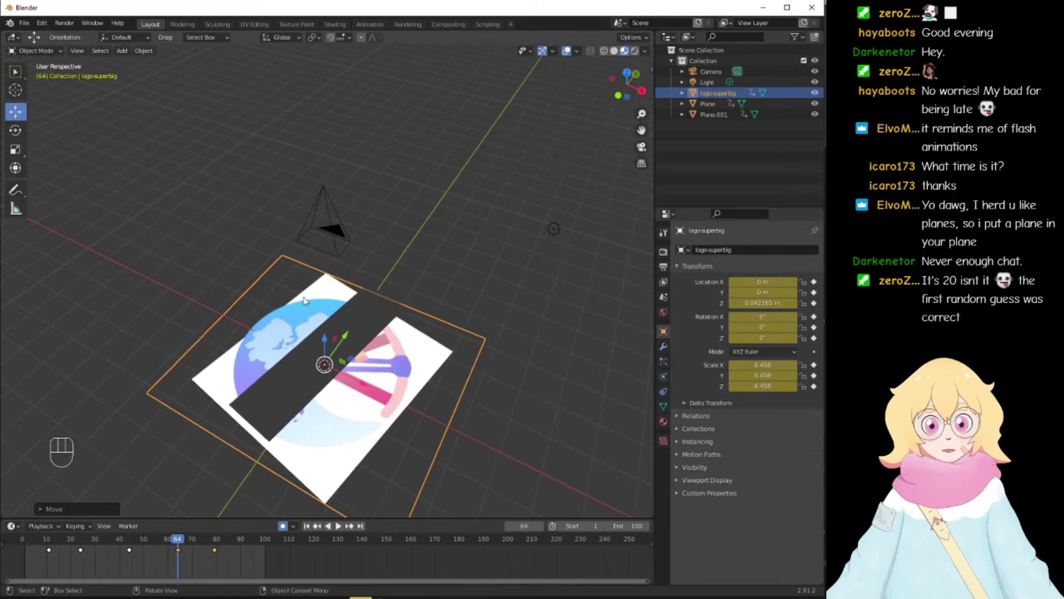
left_click(326, 206)
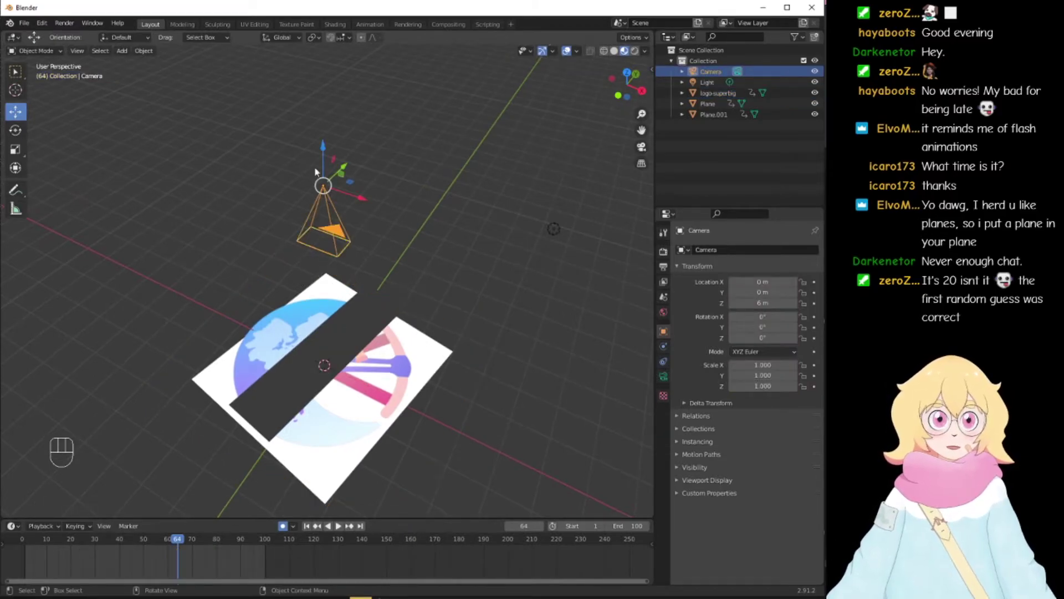
left_click(663, 377)
left_click(762, 283)
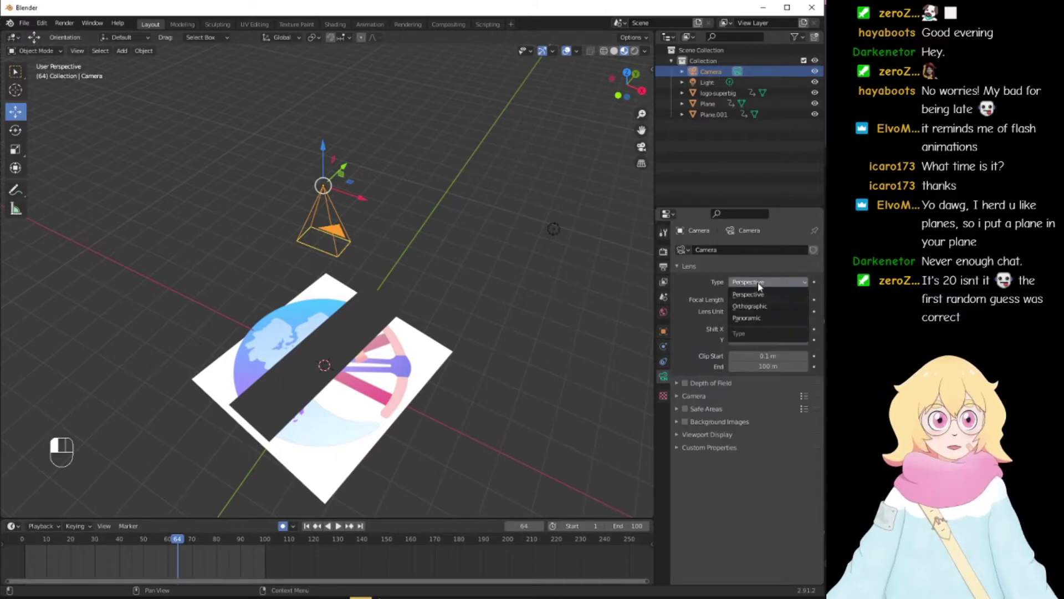
left_click(757, 306)
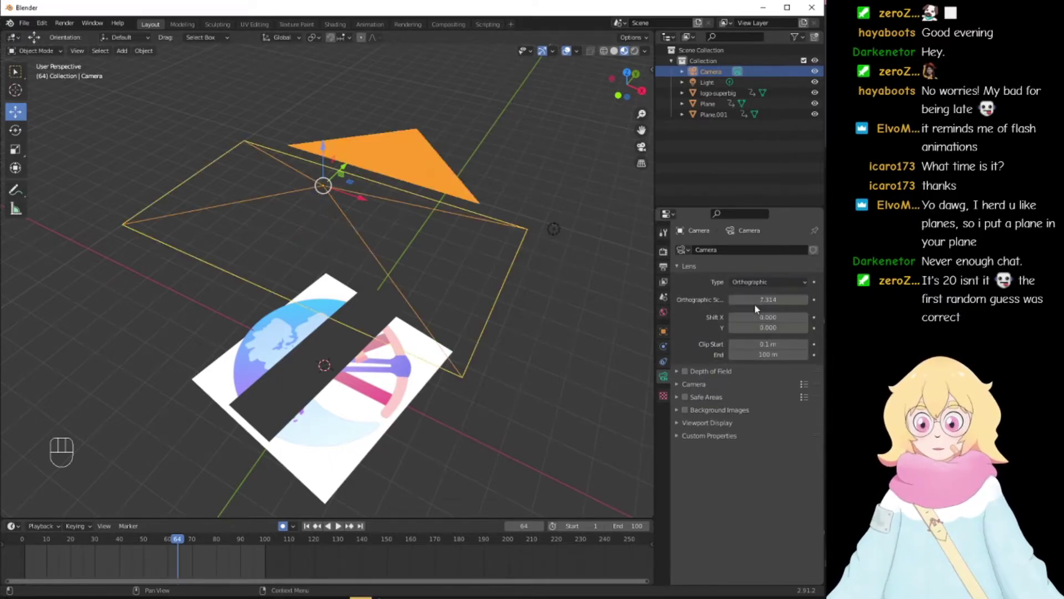
Step: Try raising Plane.001 along Z towards the camera, and undo the move
left_click(283, 373)
left_click_drag(328, 329, 303, 174)
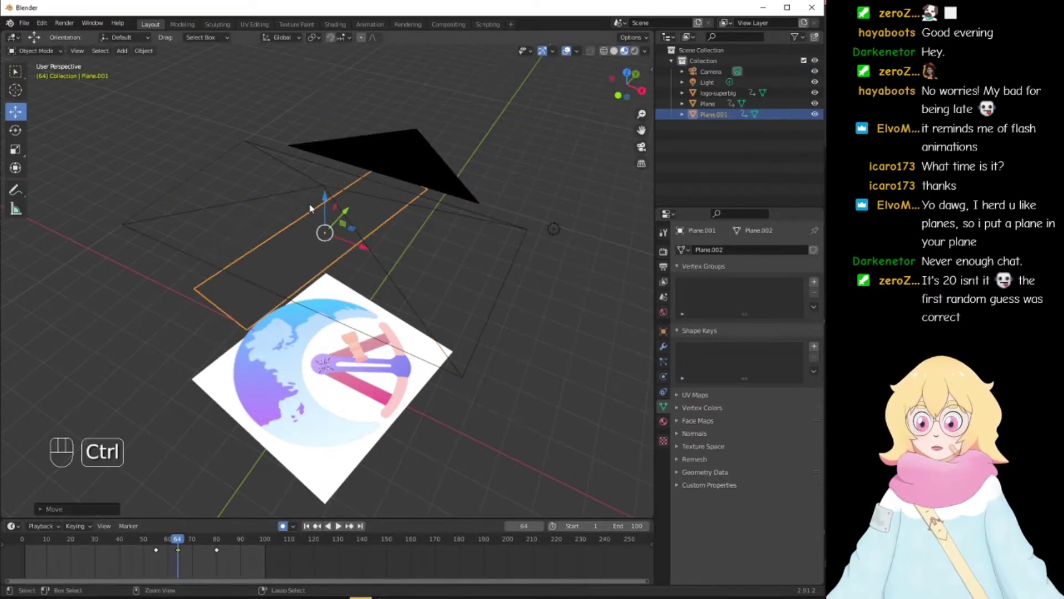
key("ctrl+z")
Step: Look through the orthographic camera and play the animation, stopping at frame 19 to check the framing
left_click(640, 148)
key("space")
left_click(21, 540)
left_click_drag(21, 540, 58, 536)
key("space")
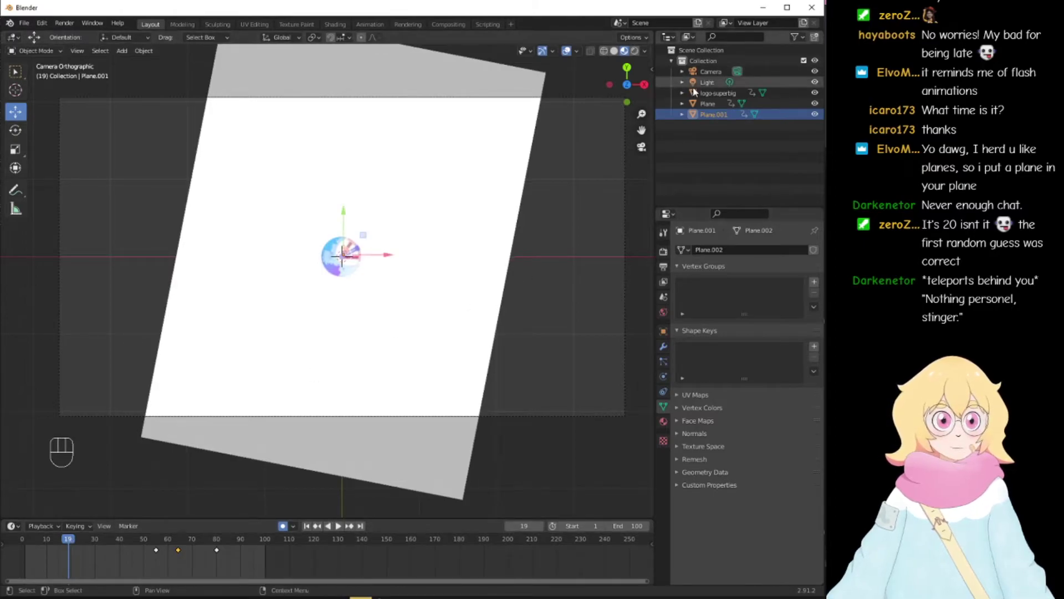
Step: Set the camera's orthographic scale to 4.514 while checking several frames, and replay the animation from frame 0
left_click(709, 72)
left_click_drag(768, 299, 732, 299)
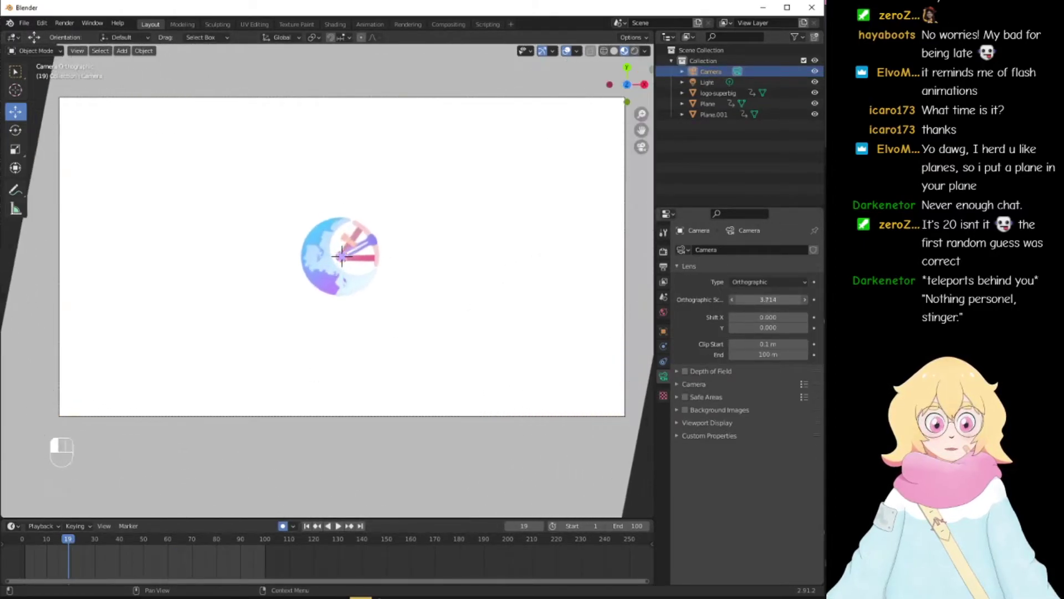
left_click(91, 543)
left_click_drag(768, 299, 759, 299)
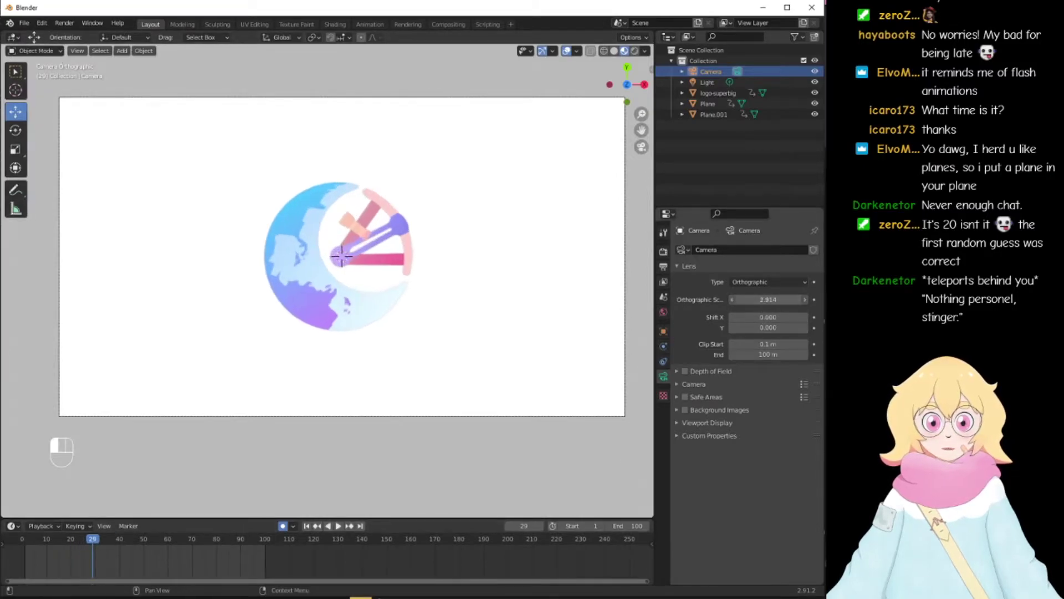
key("space")
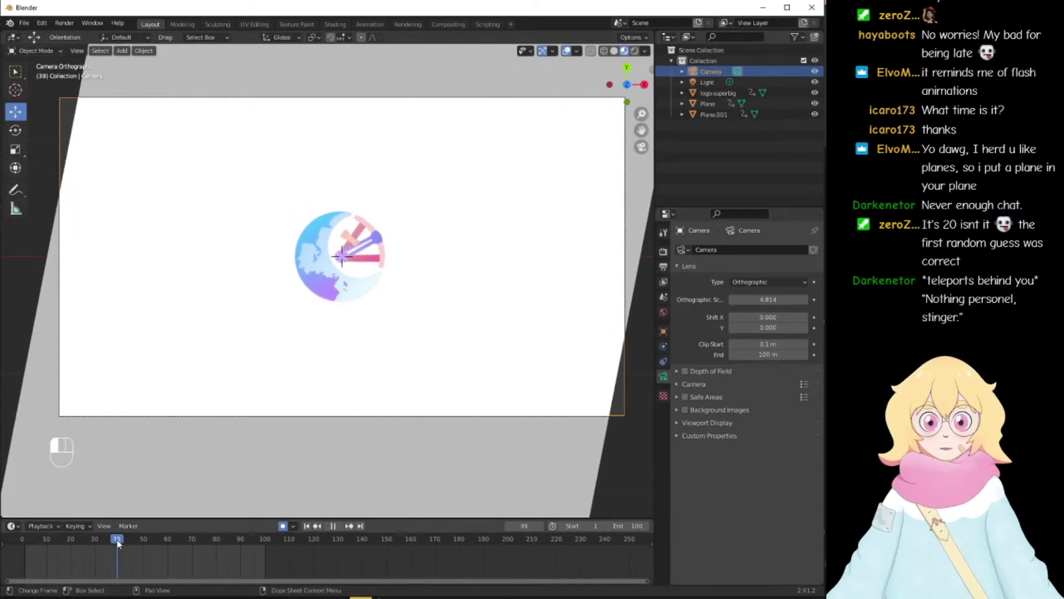
key("space")
left_click_drag(767, 299, 765, 300)
left_click_drag(89, 545, 8, 544)
key("space")
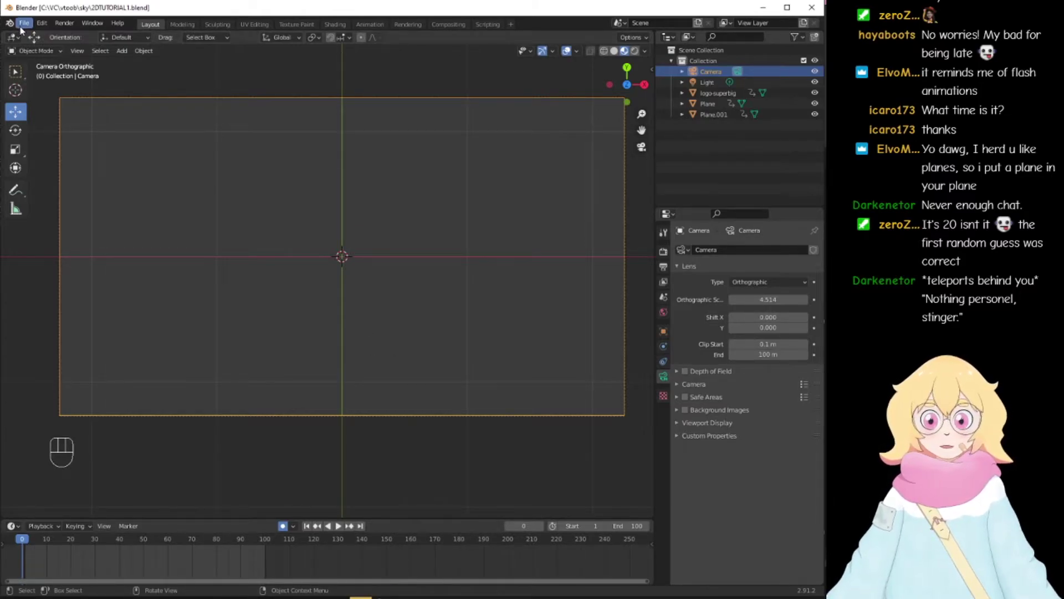
Step: Select logo-superbig, Plane and Plane.001 together and delete them from the scene
scroll(206, 225, "down", 4)
scroll(211, 217, "up", 2)
left_click(718, 114)
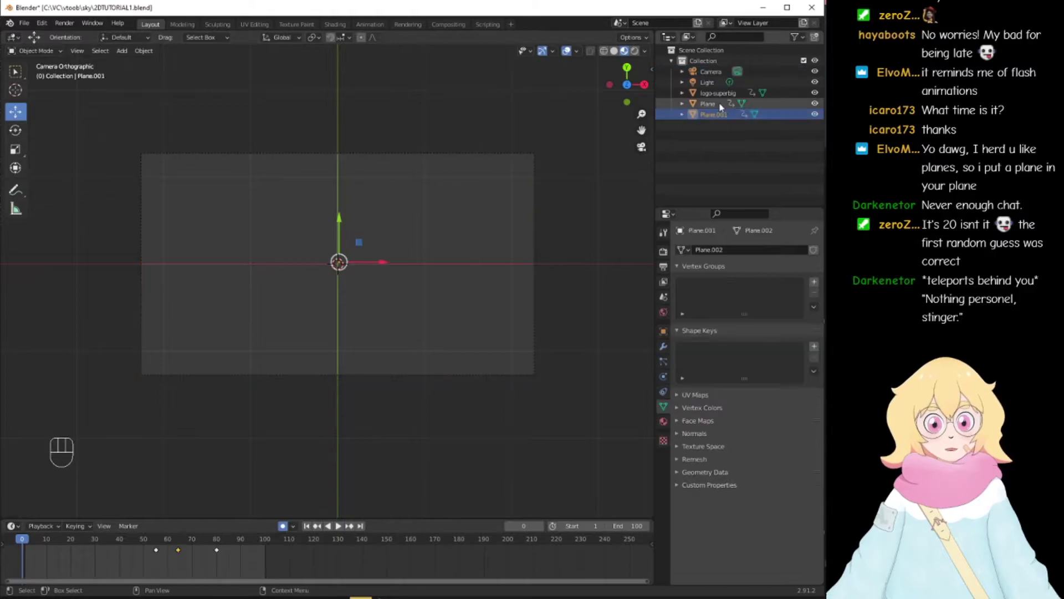
left_click(721, 107, "shift")
left_click(711, 95, "shift")
right_click(711, 97)
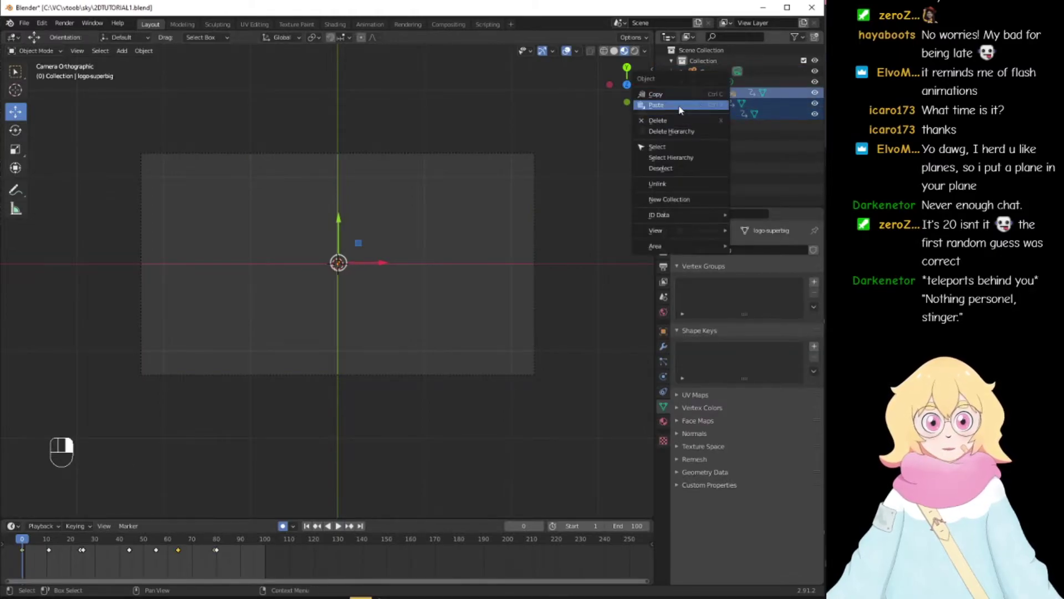
left_click(114, 538)
key("x")
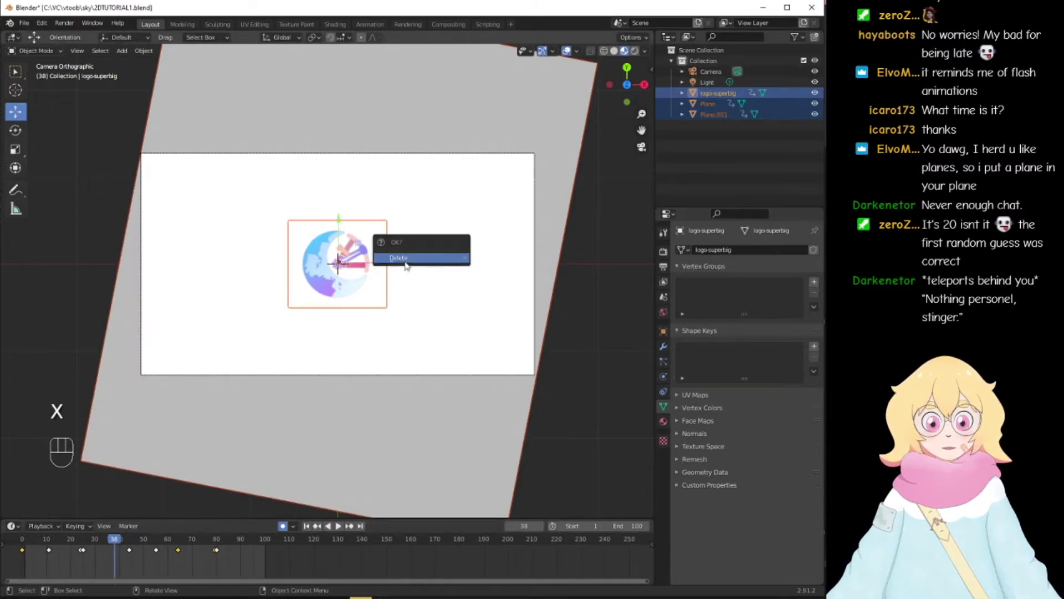
left_click(406, 263)
Step: Add a new mesh plane and scale it up by about 2.38 to cover the whole camera frame
key("shift+a")
mouse_move(353, 144)
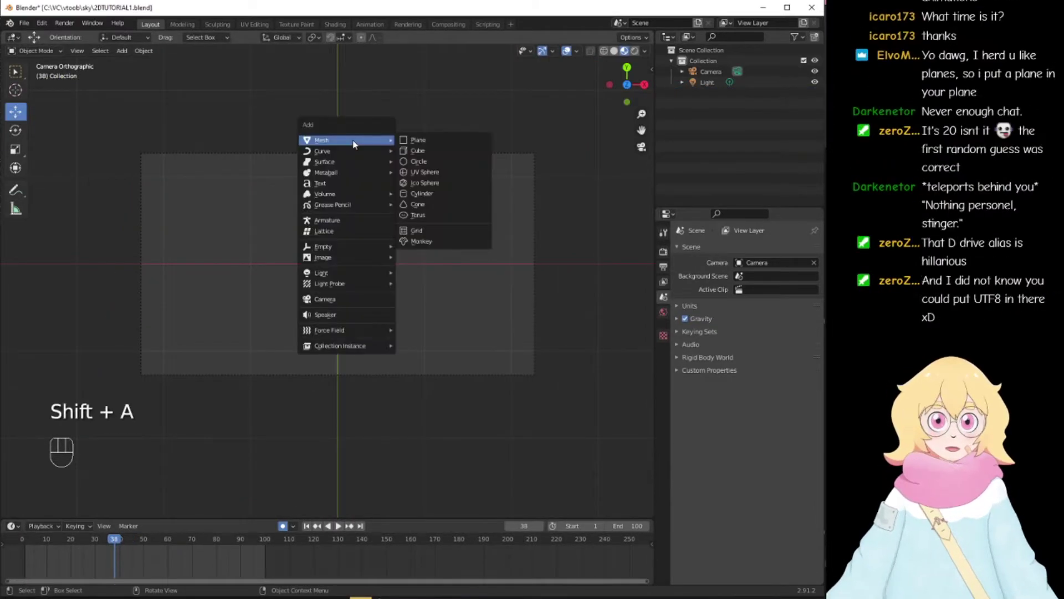
left_click(418, 141)
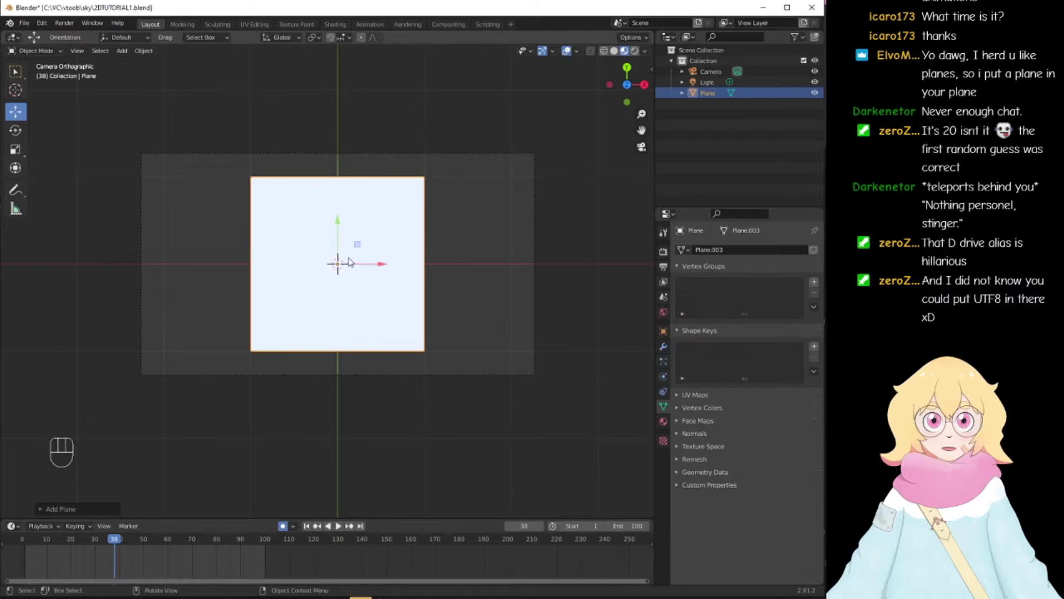
key("s")
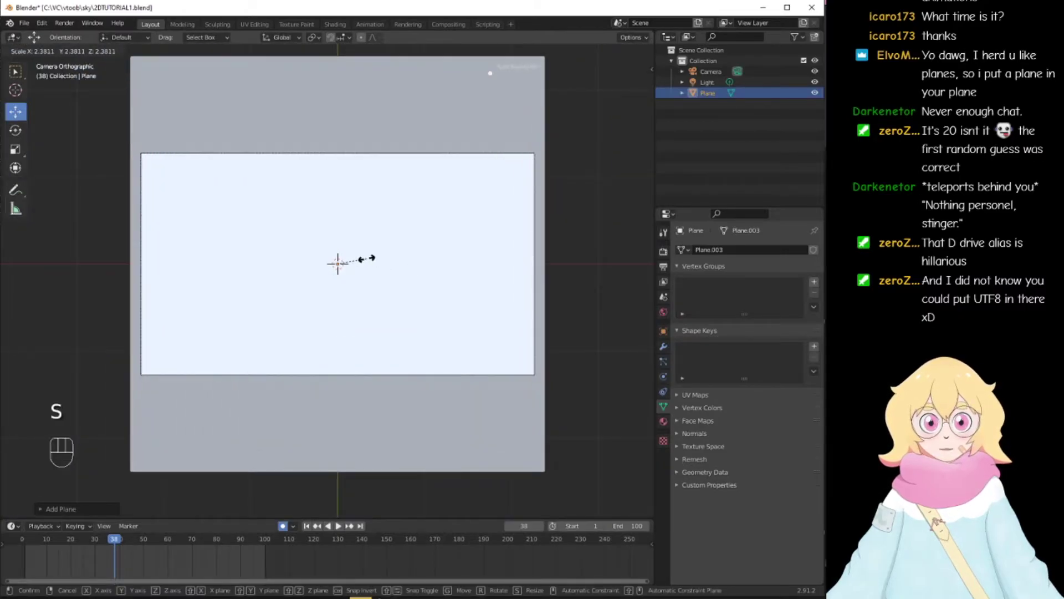
left_click(367, 263)
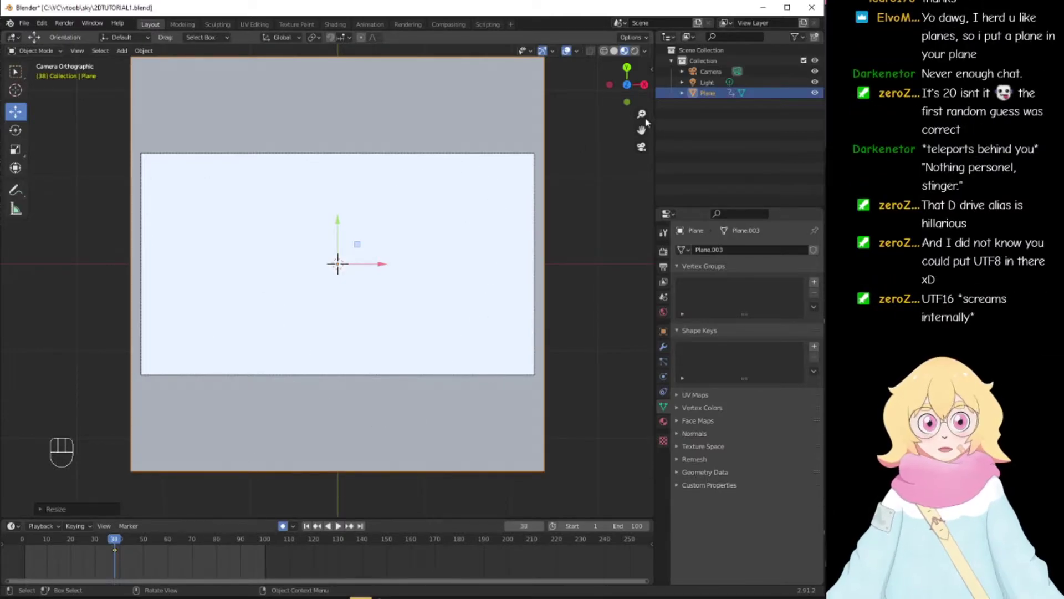
Step: Create a new material on the plane
left_click(661, 394)
left_click(663, 378)
left_click(663, 364)
left_click(664, 392)
left_click(663, 422)
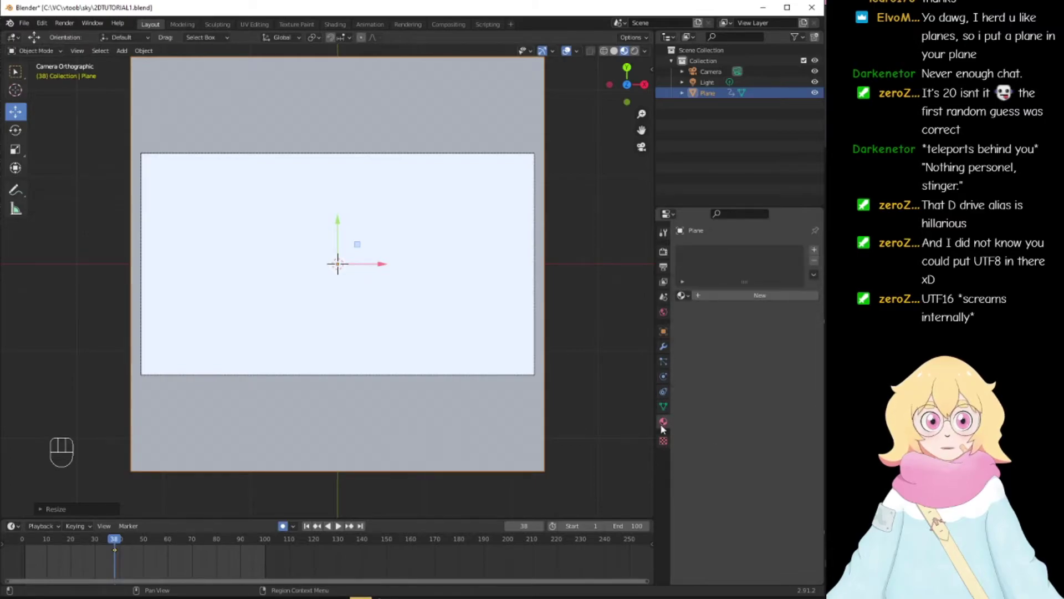
left_click(747, 295)
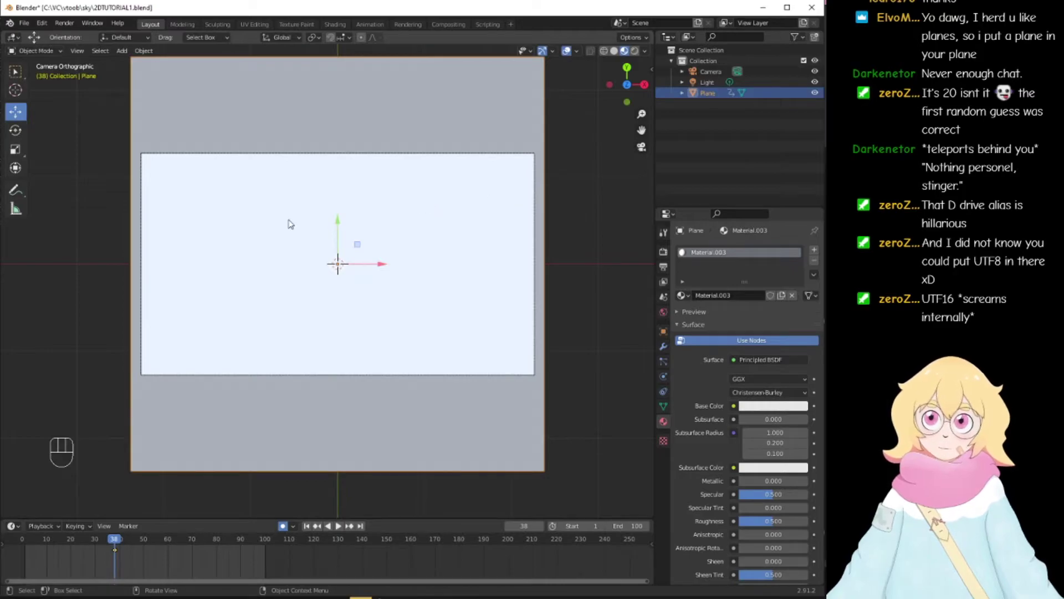
Step: Switch to the Shading workspace and view the plane through the camera
left_click(335, 25)
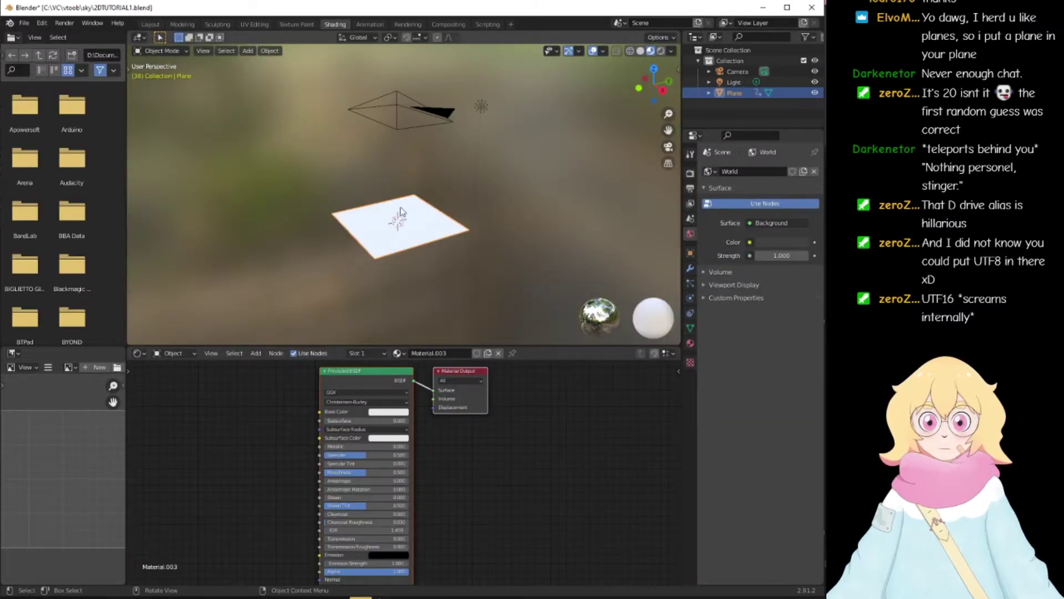
middle_click_drag(294, 198, 337, 252)
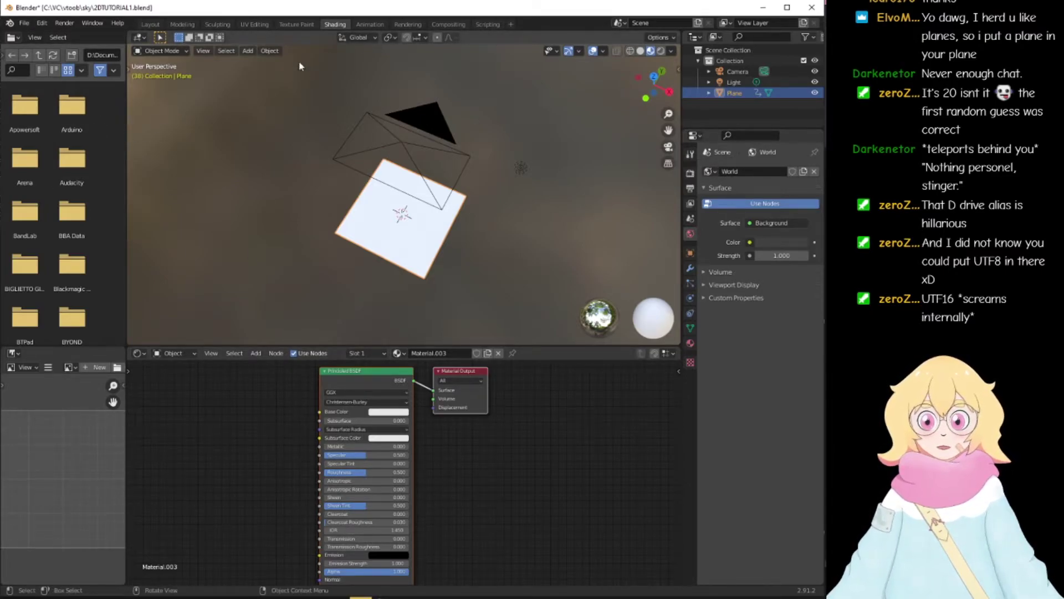
middle_click_drag(317, 199, 301, 172)
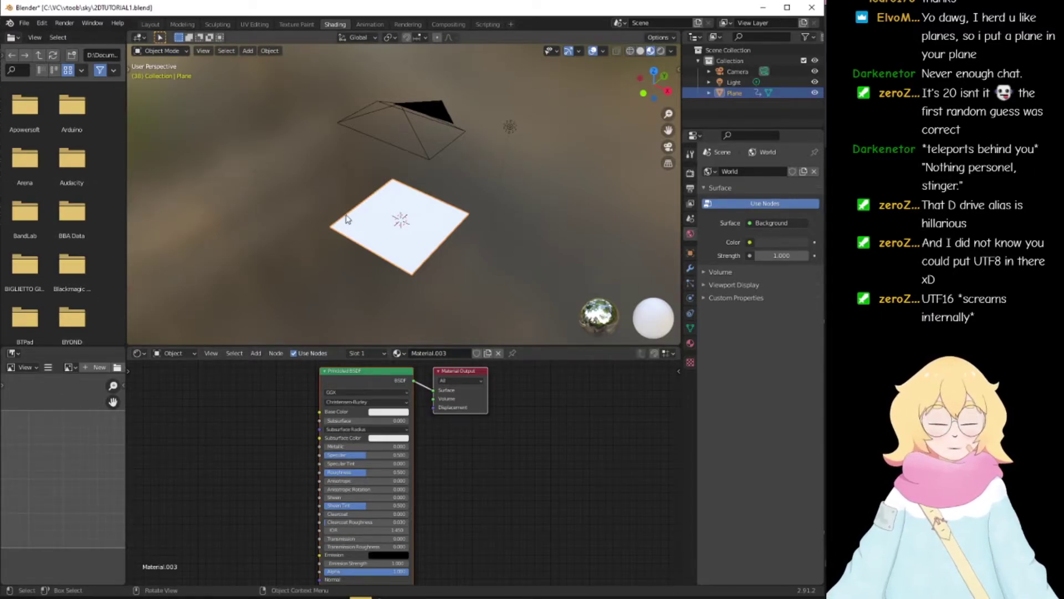
left_click(668, 146)
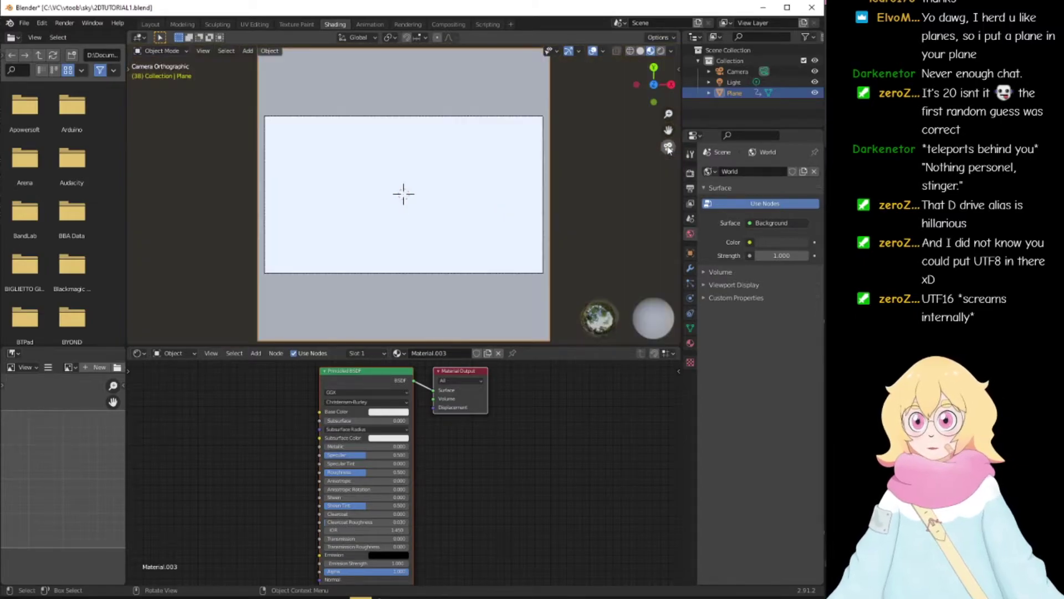
scroll(495, 188, "up", 2)
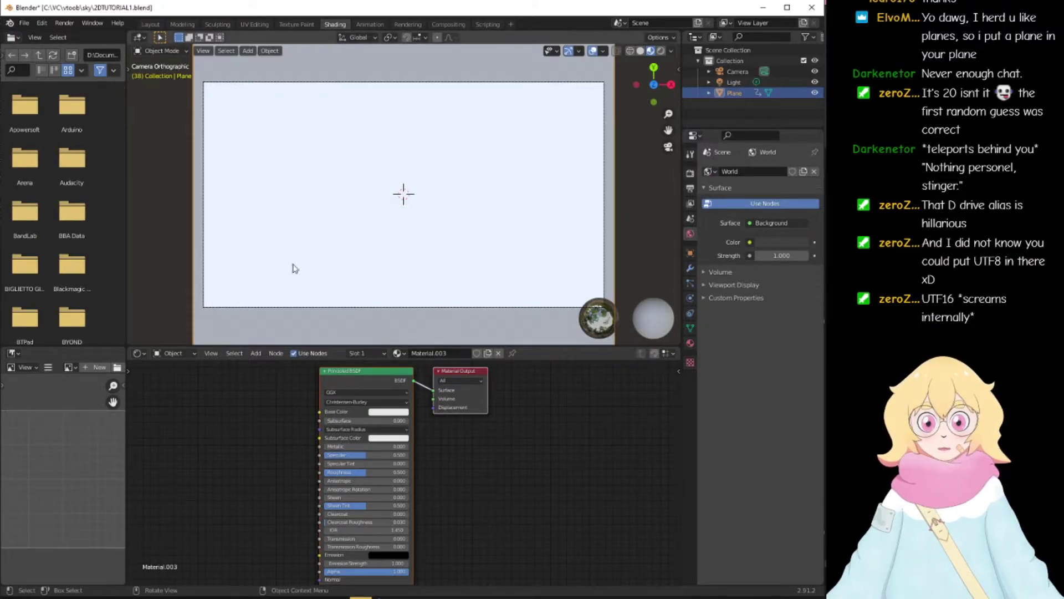
Step: Join the file browser area into the 3D viewport and the image editor area into the shader editor
right_click(127, 207)
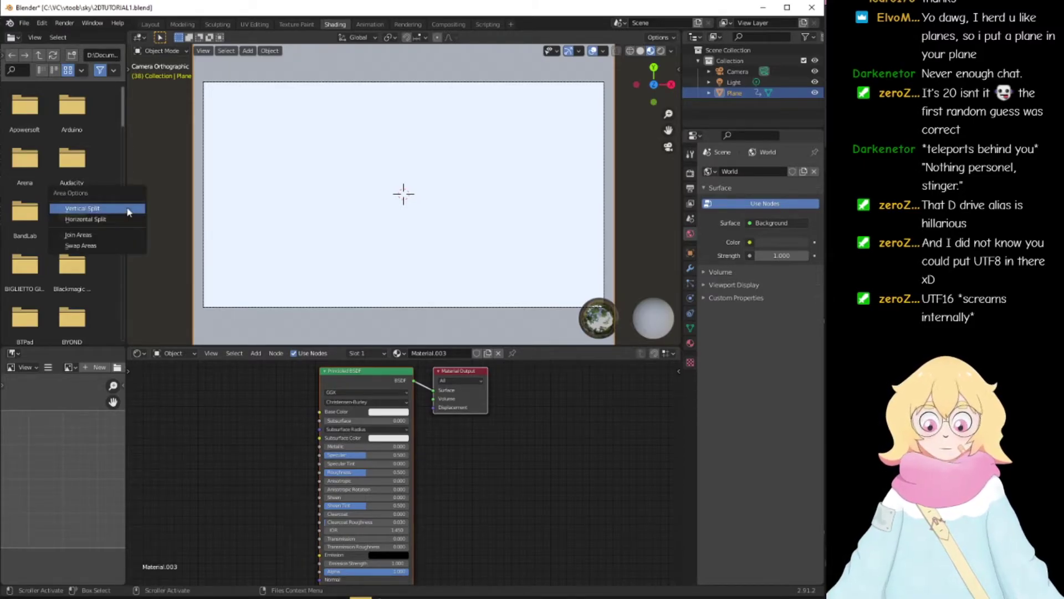
left_click(115, 238)
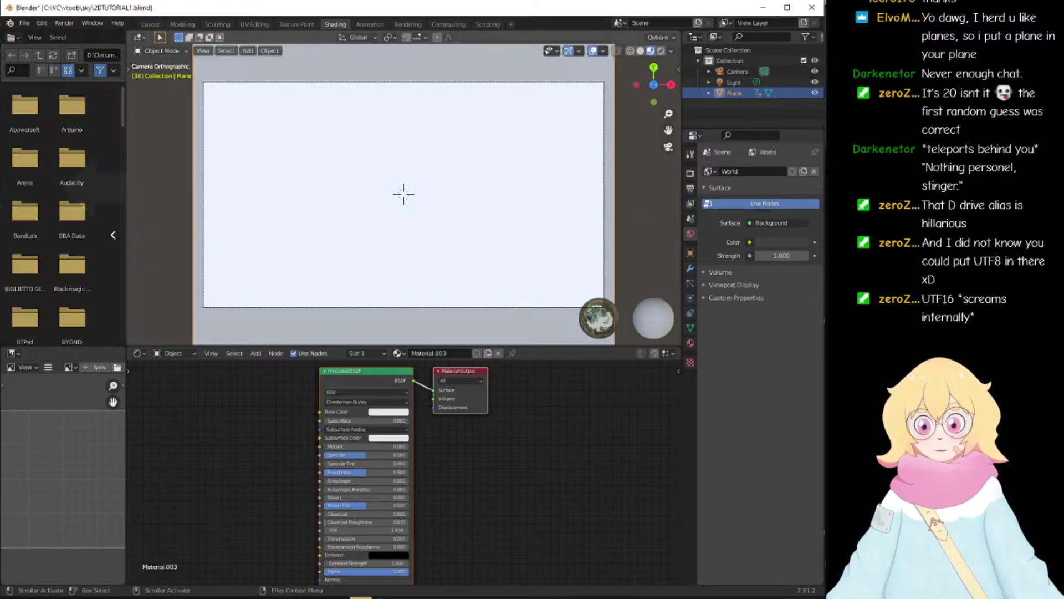
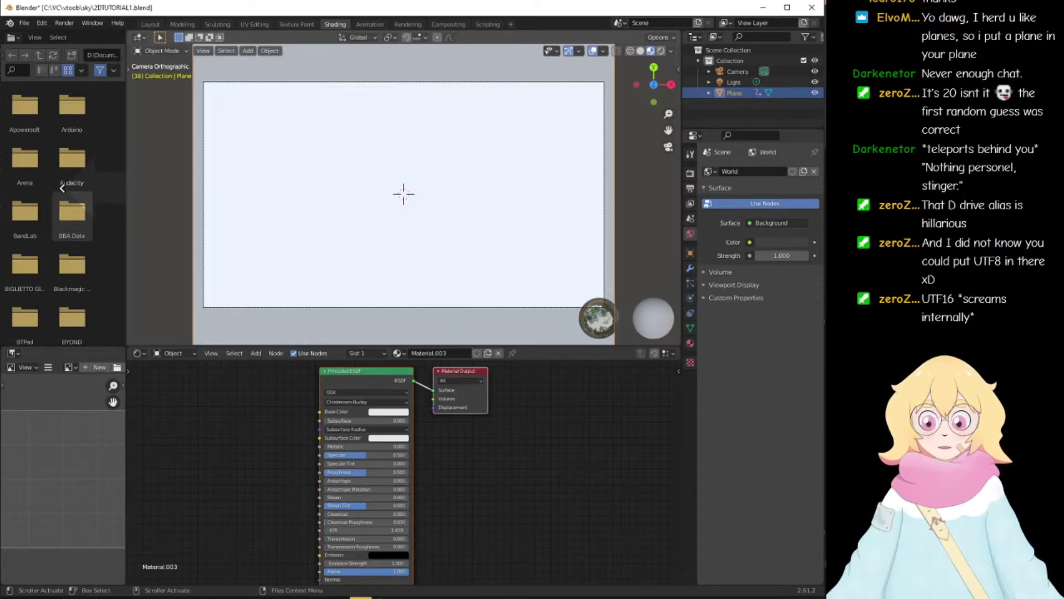
left_click_drag(61, 186, 62, 190)
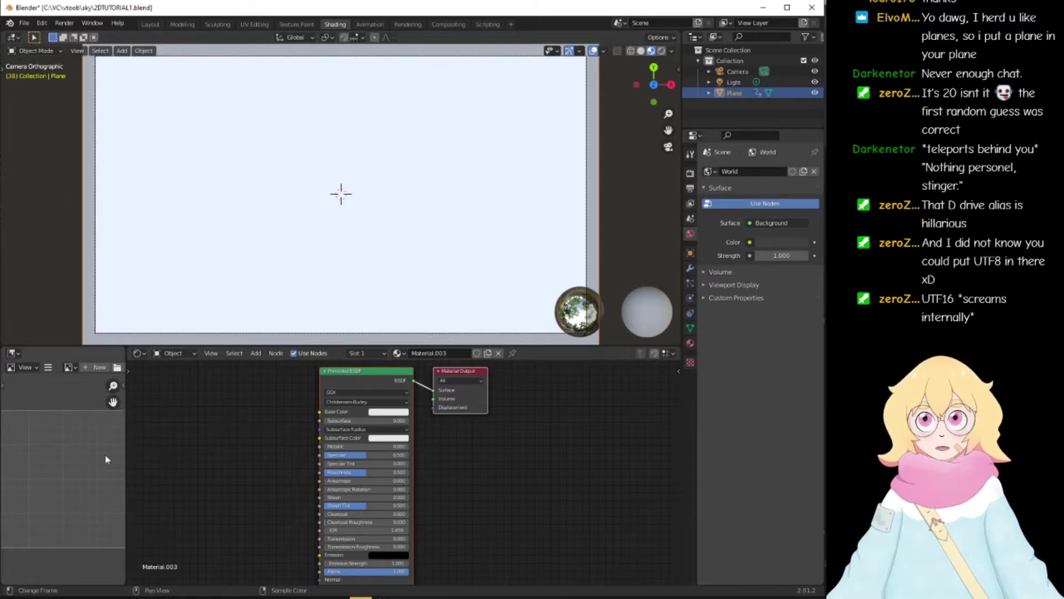
right_click(127, 442)
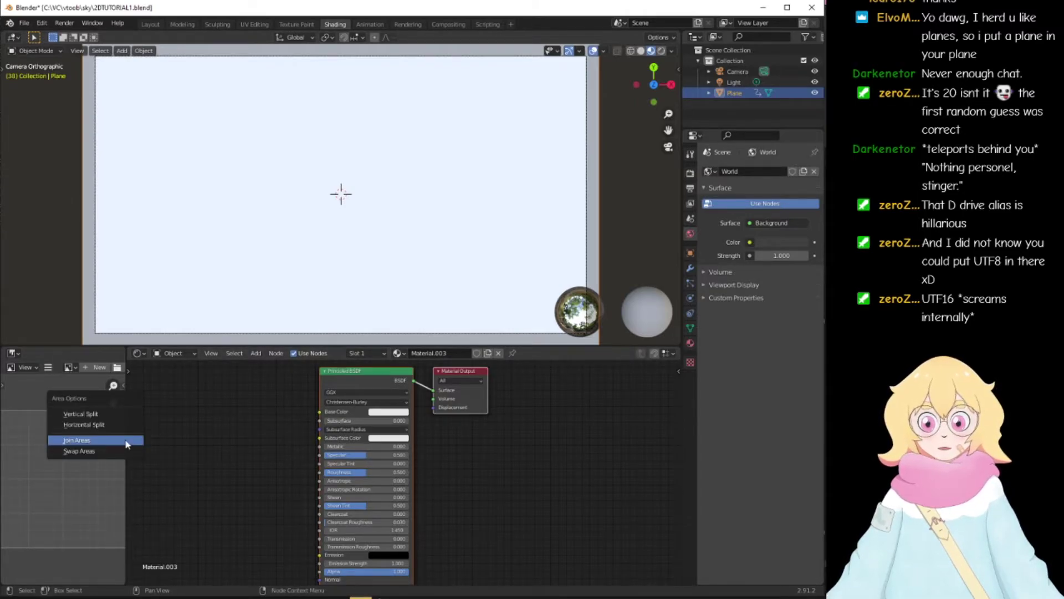
left_click(127, 441)
left_click(75, 442)
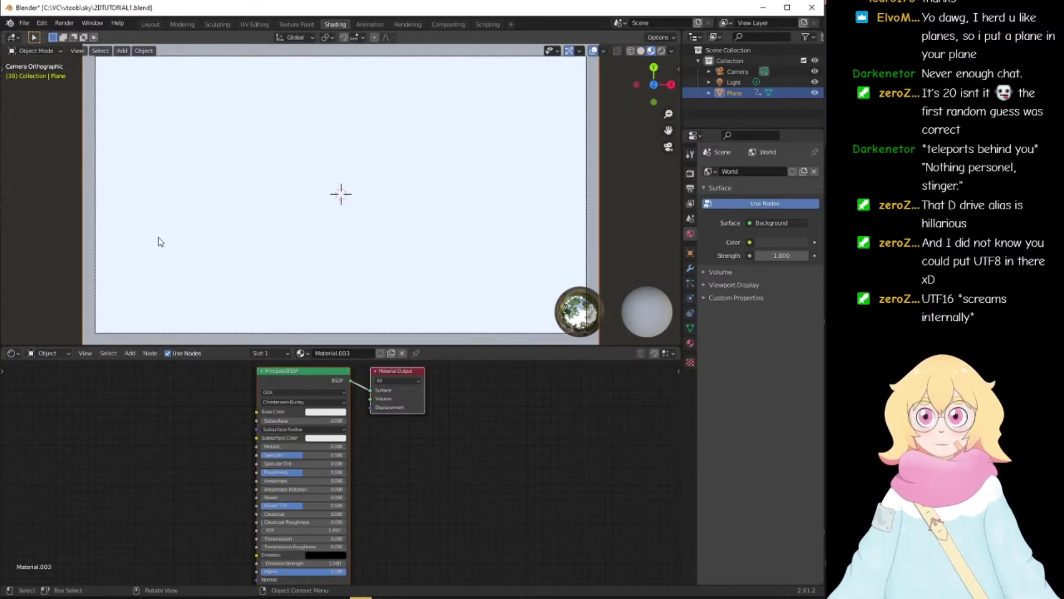
Step: Split the 3D viewport horizontally into two stacked areas at roughly half its height
right_click(681, 179)
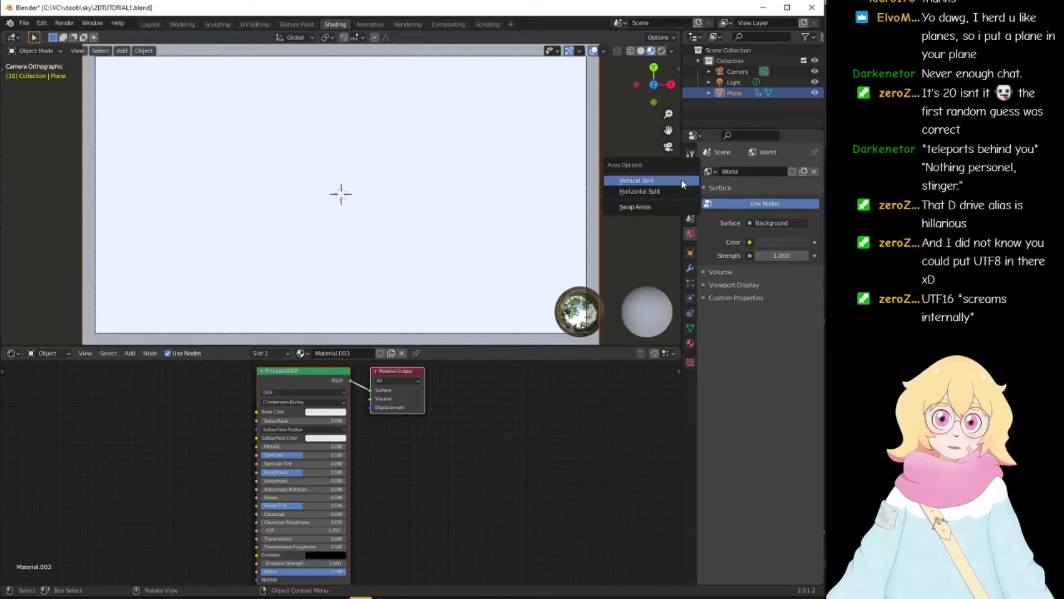
left_click(638, 191)
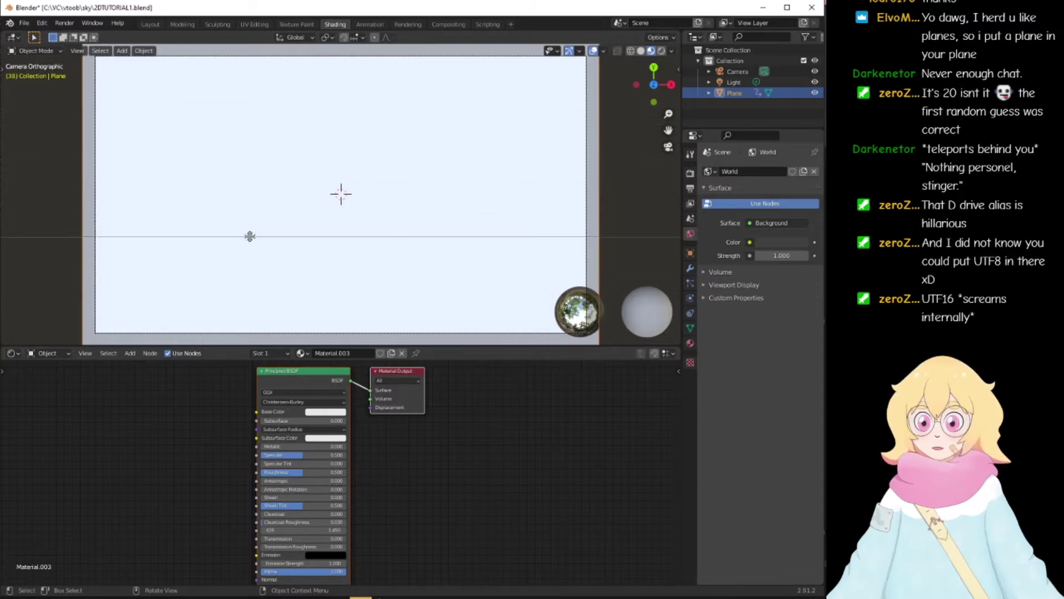
left_click(247, 212)
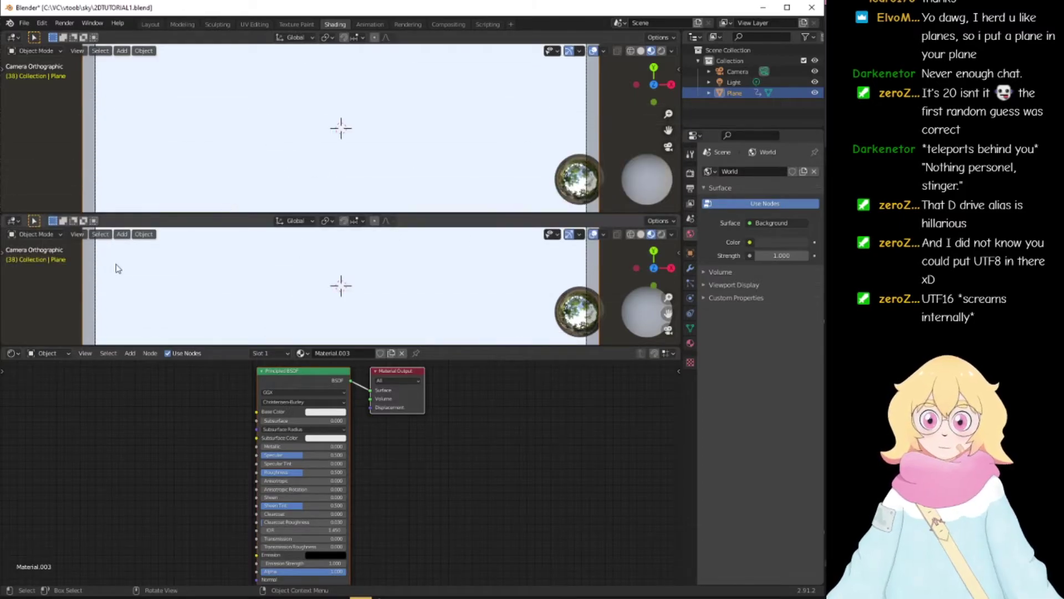
Step: Join the two stacked 3D viewports back into a single area and reposition the program window slightly away from the screen's corner
right_click(211, 215)
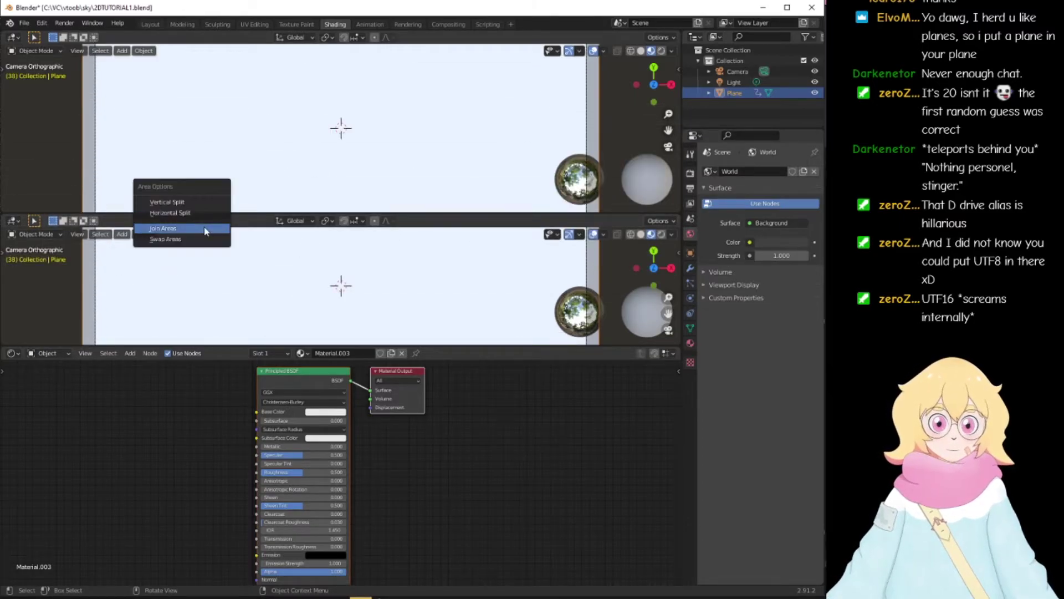
left_click(209, 228)
left_click(200, 275)
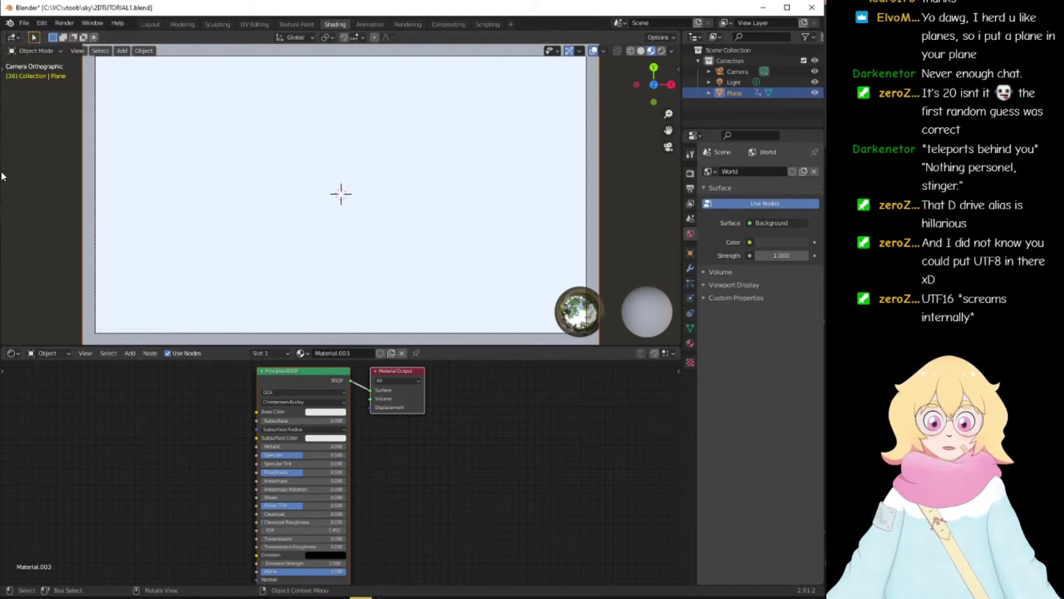
key("super+Left")
left_click_drag(0, 0, 176, 13)
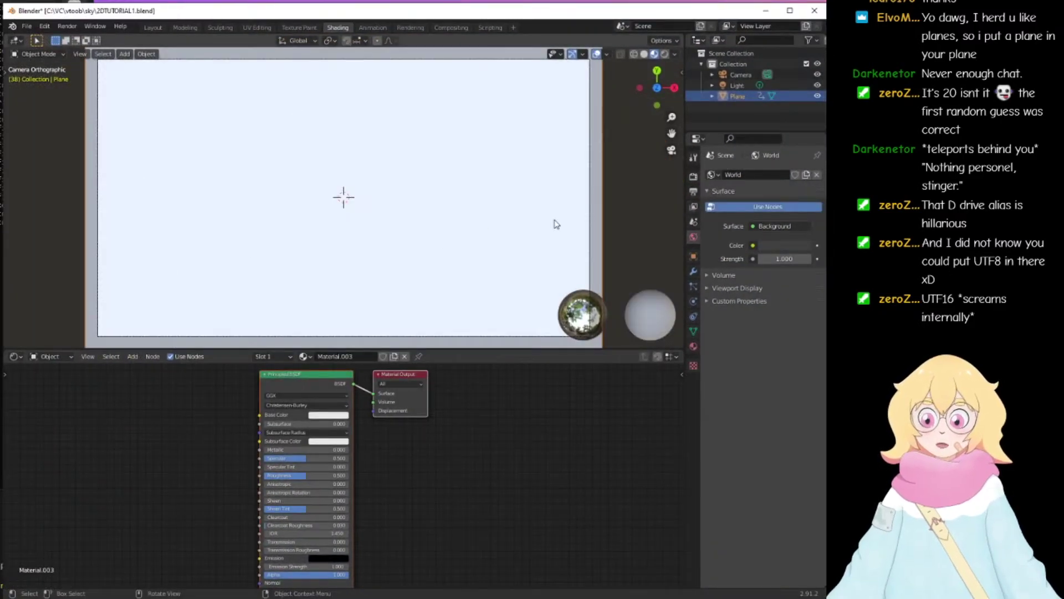
Step: Try to split the shader editor vertically into two side-by-side areas
right_click(719, 132)
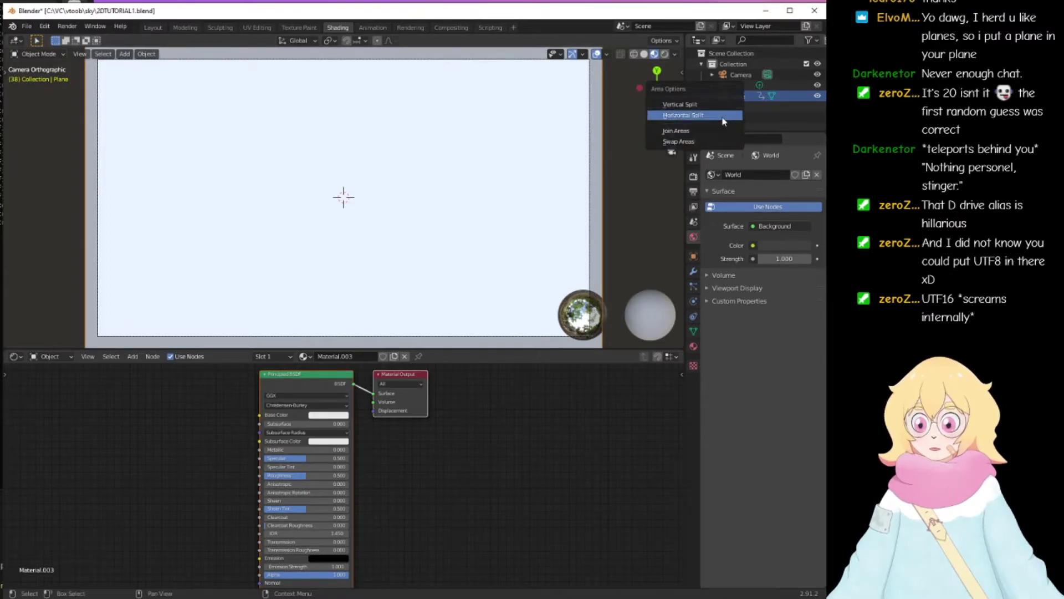
left_click(721, 105)
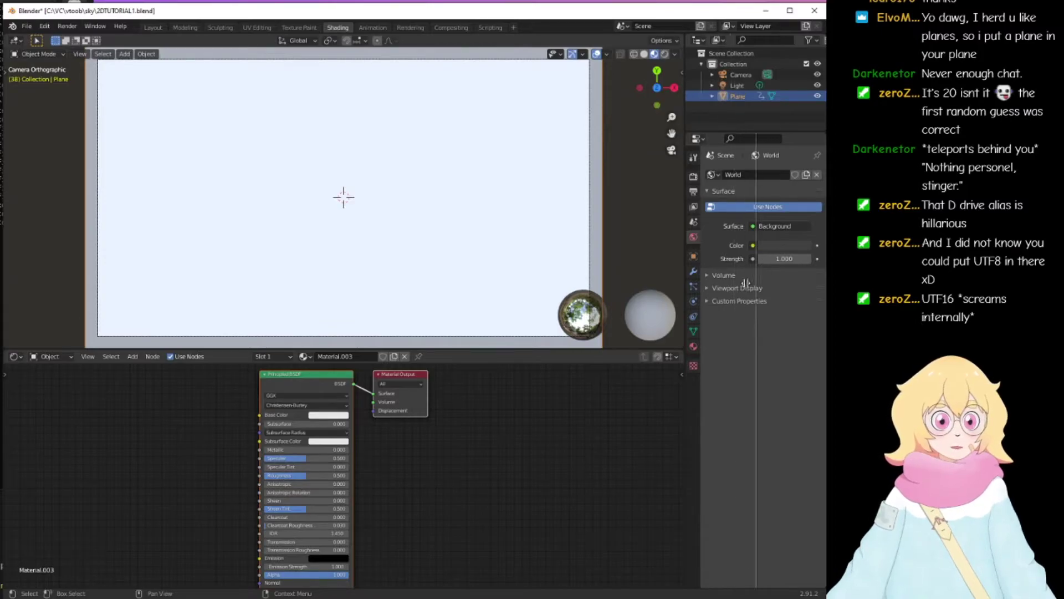
left_click(131, 455)
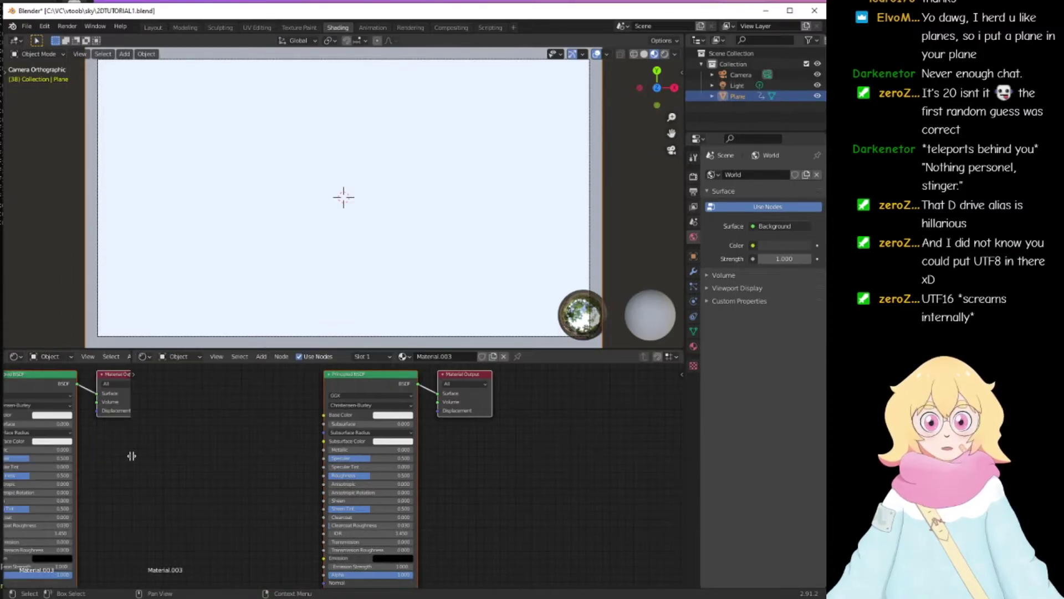
left_click_drag(131, 455, 184, 463)
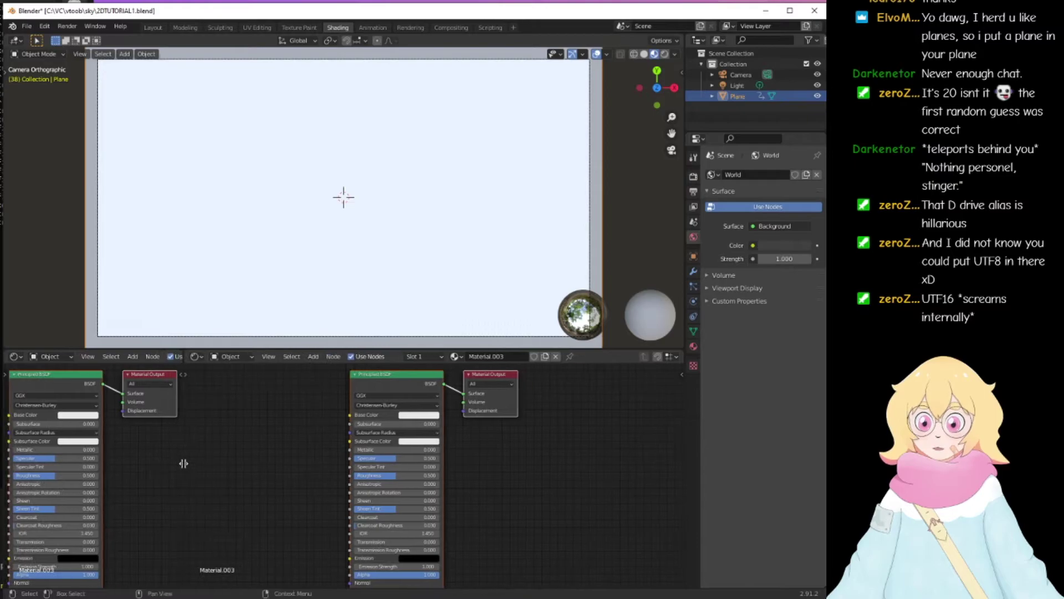
Step: Space the Principled BSDF and Material Output nodes farther apart in the shader editor, keeping them linked
scroll(331, 493, "down", 3)
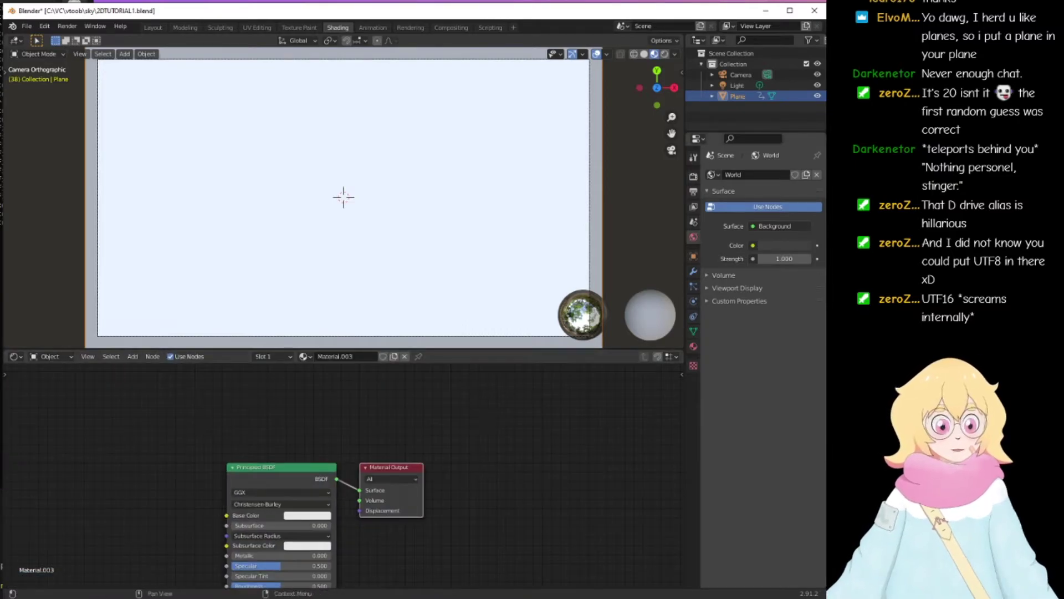
left_click(475, 480)
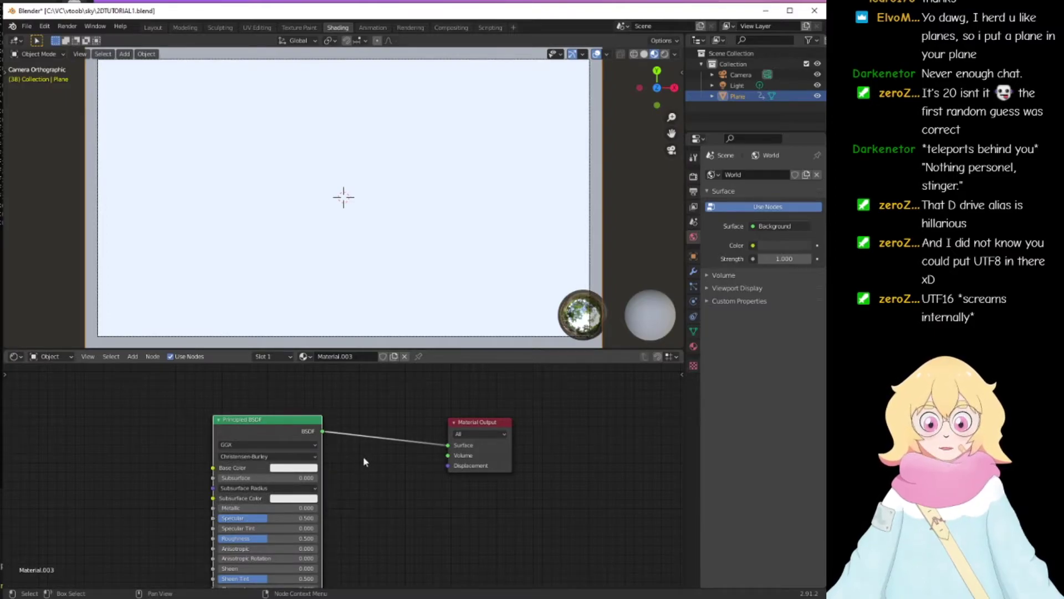
middle_click_drag(363, 461, 299, 442)
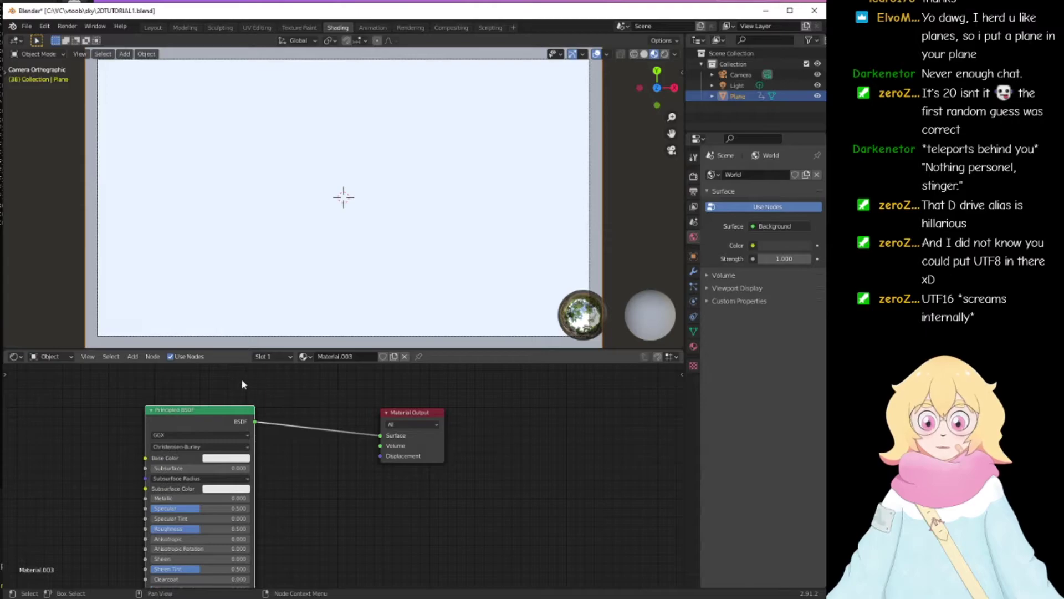
middle_click_drag(244, 384, 267, 401)
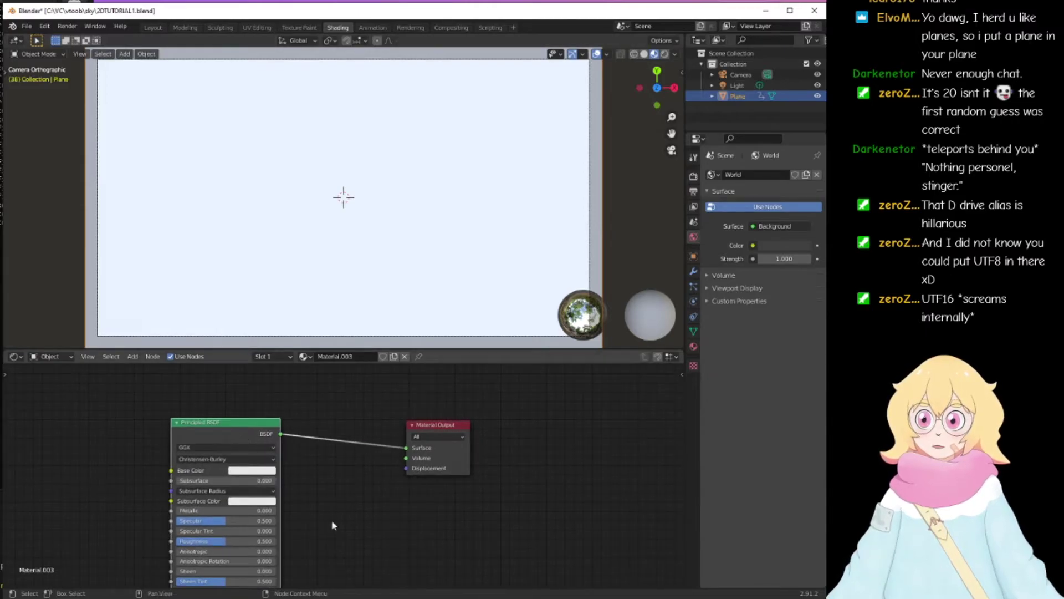
Step: Show the plane's material settings and widen the properties area so the parameter names are fully readable
left_click(693, 301)
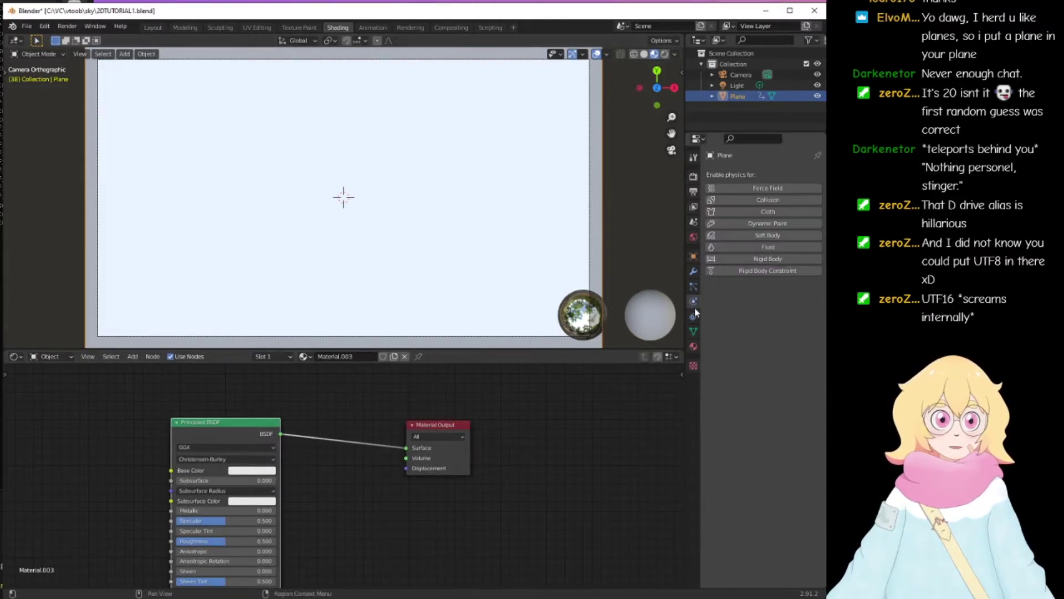
left_click(694, 330)
left_click(693, 343)
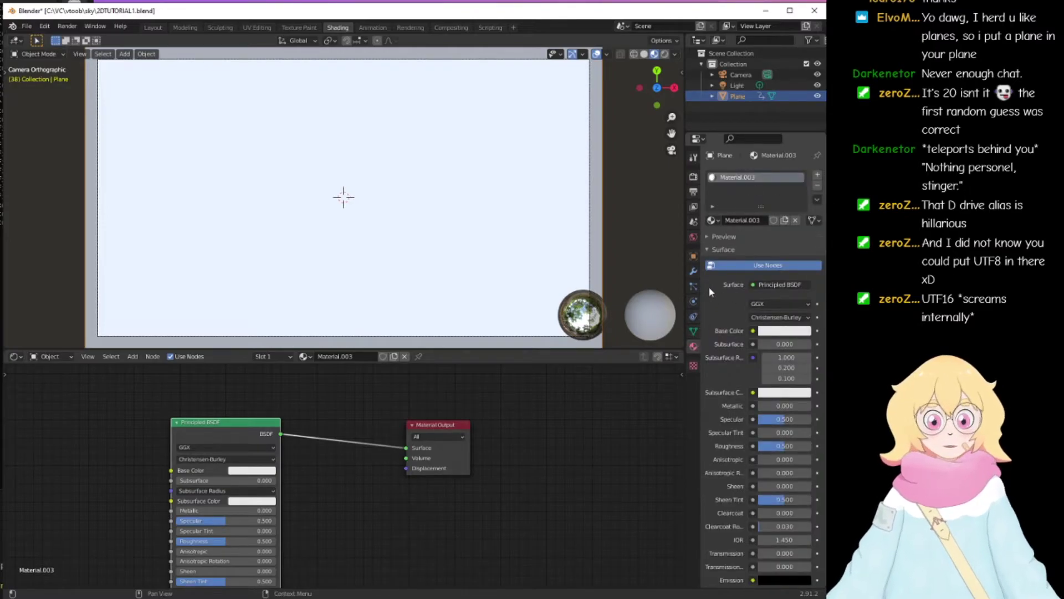
left_click_drag(686, 288, 642, 289)
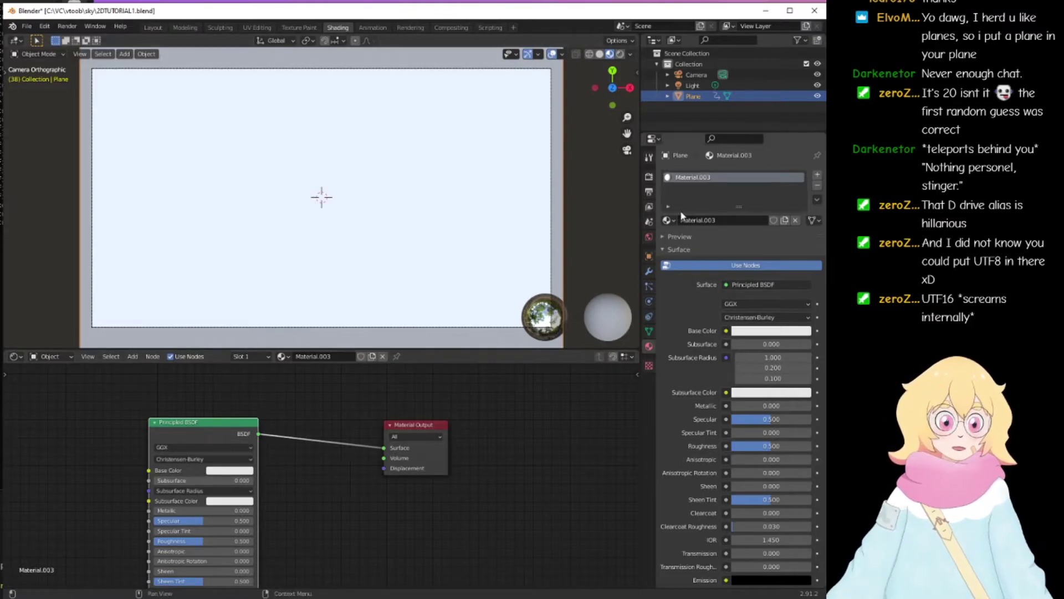
Step: Examine the Principled BSDF node, the available surface shaders and the preview of the plane's material
middle_click_drag(467, 462, 511, 444)
middle_click_drag(390, 414, 339, 419)
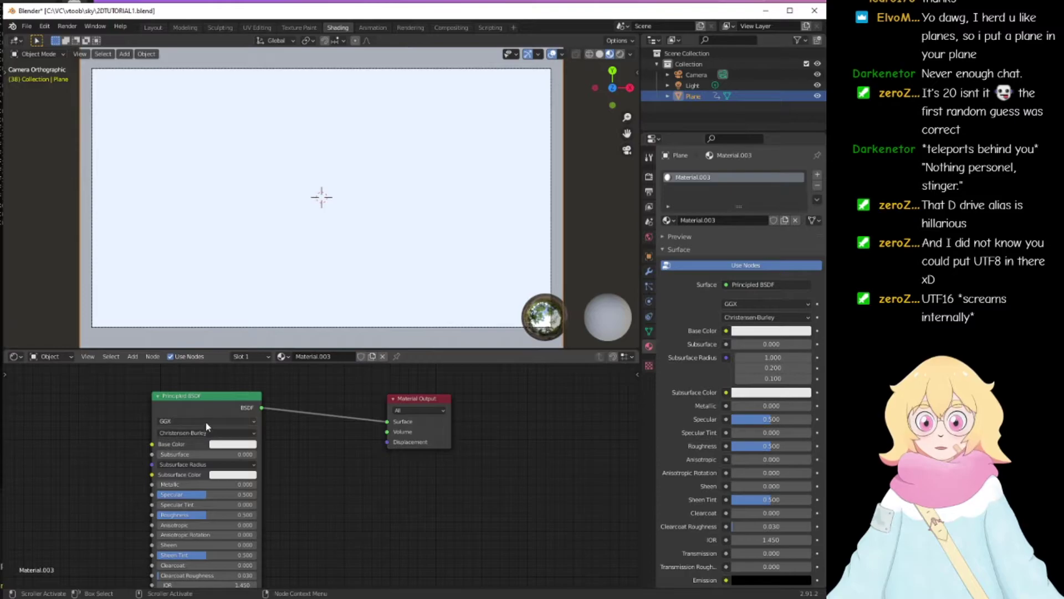
middle_click_drag(297, 419, 388, 473)
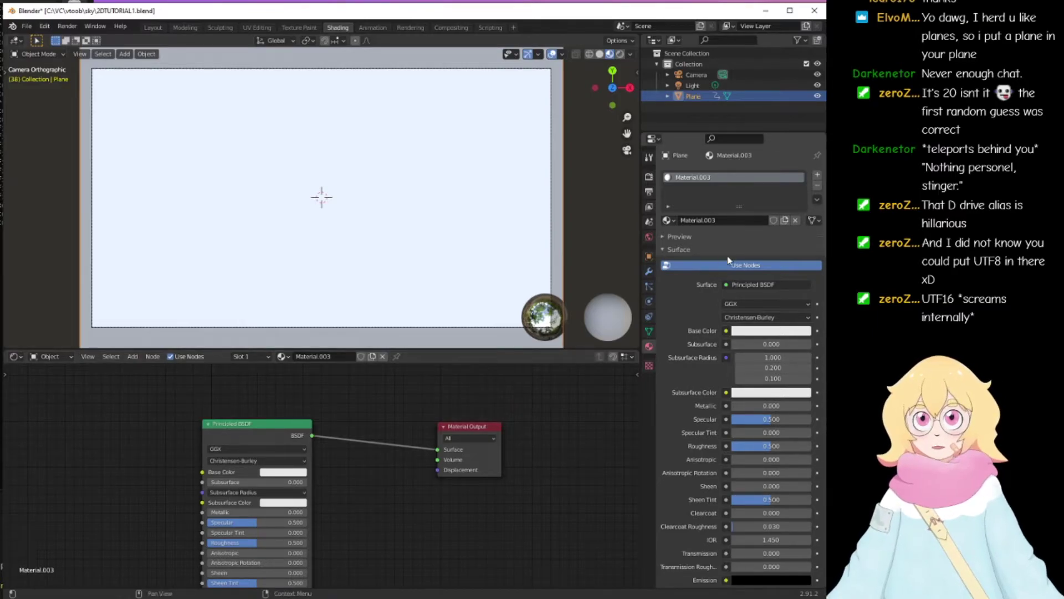
left_click(754, 285)
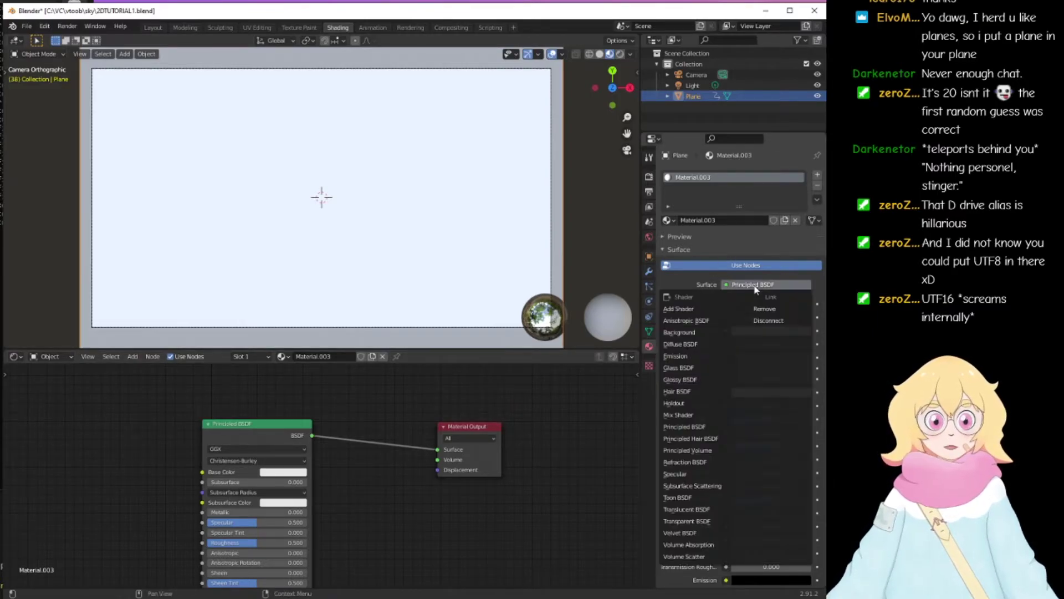
left_click(727, 238)
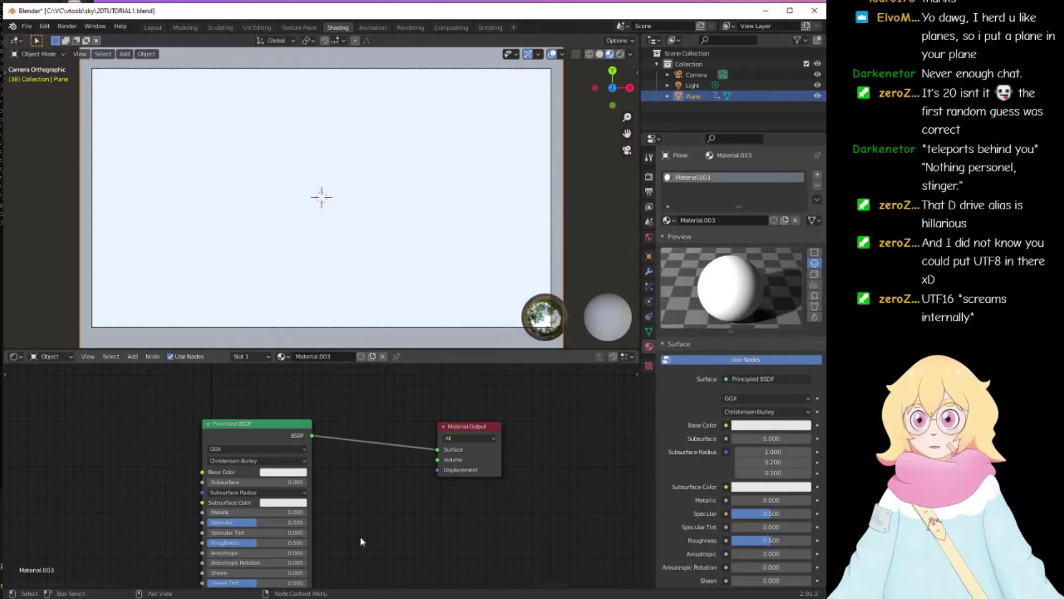
left_click(669, 238)
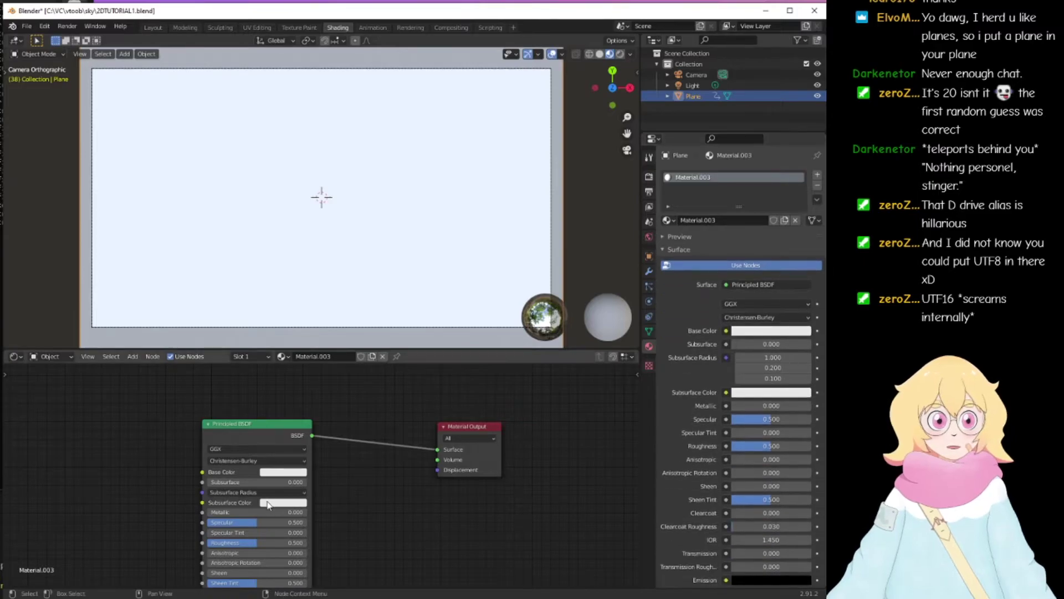
Step: Delete the Principled BSDF node from the plane's material
middle_click_drag(339, 452, 345, 453)
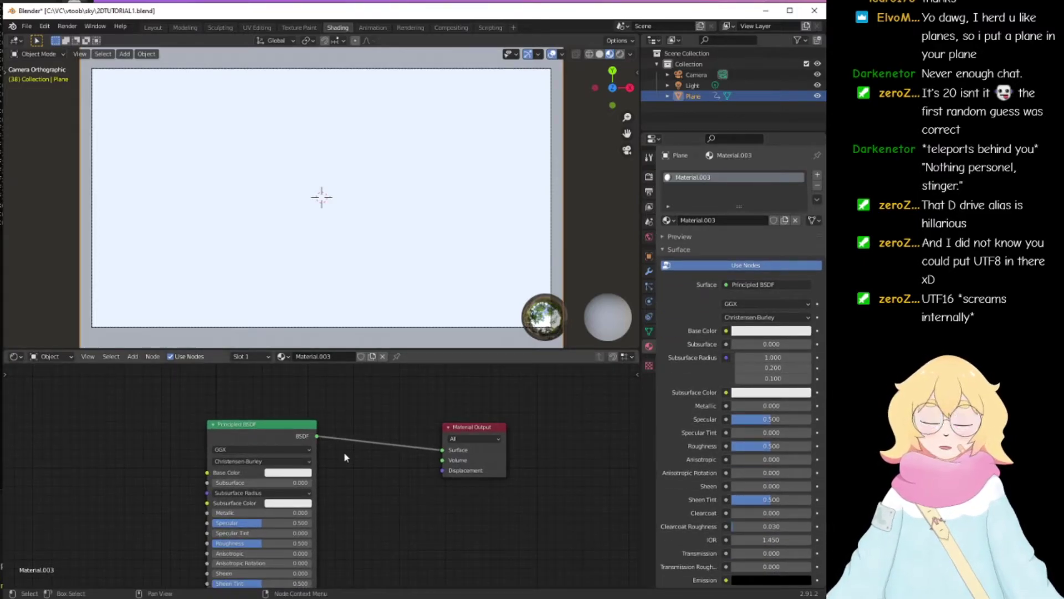
middle_click_drag(348, 469, 357, 451)
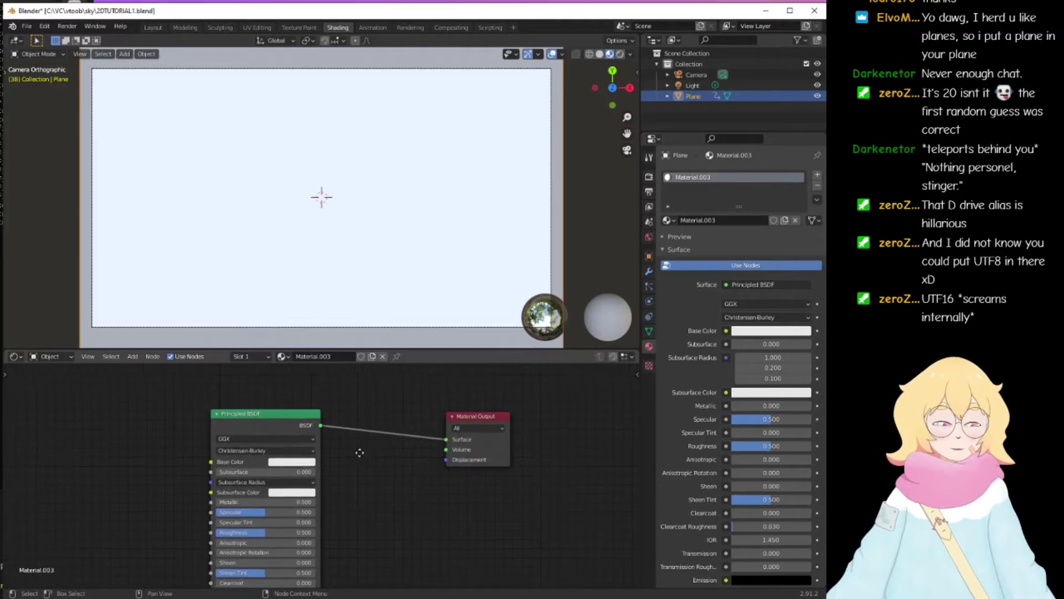
left_click(257, 417)
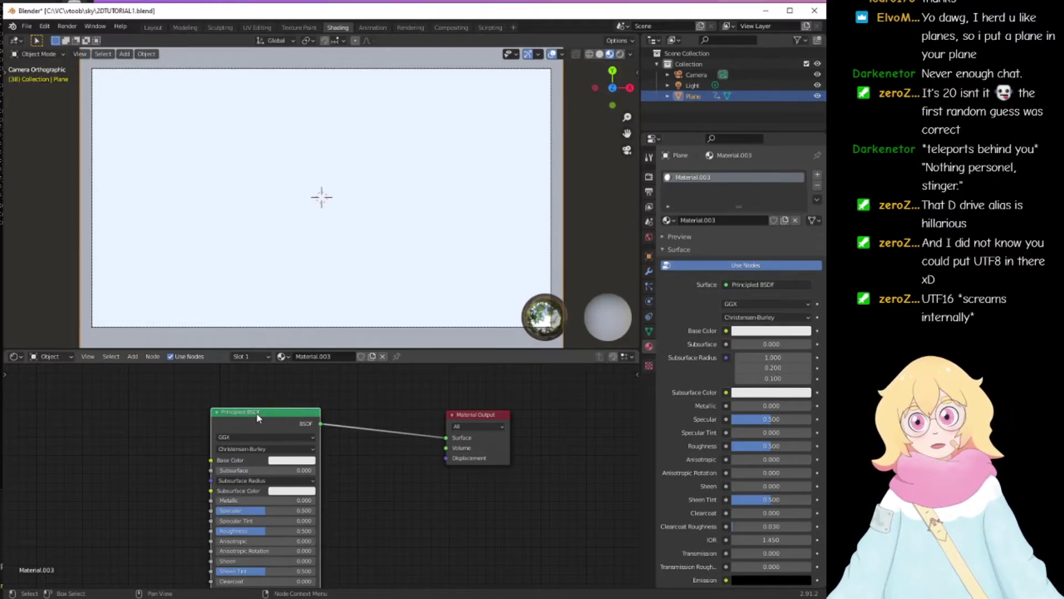
right_click(258, 417)
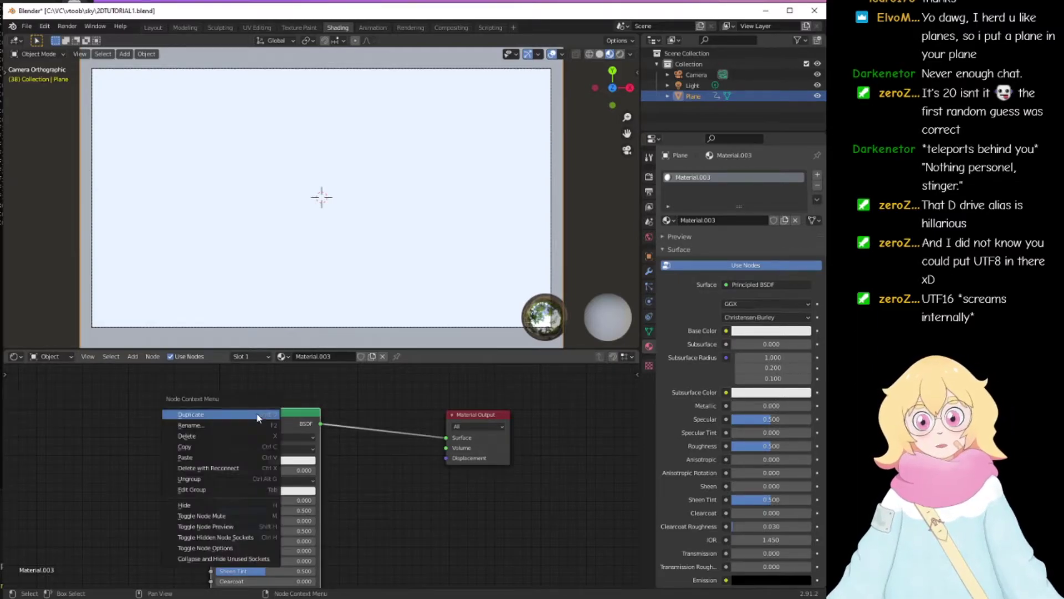
left_click(221, 436)
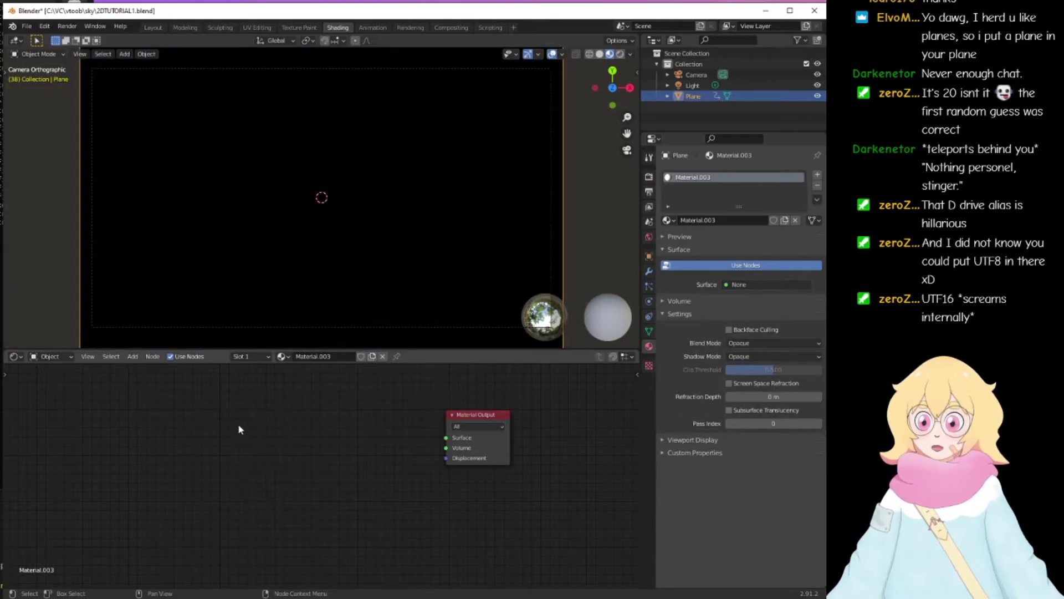
Step: Add an RGB node to the plane's material, placed ahead of the Material Output node
middle_click_drag(261, 414, 308, 433)
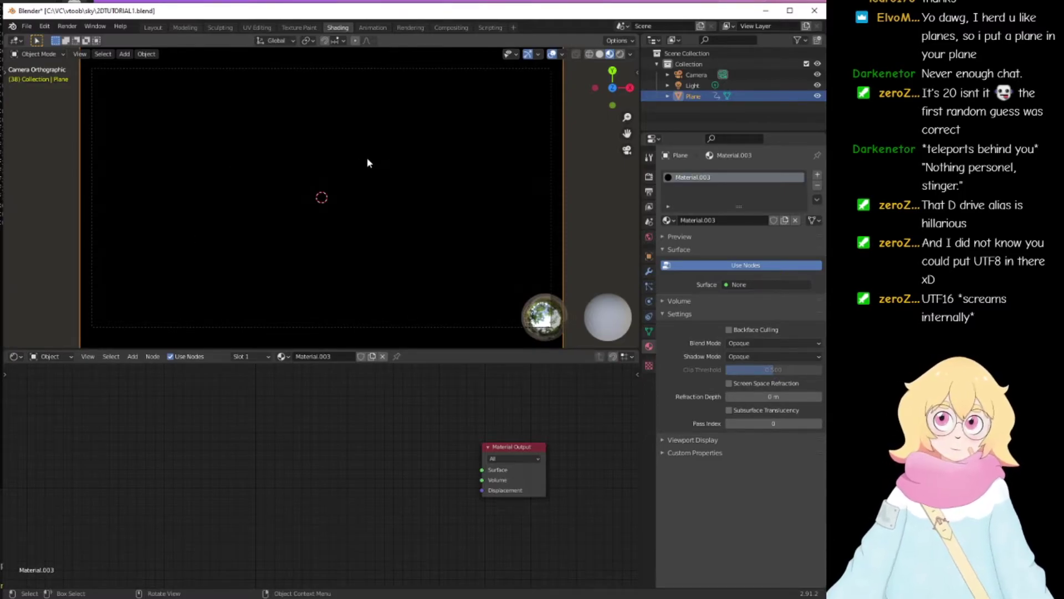
mouse_move(409, 434)
middle_mouse_down()
mouse_move(402, 420)
mouse_move(423, 437)
mouse_move(369, 395)
mouse_move(403, 435)
middle_mouse_up()
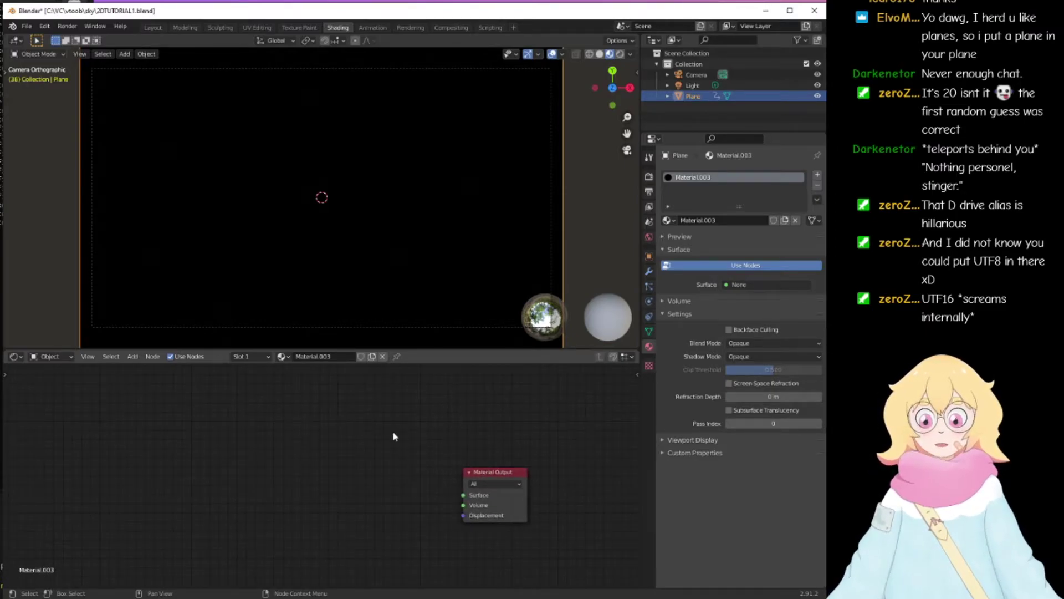
left_click(111, 356)
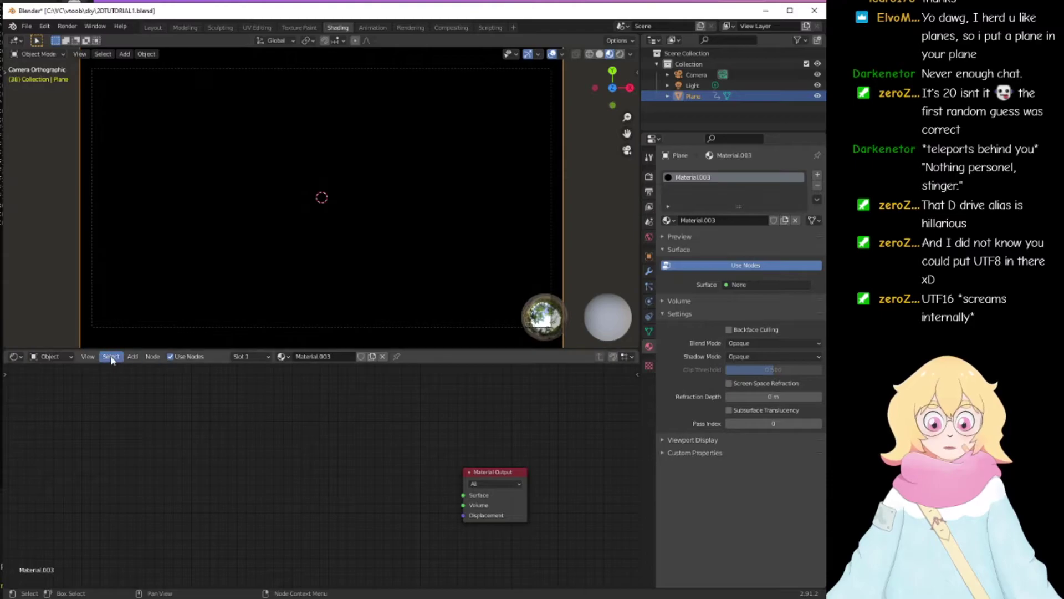
left_click(132, 356)
mouse_move(143, 387)
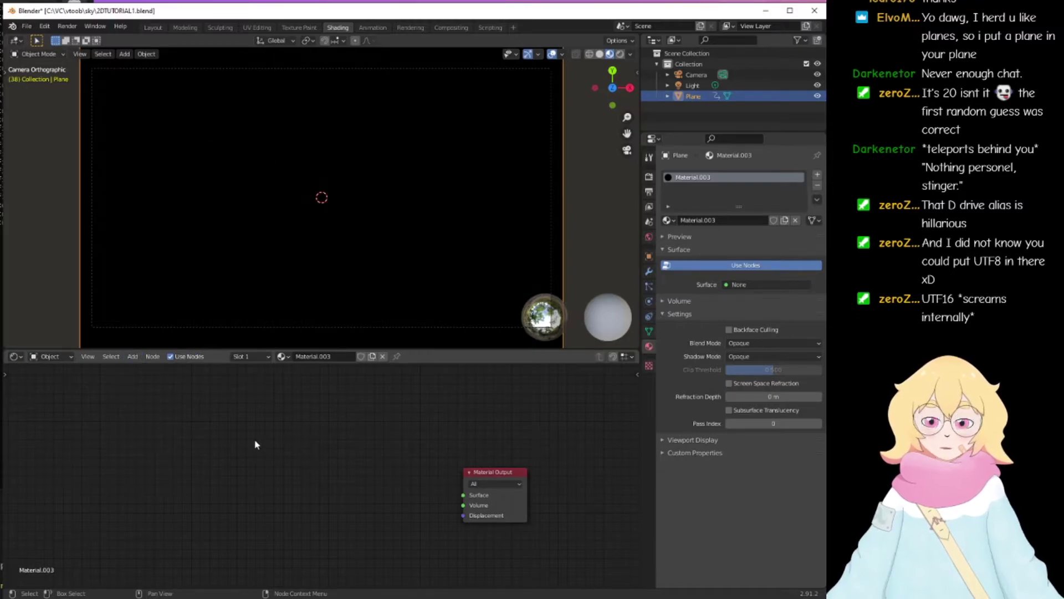
key("shift+a")
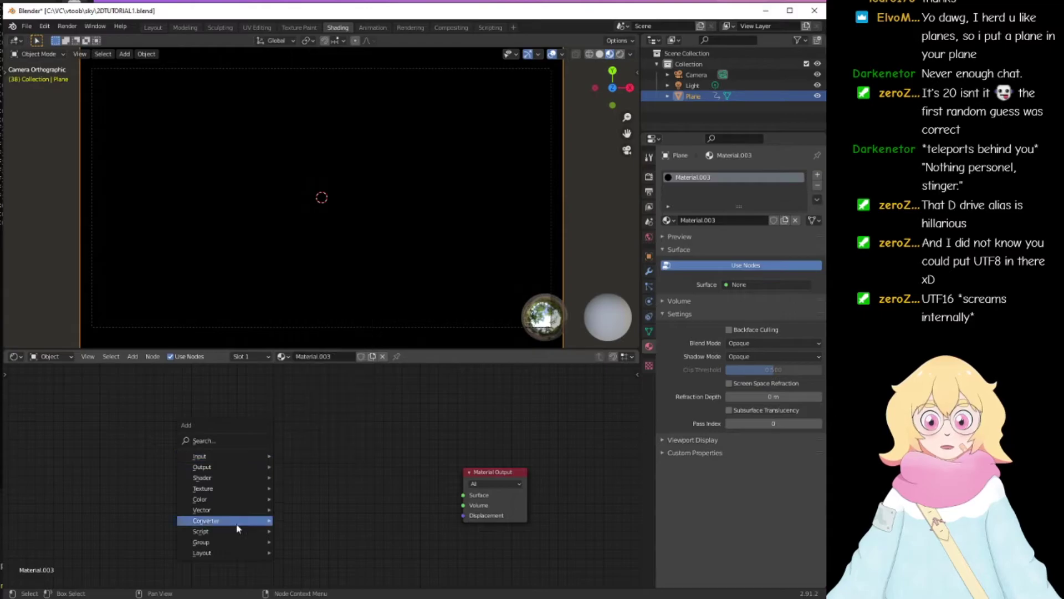
left_click(207, 442)
type("rgb")
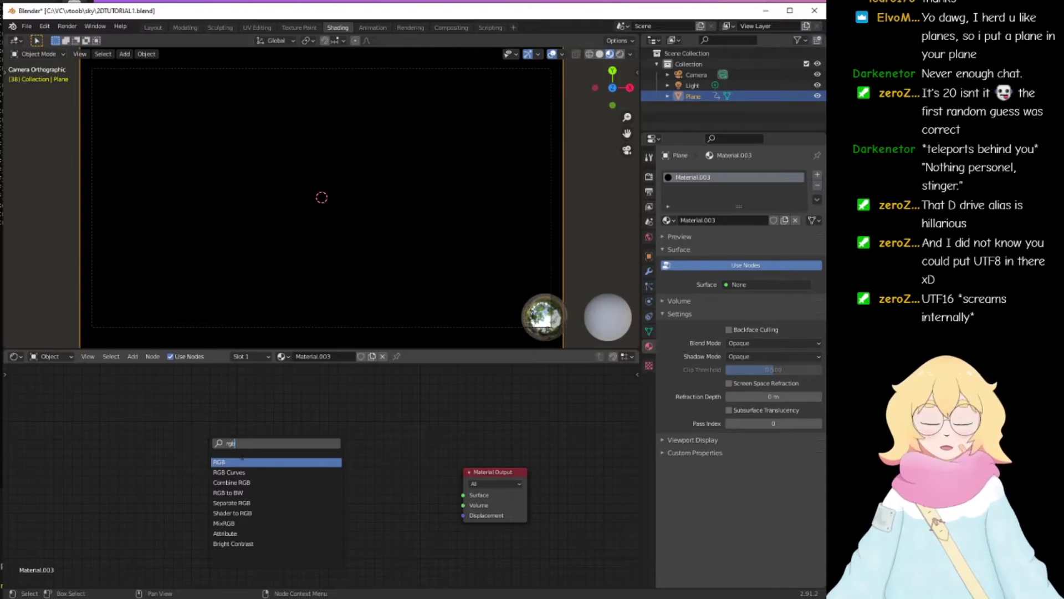
key("Return")
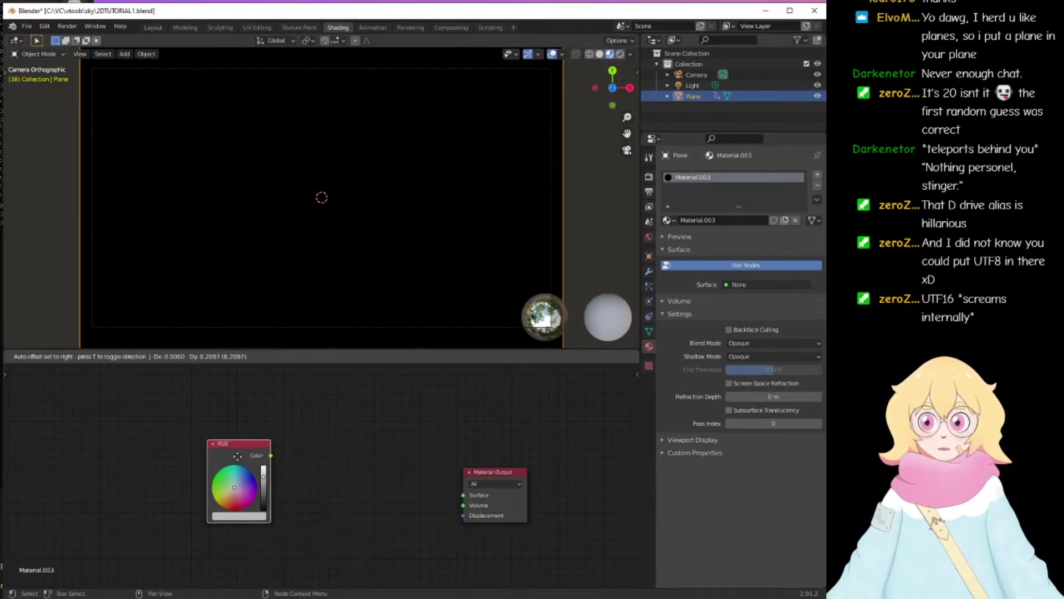
left_click(253, 445)
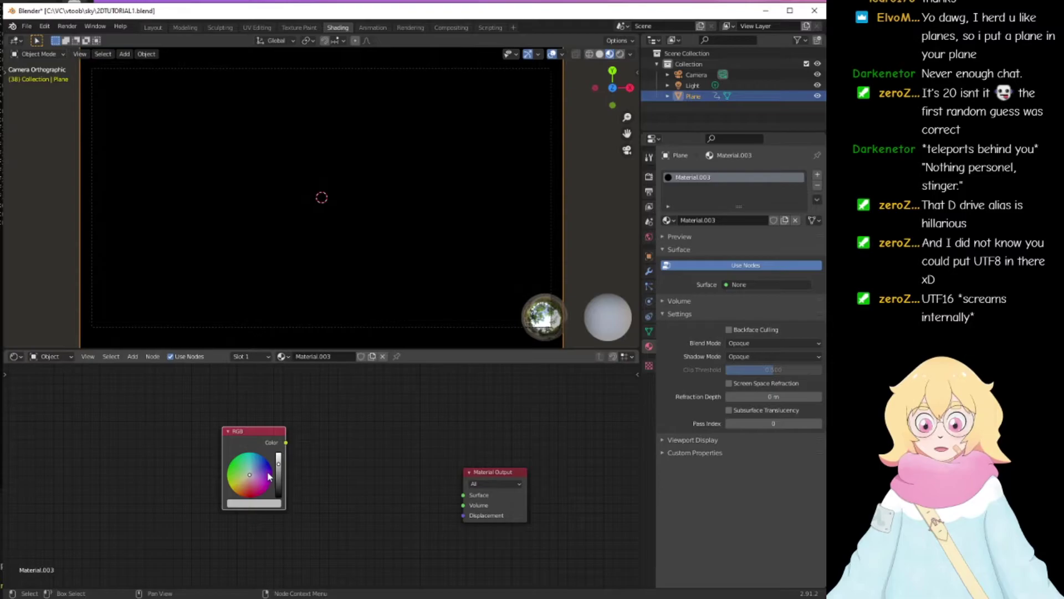
Step: Connect the RGB node's Color to the Material Output's Surface and try a green, then a blue colour
mouse_move(251, 478)
left_mouse_down()
mouse_move(226, 478)
mouse_move(243, 460)
left_mouse_up()
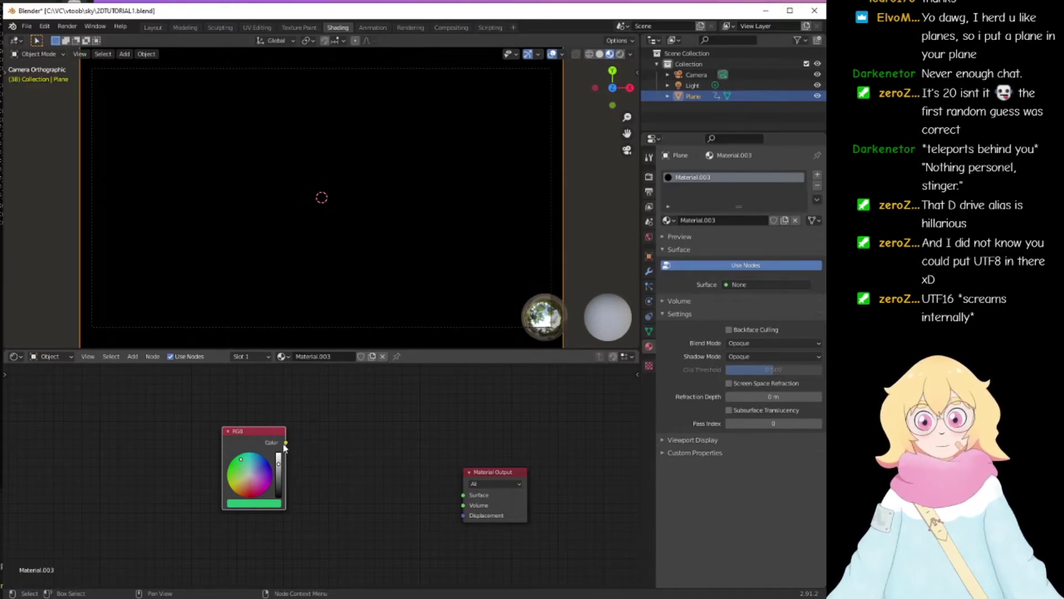
left_click_drag(285, 443, 464, 497)
left_click_drag(256, 432, 339, 450)
left_click_drag(317, 505, 341, 479)
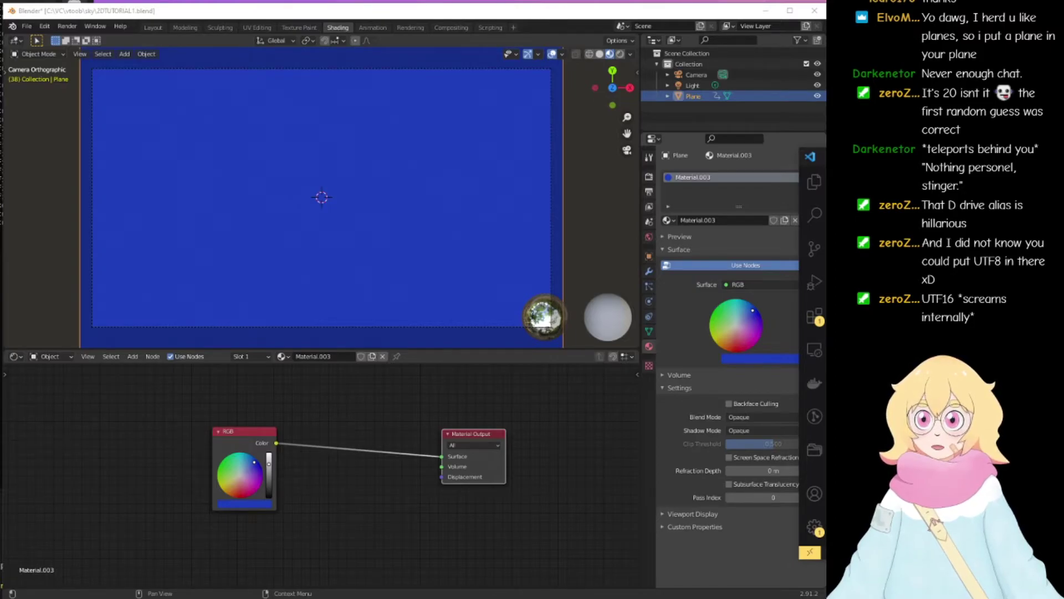
Step: Replace the RGB node with a Noise Texture node and connect its Fac output to the Material Output's Surface
left_click_drag(244, 430, 189, 432)
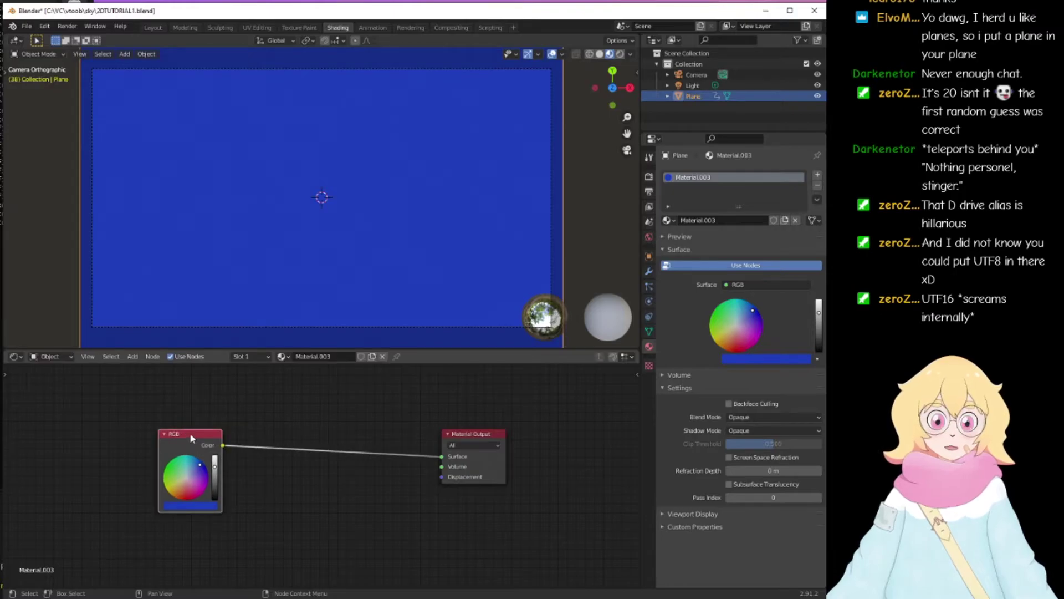
key("Delete")
key("shift+a")
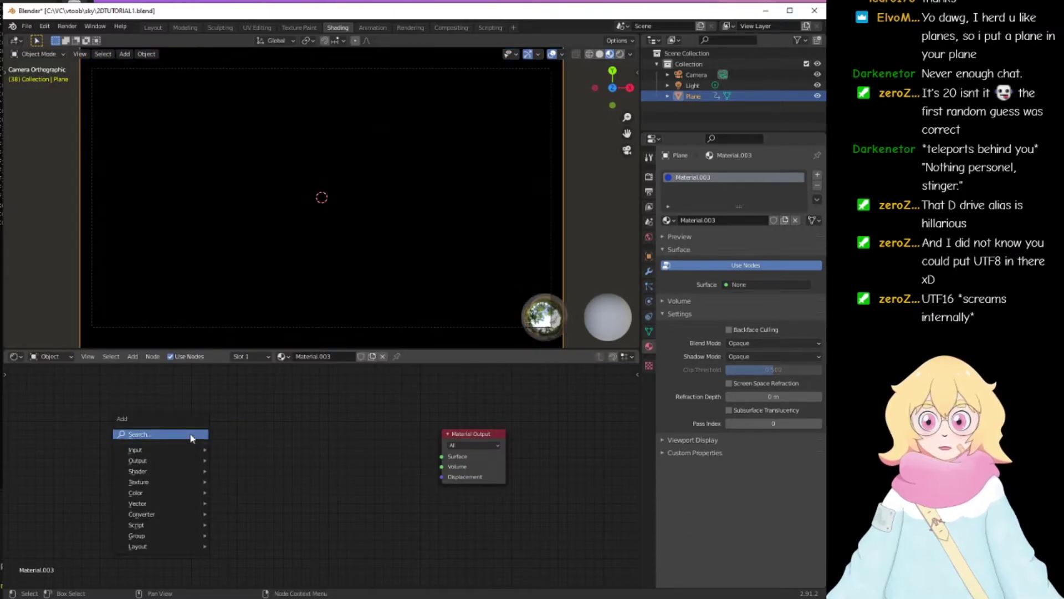
left_click(190, 434)
type("noise")
key("Return")
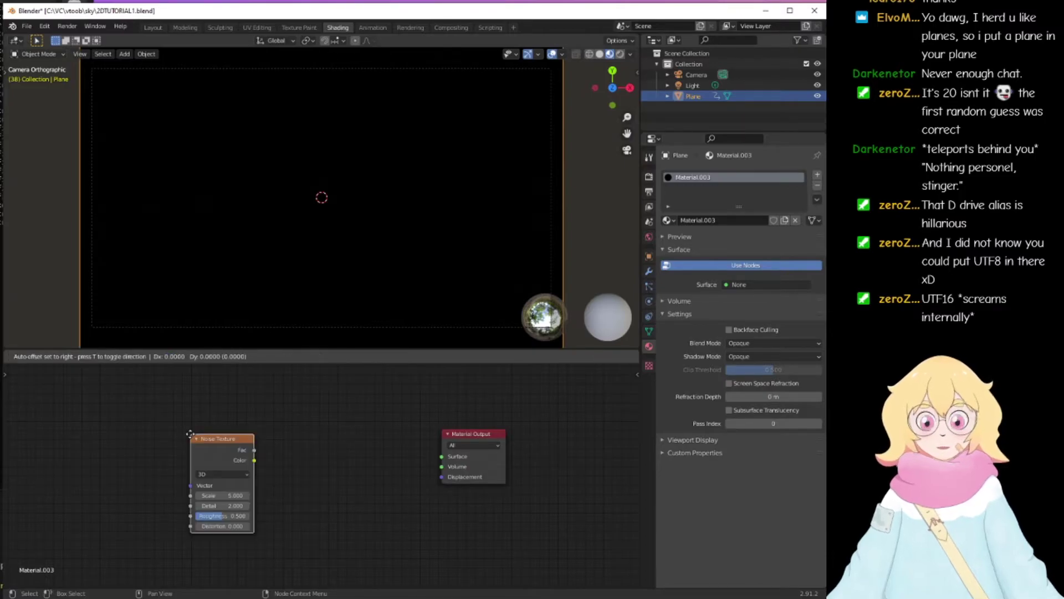
left_click(205, 411)
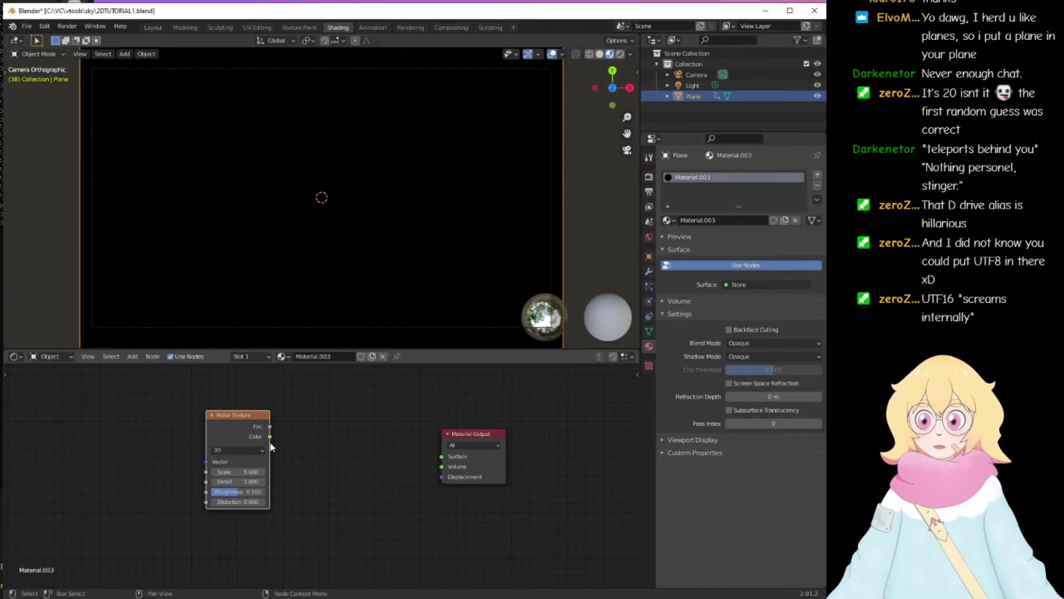
left_click_drag(269, 426, 441, 456)
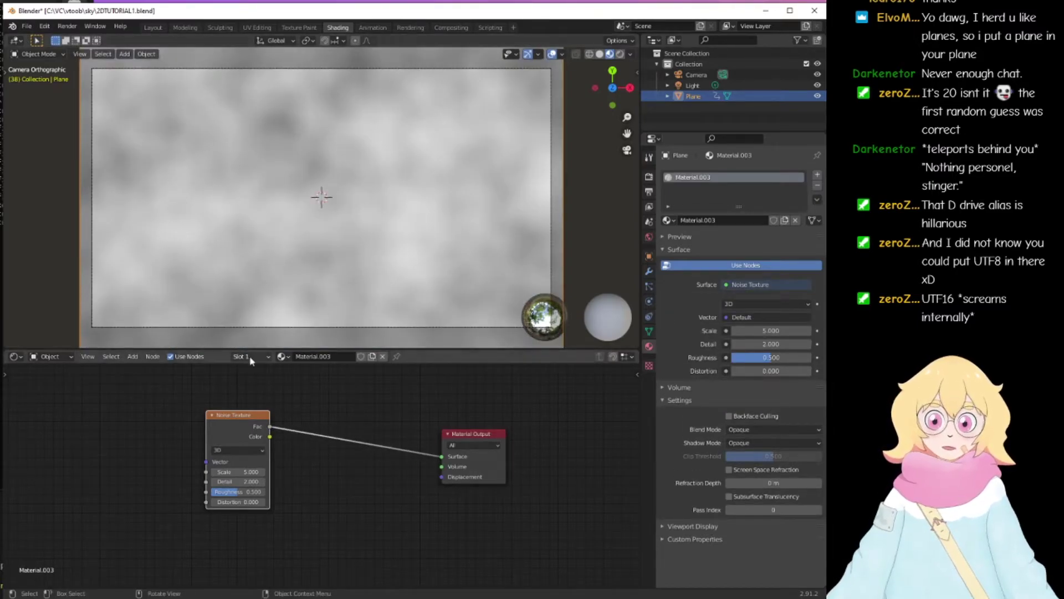
Step: Set the Noise Texture's scale to 31.8 and detail to 3.4, and feed its Color output into Surface instead
left_click_drag(228, 415, 257, 417)
mouse_move(266, 472)
left_mouse_down()
mouse_move(443, 472)
mouse_move(262, 481)
left_mouse_up()
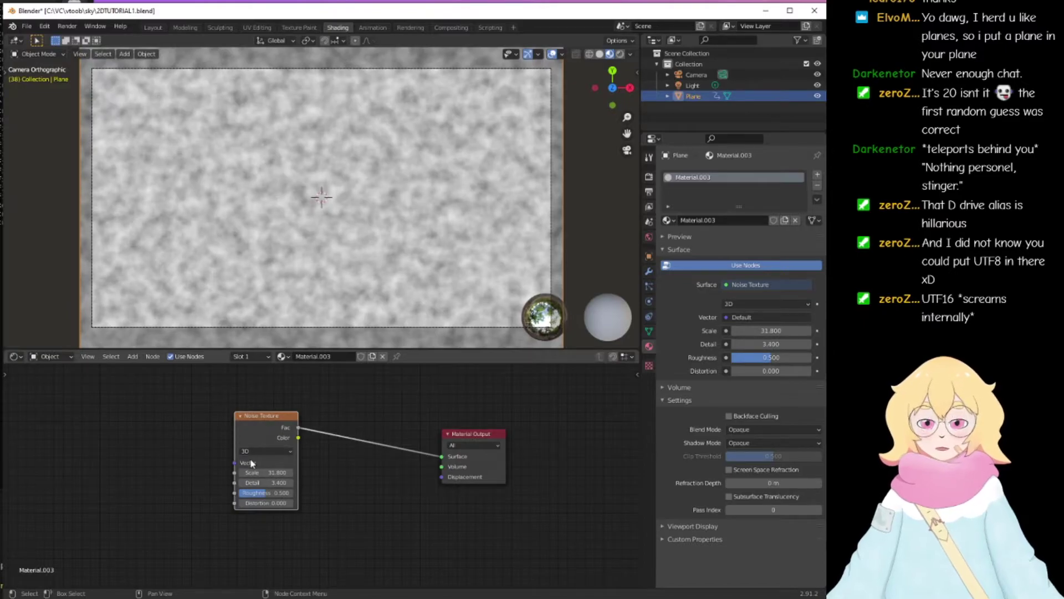
mouse_move(444, 457)
left_mouse_down()
mouse_move(304, 444)
mouse_move(442, 457)
left_mouse_up()
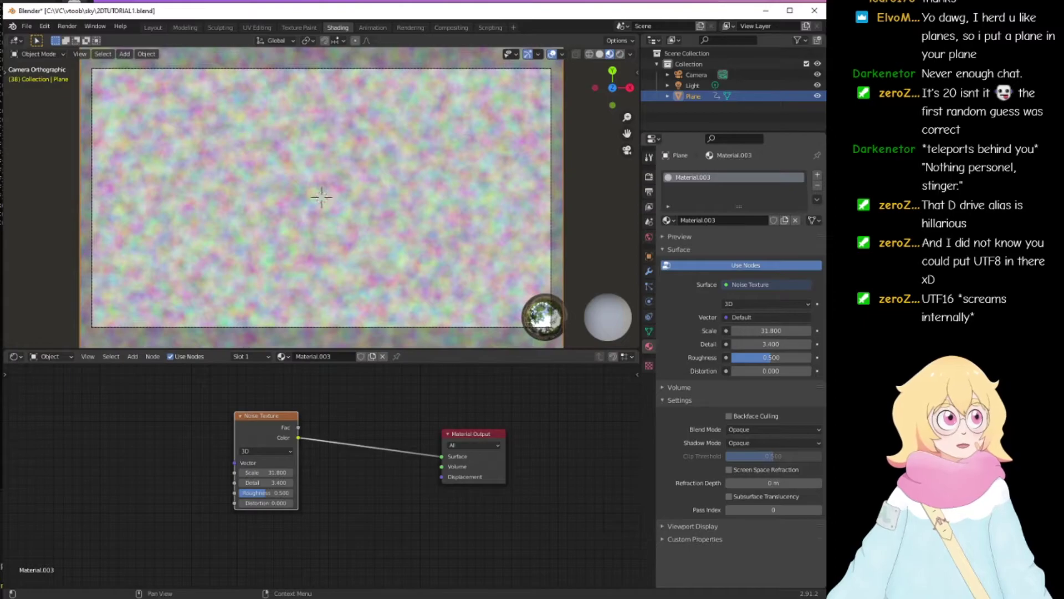
key("alt+Tab")
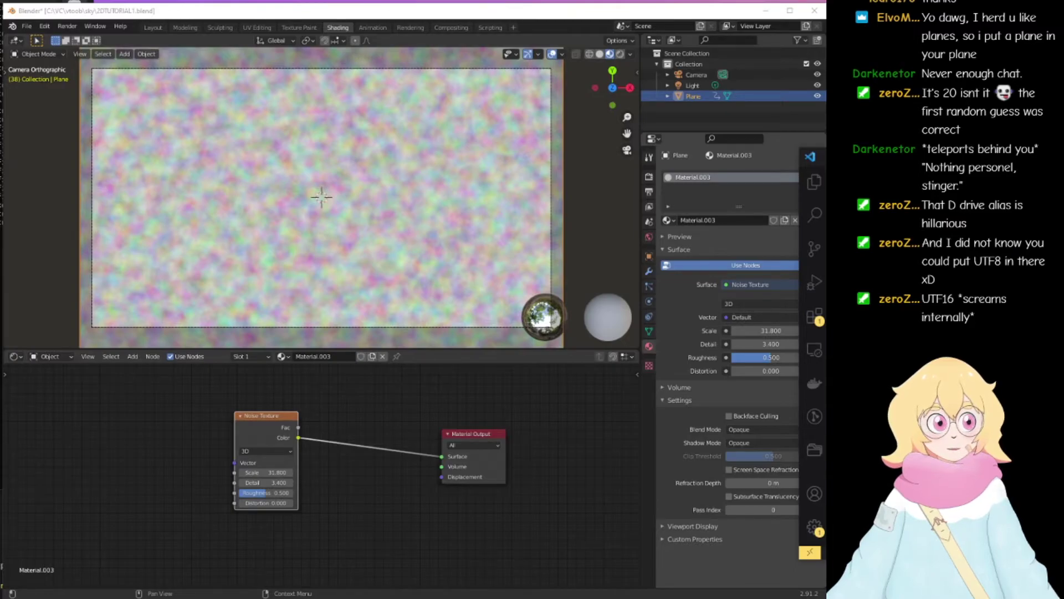
Step: Add a Voronoi Texture node between the Noise Texture and Material Output, and connect its Distance output to Surface
left_click_drag(284, 428, 258, 404)
scroll(304, 435, "down", 2, "shift")
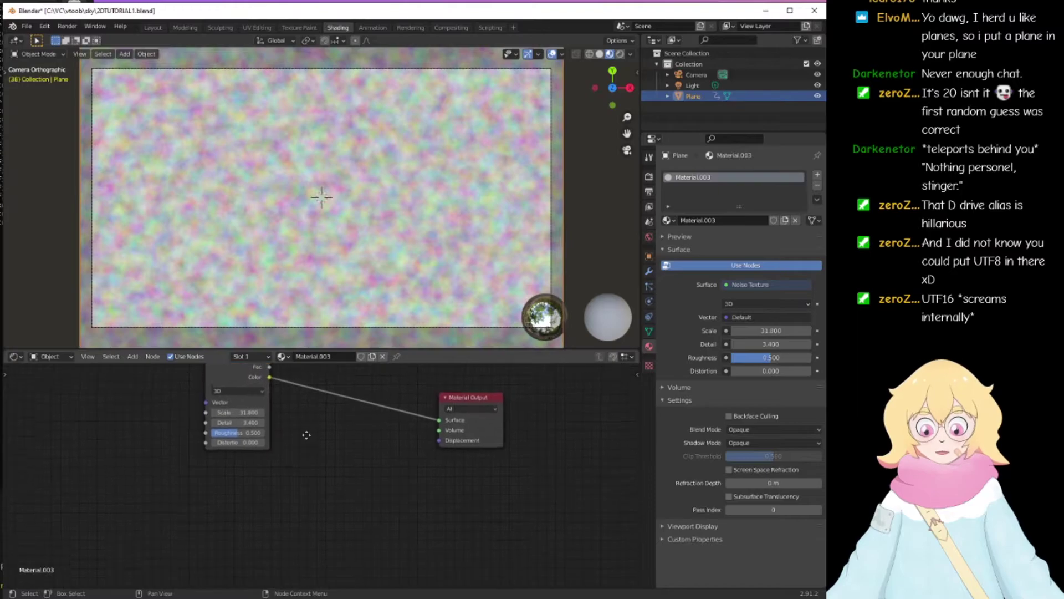
key("shift+a")
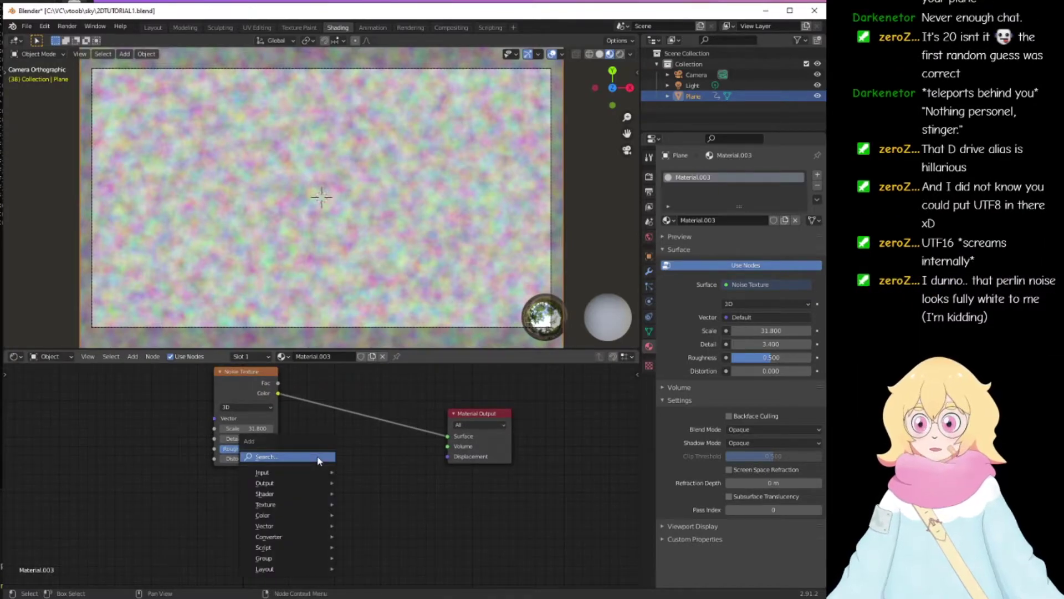
left_click(318, 457)
type("voronoi")
key("Return")
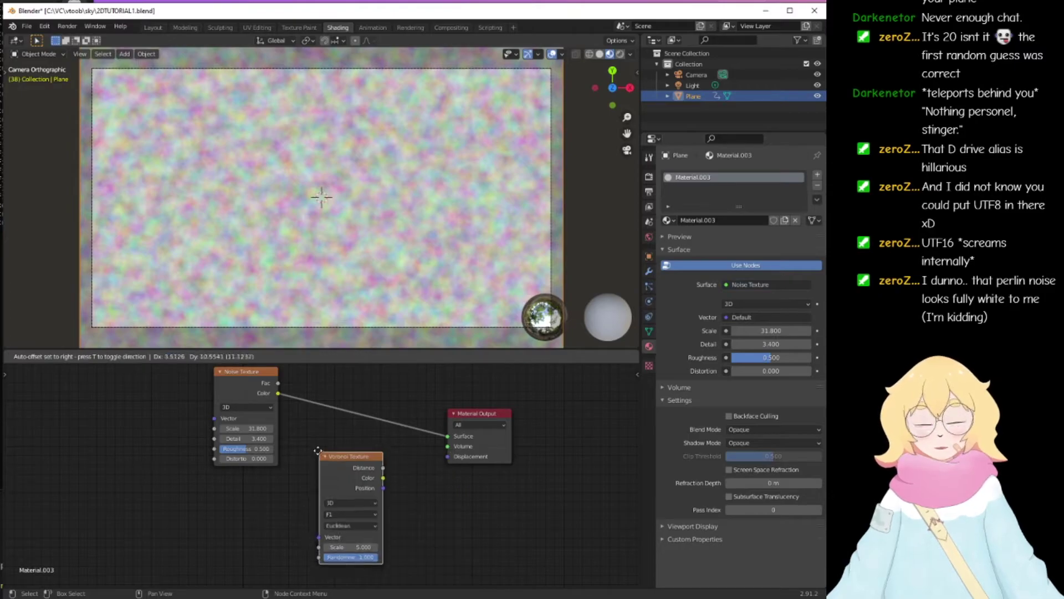
left_click(258, 475)
left_click_drag(320, 493, 447, 436)
left_click_drag(287, 488, 334, 429)
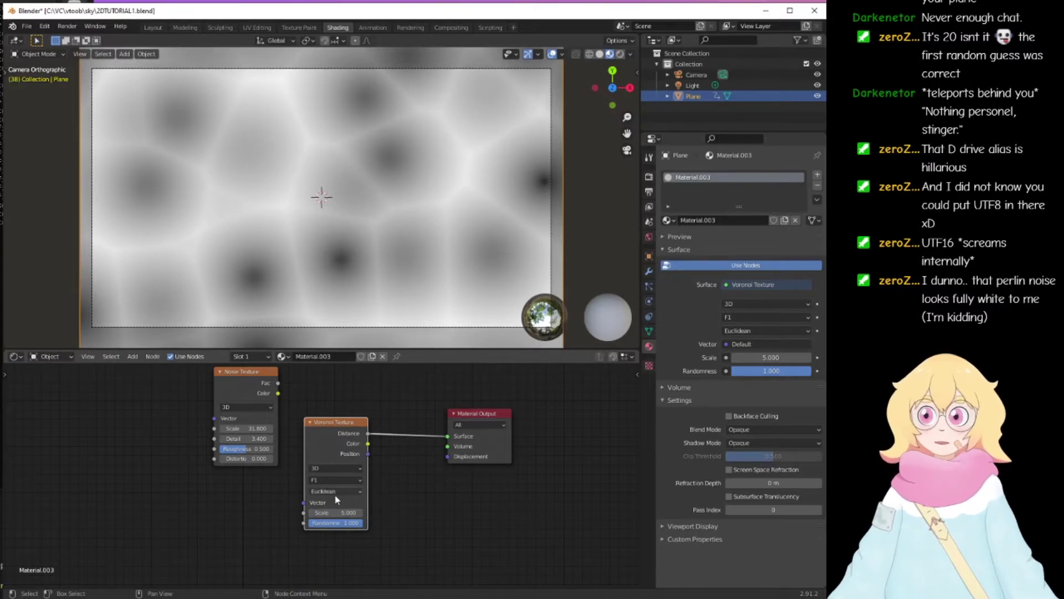
Step: Set the Voronoi Texture's scale to 17.5 and move both texture nodes farther from the Material Output
left_click_drag(335, 512, 395, 512)
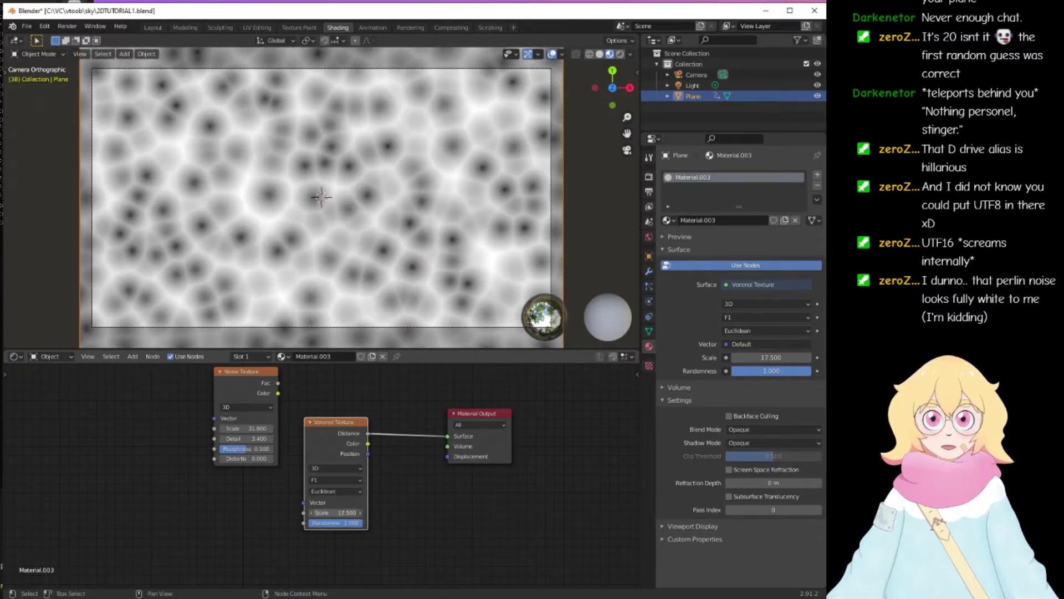
left_click_drag(323, 421, 246, 479)
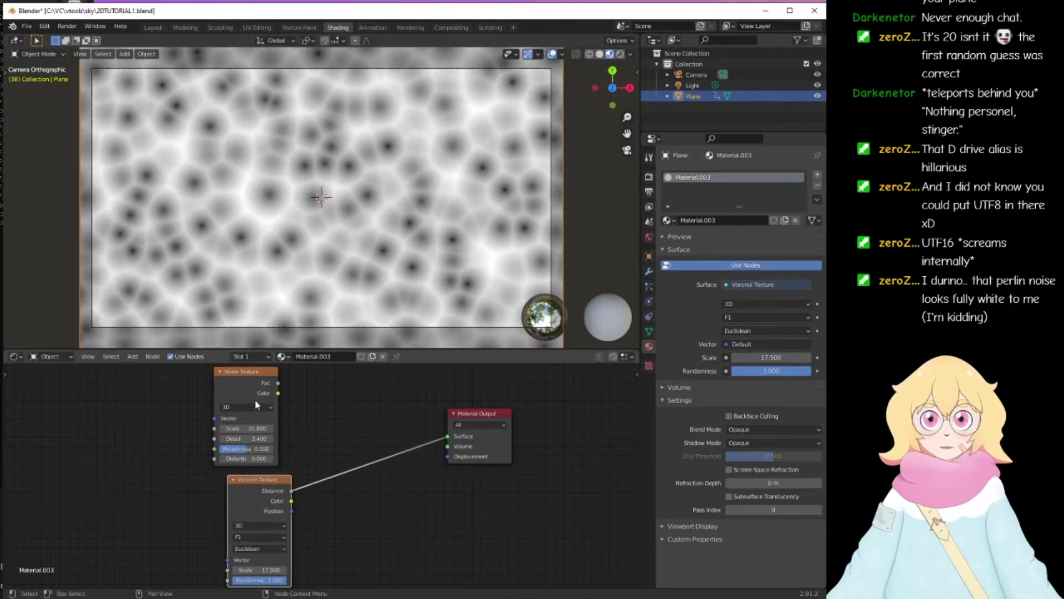
left_click_drag(254, 373, 167, 387)
Step: Feed the Voronoi Color, the Noise Texture's Fac and finally the Voronoi Distance into the Material Output's Surface
left_click_drag(262, 487, 449, 436)
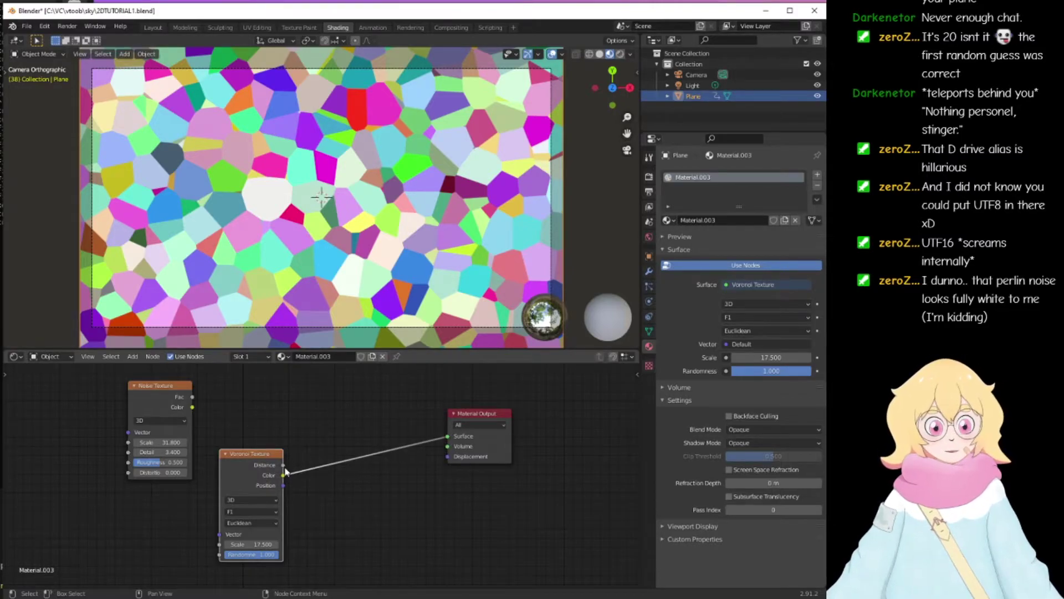
left_click_drag(246, 453, 282, 453)
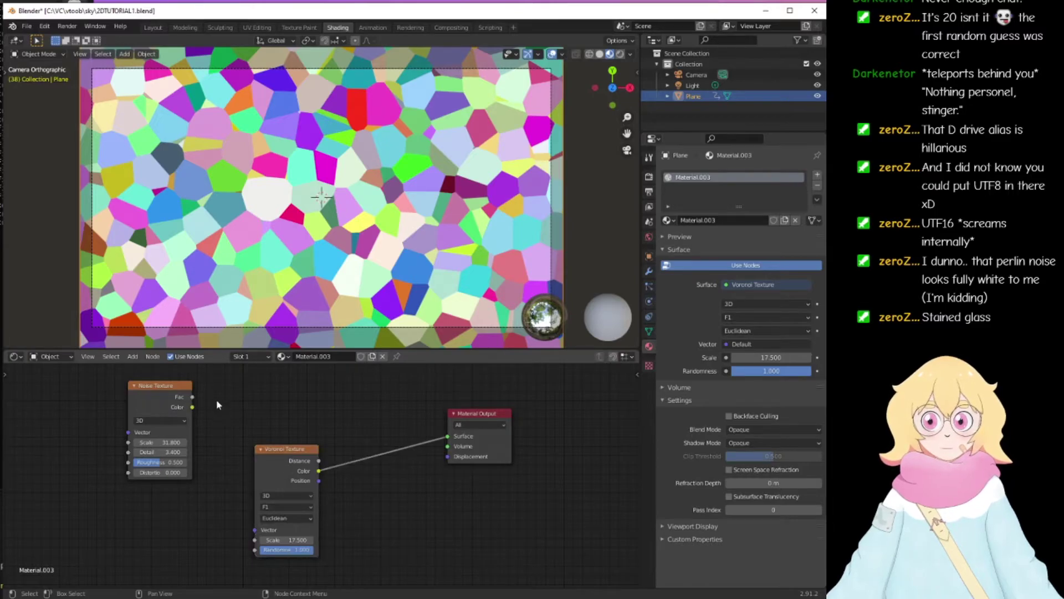
left_click_drag(192, 397, 447, 436)
left_click_drag(319, 461, 447, 436)
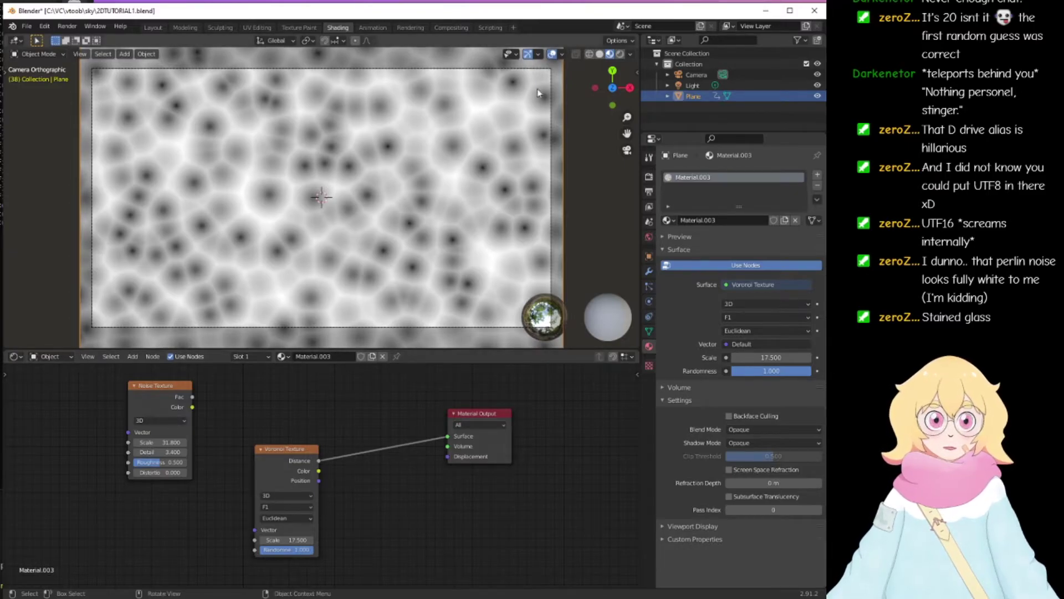
Step: Turn on the Screencast Keys display in the 3D viewport and test it with modifier keys
left_click(633, 73)
left_click(633, 159)
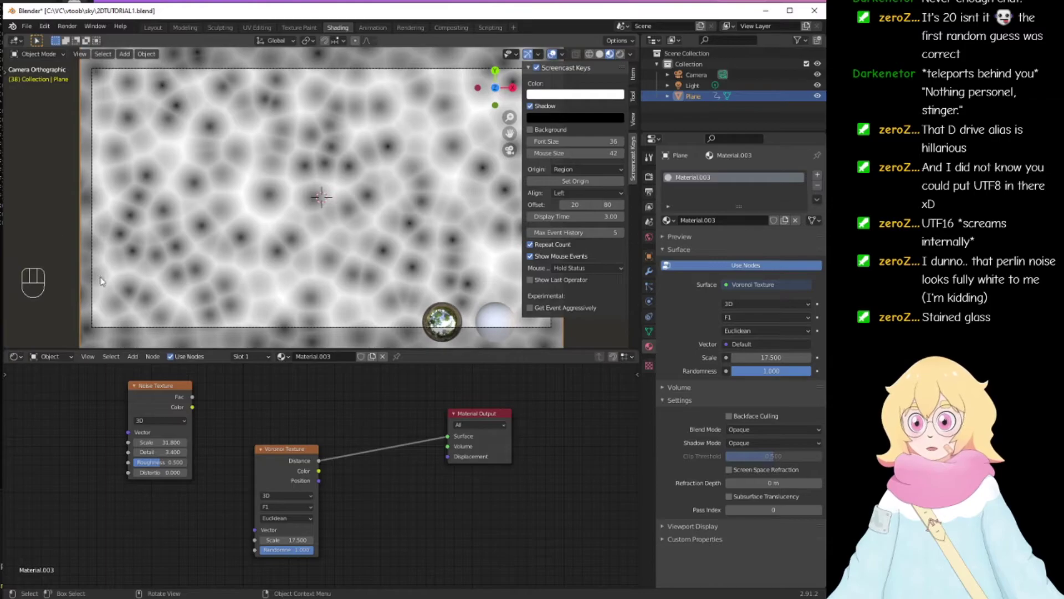
key("ctrl")
key("shift")
key("ctrl")
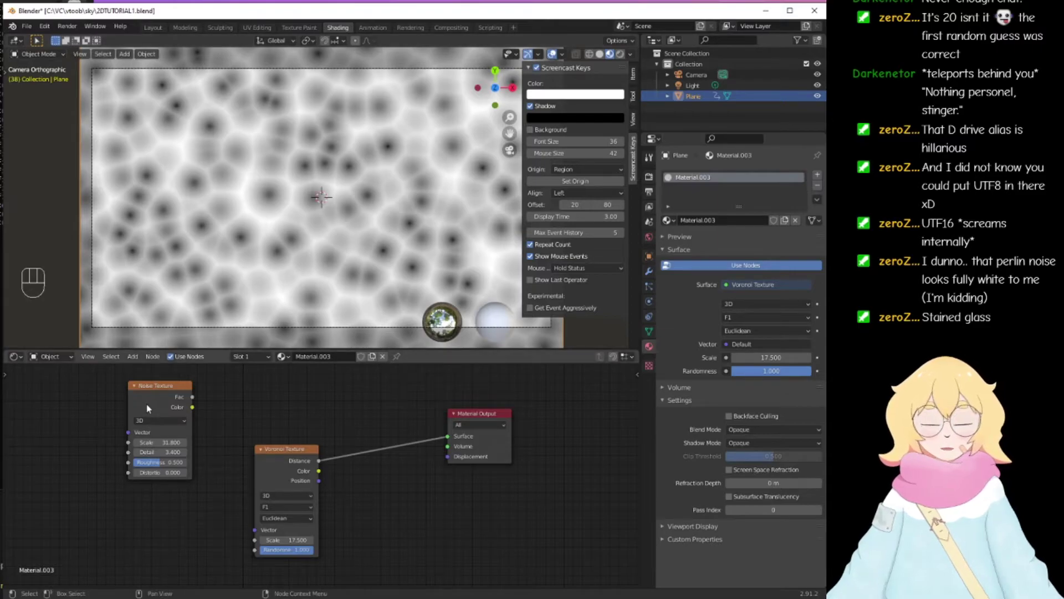
Step: Preview the Noise Texture and Voronoi Texture nodes alternately through a Viewer node, finishing on the Noise Texture
key("ctrl")
key("shift")
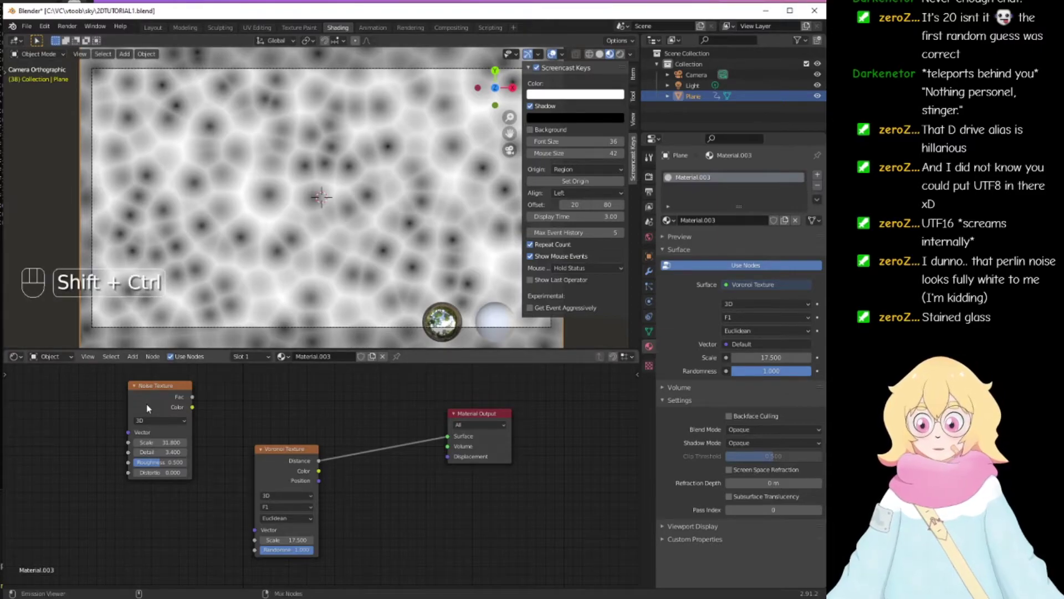
left_click(147, 403, "ctrl+shift")
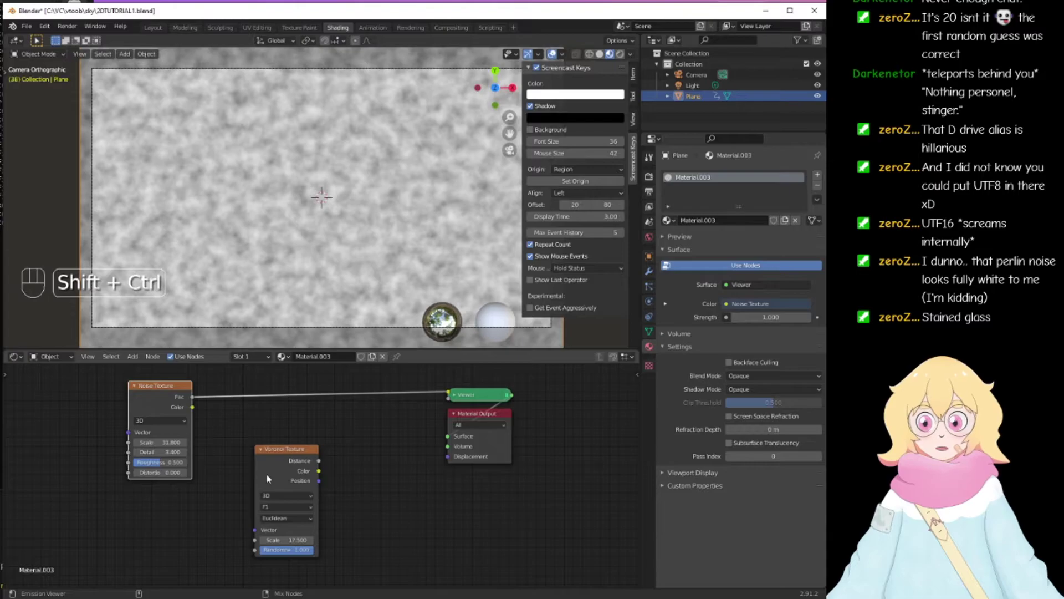
left_click(266, 474, "ctrl+shift")
left_click(149, 401, "ctrl+shift")
left_click(270, 474, "ctrl+shift")
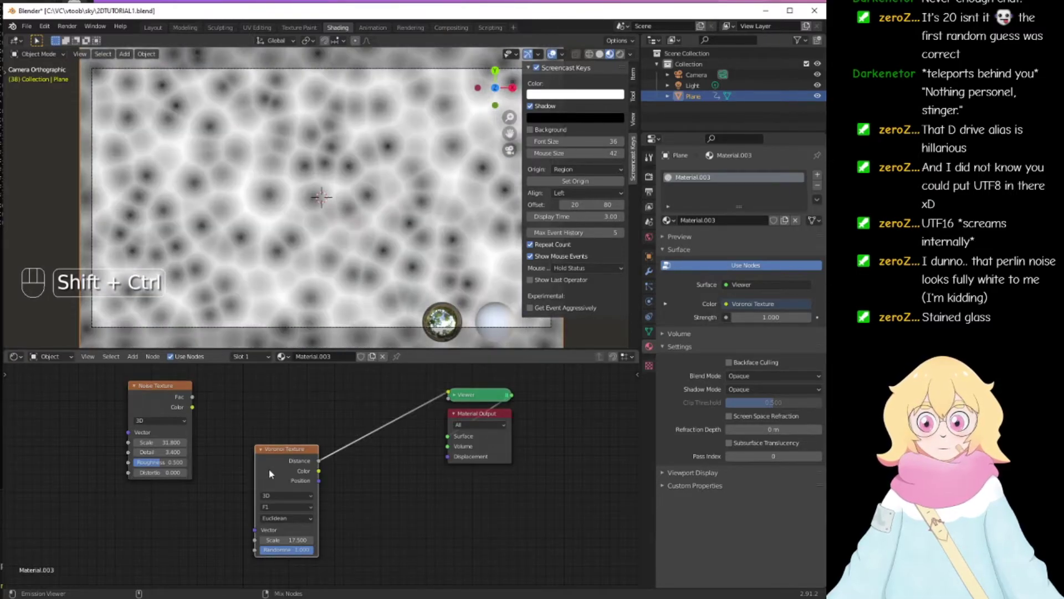
left_click(146, 409, "ctrl+shift")
left_click(281, 476, "ctrl+shift")
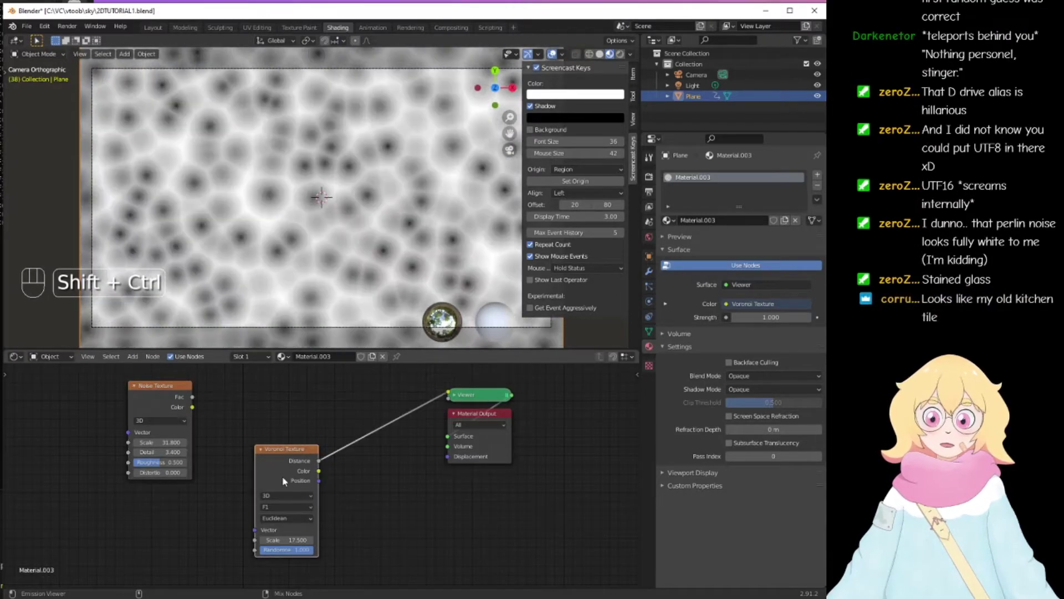
left_click(151, 409, "ctrl+shift")
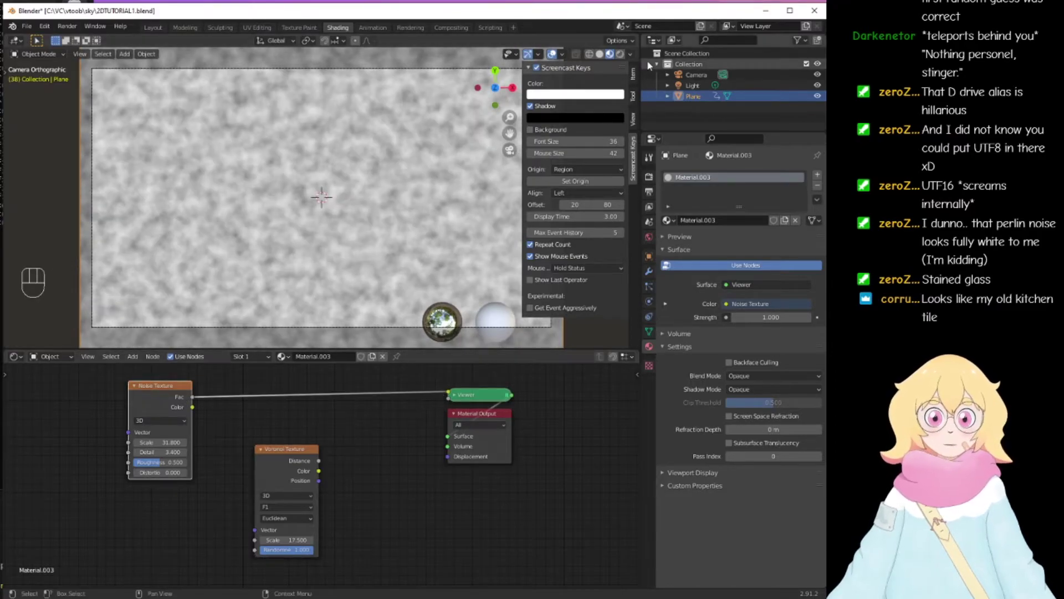
Step: Collapse the Screencast Keys settings and preview the Voronoi Texture through the Viewer node
left_click(530, 69)
middle_click_drag(231, 485, 340, 488)
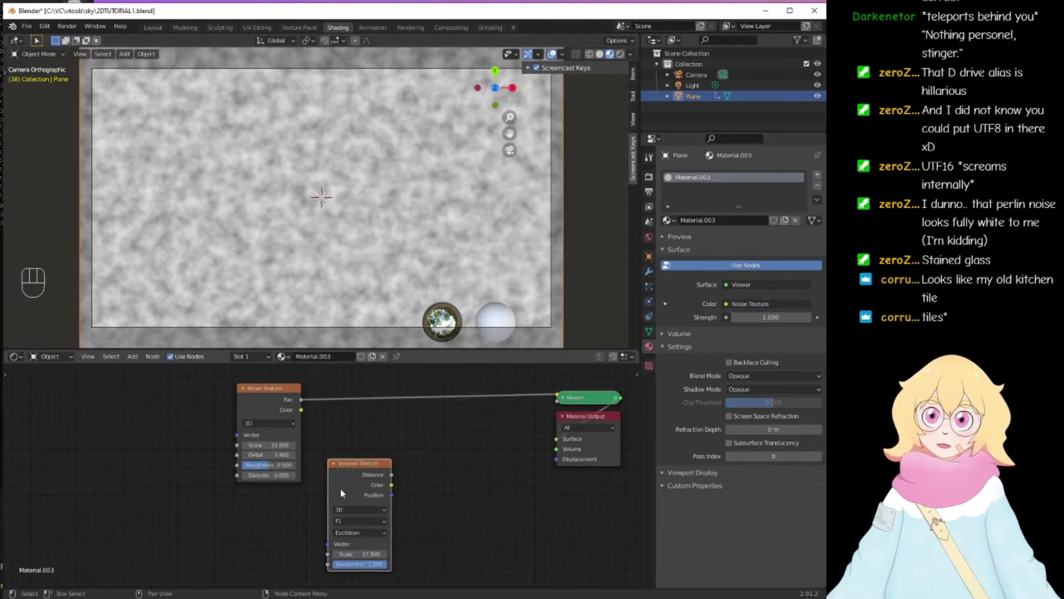
left_click(341, 487, "ctrl+shift")
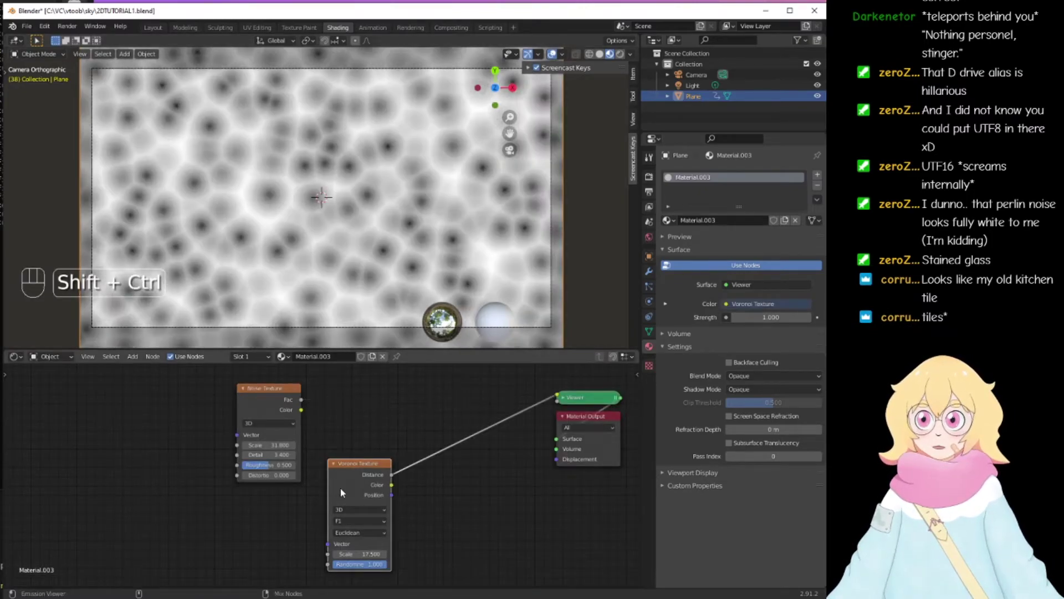
Step: Move the Noise and Voronoi Texture nodes away from the Viewer to free space between them
left_click_drag(360, 465, 342, 472)
left_click_drag(263, 396, 153, 403)
left_click_drag(318, 472, 234, 461)
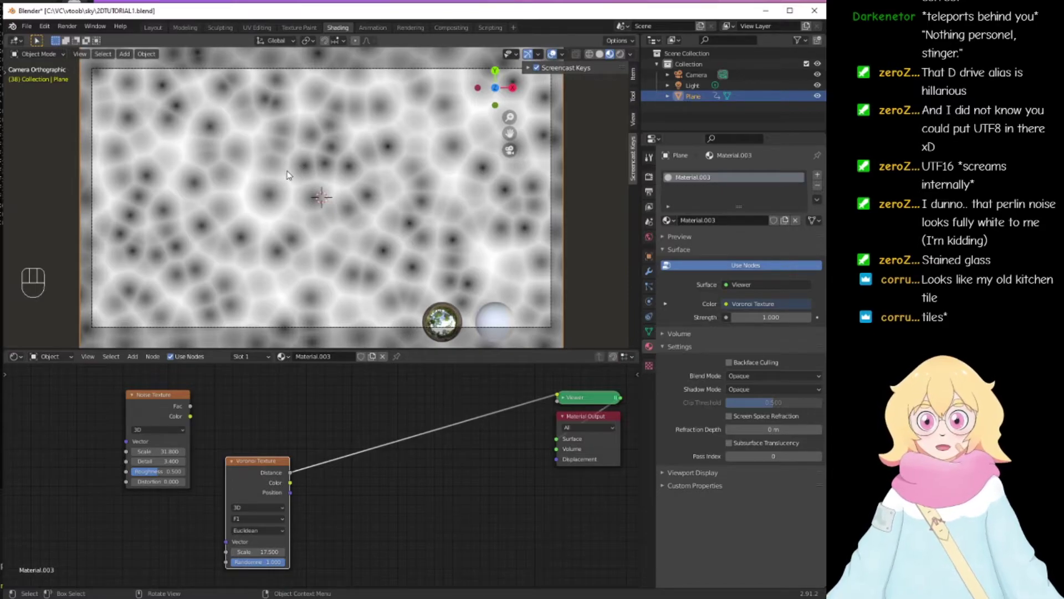
Step: Set the Voronoi Texture's randomness to 0 and its dimensions to 2D
middle_click_drag(348, 414, 295, 419)
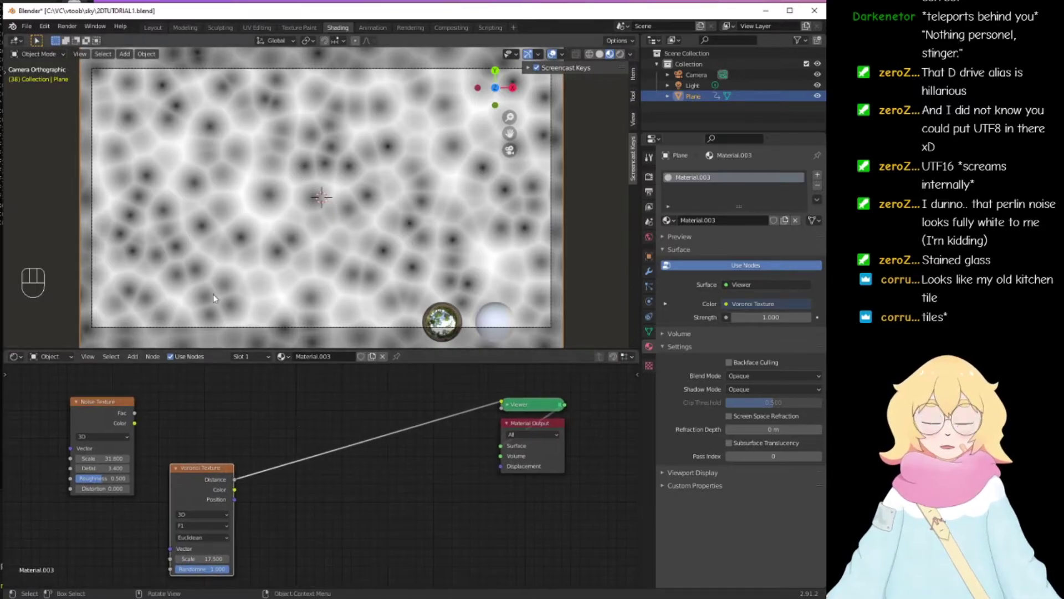
left_click_drag(218, 568, 161, 569)
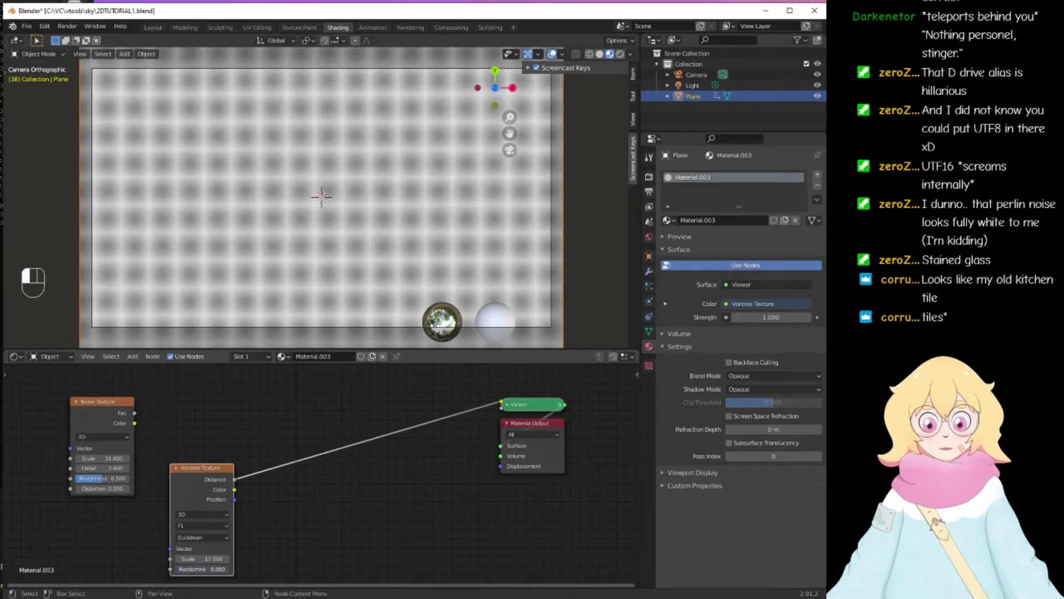
left_click(196, 515)
left_click(201, 534)
left_click(195, 518)
left_click(195, 516)
Step: Keep the Voronoi feature at F1, try the Chebychev distance metric and settle on Manhattan
left_click(194, 526)
left_click(192, 537)
left_click(191, 538)
left_click(191, 507)
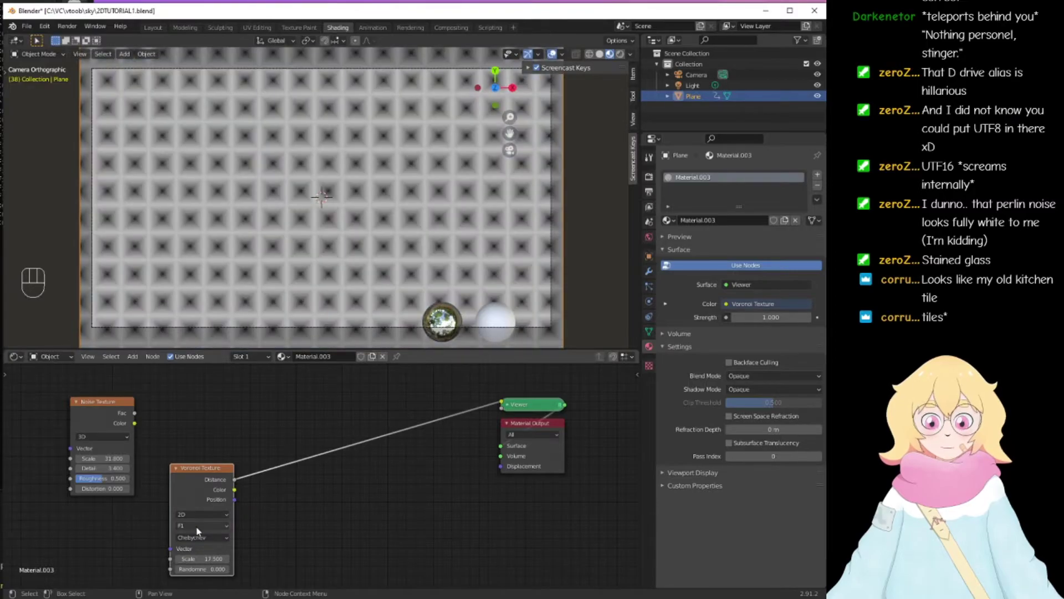
left_click(200, 538)
left_click(192, 516)
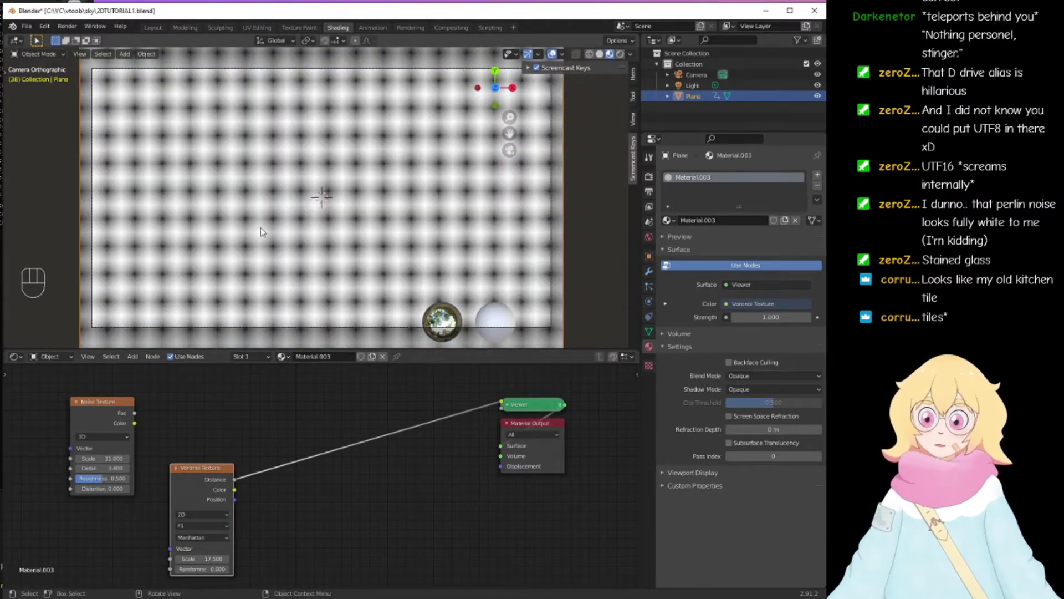
mouse_move(191, 569)
left_mouse_down()
mouse_move(235, 568)
mouse_move(175, 568)
left_mouse_up()
Step: Insert a Math node between the Voronoi Texture and the Viewer and set its Add value to -0.1
middle_click_drag(279, 434, 255, 460)
key("shift+a")
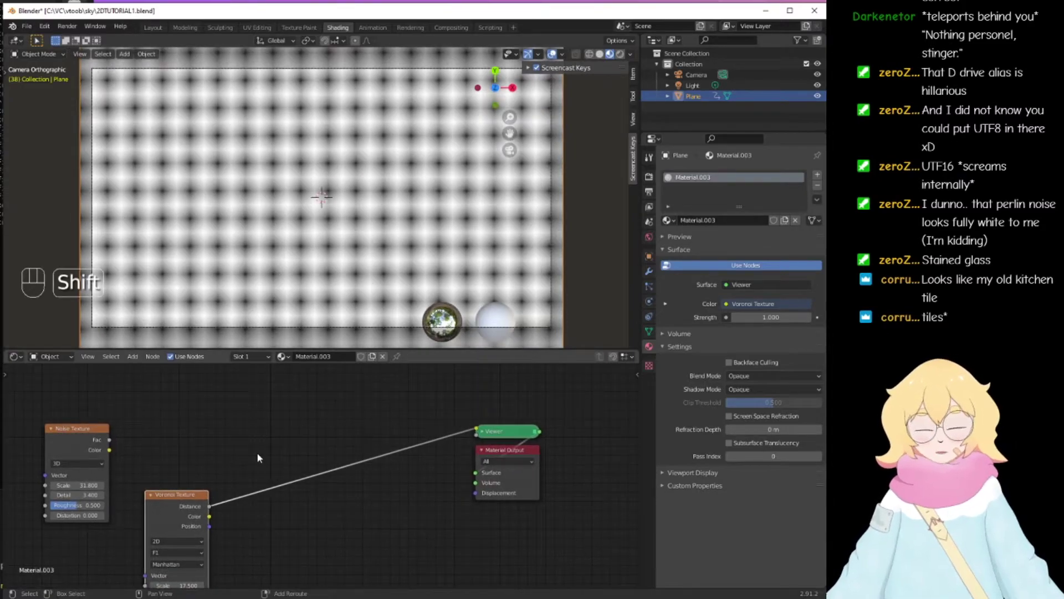
left_click(257, 453)
type("math")
key("Return")
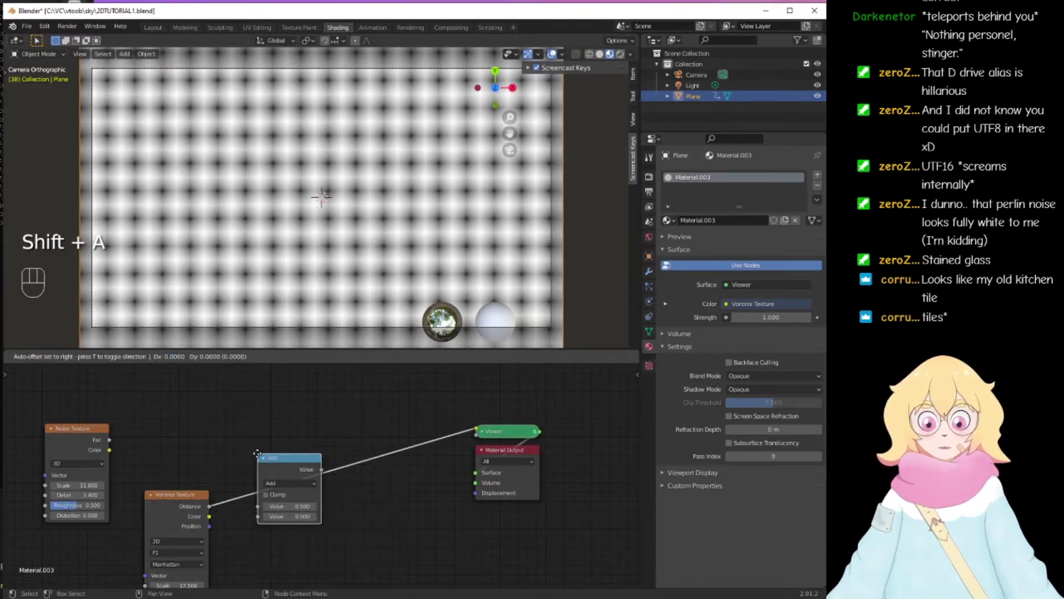
left_click(274, 453)
middle_click_drag(293, 532, 304, 507)
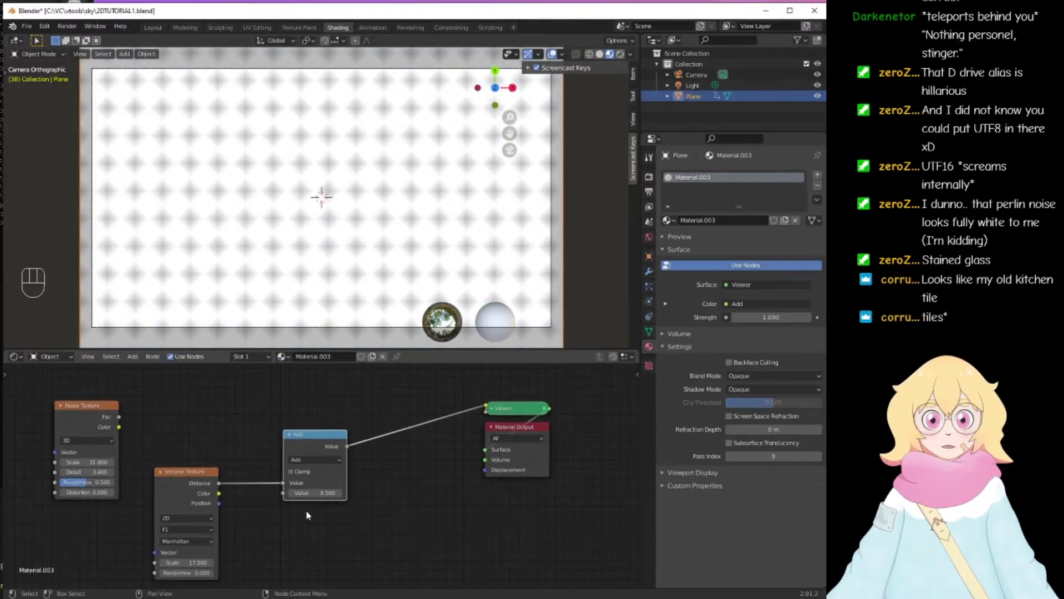
mouse_move(314, 492)
left_mouse_down()
mouse_move(300, 492)
mouse_move(312, 493)
left_mouse_up()
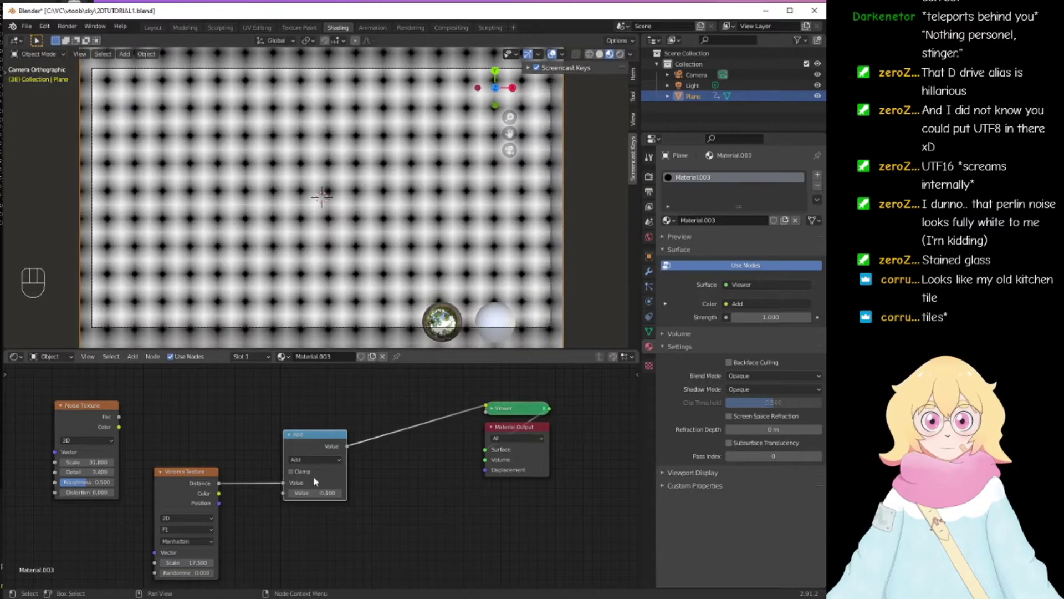
Step: Change the Math node's operation to Greater Than with a threshold of 0.5
left_click(308, 460)
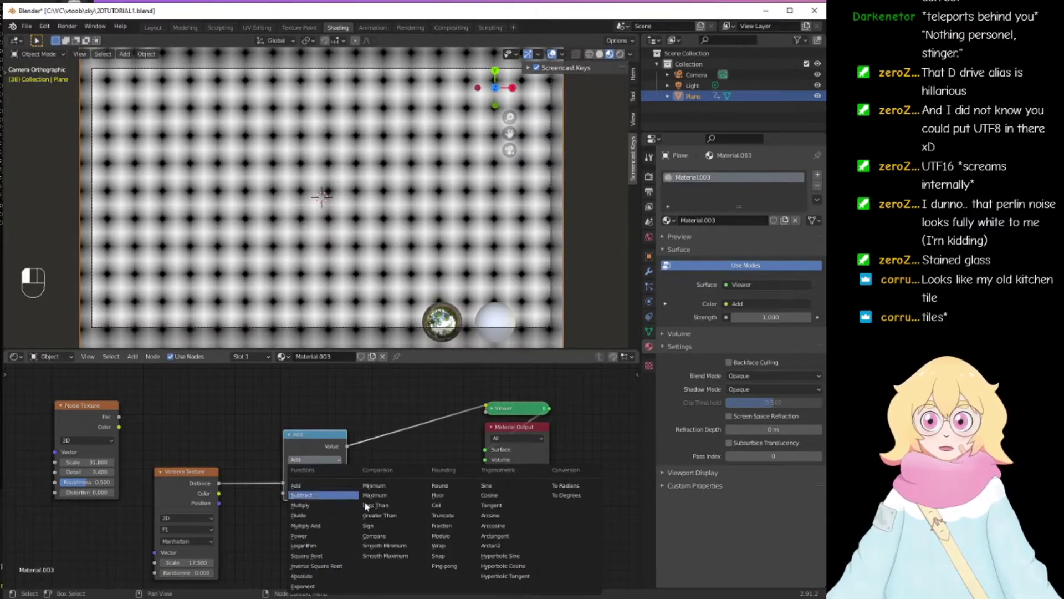
left_click(390, 517)
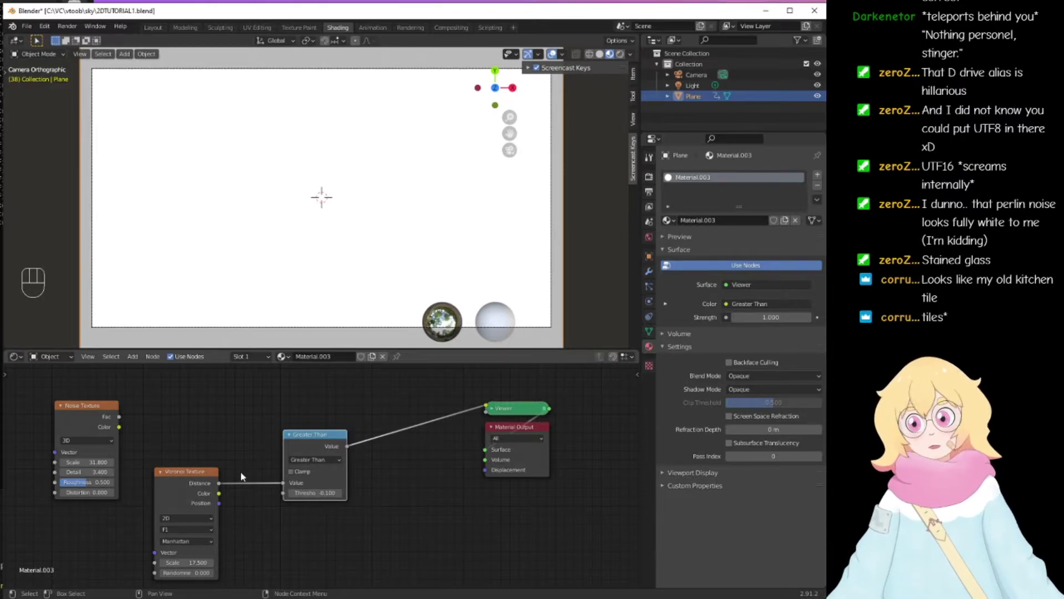
left_click_drag(307, 492, 333, 493)
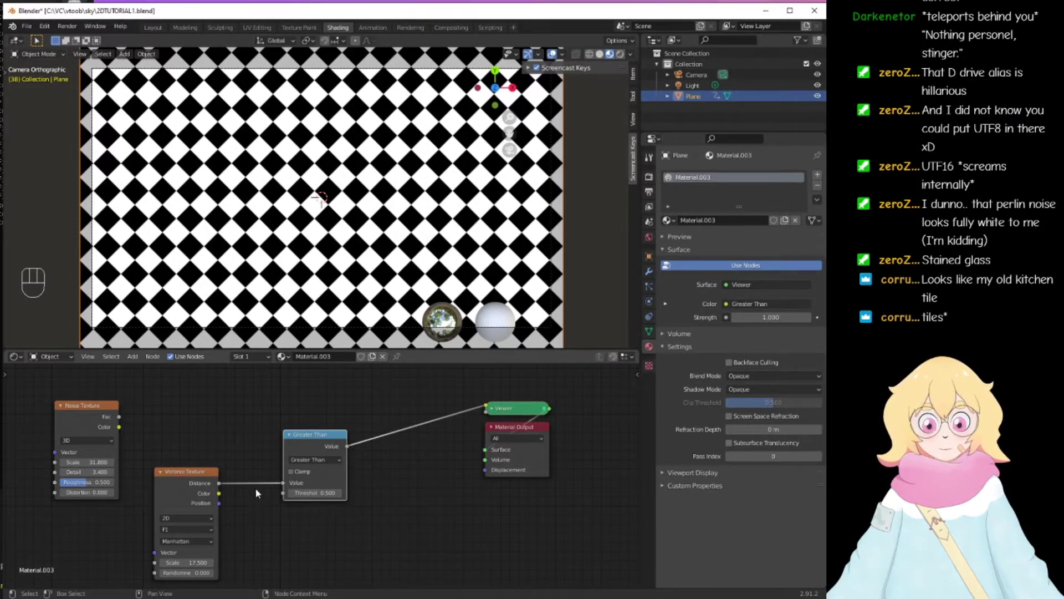
Step: Compare the raw Voronoi Texture preview with the output of the Greater Than node
left_click(176, 487, "ctrl+shift")
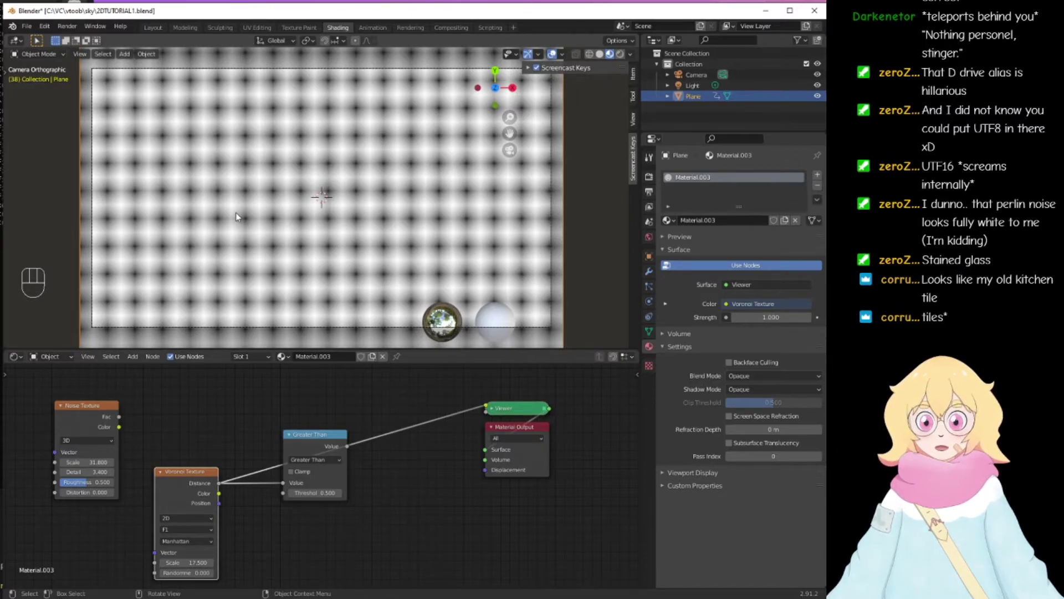
left_click(305, 437, "ctrl+shift")
mouse_move(315, 492)
left_mouse_down()
mouse_move(293, 493)
mouse_move(343, 493)
mouse_move(288, 492)
mouse_move(334, 492)
mouse_move(302, 492)
mouse_move(315, 493)
left_mouse_up()
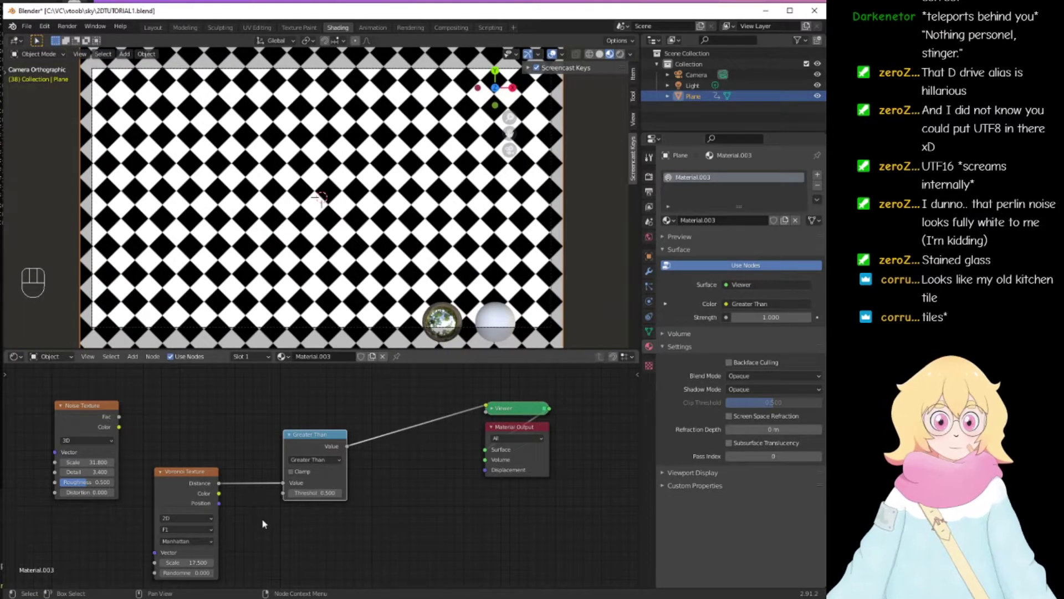
Step: Set the Voronoi Texture's scale to 7 and delete the unused Noise Texture node
left_click_drag(188, 562, 156, 562)
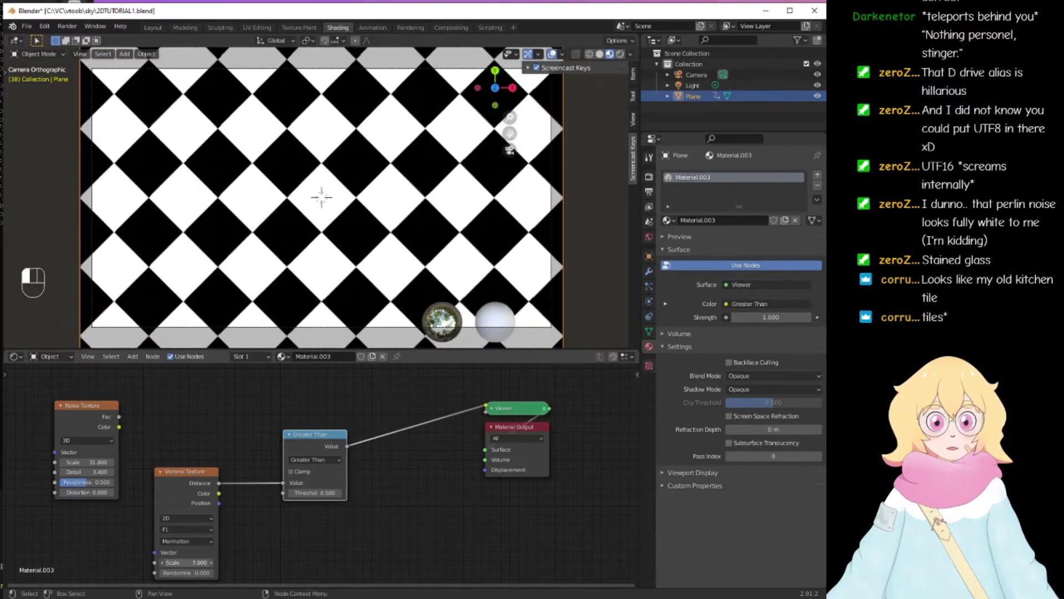
left_click_drag(84, 426, 115, 401)
middle_click_drag(203, 438, 235, 430)
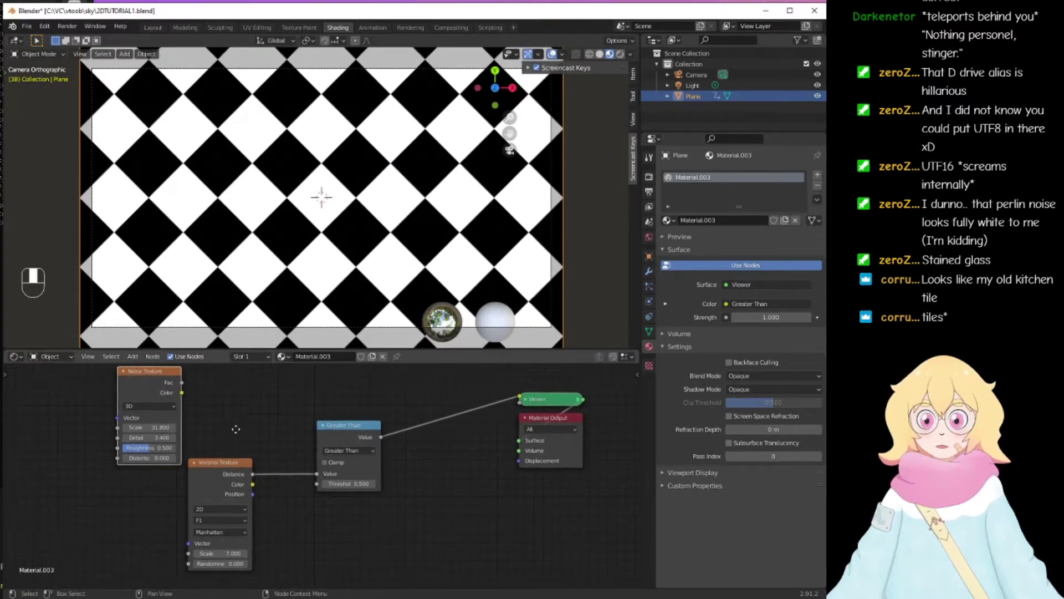
key("x")
middle_click_drag(287, 488, 224, 490)
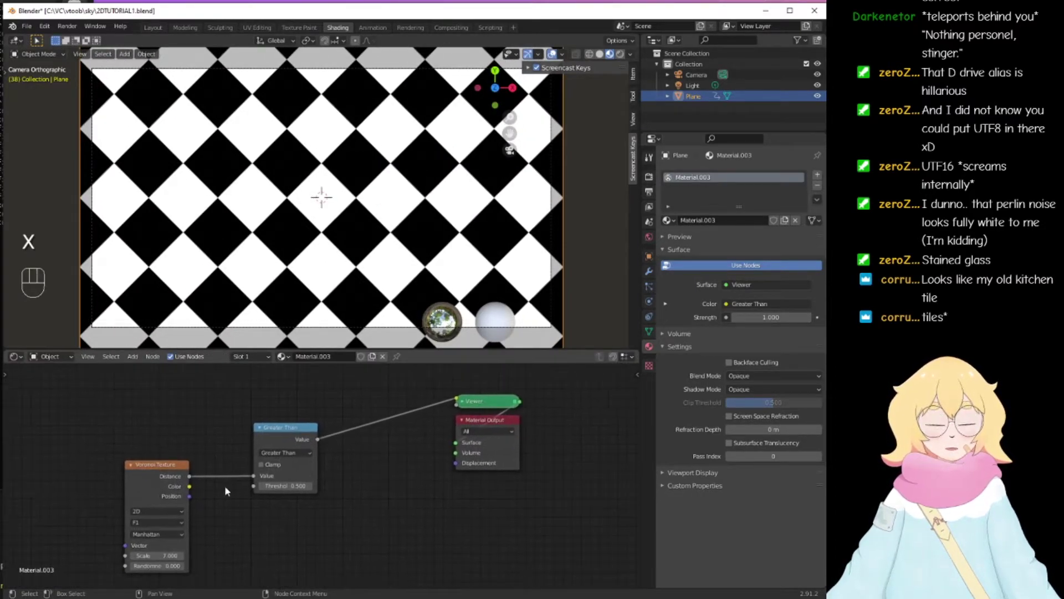
Step: Try a different Greater Than threshold, cancel it, and set the Voronoi Texture's scale to 7.7
mouse_move(283, 486)
left_mouse_down()
mouse_move(327, 487)
mouse_move(266, 486)
left_mouse_up()
right_click(266, 486)
mouse_move(157, 556)
left_mouse_down()
mouse_move(171, 555)
mouse_move(141, 566)
left_mouse_up()
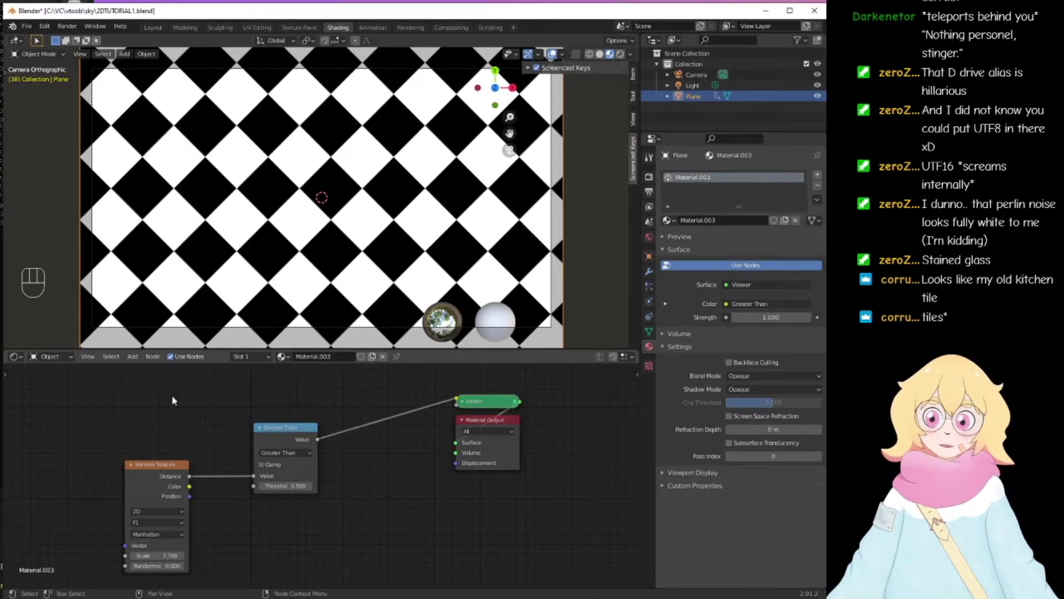
right_click(207, 350)
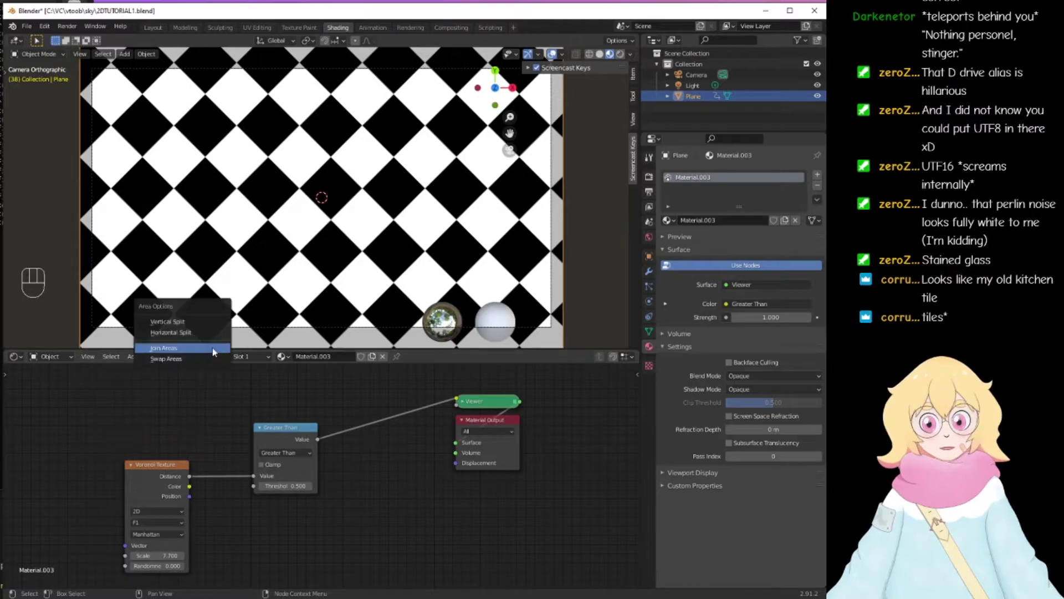
left_click(175, 359)
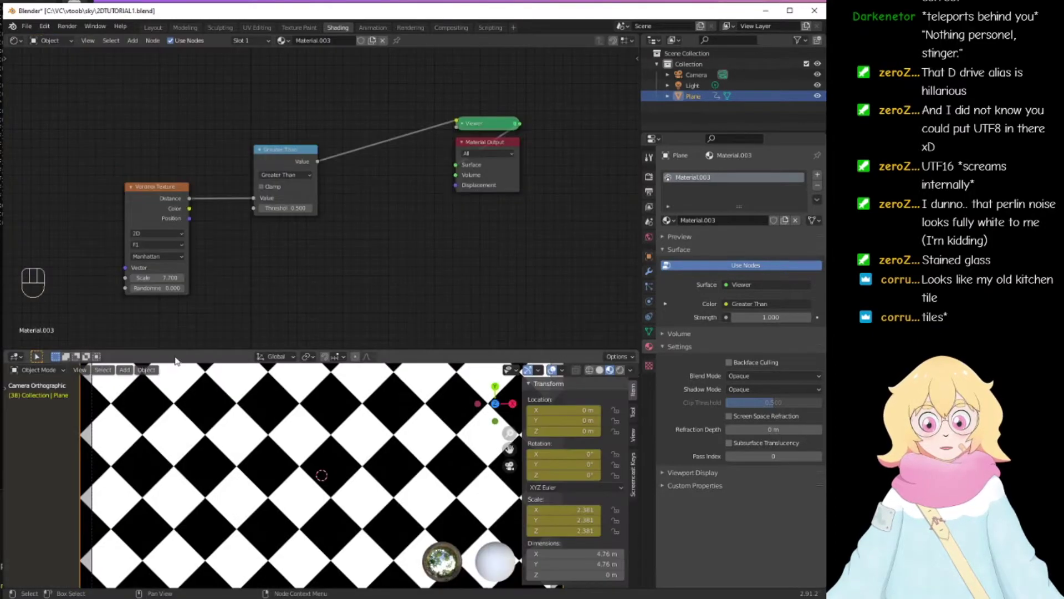
right_click(177, 353)
left_click(178, 350)
Step: Split the 3D viewport horizontally and turn the lower strip above the node editor into a Timeline
right_click(176, 352)
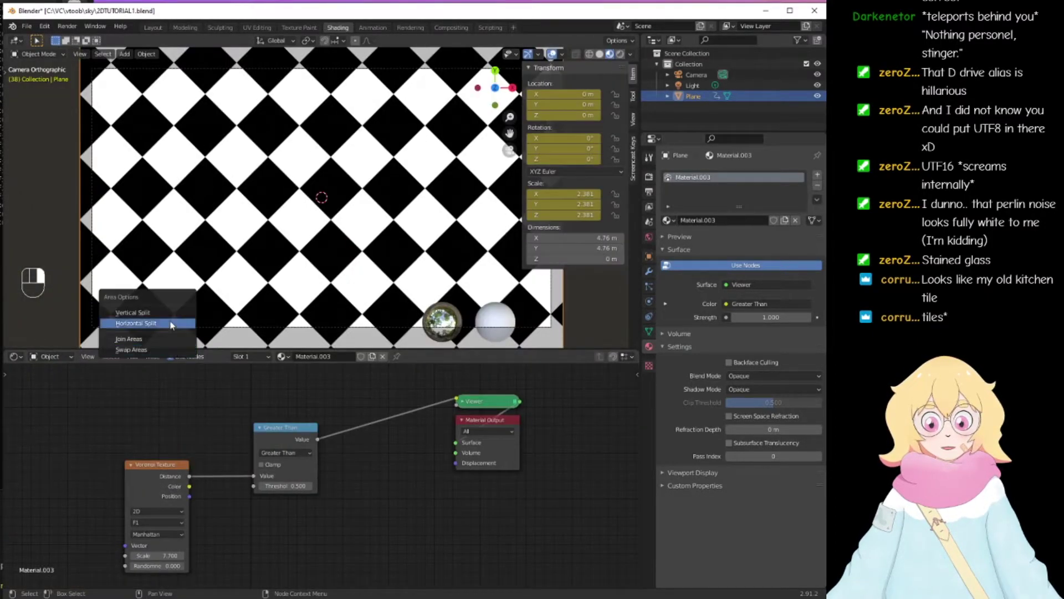
left_click(170, 324)
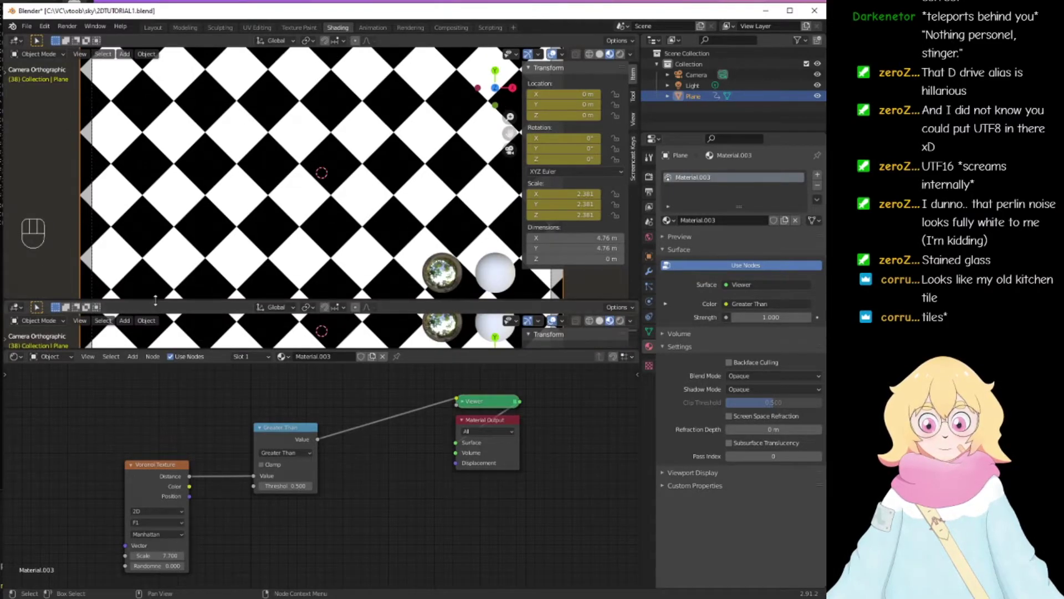
left_click(157, 284)
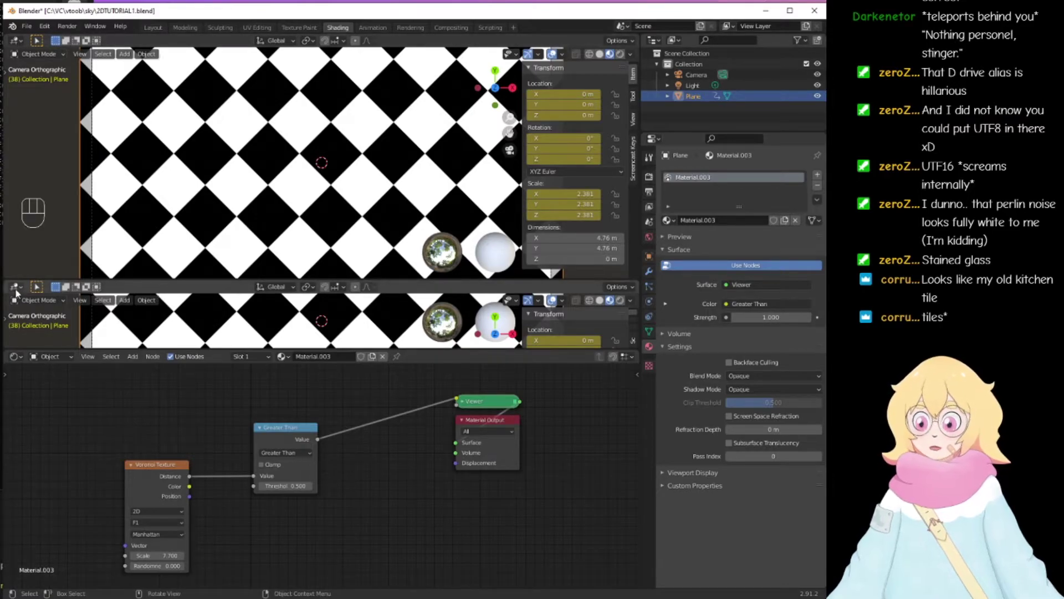
left_click(15, 40)
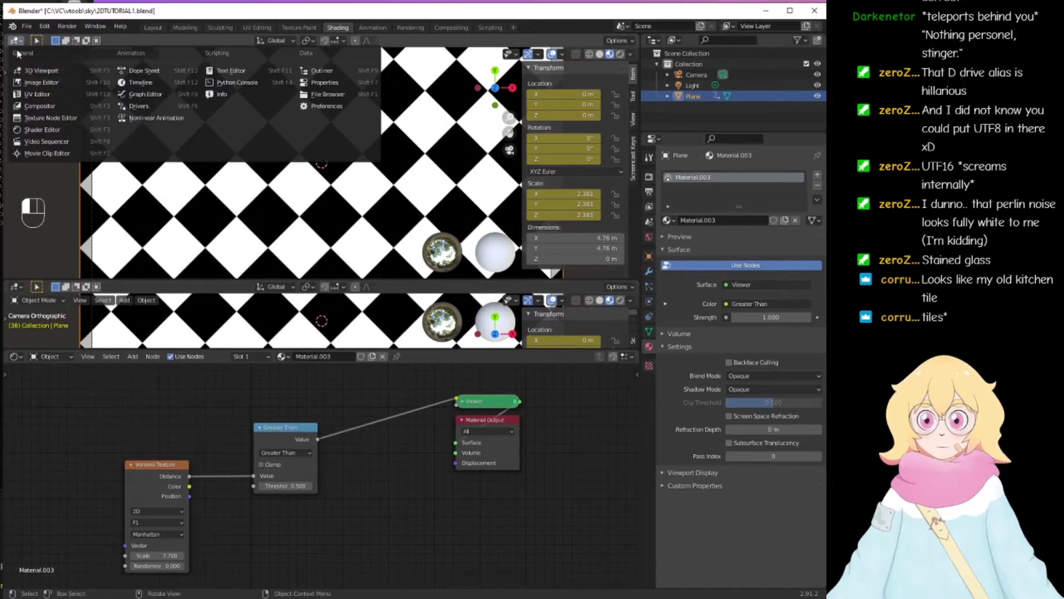
left_click(654, 41)
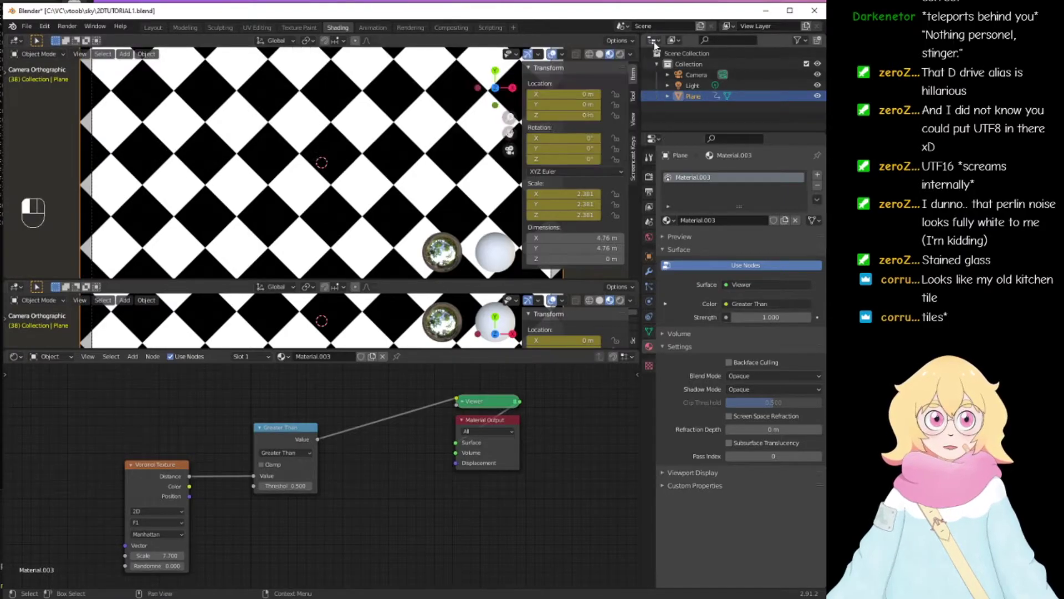
left_click(17, 356)
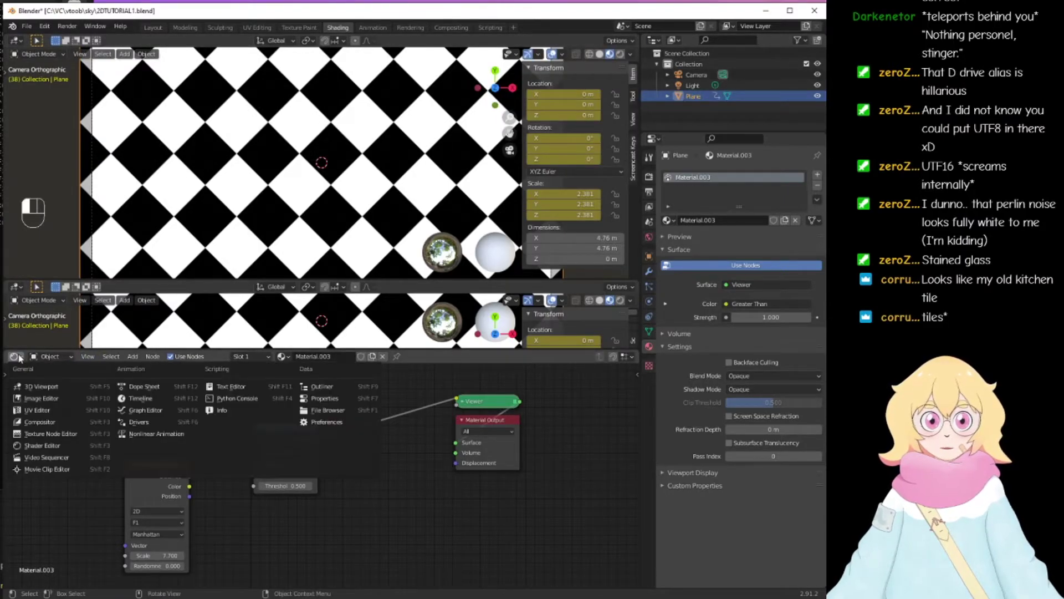
left_click(16, 287)
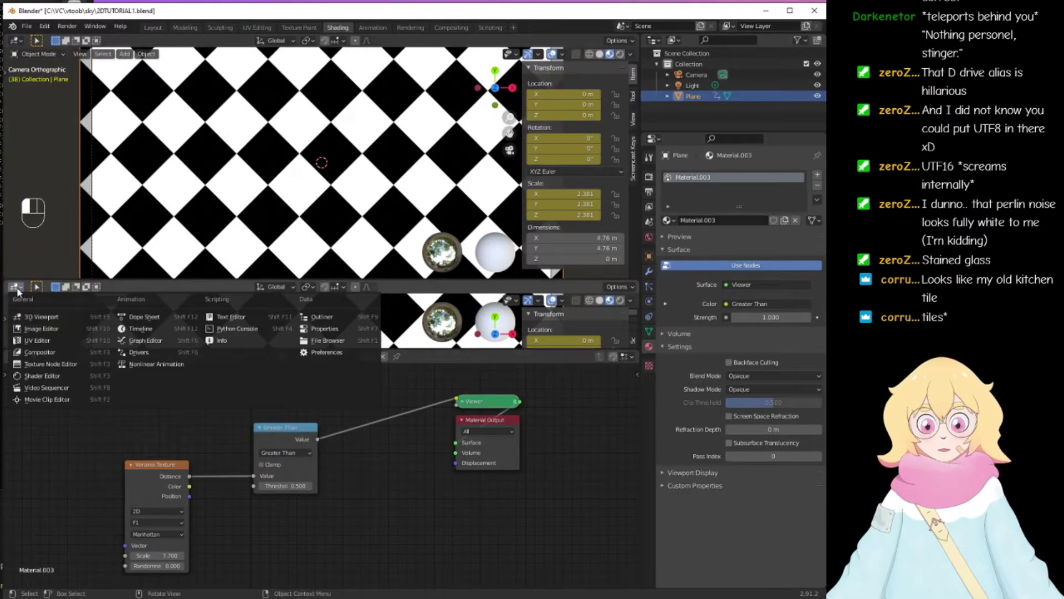
left_click(147, 330)
key("space")
key("Escape")
Step: Set the Greater Than node's threshold to 1 and insert a keyframe for it at frame 1
left_click(304, 488)
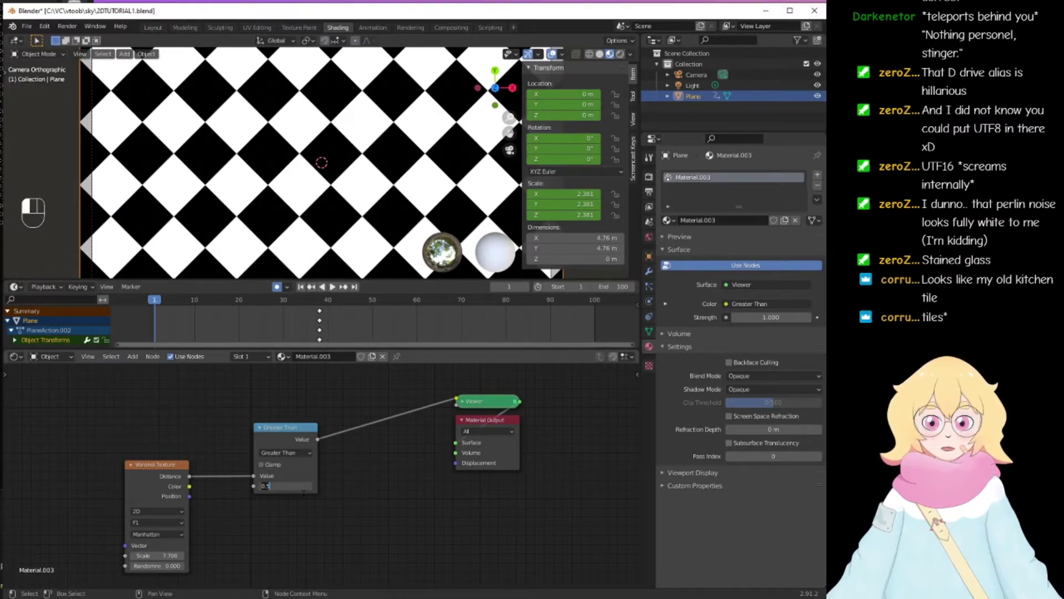
type("0")
key("BackSpace")
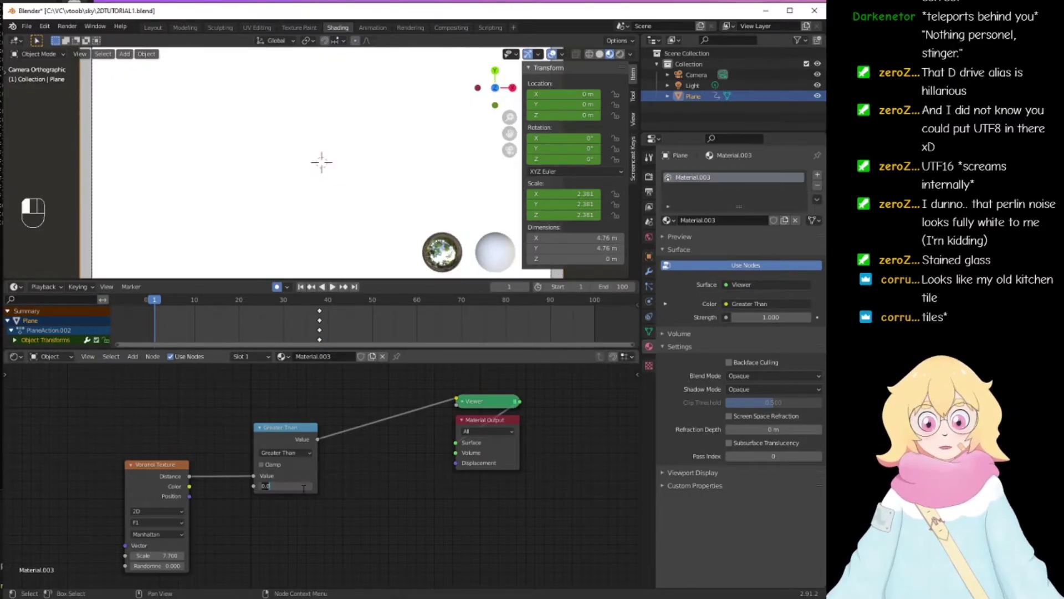
type("1")
key("Return")
left_click_drag(159, 302, 180, 301)
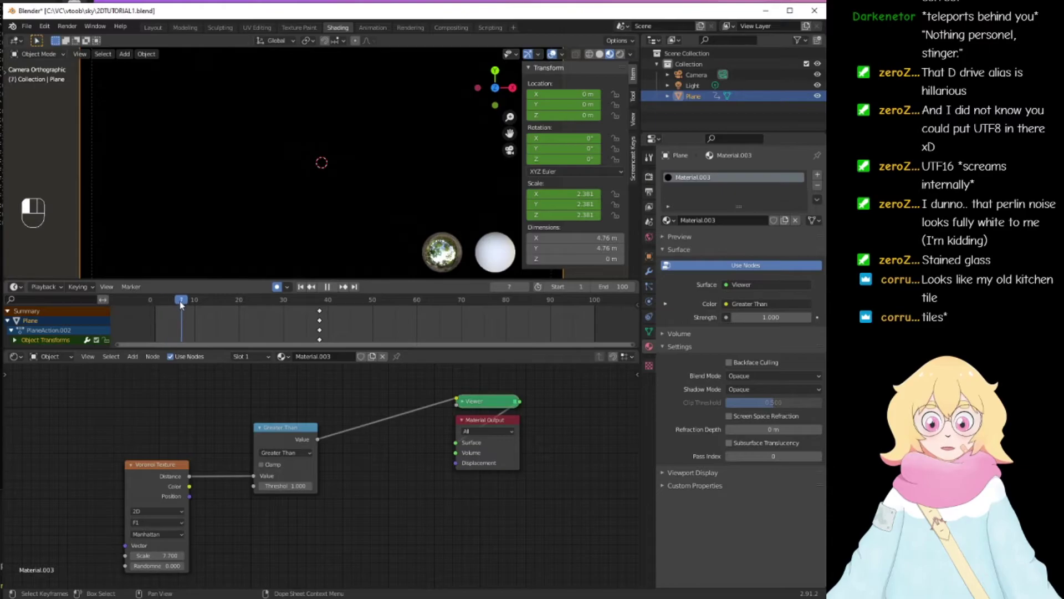
key("Escape")
right_click(275, 486)
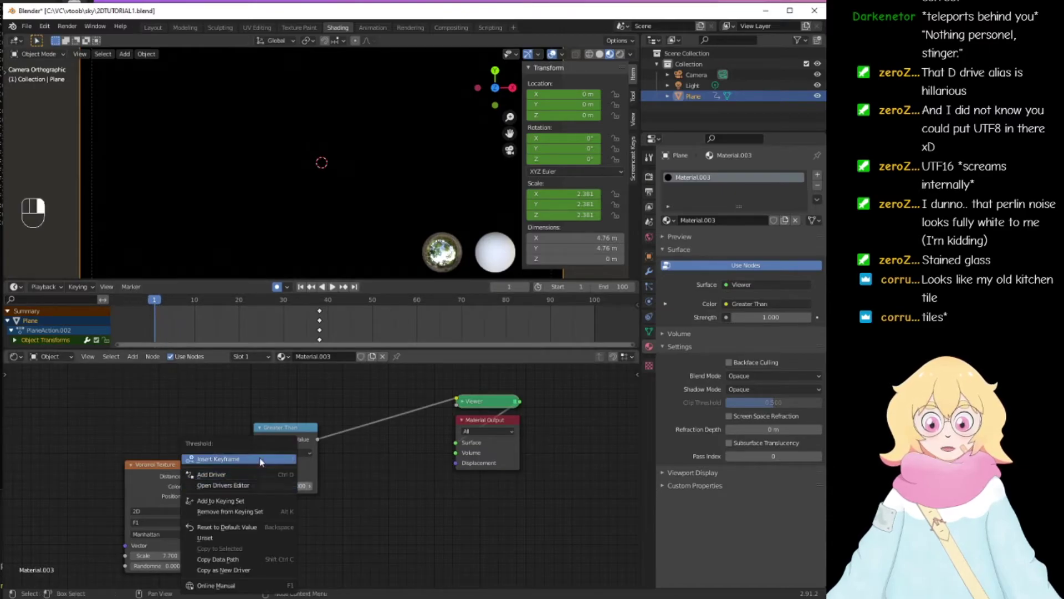
left_click(261, 461)
Step: Keyframe the Greater Than threshold at 0 on frame 30
left_click_drag(158, 300, 283, 300)
left_click(280, 486)
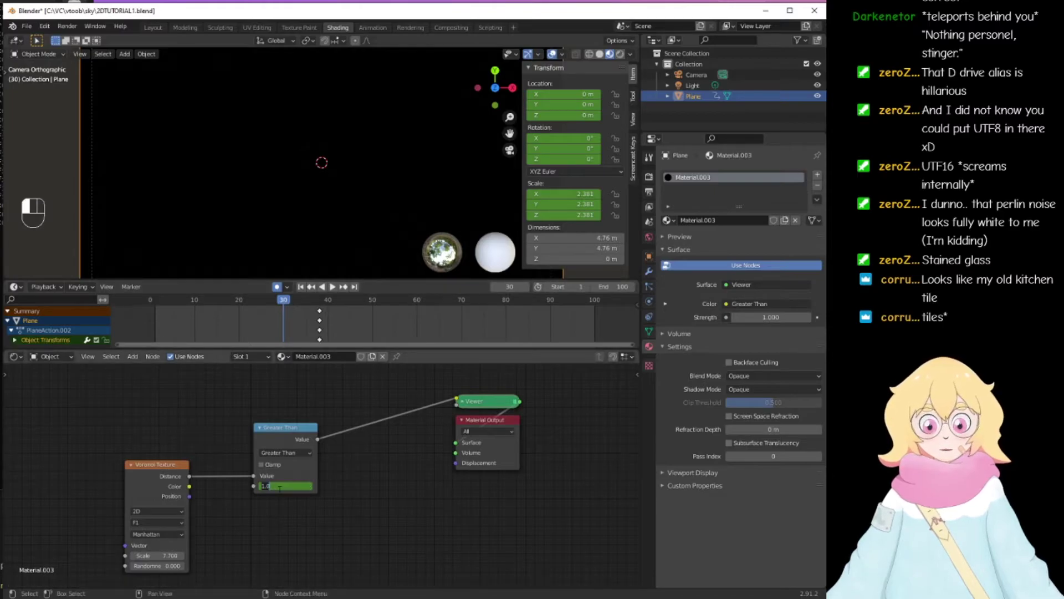
type("0")
key("Return")
Step: Scrub through the threshold animation to frame 18 and render that frame as a test image
left_click_drag(284, 302, 208, 317)
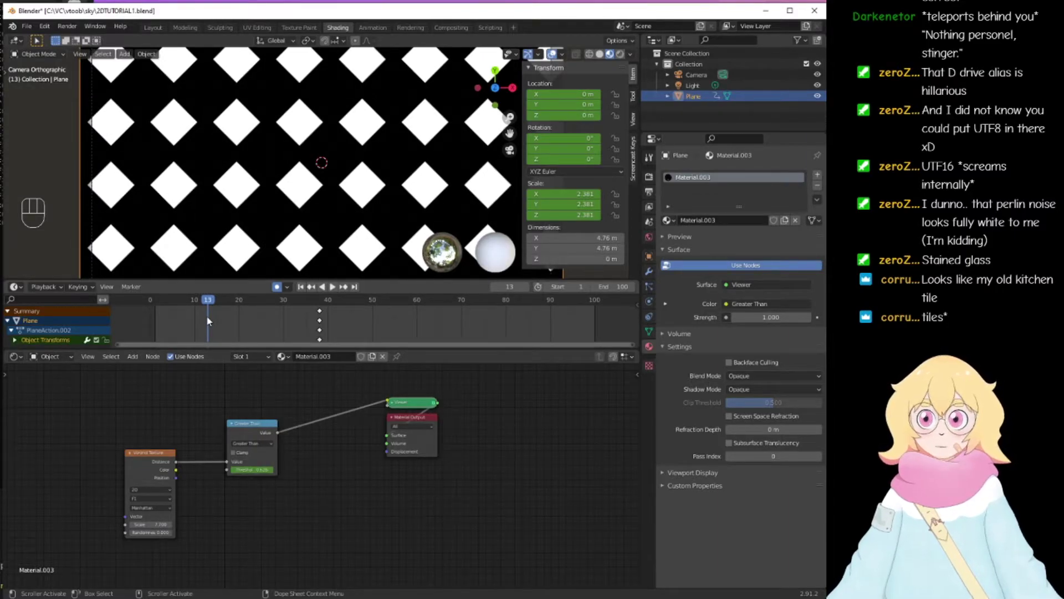
left_click_drag(207, 301, 234, 302)
left_click(67, 25)
left_click(68, 38)
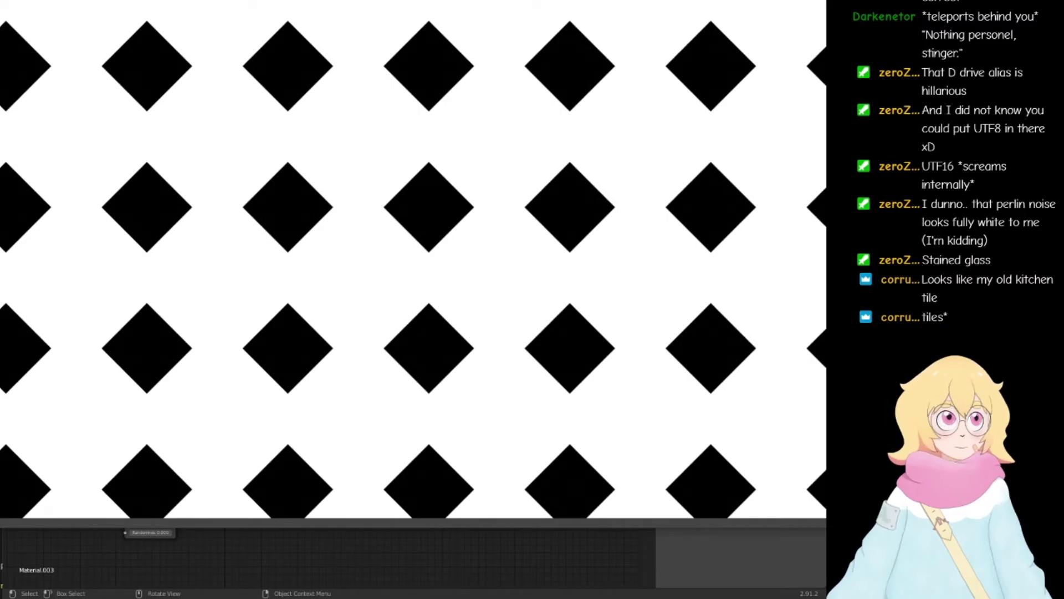
key("Escape")
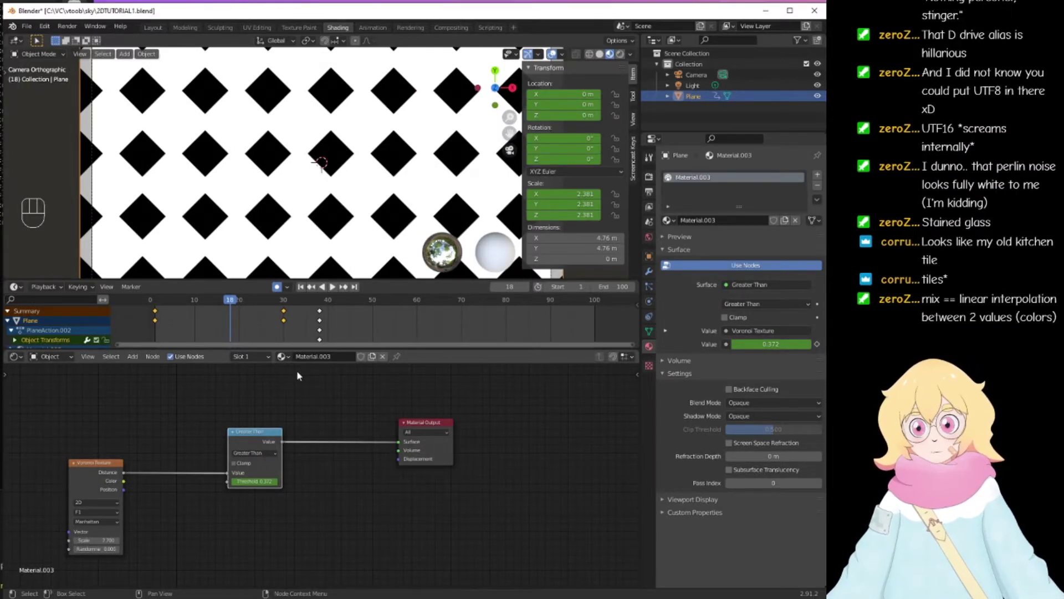
Step: Enable nodes in the Compositing workspace and connect the Render Layers Image output to the Composite node's Alpha input
left_click(444, 27)
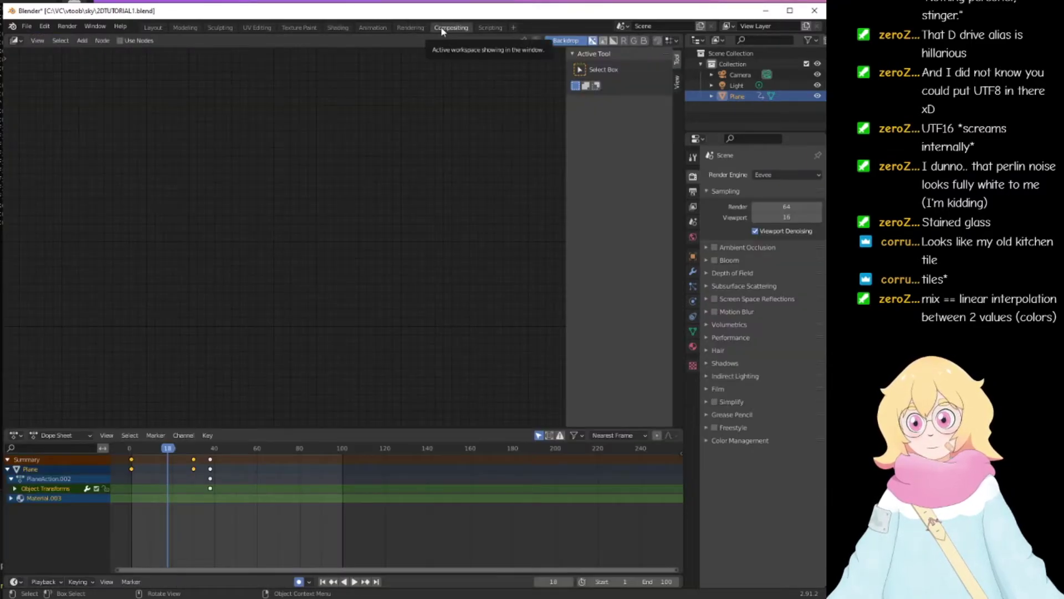
left_click(141, 45)
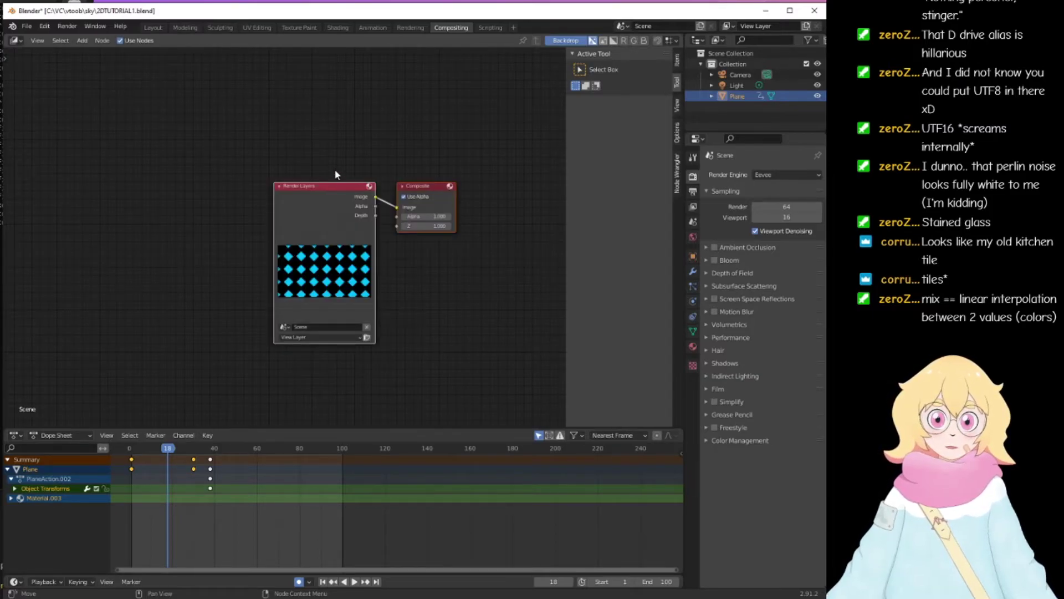
middle_click_drag(335, 174, 249, 174)
scroll(251, 178, "up", 2)
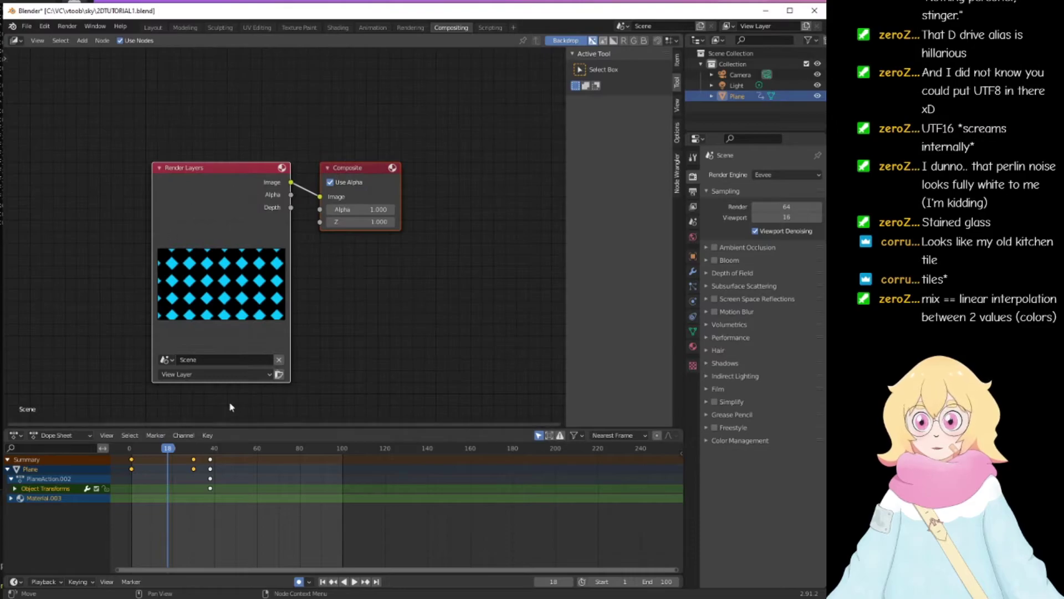
left_click_drag(348, 168, 396, 195)
left_click(323, 159)
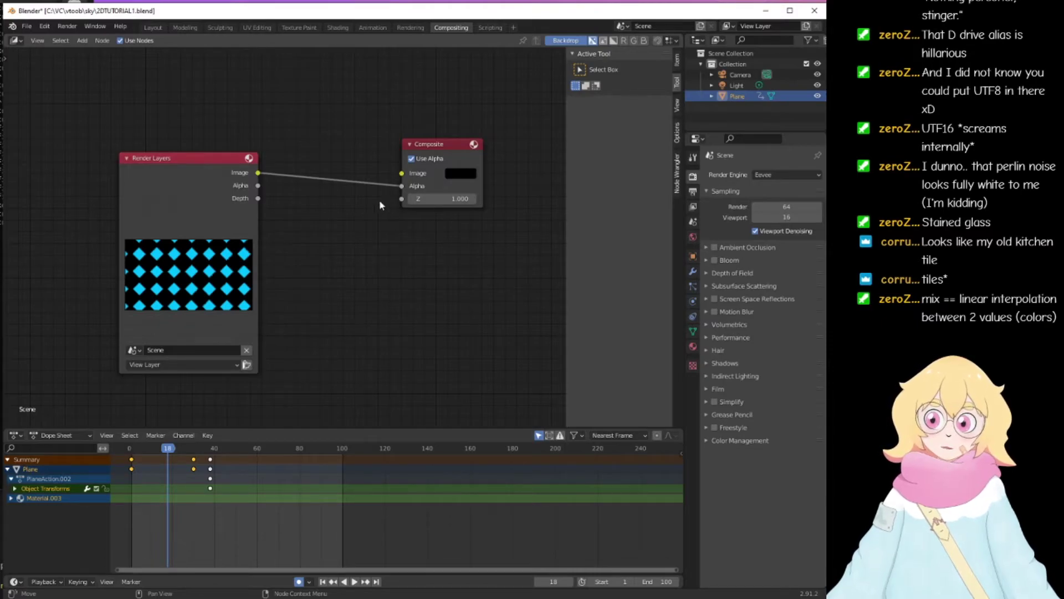
left_click(337, 27)
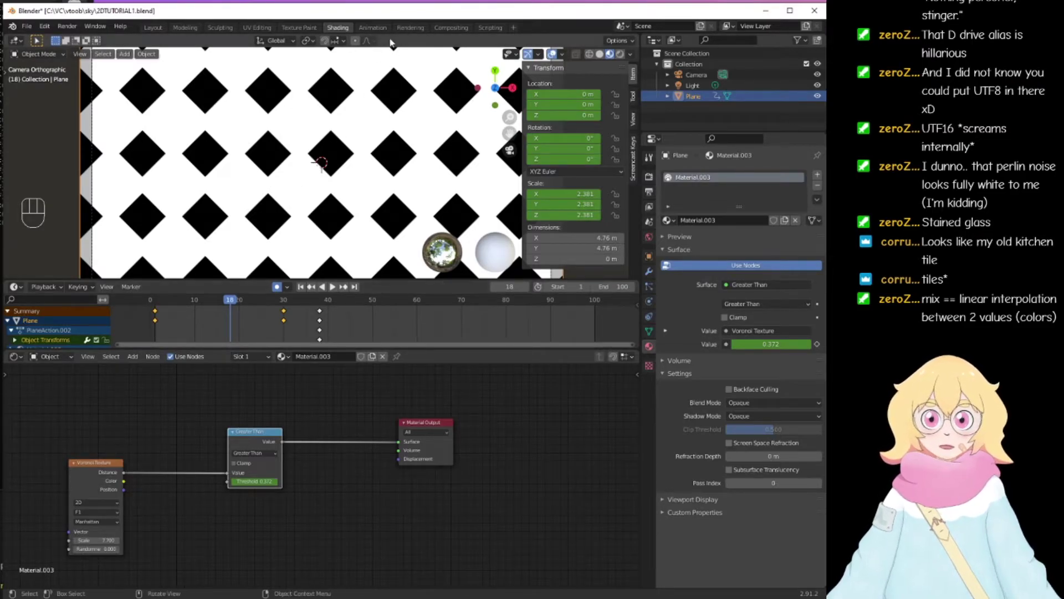
left_click(410, 27)
left_click(373, 28)
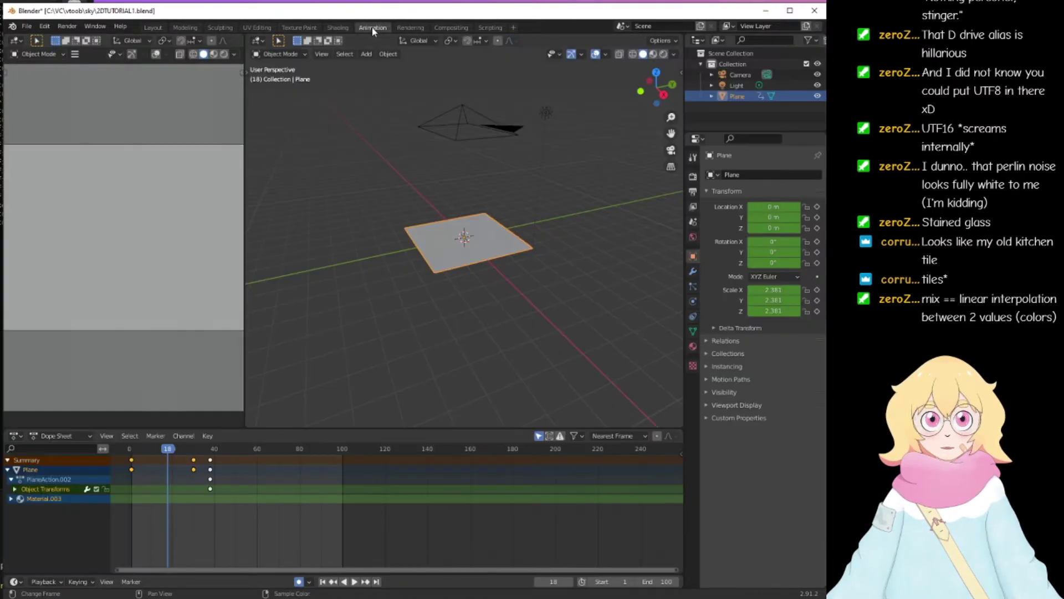
left_click(410, 27)
left_click(451, 27)
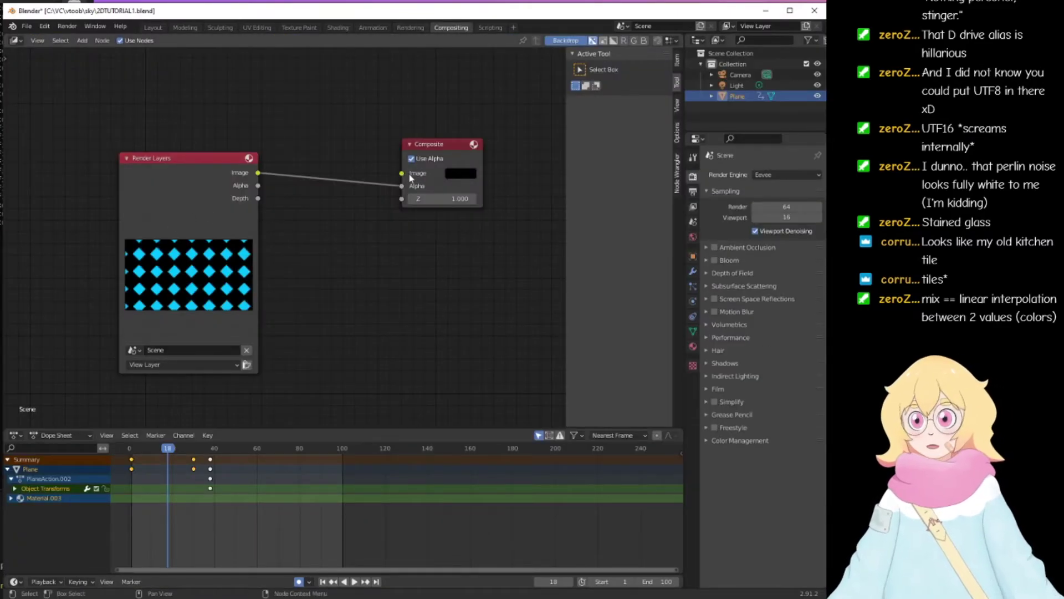
Step: Move the Render Layers node down and set the Composite node's Image colour to near-white with a value of 1.000
left_click_drag(193, 160, 204, 207)
left_click(457, 173)
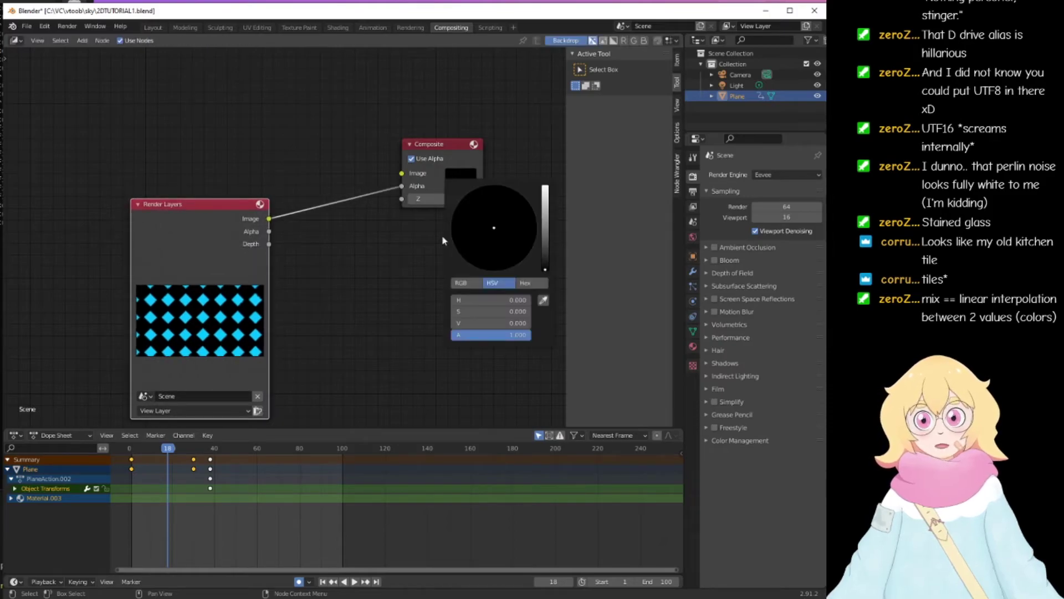
left_click_drag(541, 227, 544, 187)
left_click(494, 228)
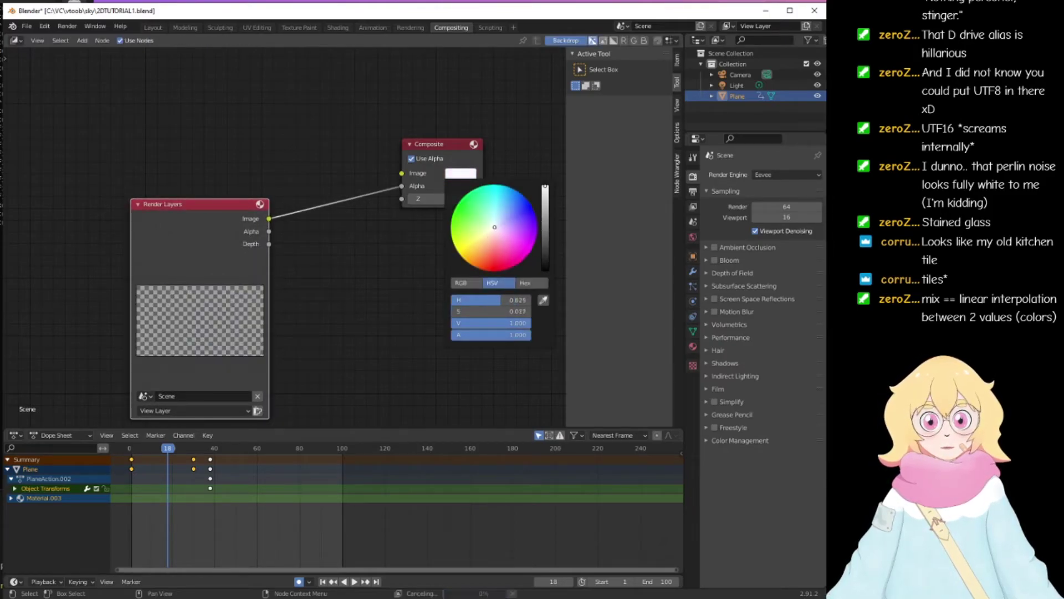
Step: Render the current frame and save the result as TEST.png in the sky folder
left_click(67, 26)
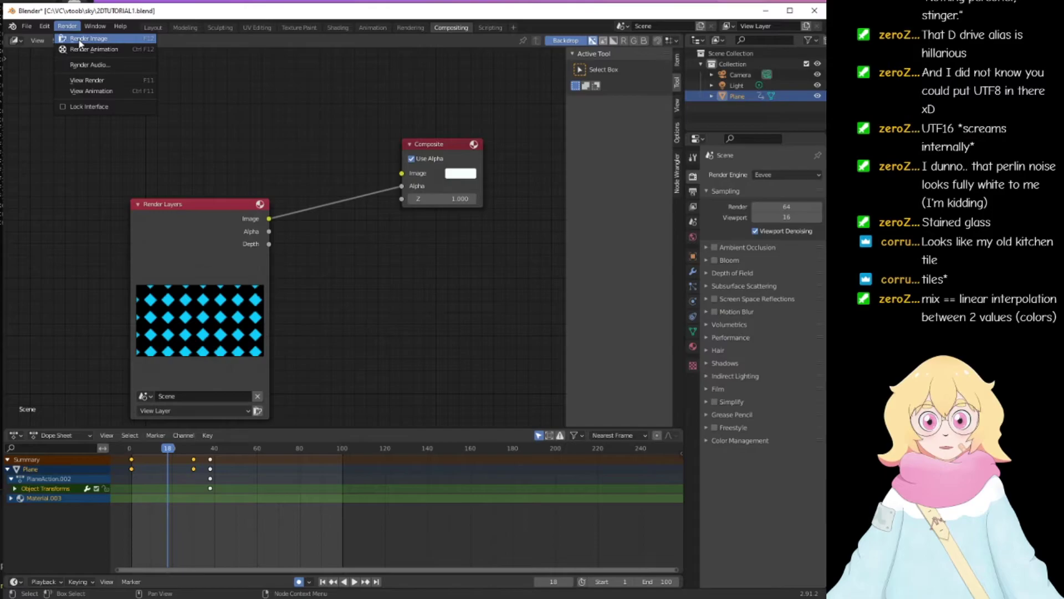
left_click(83, 38)
key("Escape")
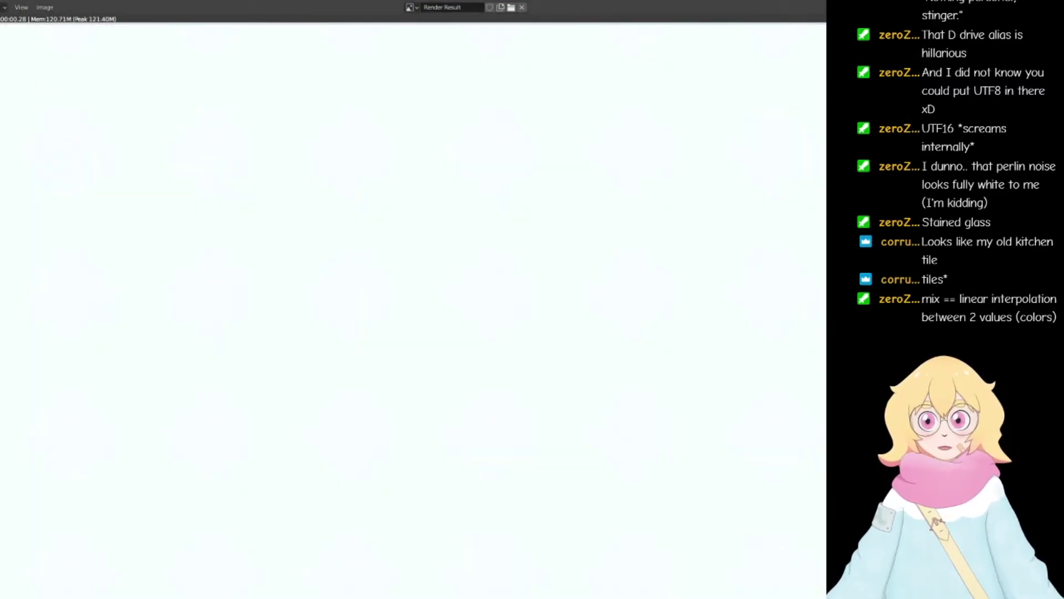
left_click(5, 7)
left_click(25, 7)
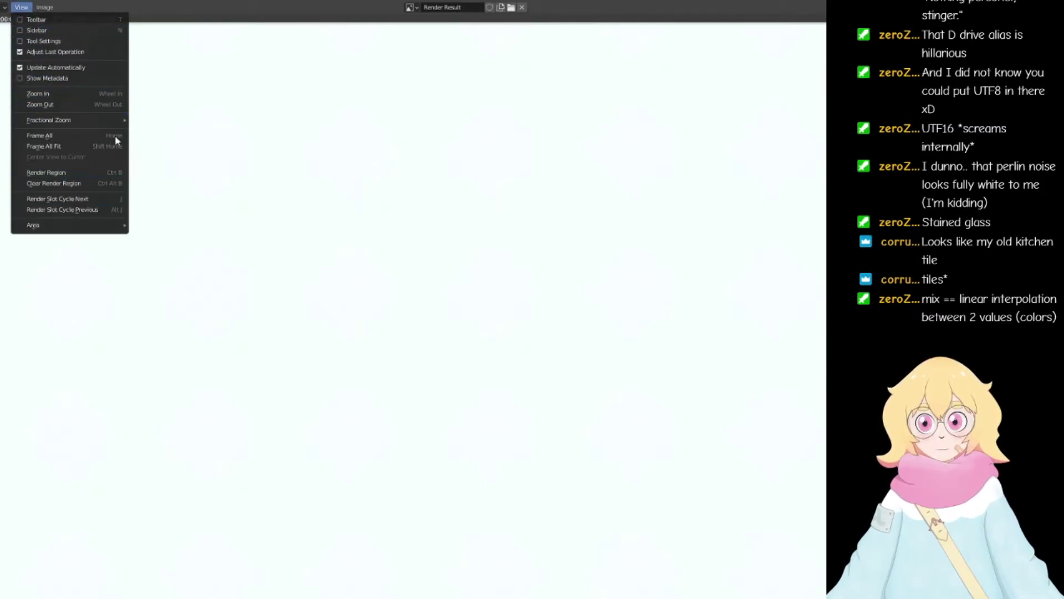
left_click(44, 7)
left_click(79, 71)
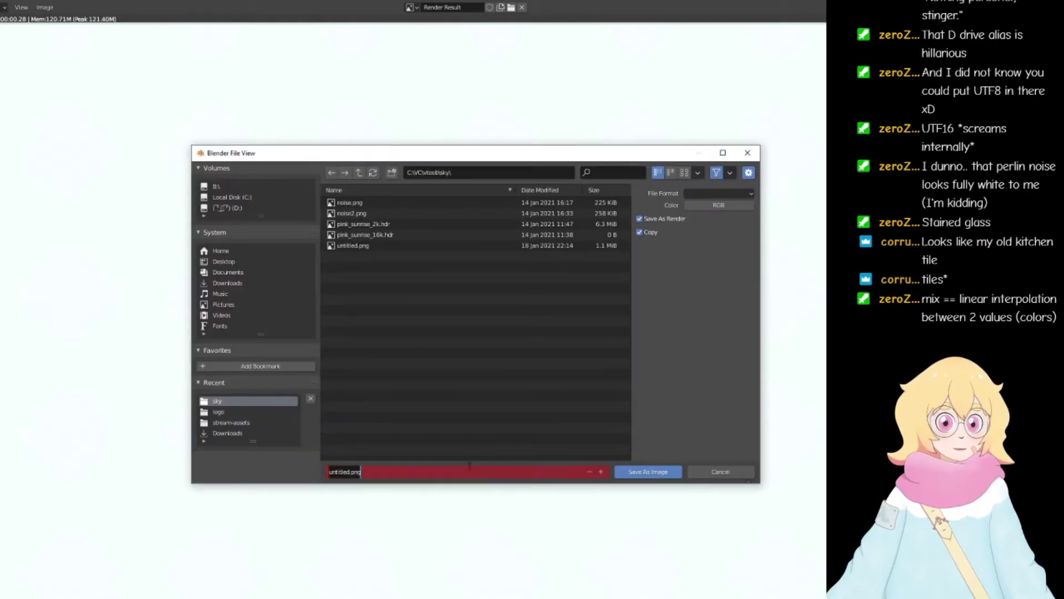
left_click(648, 471)
key("Escape")
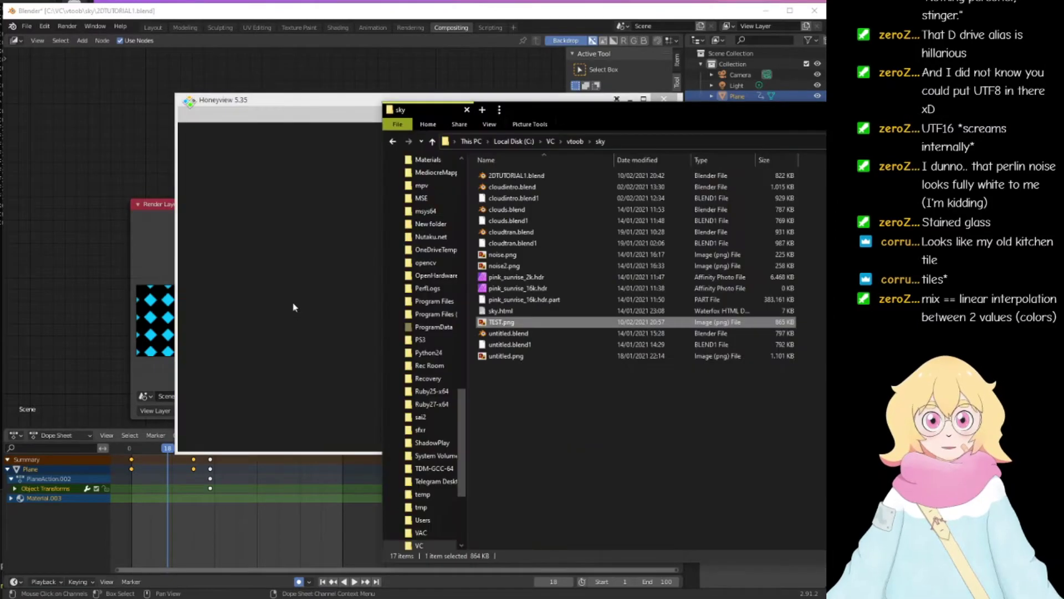
Step: Switch to Honeyview, inspect the transparency of TEST.png up close, and close the viewer
left_click(294, 307)
scroll(435, 267, "up", 8)
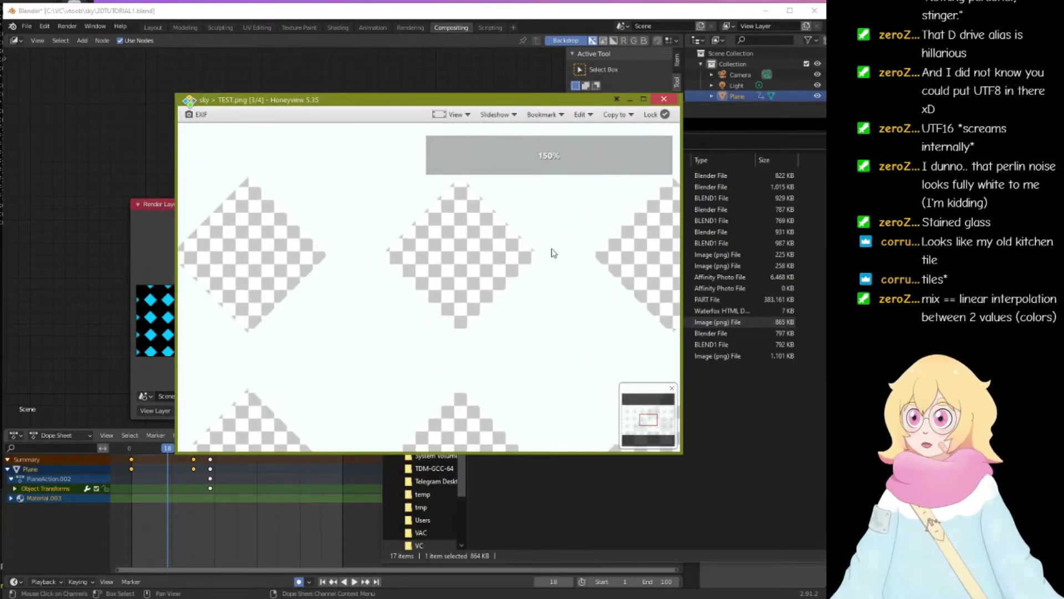
scroll(461, 313, "down", 4)
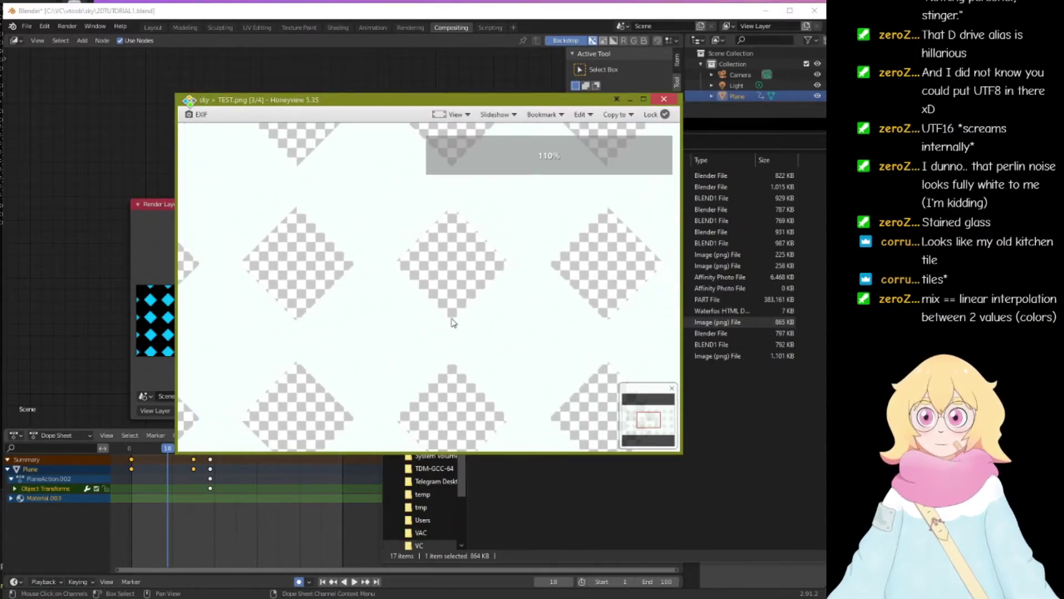
left_click(664, 99)
Step: Move the Render Layers node further down, away from the Composite node
left_click(302, 145)
middle_click_drag(302, 144, 268, 184)
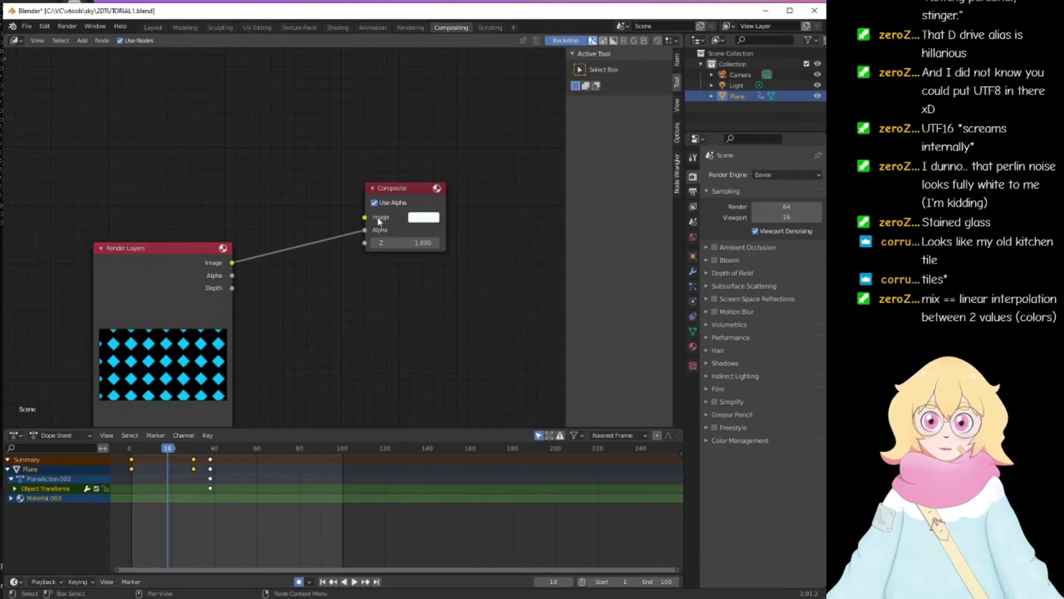
left_click_drag(157, 248, 183, 314)
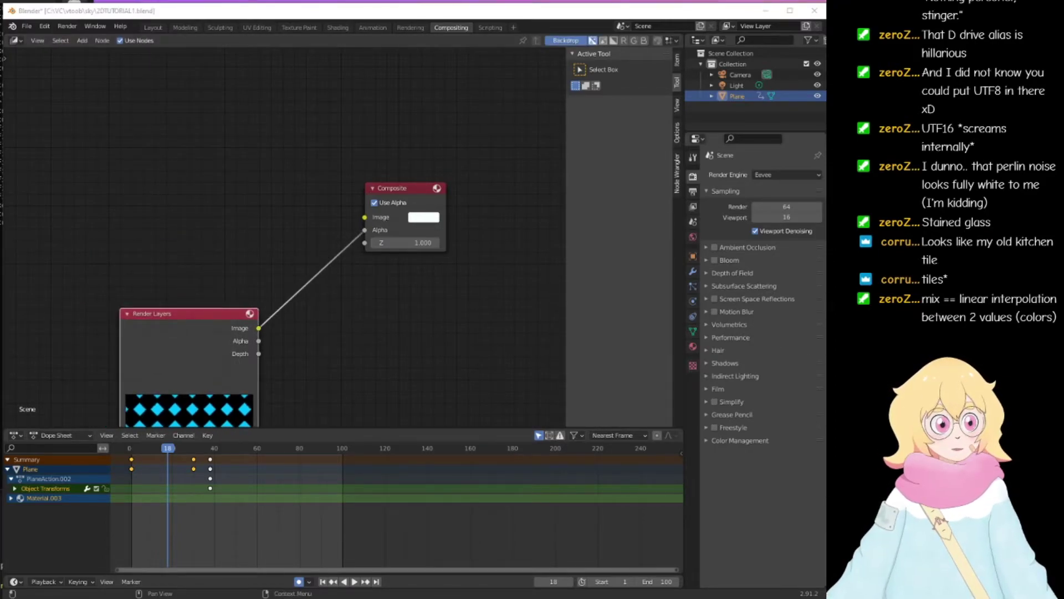
Step: Bring the planet picture into the compositor as an image node and link its Image output to the Composite node's Image input
scroll(284, 237, "down", 1)
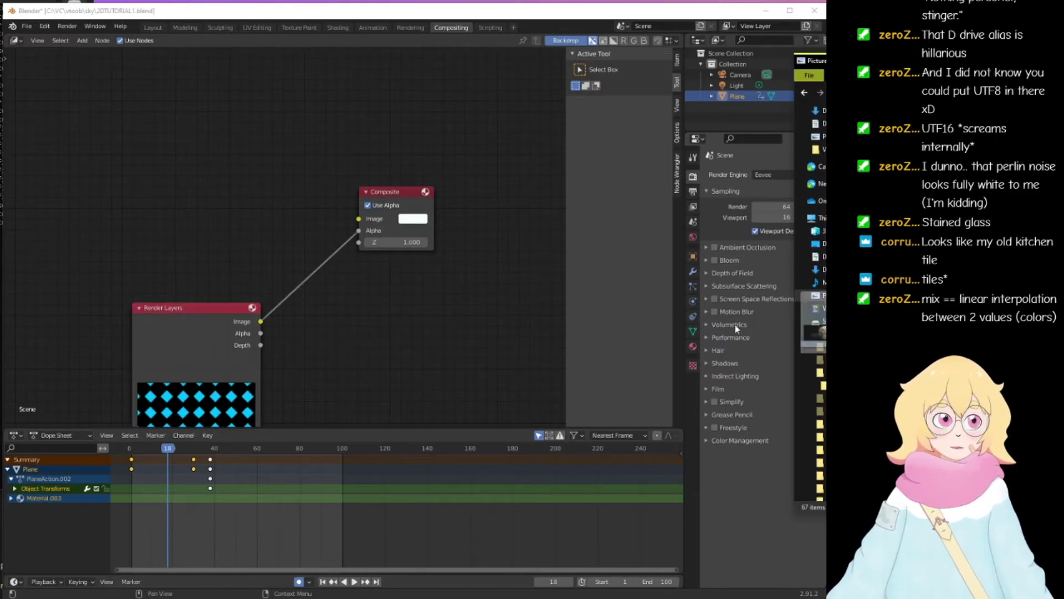
left_click_drag(160, 183, 159, 179)
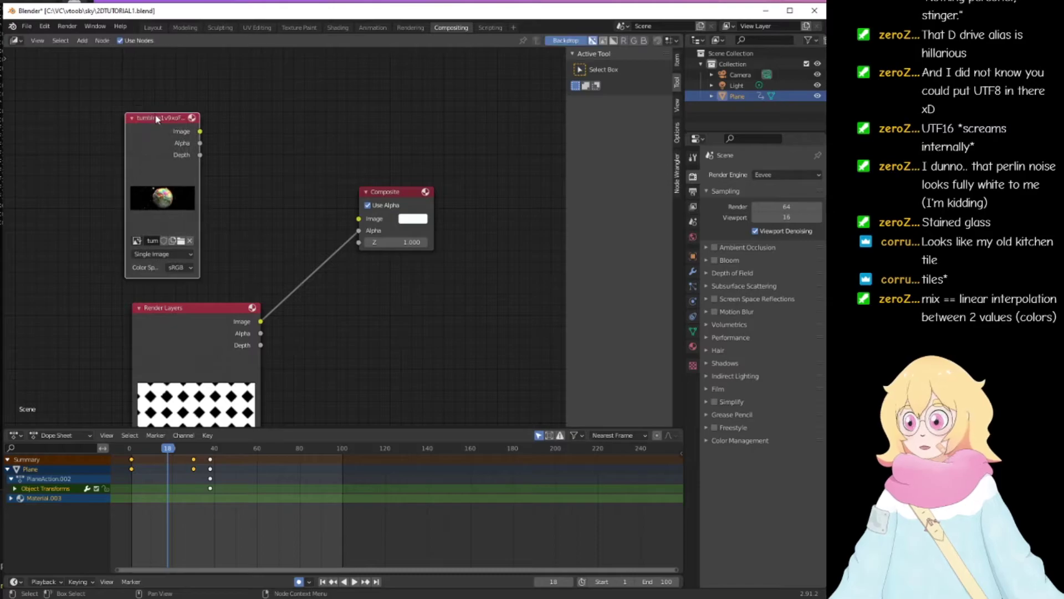
left_click(170, 108)
left_click_drag(212, 123, 360, 225)
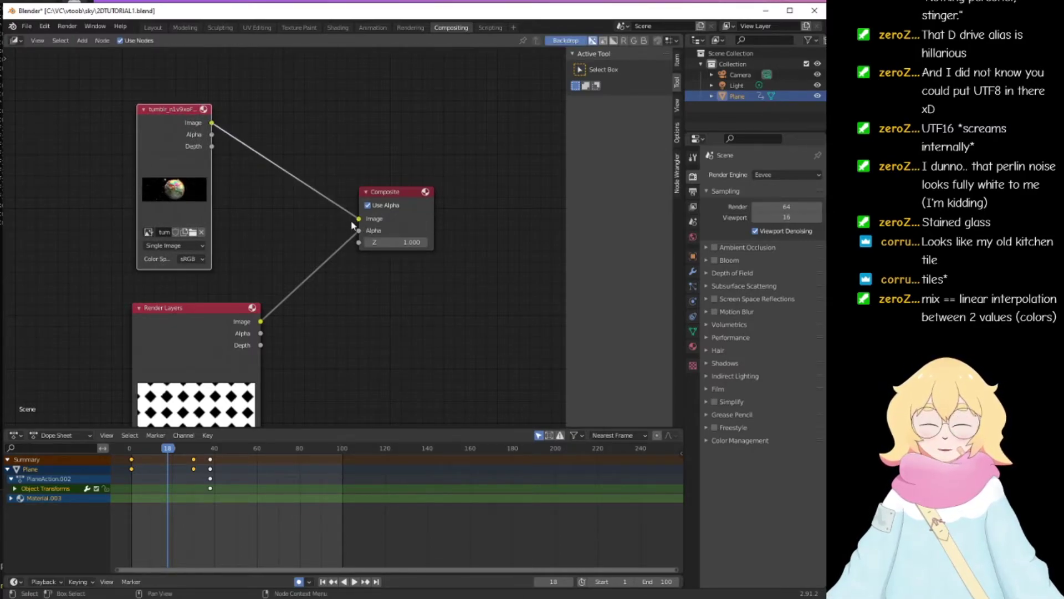
Step: Render the current frame to view the planet picture masked by the diamonds, and close the render
left_click(67, 26)
left_click(72, 37)
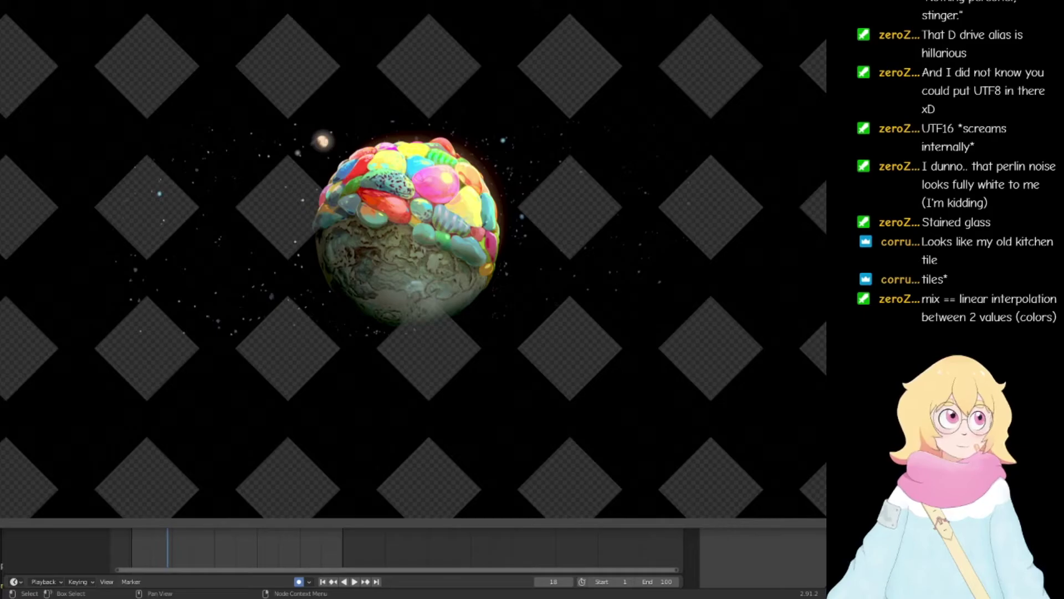
key("Escape")
Step: Delete the planet image node and move the Render Layers node closer to the Composite node
left_click_drag(174, 110, 219, 119)
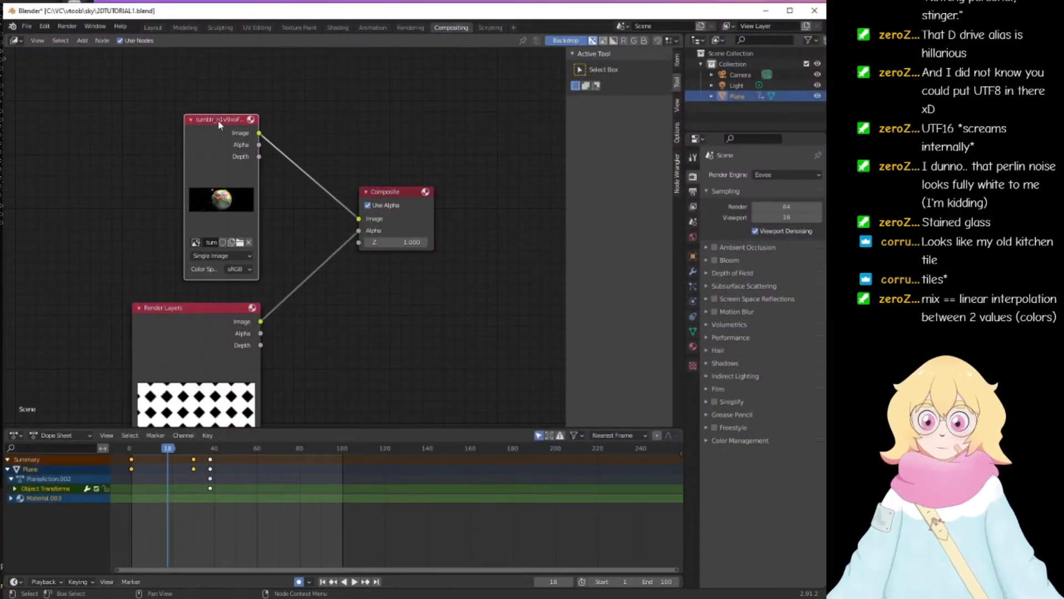
key("x")
middle_click_drag(235, 179, 288, 139)
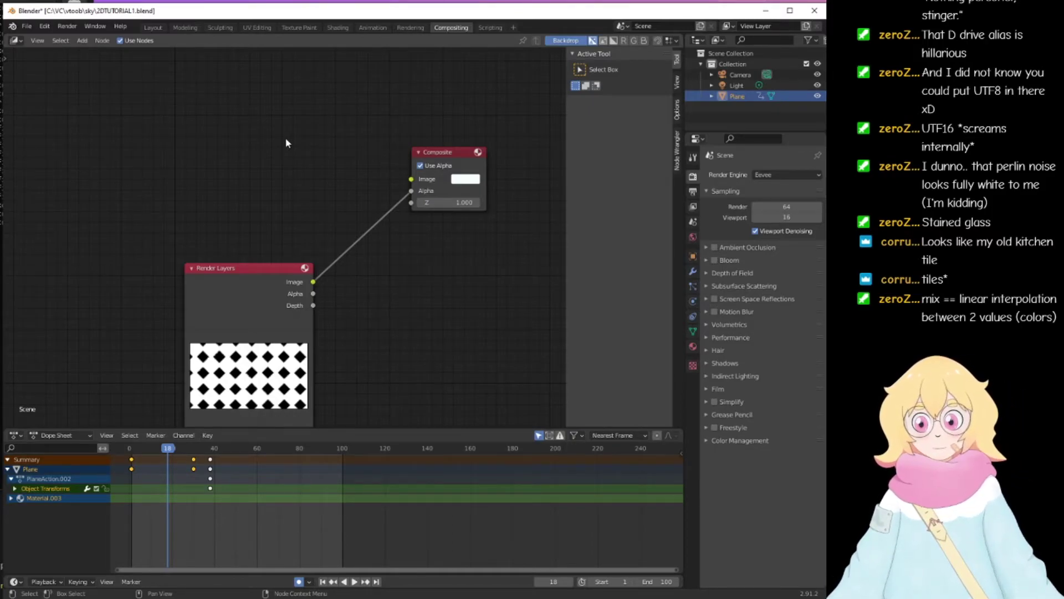
middle_click_drag(295, 207, 274, 221)
left_click_drag(216, 284, 244, 237)
middle_click_drag(223, 178, 272, 201)
middle_click_drag(374, 149, 332, 172)
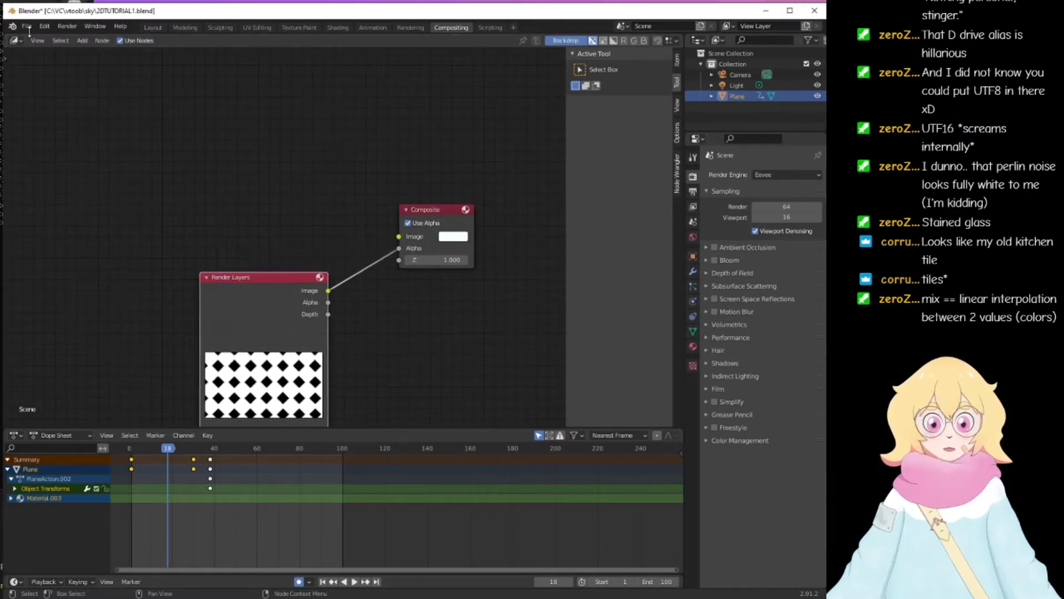
Step: Open the recent file cloudtran.blend and view its compositor node setup
left_click(32, 30)
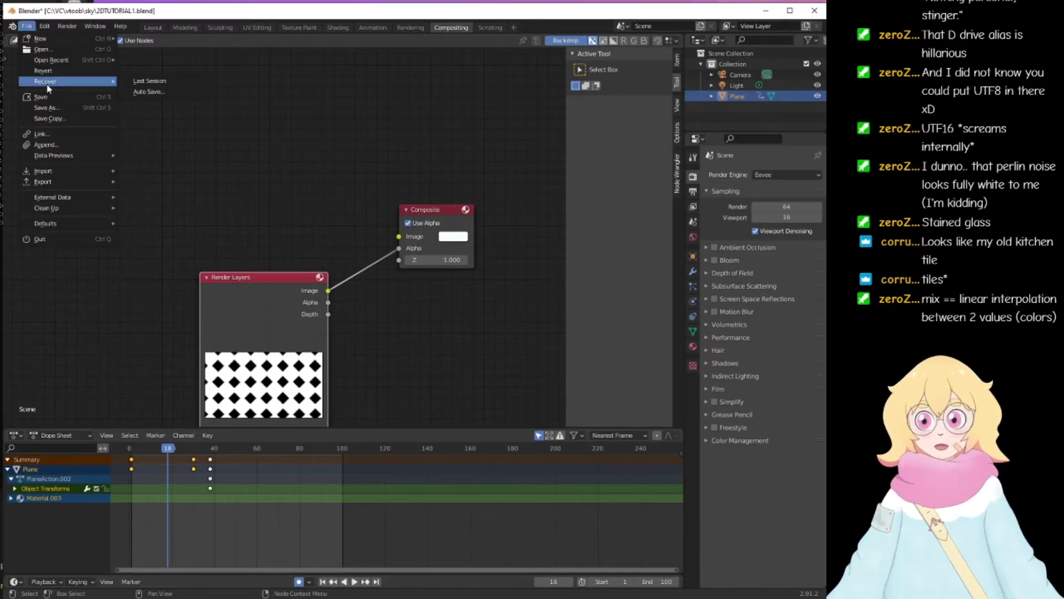
mouse_move(54, 60)
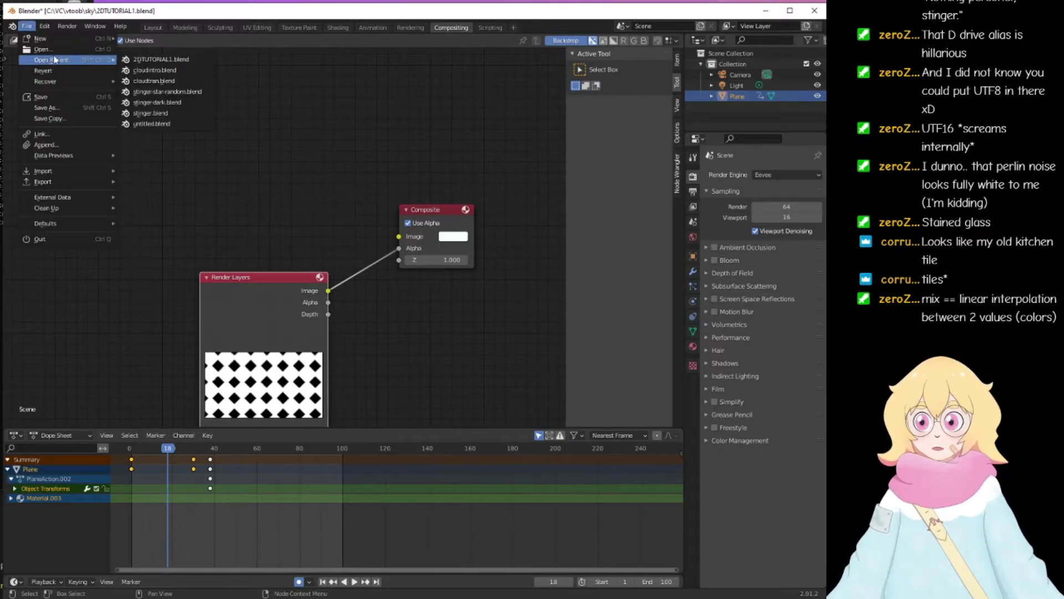
left_click(154, 80)
middle_click_drag(304, 203, 264, 181)
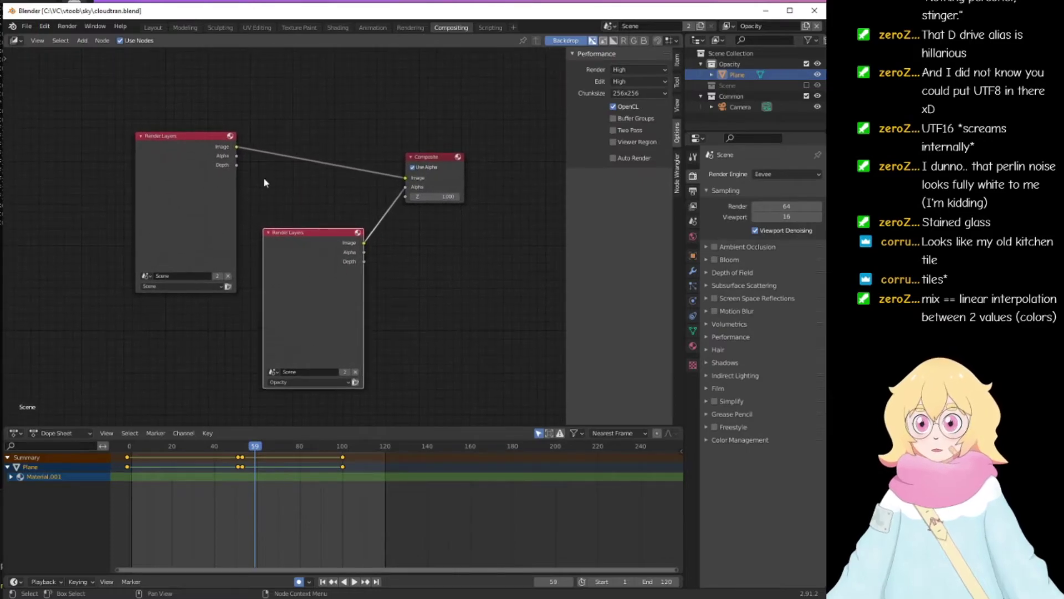
Step: View the plane in the Layout workspace with material preview at frame 51, and return to the Compositing workspace
left_click(152, 29)
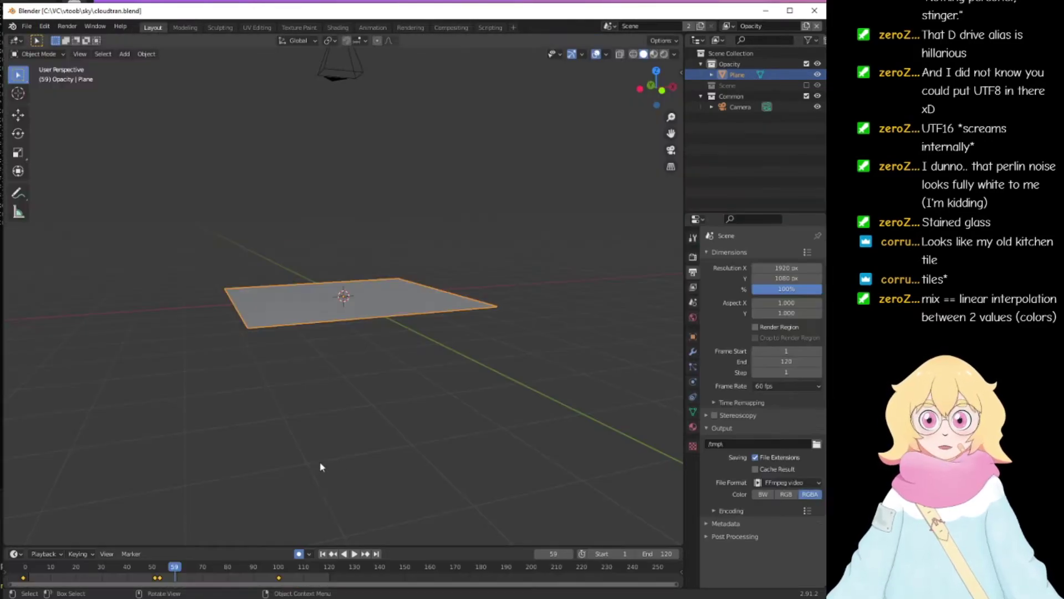
left_click(654, 54)
middle_click_drag(609, 101, 442, 266)
left_click_drag(181, 569, 154, 568)
left_click(410, 27)
left_click(450, 27)
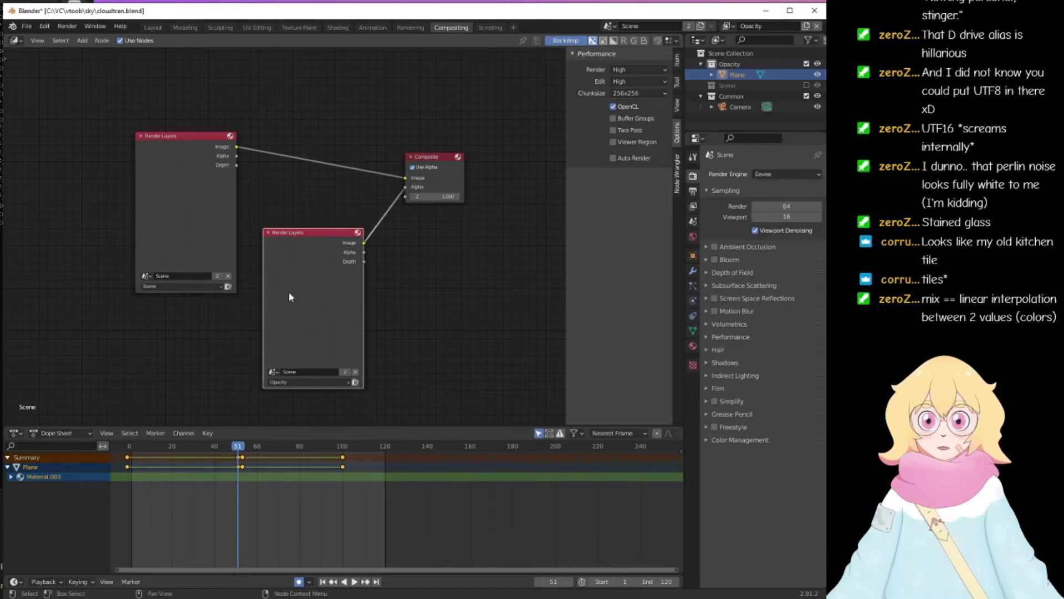
Step: Examine the two Render Layers nodes feeding the Composite node's Image and Alpha, including the view layer choice of the Opacity one
mouse_move(284, 240)
left_mouse_down()
mouse_move(299, 272)
mouse_move(282, 224)
left_mouse_up()
scroll(302, 319, "up", 2)
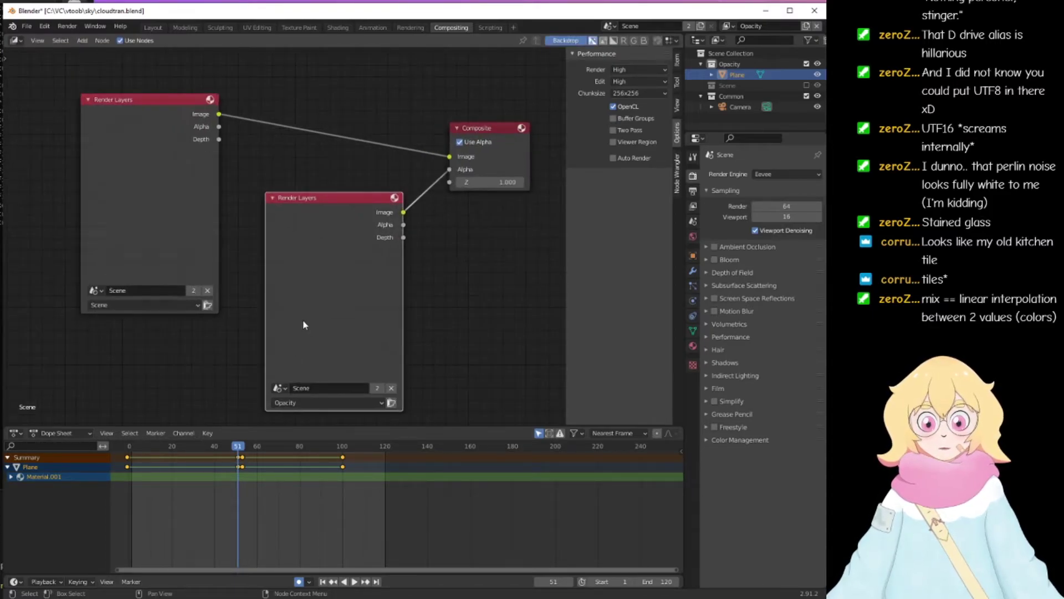
left_click(324, 403)
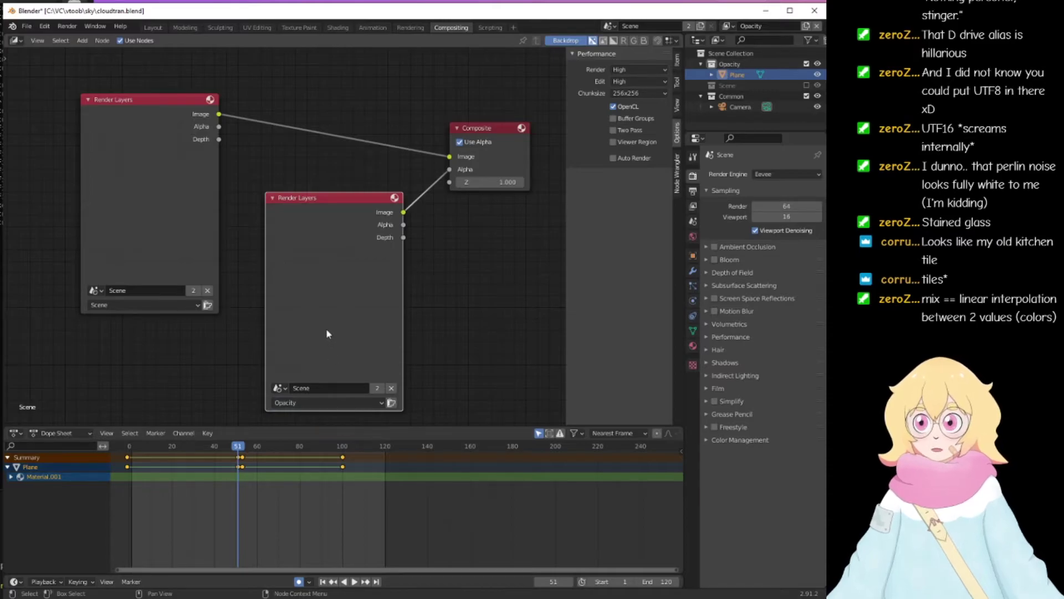
mouse_move(342, 194)
left_mouse_down()
mouse_move(330, 222)
mouse_move(336, 187)
left_mouse_up()
left_click_drag(149, 103, 161, 73)
left_click(344, 243)
left_click(144, 157)
Step: View the Opacity plane's animated mask in the Shading workspace, playing it and scrubbing to frame 16
left_click(158, 27)
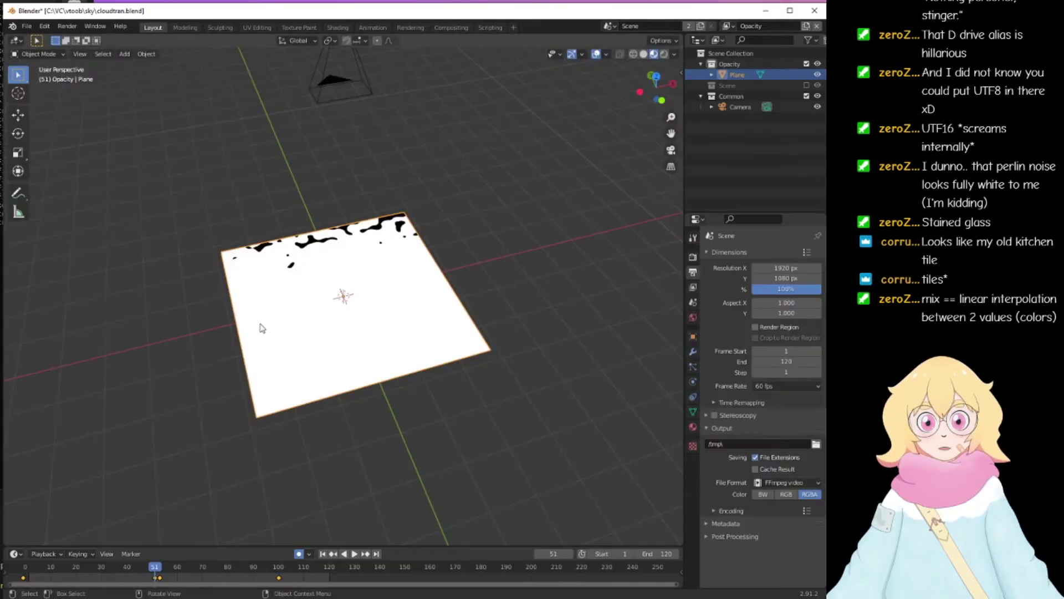
left_click(337, 27)
key("space")
left_click_drag(300, 518, 353, 537)
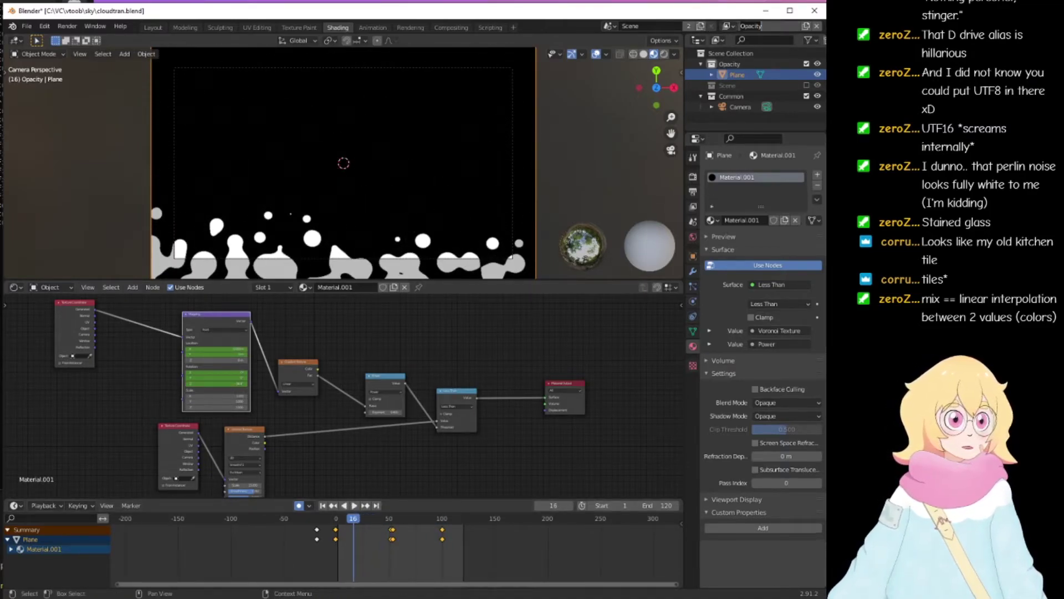
Step: Switch to the Scene view layer, scrub to frame 26 and examine the node chain of Material.002 on Plane.002
left_click(726, 26)
left_click(698, 54)
mouse_move(356, 522)
left_mouse_down()
mouse_move(464, 524)
mouse_move(363, 523)
left_mouse_up()
key("alt+Tab")
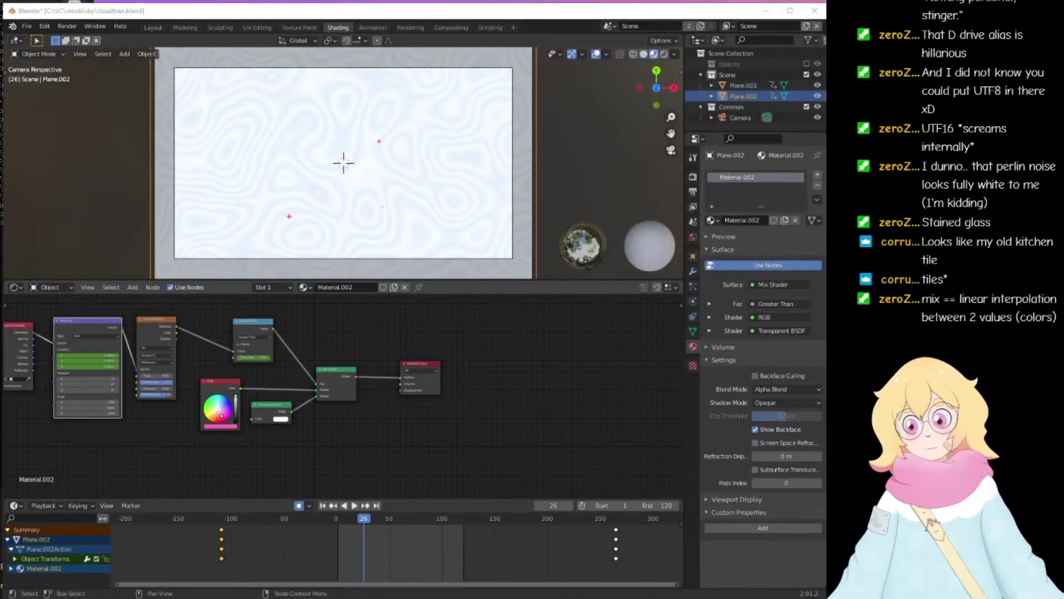
left_click(322, 328)
middle_click_drag(323, 328, 404, 351)
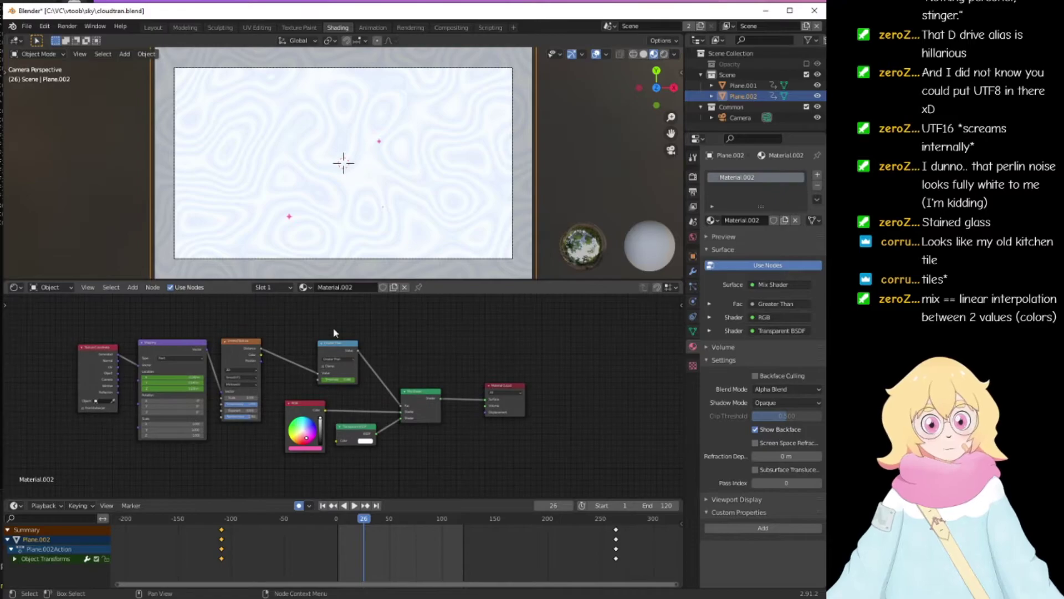
scroll(205, 405, "up", 2)
middle_click_drag(197, 351, 286, 359)
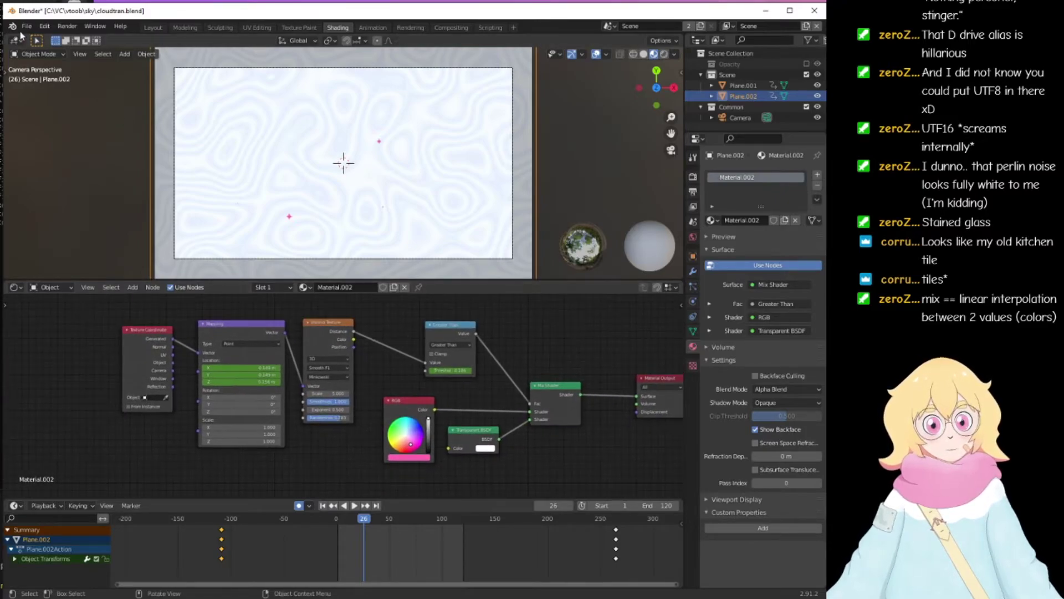
Step: Open the recent file 2DTUTORIAL2.blend without saving the changes to cloudtran
left_click(26, 26)
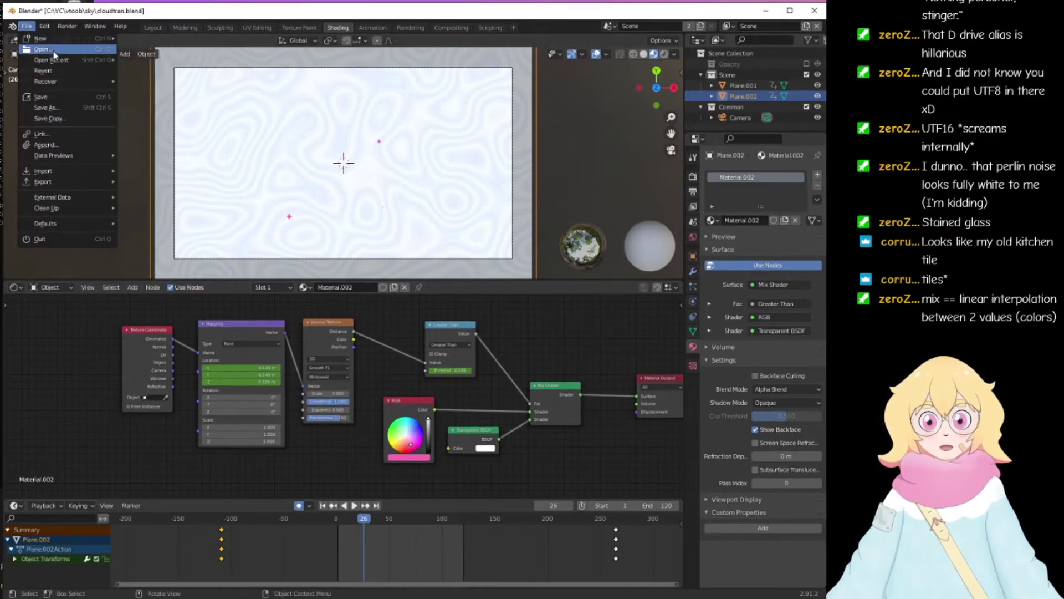
mouse_move(57, 41)
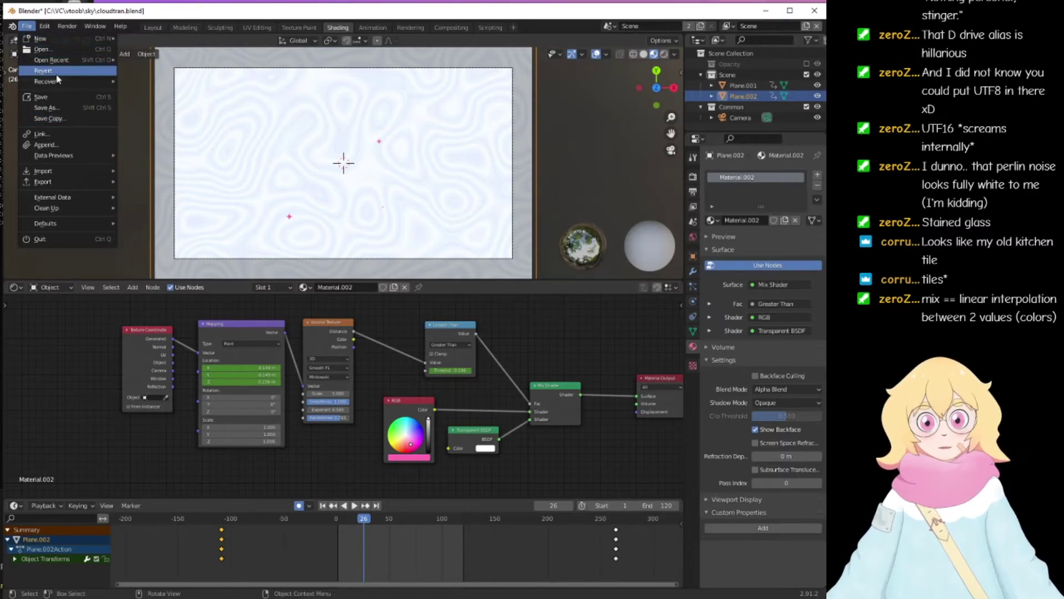
left_click(173, 73)
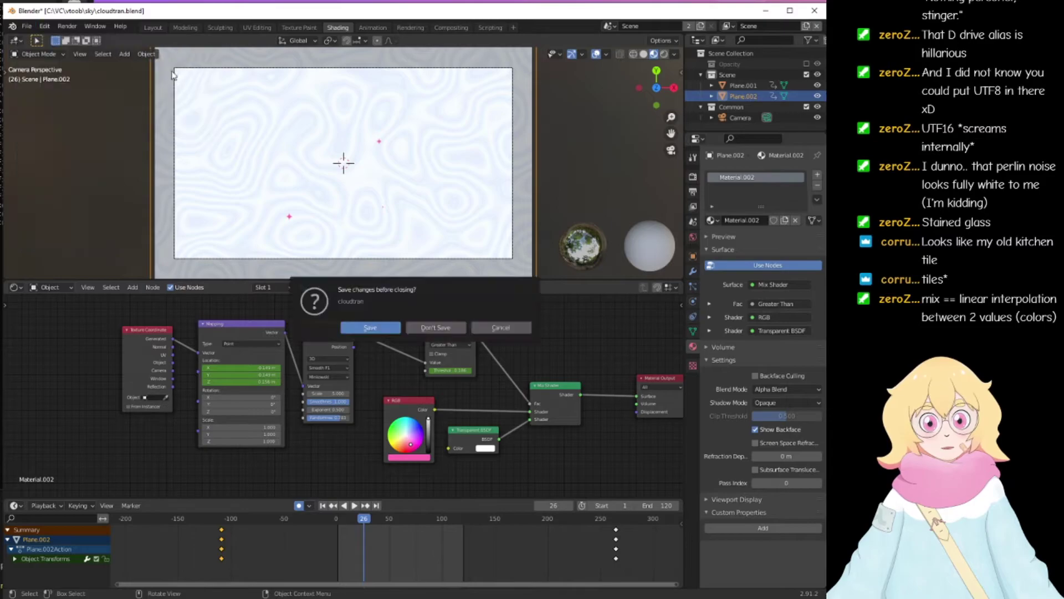
left_click(425, 331)
middle_click_drag(359, 299, 332, 280)
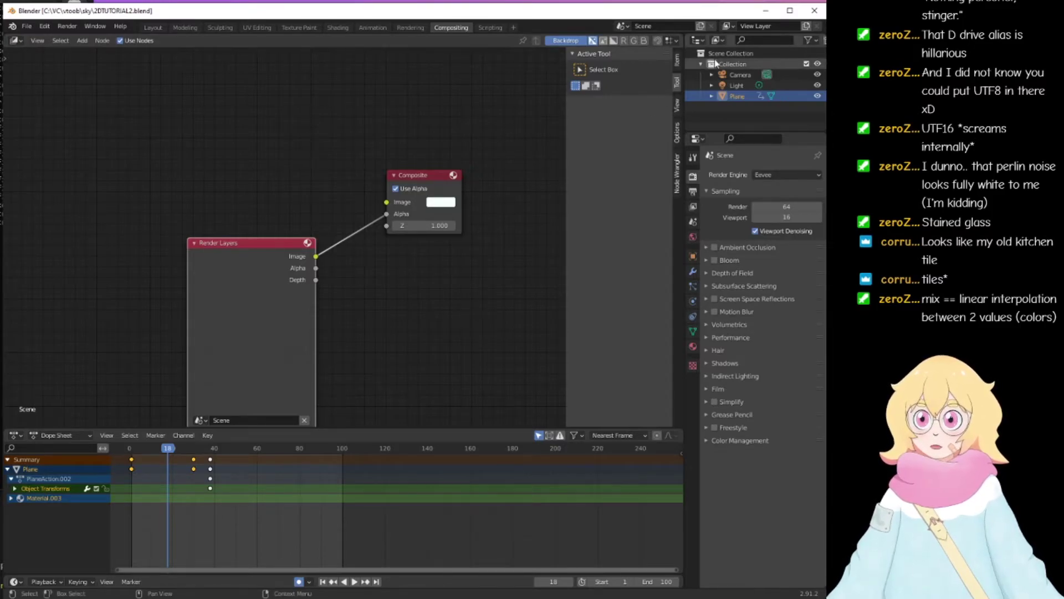
Step: Go to the Layout workspace and rename the current view layer as Alpha
left_click(773, 28)
key("Left")
key("ctrl+shift+Right")
key("Right")
key("ctrl+shift+Right")
left_click(160, 28)
left_click(161, 28)
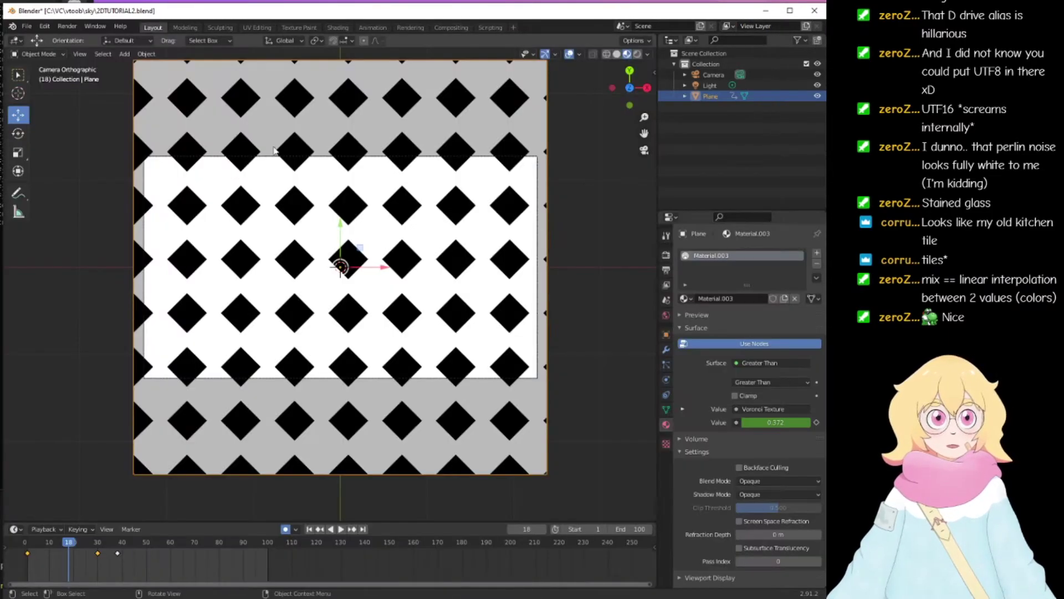
middle_click_drag(386, 209, 454, 139)
left_click(749, 28)
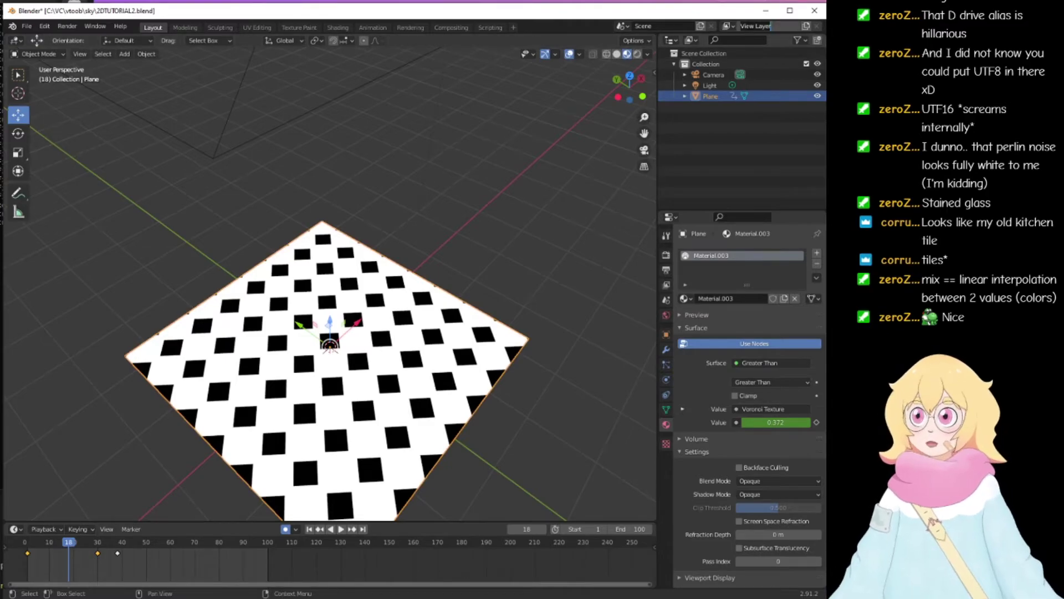
type("Alpha")
key("Return")
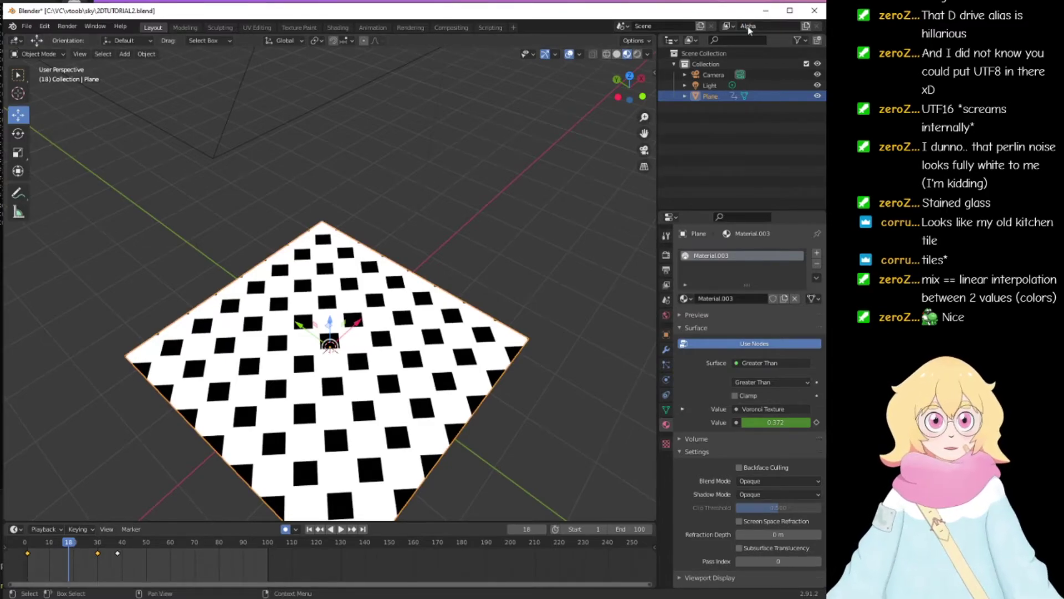
Step: Add a new view layer and name it Texture
left_click(807, 28)
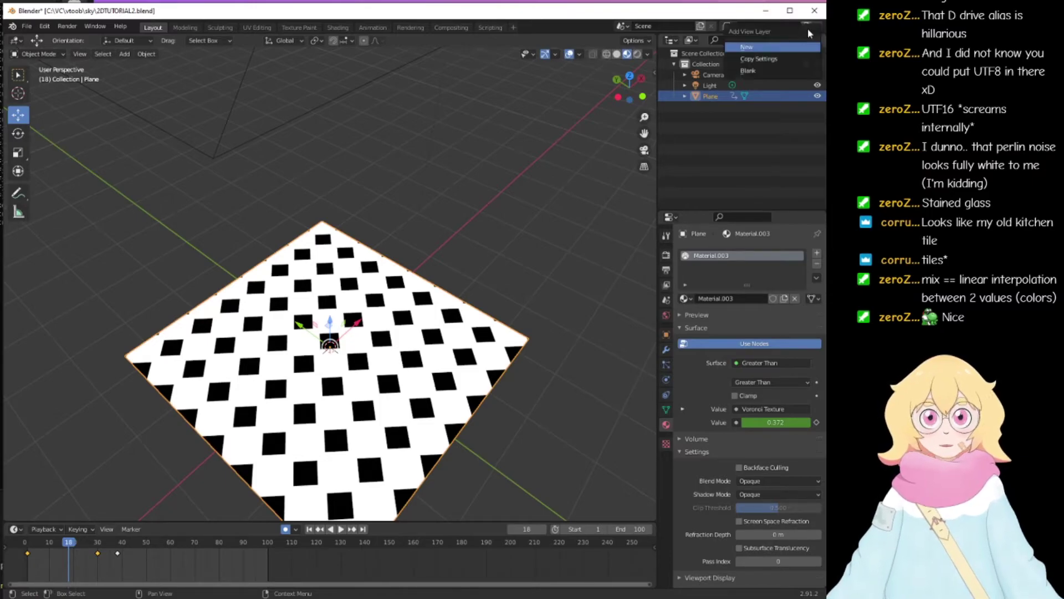
left_click(747, 48)
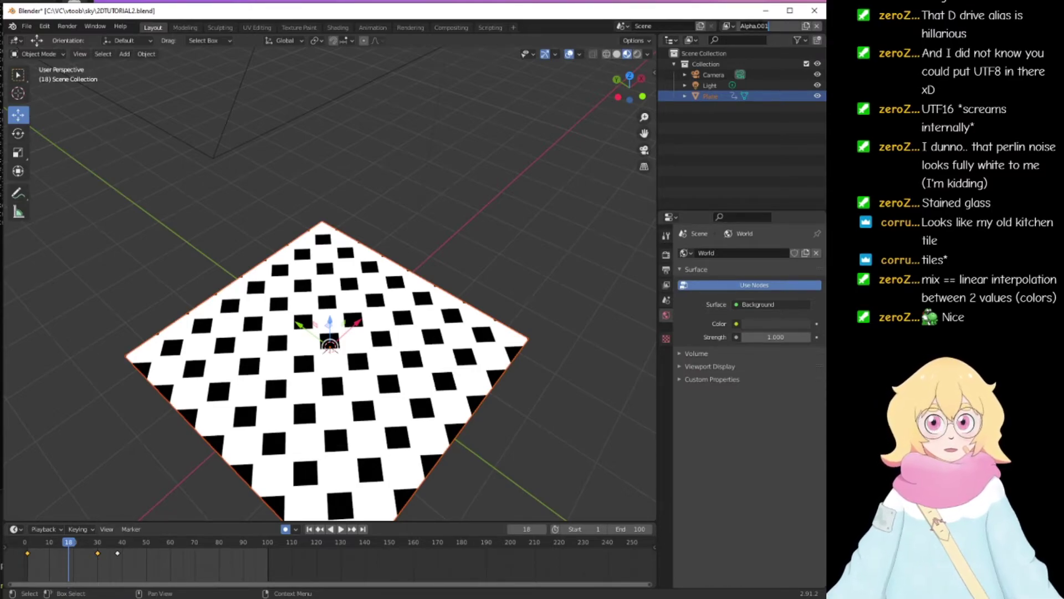
type("Texture")
key("Return")
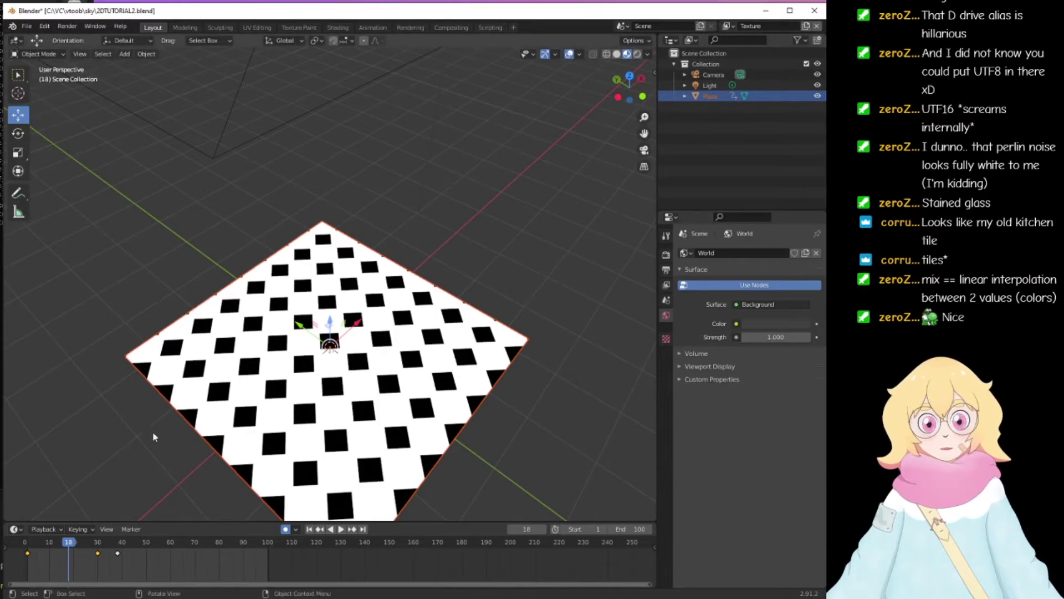
Step: Play the diamond animation and scrub through it, stopping at frame 19
key("space")
left_click_drag(119, 541, 61, 523)
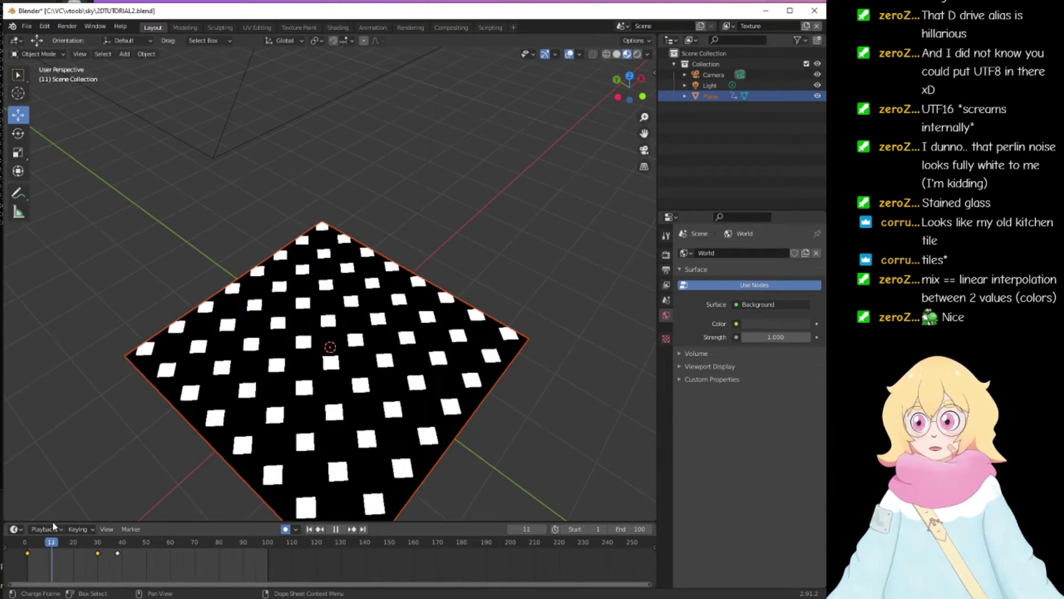
mouse_move(78, 526)
left_mouse_down()
mouse_move(28, 529)
mouse_move(84, 530)
mouse_move(71, 532)
left_mouse_up()
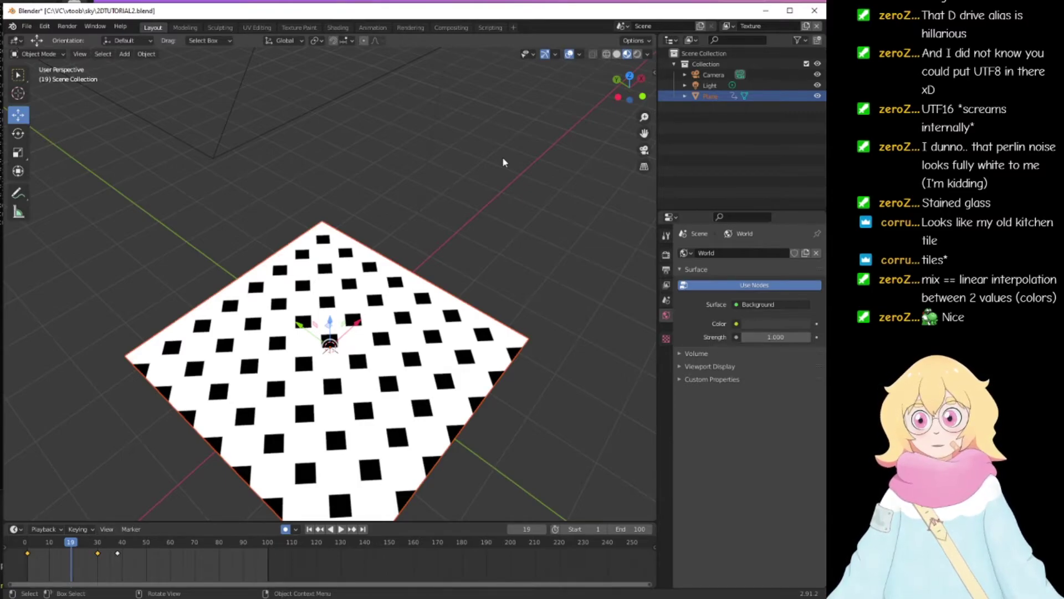
Step: Delete the Light object from the collection
left_click(702, 64)
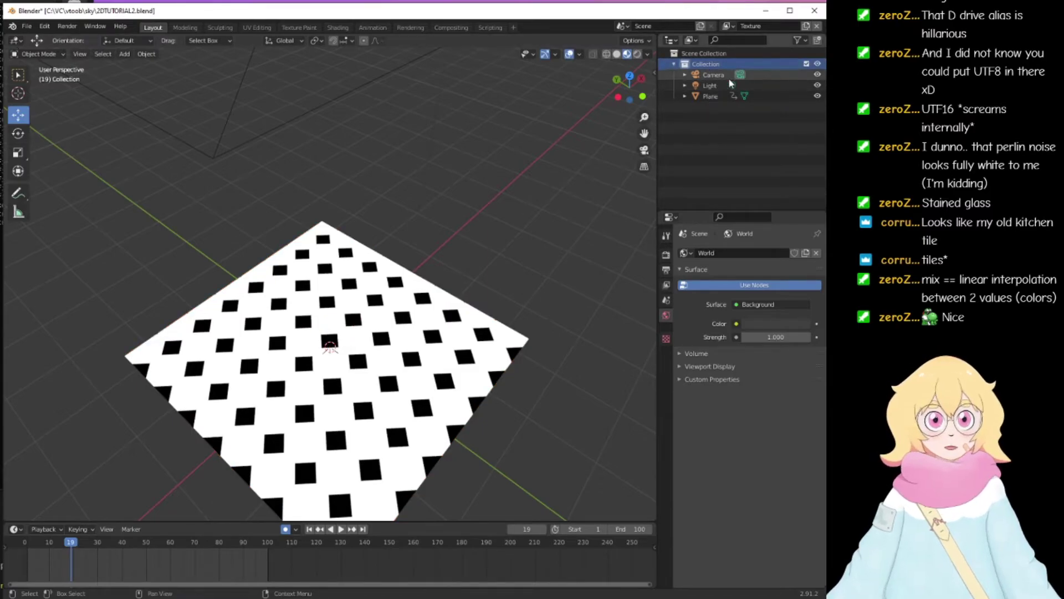
left_click(714, 75)
left_click(710, 86)
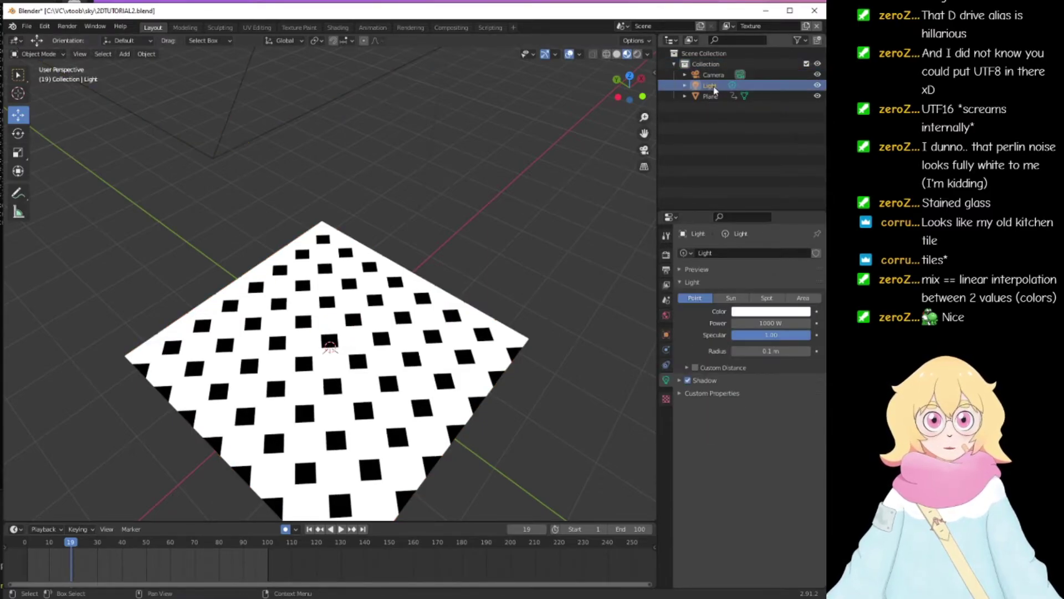
middle_click_drag(577, 138, 502, 188)
key("x")
left_click(472, 105)
Step: Create a new collection in the scene and name it Alpha plane
left_click(712, 87)
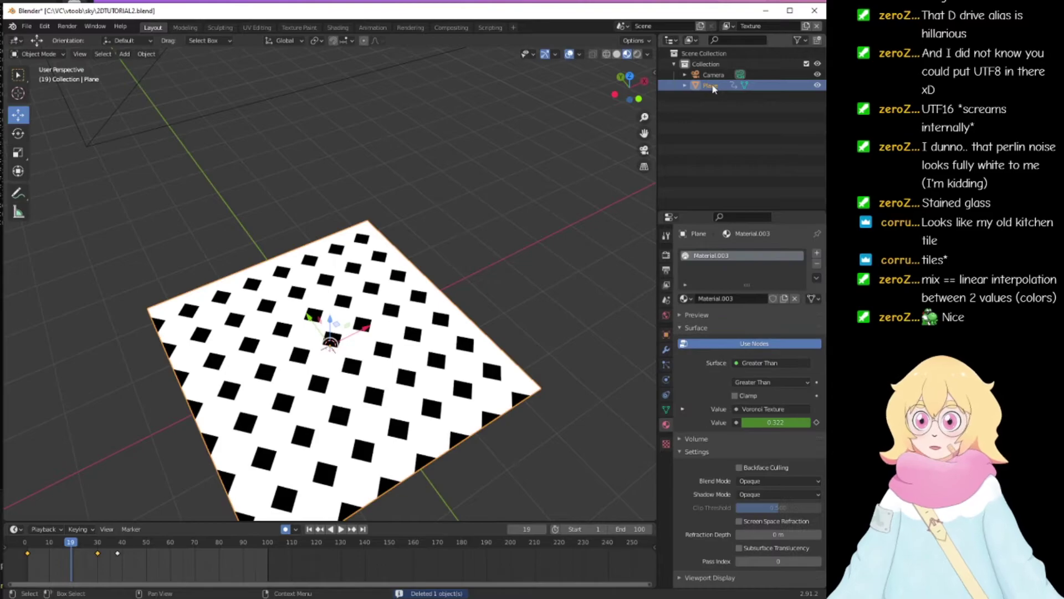
right_click(713, 114)
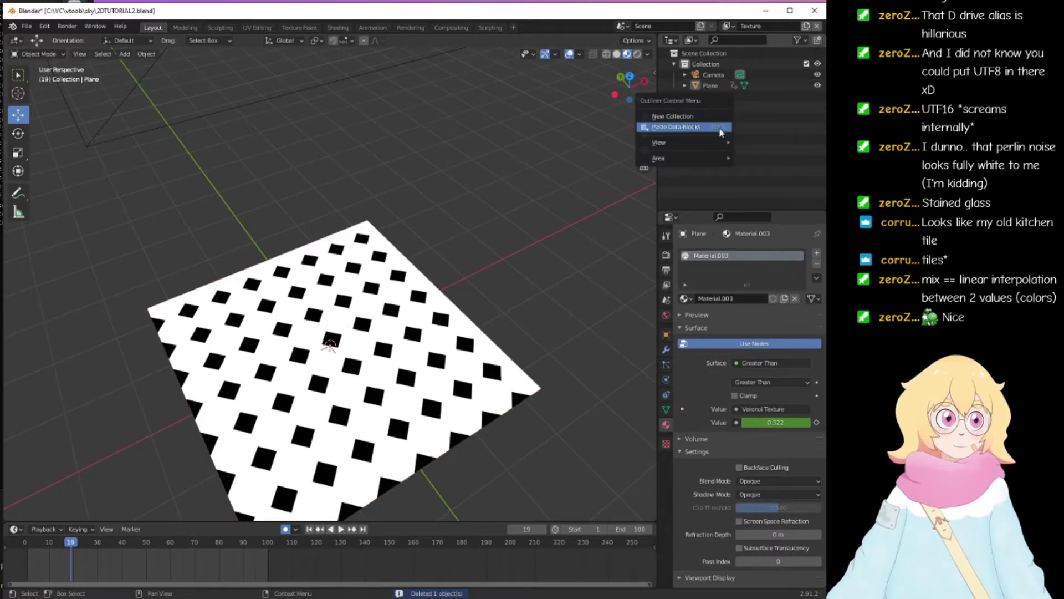
left_click(710, 118)
double_click(707, 96)
type("Alpha plane")
key("Return")
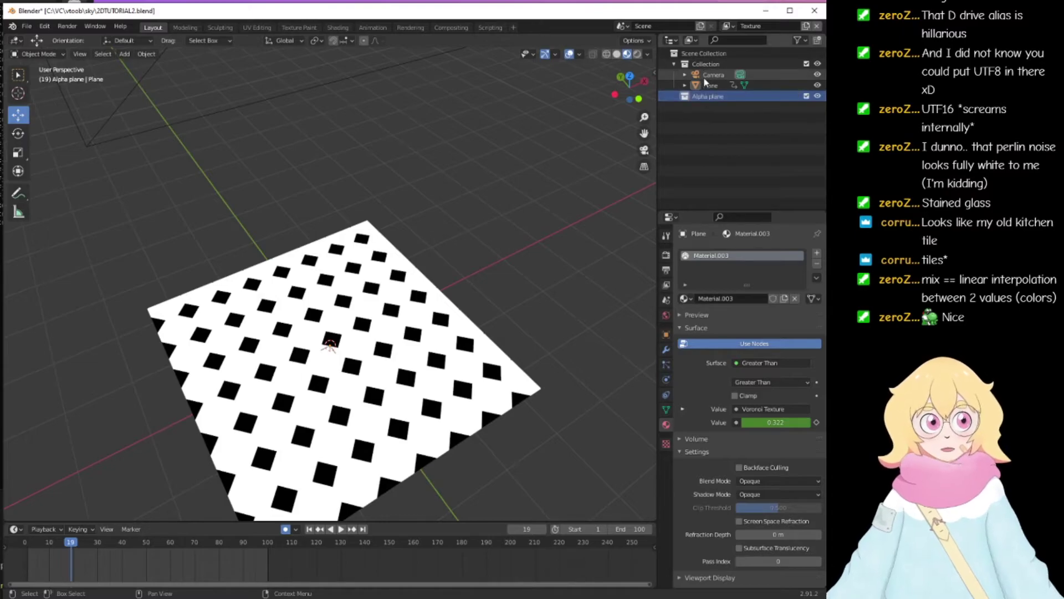
Step: Move the Plane object into the Alpha plane collection and hide that collection in the Texture view layer
left_click(710, 86)
left_click_drag(708, 89, 708, 97)
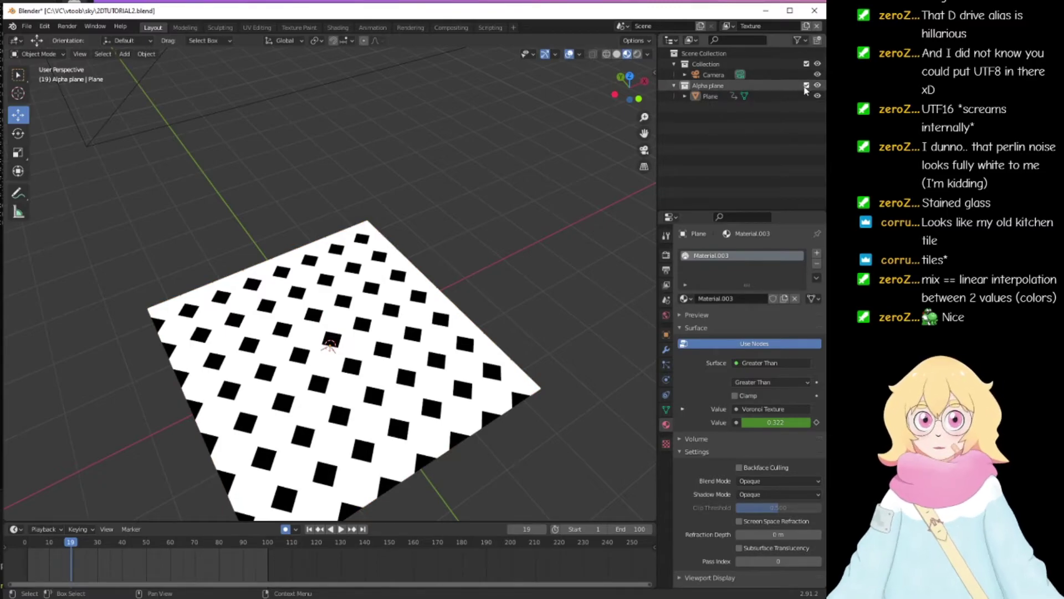
left_click(818, 86)
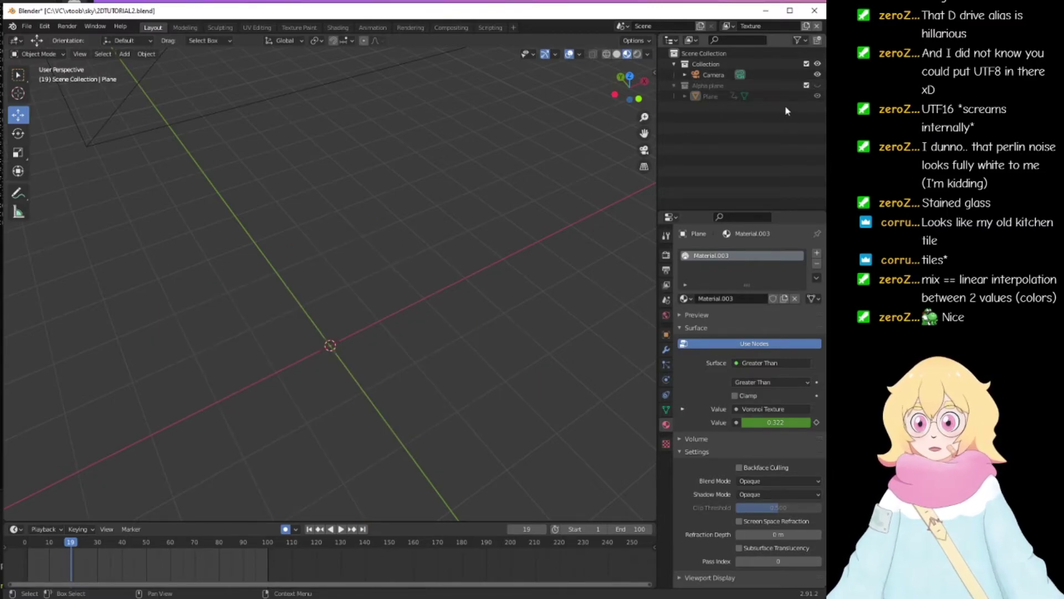
Step: Create another new collection and name it Texture plane
right_click(688, 113)
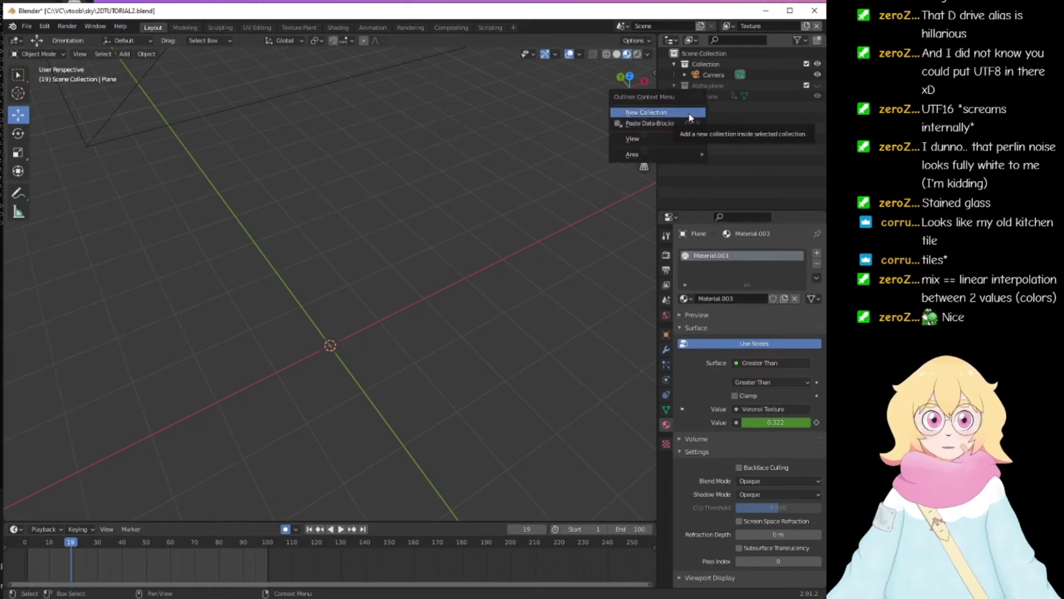
left_click(690, 112)
double_click(689, 108)
type("Te")
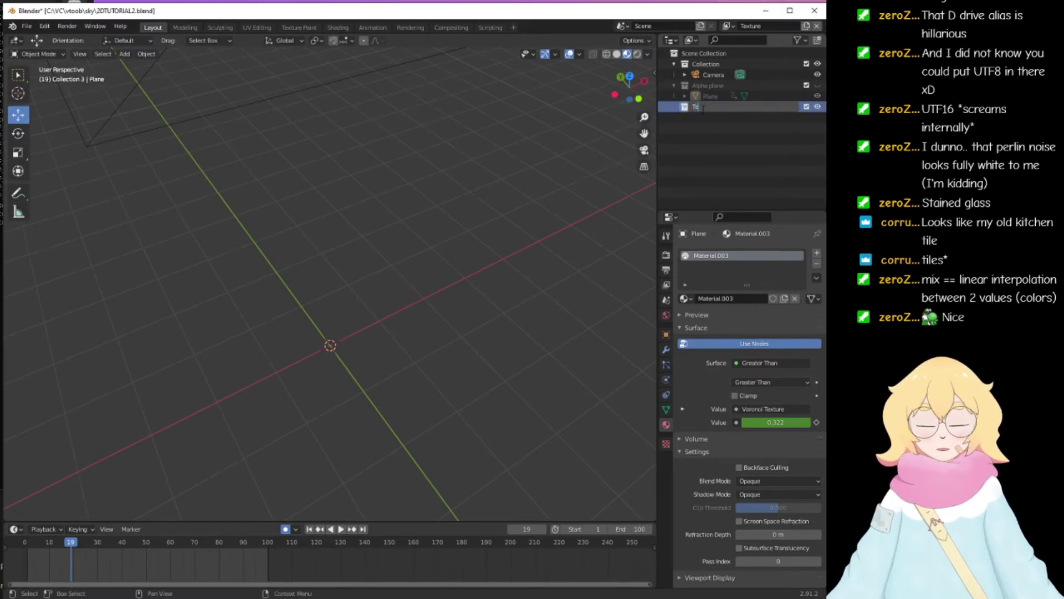
type("xture plane")
key("Return")
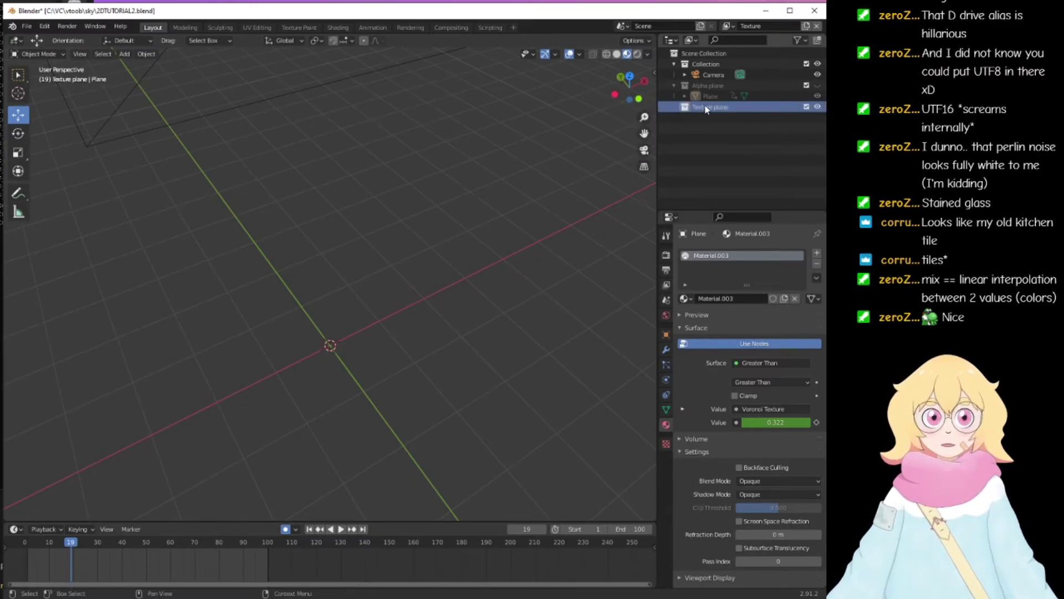
Step: Add a mesh plane in the Texture plane collection and scale it about 2.36 times to cover the whole camera frame
key("shift+a")
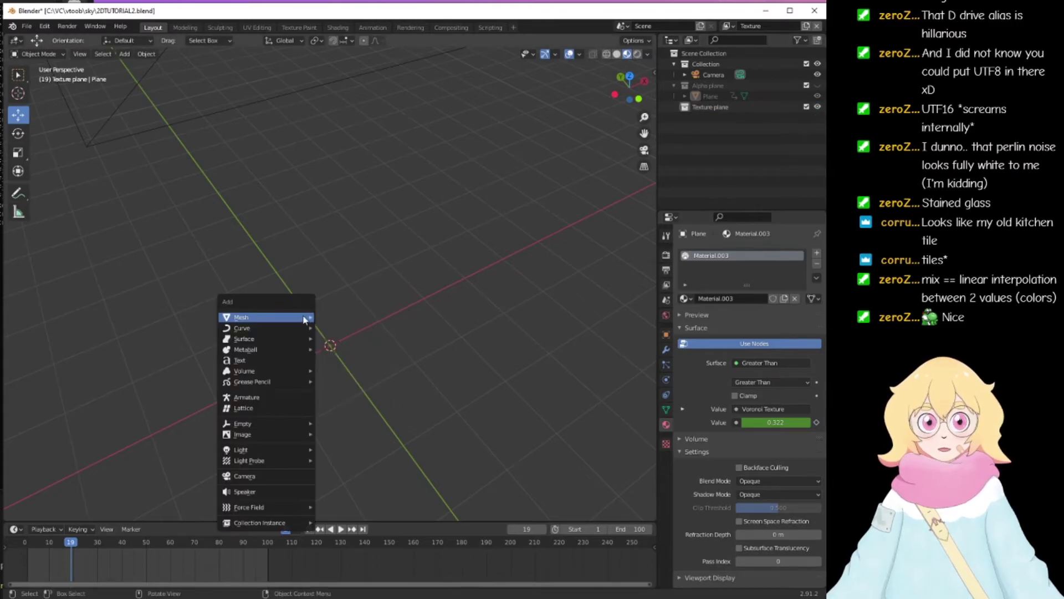
key("Escape")
key("shift+a")
mouse_move(271, 317)
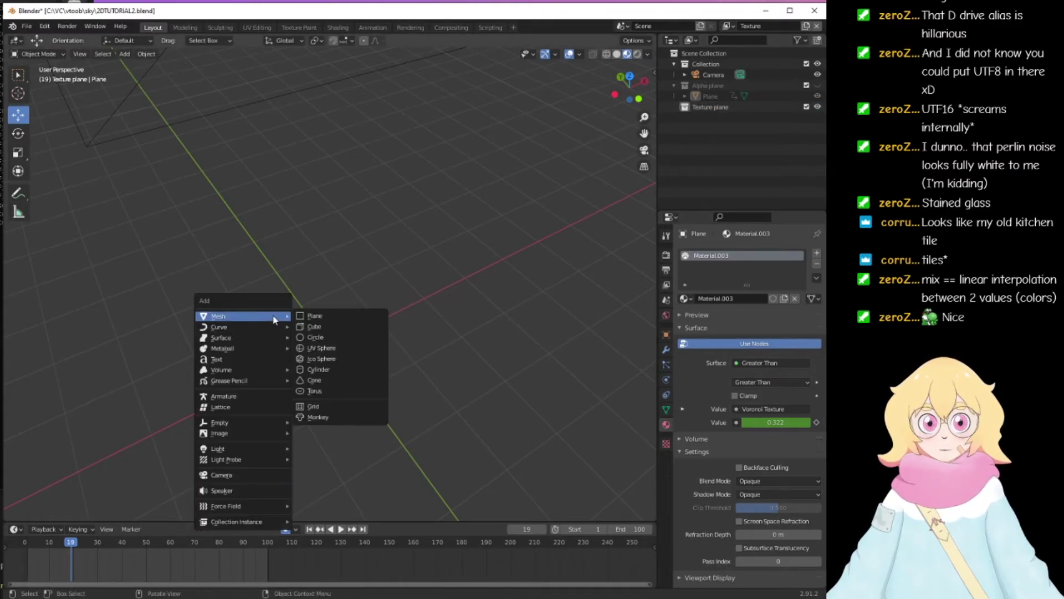
left_click(330, 316)
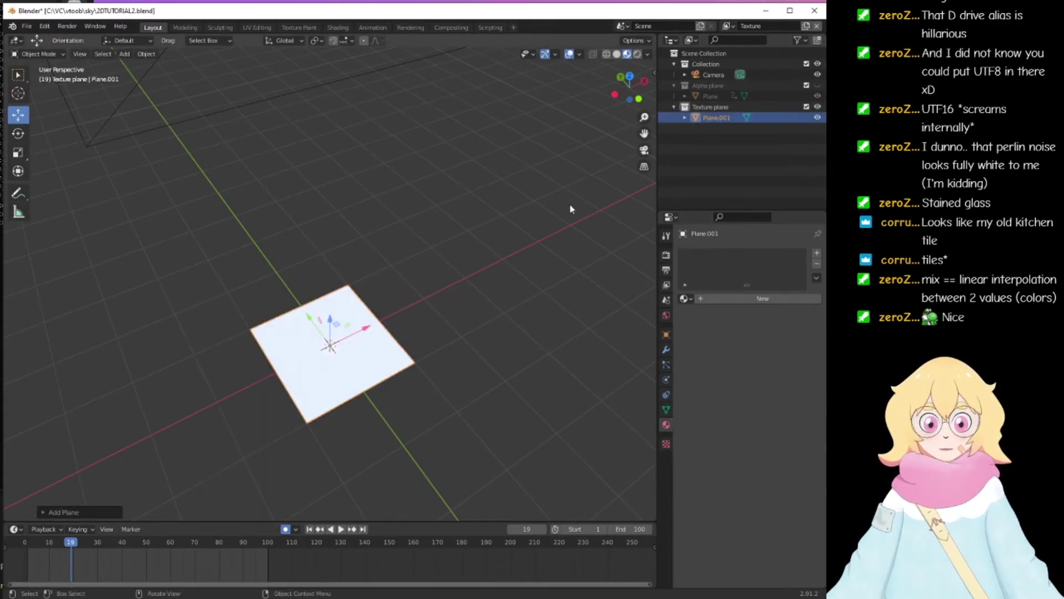
left_click(645, 158)
key("s")
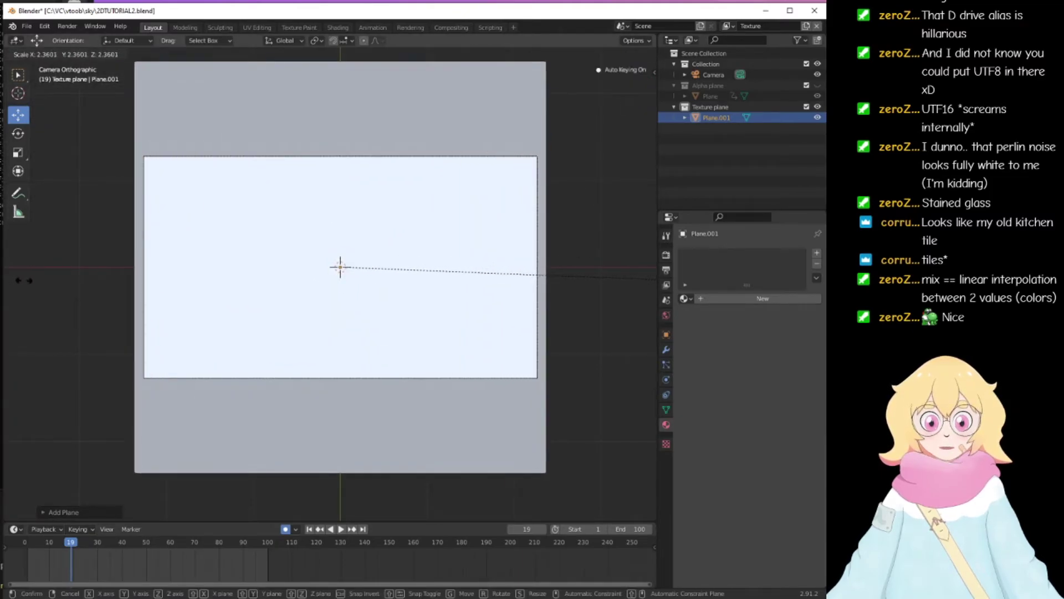
left_click(24, 280)
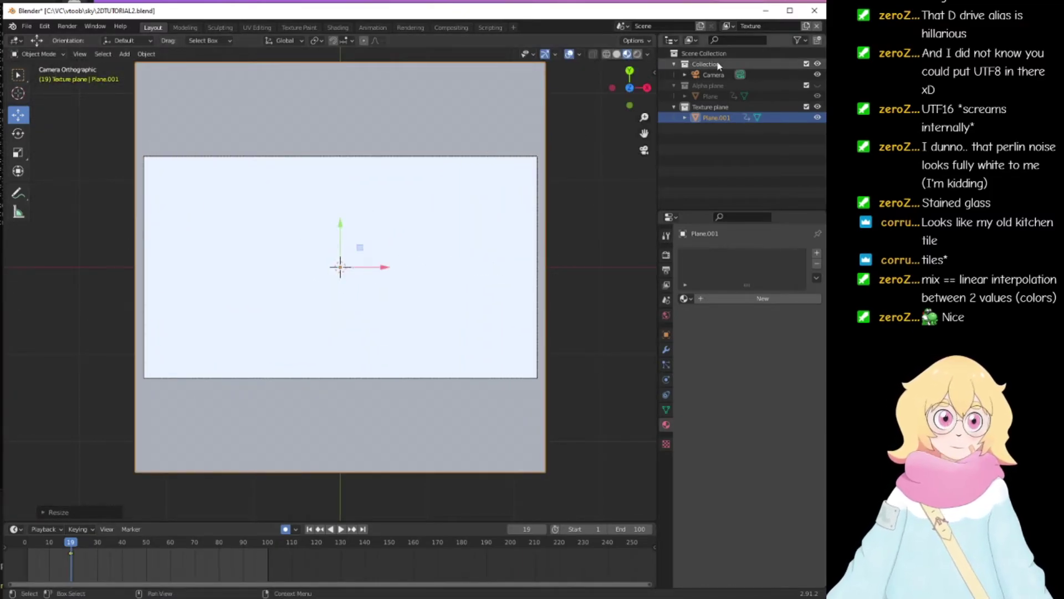
Step: Hide the Texture plane collection in the Alpha view layer and go to the Compositing workspace
left_click(745, 26)
left_click(727, 26)
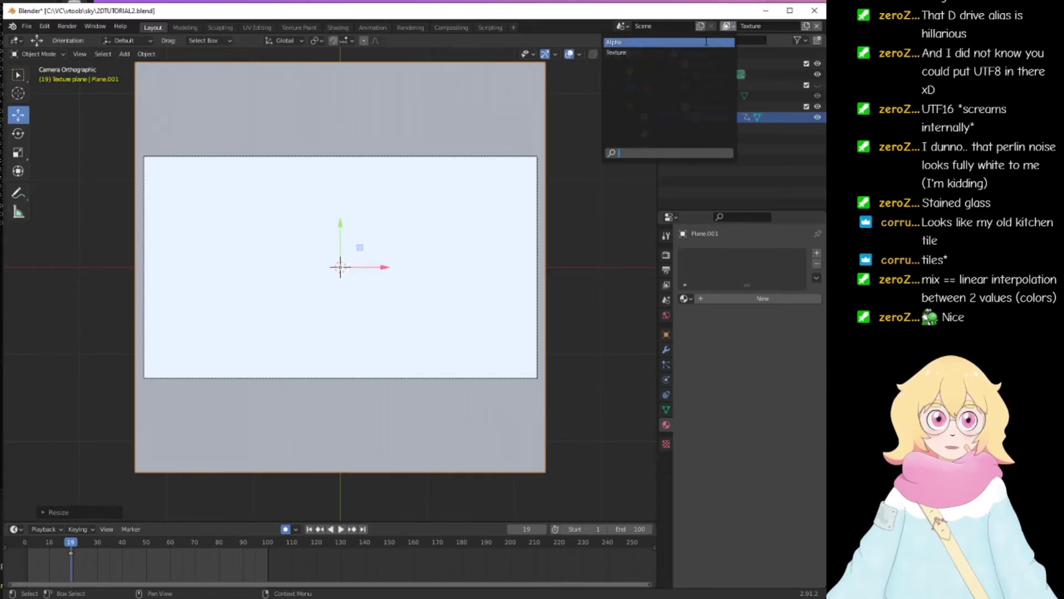
left_click(679, 43)
left_click(817, 106)
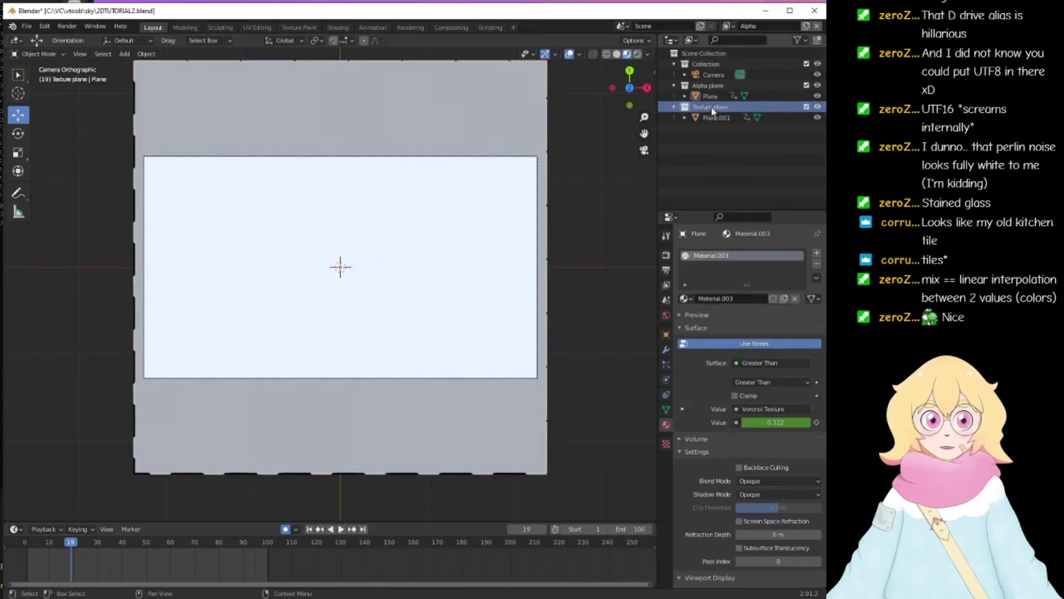
left_click(817, 107)
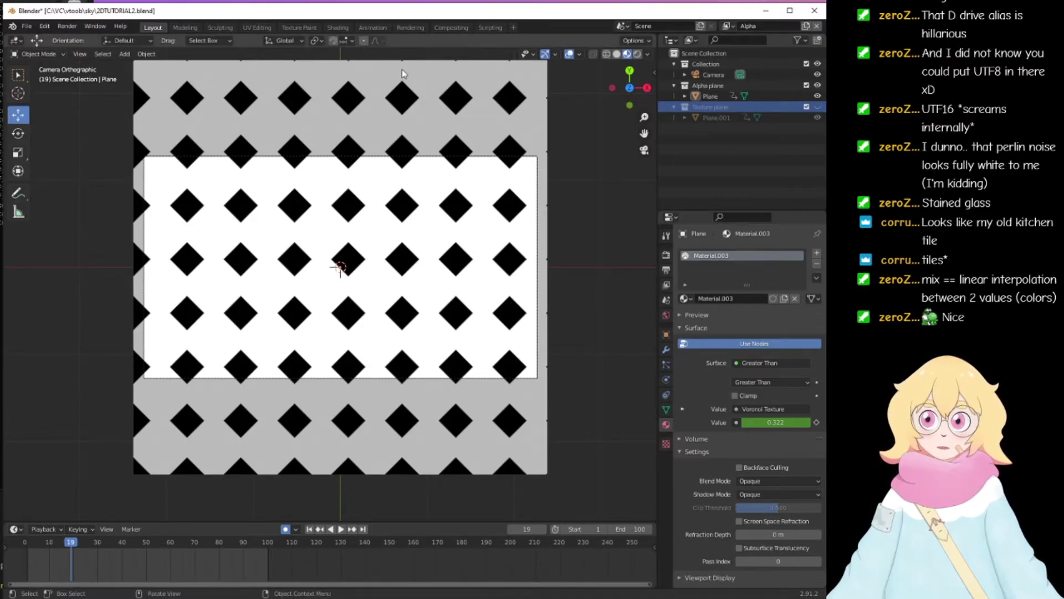
left_click(442, 28)
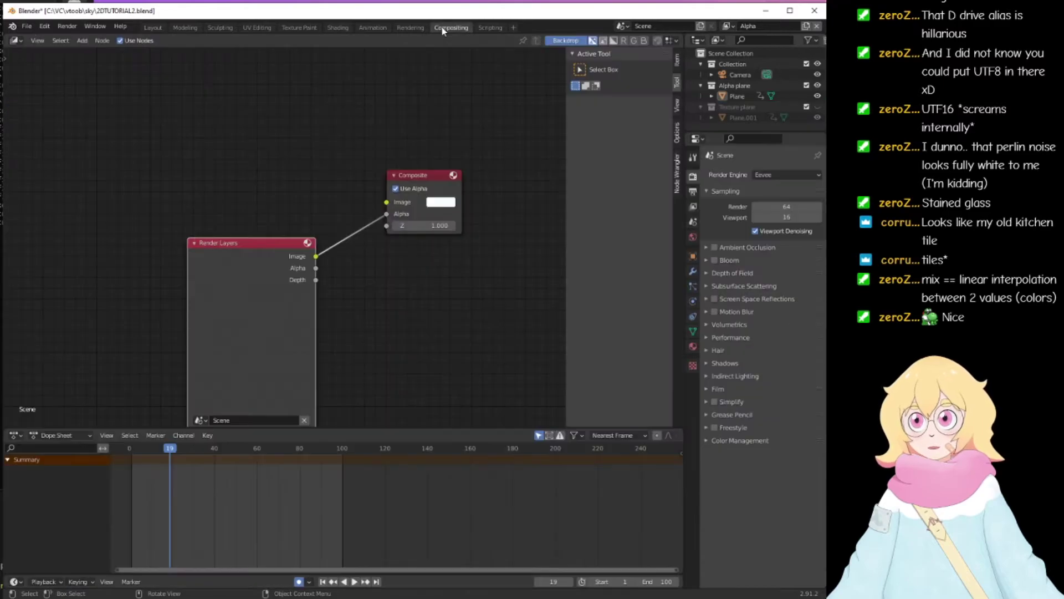
middle_click_drag(259, 190, 300, 142)
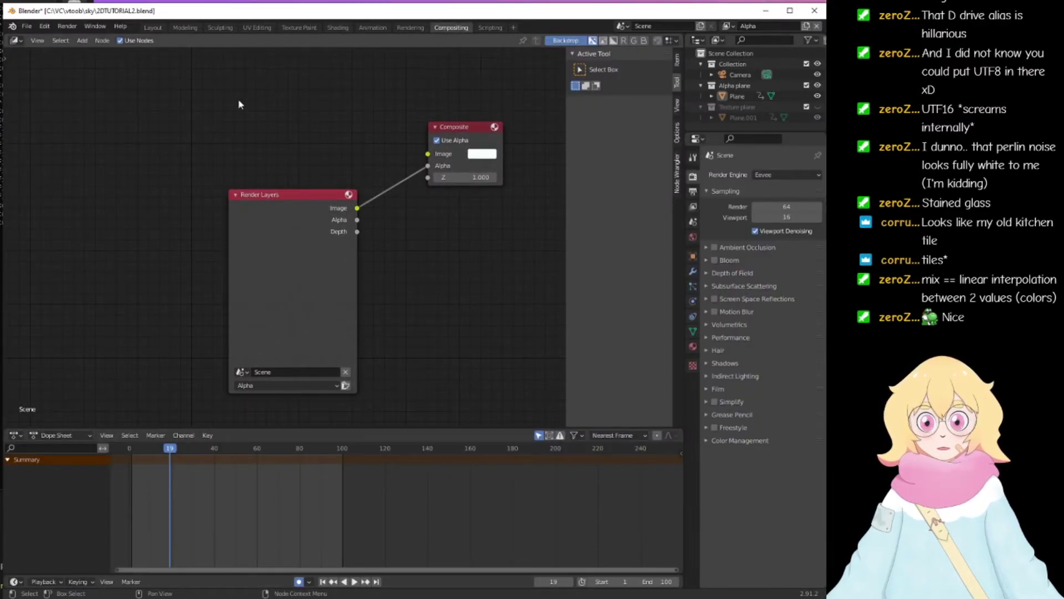
key("shift+a")
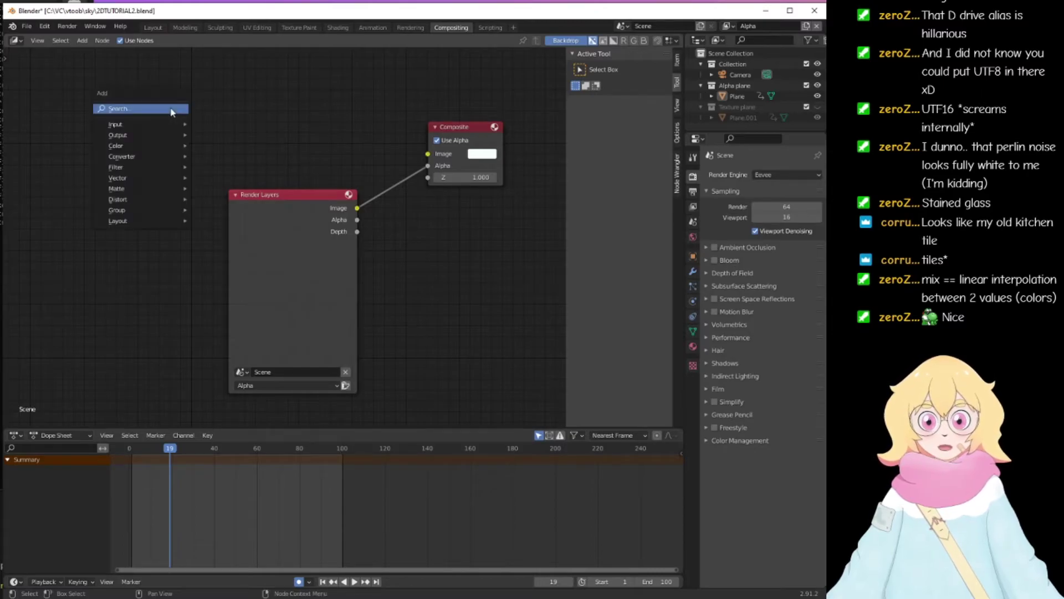
left_click(171, 113)
type("render")
key("Return")
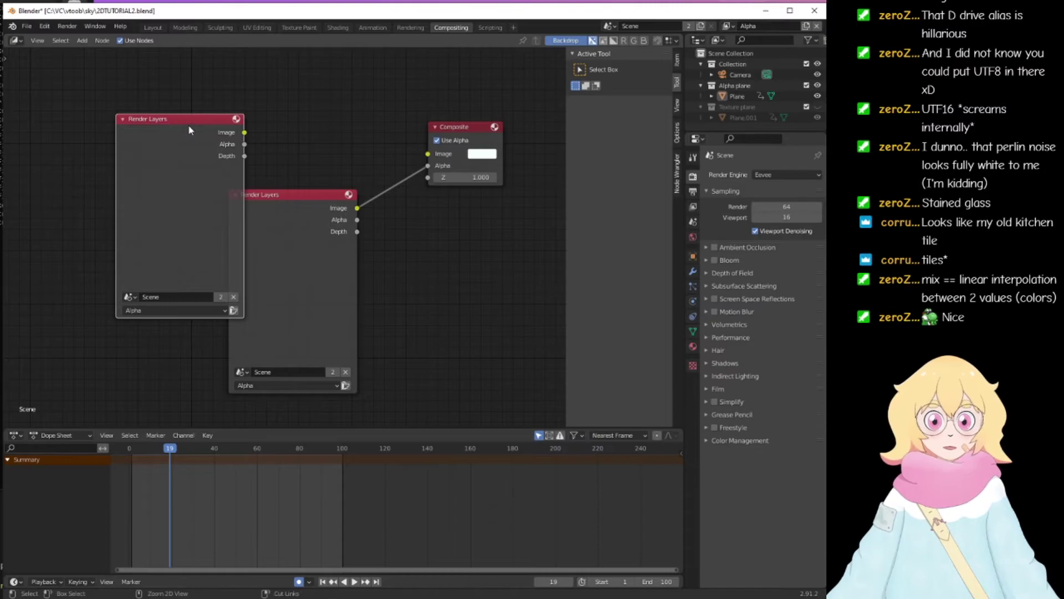
key("x")
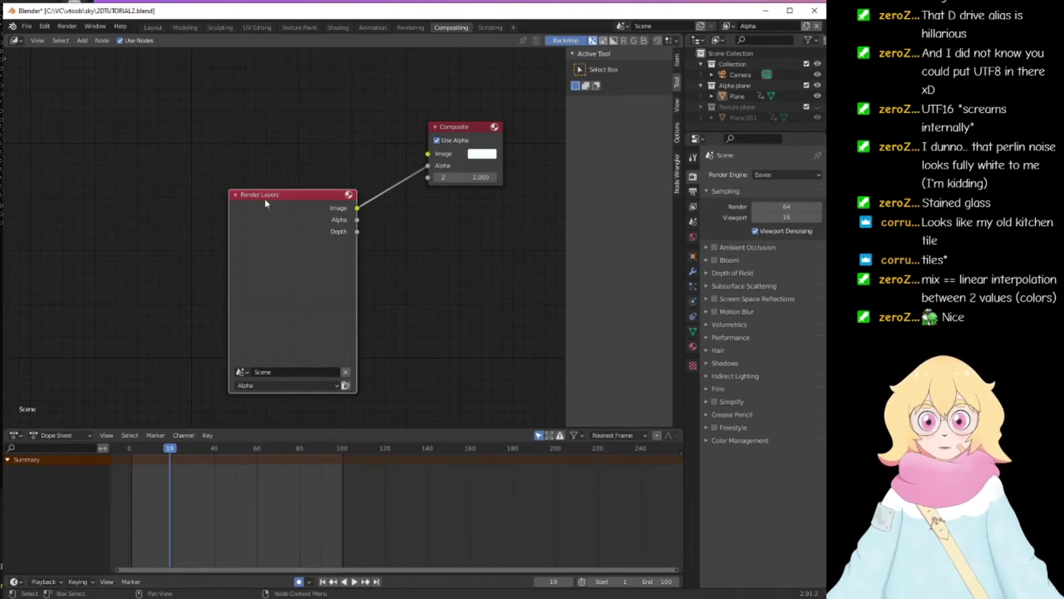
Step: Duplicate the Render Layers node, place the copy beside the original and set its view layer to Texture
right_click(263, 207)
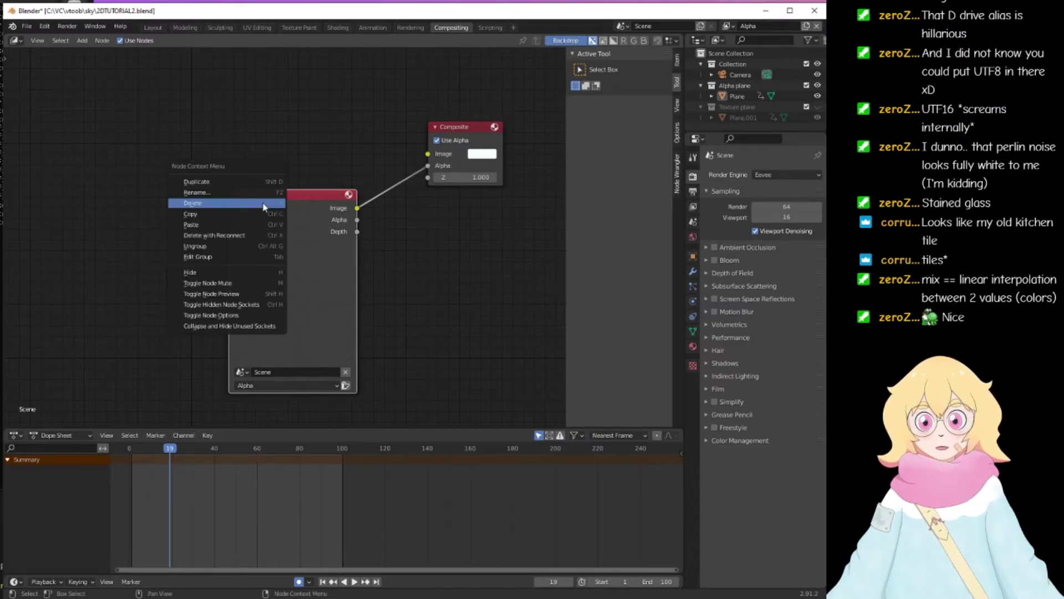
left_click(237, 182)
left_click(92, 89)
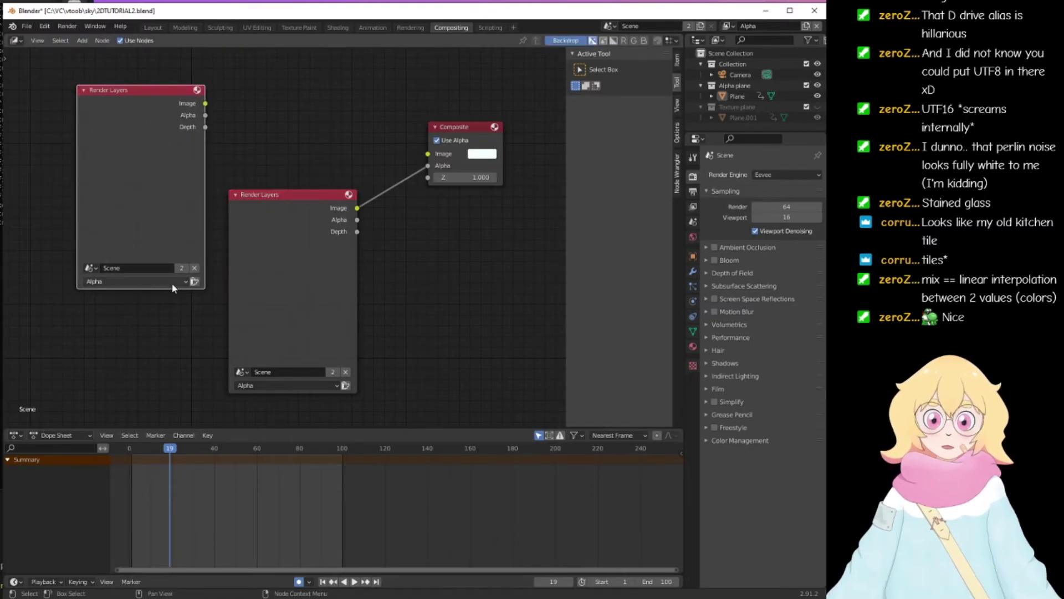
left_click(128, 286)
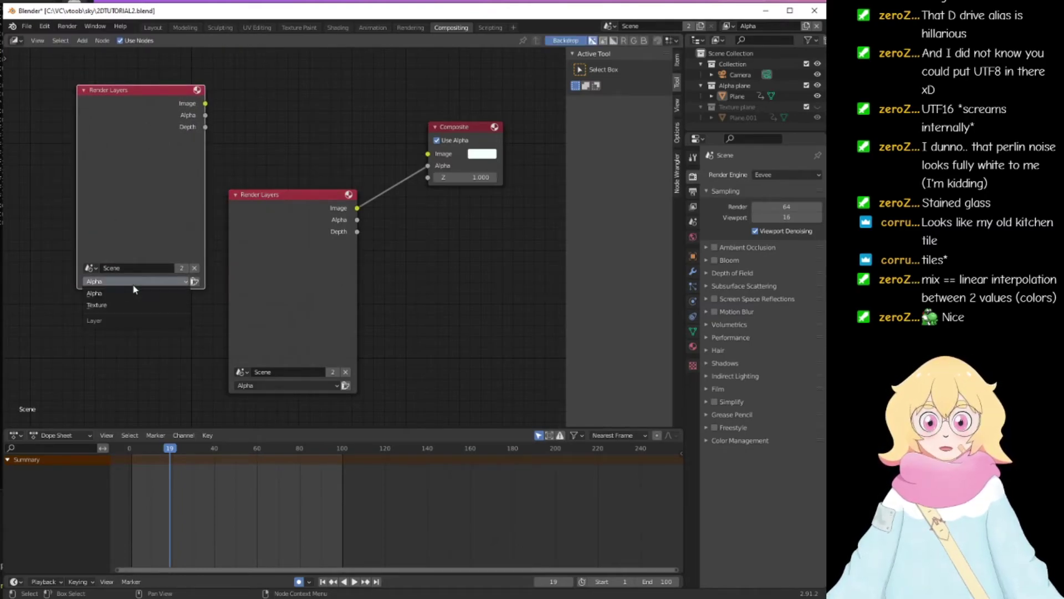
left_click(106, 305)
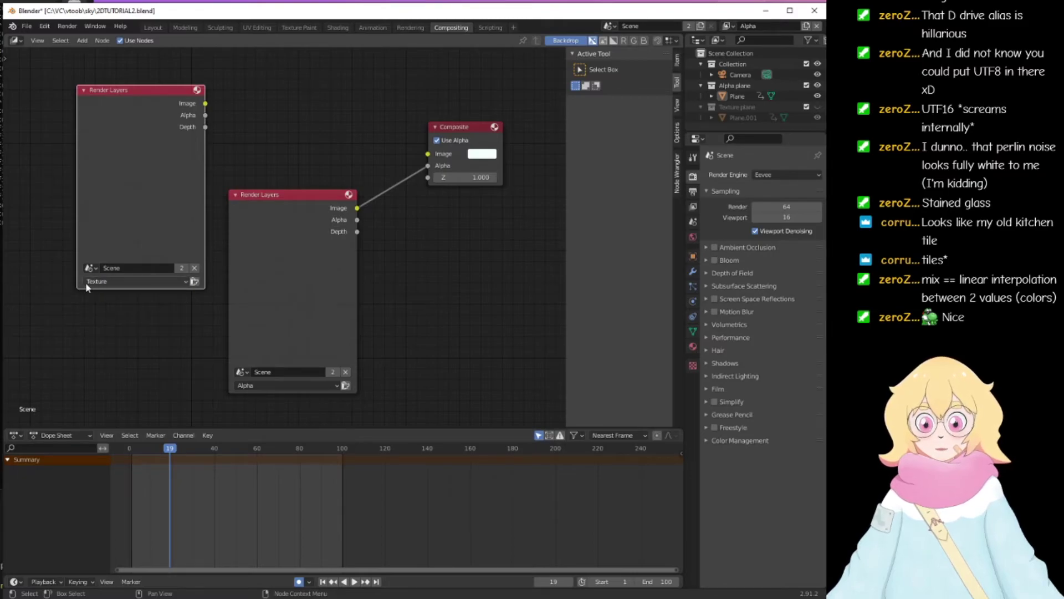
Step: Connect the Texture render layer's Image output to the Composite node's Image input and test-render the current frame
left_click_drag(205, 104, 428, 162)
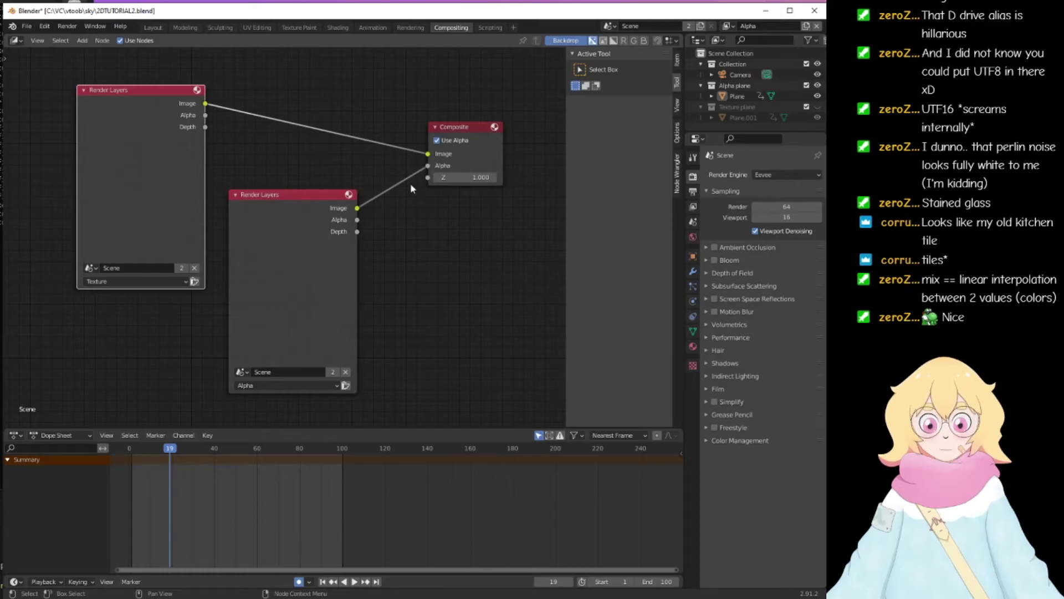
left_click(67, 26)
left_click(84, 38)
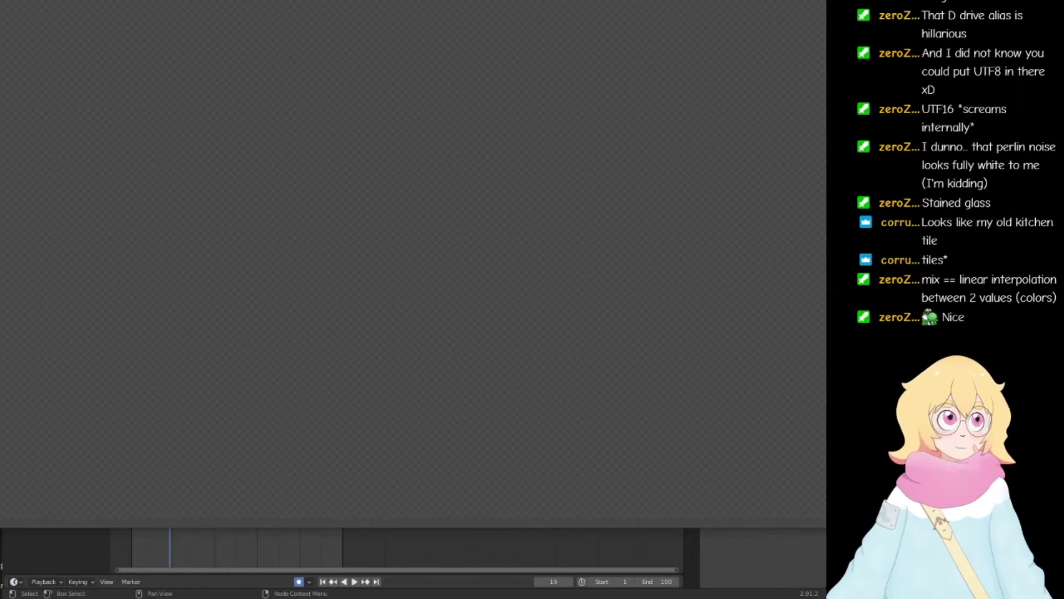
key("Escape")
Step: Go to frame 30 and check the Alpha plane's material in material preview and in the Shading workspace
left_click(193, 447)
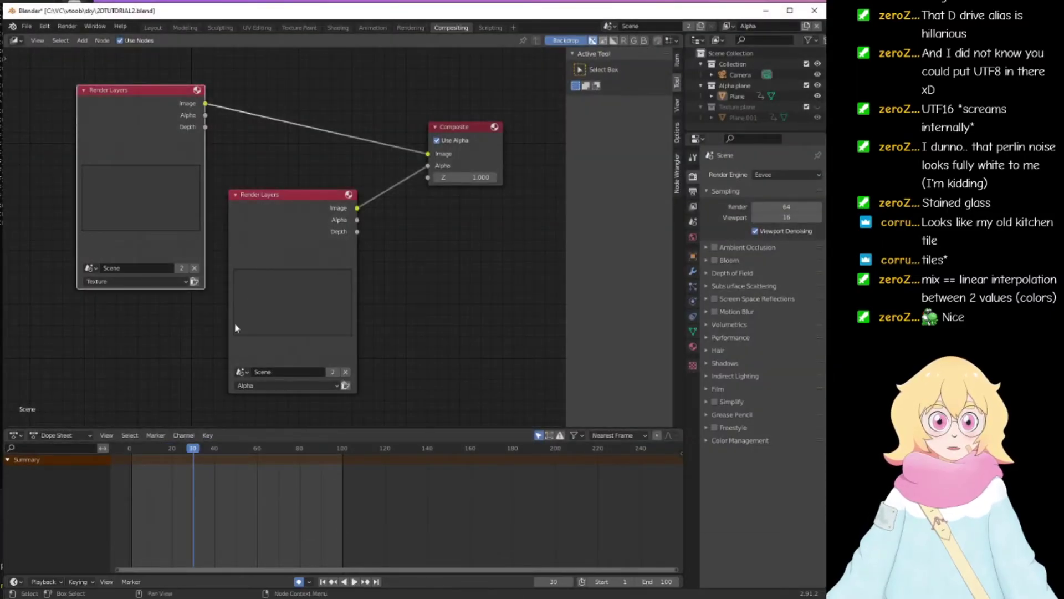
left_click(220, 28)
left_click(194, 28)
left_click(220, 28)
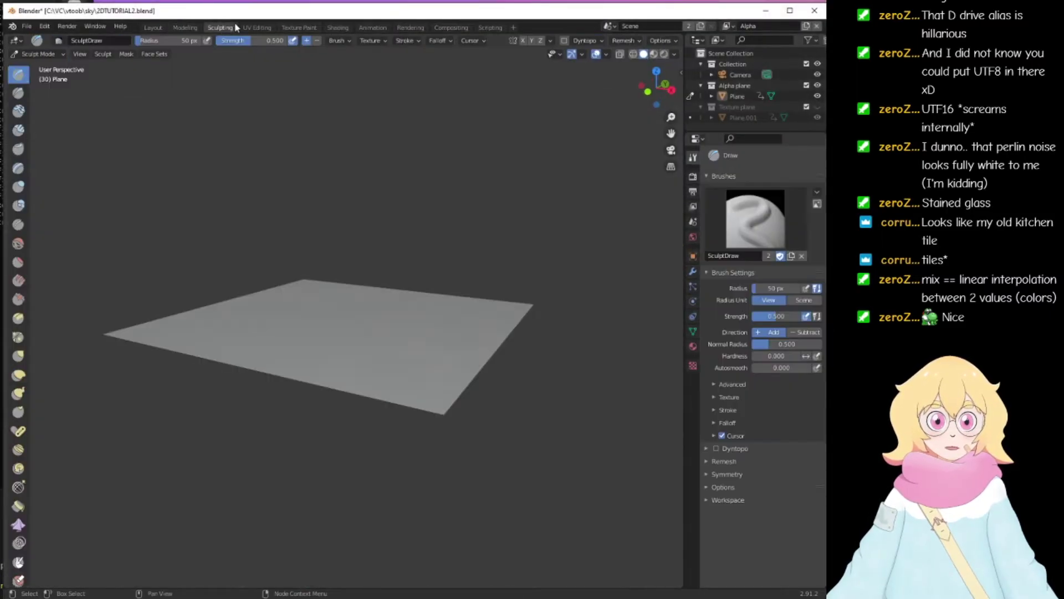
left_click(730, 98)
middle_click_drag(322, 220, 344, 266)
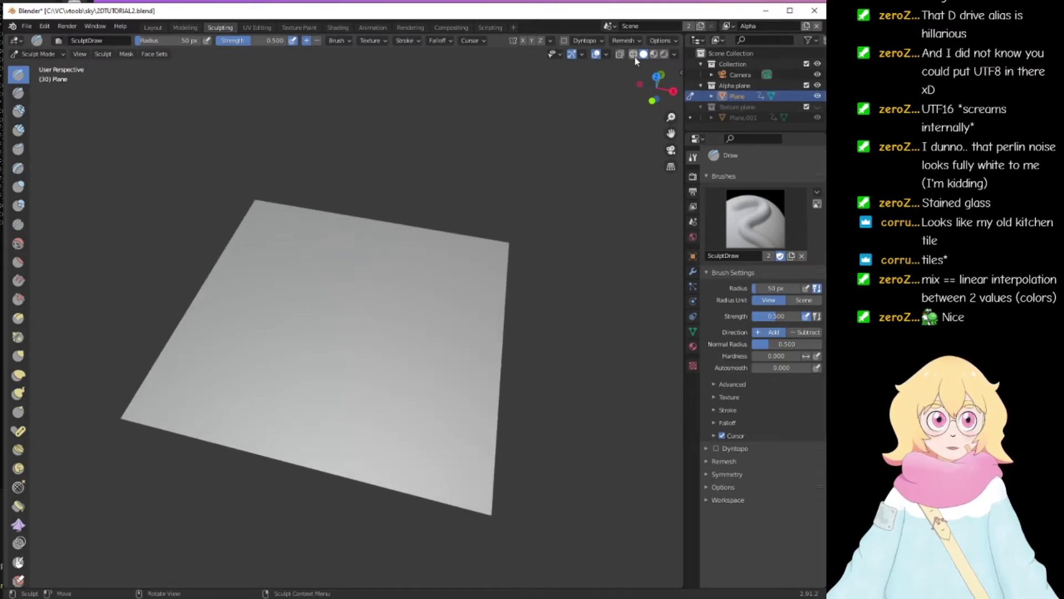
left_click(654, 54)
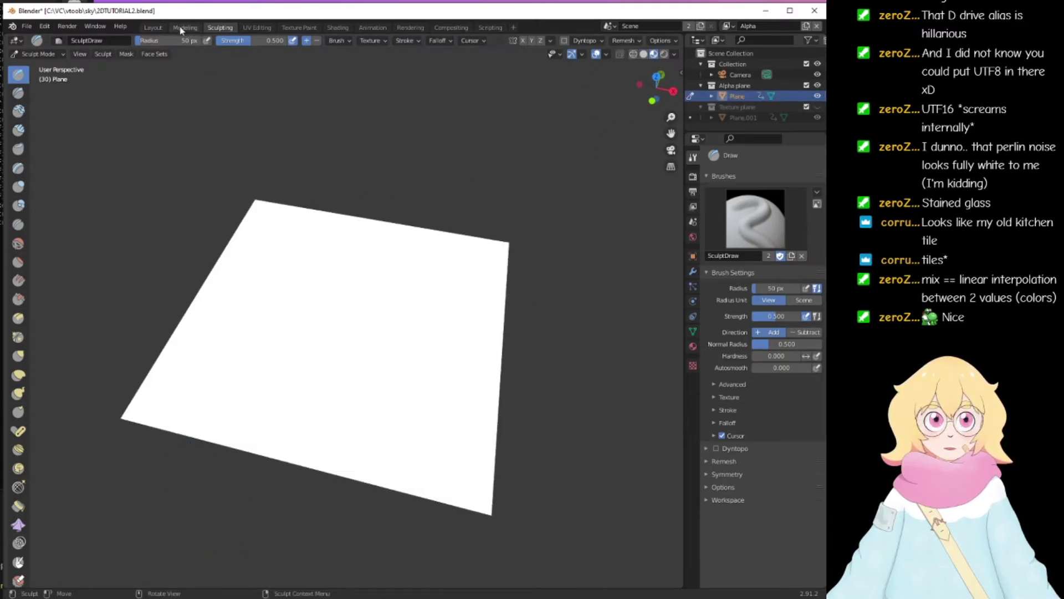
left_click(352, 28)
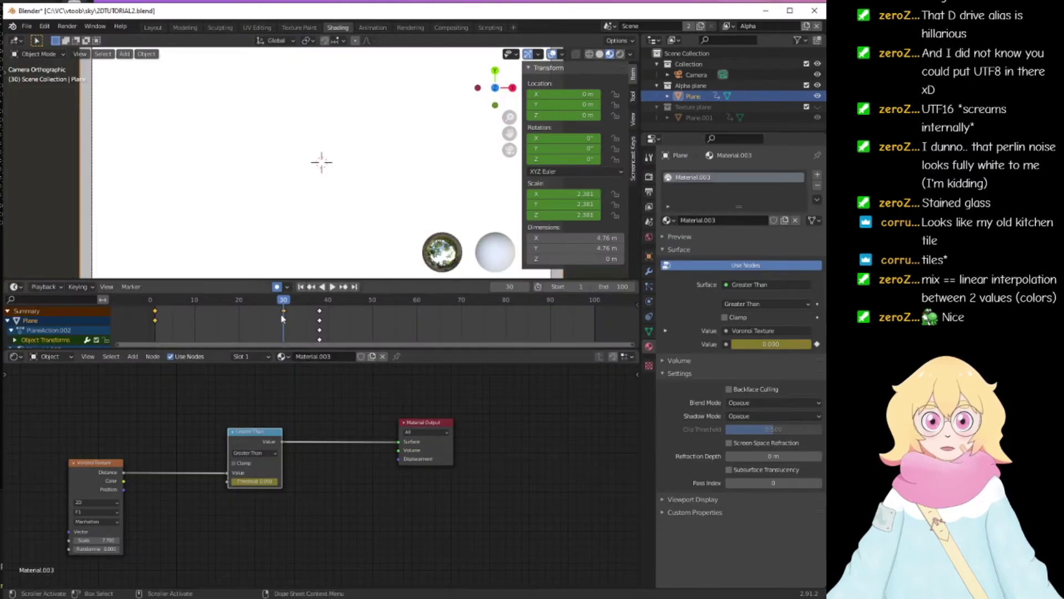
Step: Test-render the image at frame 30 and close the render window
left_click(67, 26)
left_click(72, 39)
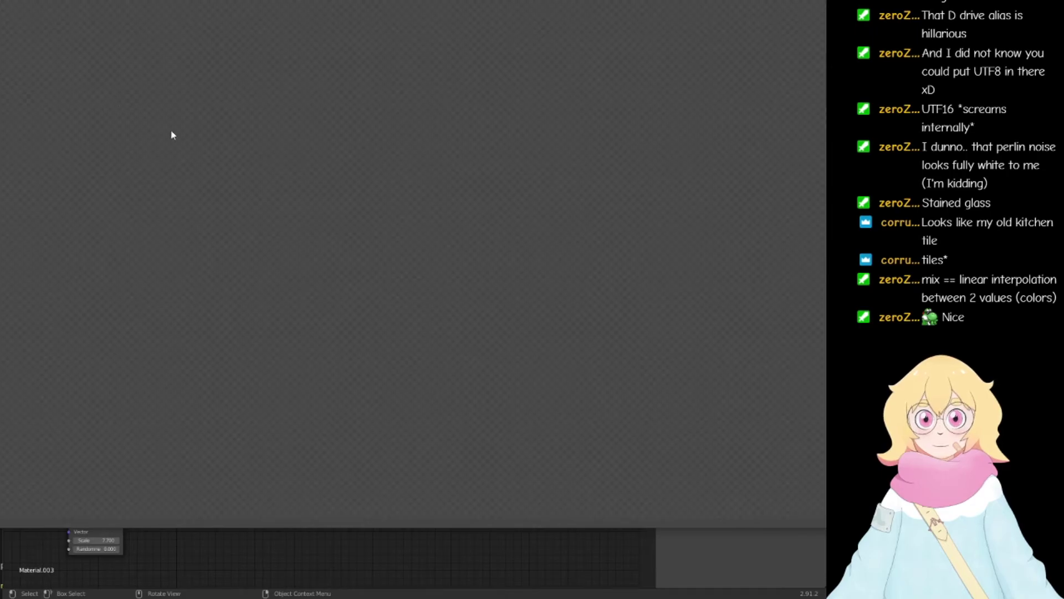
key("Escape")
Step: Scrub the animation to frame 14 and switch to the Texture view layer
mouse_move(229, 301)
left_mouse_down()
mouse_move(316, 303)
mouse_move(212, 302)
left_mouse_up()
left_click(728, 26)
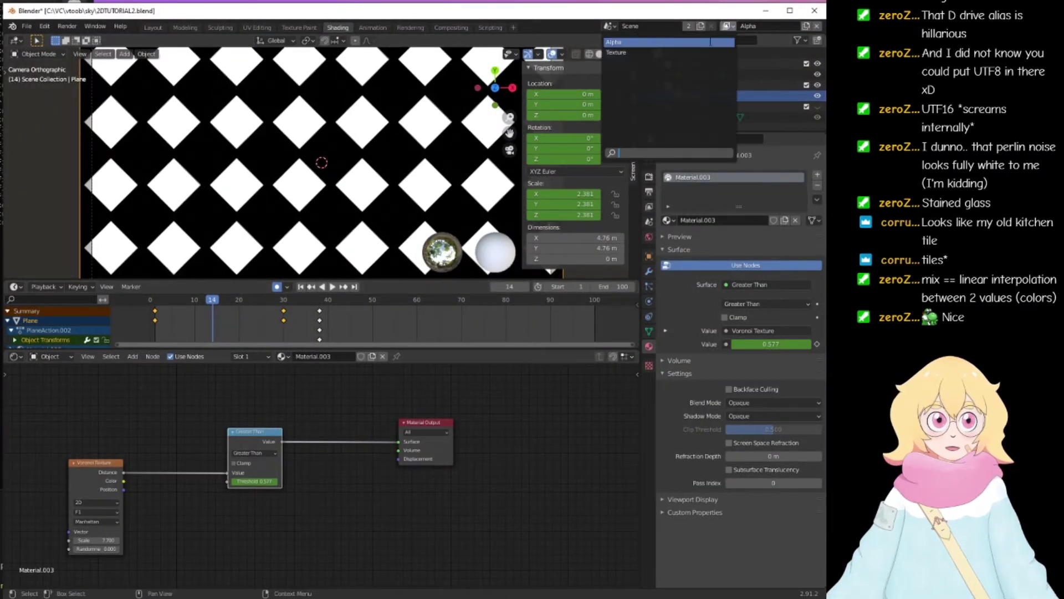
left_click(715, 51)
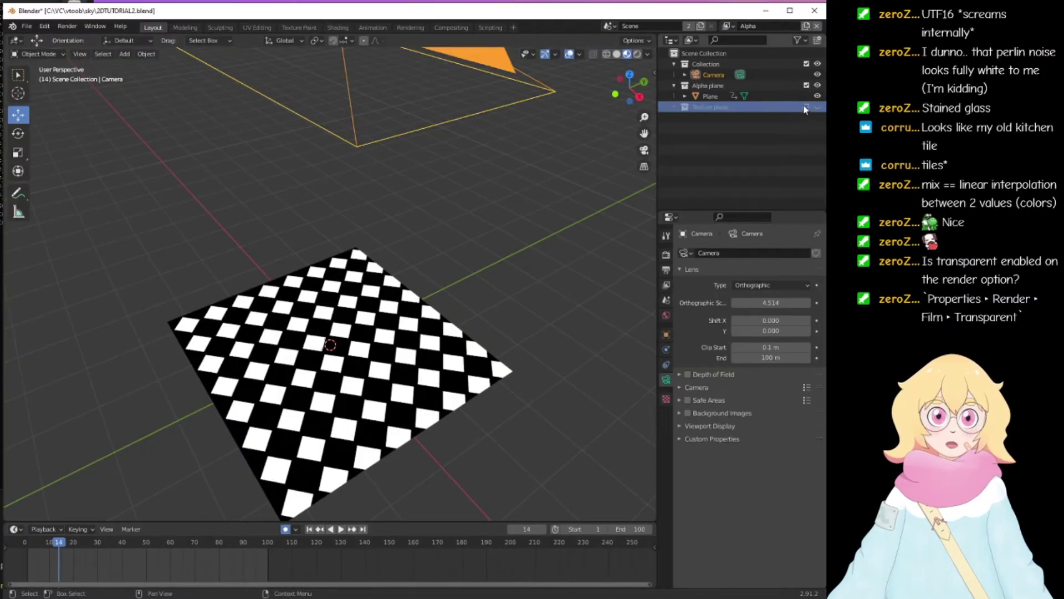
Step: Include the Texture plane collection in the Alpha view layer, toggle its viewport visibility, and exclude it again
left_click(807, 107)
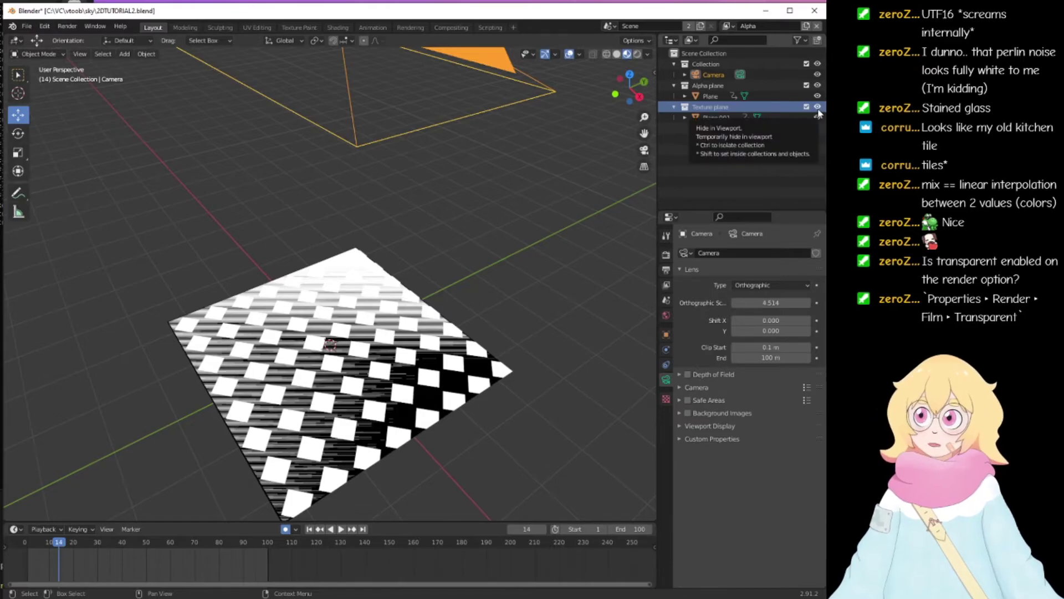
left_click(818, 109)
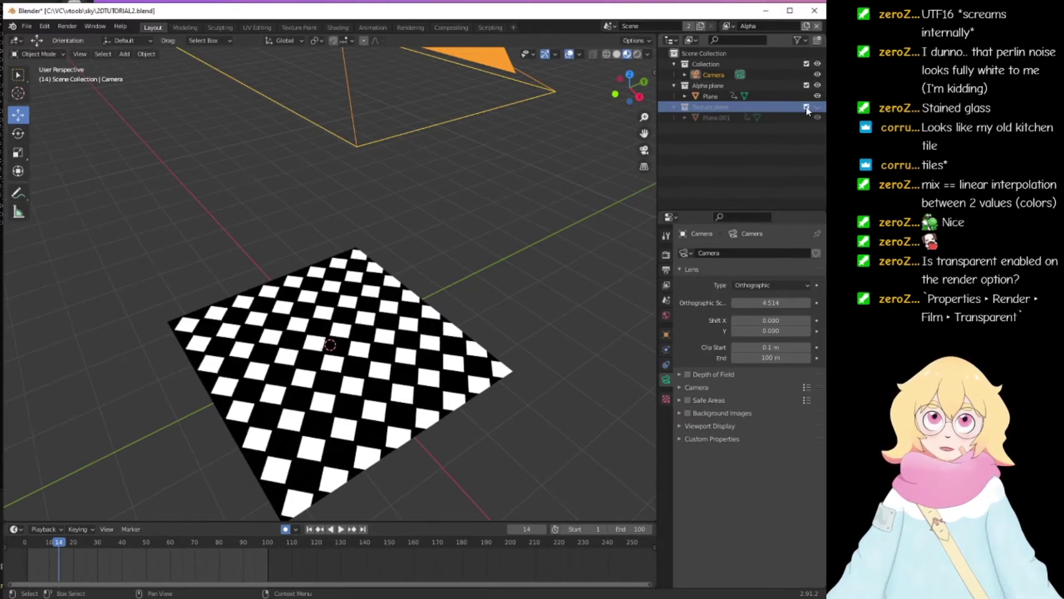
left_click(807, 107)
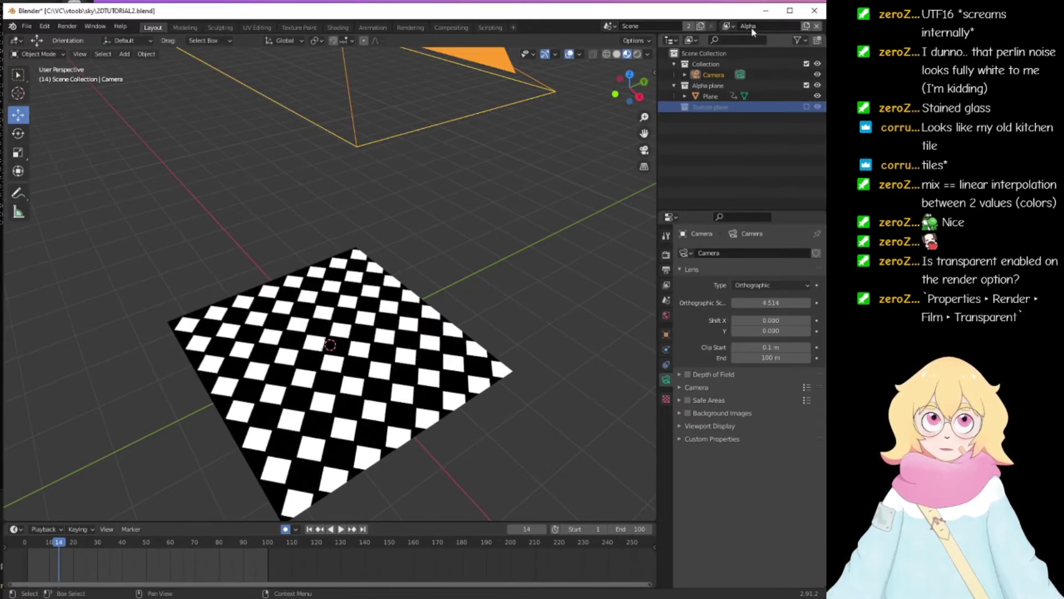
Step: Switch to the Texture view layer and exclude the Alpha plane collection from it
left_click(728, 27)
left_click(715, 52)
left_click(818, 87)
left_click(806, 87)
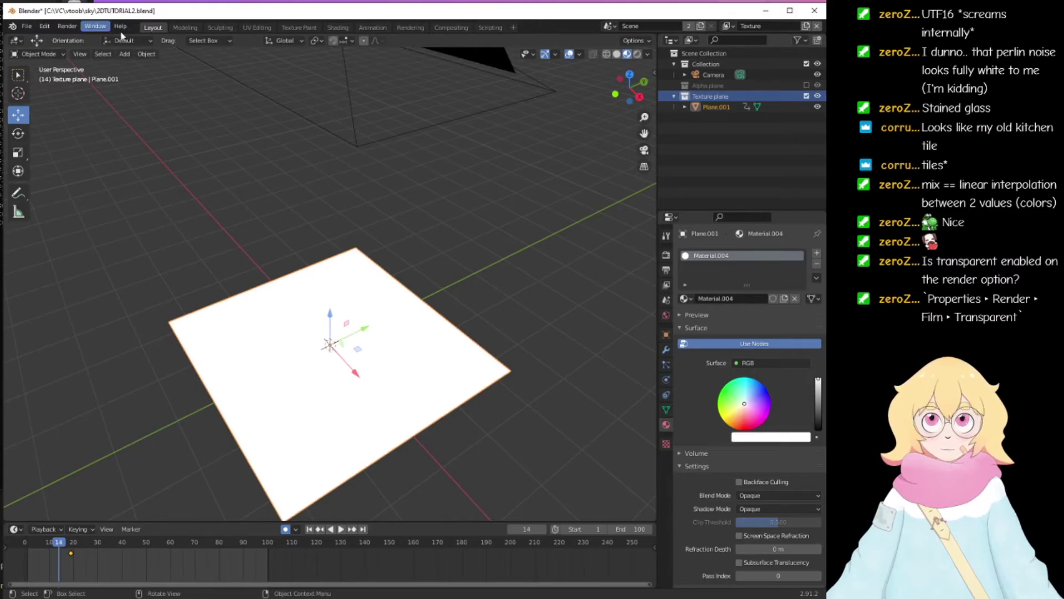
Step: In the Compositing workspace, link the Alpha render layer's Image to the Composite node's Alpha and the Texture render layer's Image to its Image input
left_click(410, 27)
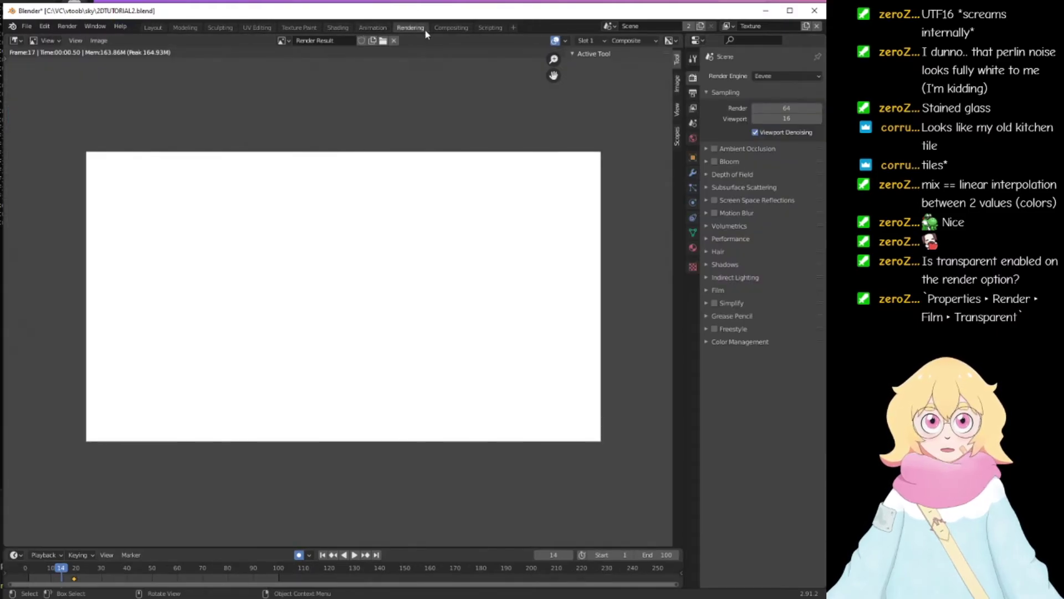
left_click(451, 27)
left_click_drag(195, 448, 163, 448)
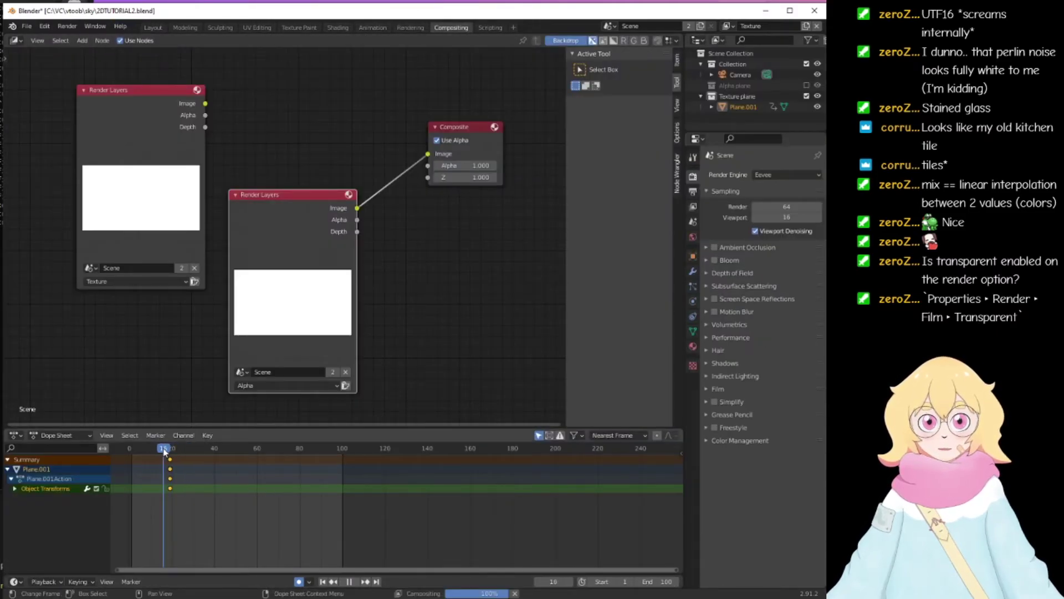
left_click_drag(428, 153, 428, 166)
left_click_drag(205, 104, 427, 154)
left_click_drag(150, 450, 155, 451)
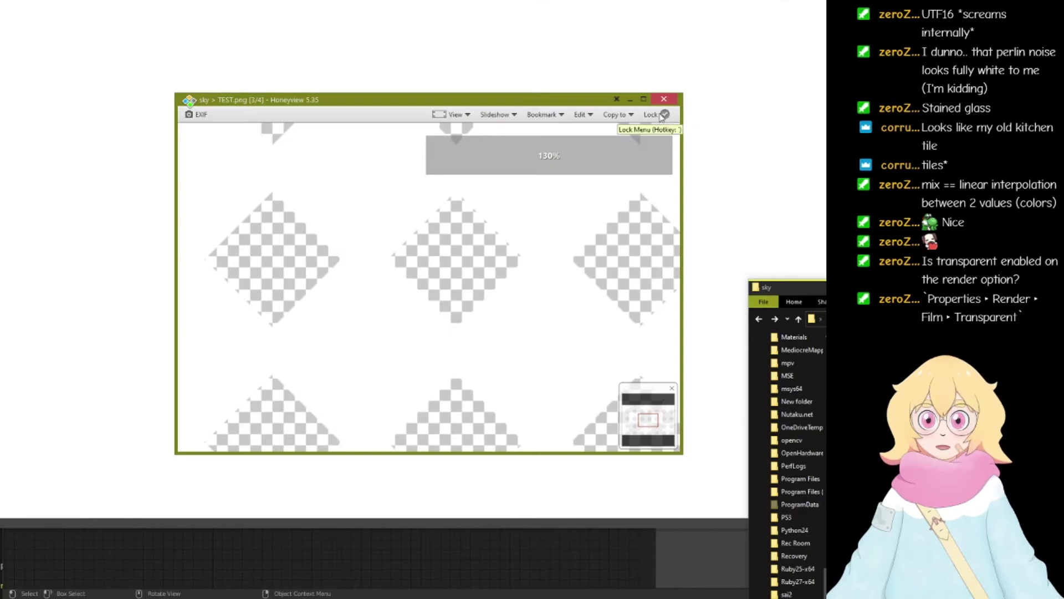
Step: Close the TEST.png image preview and select the Alpha plane in the Shading workspace to show its material nodes
left_click(664, 100)
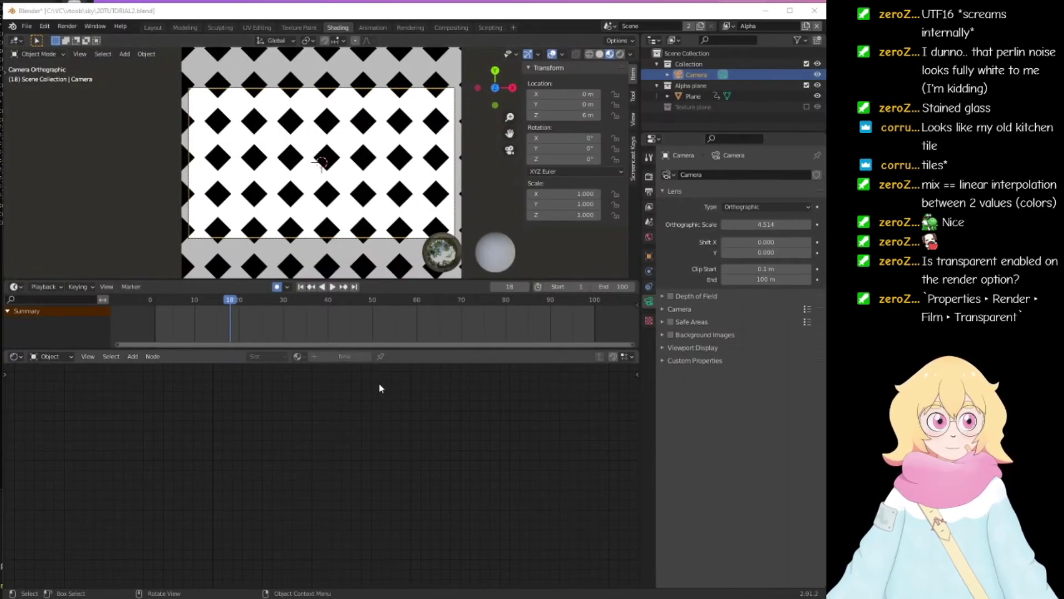
left_click(125, 158)
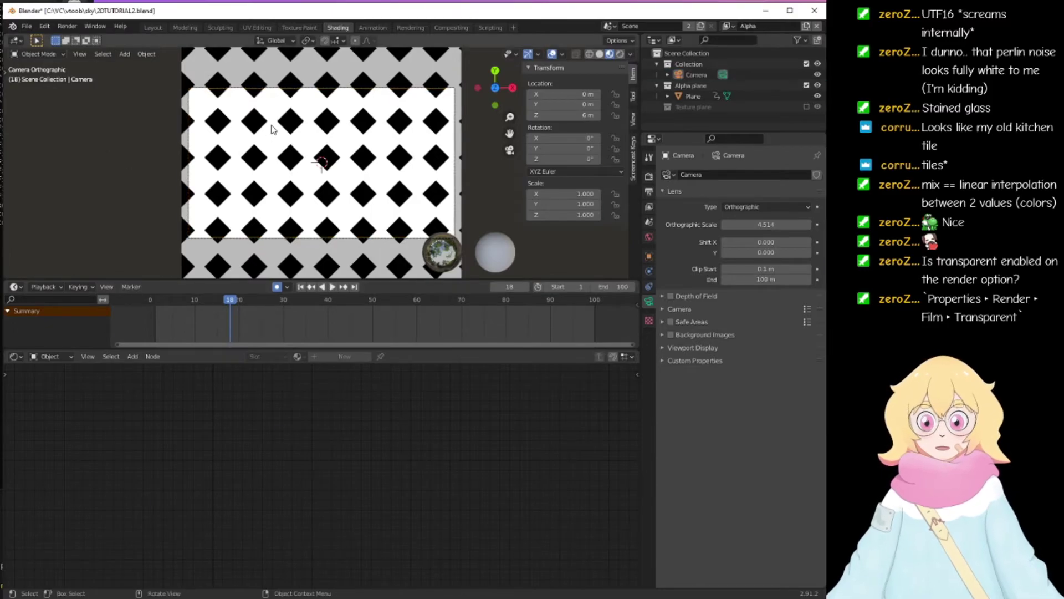
left_click(271, 129)
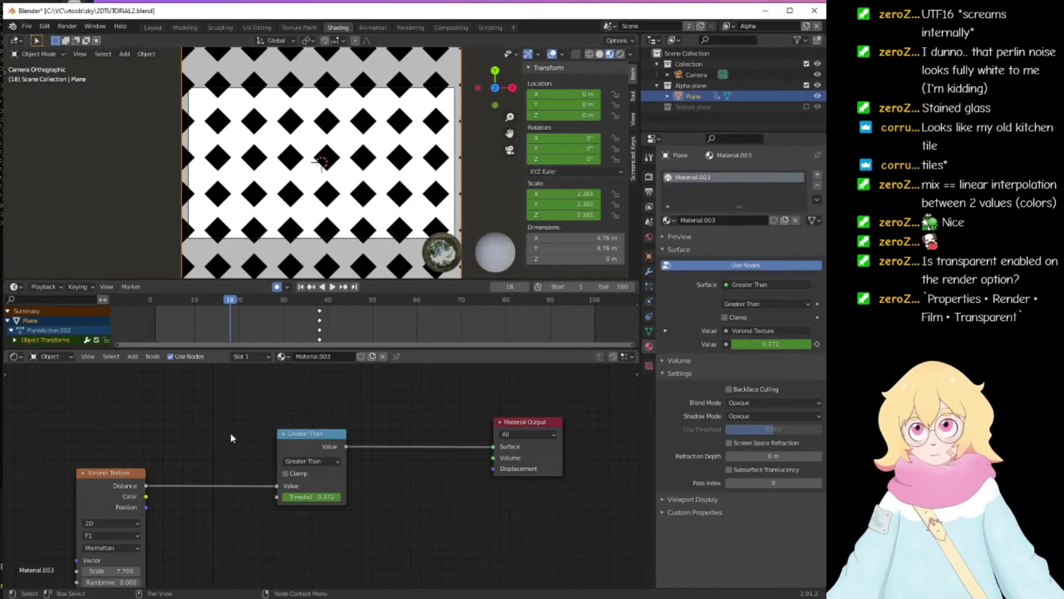
scroll(230, 432, "down", 3)
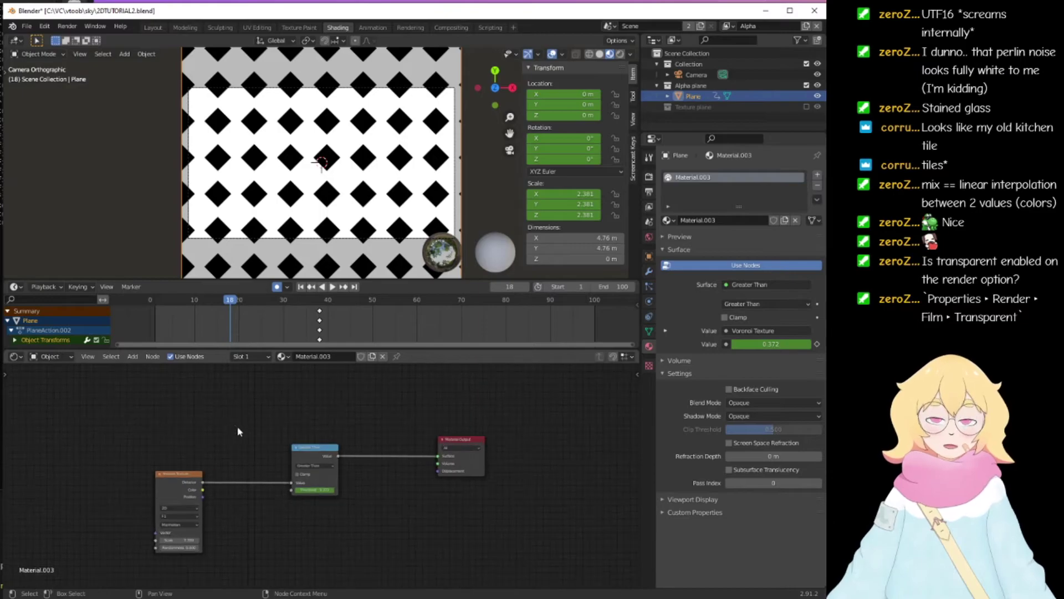
scroll(249, 424, "up", 2)
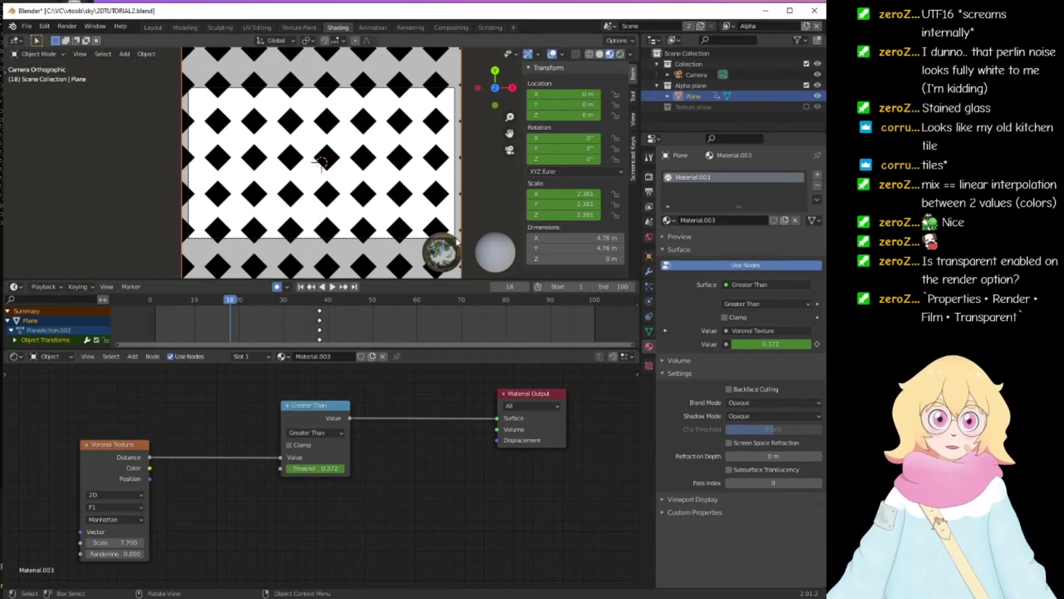
Step: Scrub the animation through to frame 41 to examine how the diamond pattern changes over time
left_click_drag(238, 304, 320, 304)
left_click_drag(134, 302, 296, 303)
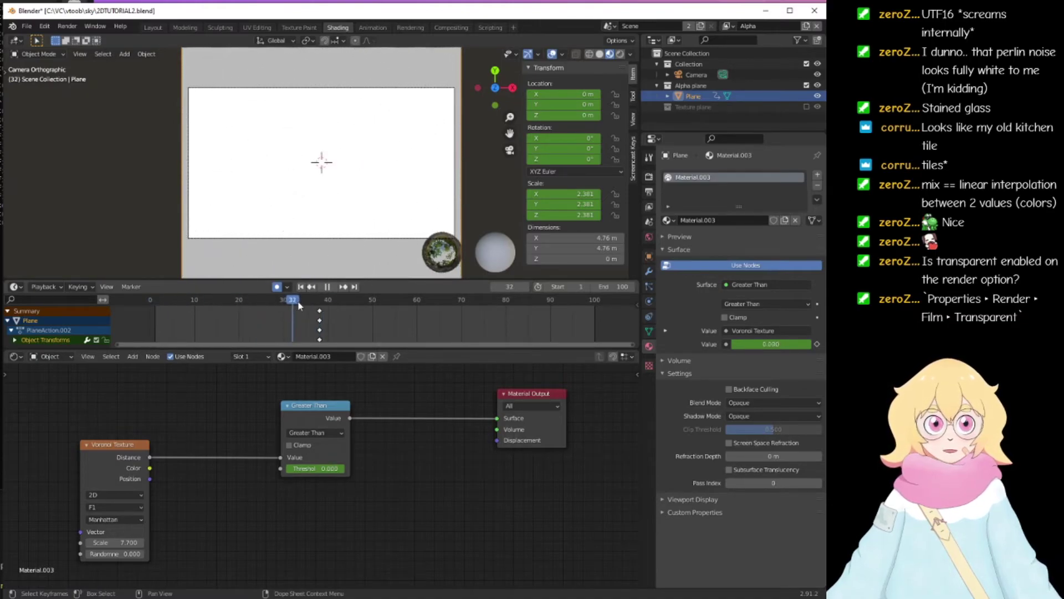
middle_click_drag(336, 308, 224, 306)
left_click_drag(314, 307, 217, 307)
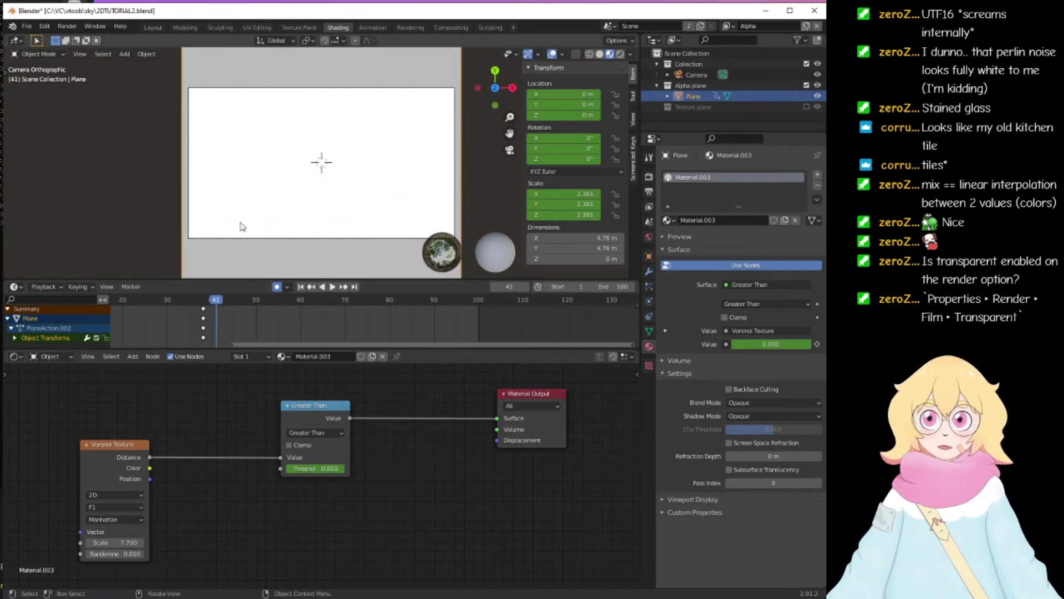
middle_click_drag(367, 399, 371, 423)
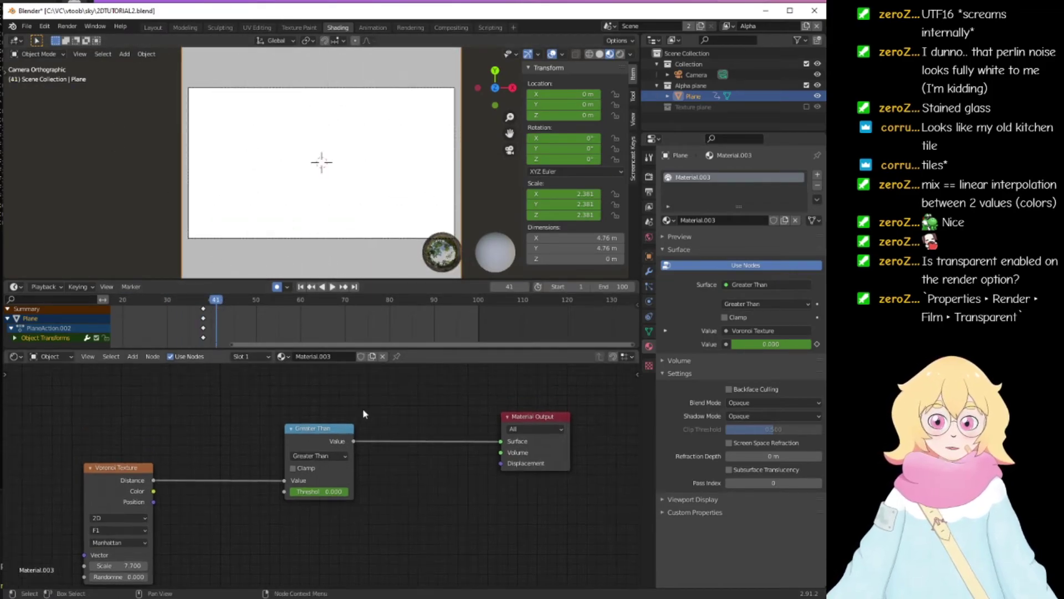
mouse_move(210, 440)
middle_mouse_down()
mouse_move(309, 406)
mouse_move(224, 427)
middle_mouse_up()
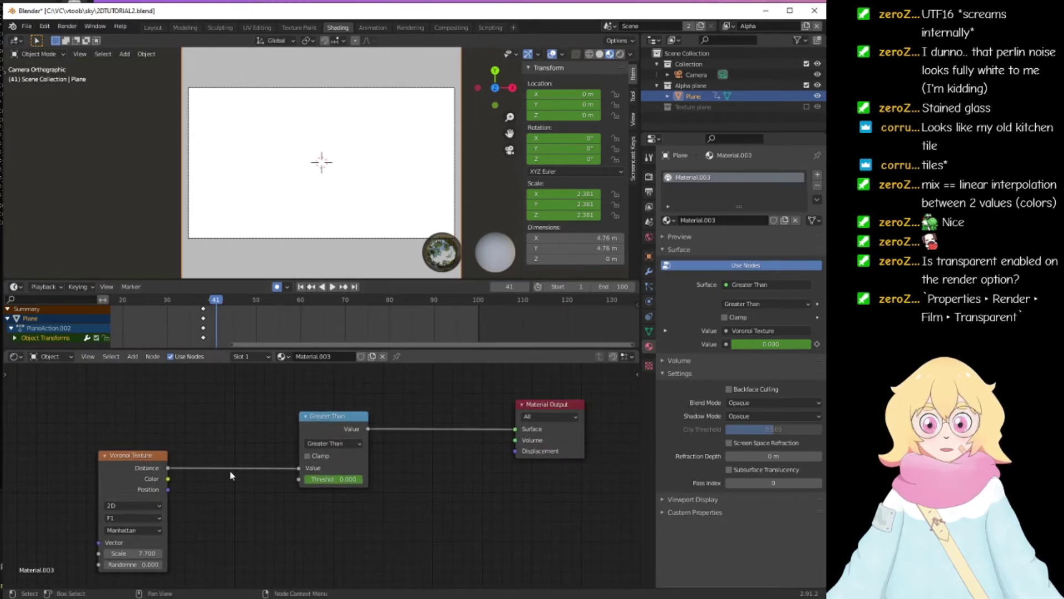
Step: Keyframe the Greater Than node's Threshold at 0.000 on frame 50 and at 1.000 on frame 98
left_click_drag(277, 303, 254, 304)
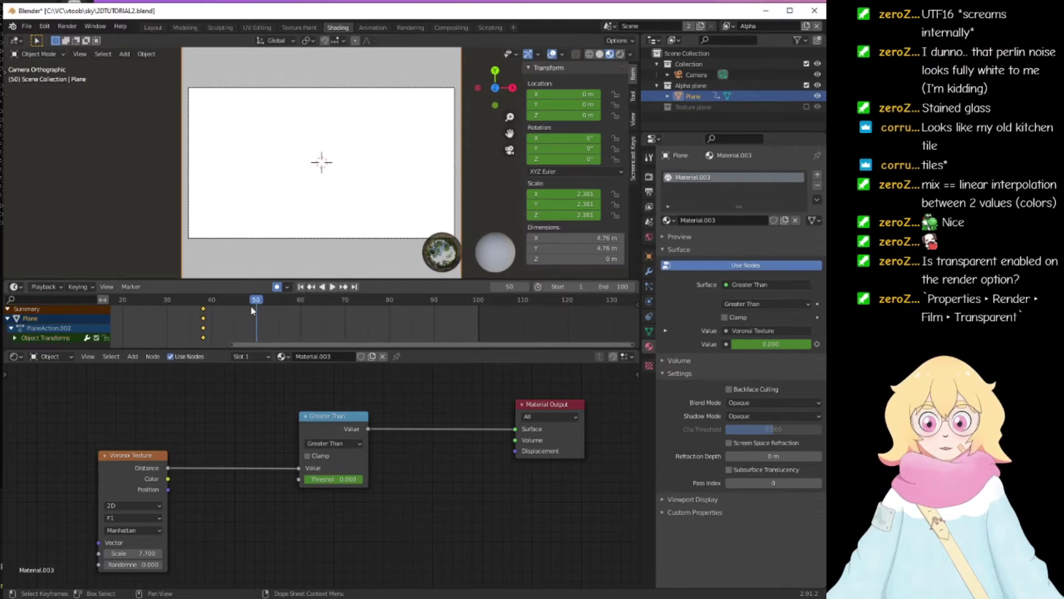
key("space")
key("space")
right_click(332, 479)
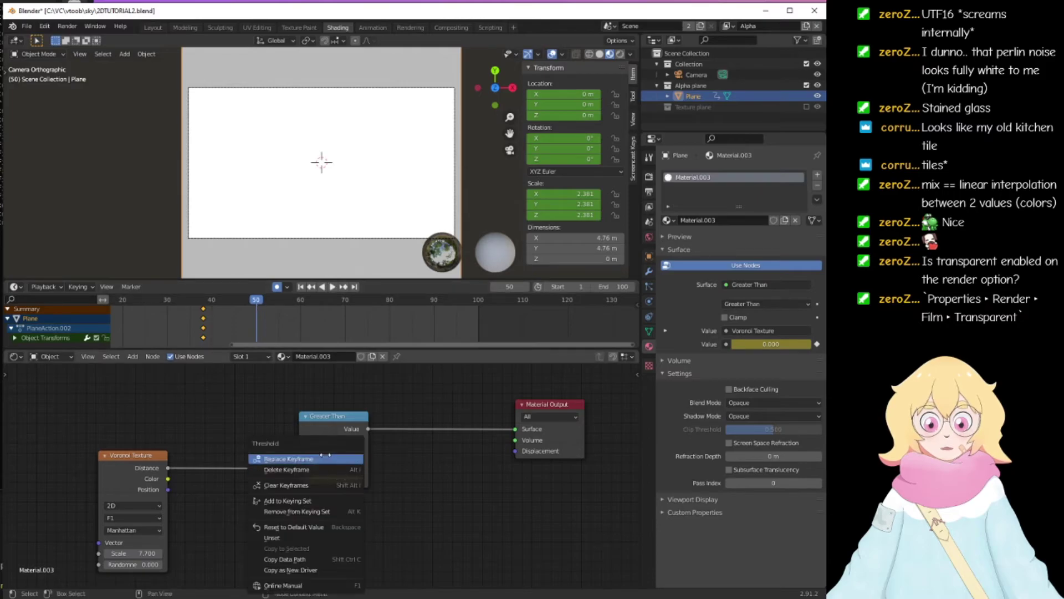
left_click(323, 458)
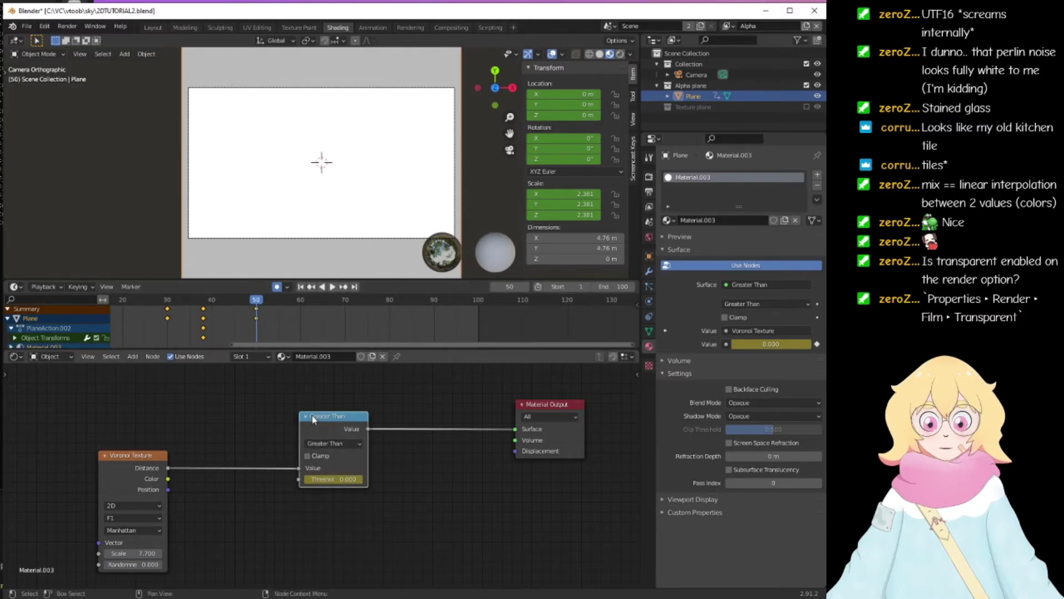
key("space")
key("Return")
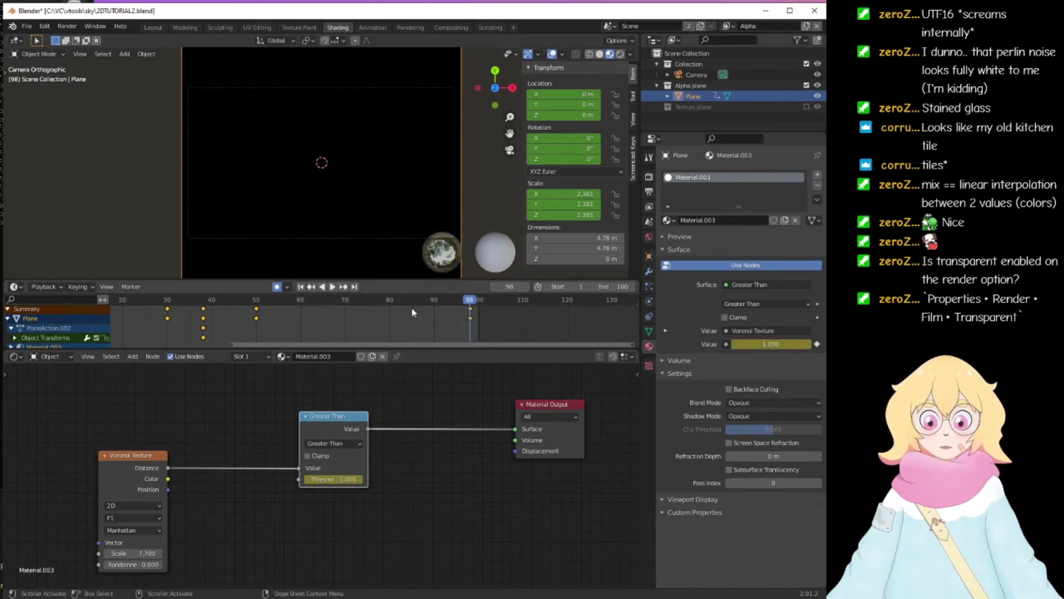
Step: Scrub between the frame 50 and frame 98 keyframes to check the new Threshold animation
key("space")
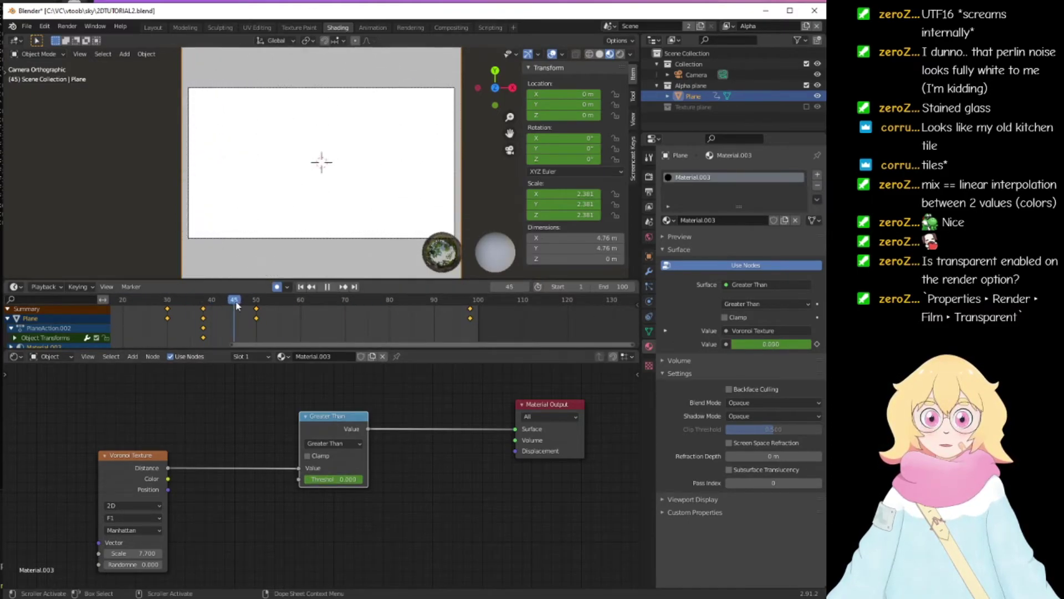
left_click(483, 300)
left_click_drag(484, 301, 248, 311)
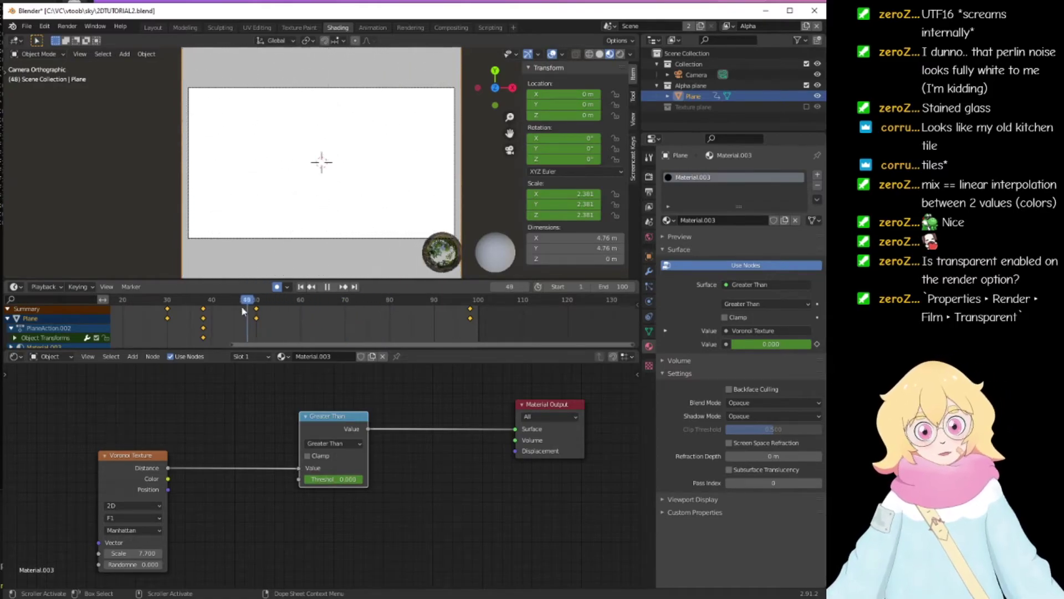
middle_click_drag(233, 468, 307, 454)
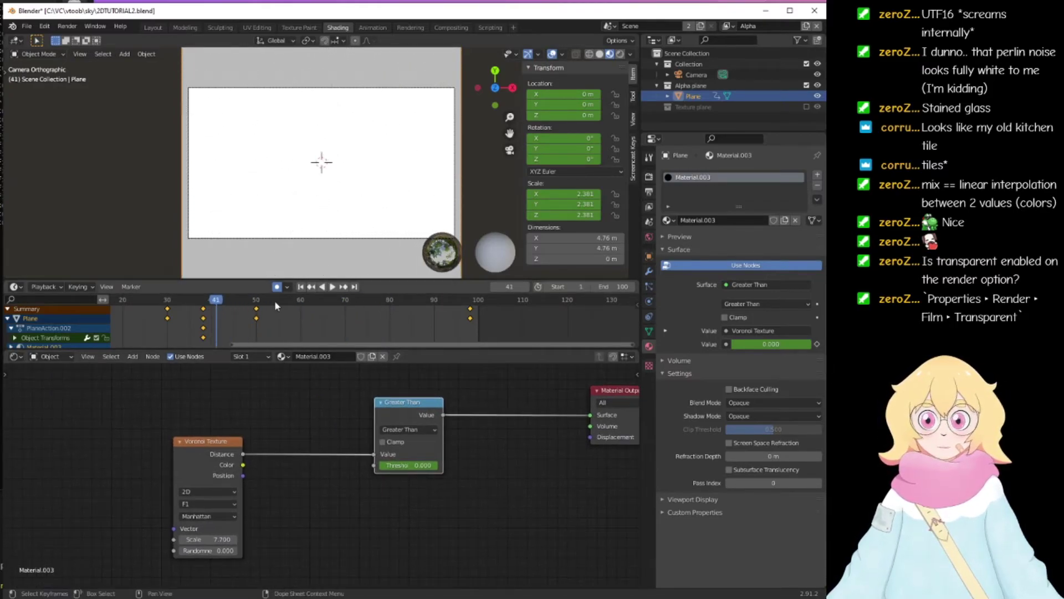
key("space")
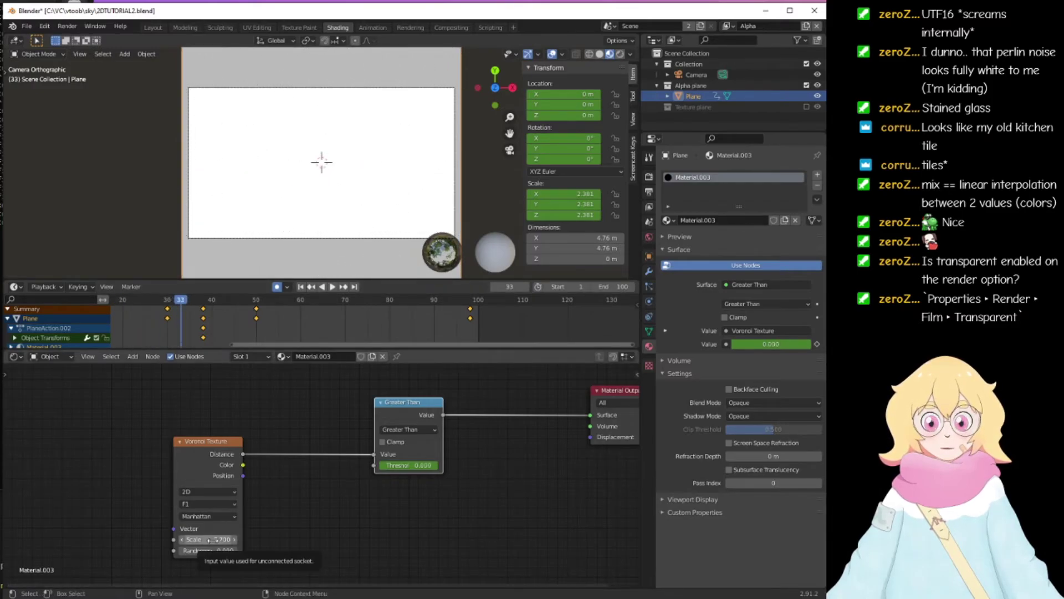
Step: Keyframe the Voronoi Texture's Scale at 7.700 on frame 33 and at 5 on frame 47
right_click(208, 539)
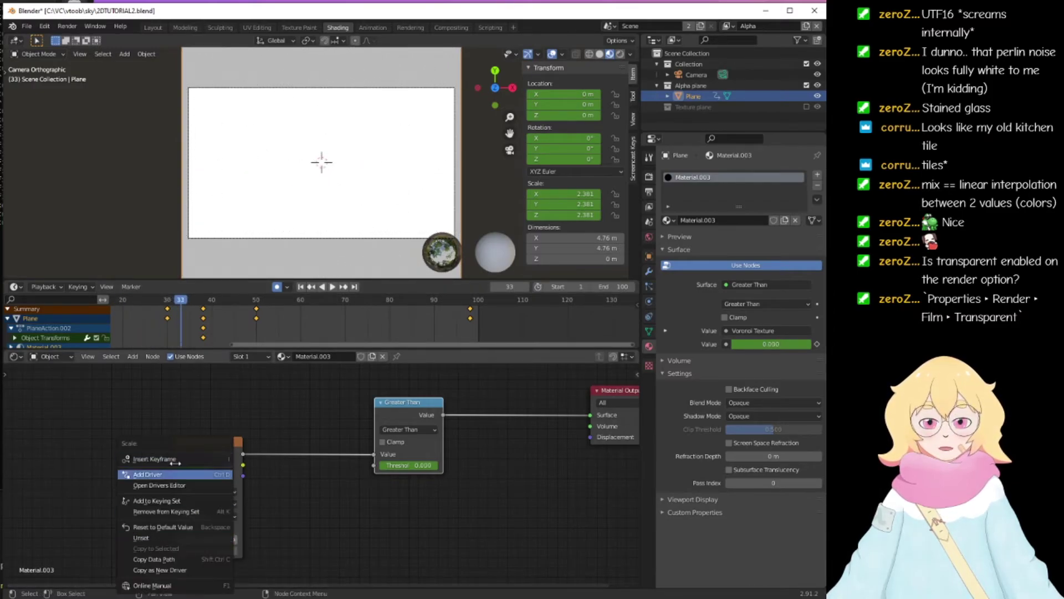
left_click(222, 459)
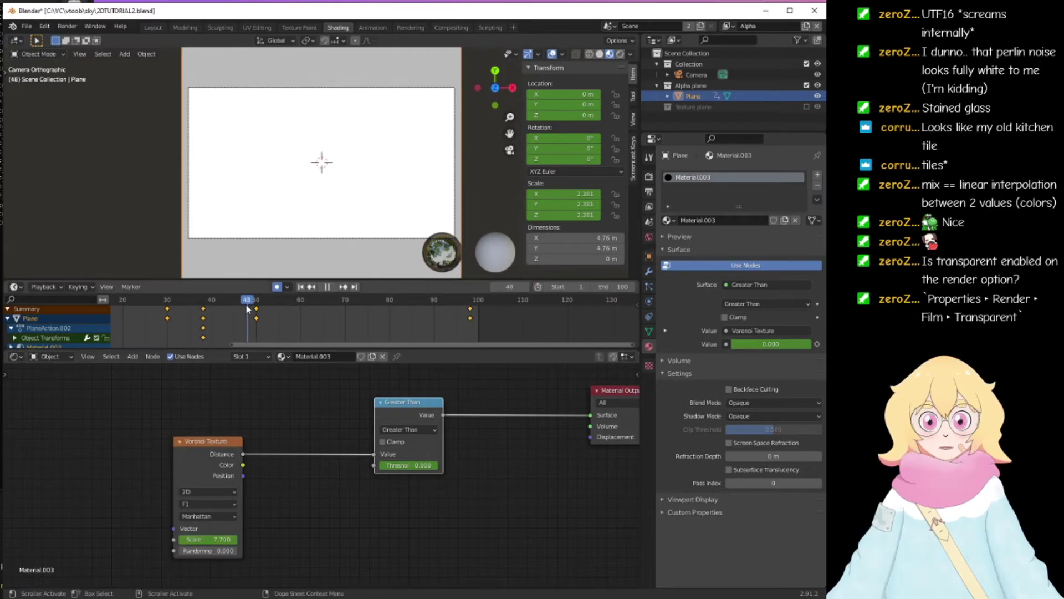
type("5")
key("Return")
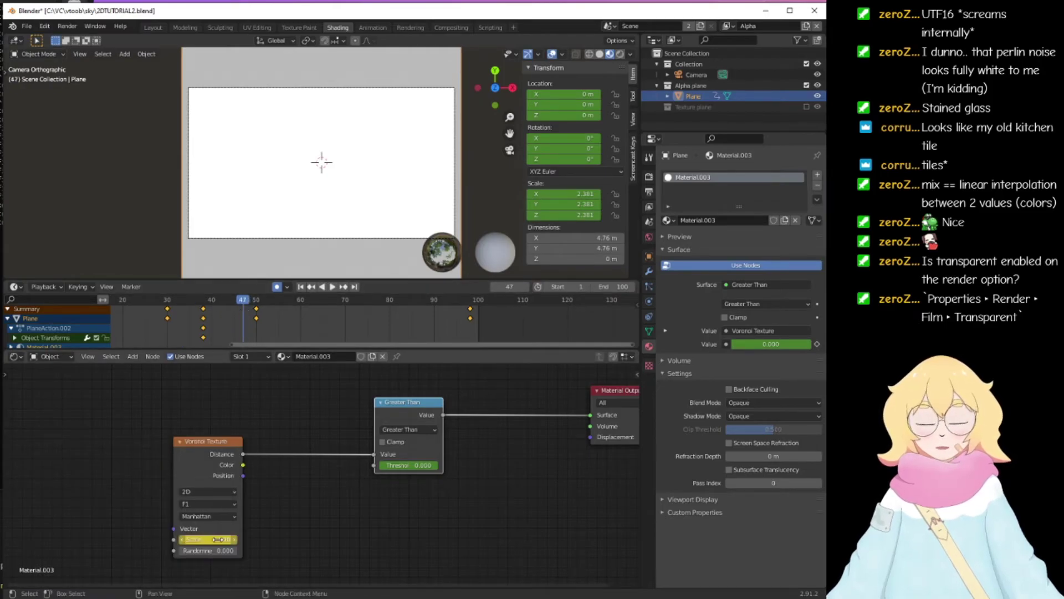
Step: Scrub and play back the animation to check the diamonds' scale and threshold changes together
left_click_drag(244, 302, 521, 318)
left_click(328, 286)
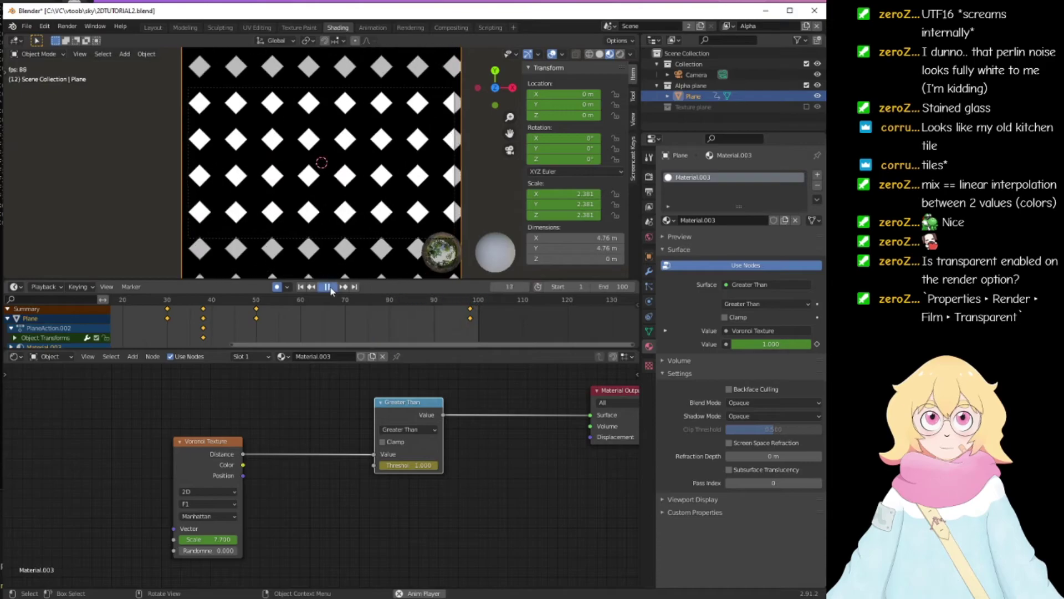
left_click(328, 286)
scroll(236, 414, "down", 2)
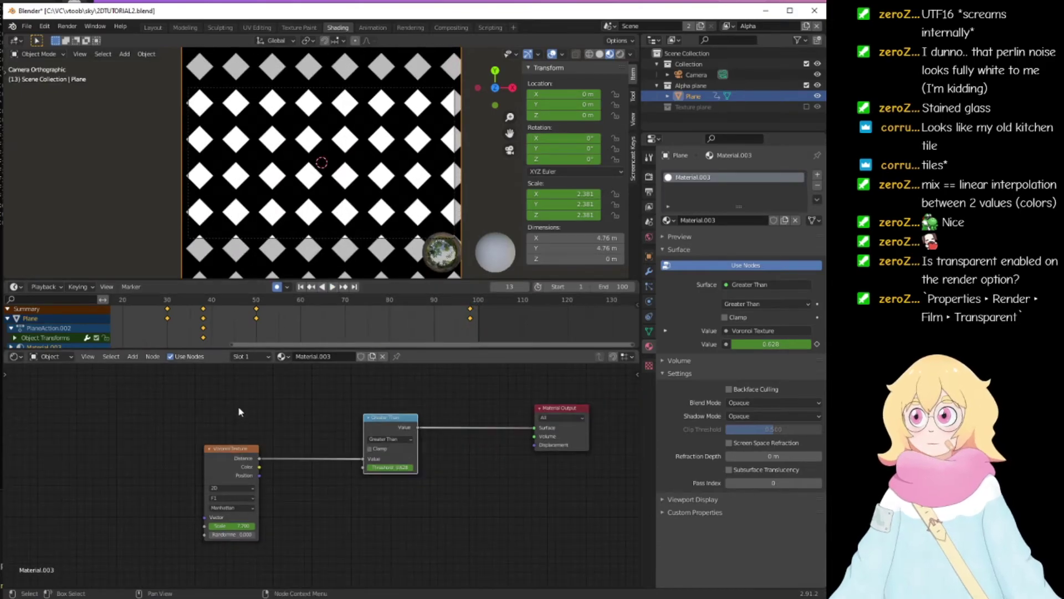
scroll(247, 404, "down", 1)
Step: Compare the Texture and Alpha view layers and preview the Alpha layer's animation up to frame 100
left_click(727, 26)
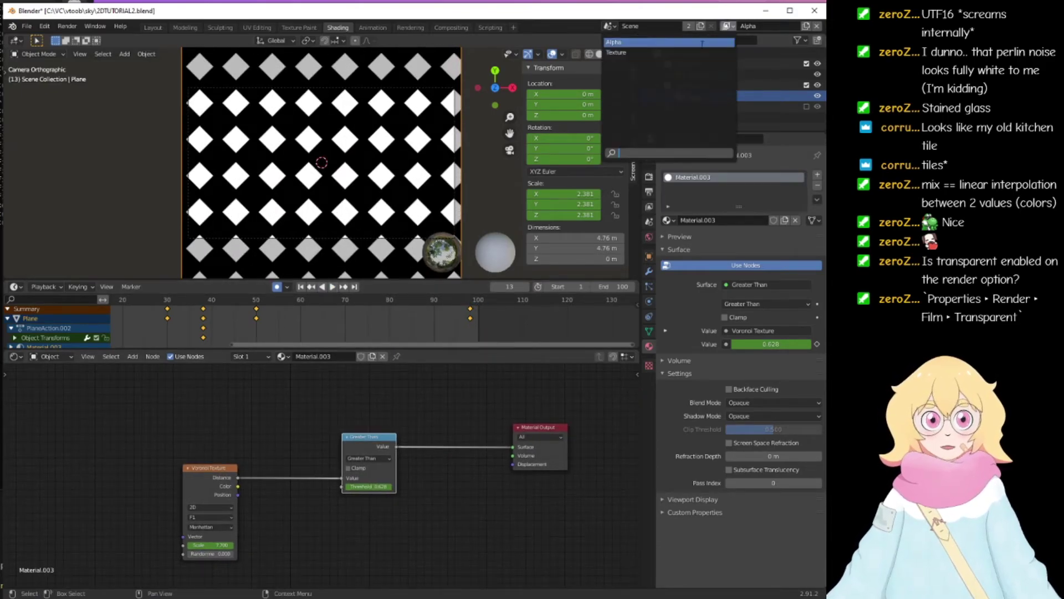
left_click(677, 52)
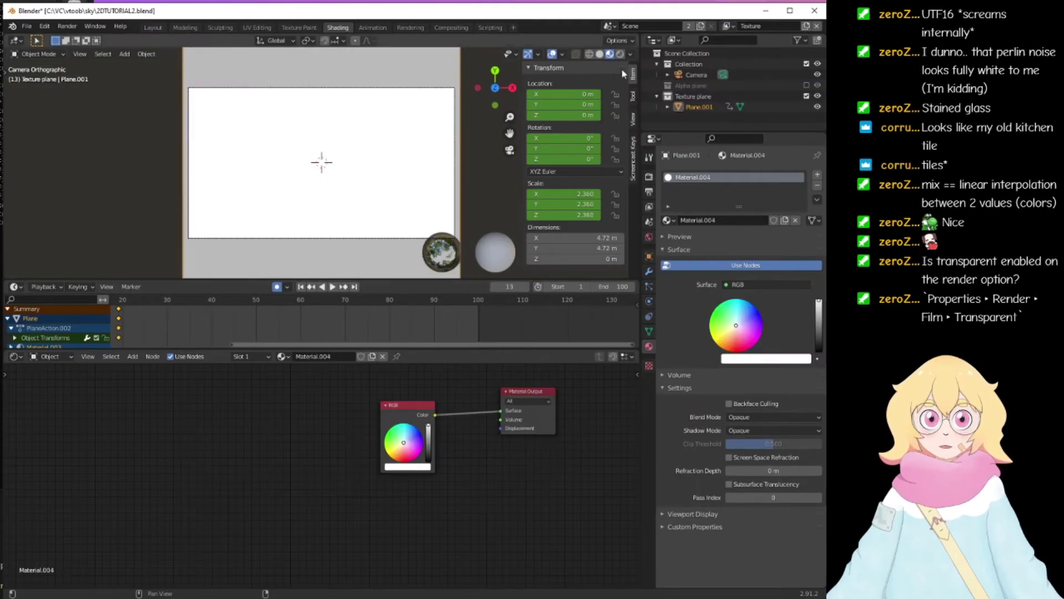
left_click(726, 26)
left_click(665, 42)
key("space")
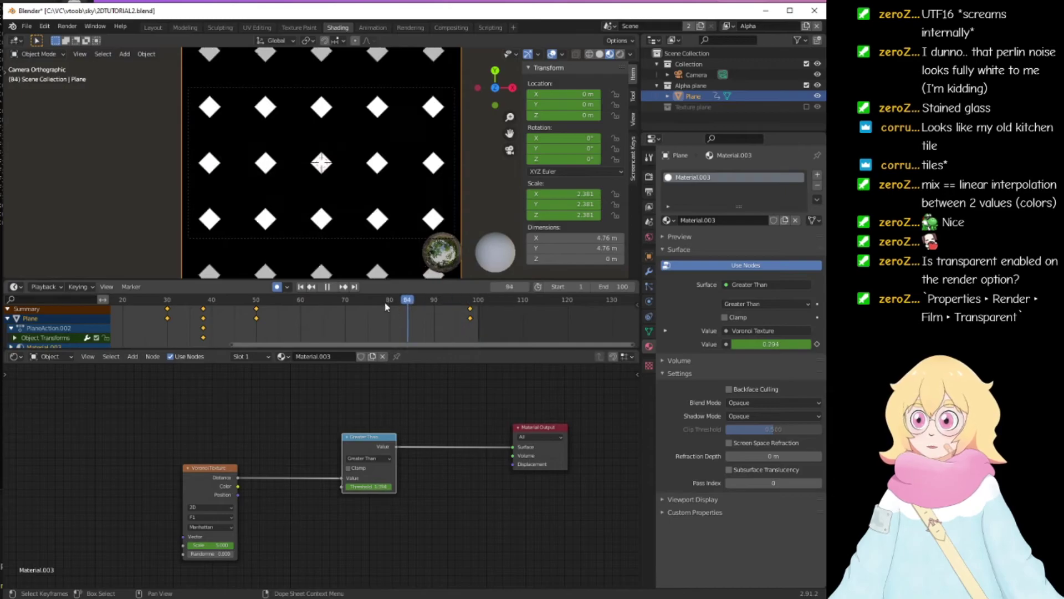
key("space")
Step: Switch to the Texture view layer and delete the RGB node from its plane's material
left_click(727, 27)
left_click(690, 51)
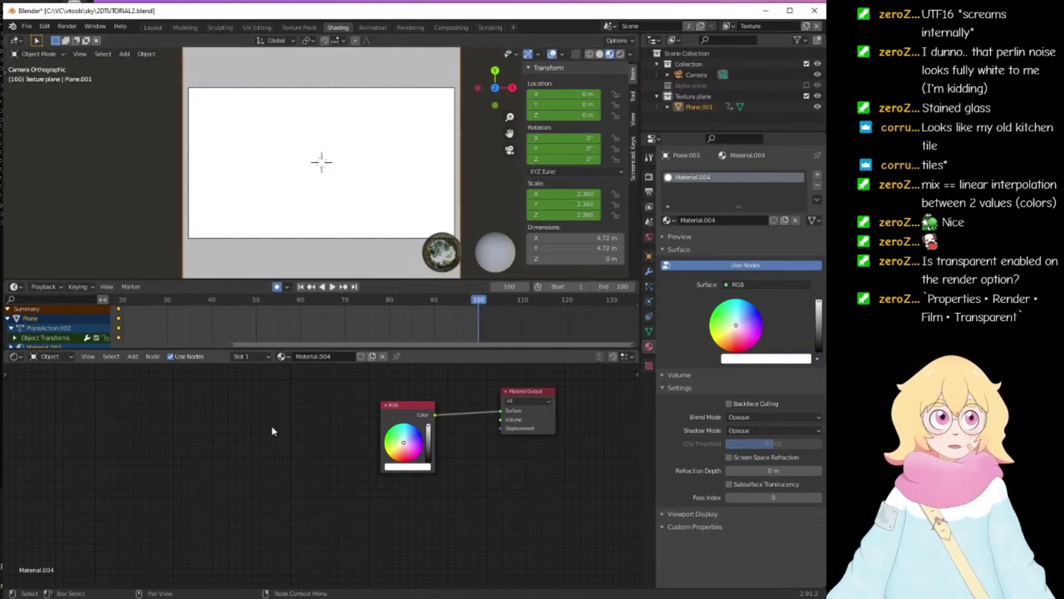
middle_click_drag(327, 421, 323, 466)
left_click_drag(406, 450, 305, 439)
scroll(329, 433, "up", 1)
middle_click_drag(333, 419, 300, 395)
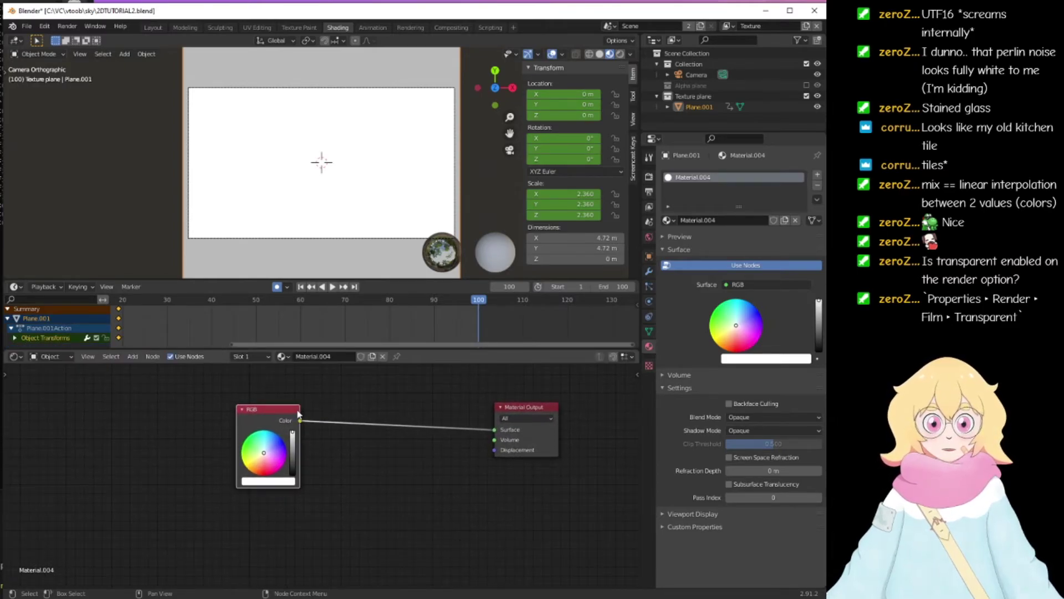
key("x")
Step: Add a Wave Texture node, connect its Color to the Material Output's Surface, and play the animation
key("shift+a")
left_click(288, 411)
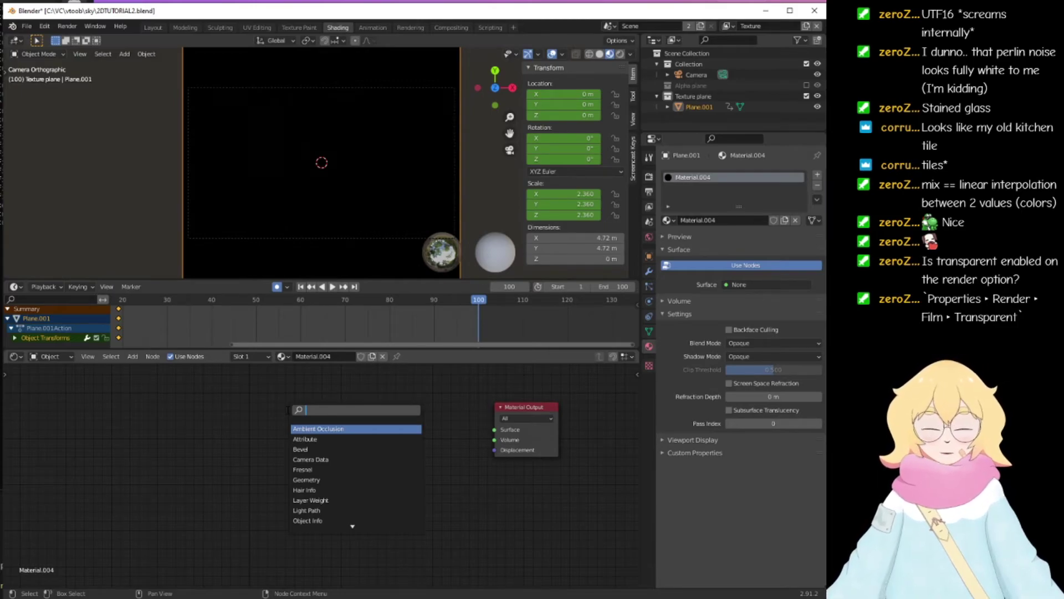
type("wave")
key("Return")
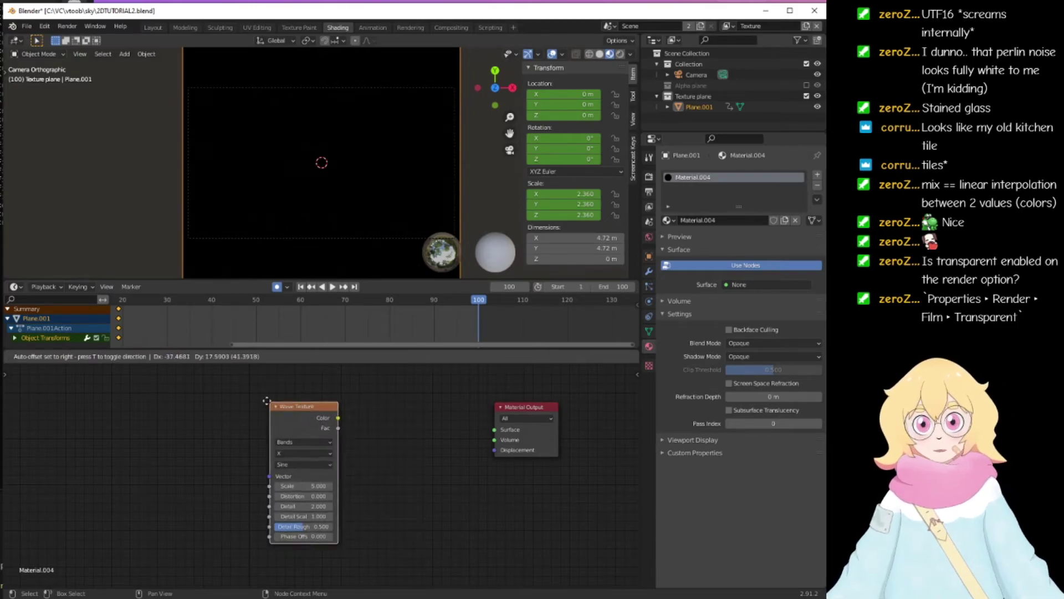
left_click(239, 396)
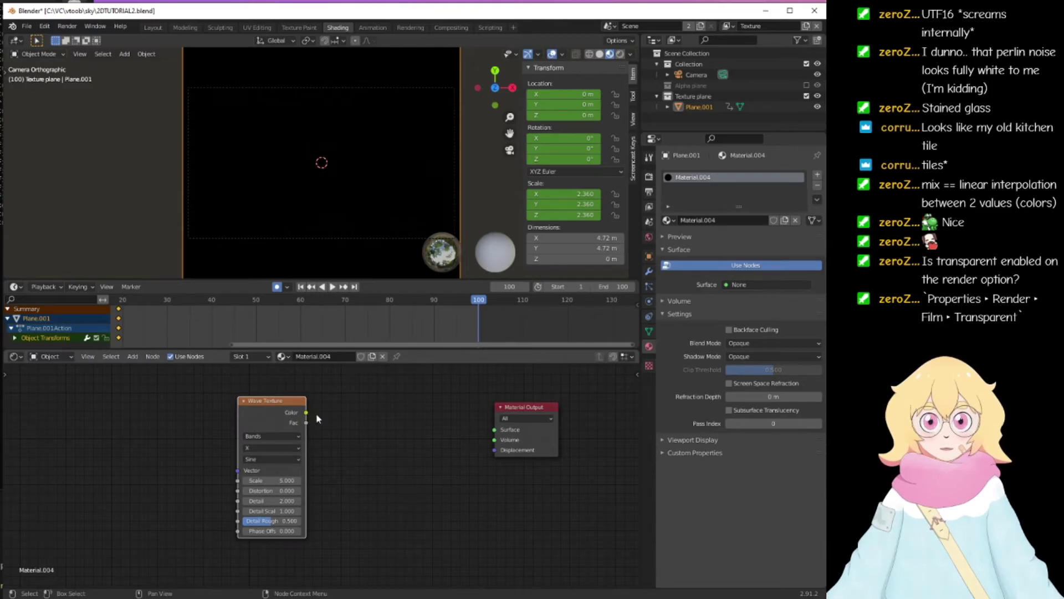
left_click_drag(306, 412, 494, 429)
key("shift+ctrl+space")
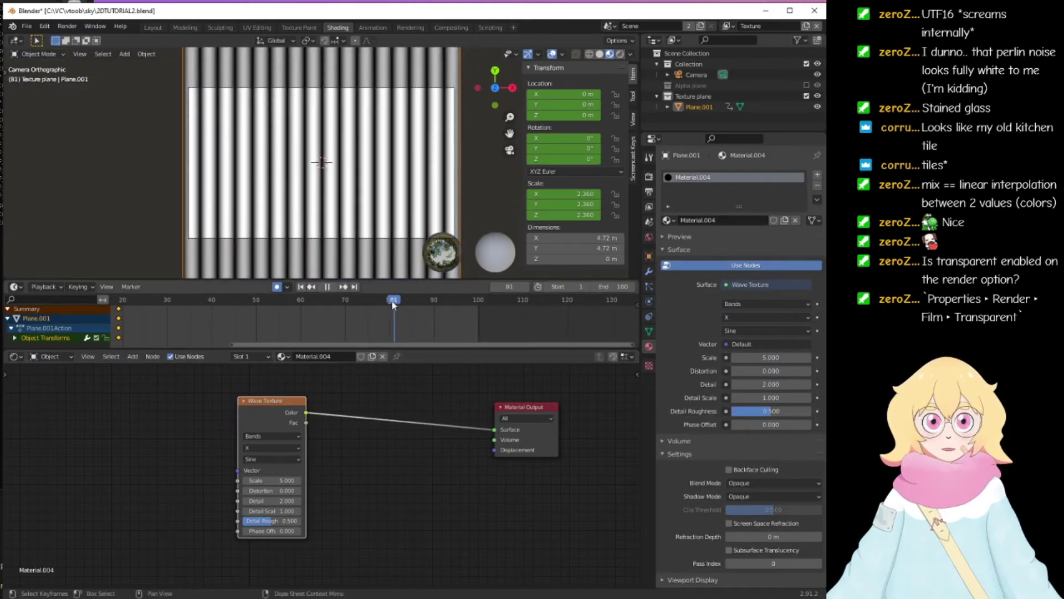
Step: Set the Wave Texture's Scale to 2.8, Distortion to 8.5 and Phase Offset to 37
mouse_move(258, 479)
left_mouse_down()
mouse_move(224, 480)
mouse_move(317, 491)
left_mouse_up()
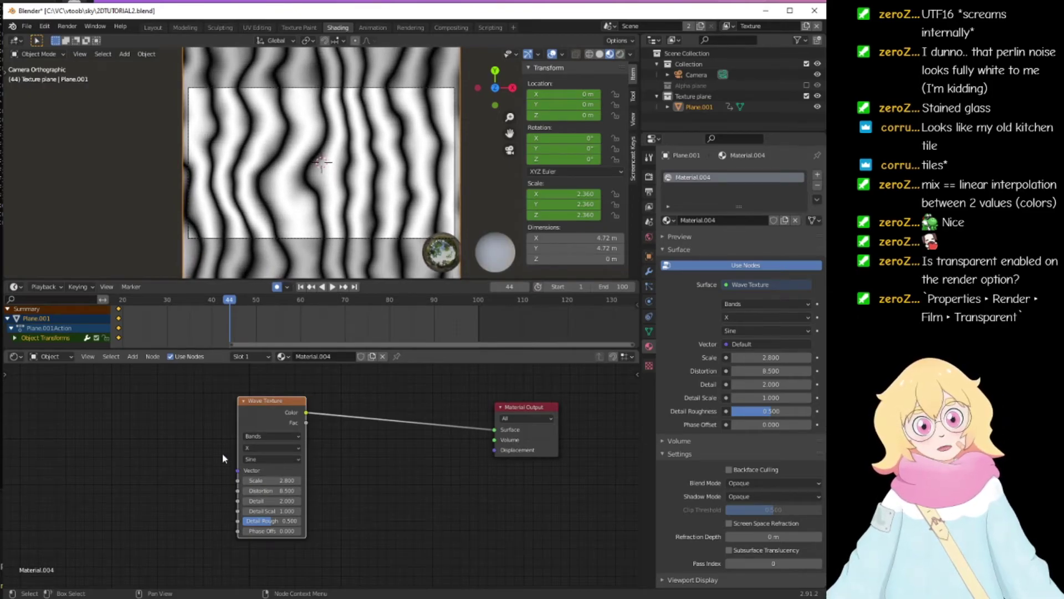
left_click_drag(266, 531, 441, 531)
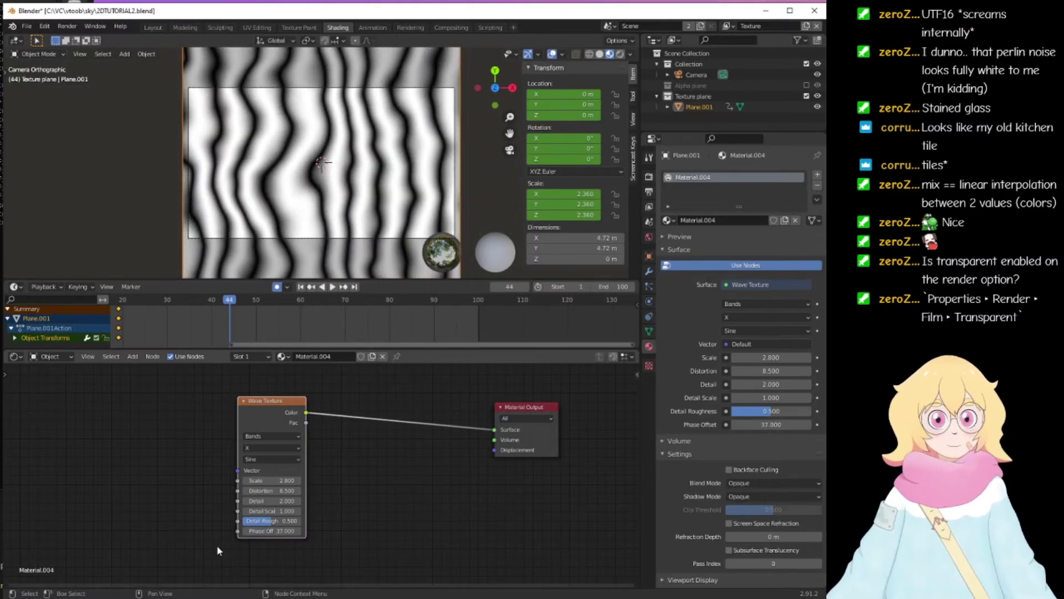
Step: Try the Saw and Triangle wave profiles with Phase Offset at 46.4, and return the profile to Sine
left_click(266, 462)
left_click(258, 488)
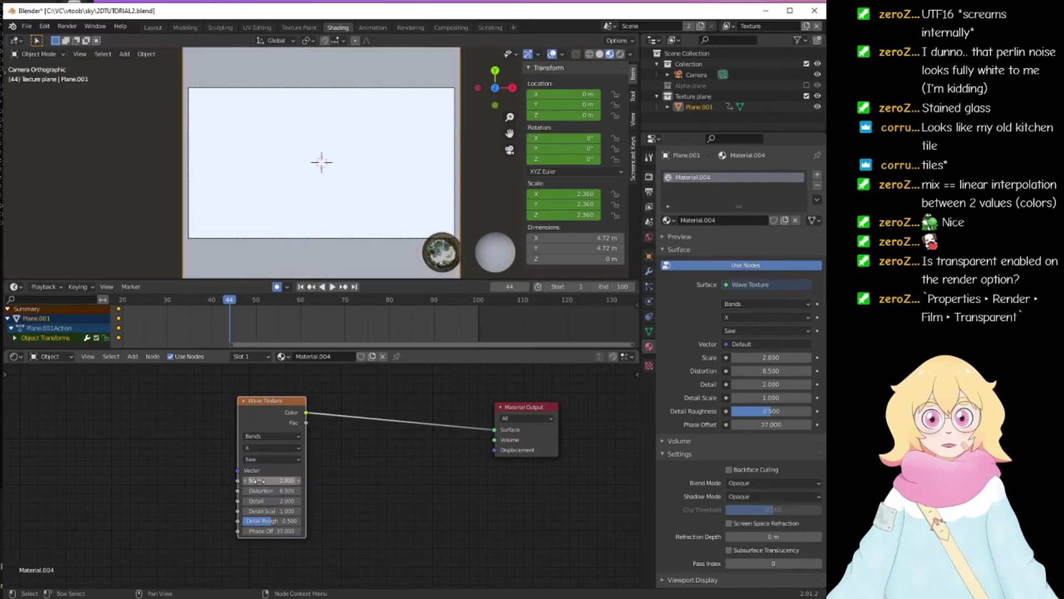
left_click_drag(271, 531, 308, 531)
left_click(263, 460)
left_click(259, 499)
left_click(267, 462)
left_click(265, 475)
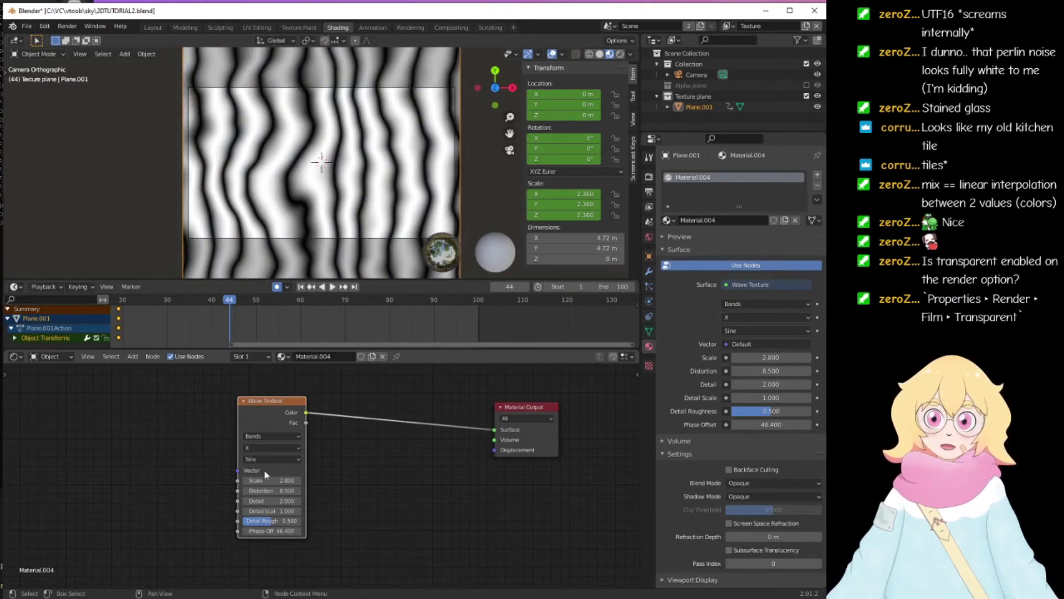
Step: Compare the Y and Z band directions, shifting the Phase Offset to 62.6, and leave the Wave Texture on Y
left_click(262, 448)
left_click(264, 471)
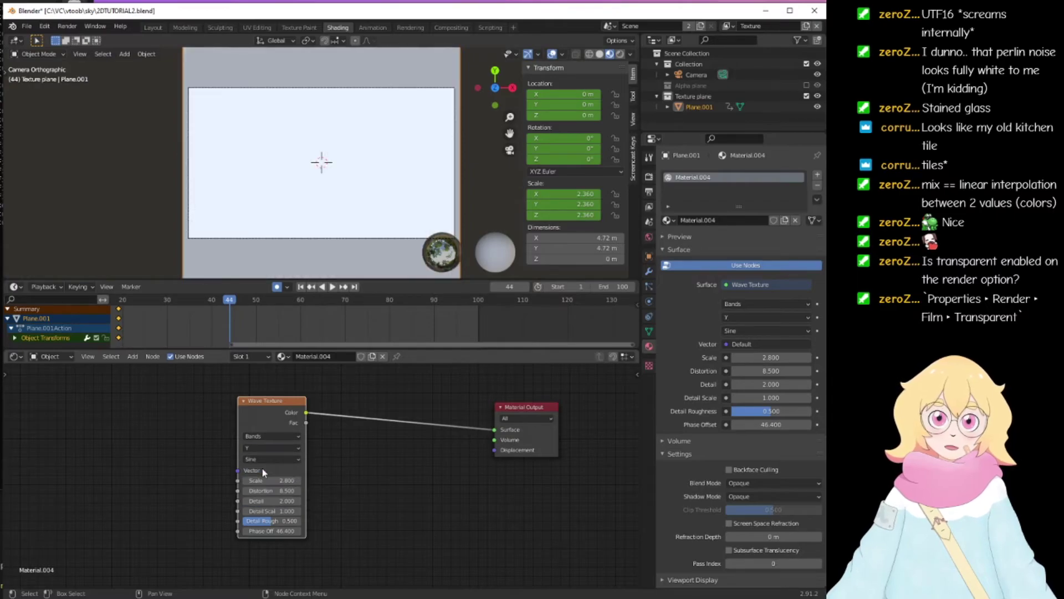
left_click_drag(272, 530, 302, 530)
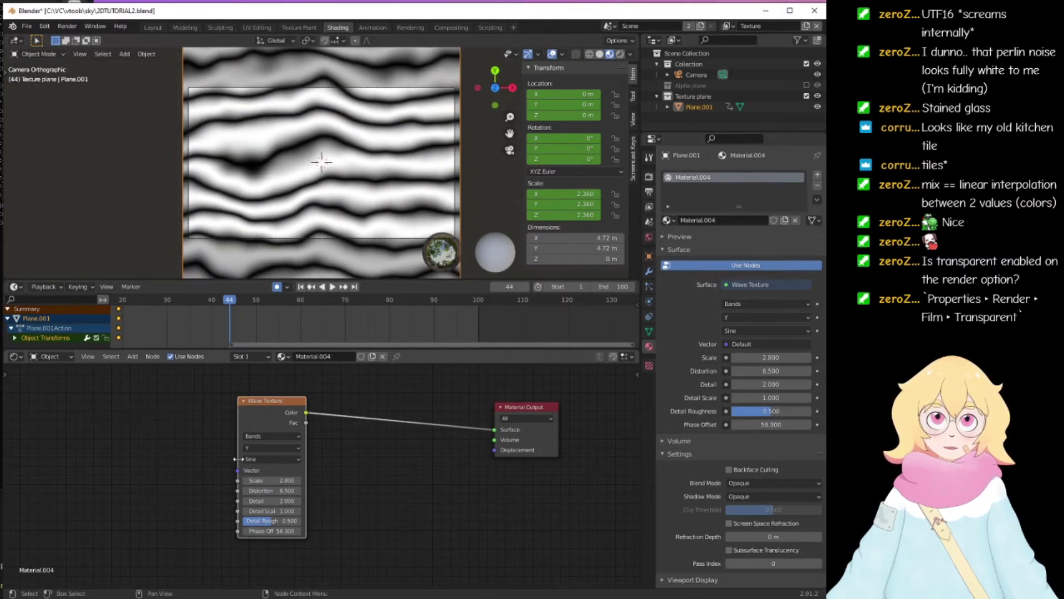
left_click(260, 447)
left_click(250, 479)
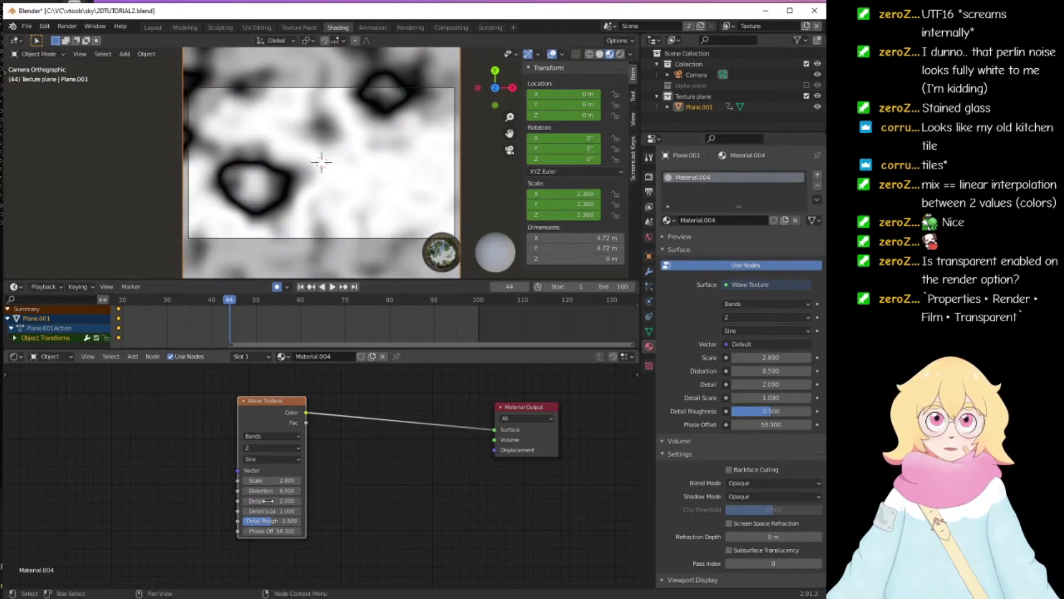
mouse_move(272, 530)
left_mouse_down()
mouse_move(308, 530)
mouse_move(292, 530)
left_mouse_up()
left_click(265, 448)
left_click(266, 465)
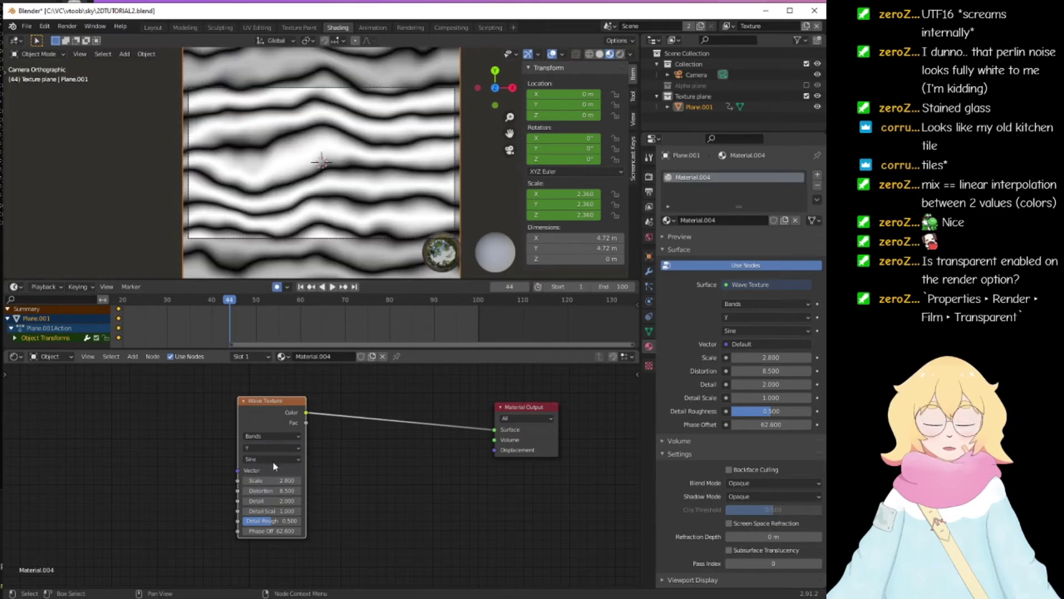
Step: Try the other wave type, return to Bands, and set Distortion to 68.1, Detail Scale to -2.6 and Phase Offset to 102.3
left_click(262, 438)
left_click(263, 460)
left_click_drag(272, 530, 270, 530)
left_click(251, 438)
left_click(260, 450)
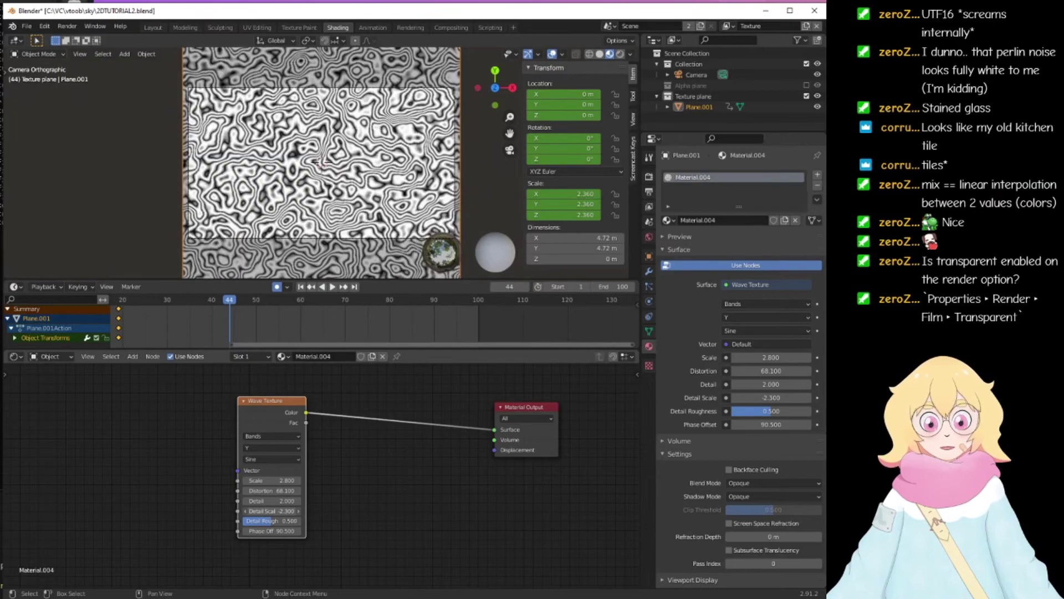
left_click_drag(277, 528, 283, 528)
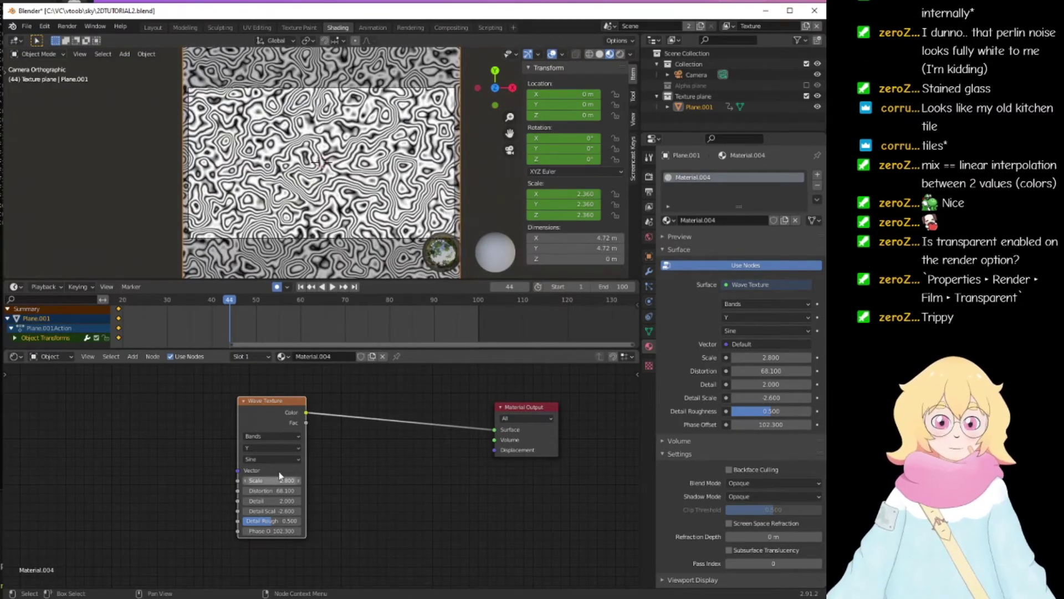
Step: Go to frame 2 and set the Wave Texture's Scale to 1.4, Distortion to 4.1, Detail Roughness to 0 and Phase Offset to 123.1
left_click_drag(273, 402, 244, 412)
mouse_move(237, 494)
left_mouse_down()
mouse_move(261, 483)
mouse_move(213, 483)
mouse_move(247, 482)
left_mouse_up()
left_click_drag(233, 533, 202, 524)
left_click_drag(119, 300, 115, 300)
left_click_drag(277, 348, 158, 346)
left_click(188, 300)
left_click_drag(238, 494, 235, 534)
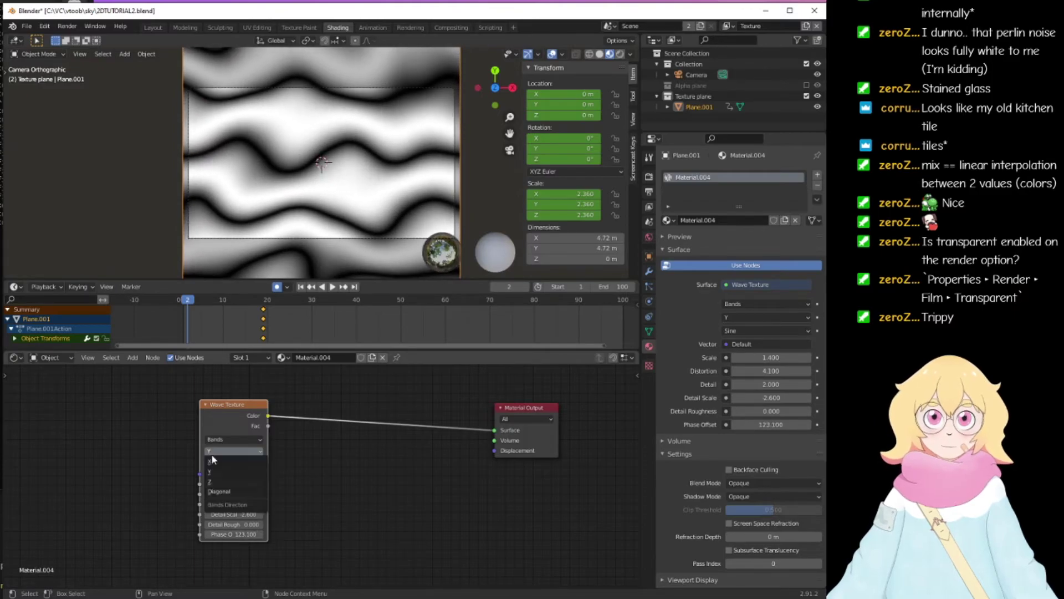
Step: Set the wave profile to Triangle and move the Wave Texture node farther from the Material Output
left_click(224, 462)
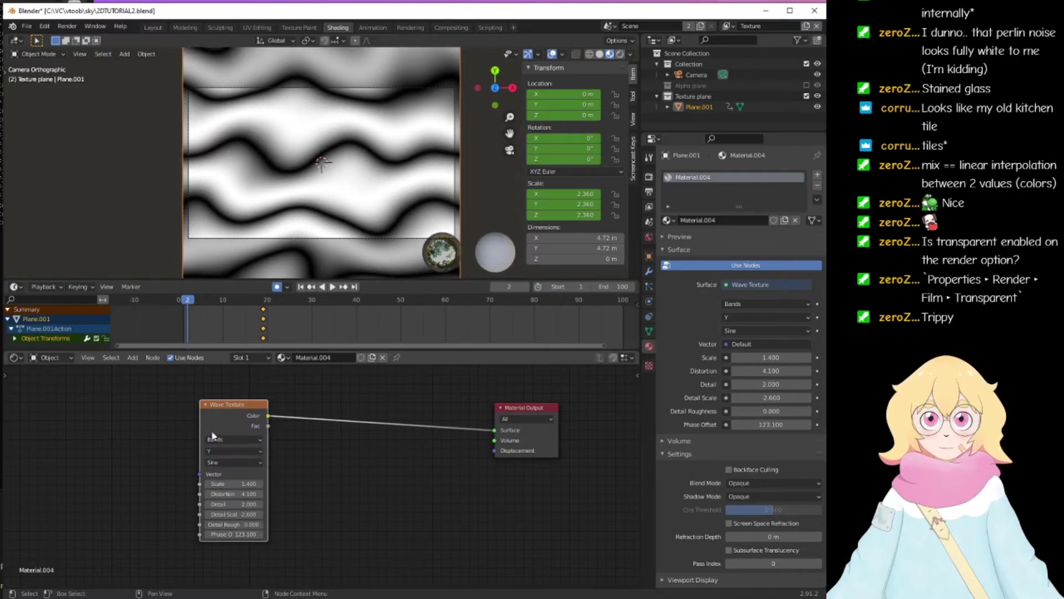
left_click(218, 492)
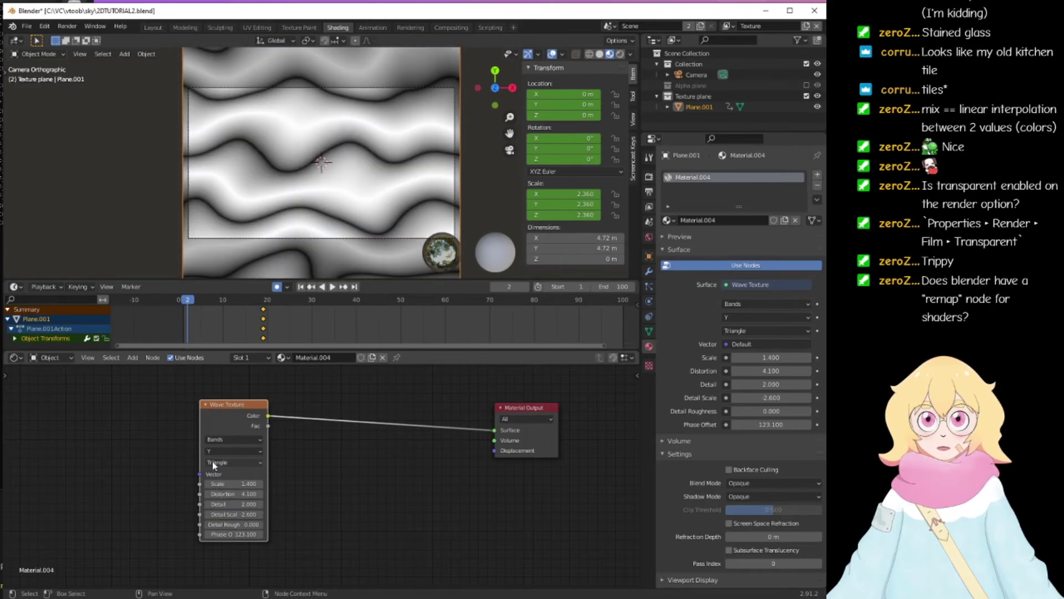
left_click_drag(220, 413, 120, 414)
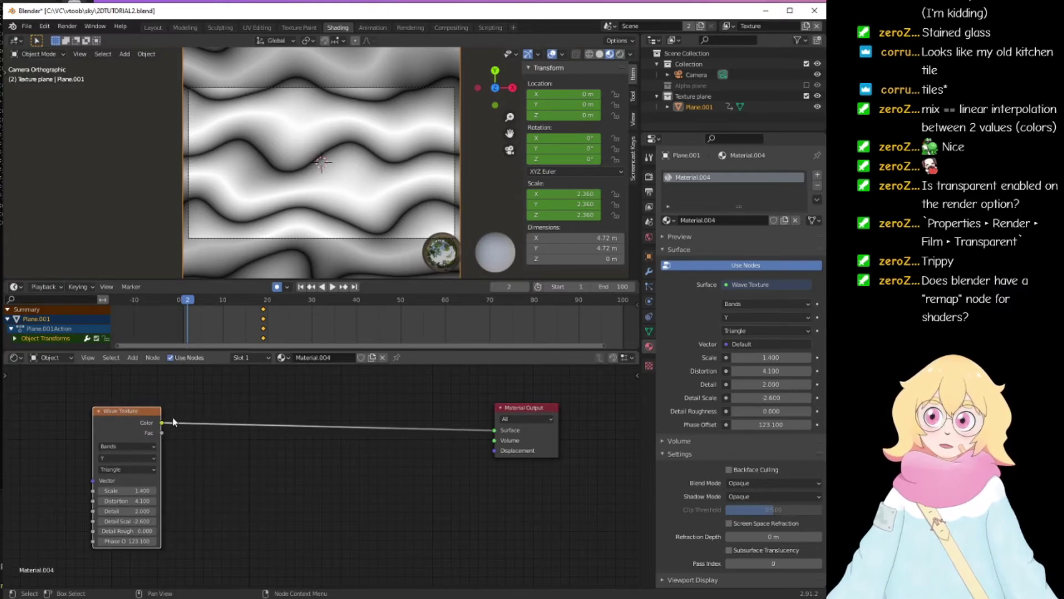
Step: Insert a ColorRamp node on the link between the Wave Texture and the Material Output
key("shift+a")
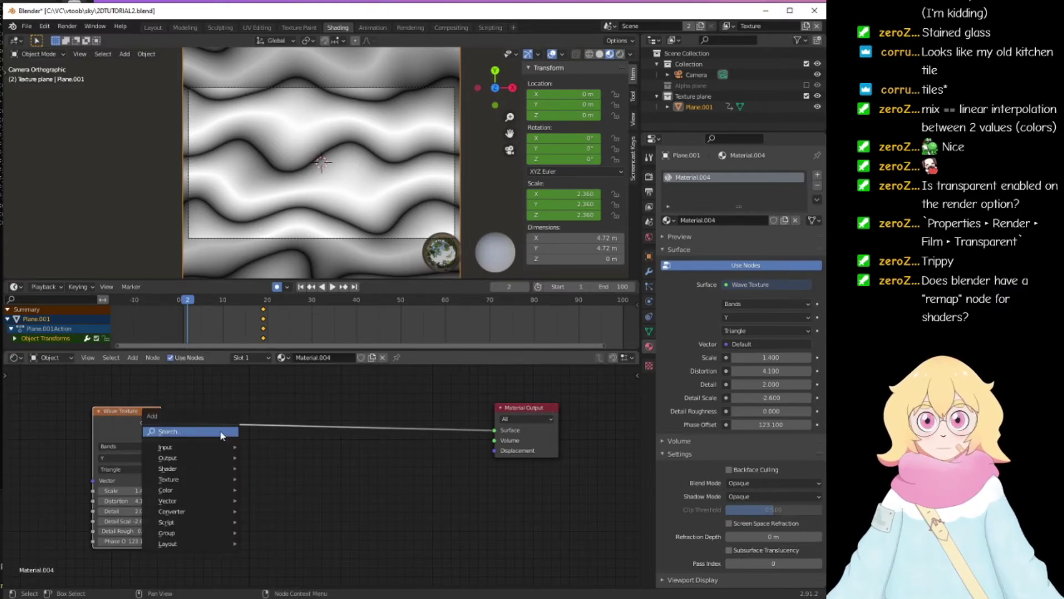
left_click(221, 432)
type("color")
key("Down")
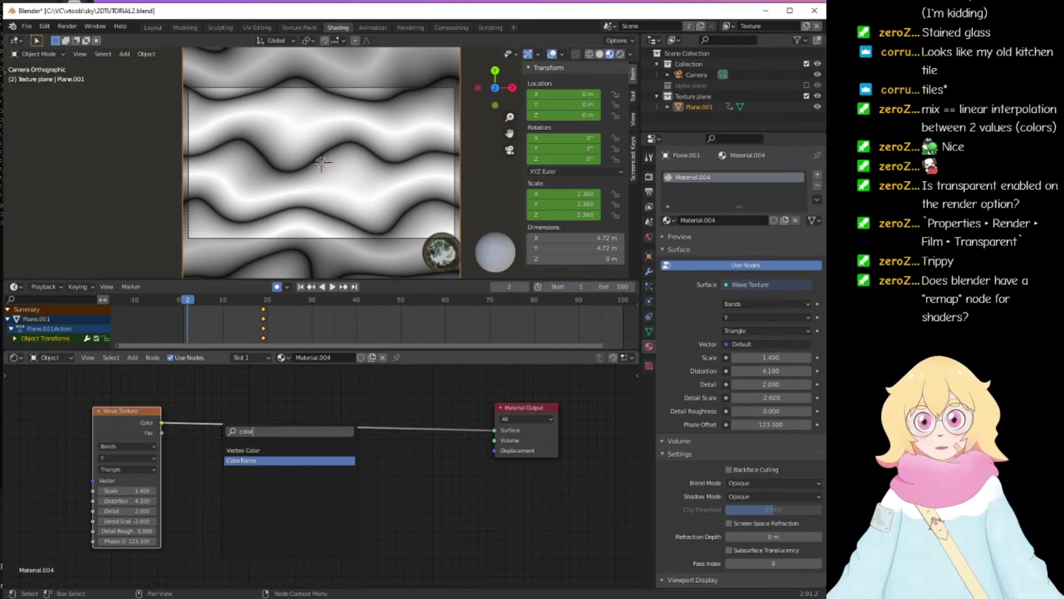
key("Return")
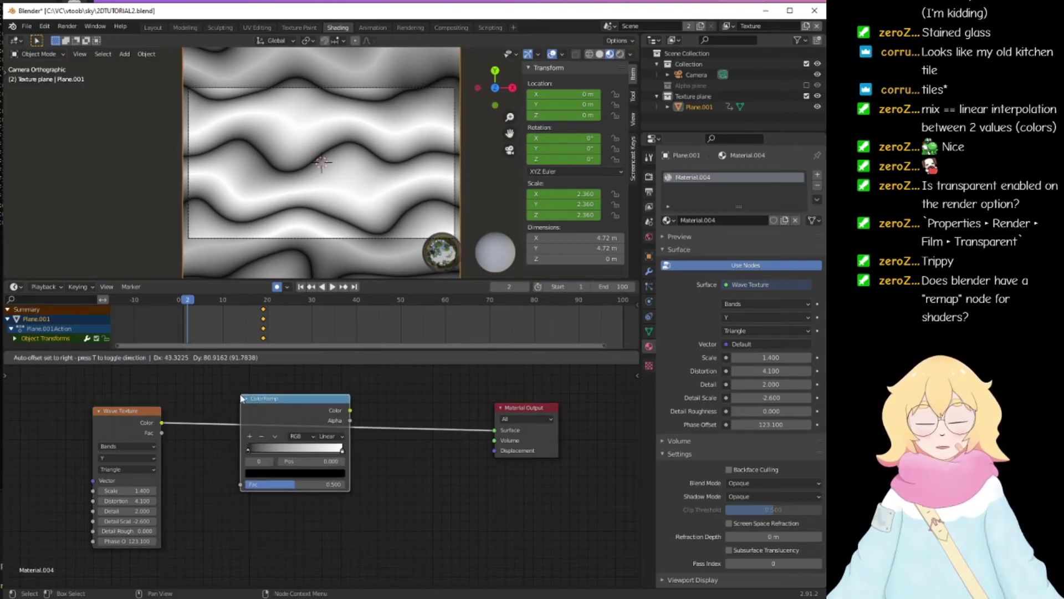
left_click(242, 398)
Step: Move the ColorRamp's black stop to 0.377 and its white stop to 0.595, and recolor the white stop magenta
left_click_drag(249, 455, 284, 454)
left_click_drag(317, 455, 304, 454)
left_click(289, 474)
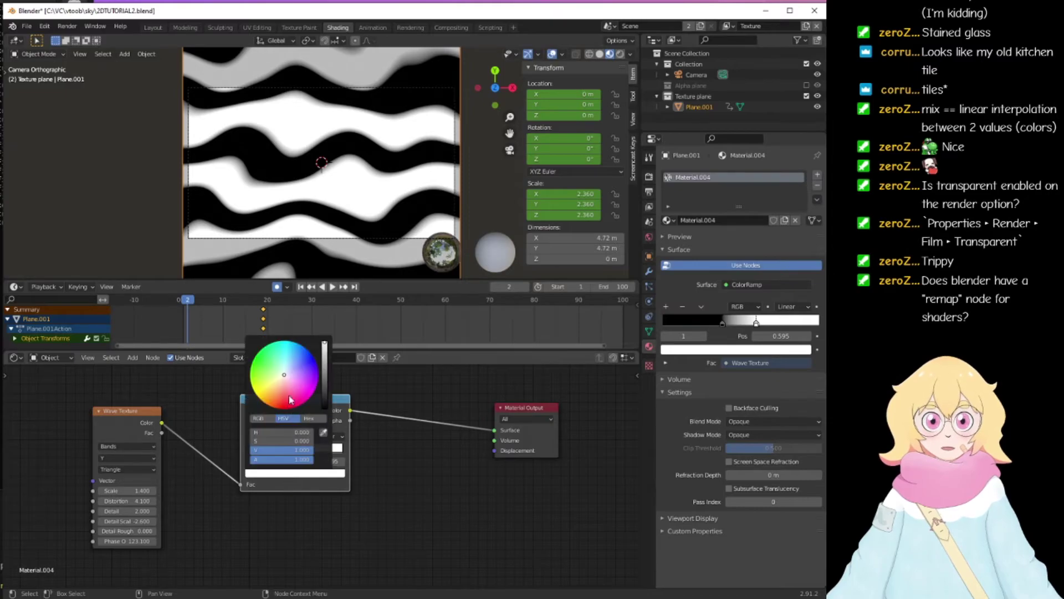
left_click_drag(289, 403, 308, 394)
Step: Add a middle stop at 0.484 to the ColorRamp and move the magenta end stop to 0.905
left_click_drag(327, 452, 327, 451)
left_click(251, 437)
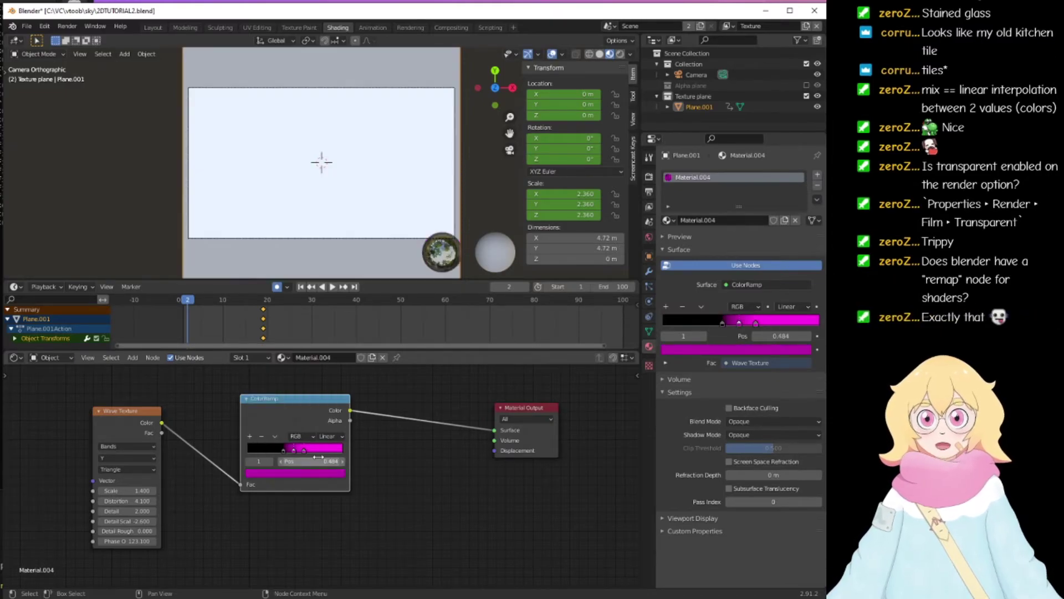
left_click_drag(306, 451, 338, 450)
Step: Recolor the ColorRamp's middle stop yellow-green
left_click(293, 450)
left_click(278, 474)
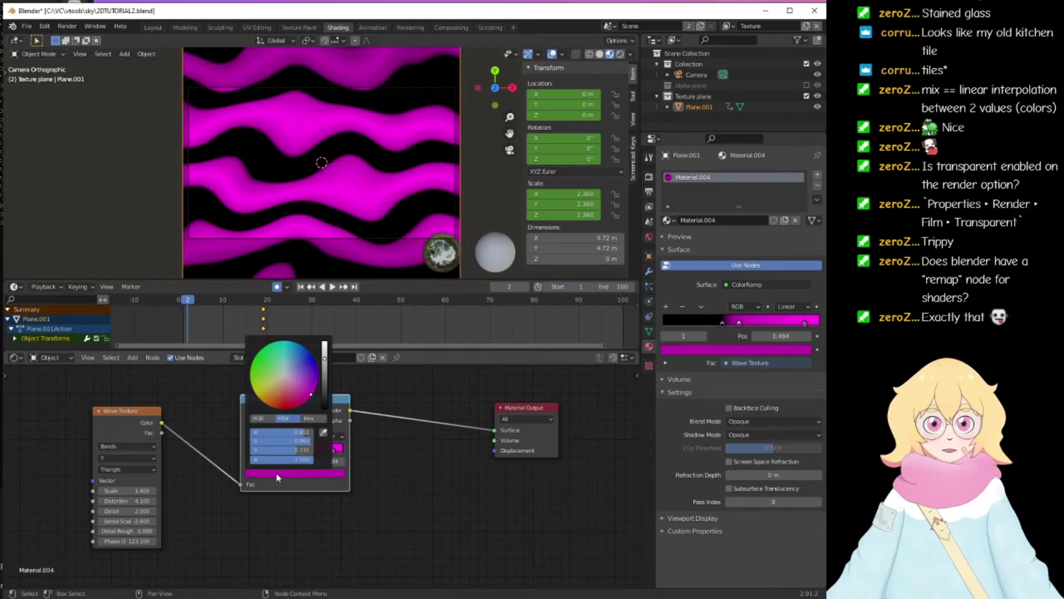
mouse_move(311, 394)
left_mouse_down()
mouse_move(271, 399)
mouse_move(253, 386)
left_mouse_up()
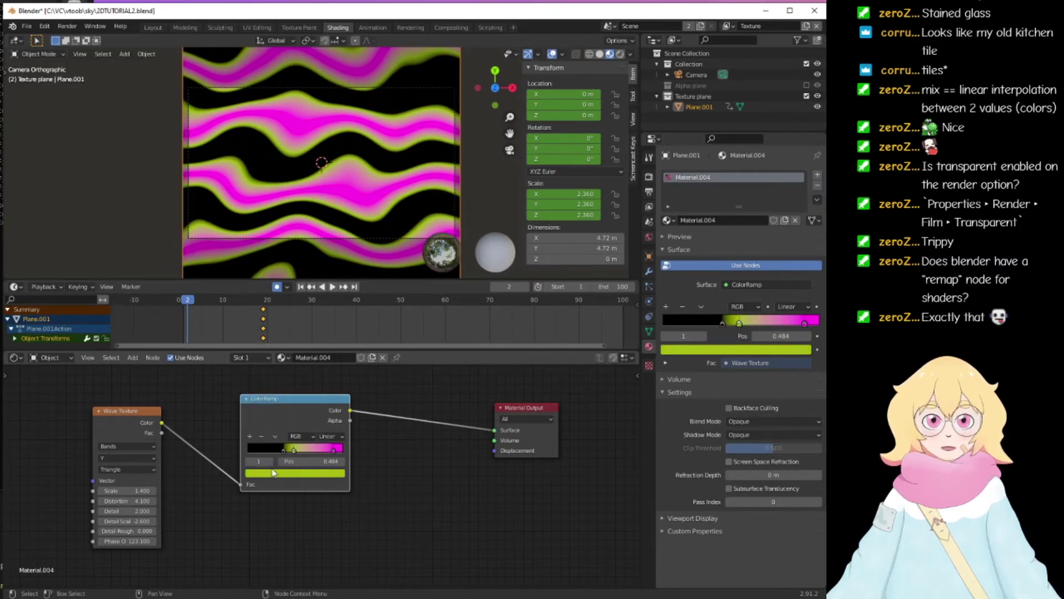
Step: Try a different brightness and hue on the ColorRamp's first stop, leaving it black
left_click(283, 453)
left_click(277, 474)
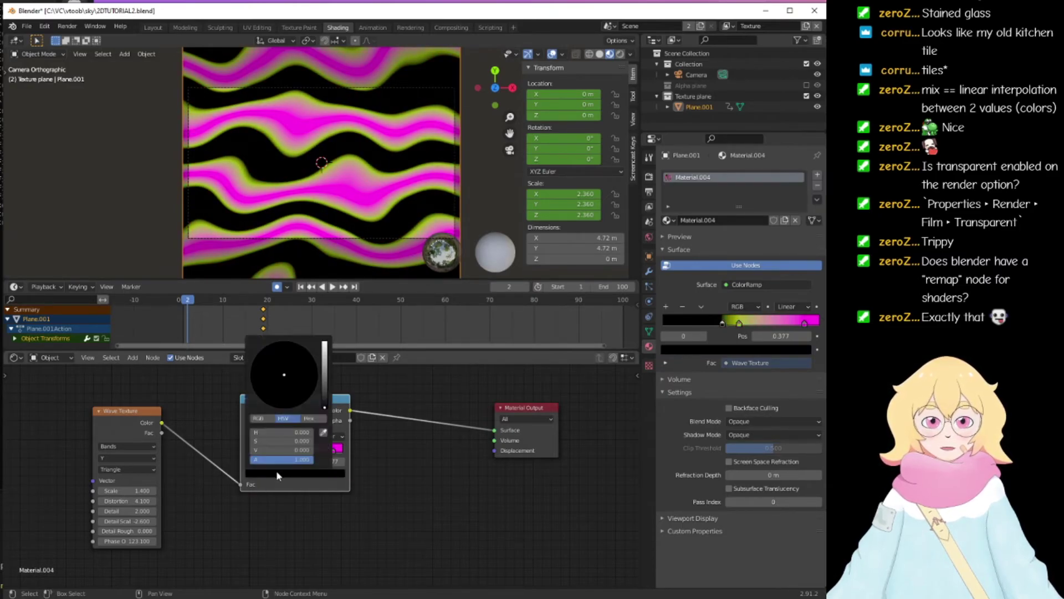
left_click_drag(325, 359, 325, 409)
left_click(300, 353)
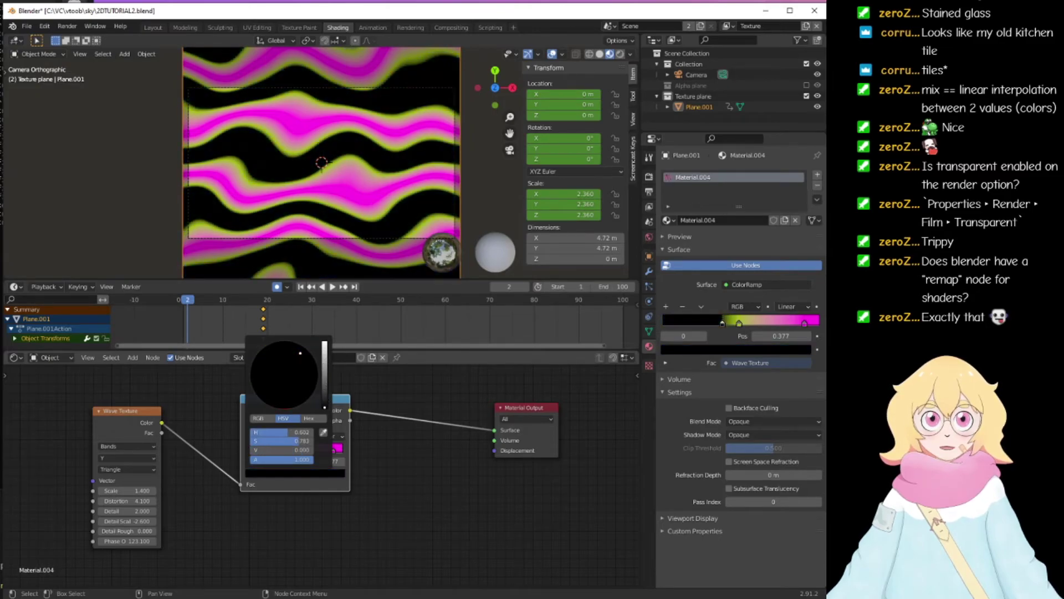
Step: Set the Wave Texture's Phase Offset to 159.6 and recolor the ColorRamp's last stop bright green
left_click_drag(127, 540, 157, 541)
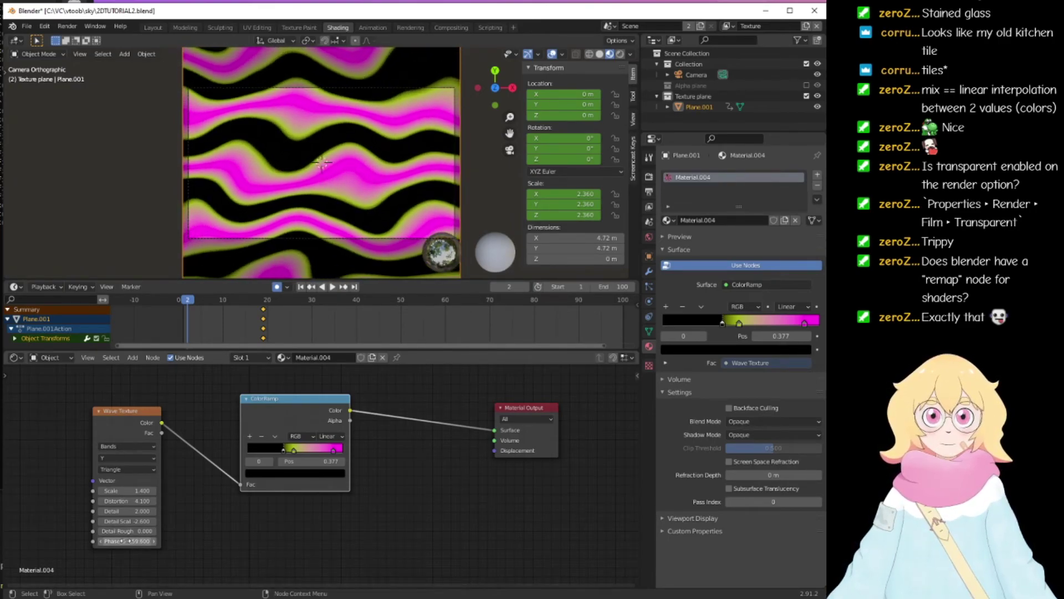
left_click(333, 450)
left_click(295, 473)
left_click_drag(287, 385, 267, 361)
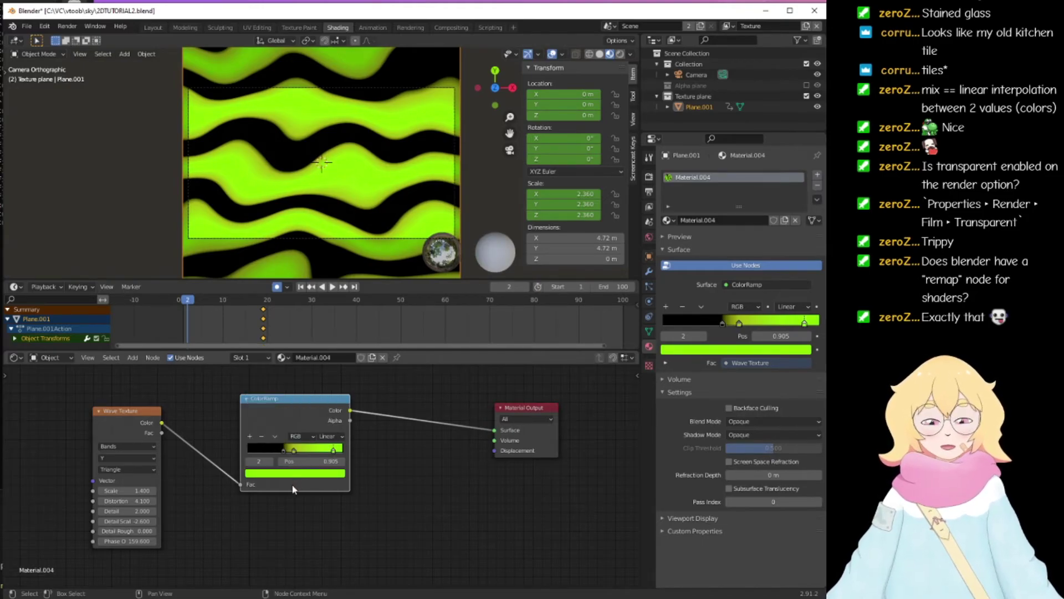
Step: Set the Wave Texture's Scale to 2.7, Distortion to 31.4 and Phase Offset to 192.6
left_click_drag(127, 540, 278, 541)
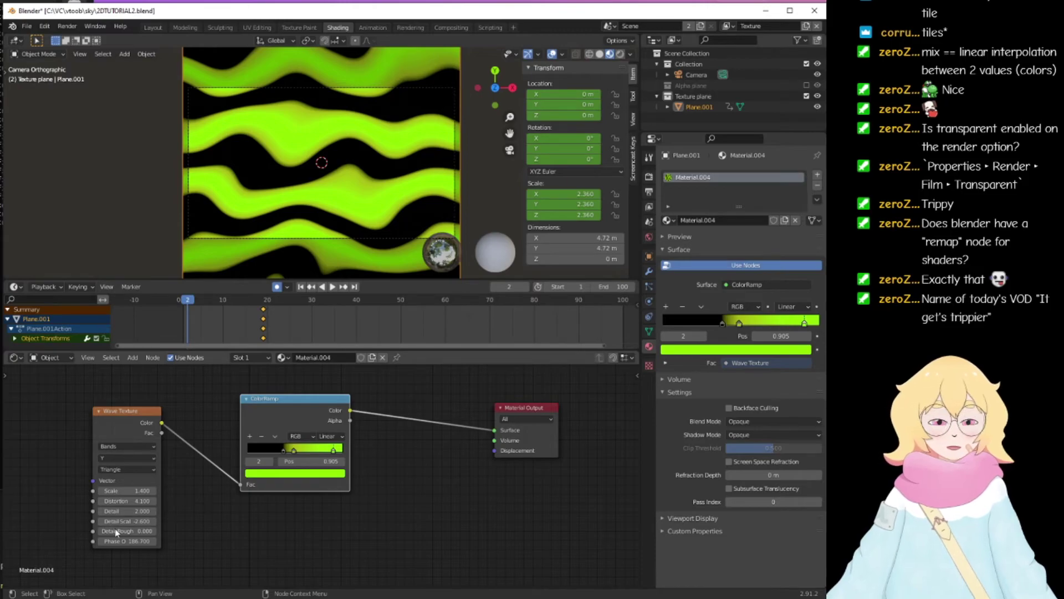
left_click_drag(127, 491, 216, 501)
mouse_move(128, 540)
left_mouse_down()
mouse_move(187, 540)
mouse_move(138, 541)
mouse_move(135, 531)
left_mouse_up()
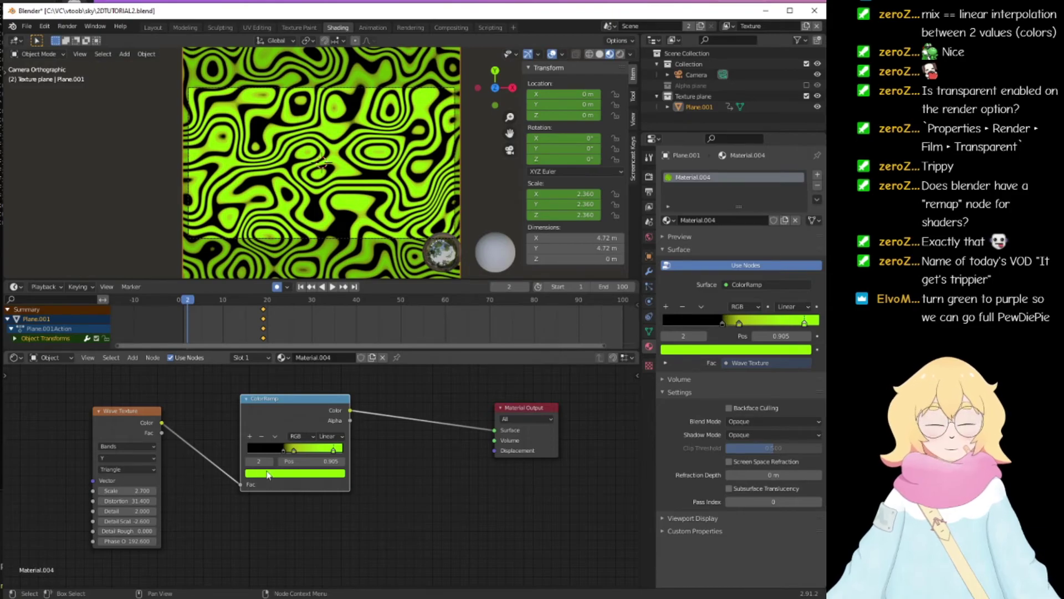
Step: Recolor the ColorRamp's last stop magenta and its middle stop red, and raise the Phase Offset to preview the pattern moving
left_click(306, 474)
left_click(309, 392)
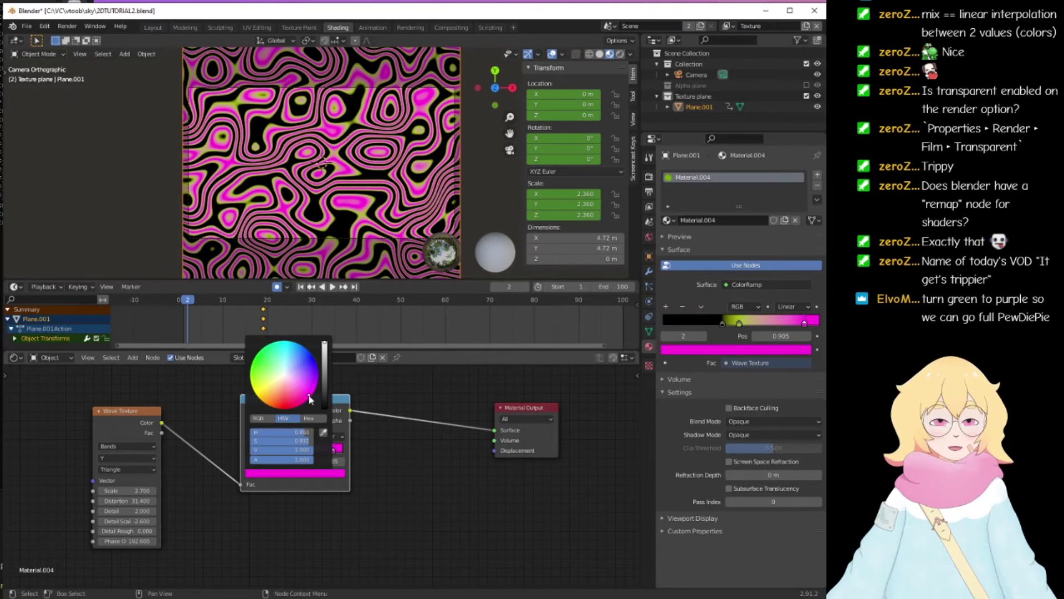
left_click(294, 450)
left_click(295, 474)
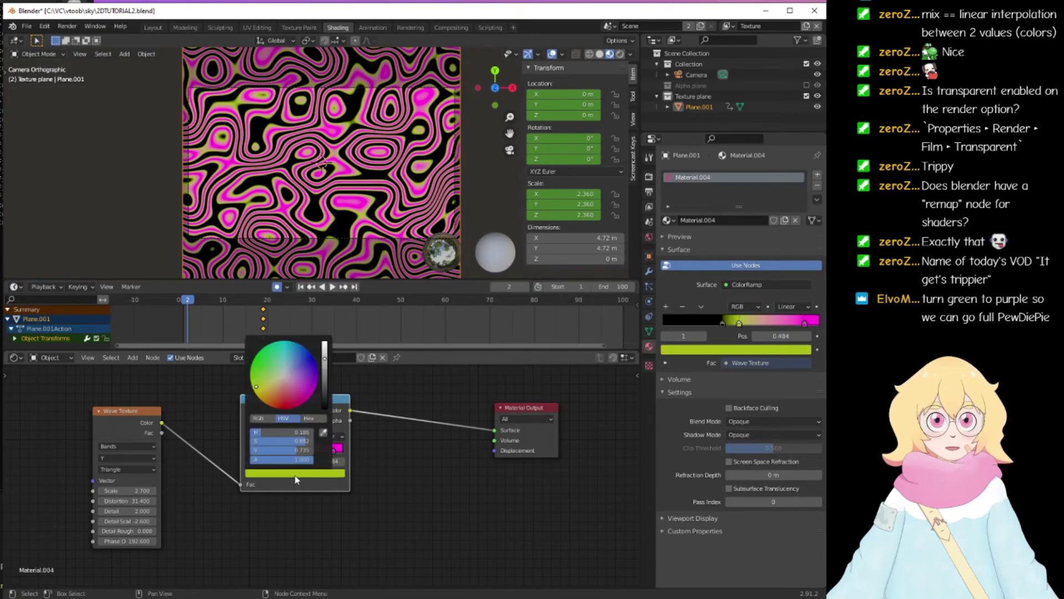
left_click_drag(282, 375, 279, 403)
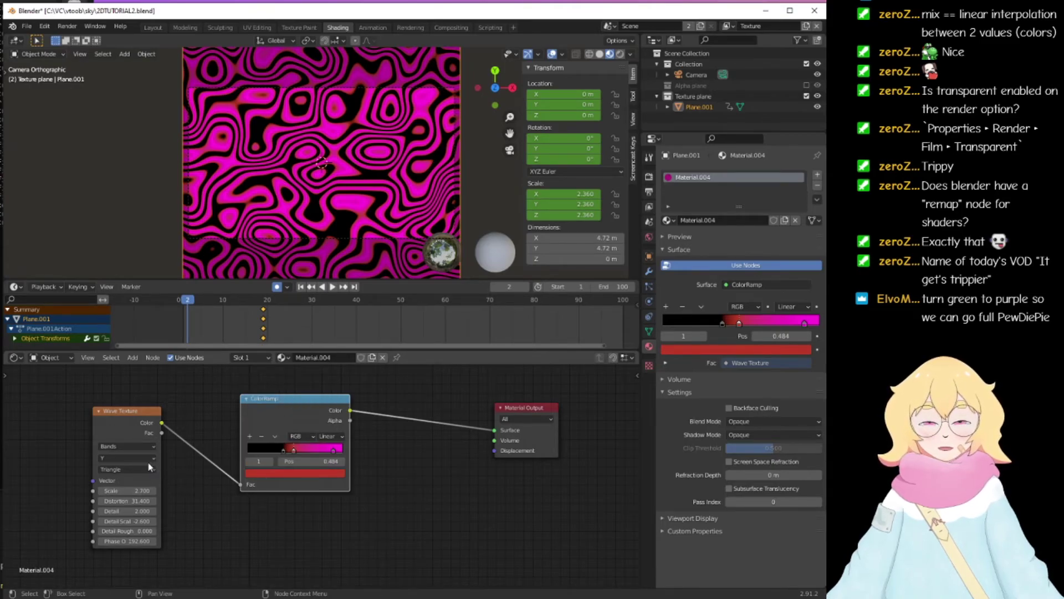
left_click_drag(128, 537, 203, 538)
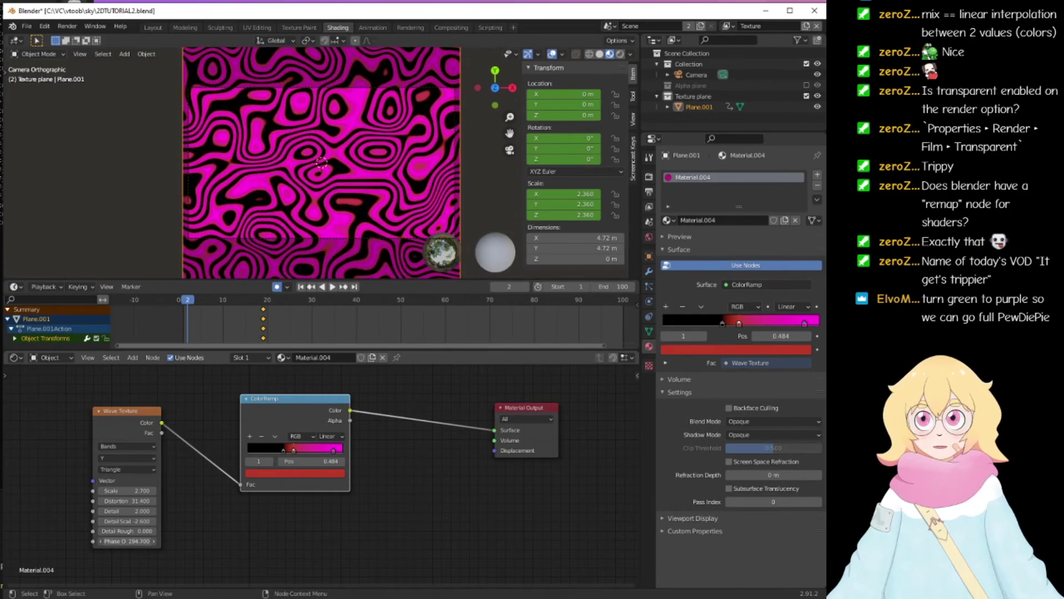
Step: Add a ColorRamp stop at position 0.590 and recolor the last stop at 0.905 to a saturated hot pink
key("g")
left_click(319, 460)
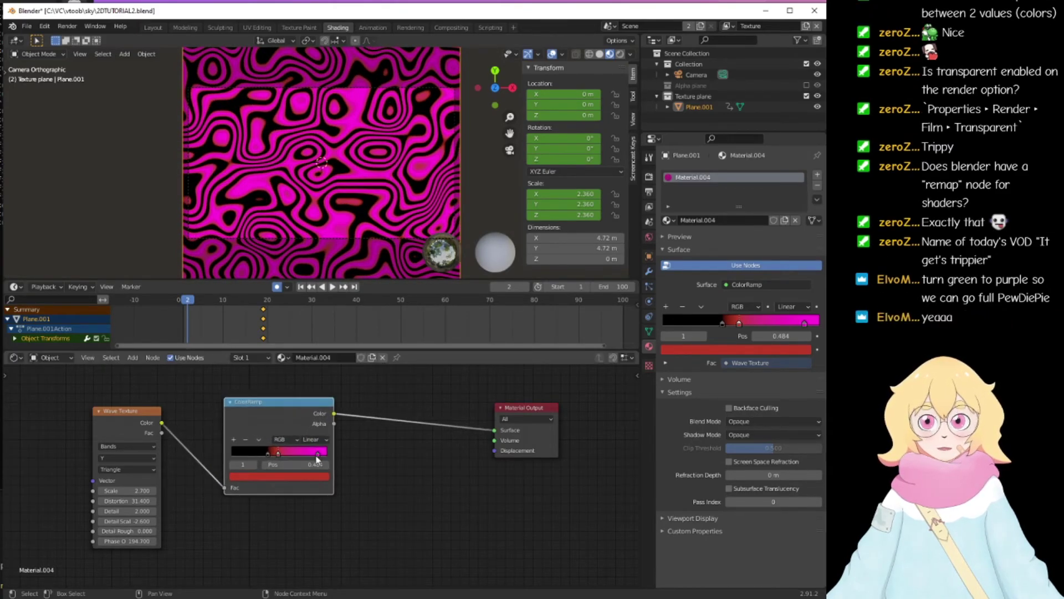
left_click(320, 458)
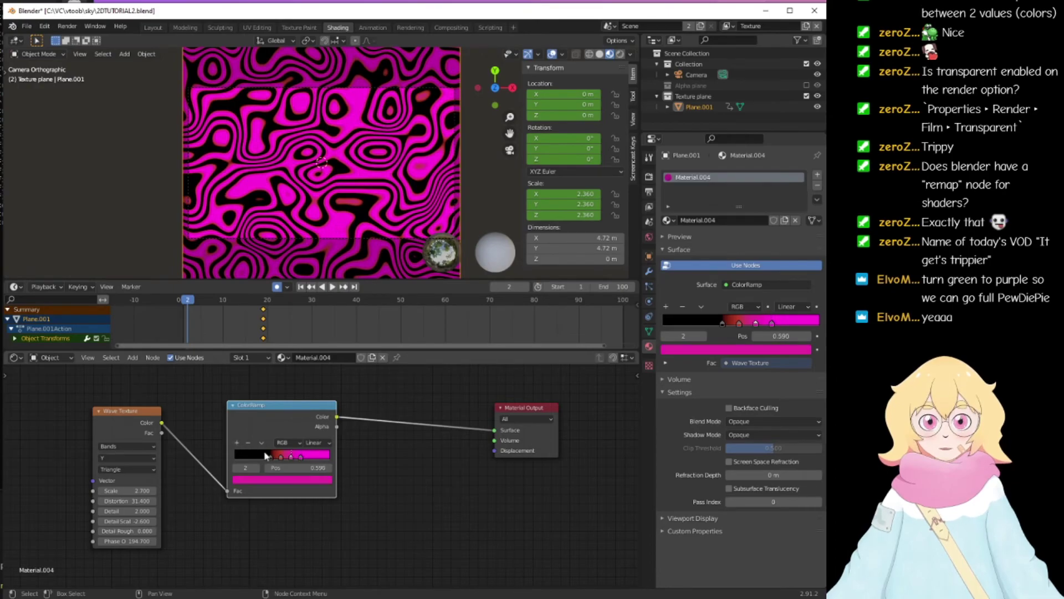
left_click(298, 480)
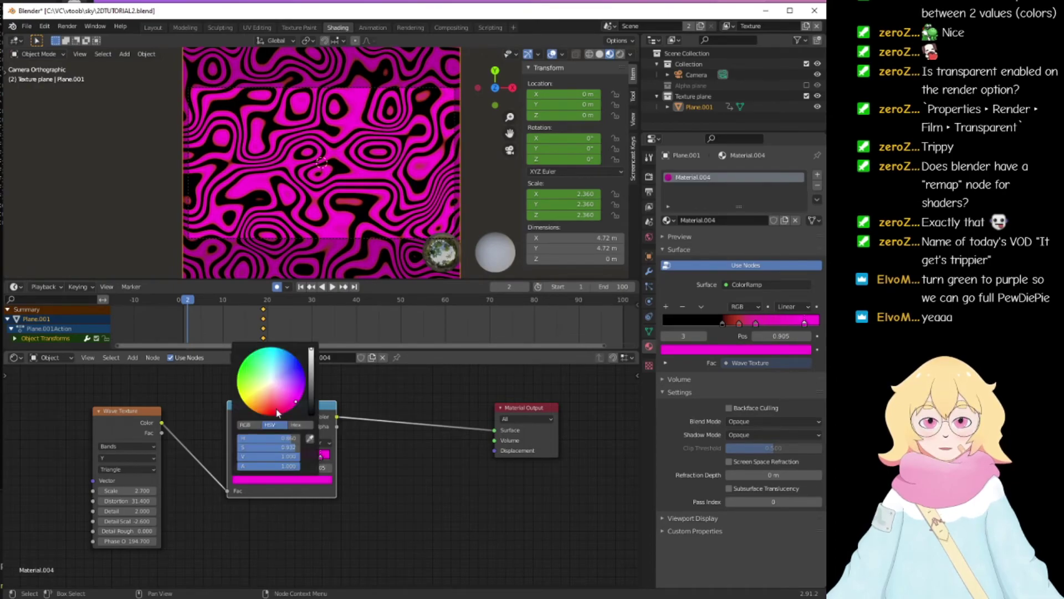
left_click_drag(309, 409, 310, 351)
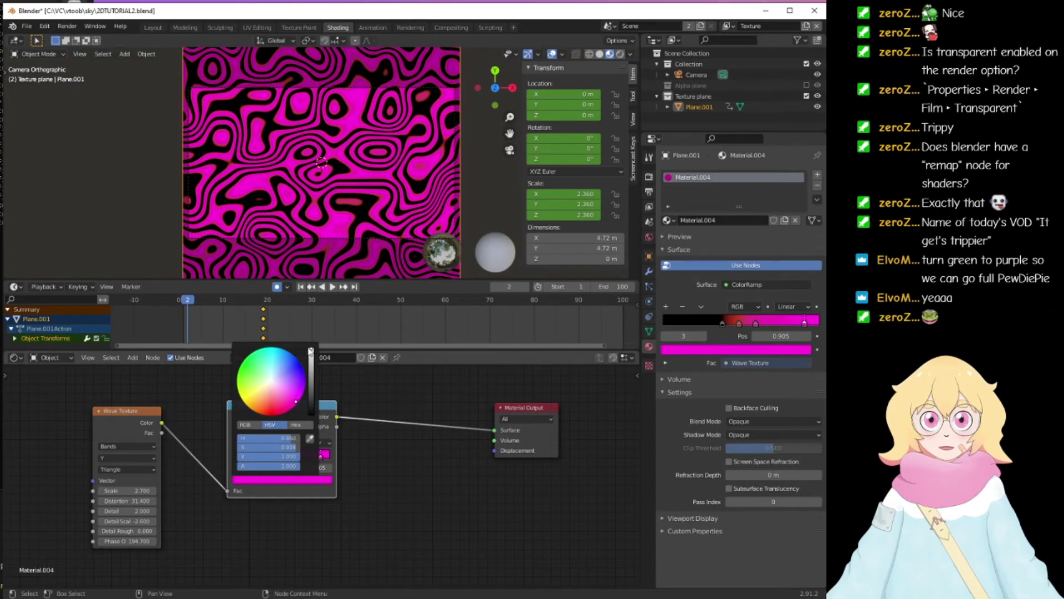
left_click(289, 393)
left_click_drag(291, 392, 278, 406)
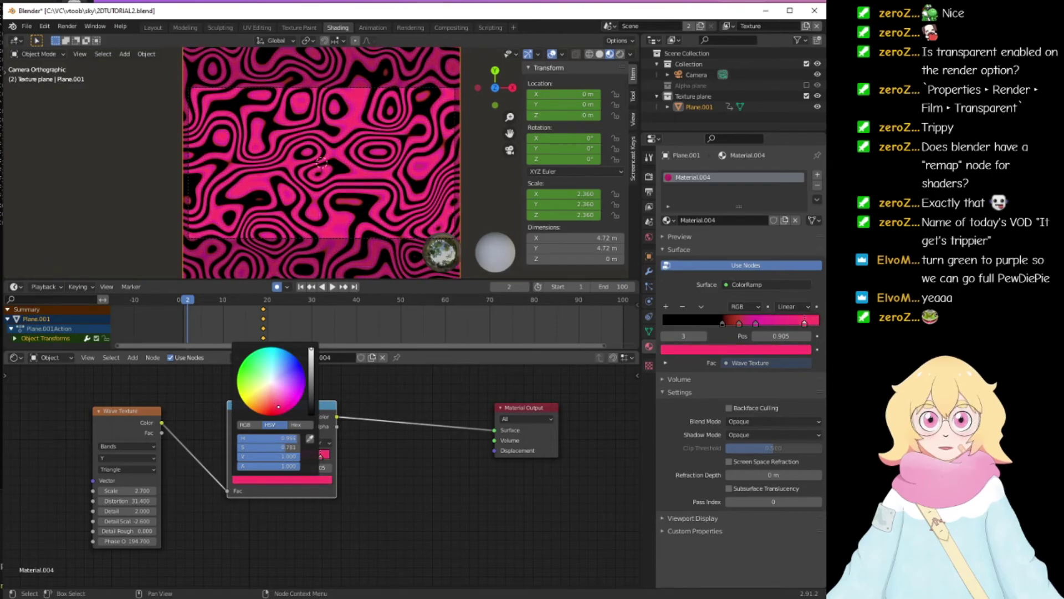
Step: Set the Wave Texture's Phase Offset to 203.6 and insert a keyframe for it at frame 1
left_click_drag(127, 541, 175, 541)
middle_click_drag(269, 424, 323, 430)
key("space")
right_click(179, 547)
left_click(145, 456)
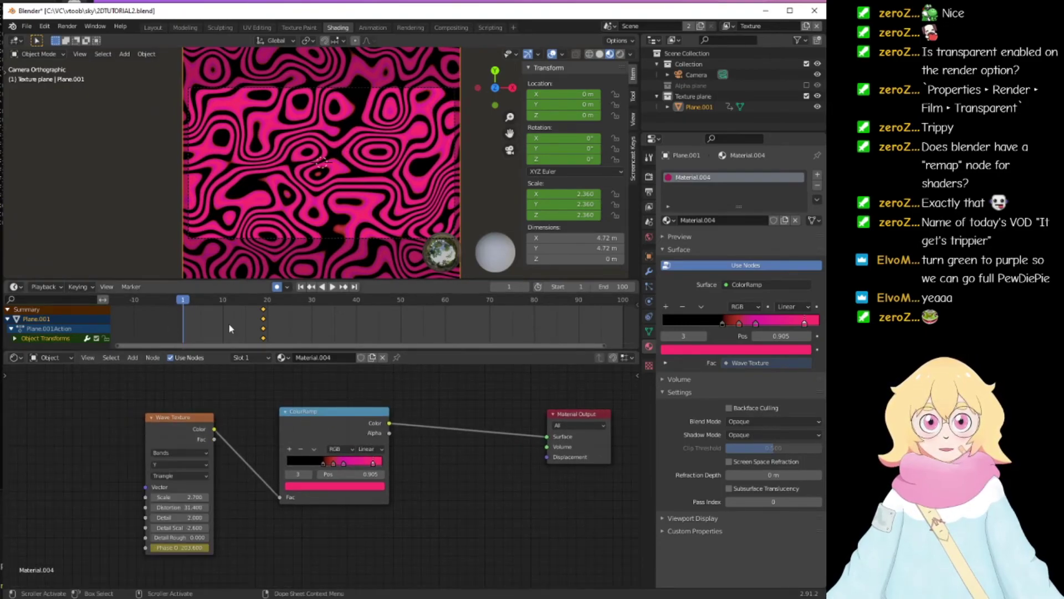
Step: Go to frame 100 and raise the Wave Texture's Phase Offset for the animation's end keyframe
left_click_drag(188, 305, 372, 308)
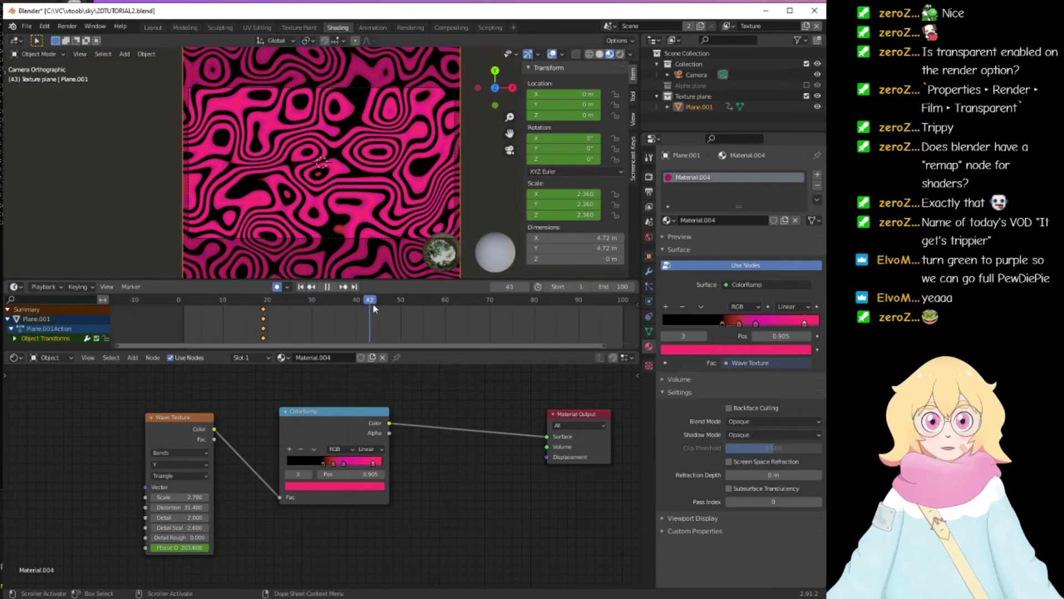
left_click_drag(533, 308, 620, 308)
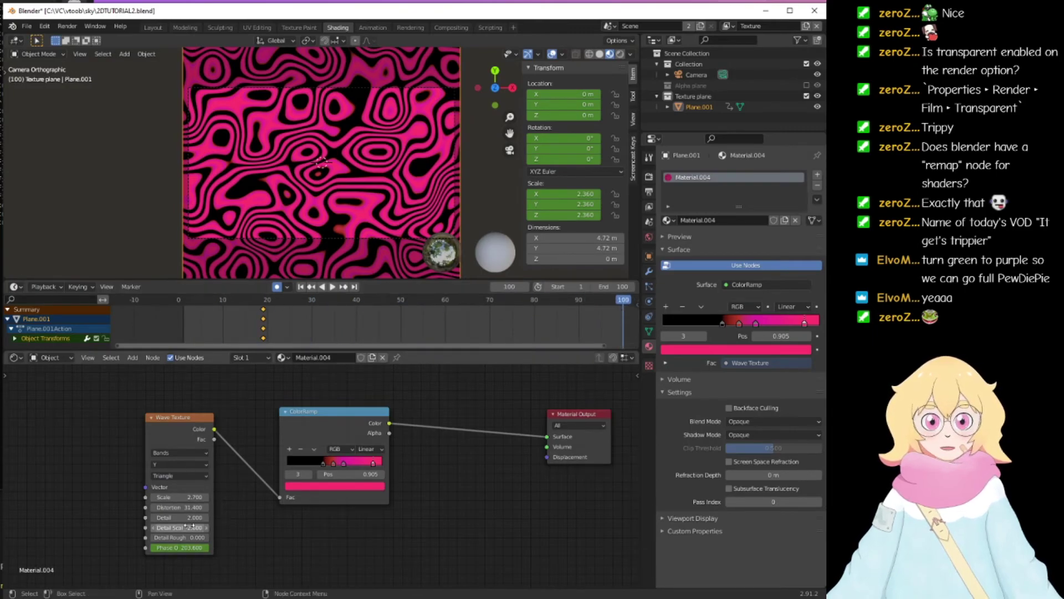
left_click_drag(179, 547, 227, 547)
Step: Play and scrub through the timeline to examine how the Phase Offset animation moves the pattern
key("space")
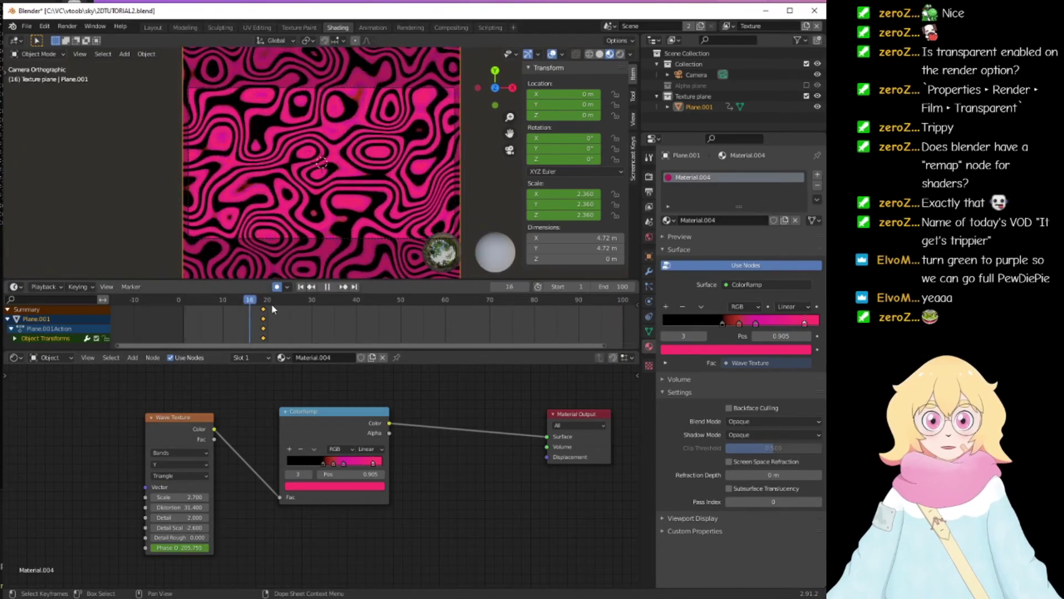
left_click(327, 287)
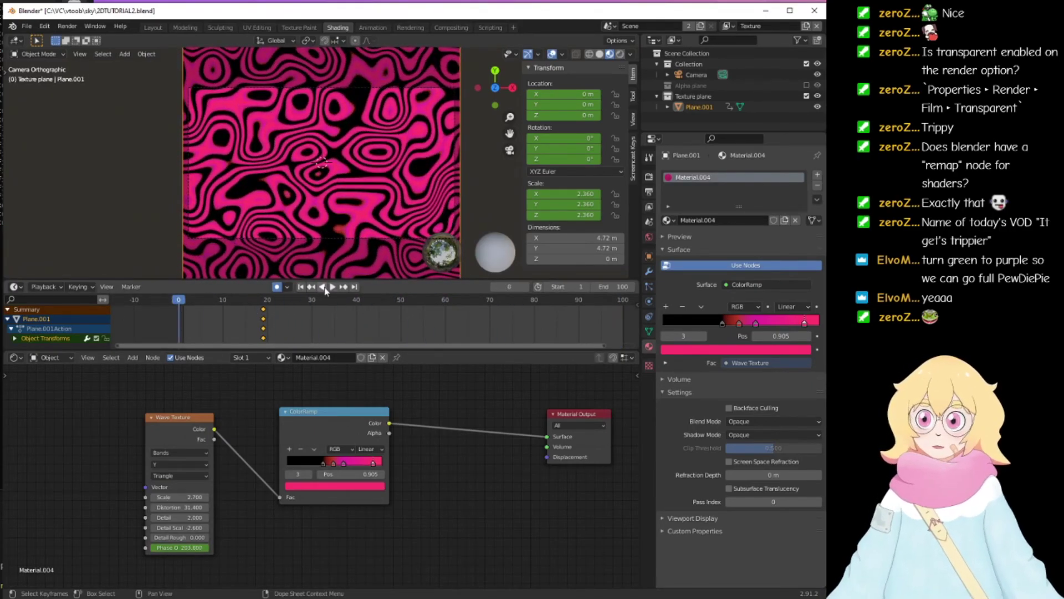
left_click(332, 288)
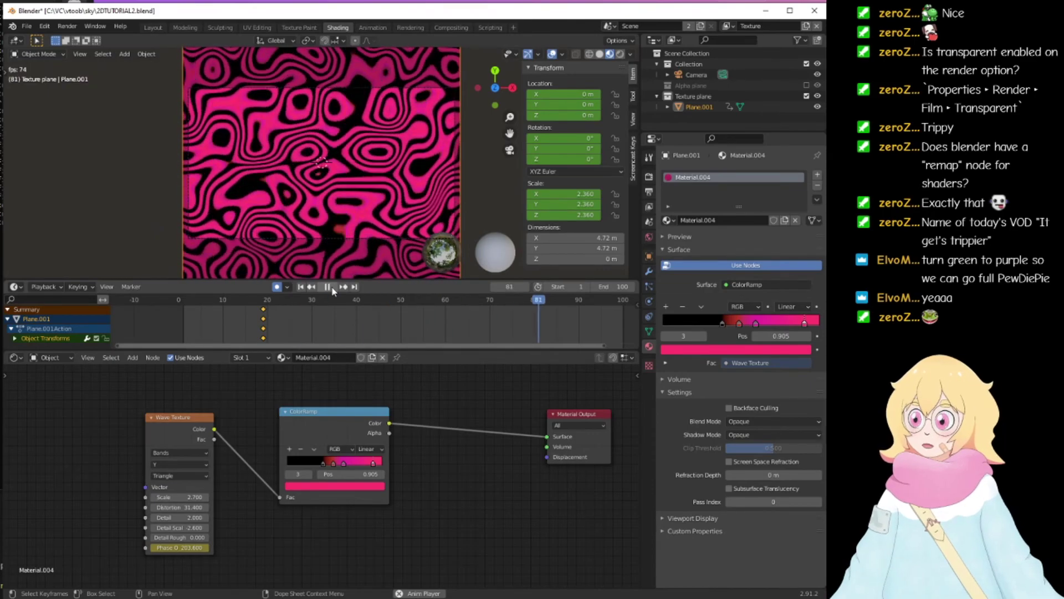
left_click(327, 287)
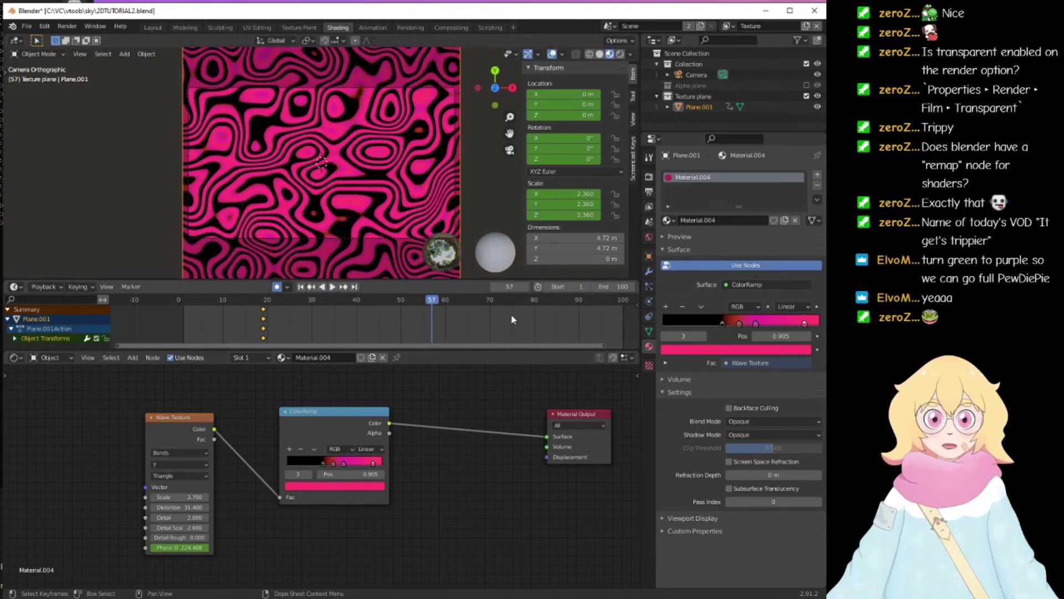
left_click_drag(340, 301, 413, 308)
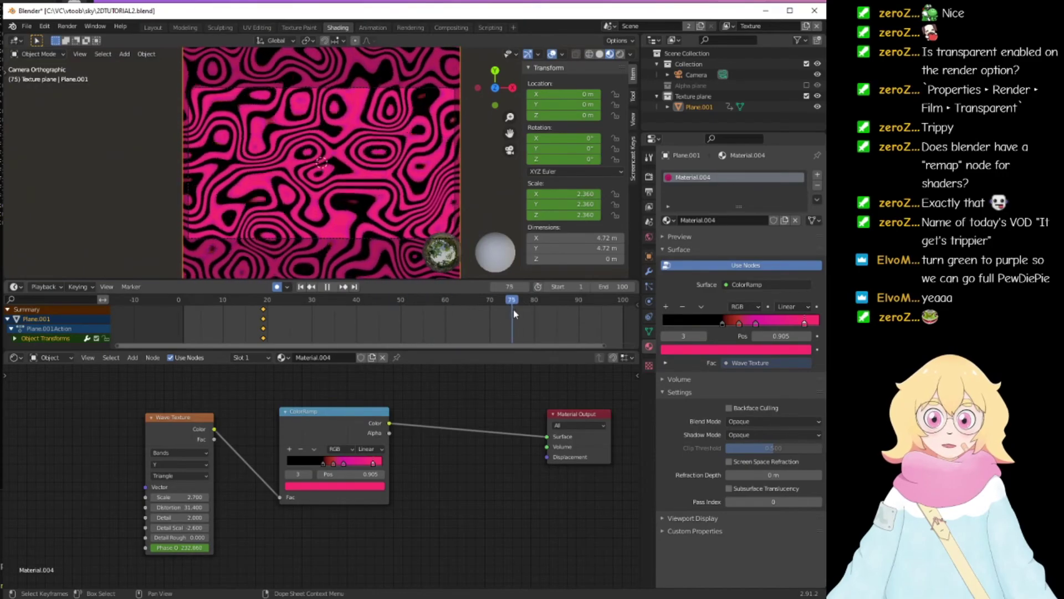
key("space")
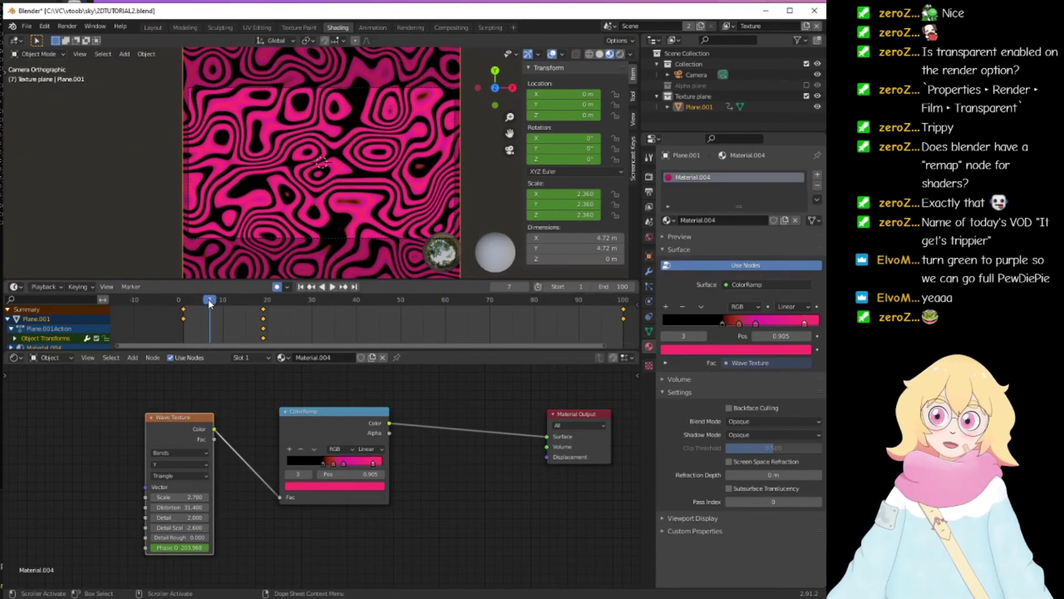
Step: Select the timeline's keyframes and set their interpolation mode to Linear
left_click_drag(208, 298, 187, 299)
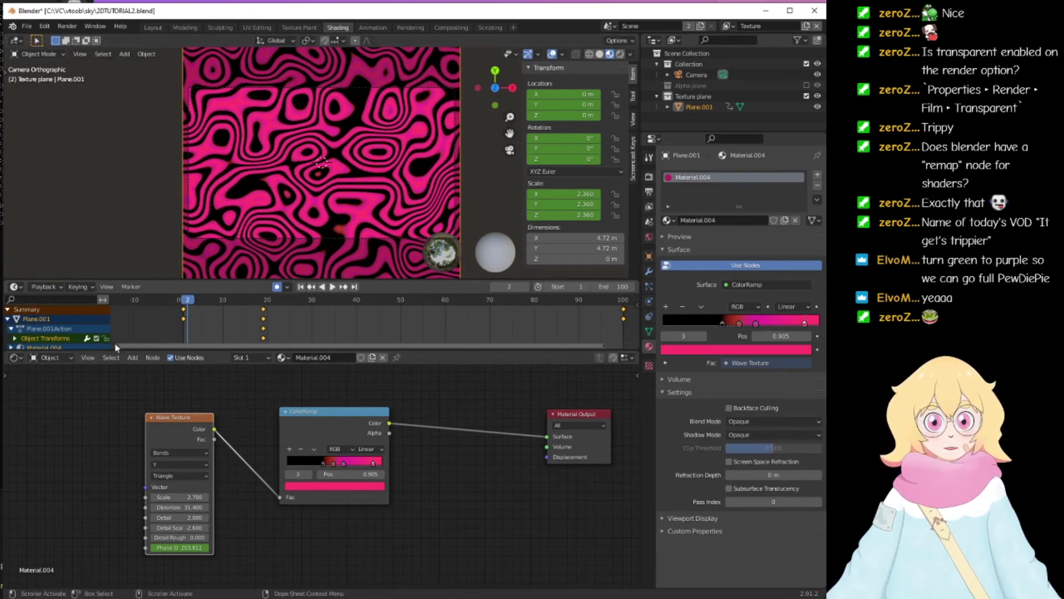
left_click_drag(605, 335, 652, 297)
right_click(184, 322)
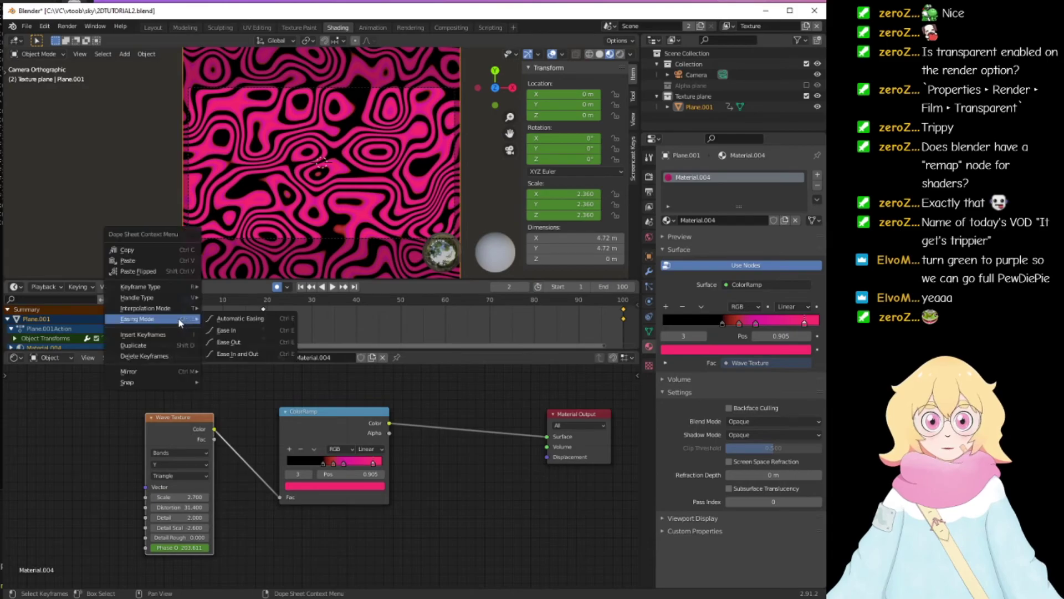
mouse_move(166, 320)
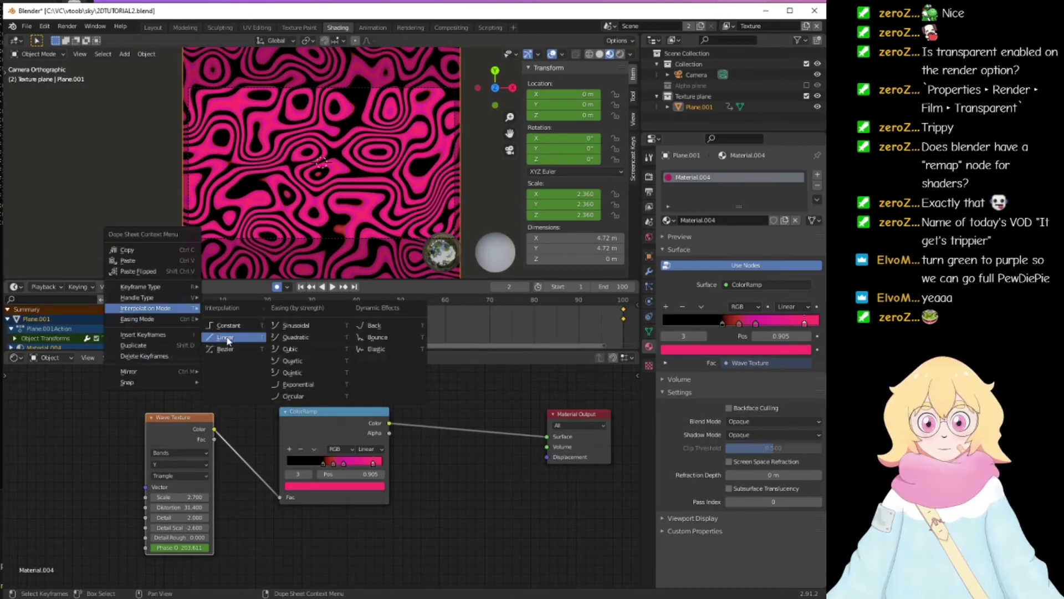
left_click(225, 341)
Step: Play the wave pattern's animation to check its linear motion and return the playhead to frame 0
left_click_drag(198, 300, 638, 321)
key("space")
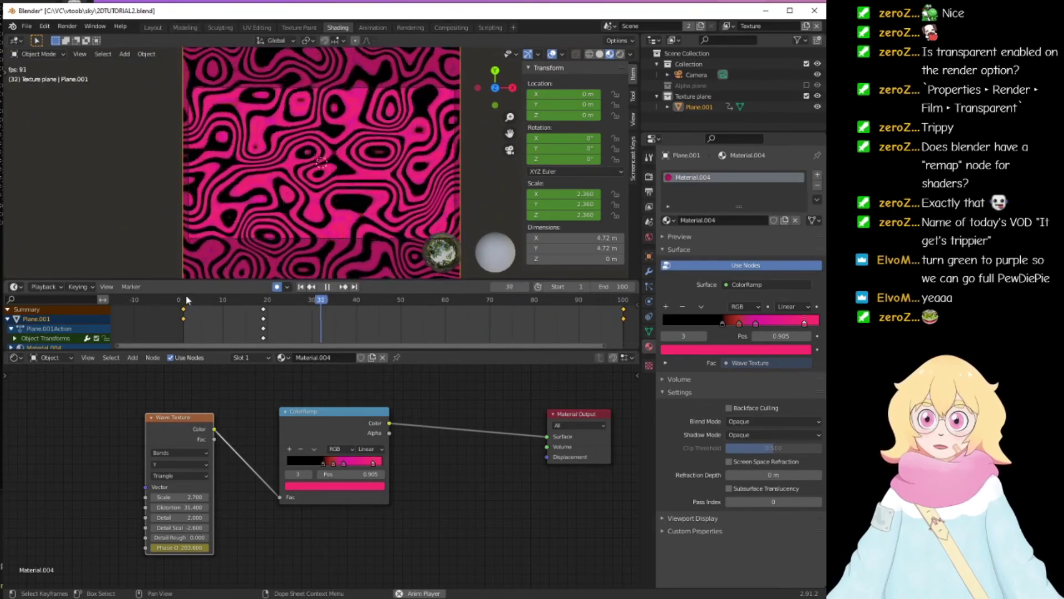
key("space")
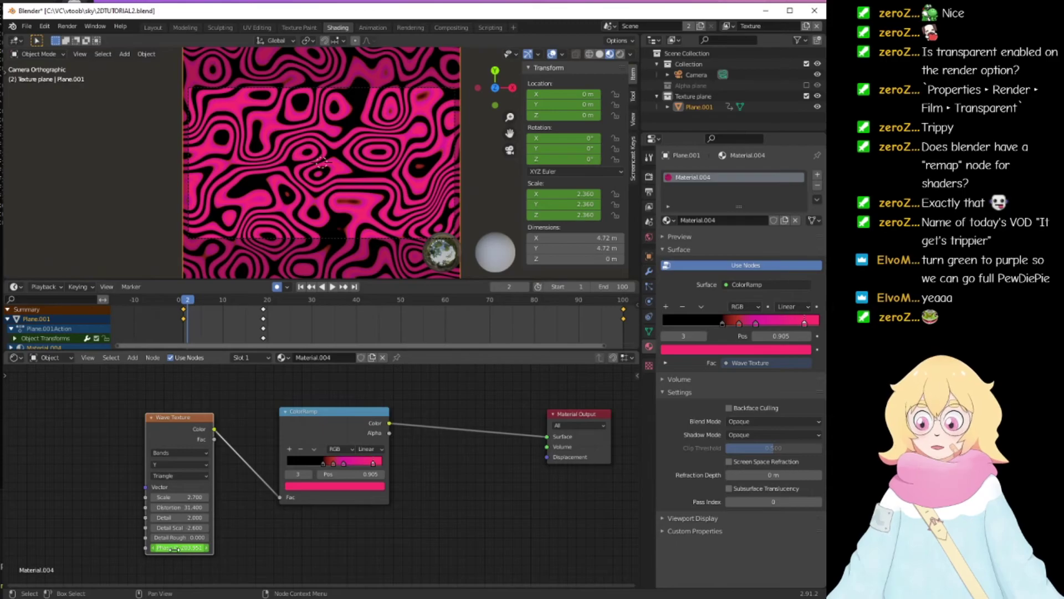
left_click_drag(193, 302, 179, 321)
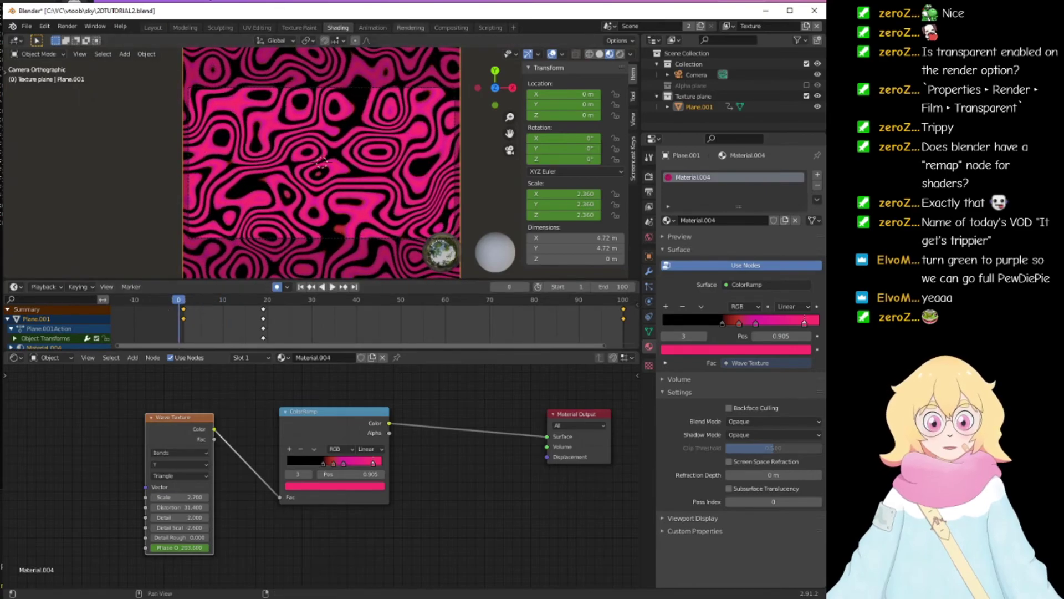
Step: Render the Texture layer's animation and close the render window
left_click(68, 28)
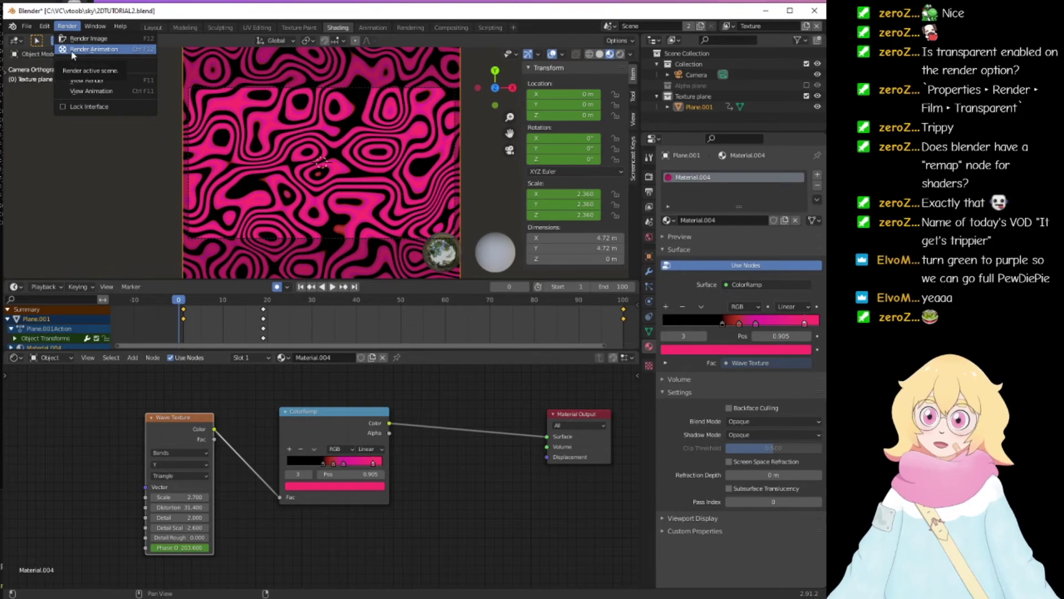
left_click(72, 54)
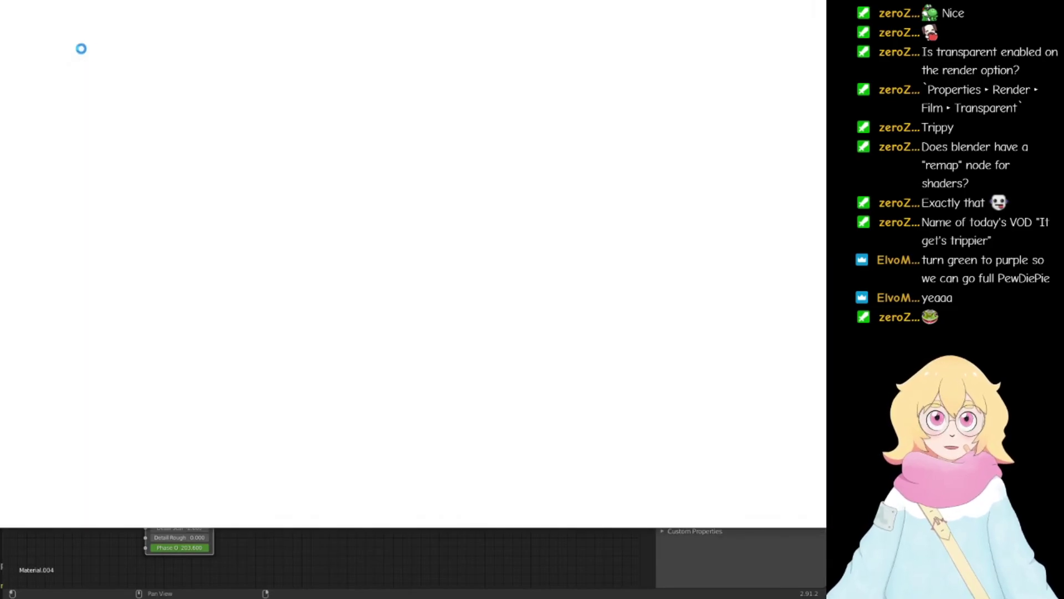
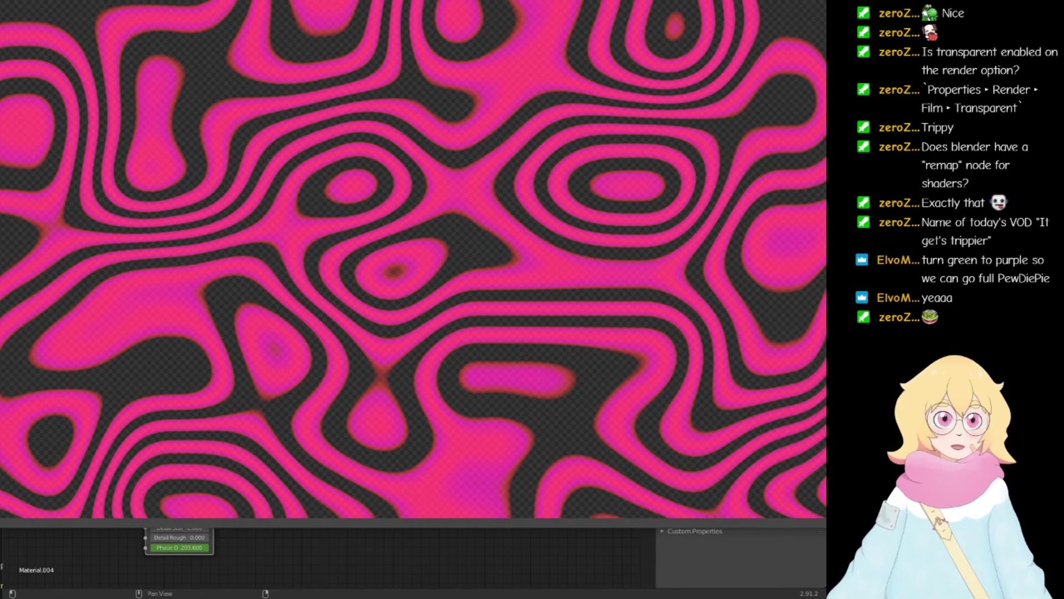
key("Escape")
Step: Switch to the Alpha view layer and scrub its animation to frame 42
left_click_drag(357, 301, 364, 299)
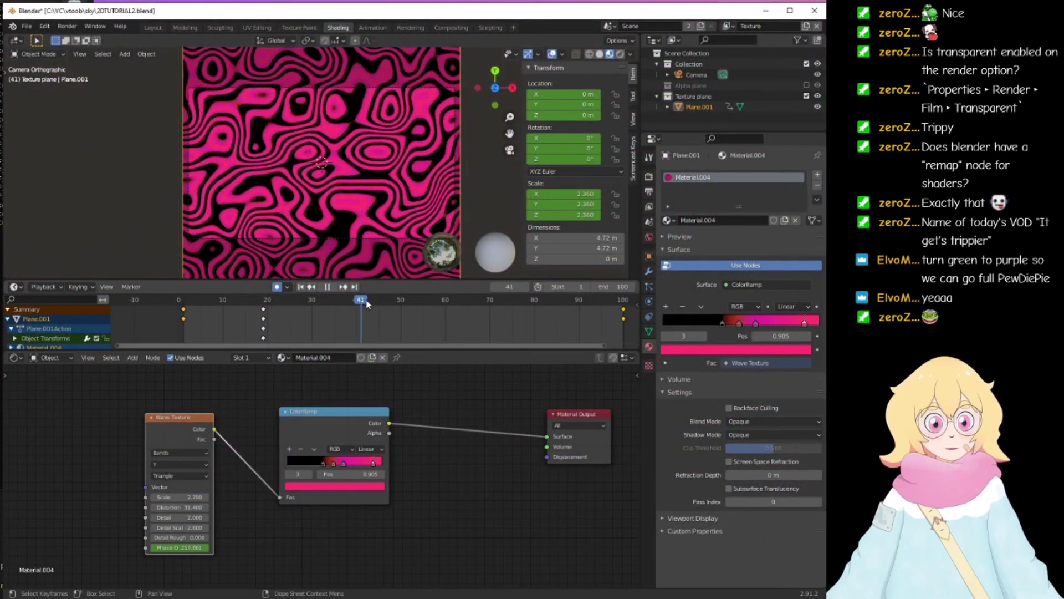
key("Escape")
left_click(729, 26)
left_click(711, 42)
left_click_drag(292, 302, 364, 308)
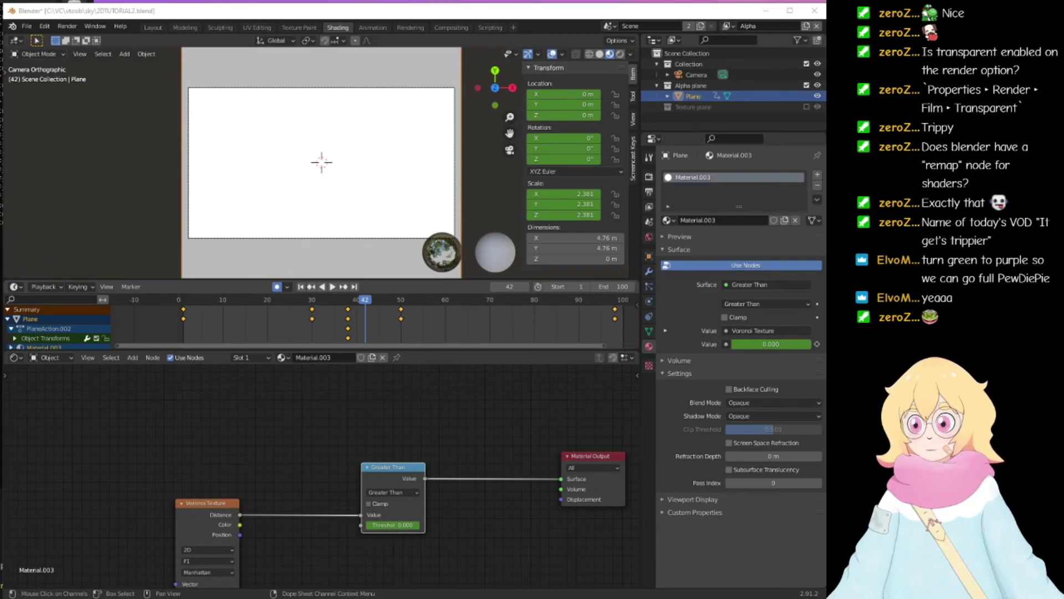
Step: Bring up the Global Transition properties, preview the rendered transition several times and close the dialog
left_click_drag(0, 70, 432, 114)
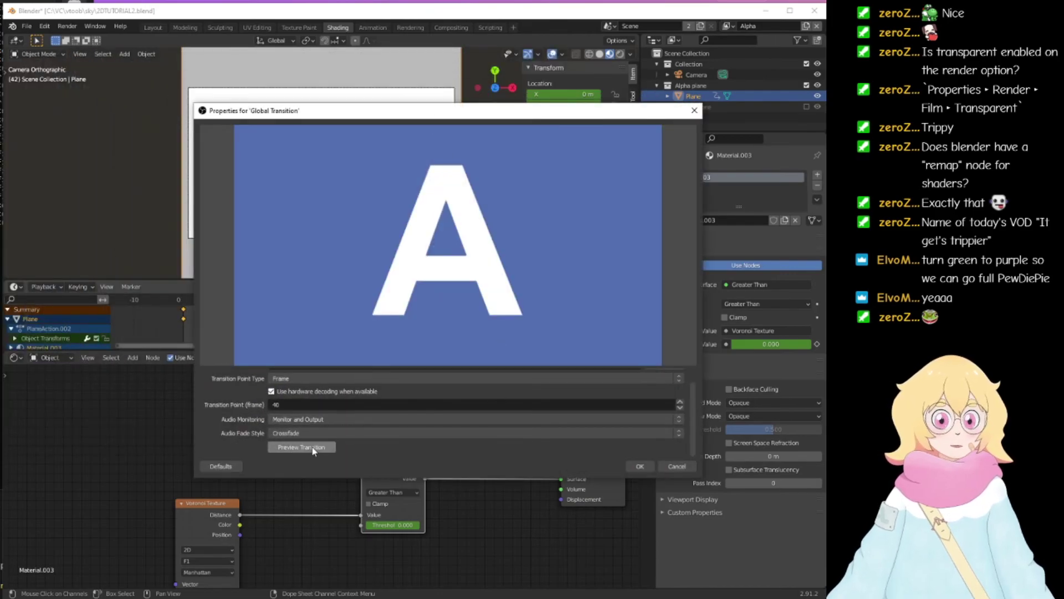
left_click(308, 450)
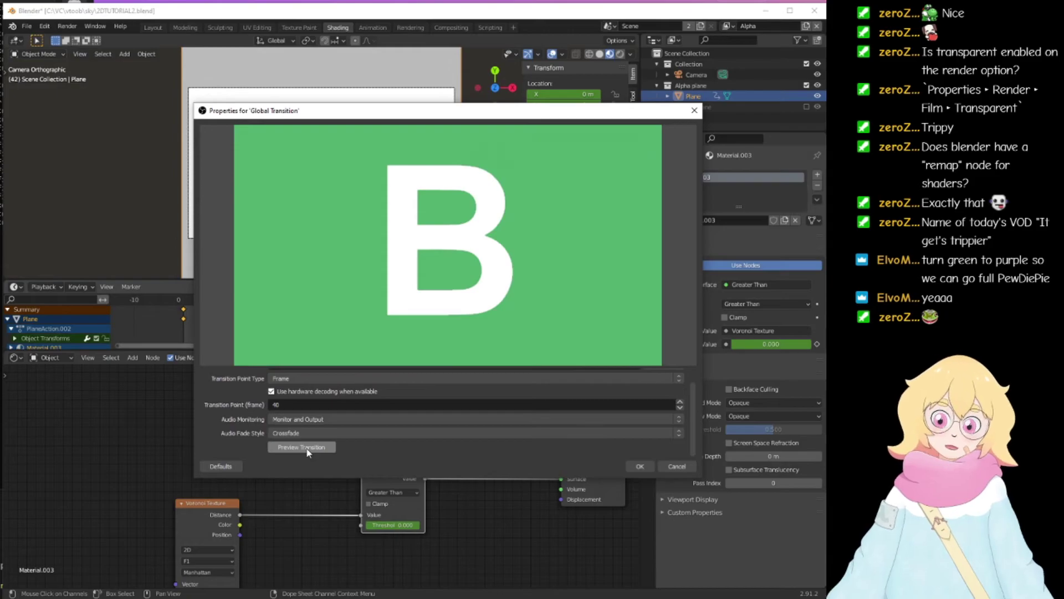
left_click(308, 450)
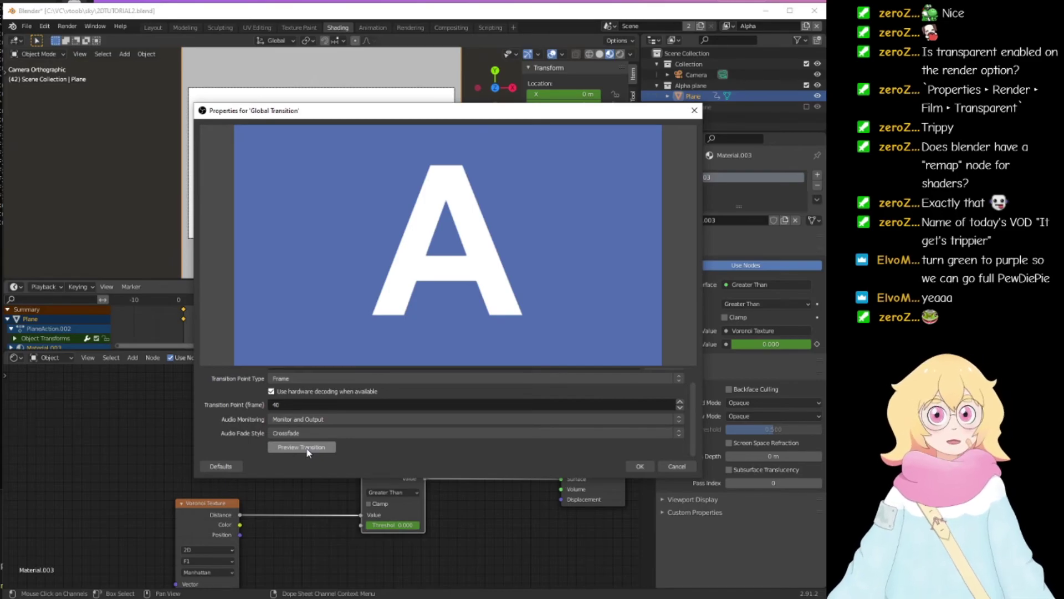
left_click(306, 450)
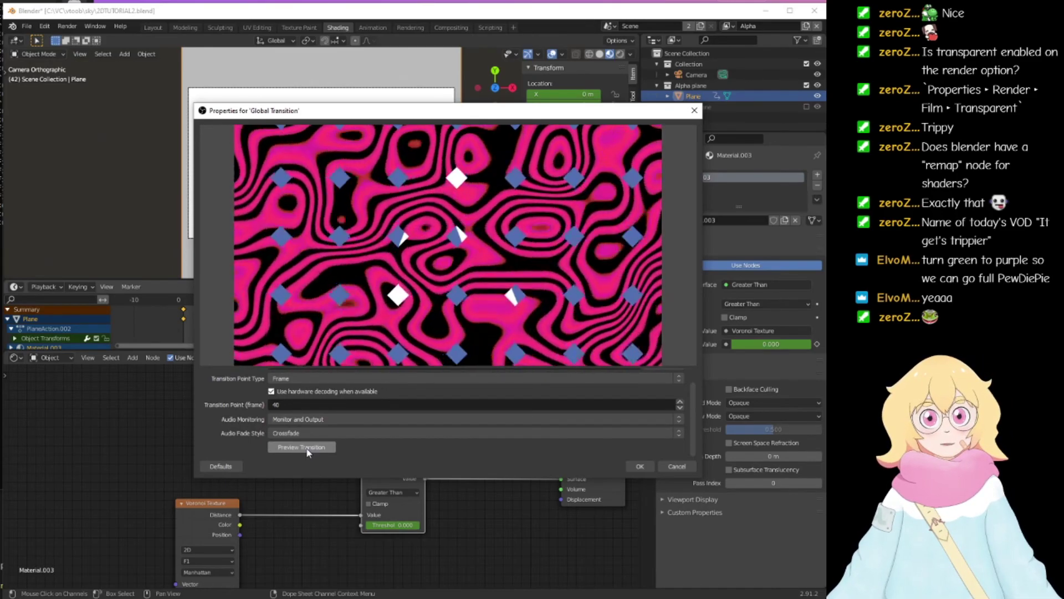
key("Escape")
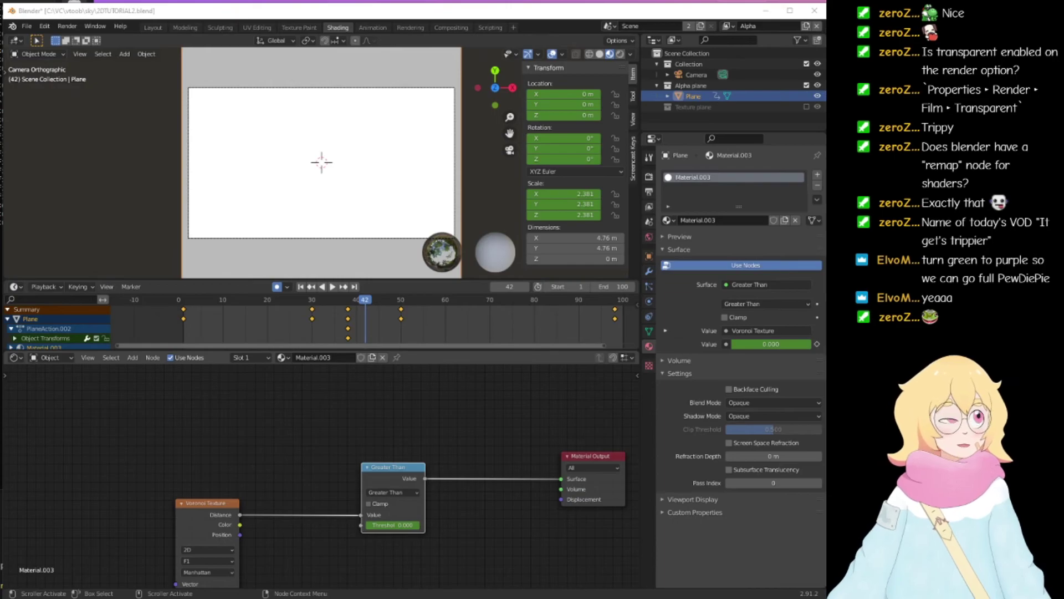
Step: Return to Blender, deselect the Alpha plane and save 2DTUTORIAL2.blend
key("alt+Tab")
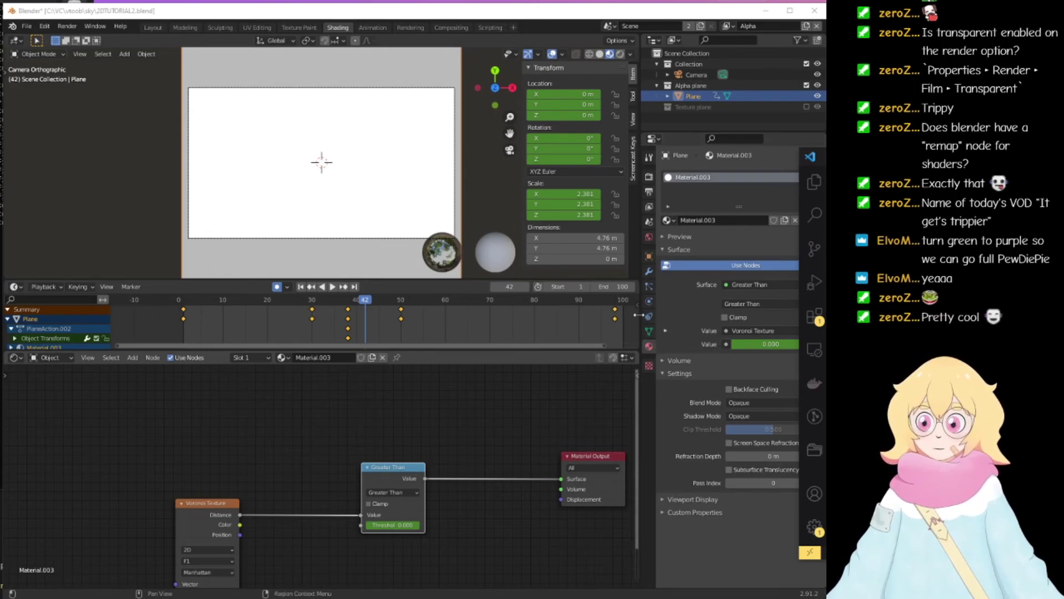
left_click(121, 179)
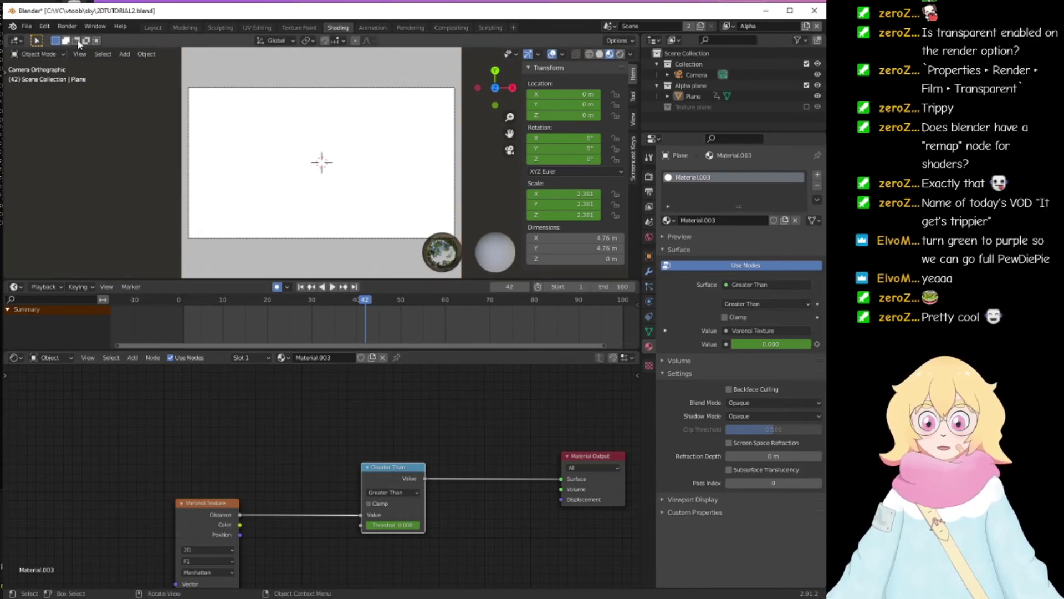
left_click(27, 26)
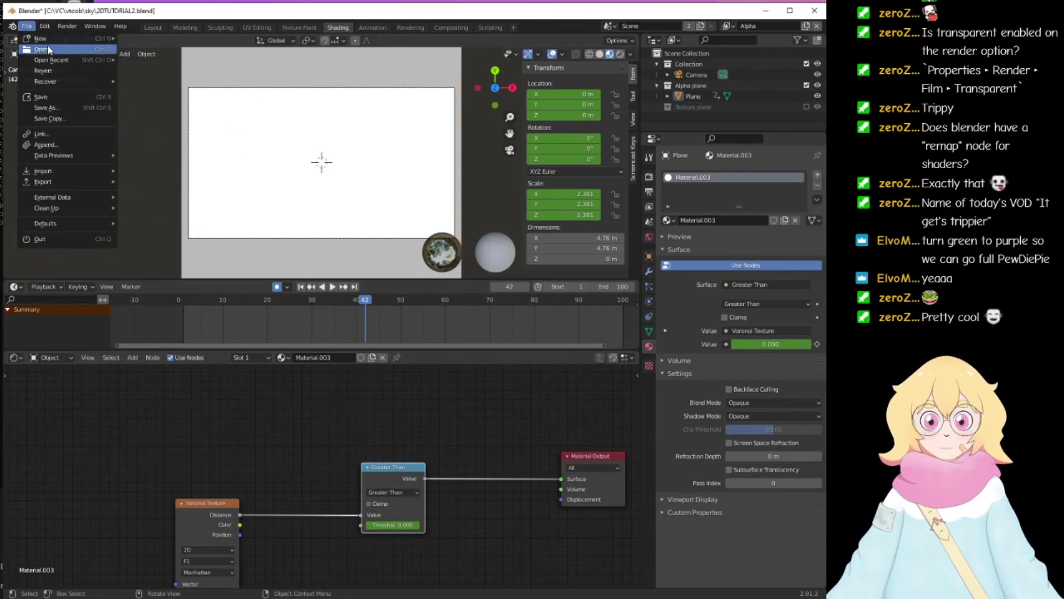
left_click(49, 98)
Step: Create a new file from the General template
left_click(26, 26)
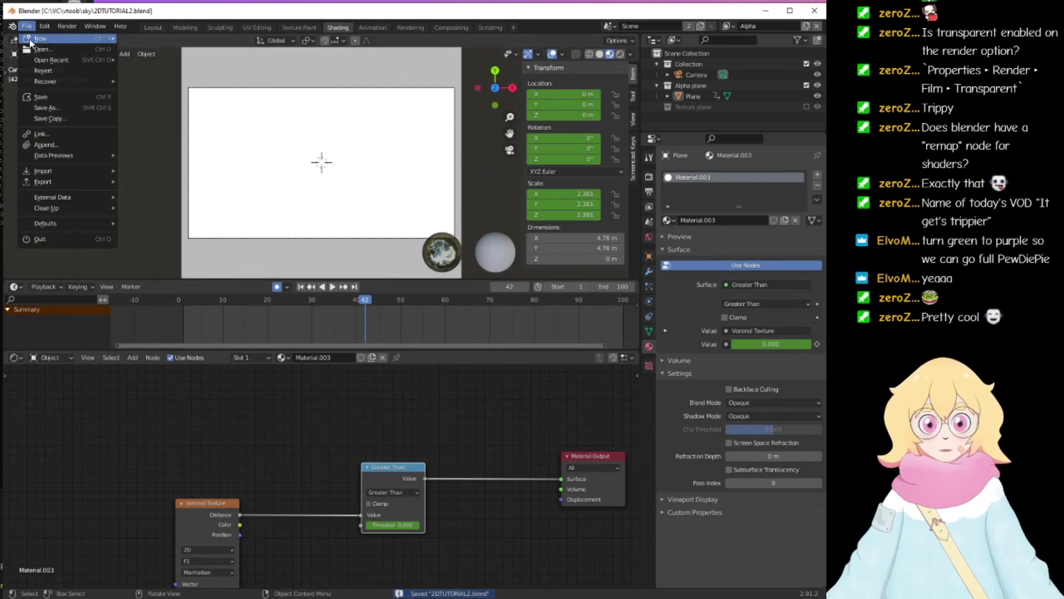
mouse_move(66, 38)
left_click(158, 38)
middle_click_drag(403, 353, 260, 293)
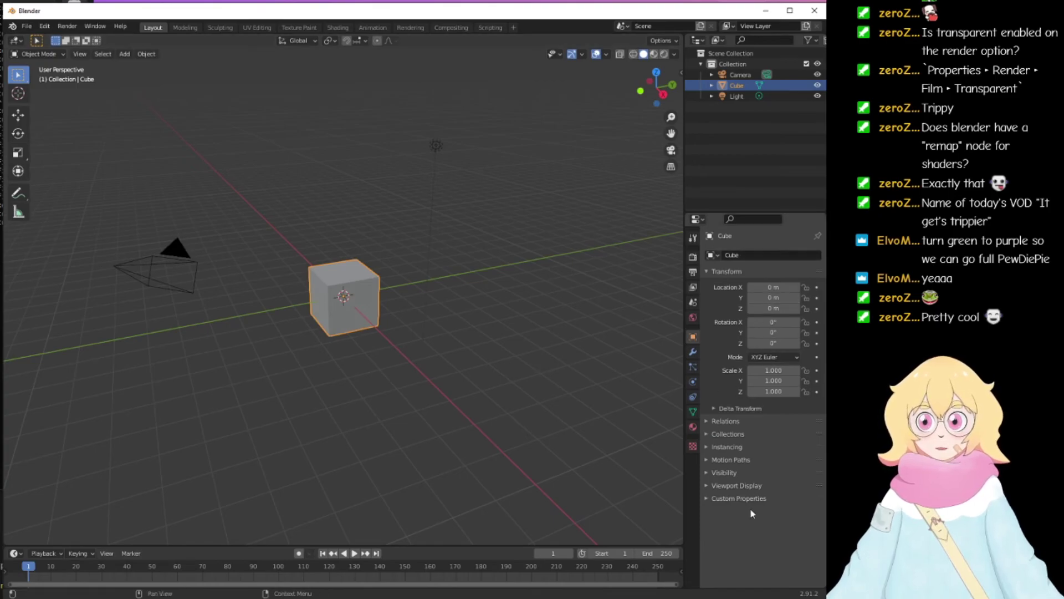
Step: Enlarge the timeline and move the cube up to about X -2.69 m, Y -0.37 m, Z 4.95 m
middle_click_drag(522, 328, 378, 318)
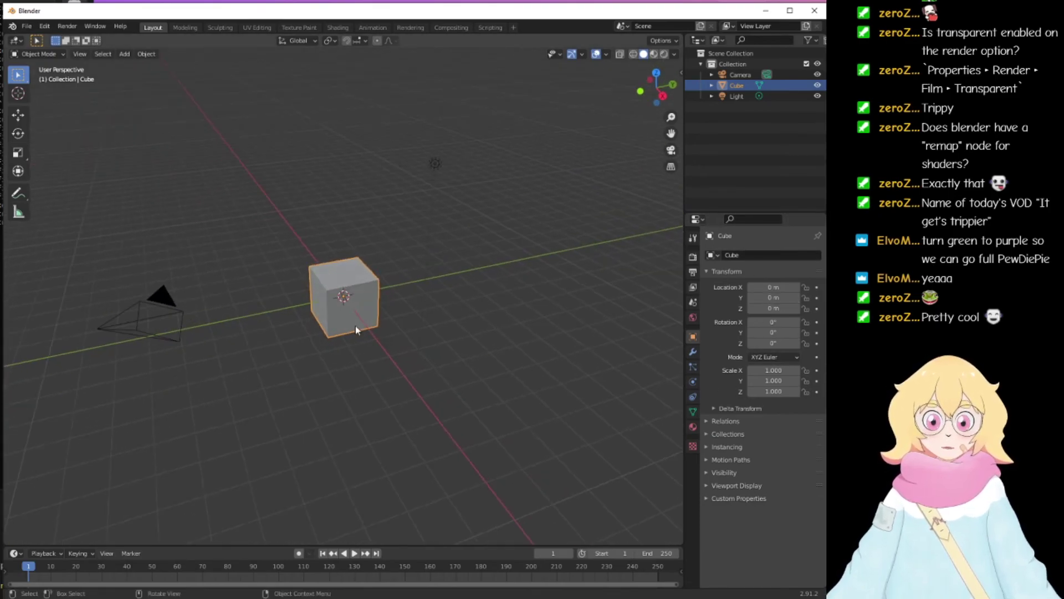
left_click_drag(276, 547, 275, 499)
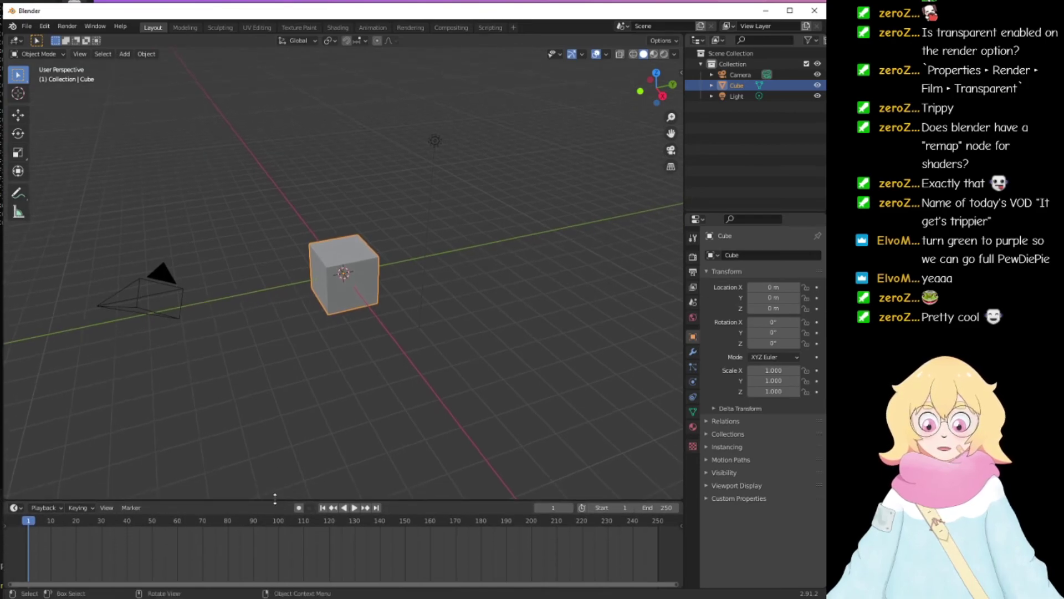
middle_click_drag(298, 291, 383, 284)
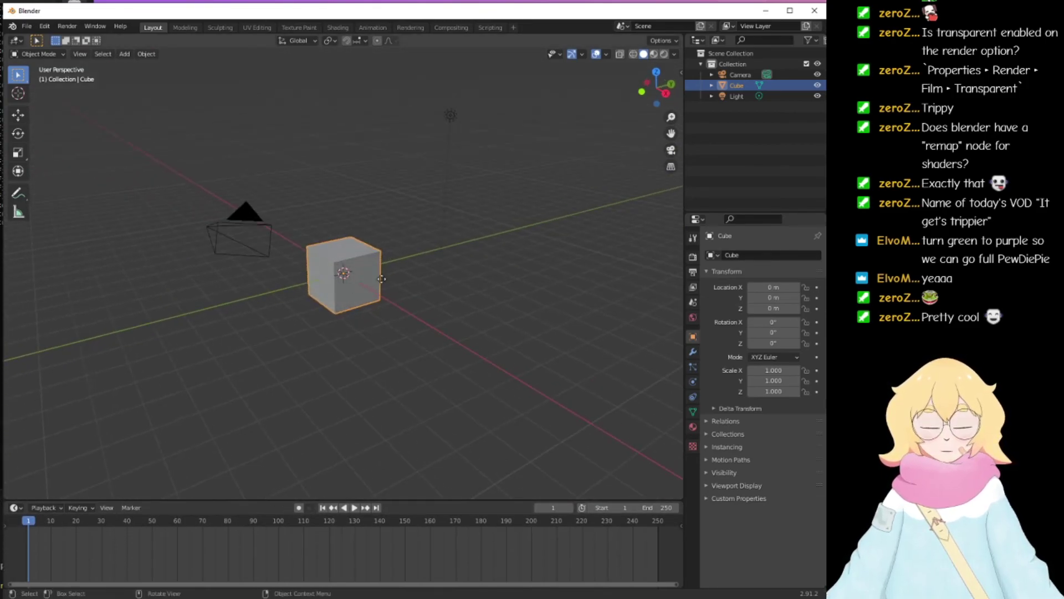
key("g")
left_click(334, 143)
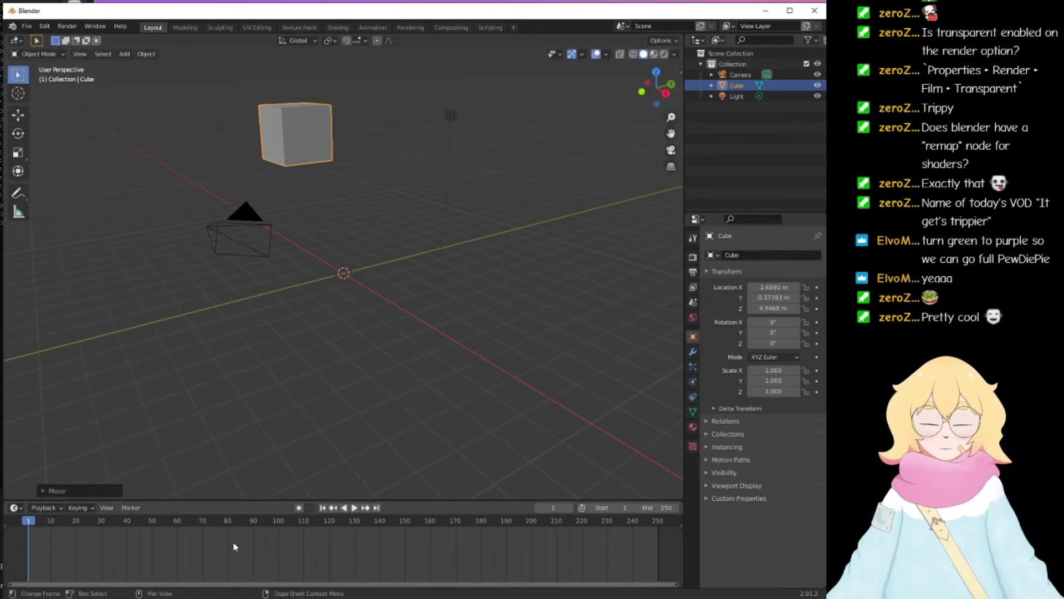
Step: Turn on auto keying and insert a Location keyframe for the cube at frame 1
left_click(299, 507)
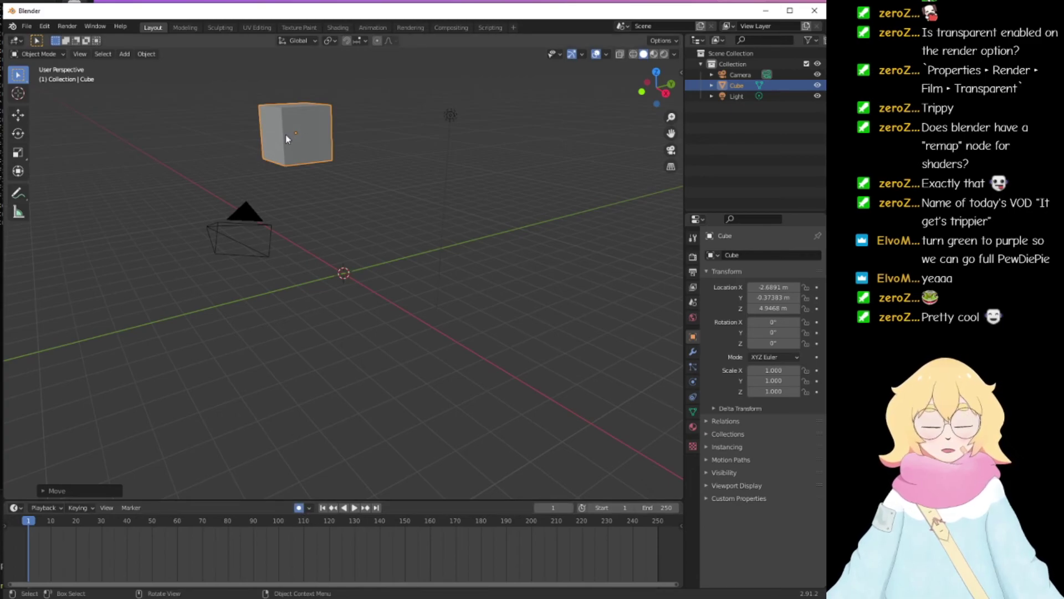
key("i")
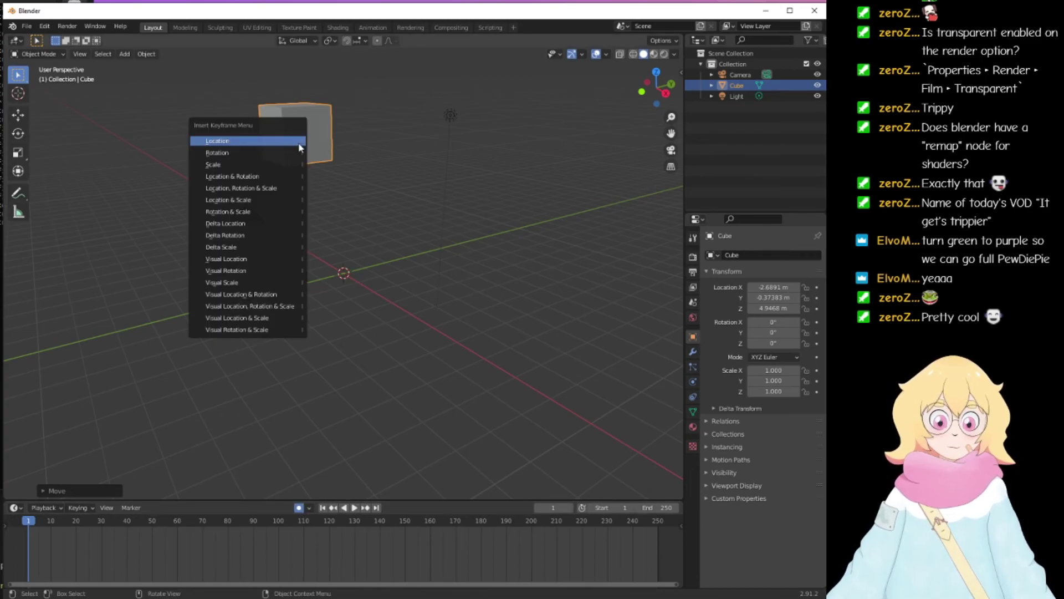
left_click(252, 142)
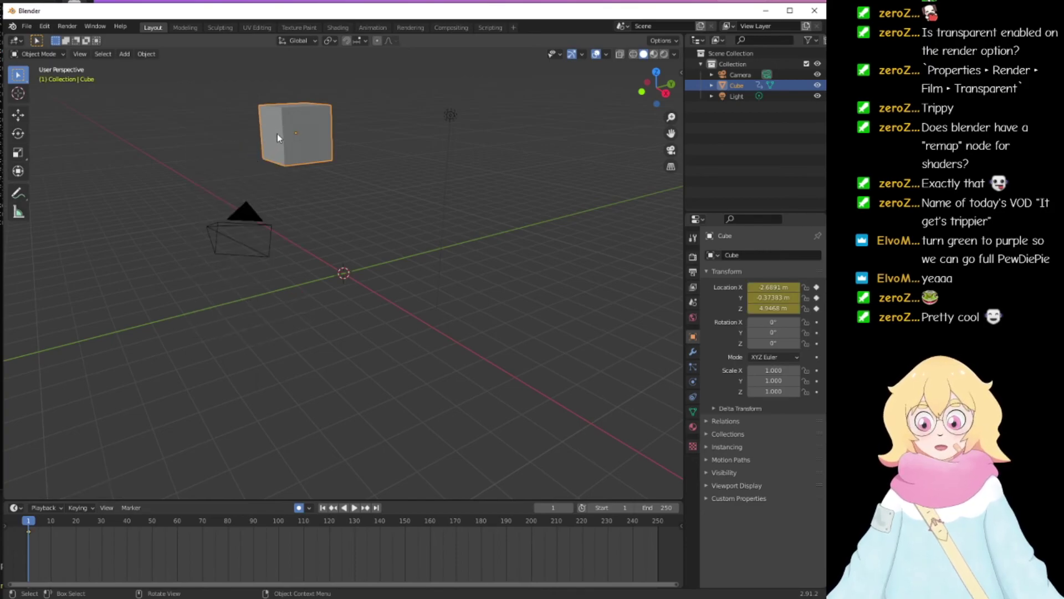
Step: Go to frame 50 and move the cube down to about X 3.93 m, Y 5.41 m, Z -1.14 m
key("g")
key("Escape")
left_click_drag(217, 524, 154, 525)
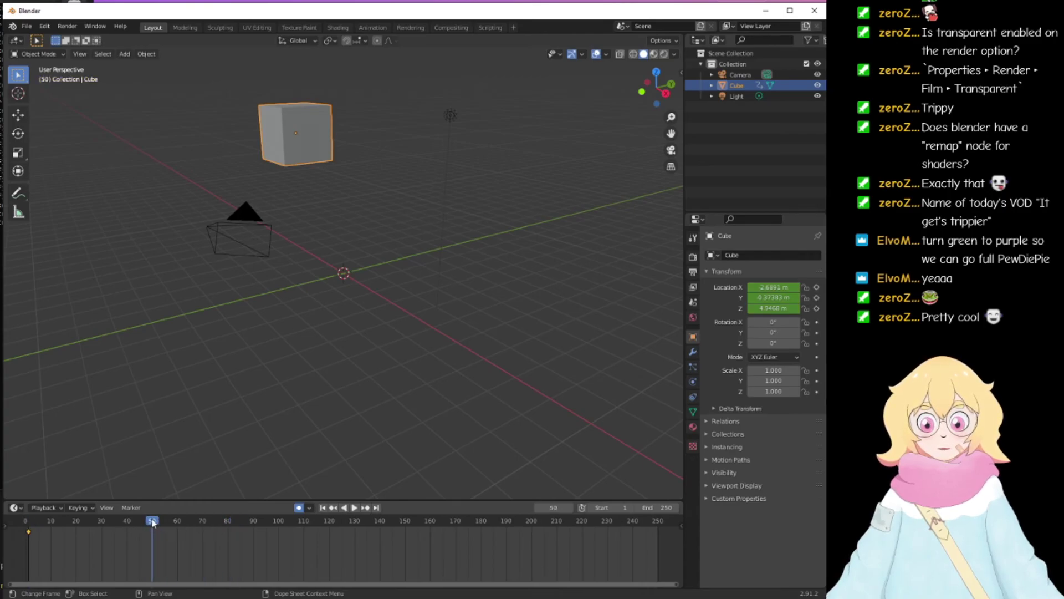
left_click_drag(291, 135, 515, 305)
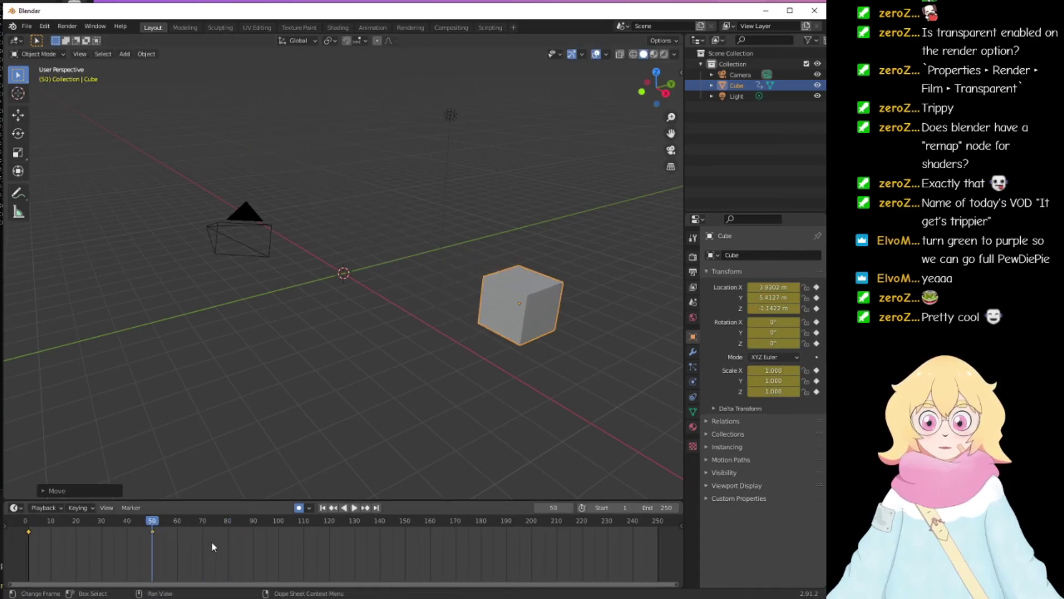
Step: Play back the cube's animation and return the playhead to frame 0
key("space")
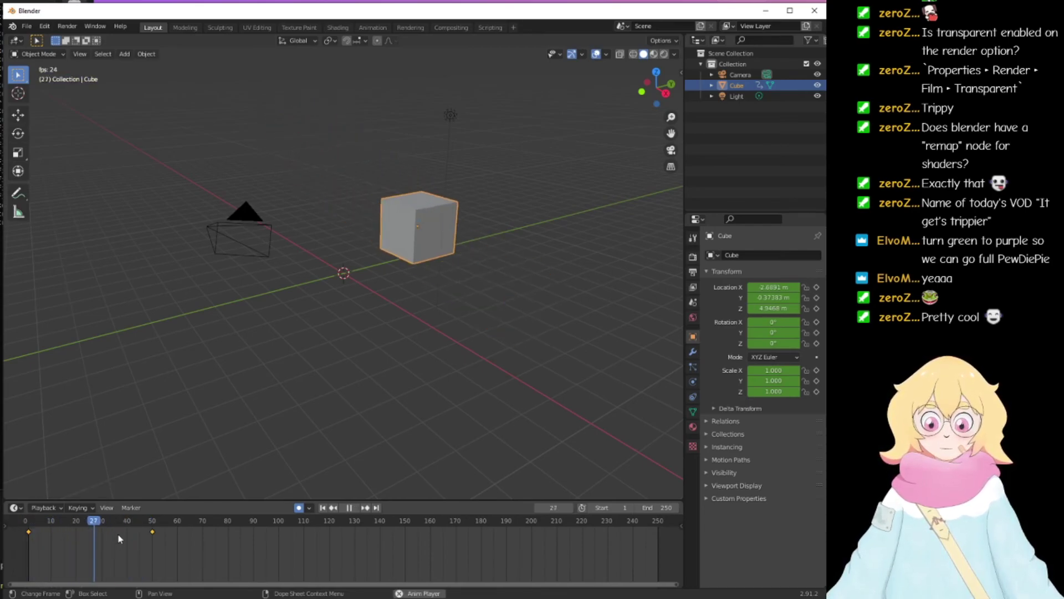
key("space")
left_click_drag(131, 523, 24, 521)
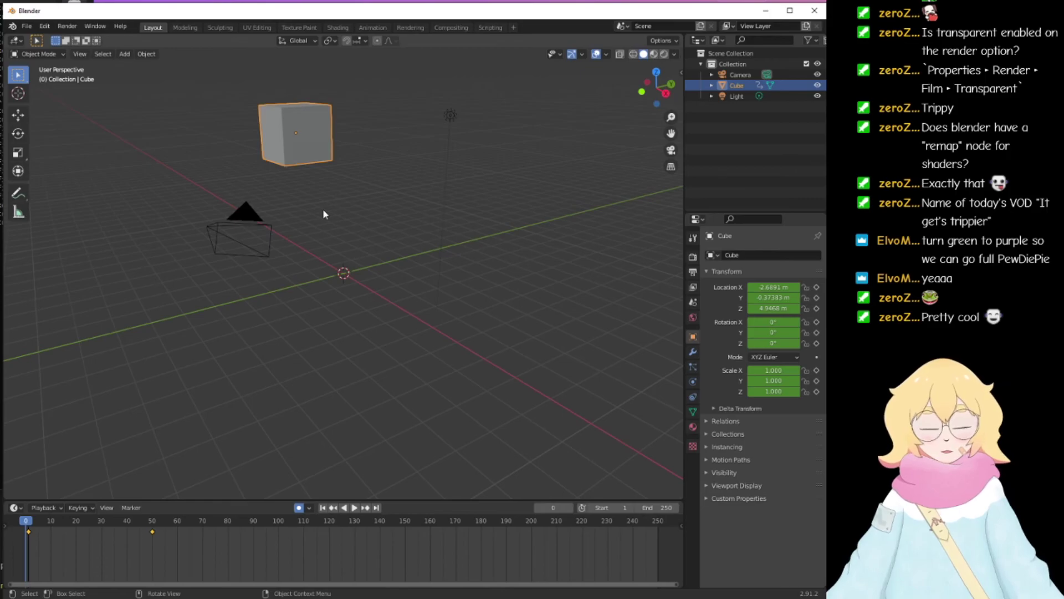
Step: Duplicate the cube to one side at frame 0, scrub to frame 3 to check the copy's motion, and undo the duplication
key("shift+d")
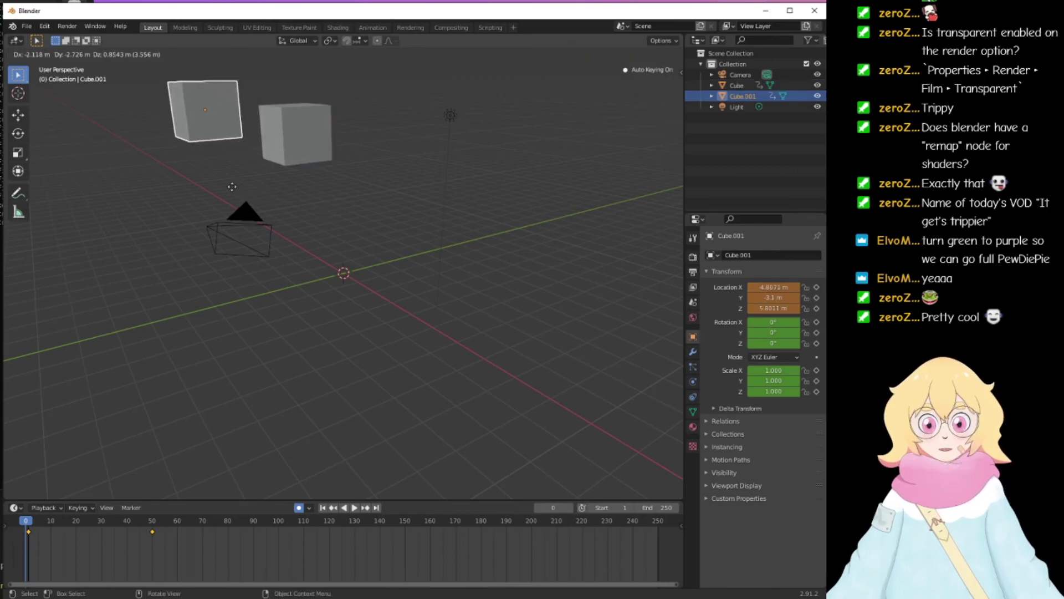
left_click(222, 189)
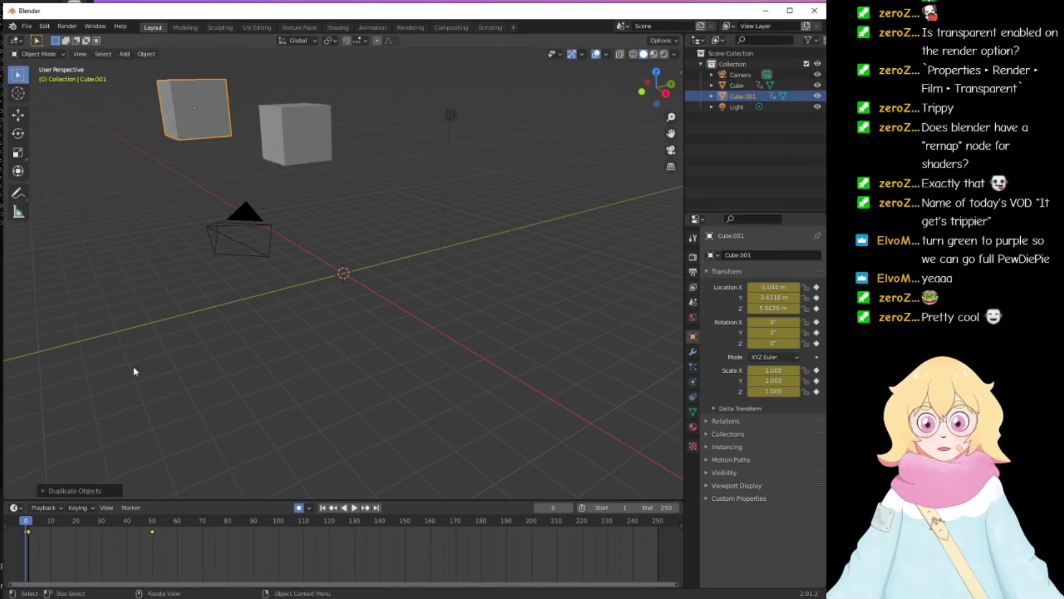
left_click_drag(28, 527, 33, 547)
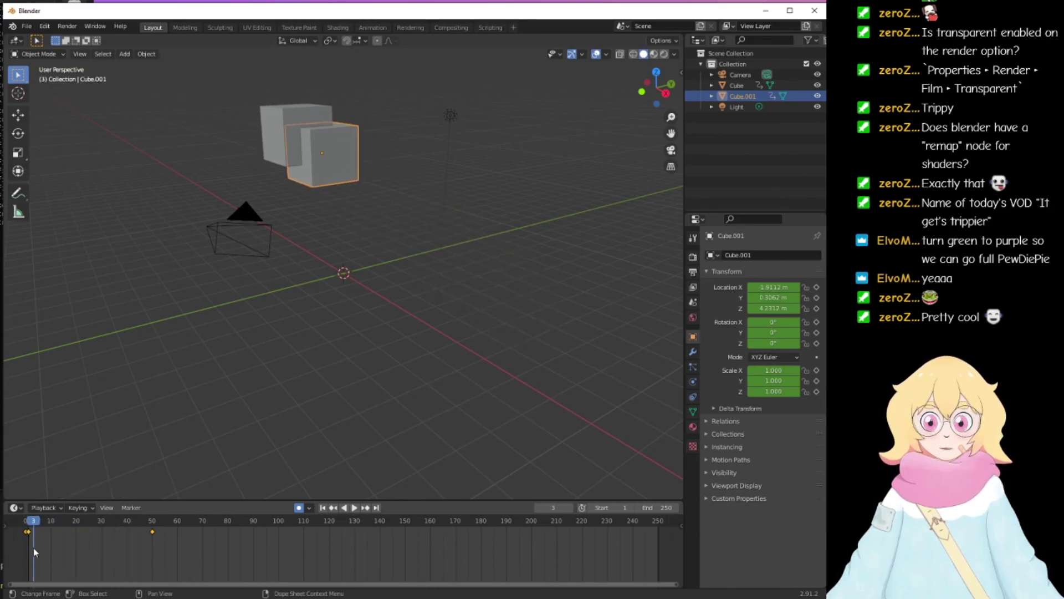
key("ctrl+z")
key("ctrl+z")
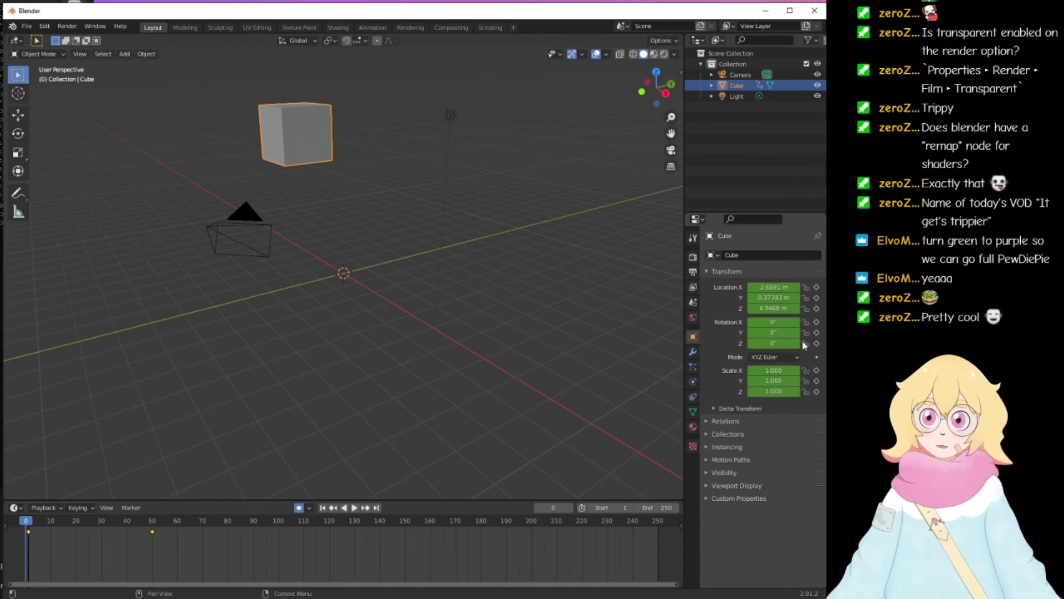
Step: Apply All Transforms to Deltas to the cube and check its Delta Transform values
left_click(737, 411)
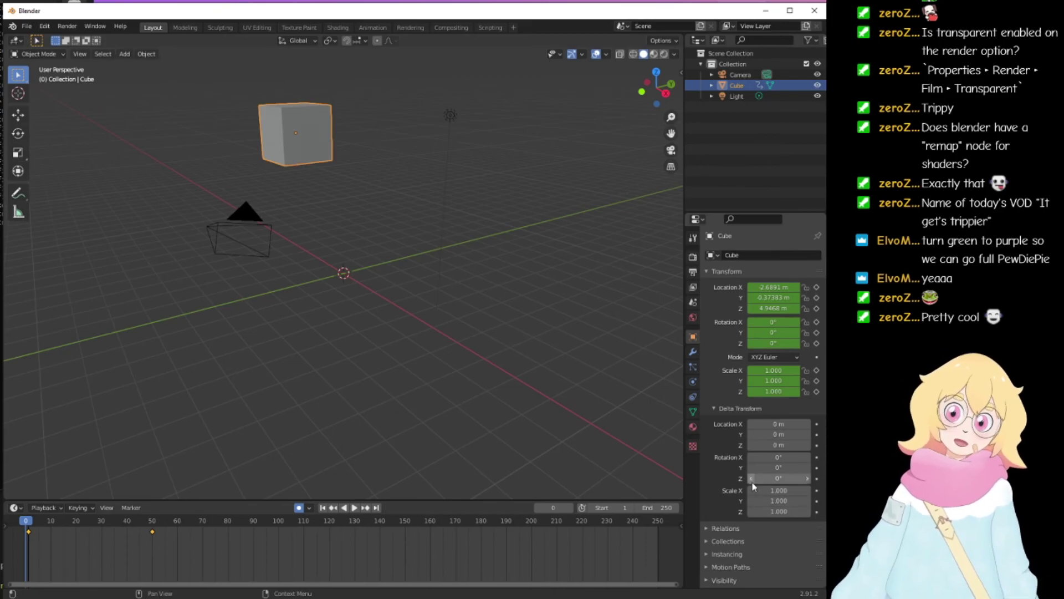
left_click(738, 410)
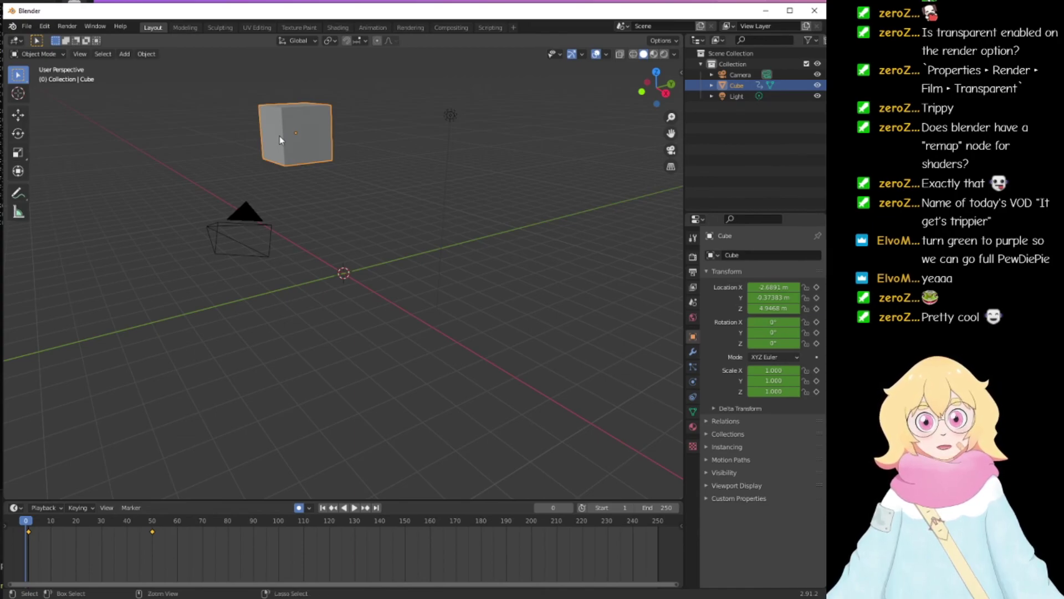
key("ctrl+a")
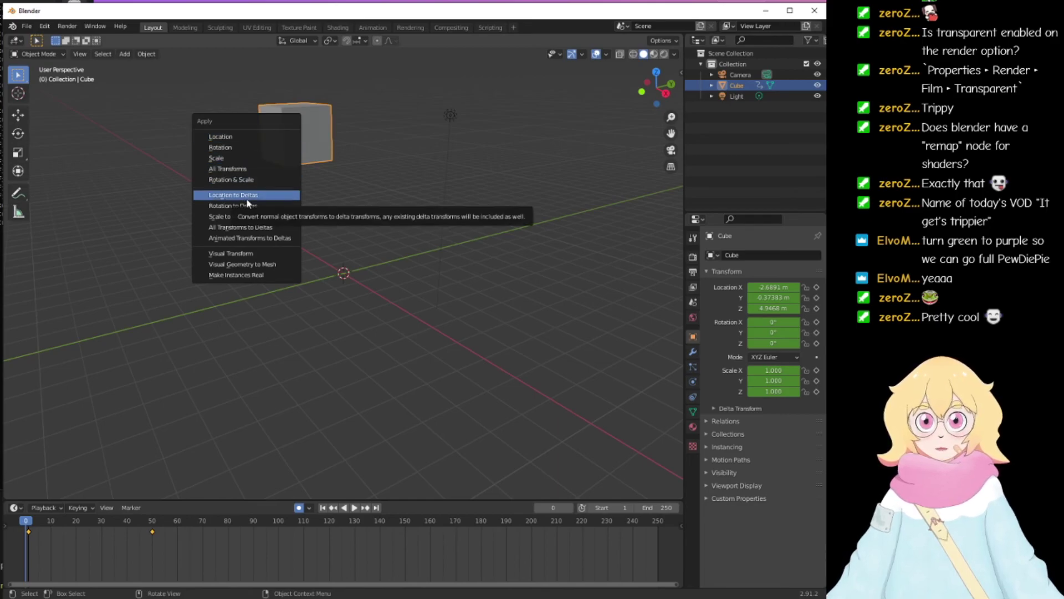
left_click(239, 228)
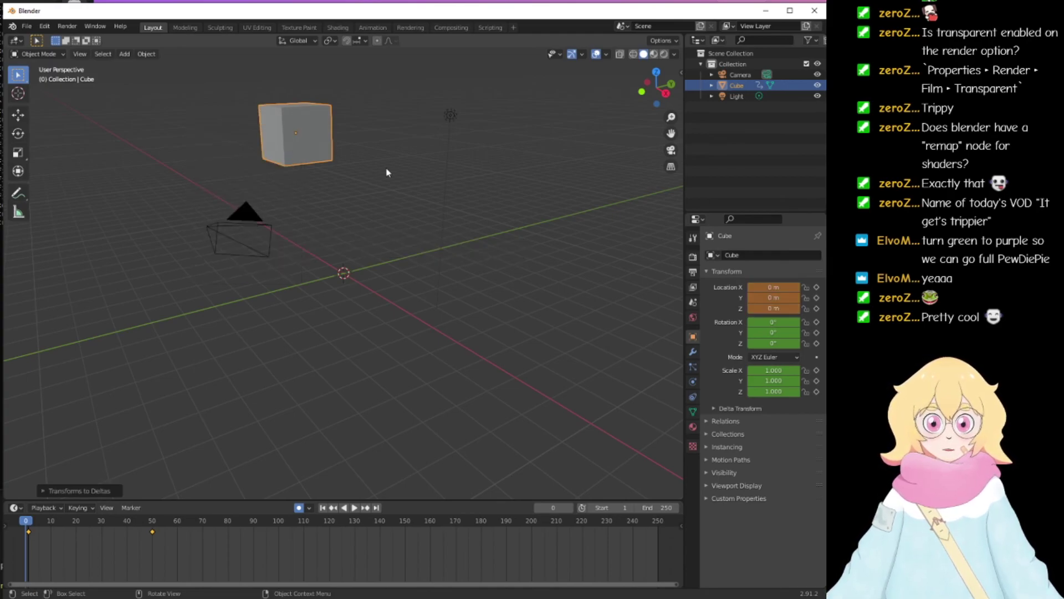
left_click(730, 408)
left_click(730, 411)
left_click(731, 411)
left_click(731, 411)
Step: Play back the converted cube's animation and return to frame 1
mouse_move(40, 523)
left_mouse_down()
mouse_move(169, 529)
mouse_move(27, 518)
left_mouse_up()
key("space")
key("space")
middle_click_drag(295, 253, 396, 178)
left_click_drag(33, 523, 28, 523)
Step: Duplicate the cube to one side at frame 1, check the copy's playback and undo the duplication
scroll(227, 225, "down", 5)
key("shift+d")
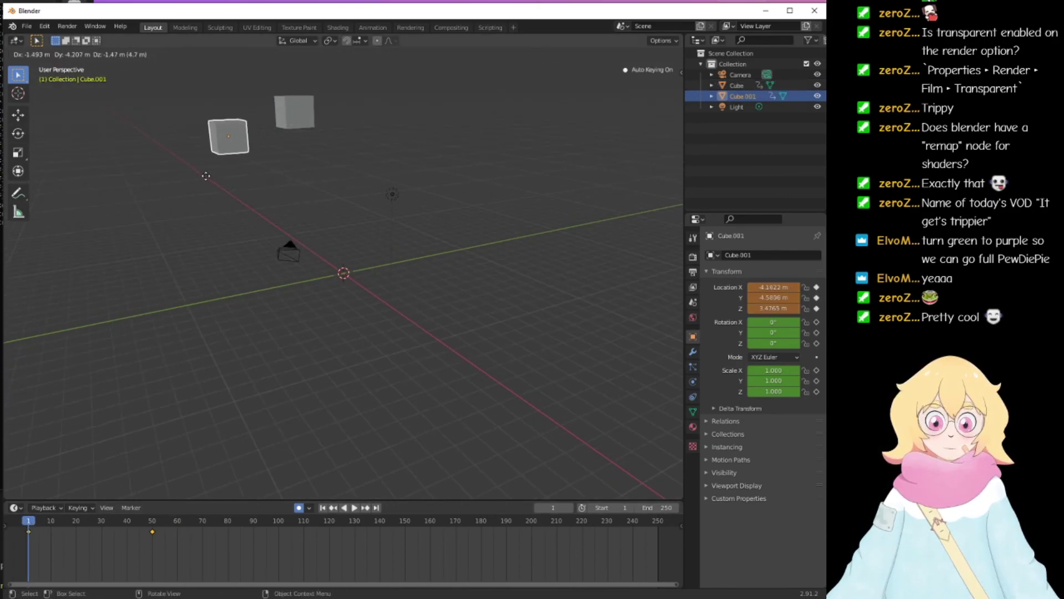
left_click(208, 172)
key("space")
mouse_move(32, 526)
left_mouse_down()
mouse_move(92, 524)
mouse_move(30, 522)
left_mouse_up()
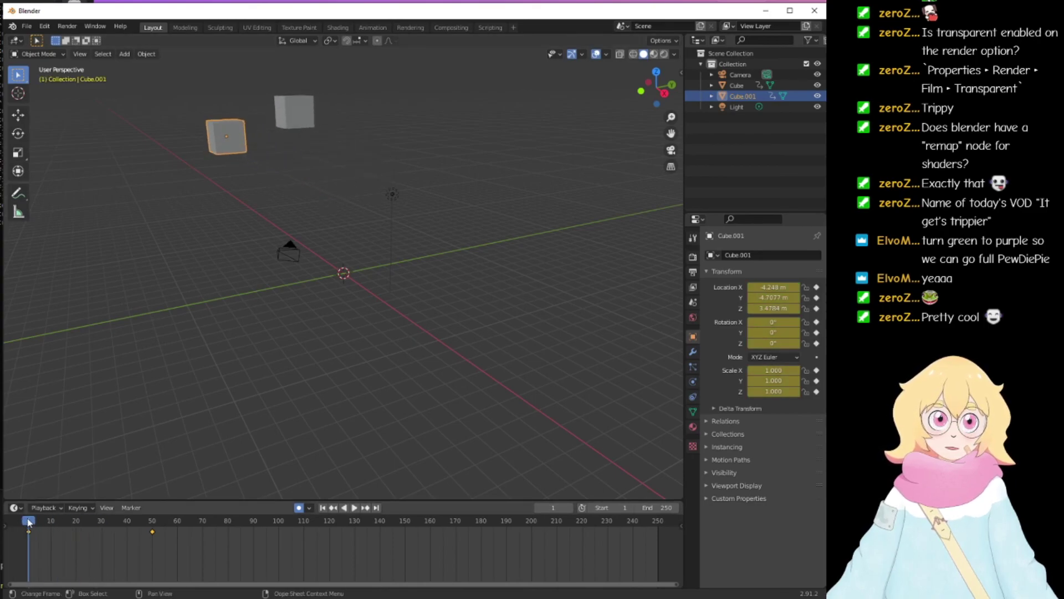
right_click(248, 128)
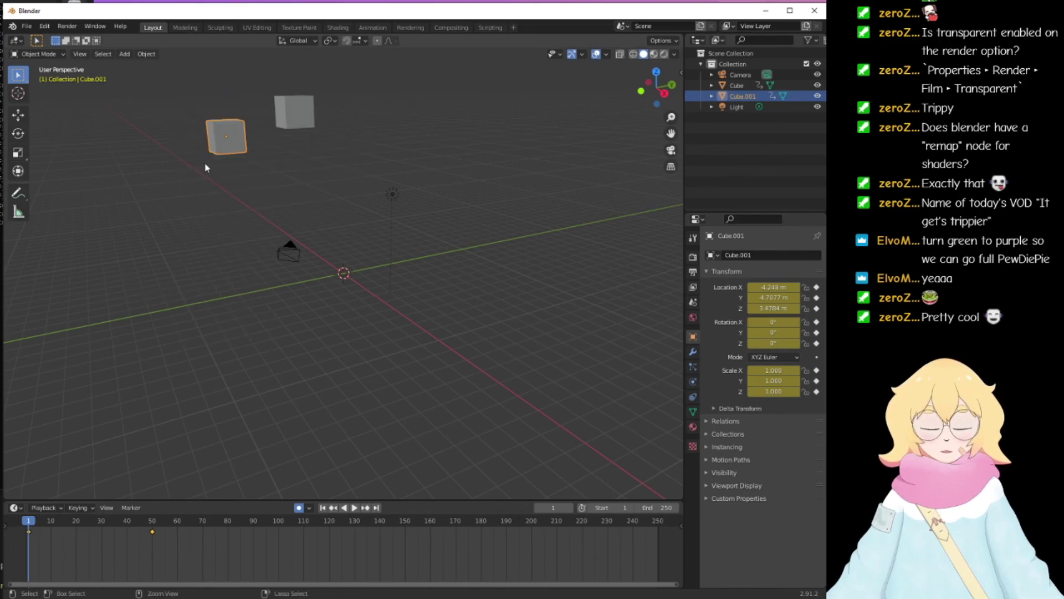
key("ctrl+a")
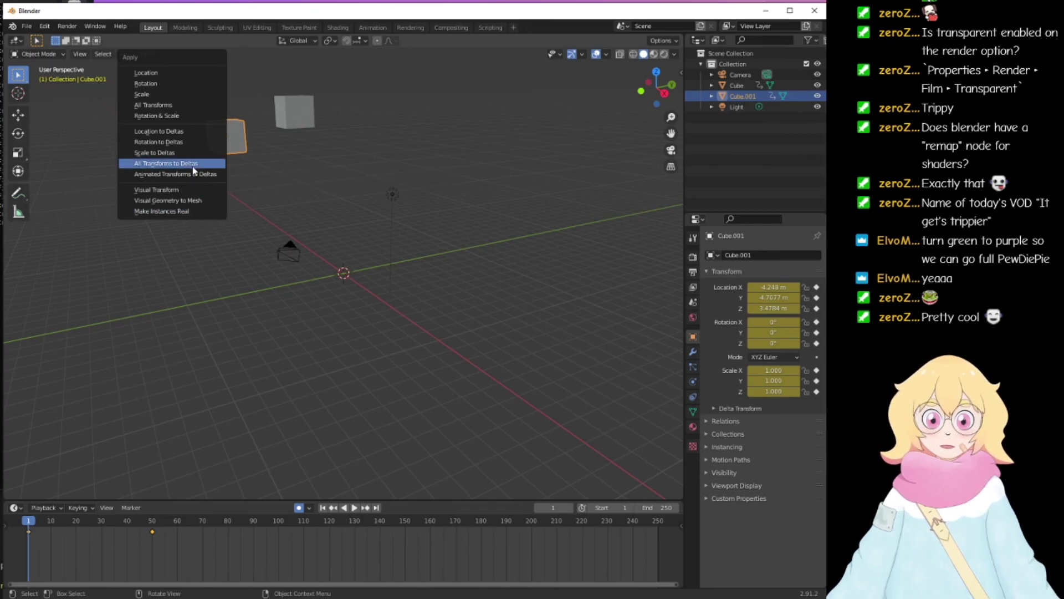
key("ctrl+z")
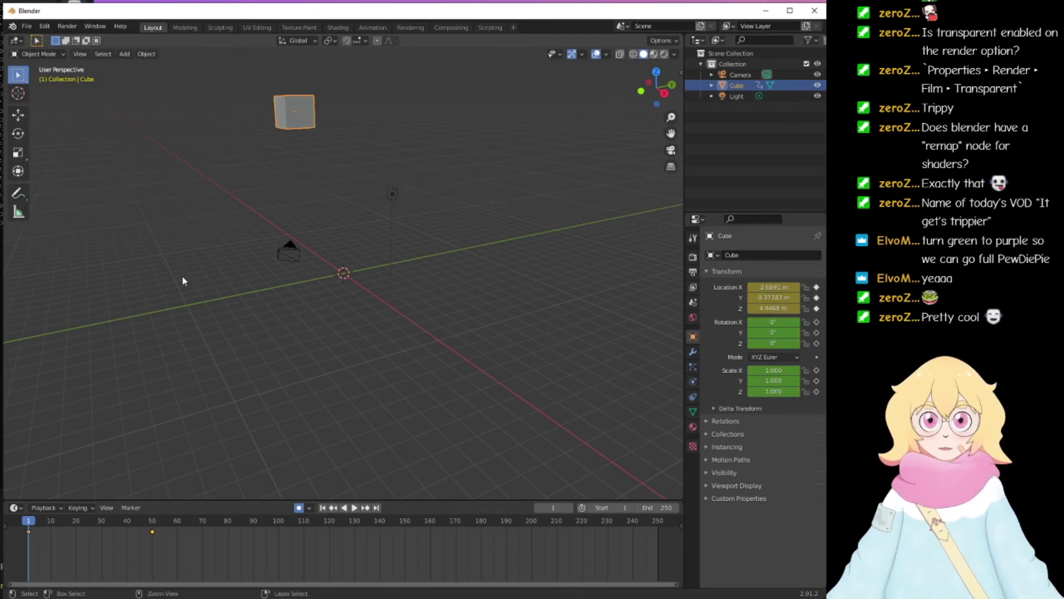
Step: Check the cube's playback from frame 1 and apply Animated Transforms to Deltas to it
key("space")
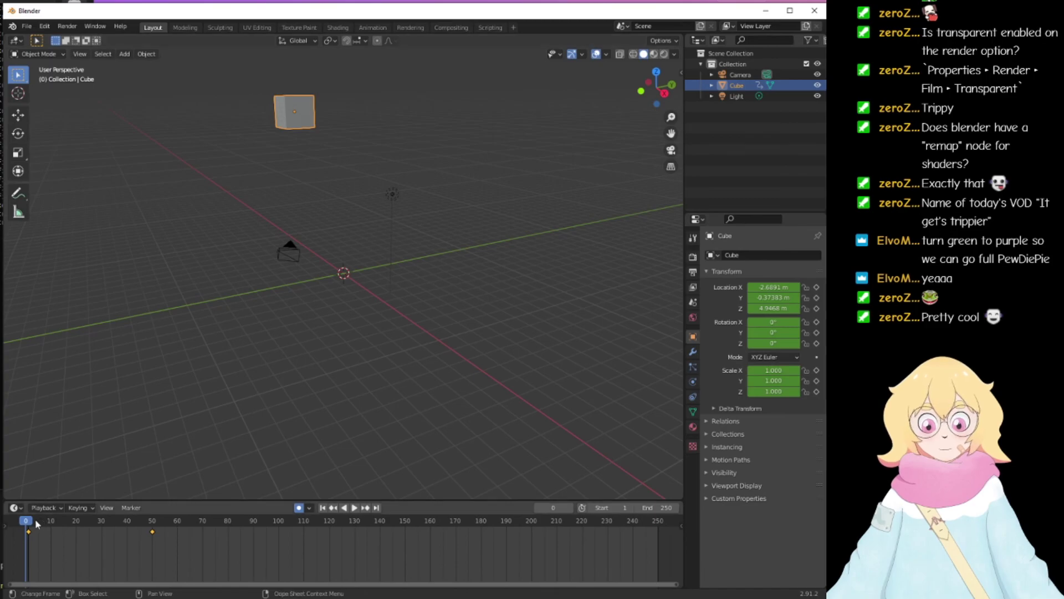
key("Escape")
key("ctrl+a")
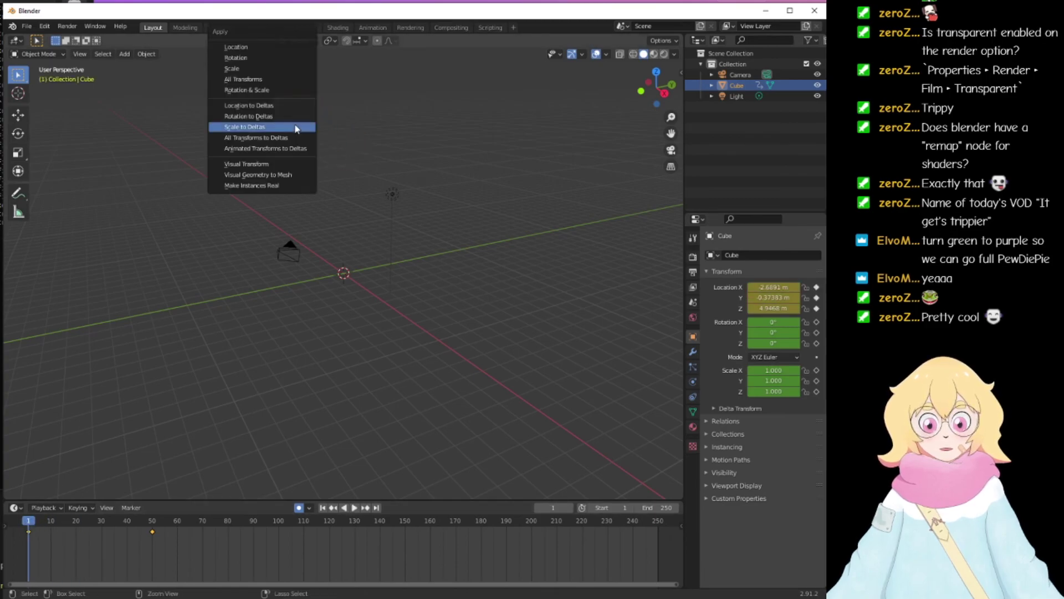
left_click(282, 148)
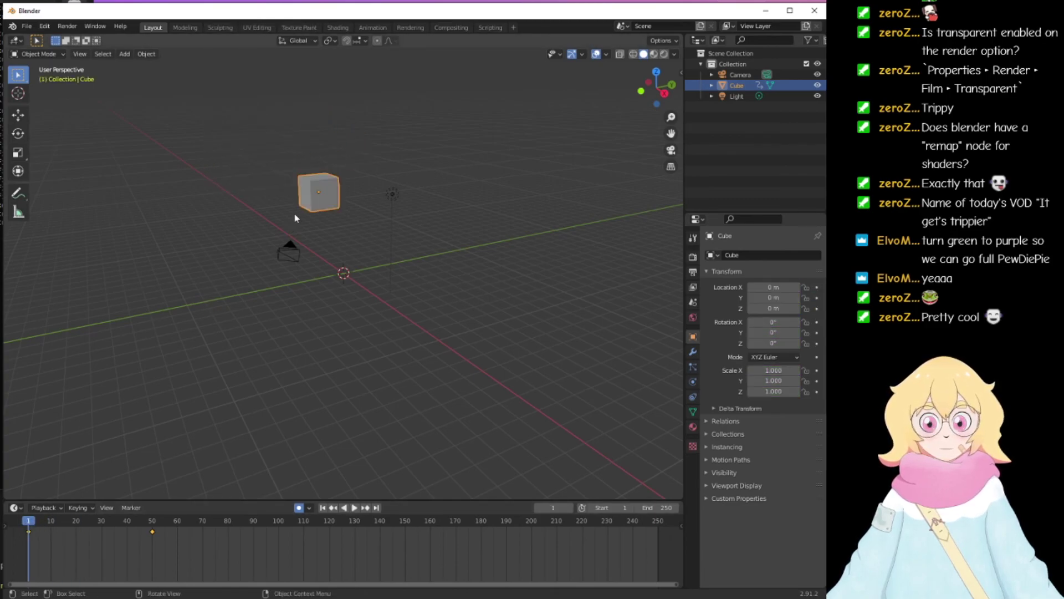
Step: Duplicate the cube to one side and play and scrub both cubes' motion, stopping at frame 26
key("shift+d")
left_click(220, 209)
key("space")
left_click(146, 534)
left_click_drag(147, 533, 91, 537)
key("space")
Step: Open the recent file stinger-dark.blend
left_click(26, 26)
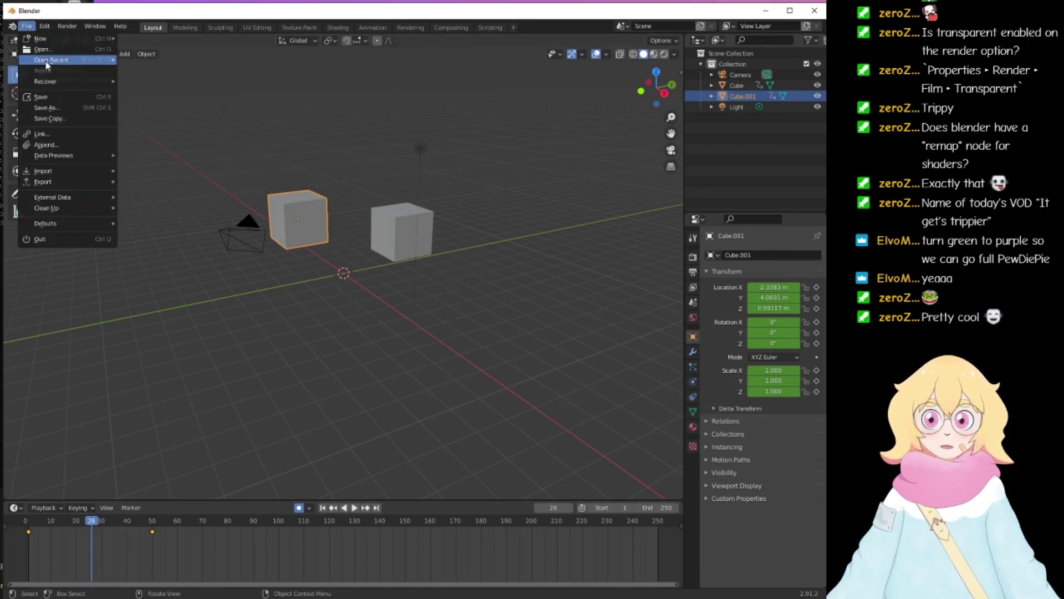
mouse_move(52, 61)
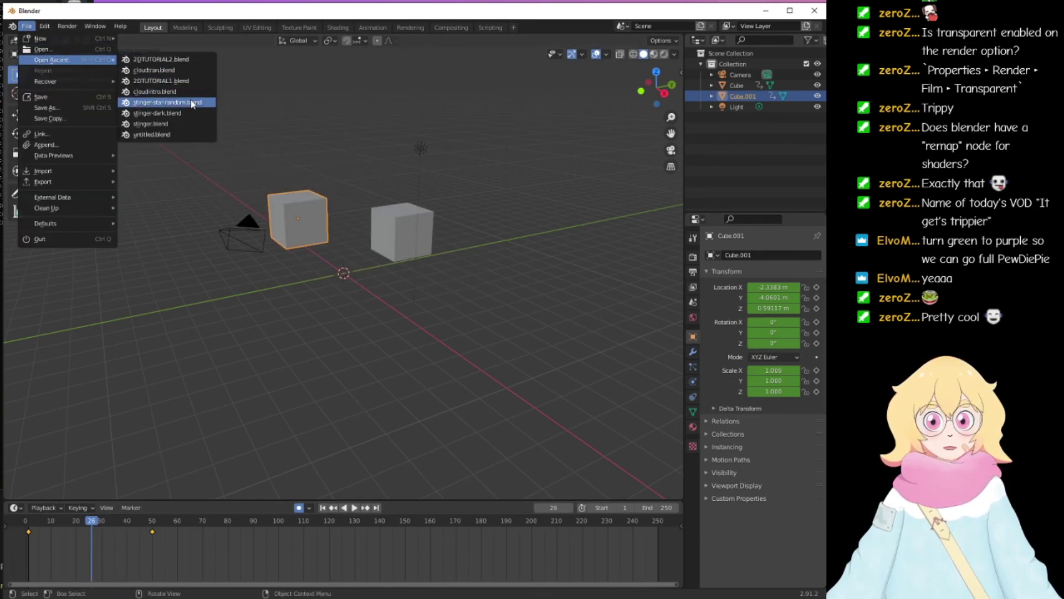
left_click(158, 113)
left_click(435, 329)
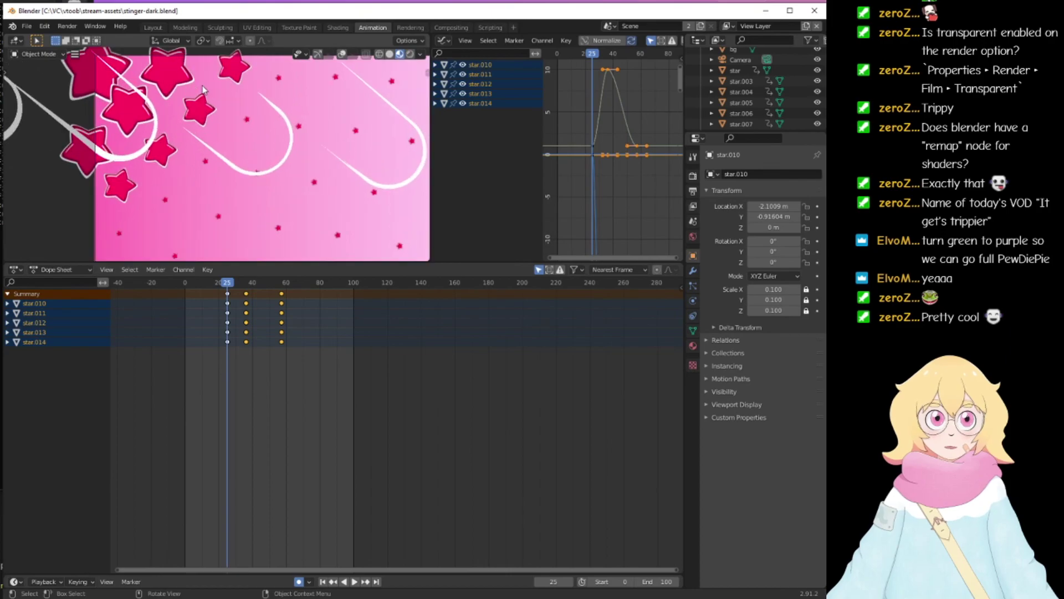
Step: Enlarge the viewport above the Dope Sheet, briefly play and scrub the star animation, and return to frame 0
left_click_drag(369, 265, 368, 433)
key("space")
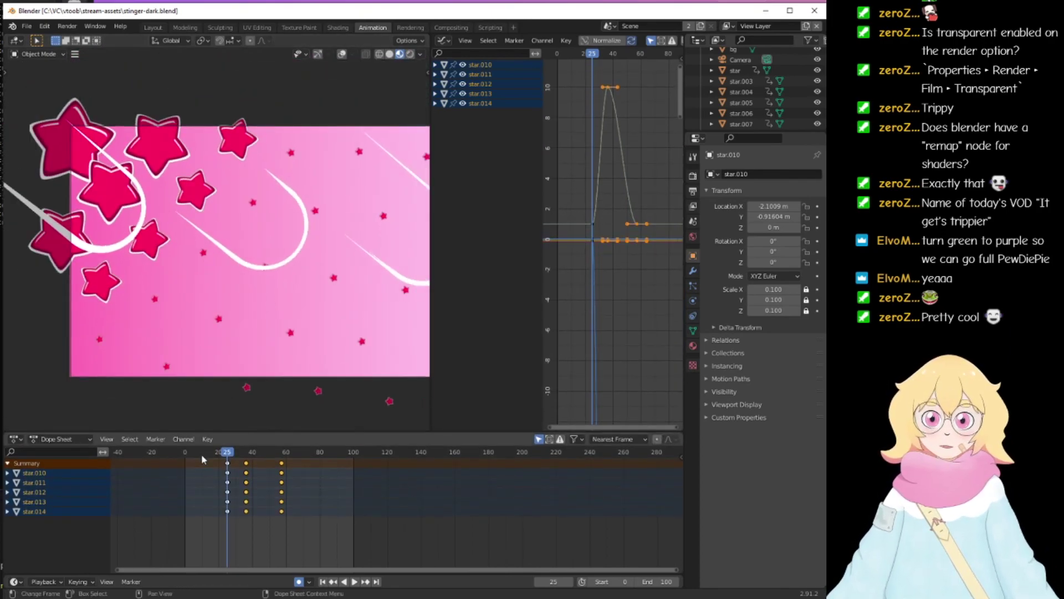
left_click_drag(253, 462, 230, 464)
key("Escape")
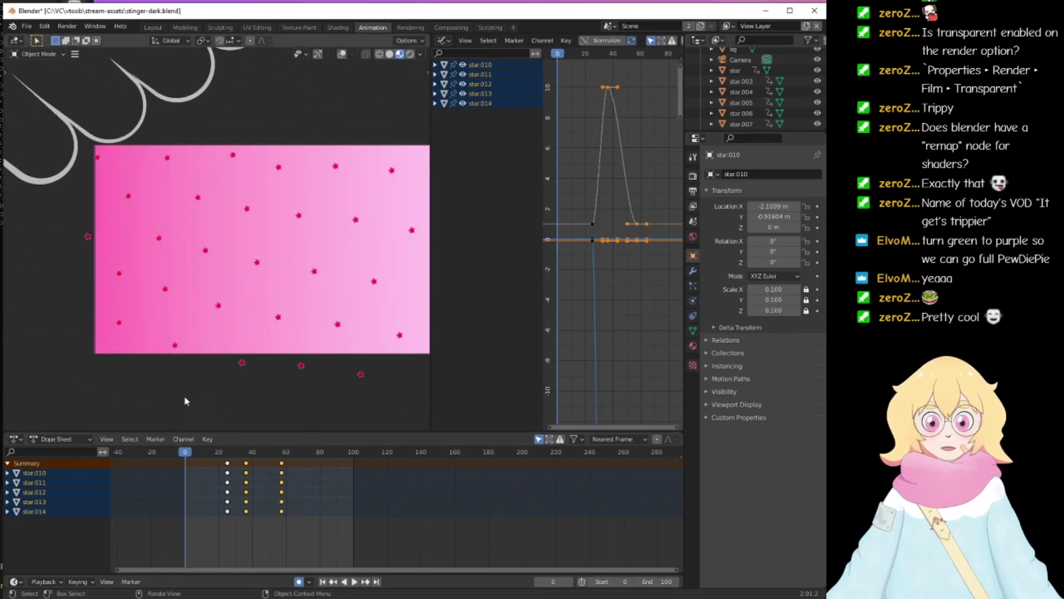
Step: Play the star transition, pause it and scrub back to frame 22
left_click(355, 581)
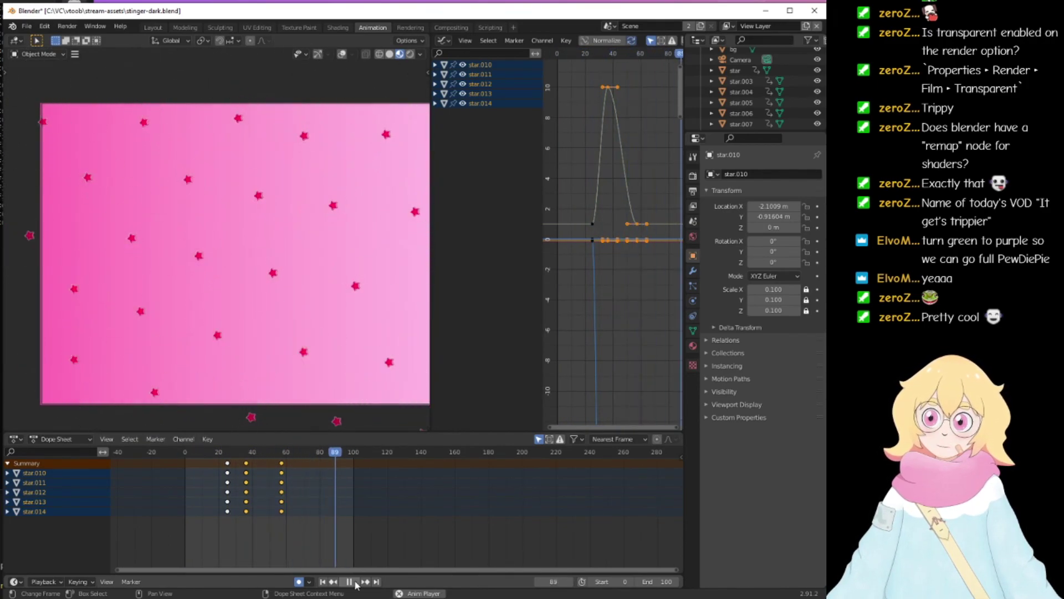
key("space")
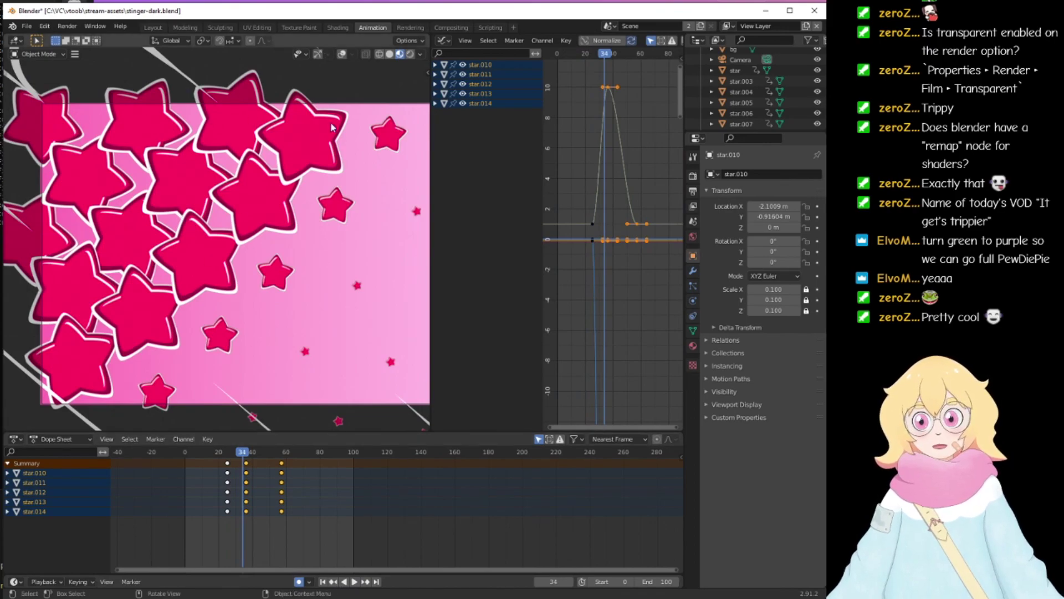
left_click_drag(244, 453, 222, 454)
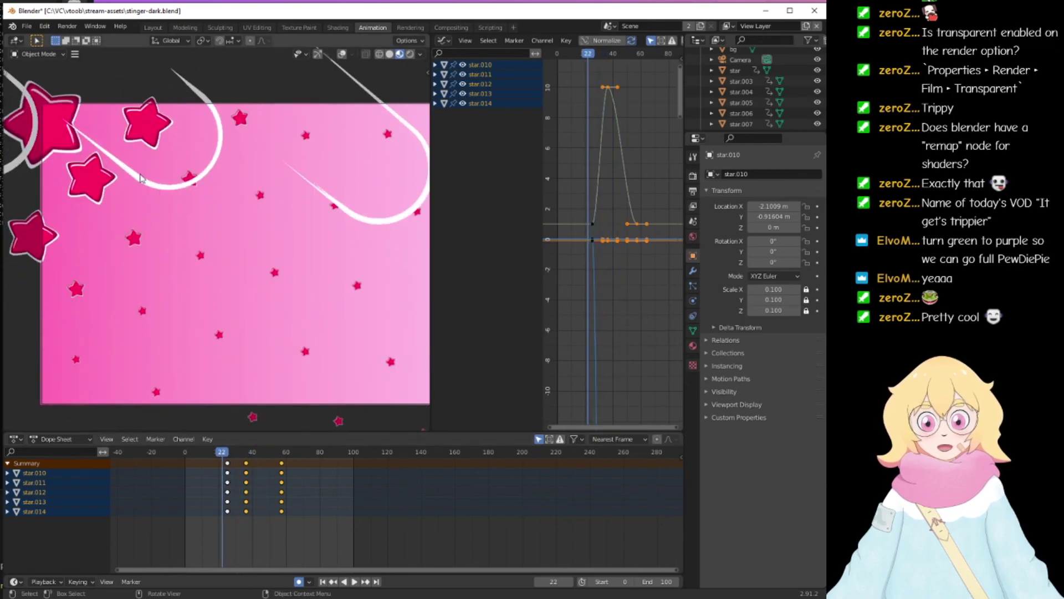
Step: Examine the star transition from a wider, tilted view while scrubbing the timeline to frame 37
middle_click_drag(170, 162, 191, 166)
middle_click_drag(361, 199, 182, 254)
scroll(180, 254, "up", 3)
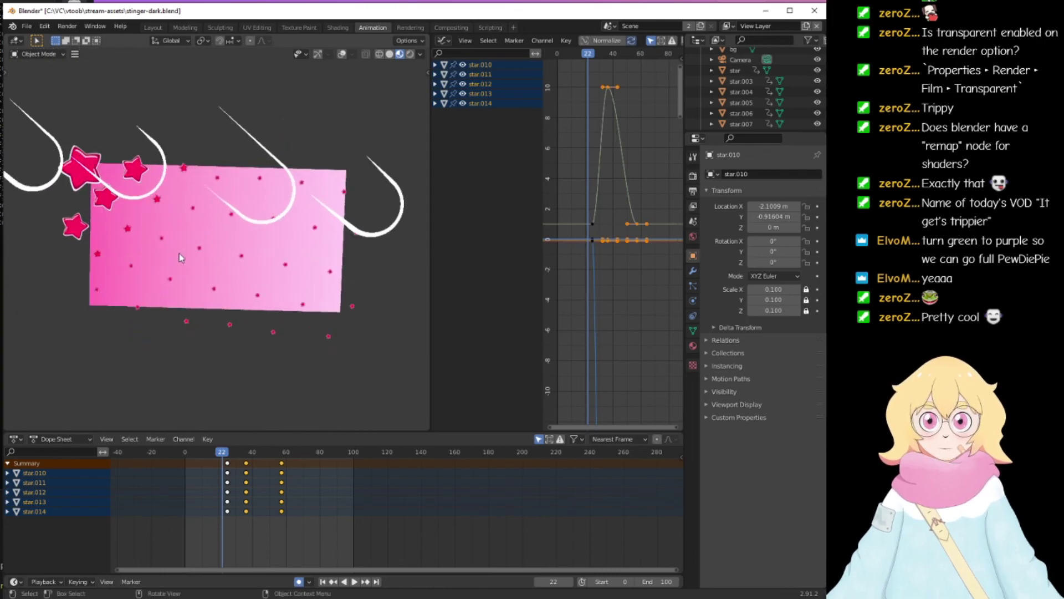
left_click_drag(223, 459, 248, 461)
mouse_move(247, 142)
middle_mouse_down()
mouse_move(238, 154)
mouse_move(252, 143)
middle_mouse_up()
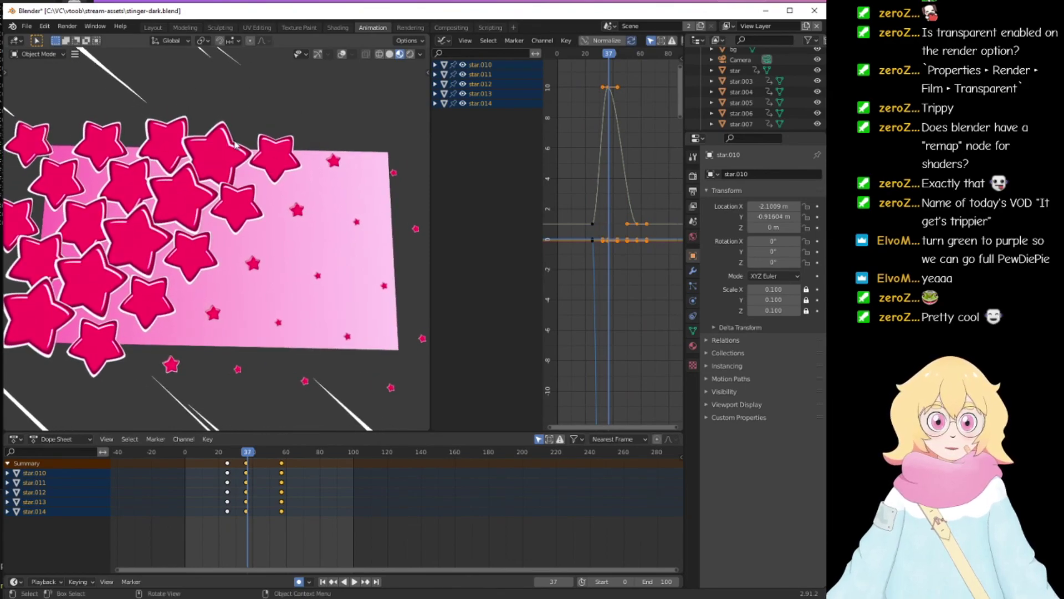
scroll(252, 187, "down", 3)
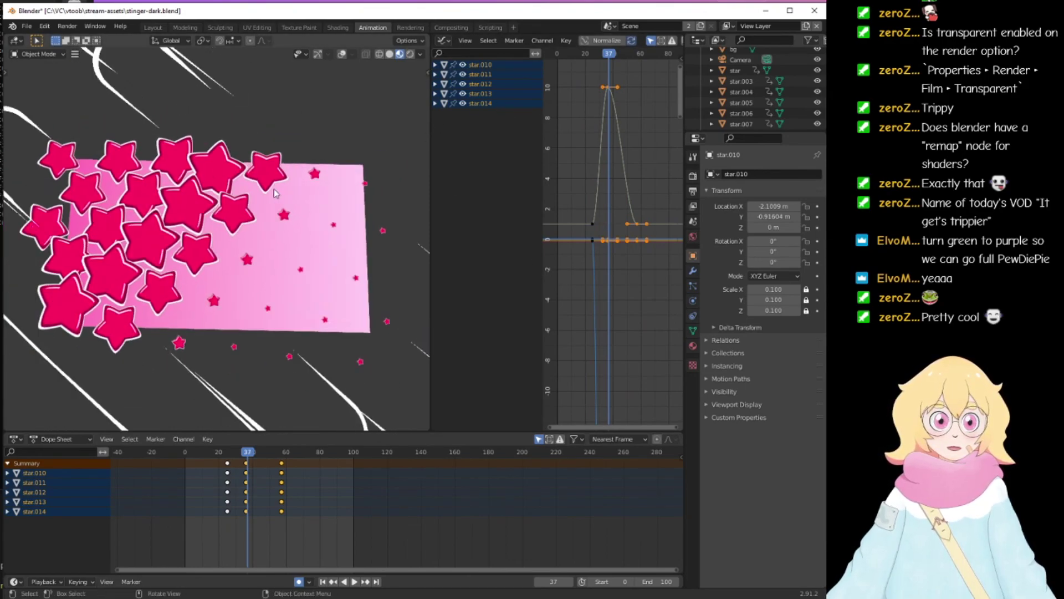
scroll(280, 143, "up", 1)
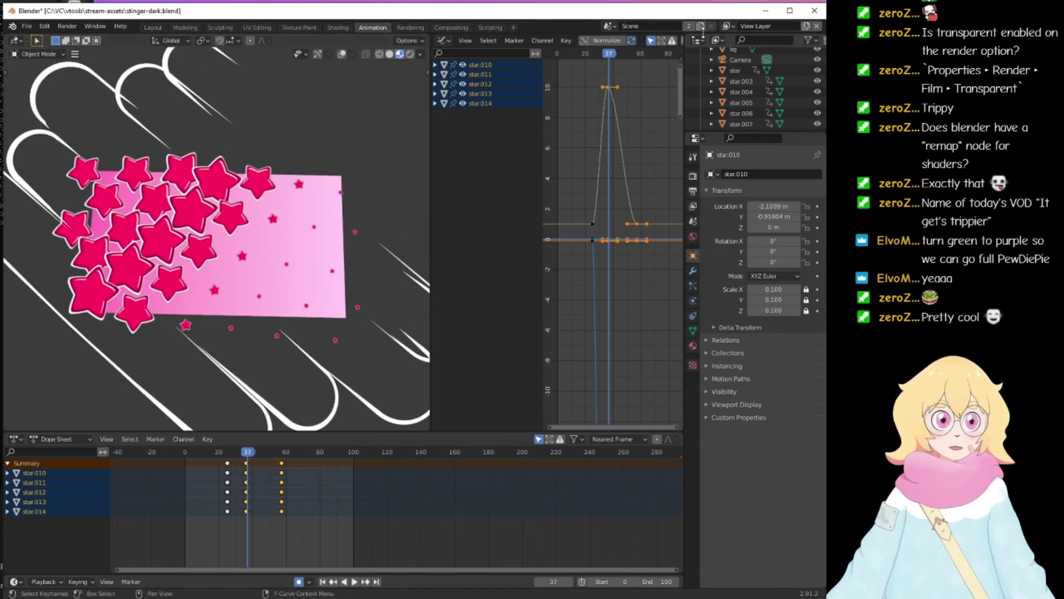
Step: Switch to the Mask view layer and play and scrub the white mask animation, stopping at frame 80
left_click(726, 27)
left_click(613, 42)
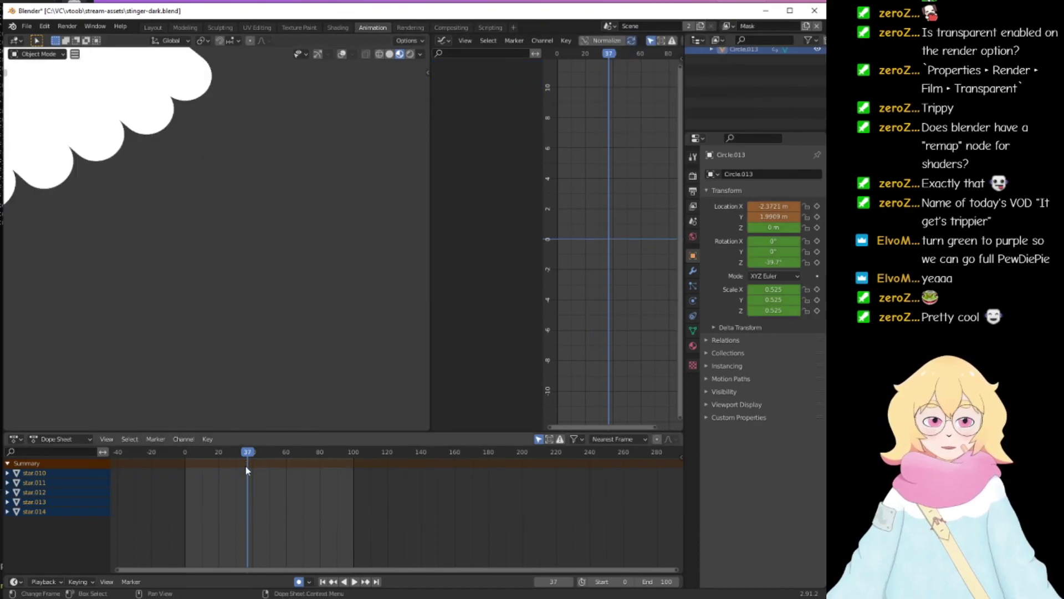
key("space")
left_click(219, 452)
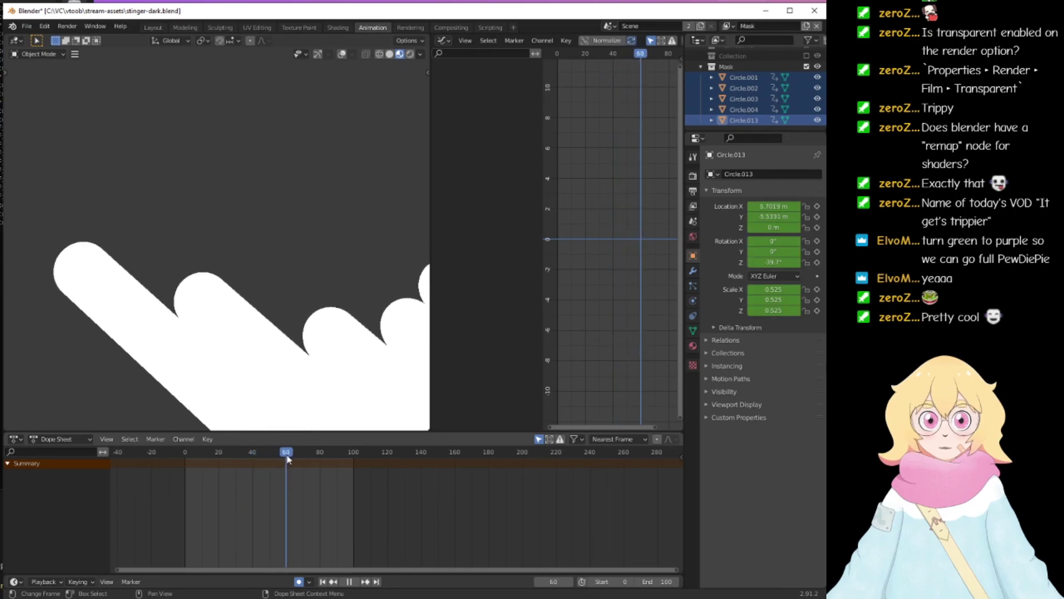
left_click(216, 451)
left_click_drag(216, 450, 320, 468)
Step: Return to the main View Layer and scrub through the star transition, stopping at frame 41
left_click(730, 26)
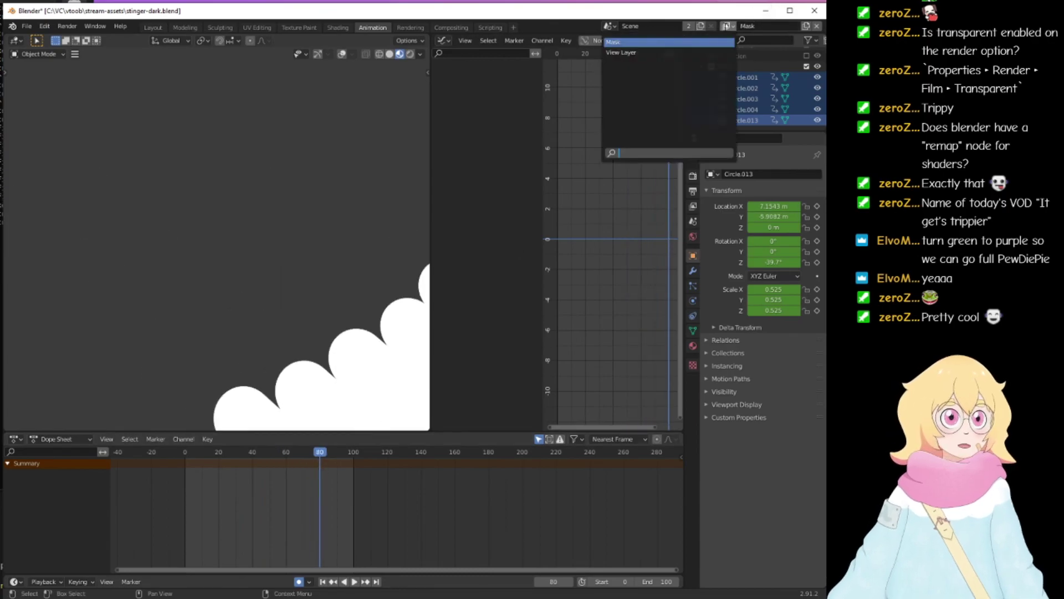
left_click(705, 53)
left_click_drag(230, 451, 320, 471)
mouse_move(254, 319)
middle_mouse_down()
mouse_move(261, 294)
mouse_move(257, 311)
middle_mouse_up()
left_click(254, 452)
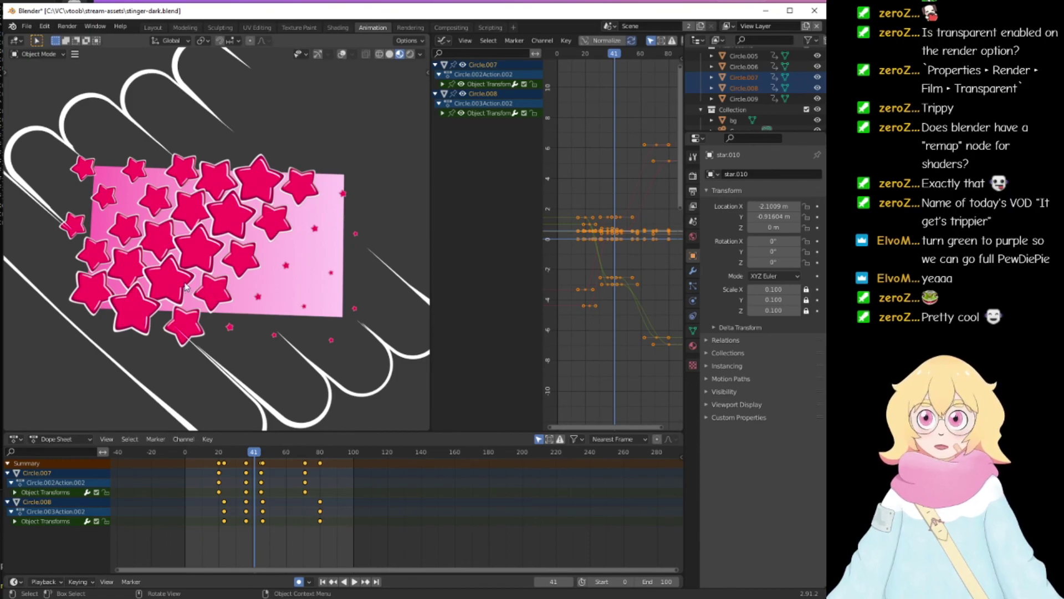
left_click(826, 344)
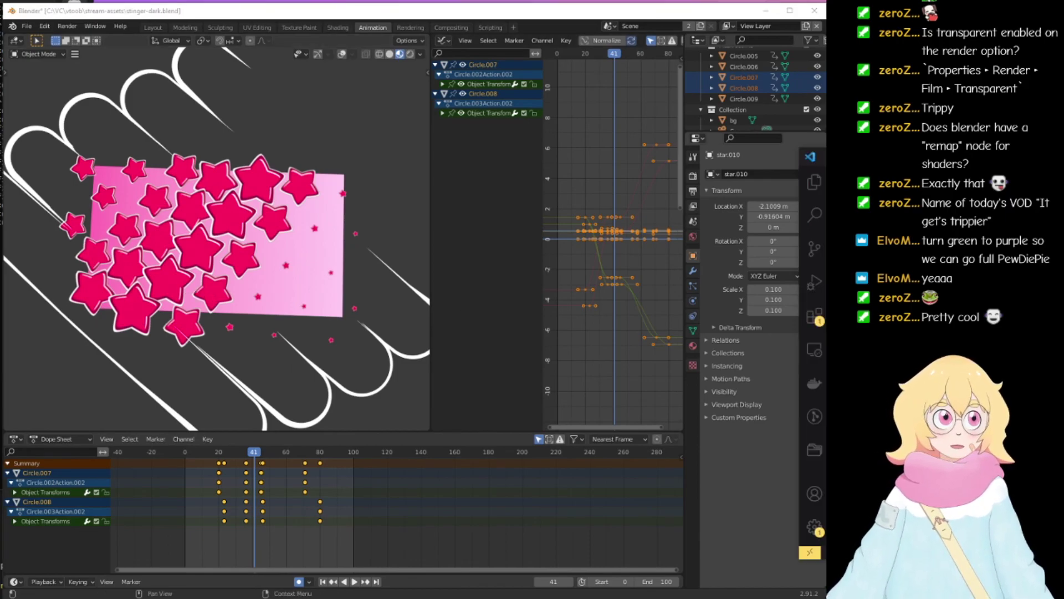